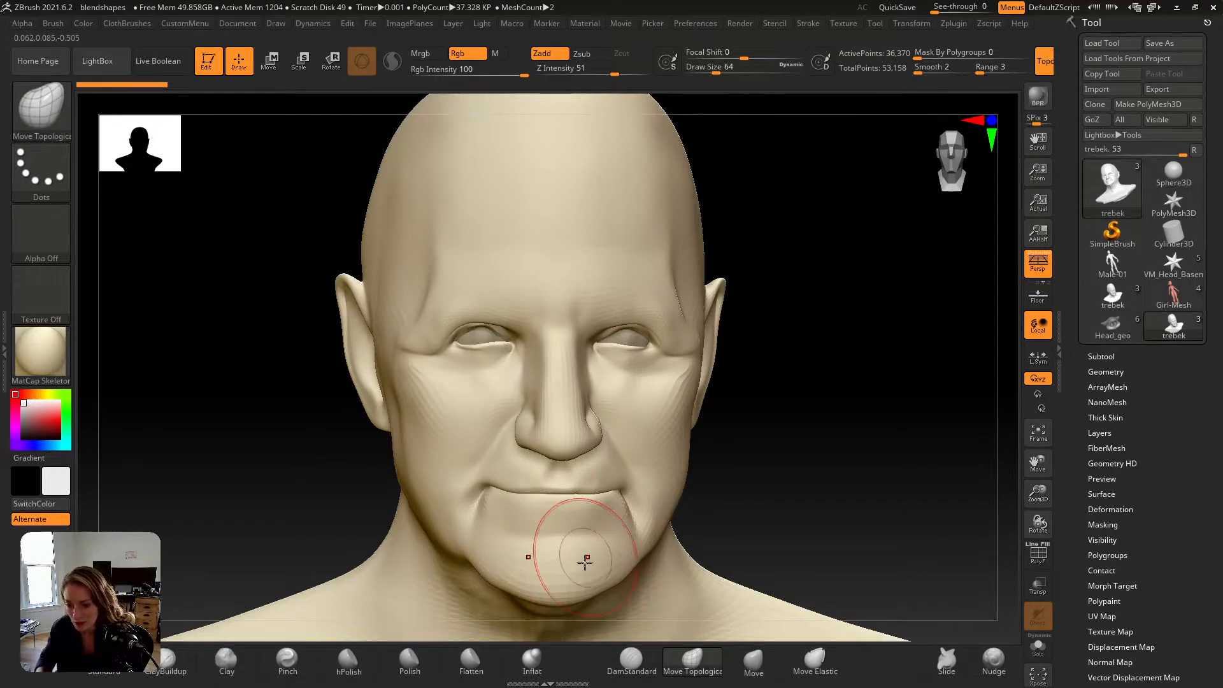
Step: Compare the head with the portrait reference and reshape the mouth line into a smile with Move Topological at draw size about 80
key(shift+z)
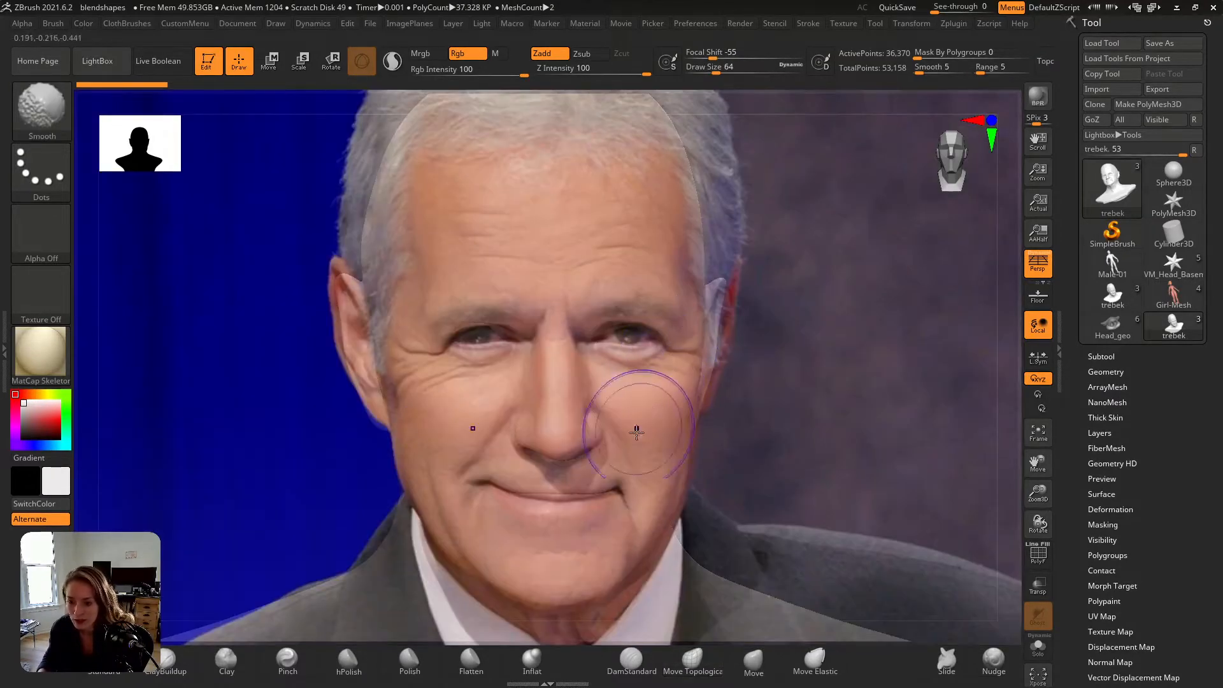
key(shift+z)
key(shift+z)
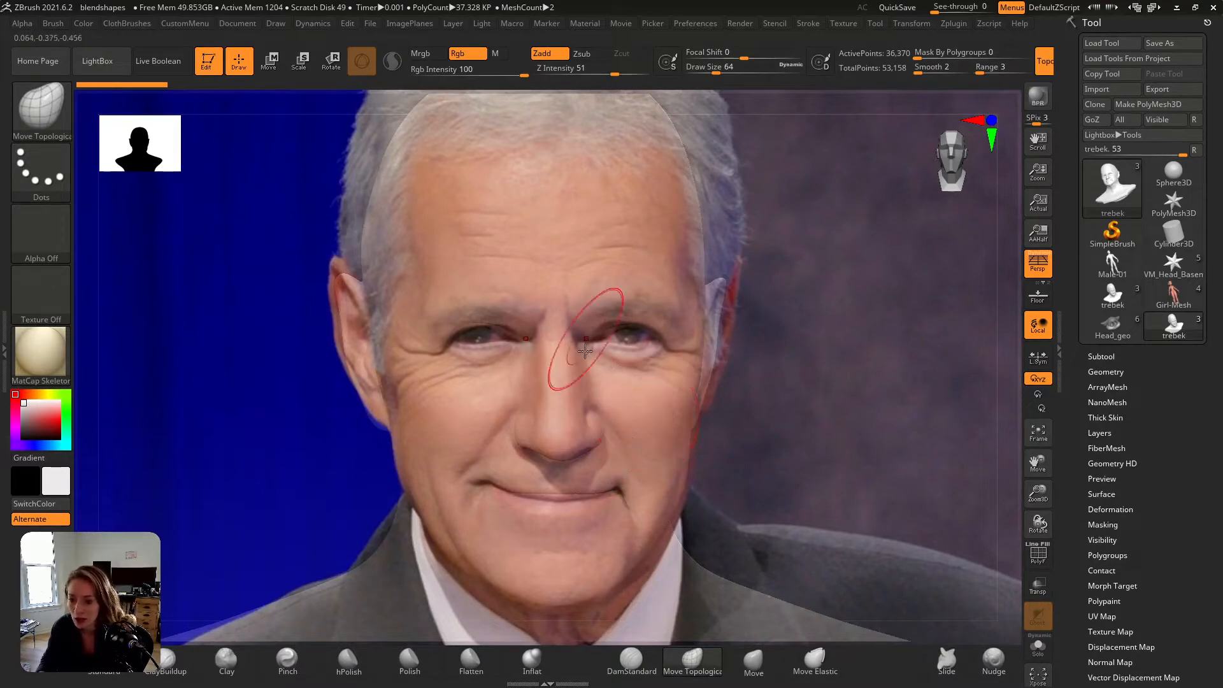
key(shift+z)
key(shift+z)
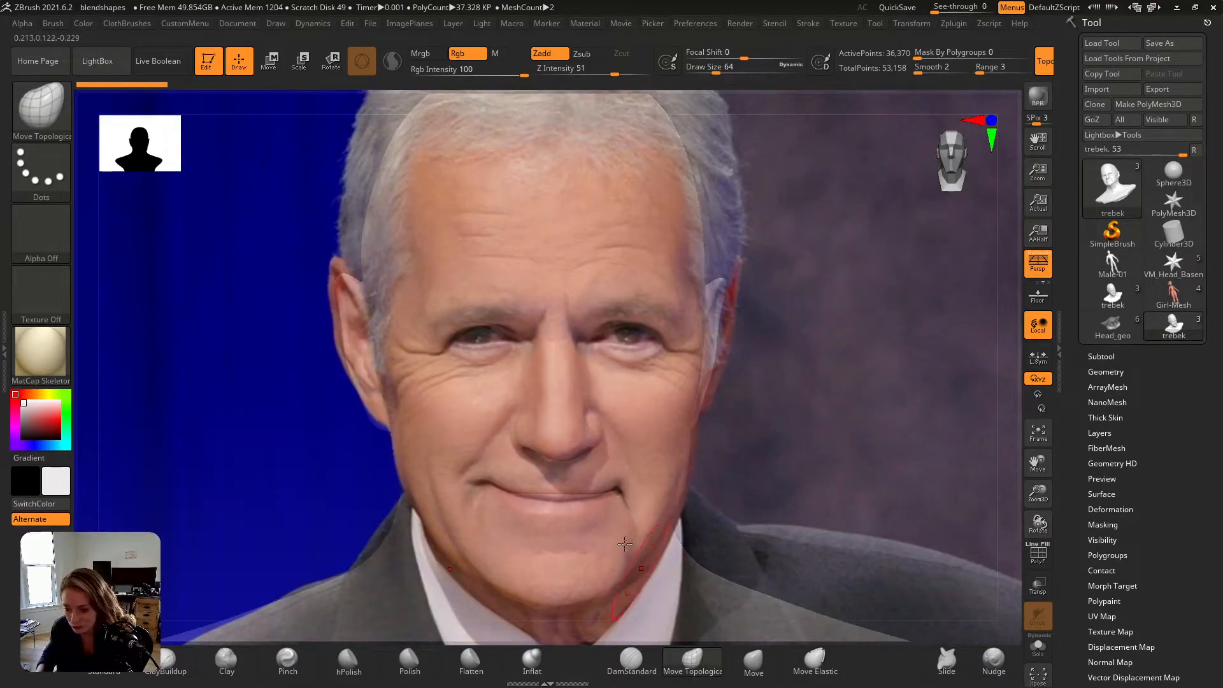
key(s)
drag(551, 500, 557, 495)
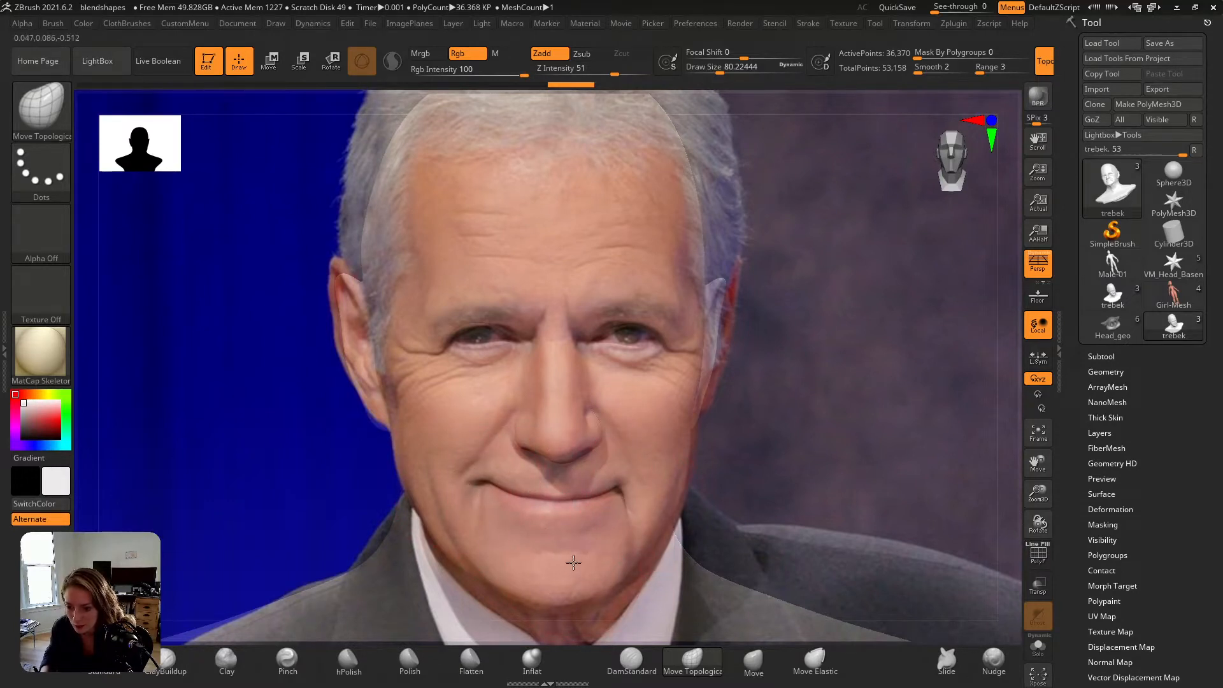
Step: Reshape the area below the lower lip and the chin with Move Topological at draw size about 44
key(shift+z)
mouse_move(574, 563)
mouse_down()
mouse_move(553, 550)
mouse_move(590, 553)
mouse_up()
key(s)
key(ctrl+z)
drag(569, 547, 567, 555)
drag(543, 544, 588, 553)
key(shift+z)
key(shift+z)
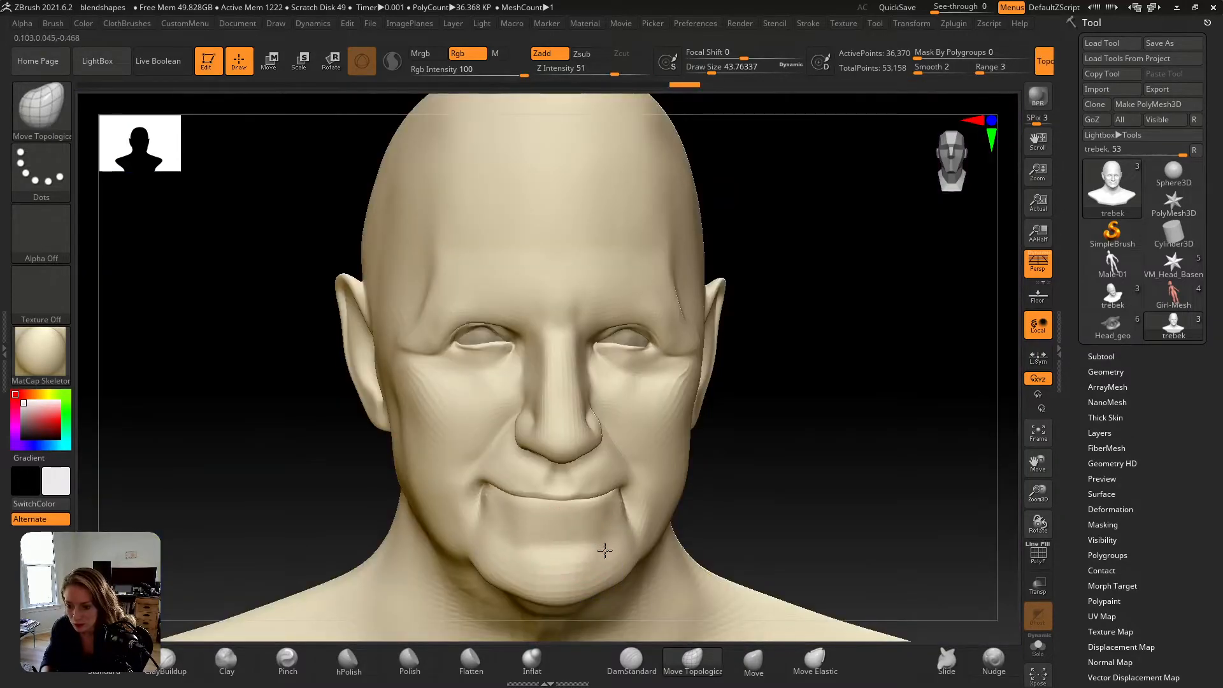
Step: Check the chin against the portrait reference and adjust its shape with Move Topological
key(shift+z)
key(shift+z)
key(shift+z)
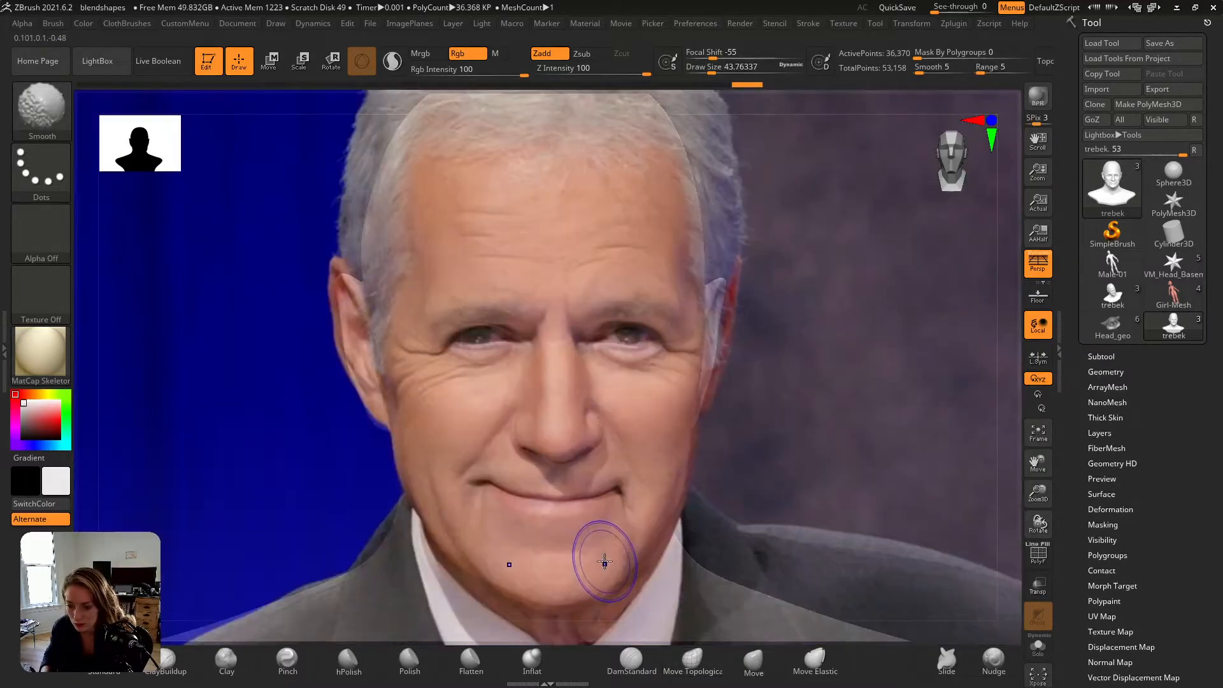
key(shift+z)
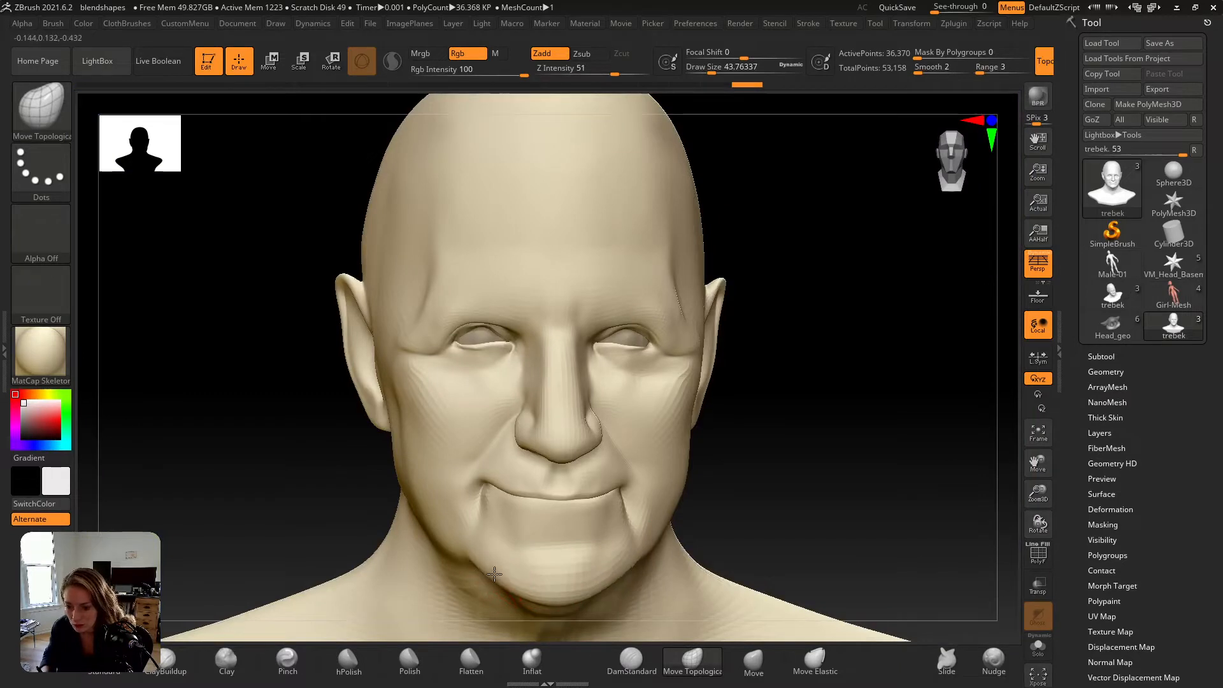
key(shift+z)
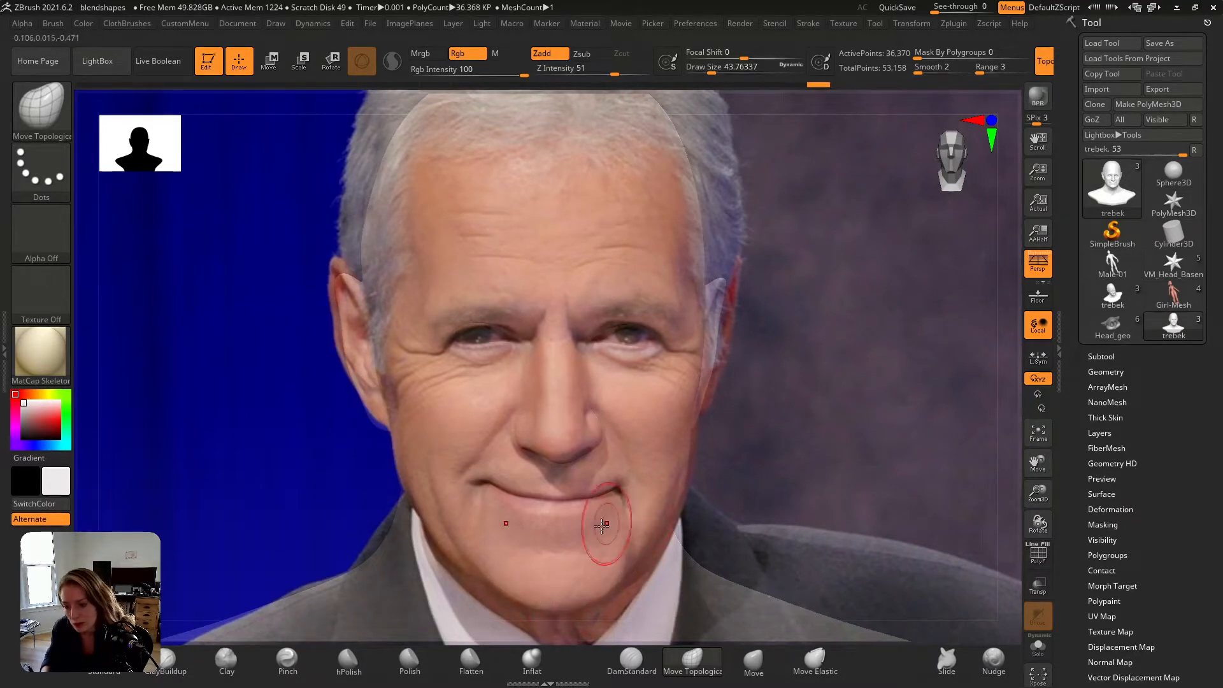
drag(577, 545, 588, 545)
key(shift+z)
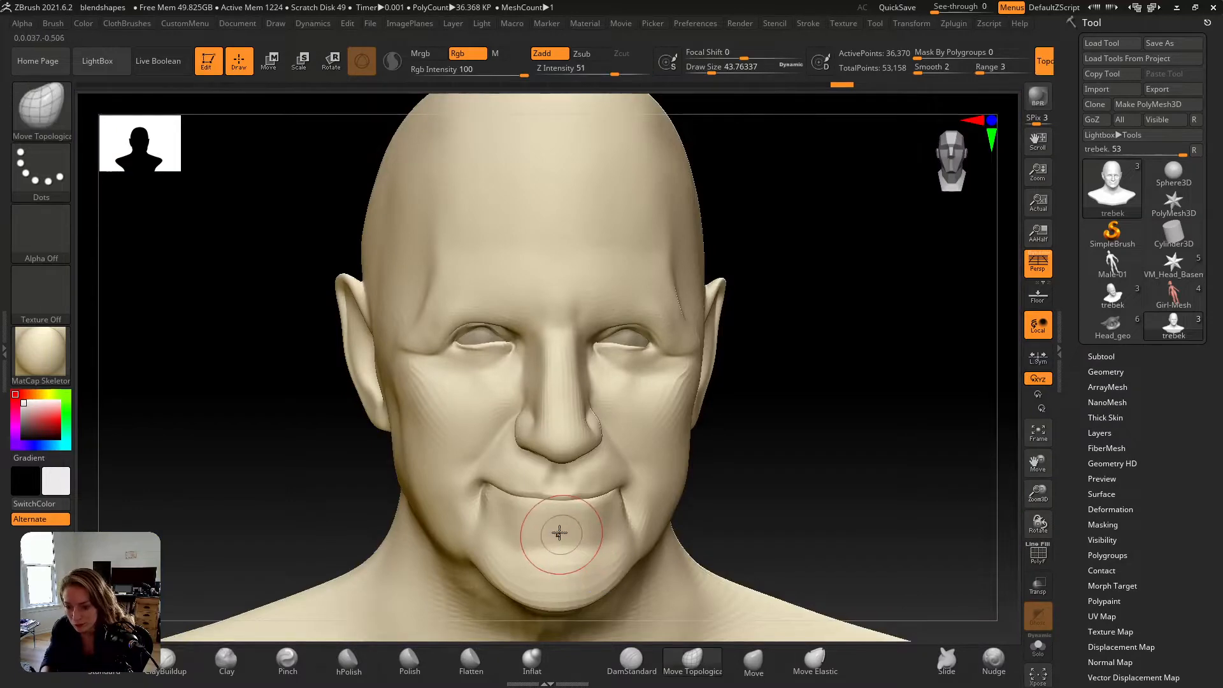
Step: Carve the lower edge of the lower lip with DamStandard at draw size about 20
mouse_move(551, 525)
ctrl+right_down()
mouse_move(568, 543)
mouse_move(562, 435)
ctrl+right_up()
mouse_move(562, 419)
mouse_down()
mouse_move(461, 402)
mouse_move(650, 396)
mouse_up()
alt+right_drag(437, 457, 467, 523)
click(631, 659)
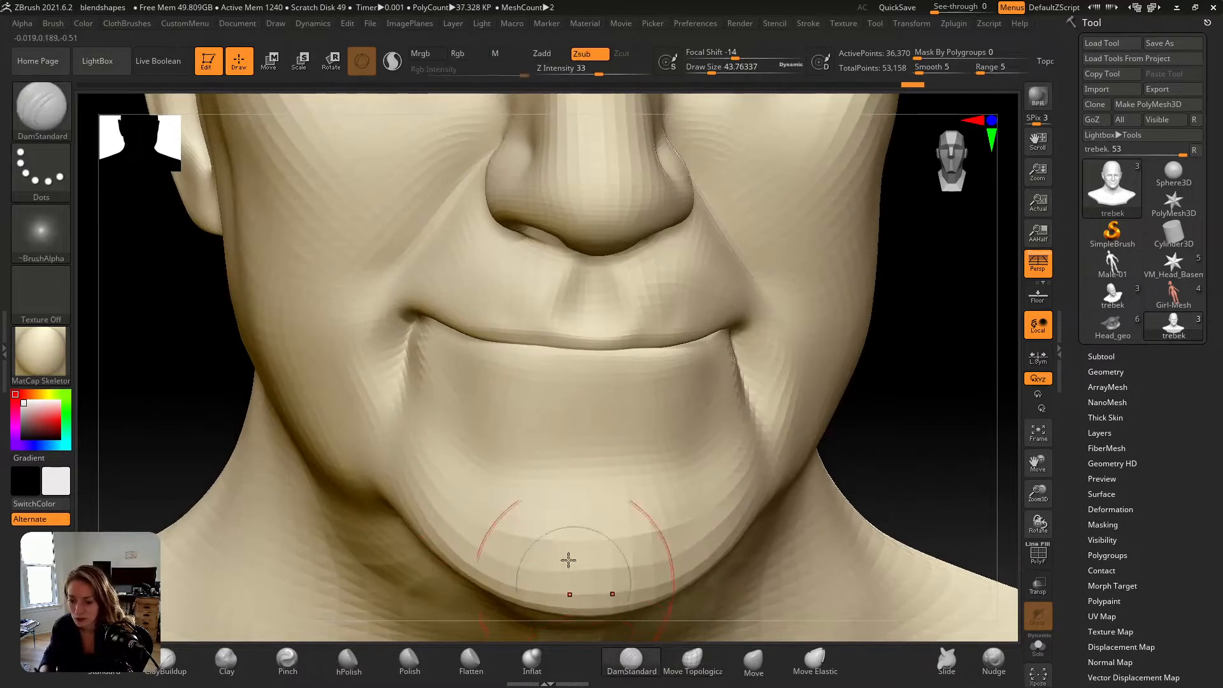
mouse_move(433, 349)
mouse_down()
mouse_move(579, 377)
mouse_move(701, 357)
mouse_up()
key(ctrl+z)
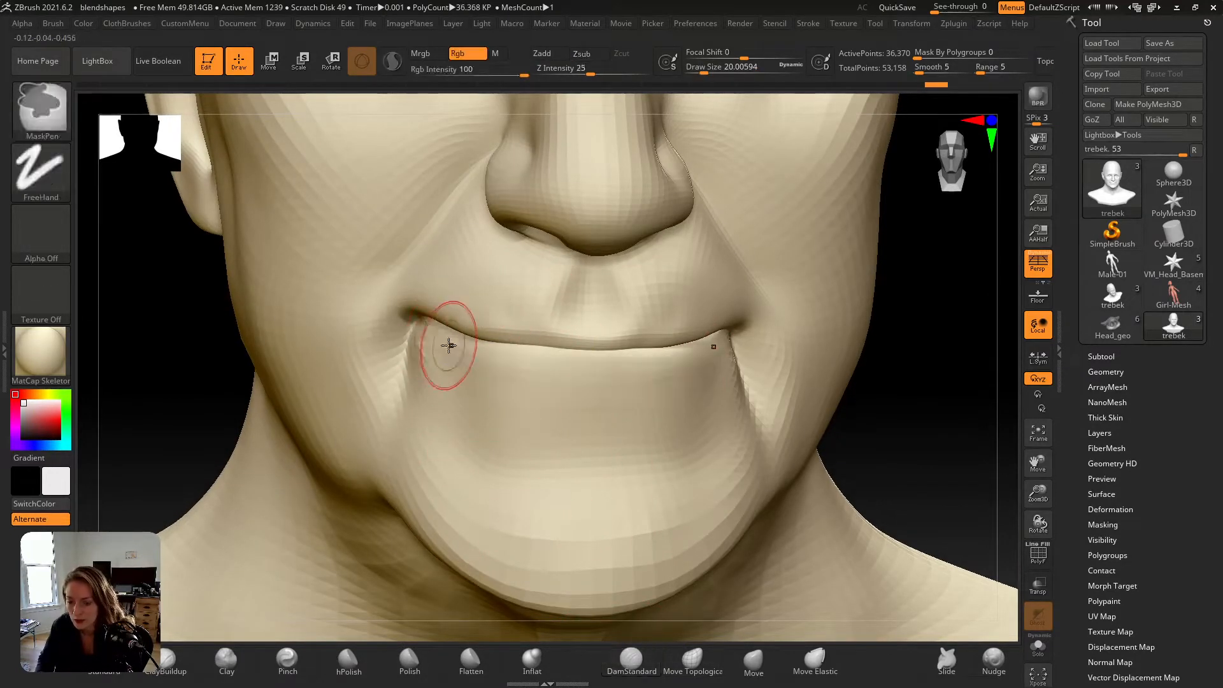
mouse_move(526, 370)
mouse_down()
mouse_move(677, 363)
mouse_move(630, 373)
mouse_up()
mouse_move(664, 352)
right_down()
mouse_move(696, 350)
mouse_move(697, 374)
mouse_move(641, 367)
right_up()
Step: Shape the lower lip's volume from the side view with Move Topological at draw size about 54
click(692, 659)
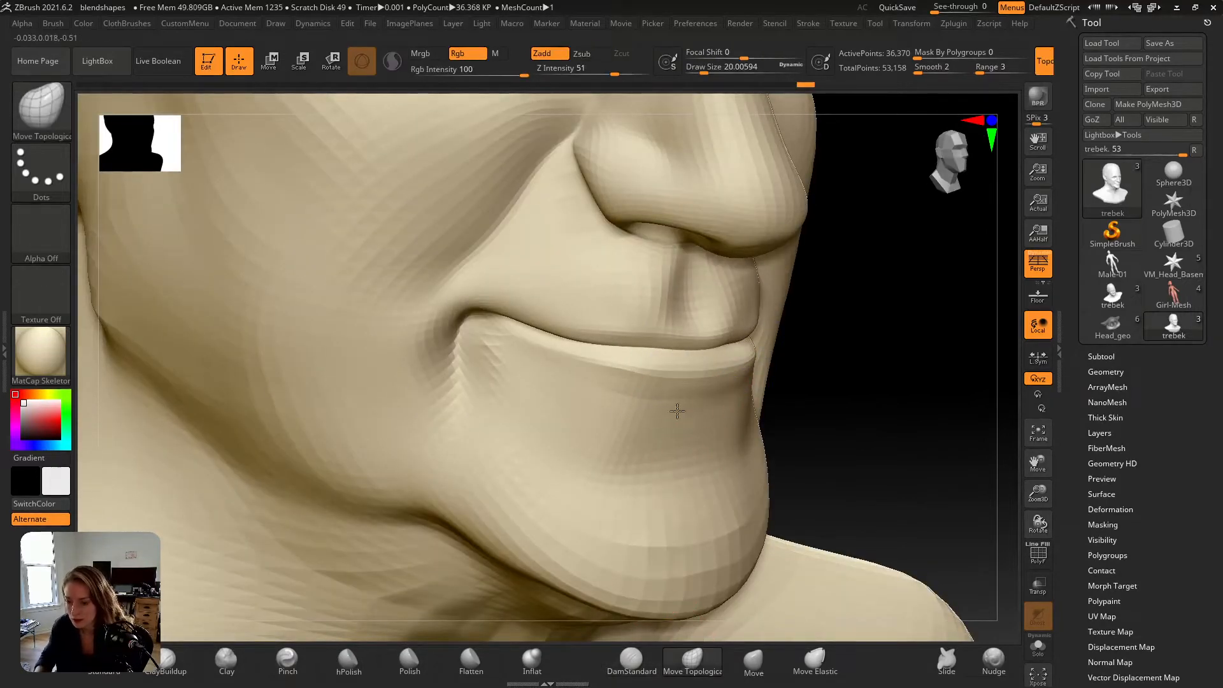
right_drag(667, 593, 677, 355)
key(s)
drag(664, 385, 654, 390)
key(s)
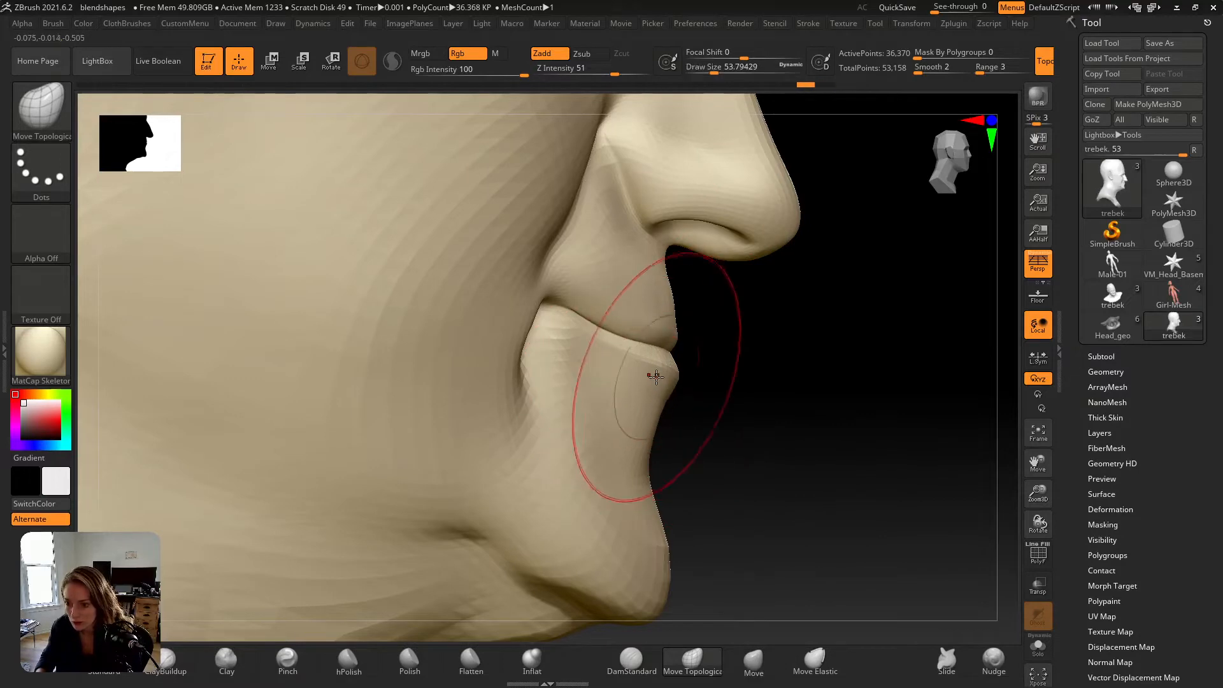
mouse_move(659, 379)
right_down()
mouse_move(688, 372)
mouse_move(635, 380)
mouse_move(606, 363)
right_up()
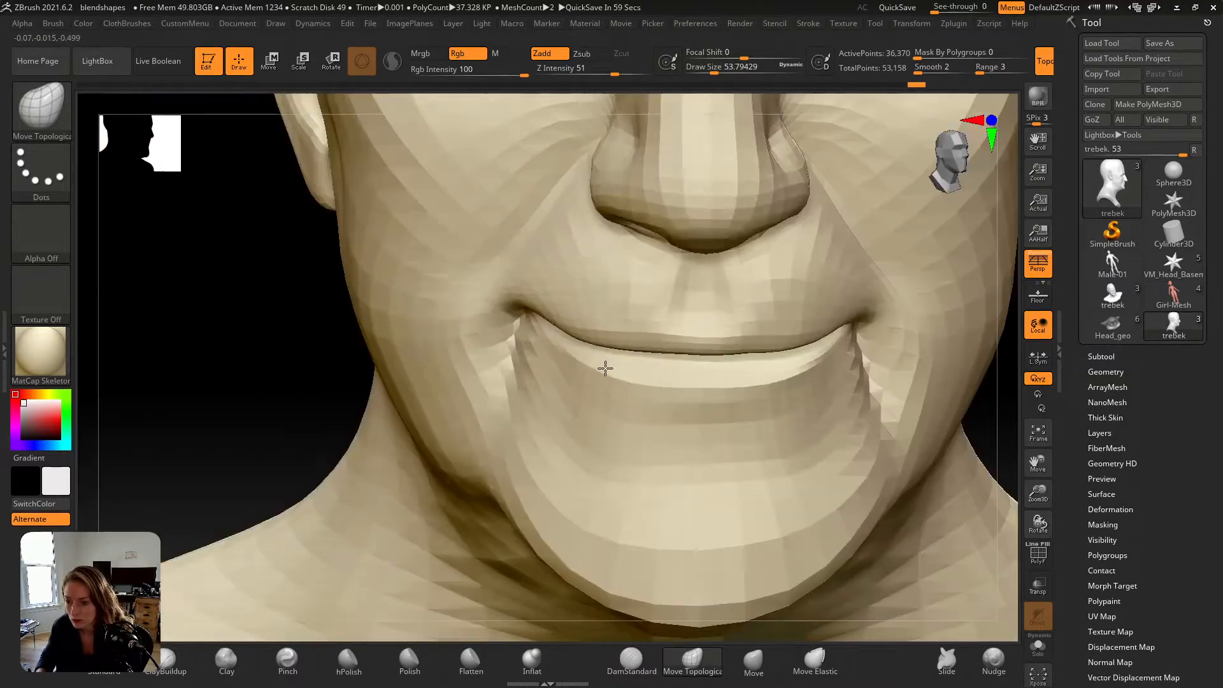
key(f)
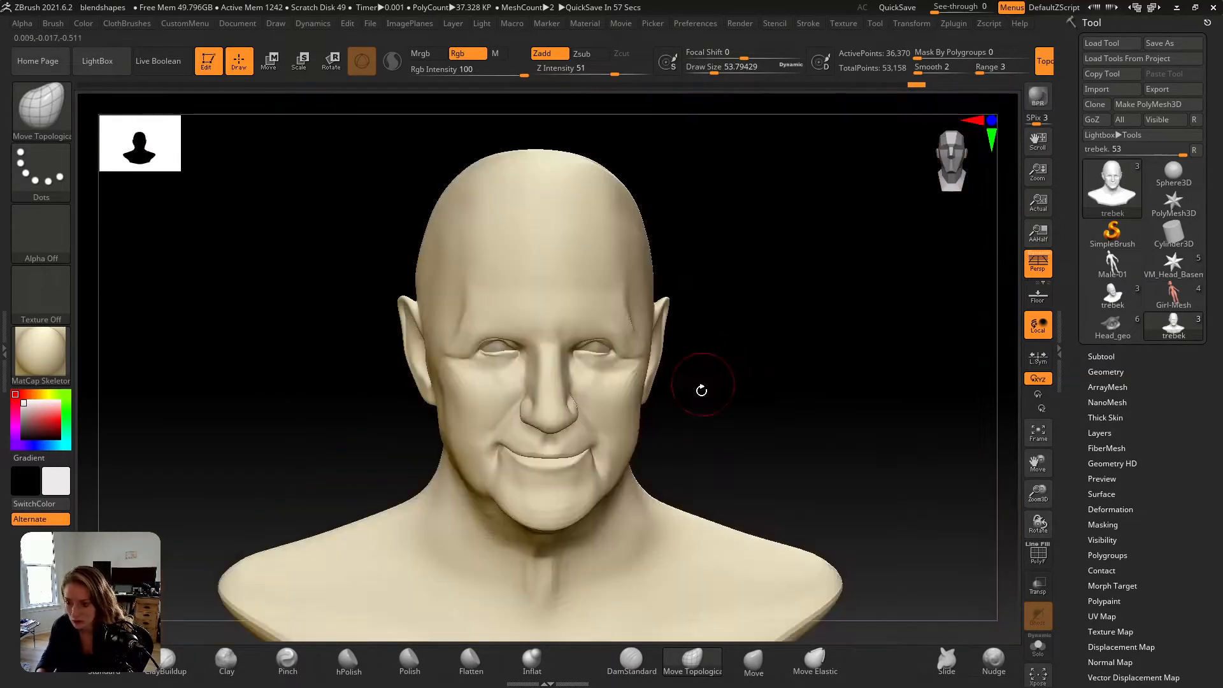
Step: Compare the reshaped lower lip and chin with the portrait reference from the matched front view
key(shift+z)
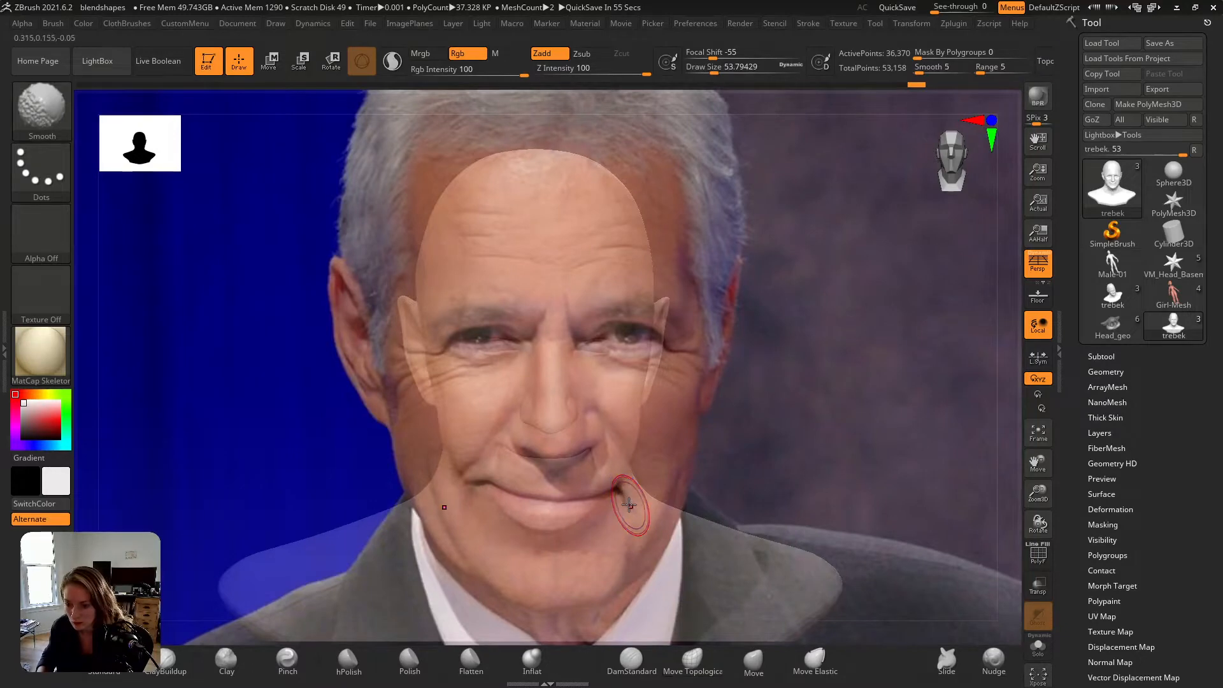
key(shift+z)
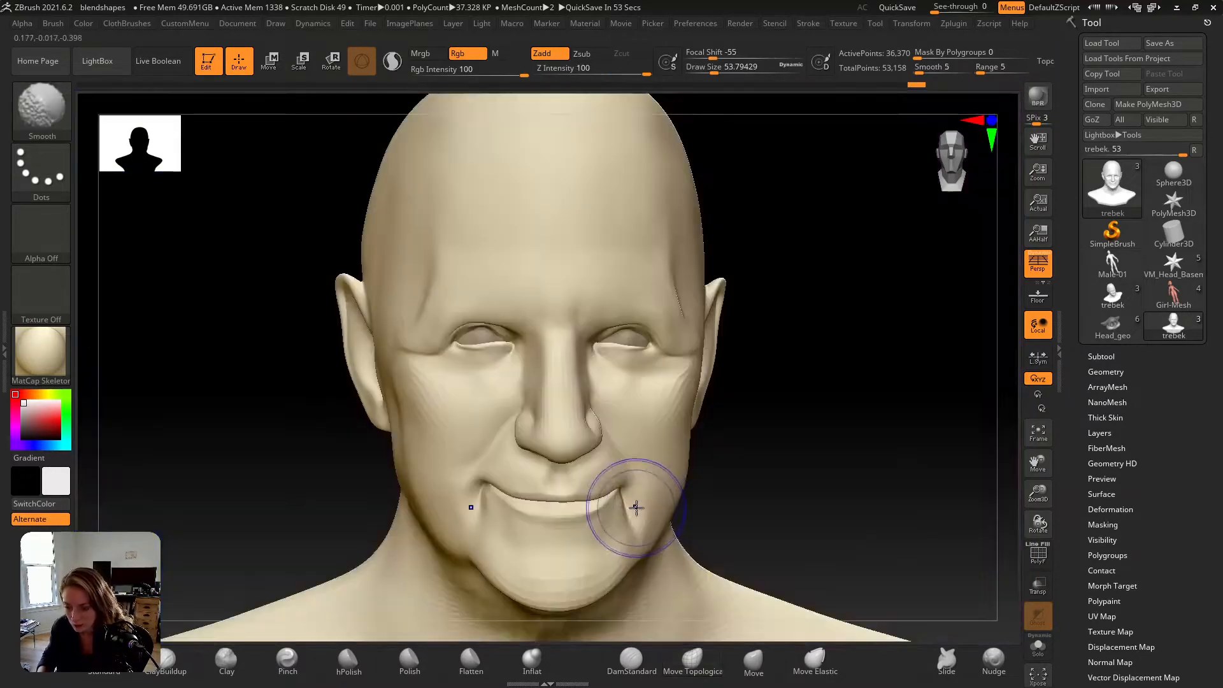
key(shift+z)
key(shift+z)
key(shift+z)
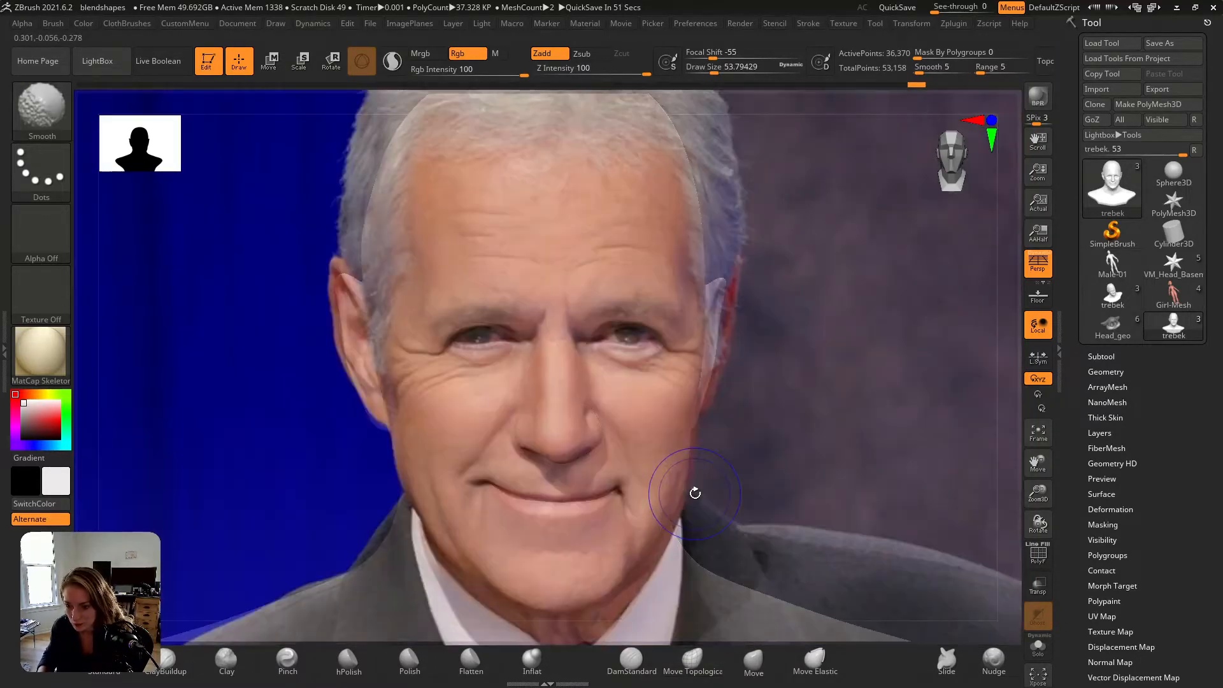
key(shift+z)
key(shift+z)
key(shift+z)
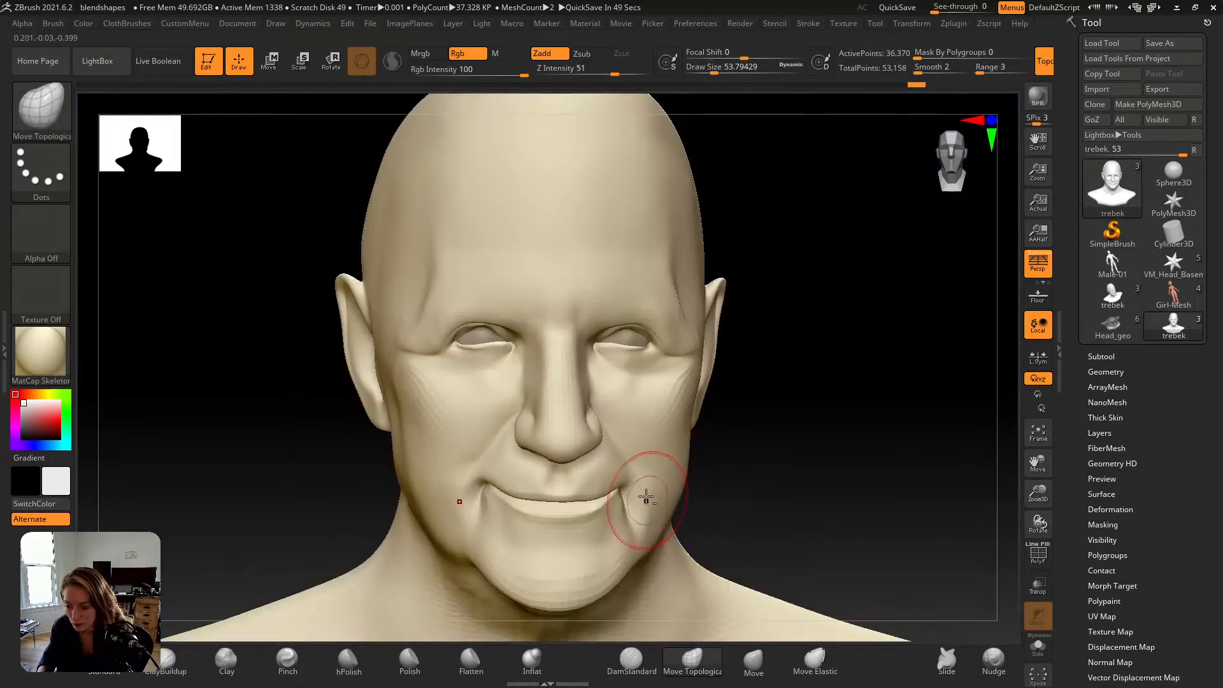
Step: Adjust the skin just below the mouth corner with Move Topological
mouse_move(646, 496)
alt+right_down()
mouse_move(650, 461)
mouse_move(651, 473)
alt+right_up()
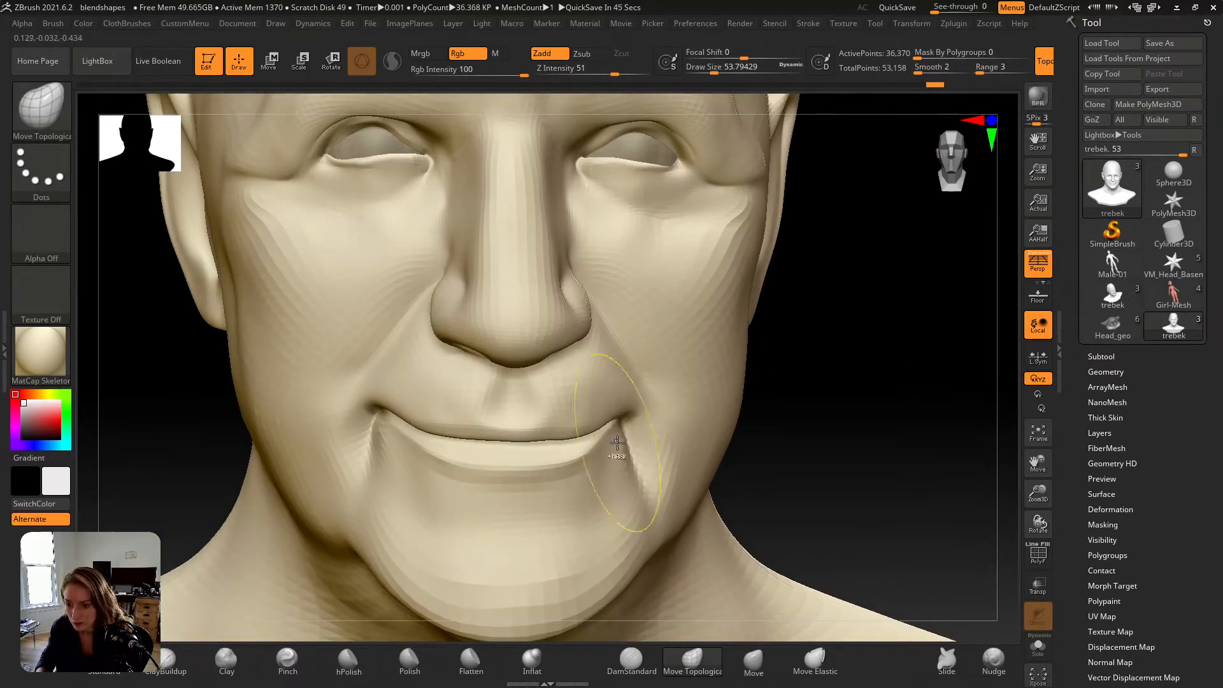
drag(617, 442, 623, 444)
scroll(628, 447, down, 5)
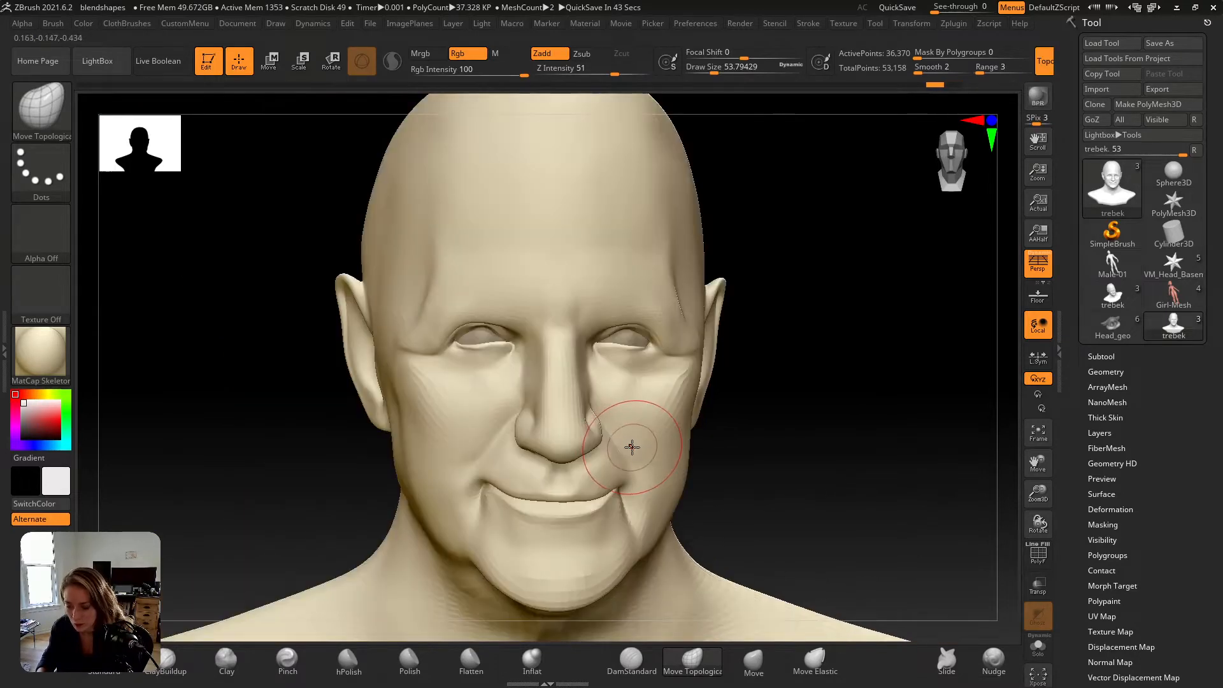
Step: Examine the mouth corners and cheeks by switching repeatedly between the sculpt and the portrait reference
key(shift)
key(shift+z)
key(shift+z)
key(shift+z)
key(shift+z)
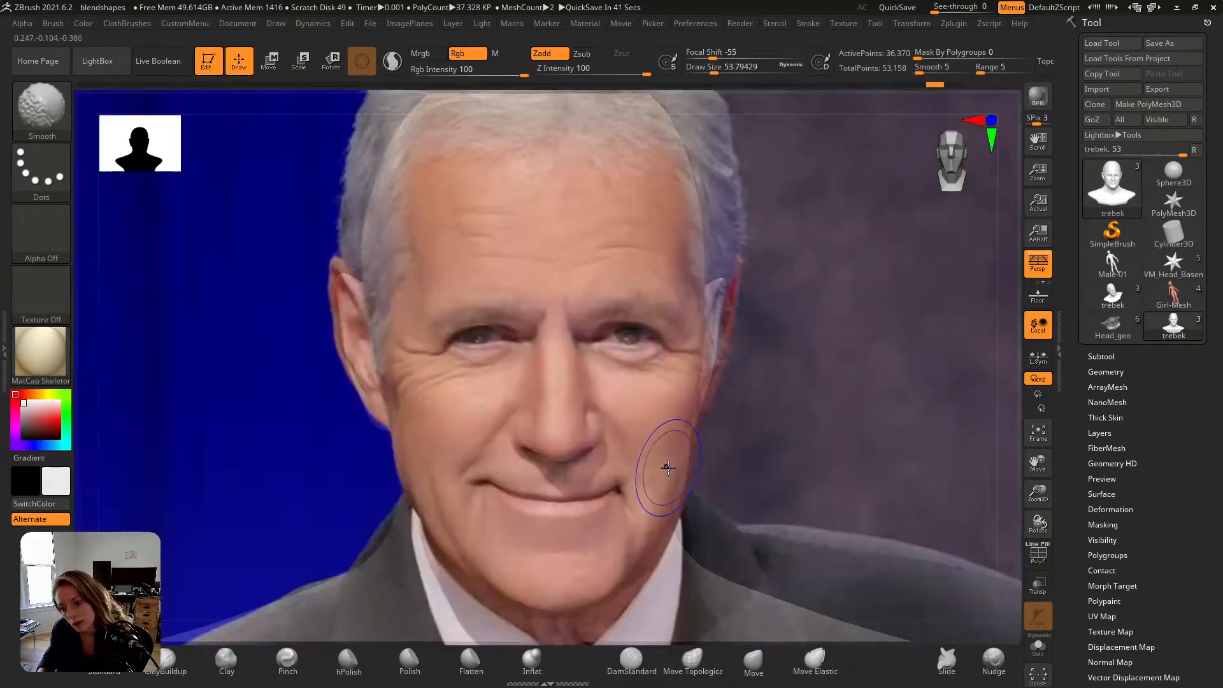
key(shift+z)
key(shift+z)
key(shift+z)
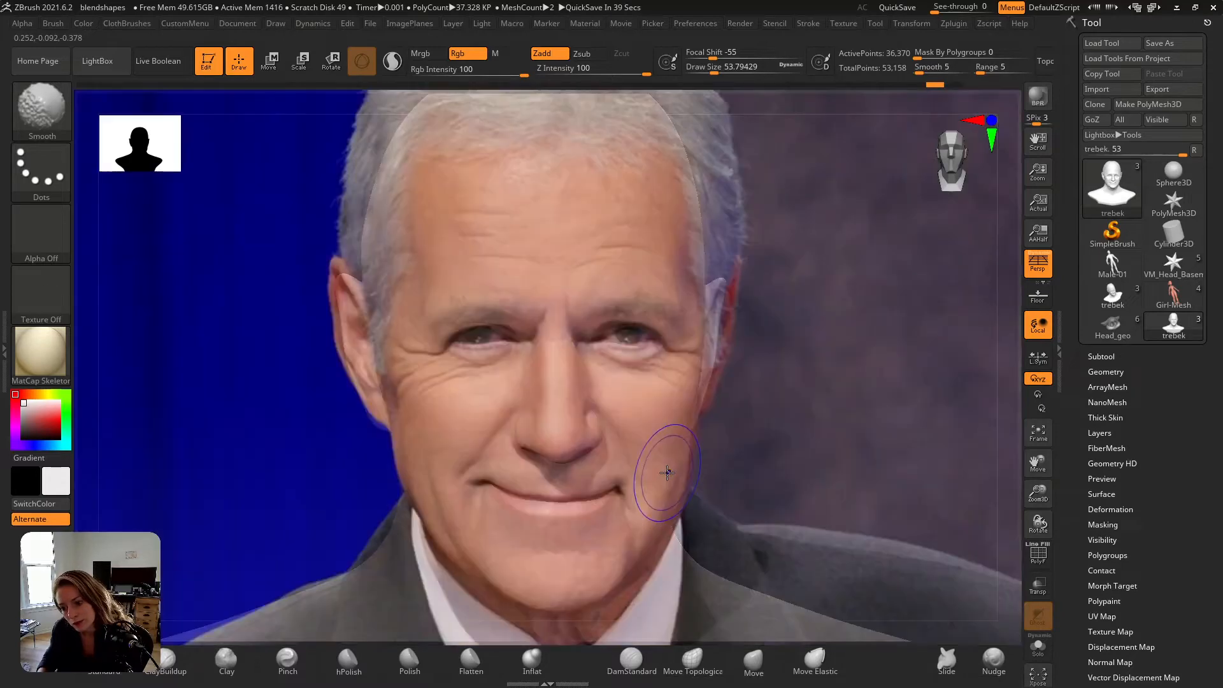
key(shift+z)
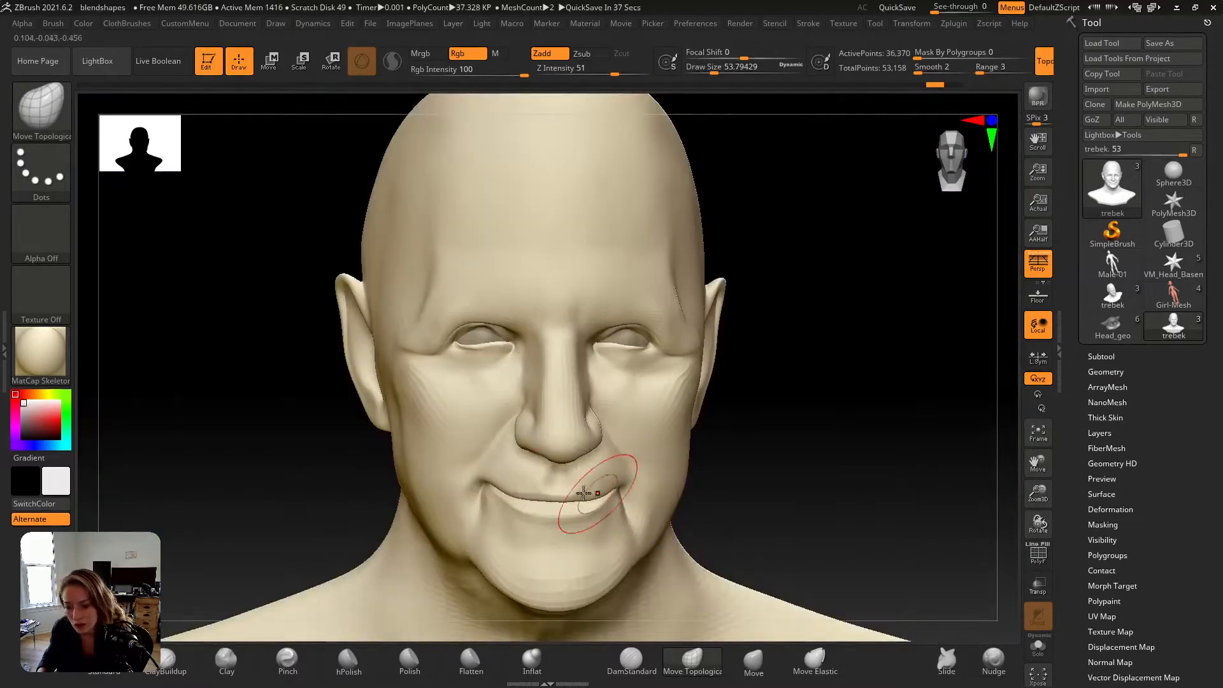
Step: Carve a crease running outward from the mouth corner with DamStandard at draw size about 23
mouse_move(487, 491)
alt+right_down()
mouse_move(595, 476)
mouse_move(669, 552)
alt+right_up()
click(656, 658)
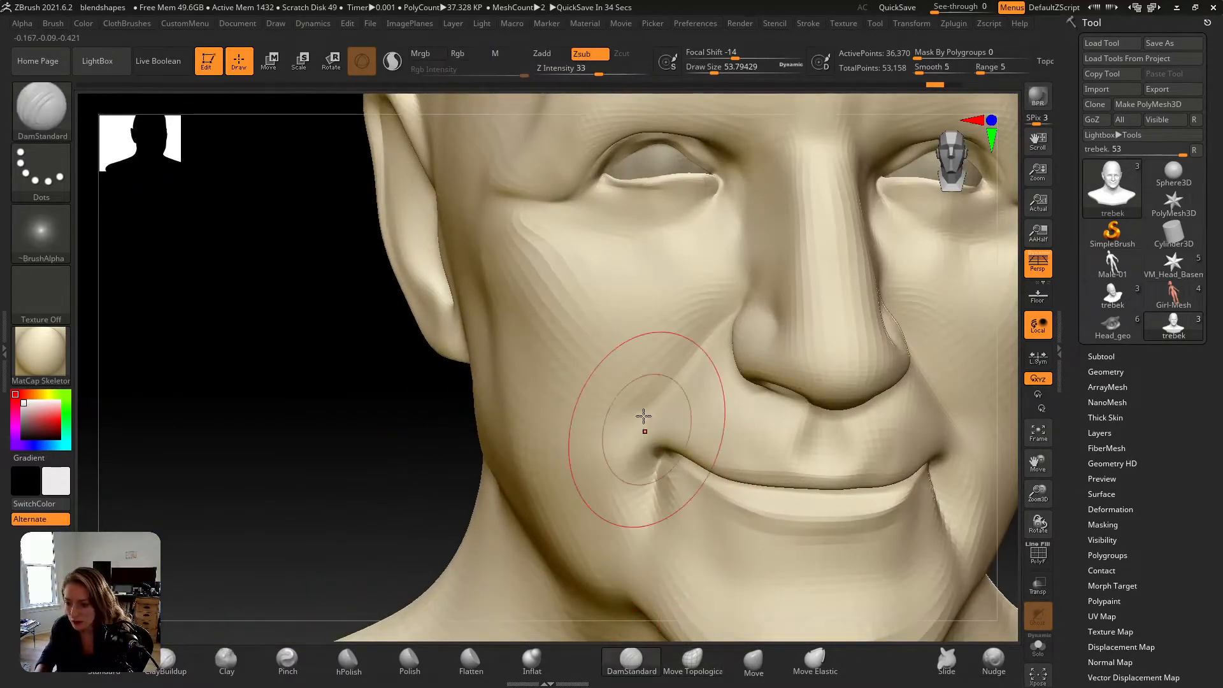
key(s)
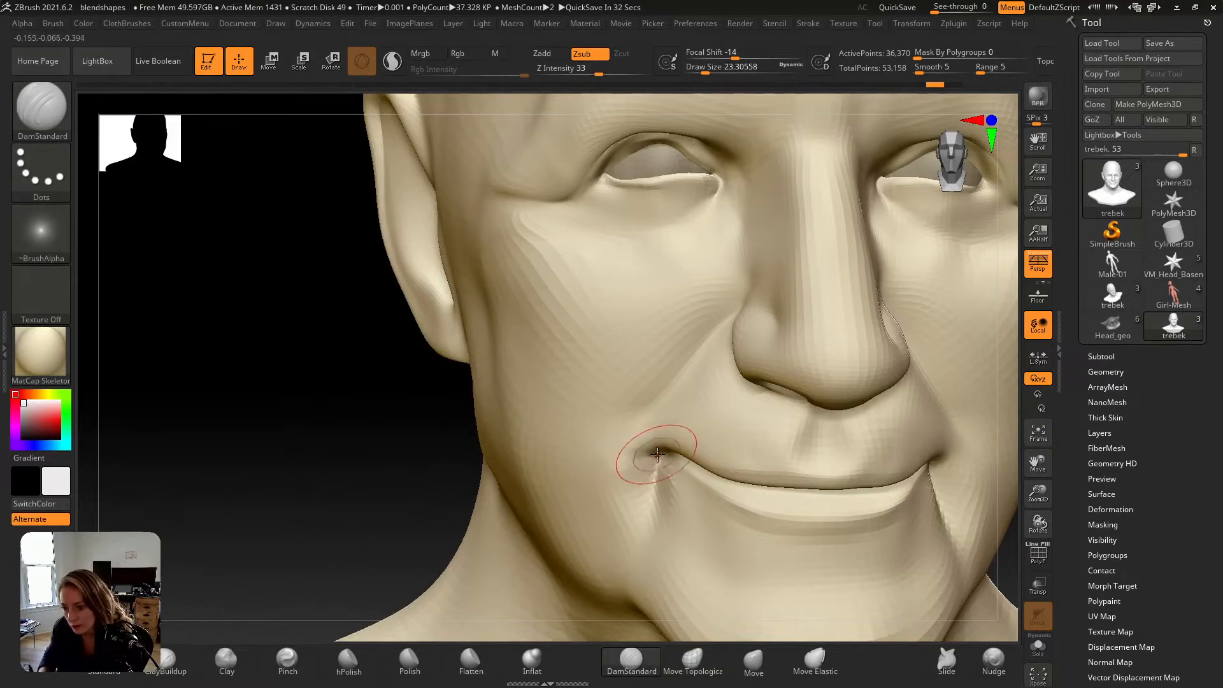
drag(604, 444, 636, 448)
right_drag(631, 446, 656, 422)
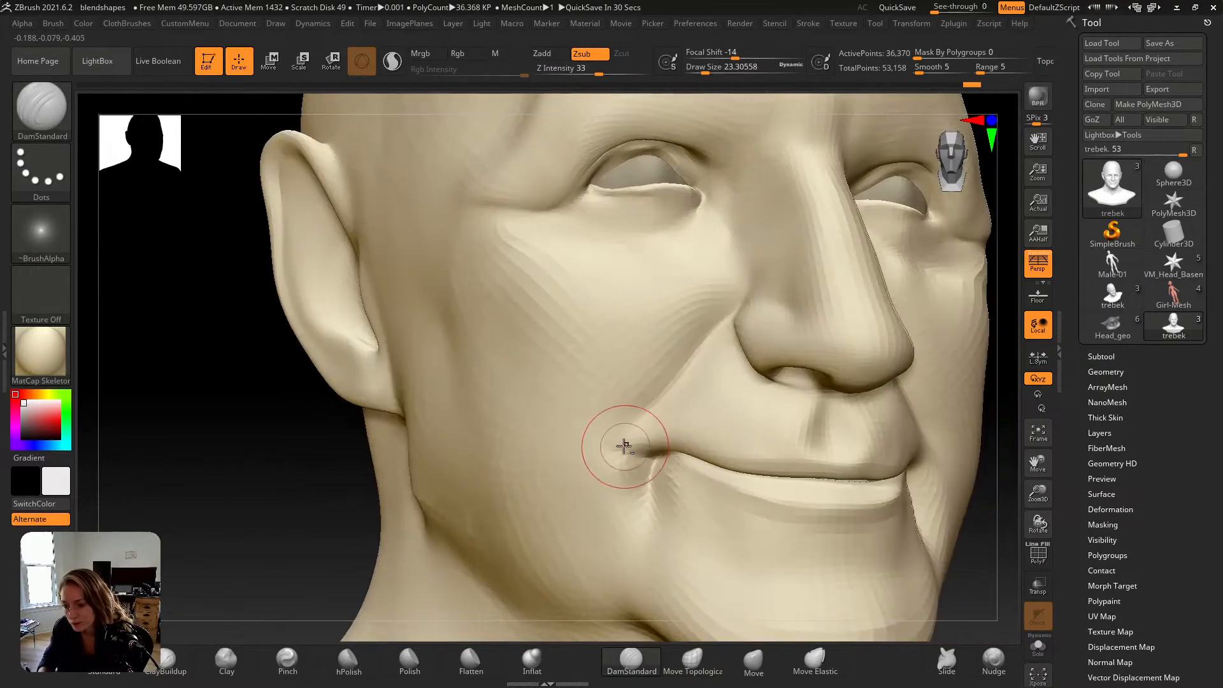
drag(623, 446, 679, 450)
right_drag(640, 452, 656, 455)
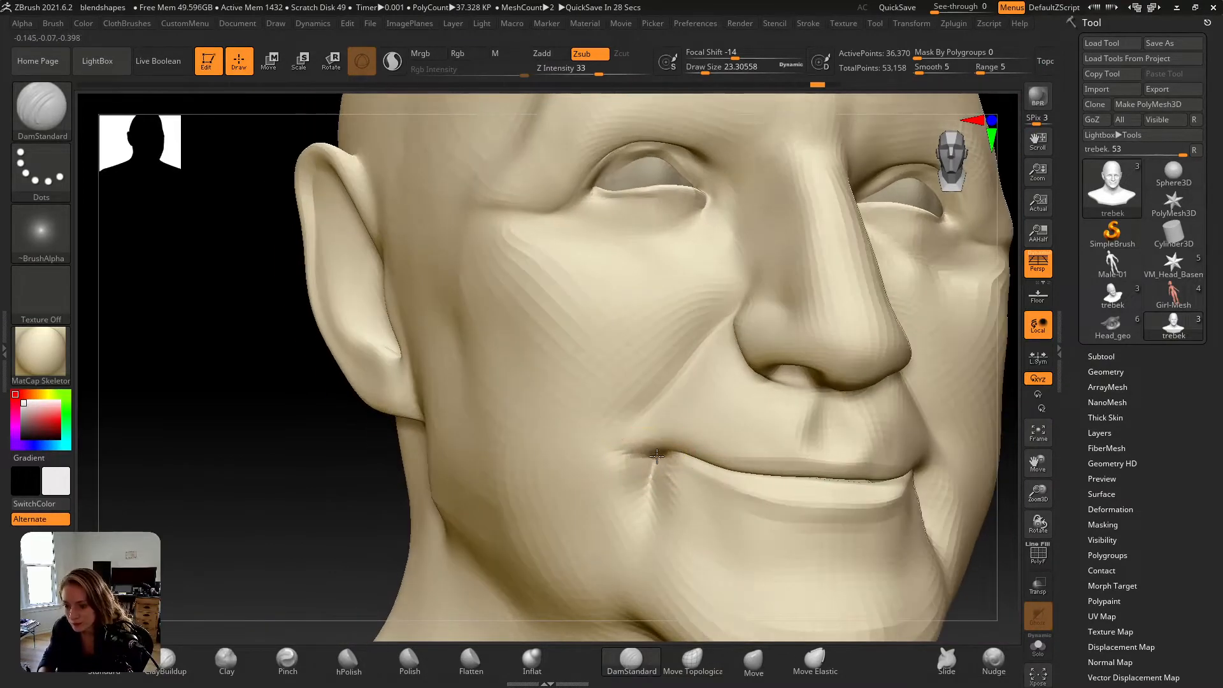
Step: Smooth the crease beside the mouth corner and deepen the corner from the opposite side of the face
mouse_move(652, 471)
shift+mouse_down()
mouse_move(639, 495)
mouse_move(639, 448)
shift+mouse_up()
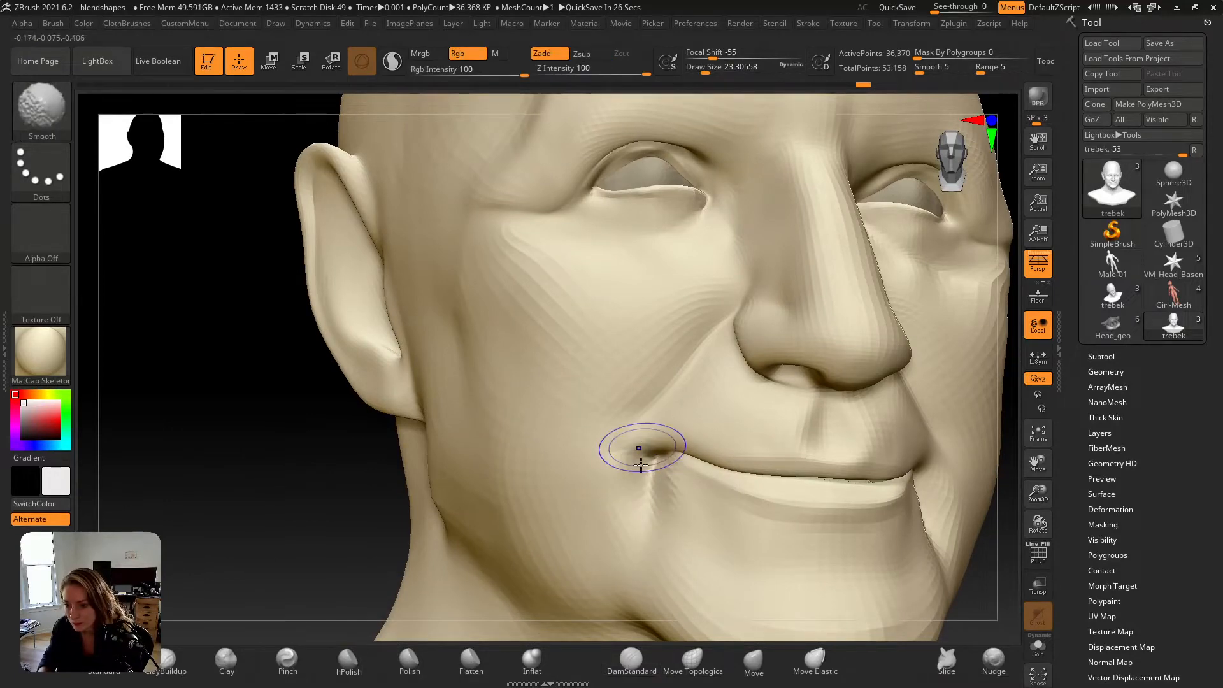
mouse_move(639, 448)
right_down()
mouse_move(630, 434)
mouse_move(646, 416)
mouse_move(622, 415)
right_up()
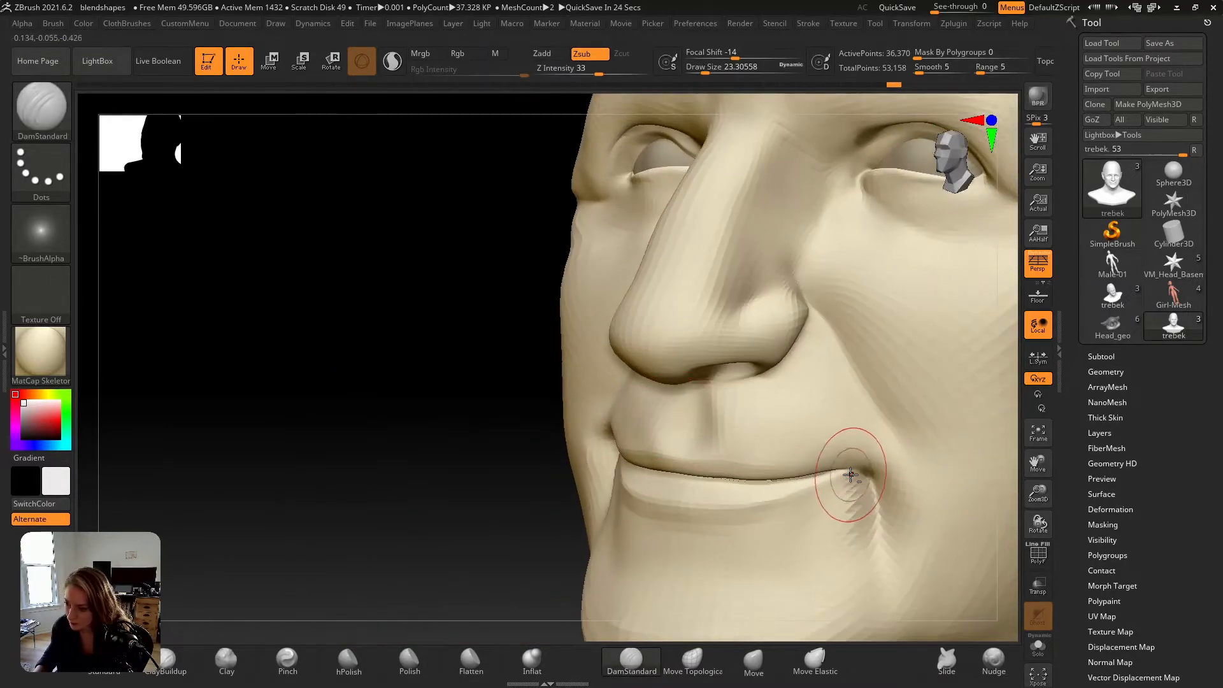
mouse_move(857, 461)
mouse_down()
mouse_move(870, 470)
mouse_move(849, 467)
mouse_move(868, 469)
mouse_up()
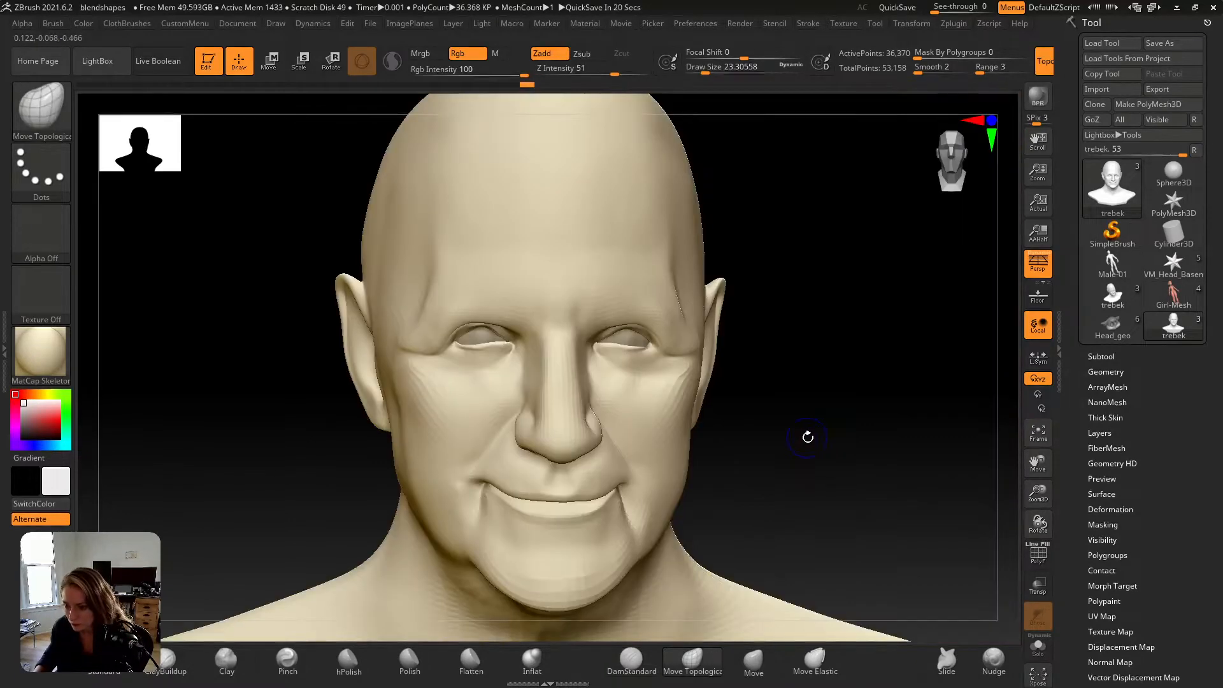
Step: Check the smile against the portrait reference and carve the fold just below the mouth corner with DamStandard
key(shift+z)
key(shift+z)
key(shift+z)
key(shift+z)
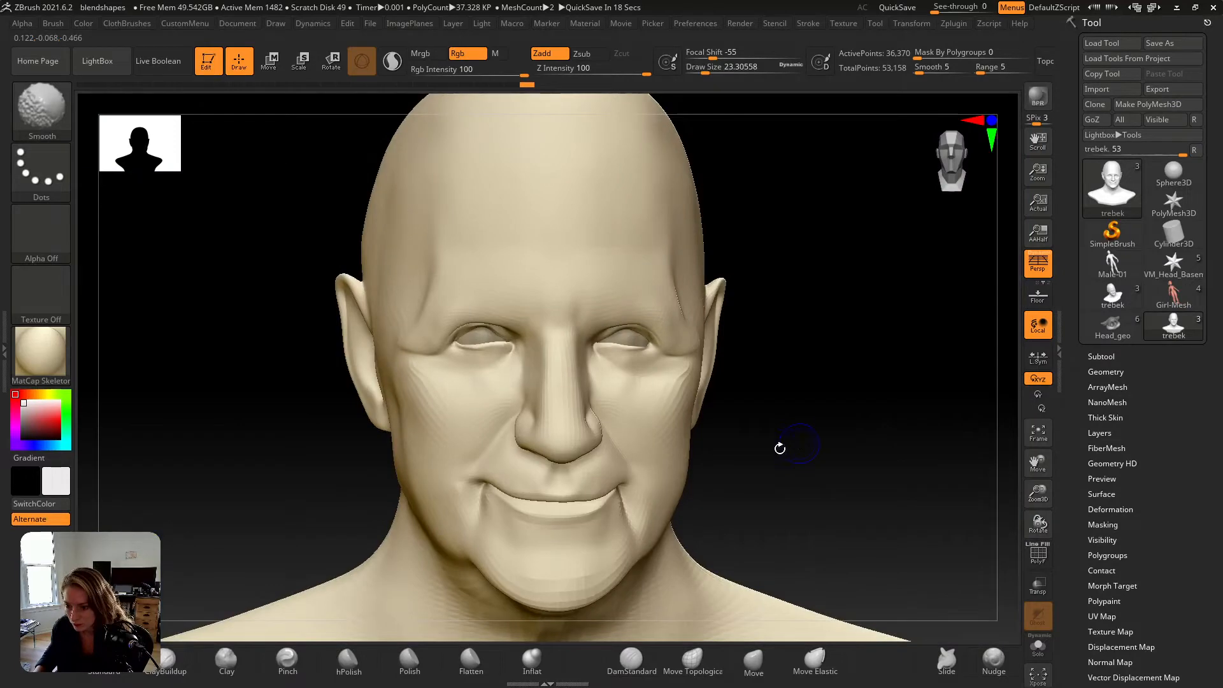
ctrl+right_drag(632, 490, 641, 506)
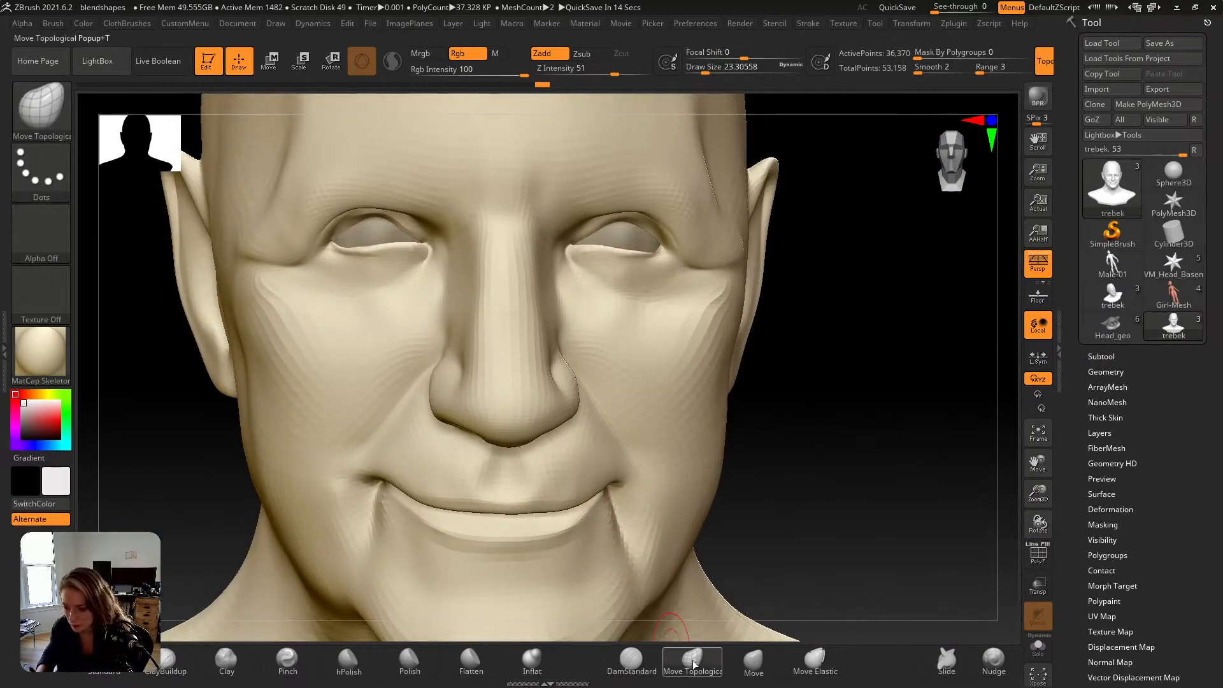
mouse_move(637, 519)
alt+right_down()
mouse_move(625, 530)
mouse_move(599, 504)
mouse_move(624, 480)
alt+right_up()
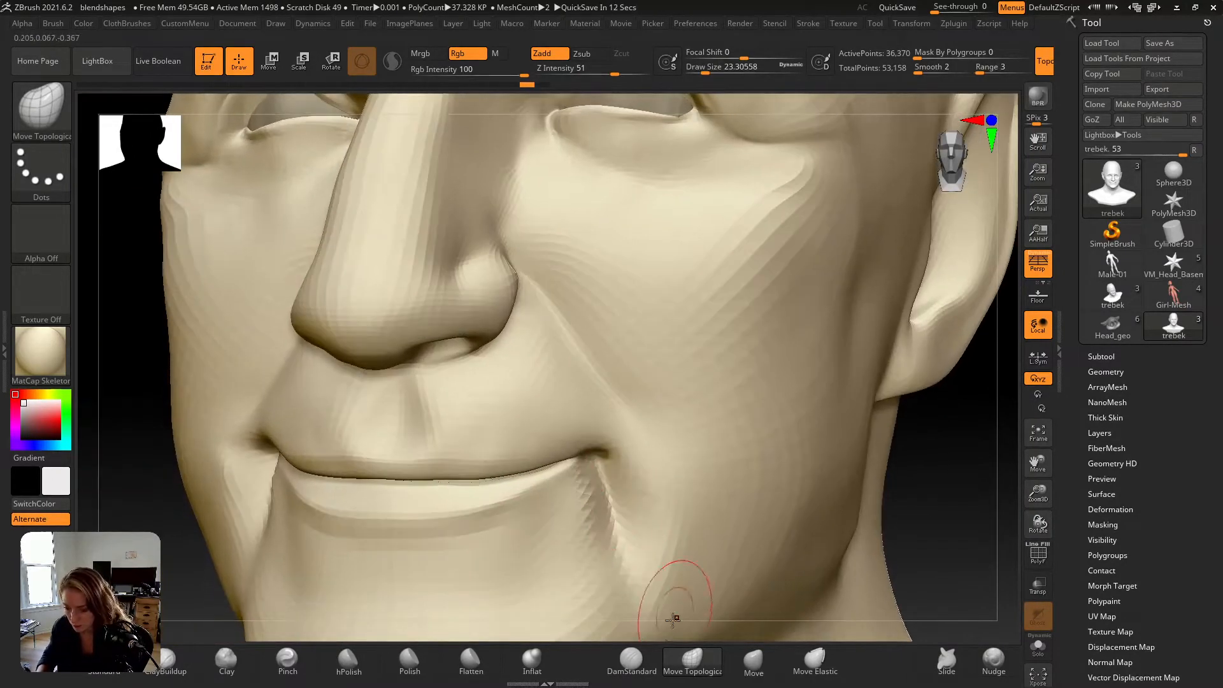
click(631, 661)
drag(626, 509, 600, 460)
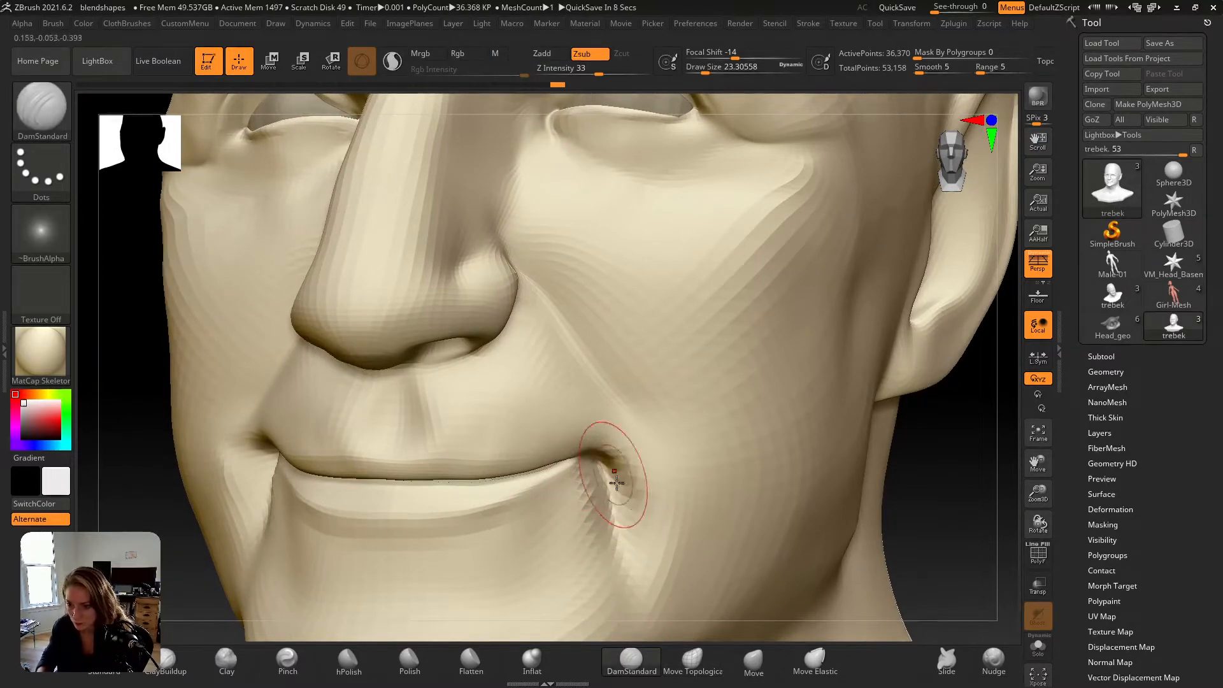
Step: Reshape the mouth corner with Move Topological at draw size about 29, refining it at about 18
click(692, 659)
right_drag(603, 452, 617, 454)
key(s)
click(600, 460)
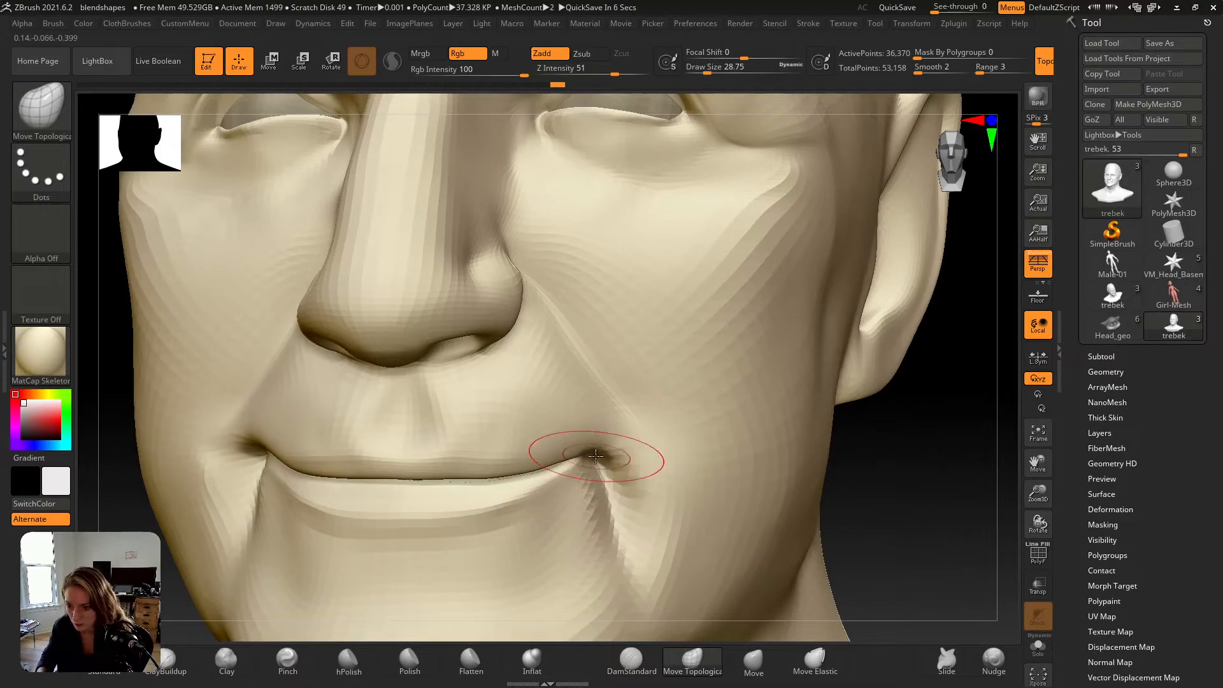
key(s)
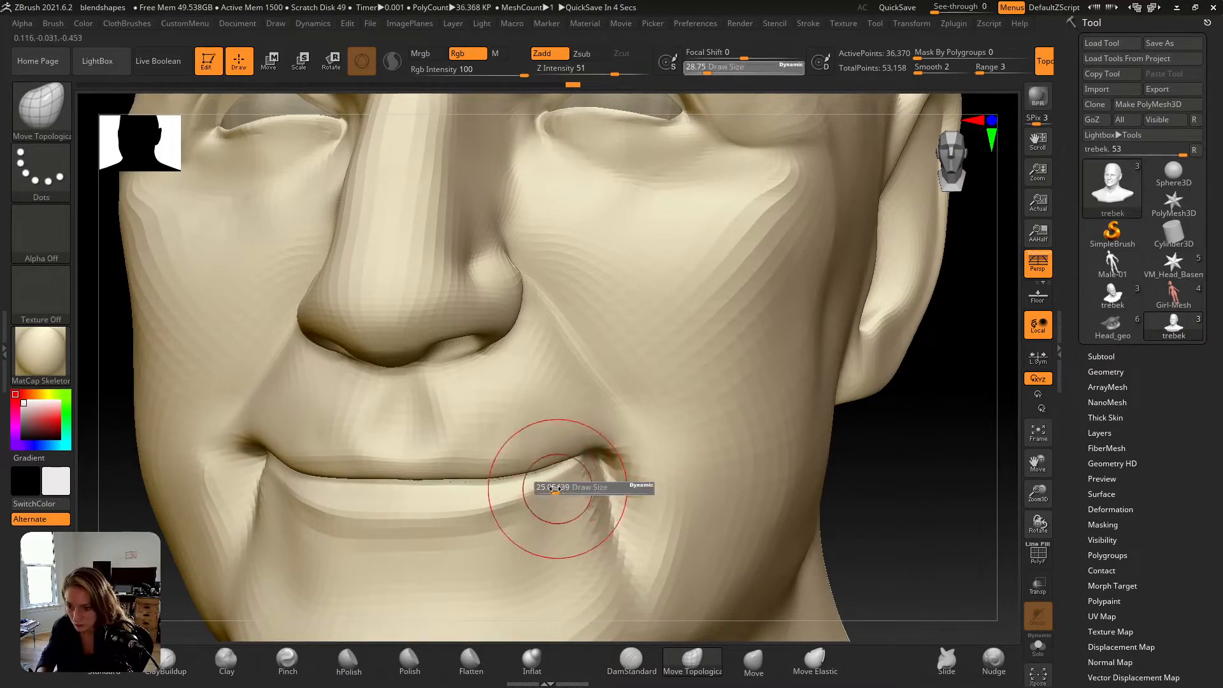
click(556, 487)
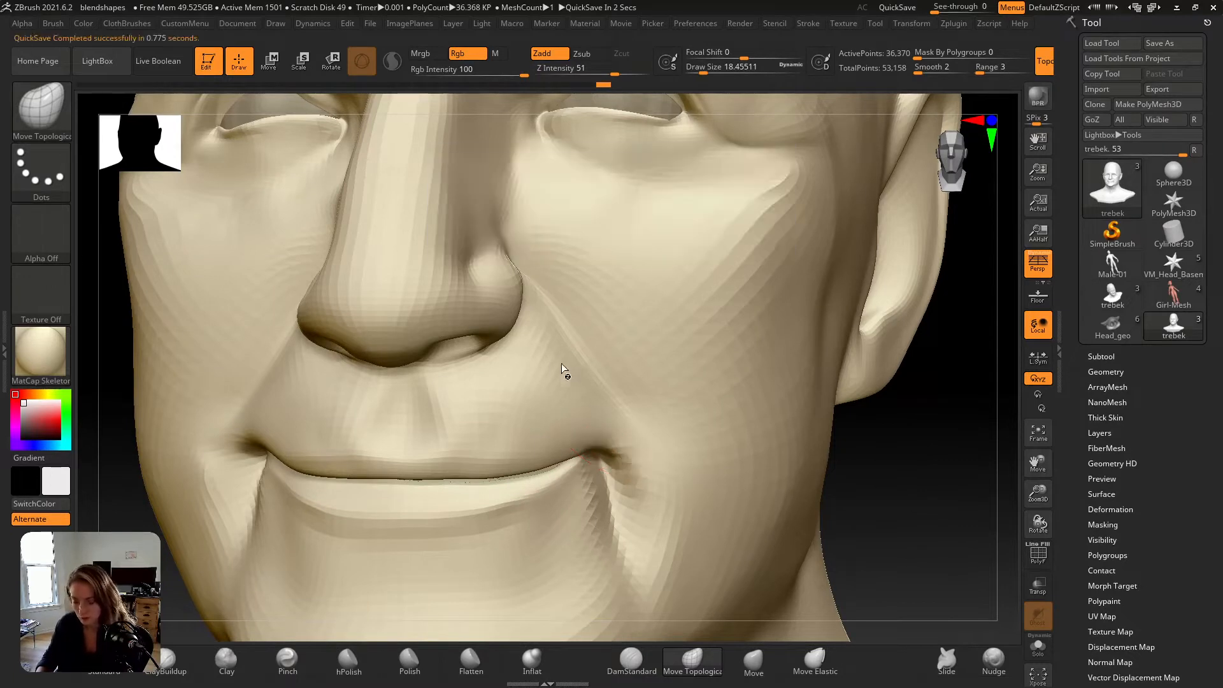
Step: Adjust the fold below the mouth corner with Move Topological at draw size about 49, checking it against the portrait
key(f)
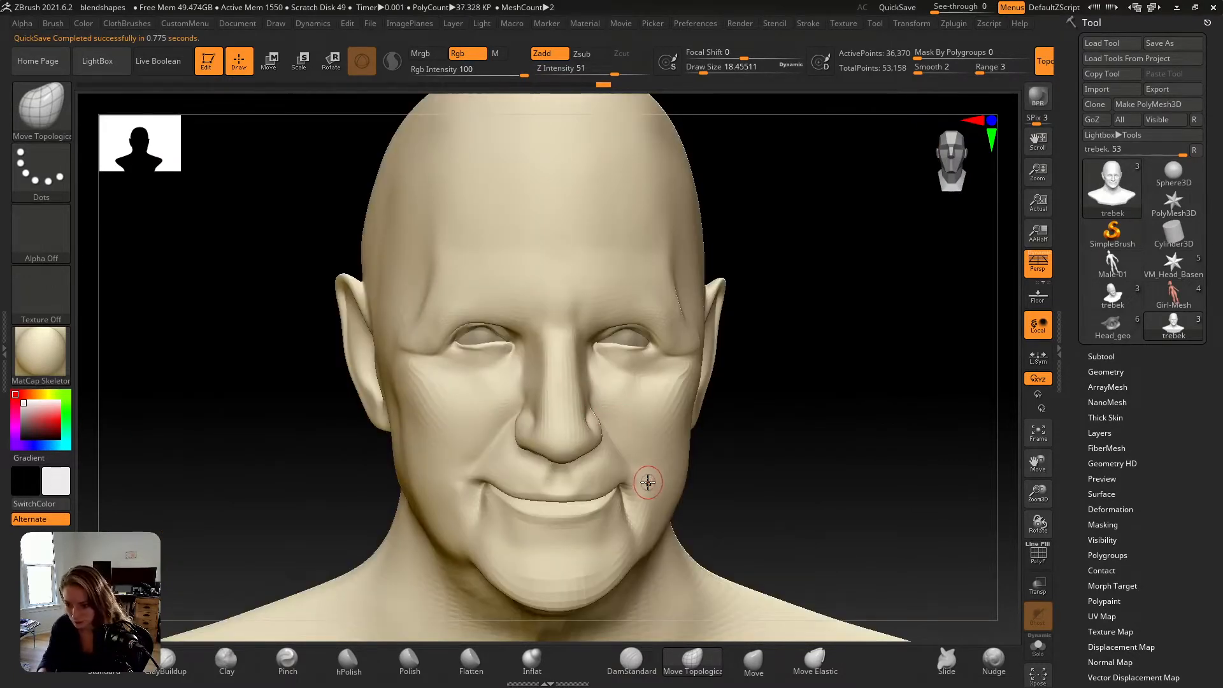
key(s)
click(637, 513)
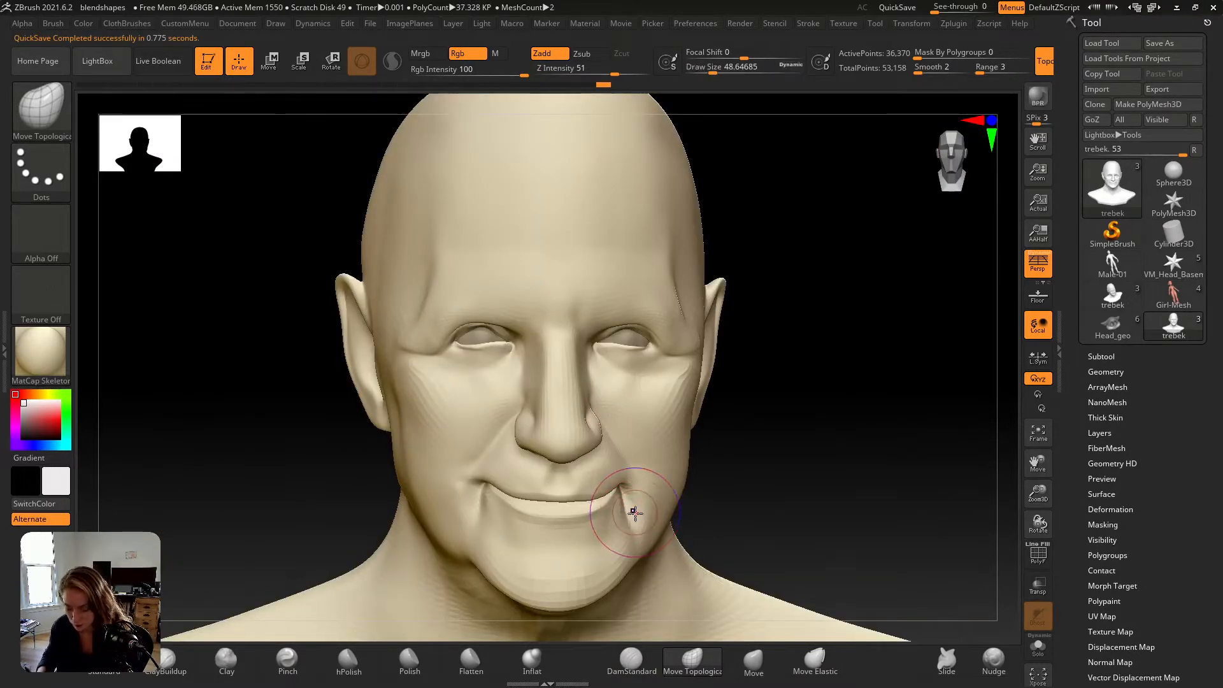
key(shift+z)
key(shift+z)
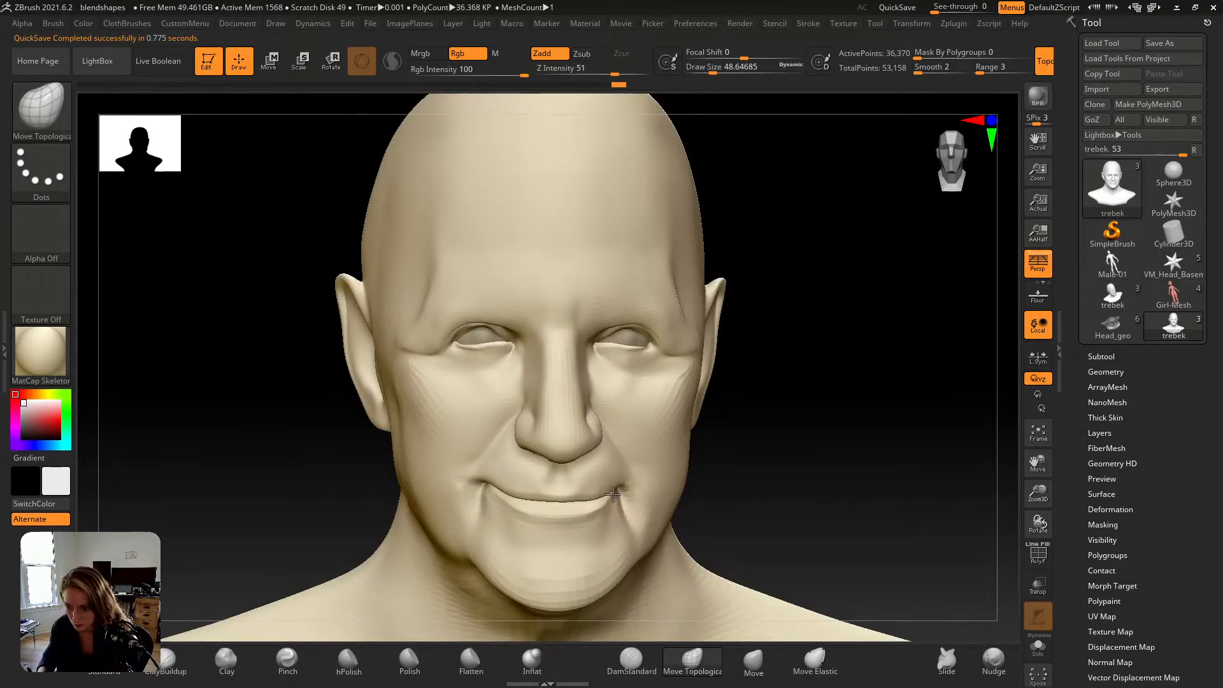
key(shift+z)
key(shift+z)
key(shift+z)
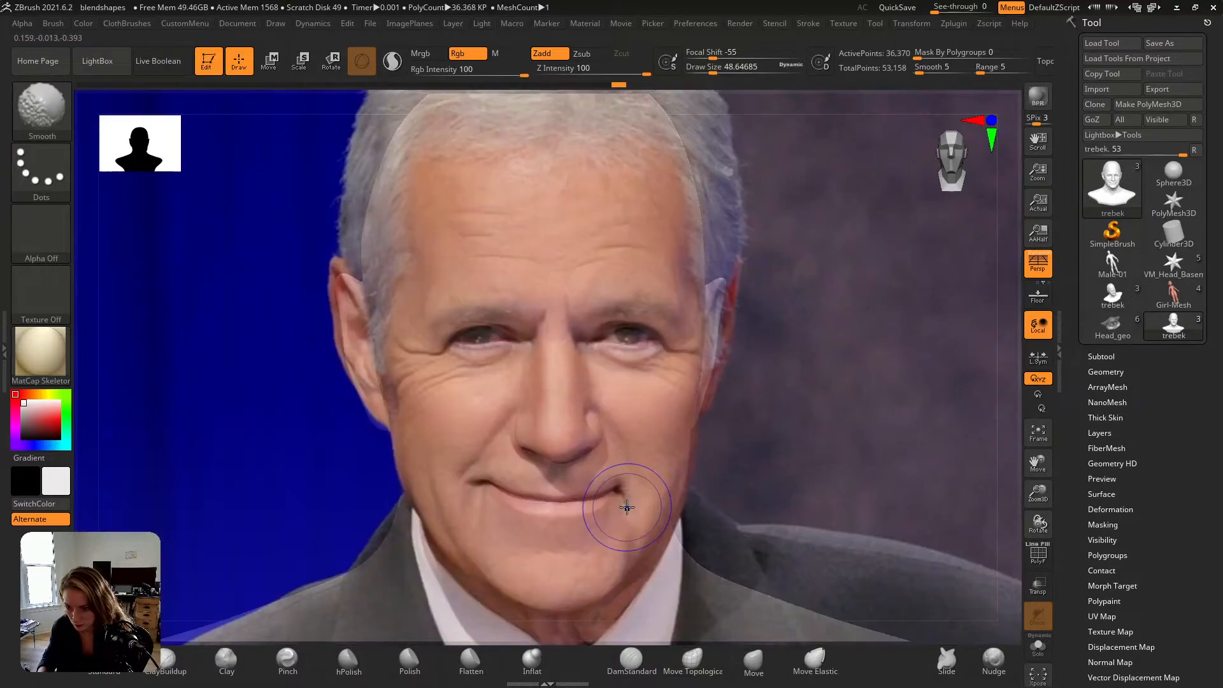
key(shift+z)
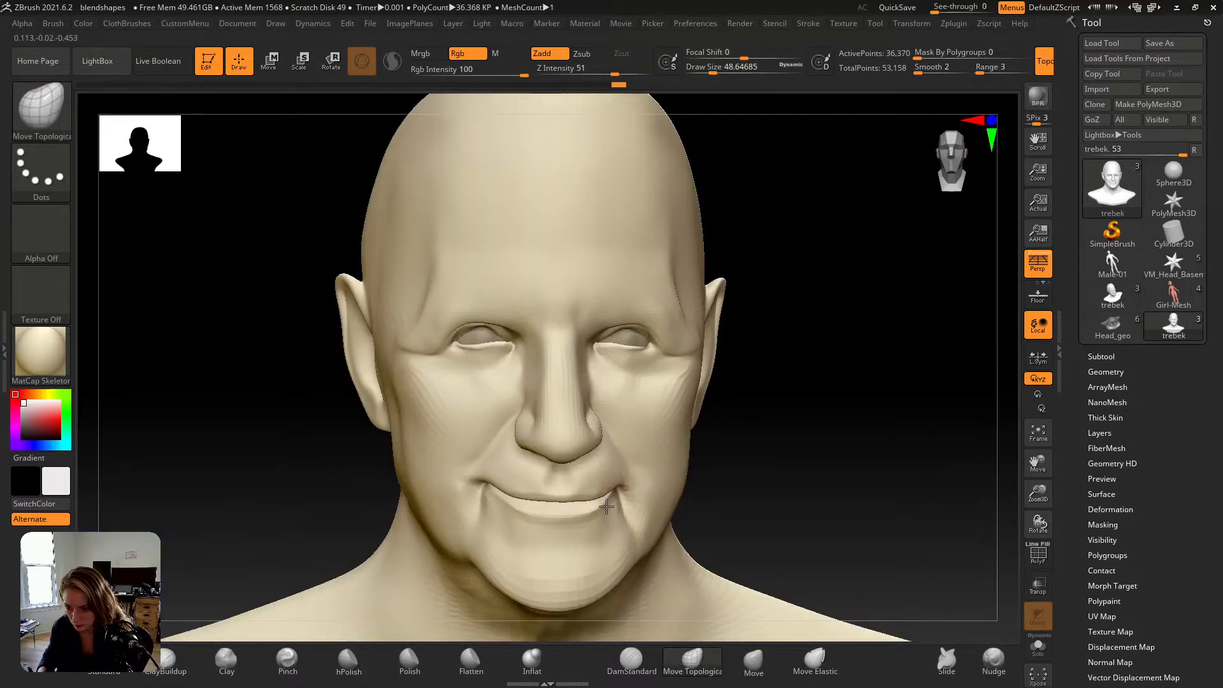
Step: Refine the opposite mouth corner and lower lip while comparing them repeatedly with the portrait reference
key(shift+z)
key(shift+z)
key(shift+z)
key(shift+z)
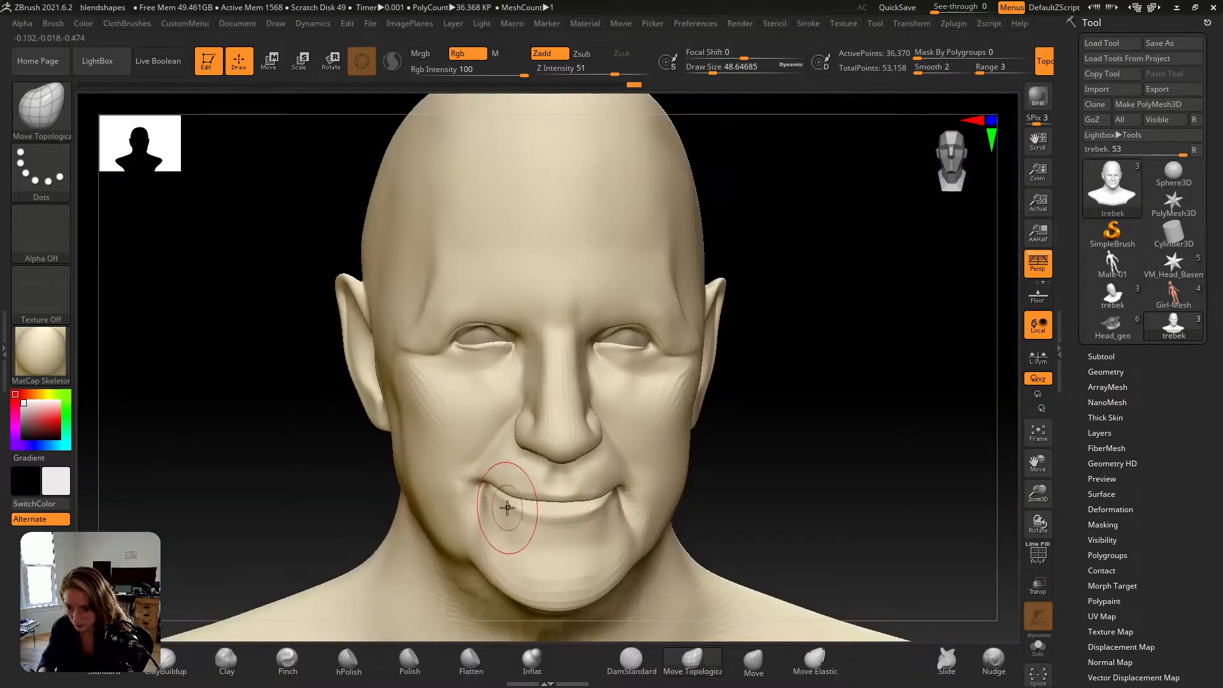
key(shift+z)
key(shift+z)
key(shift+z)
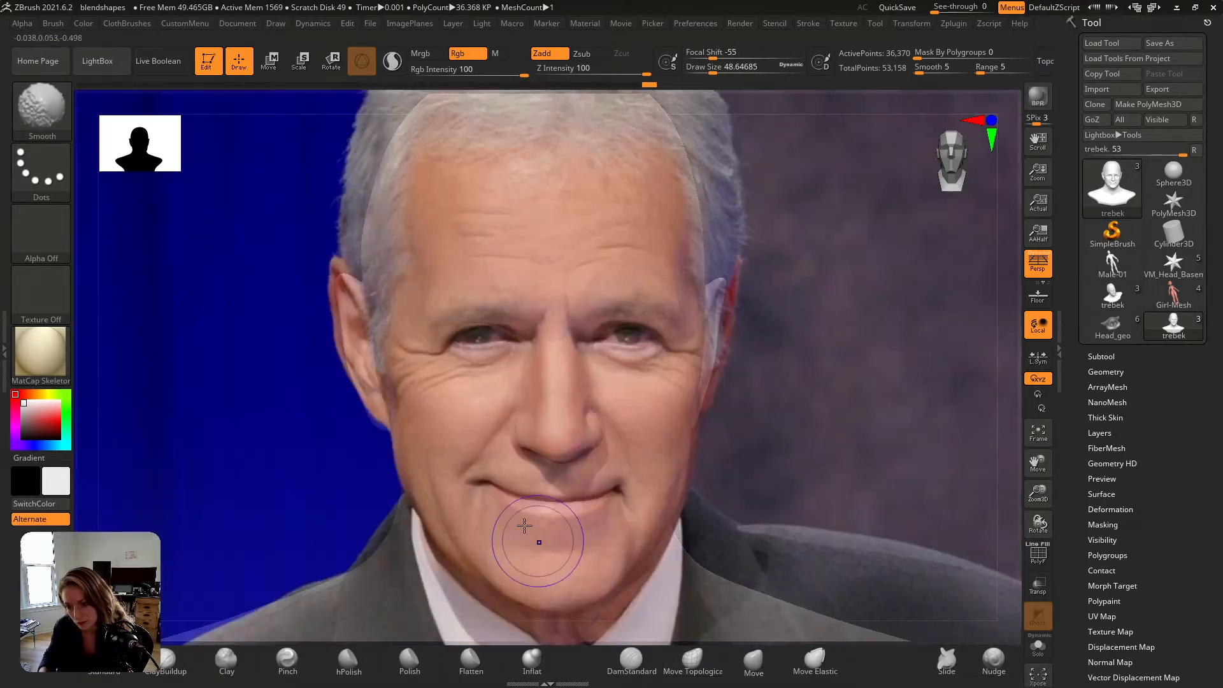
key(shift+z)
Step: Set the brush draw size to about 18 and compare both mouth corners with the portrait reference
mouse_move(489, 501)
ctrl+right_down()
mouse_move(552, 553)
mouse_move(511, 456)
mouse_move(532, 395)
mouse_move(529, 429)
ctrl+right_up()
click(630, 660)
key(s)
drag(529, 429, 523, 430)
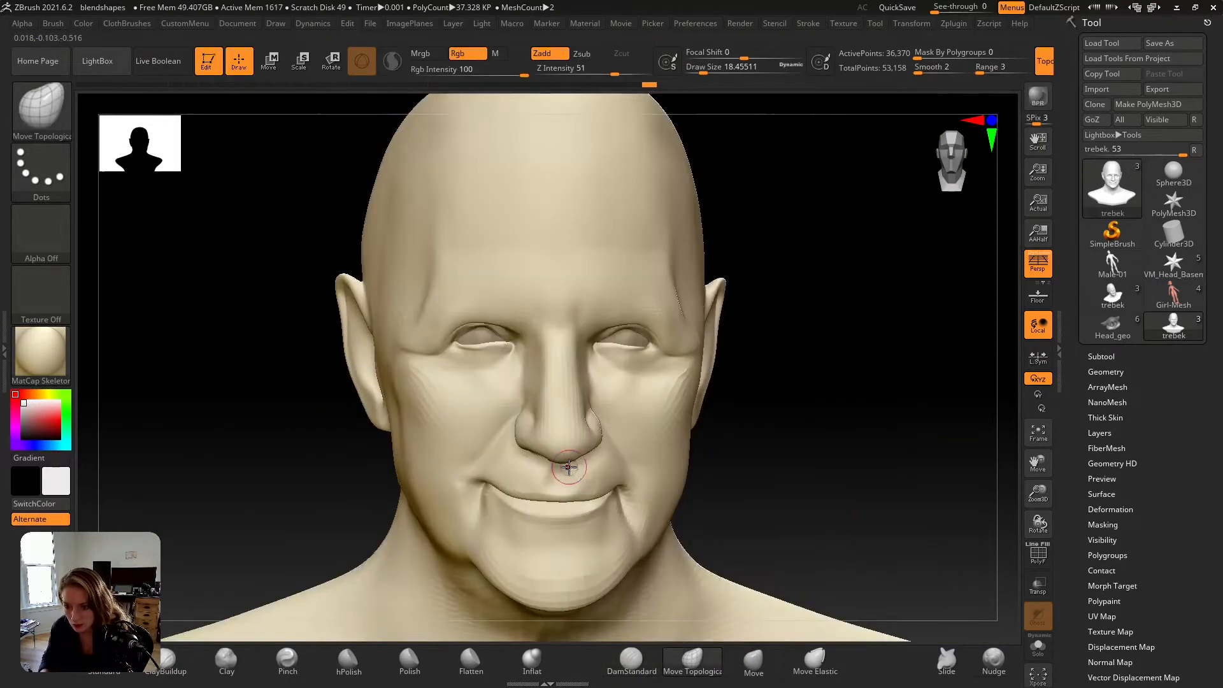
key(shift+z)
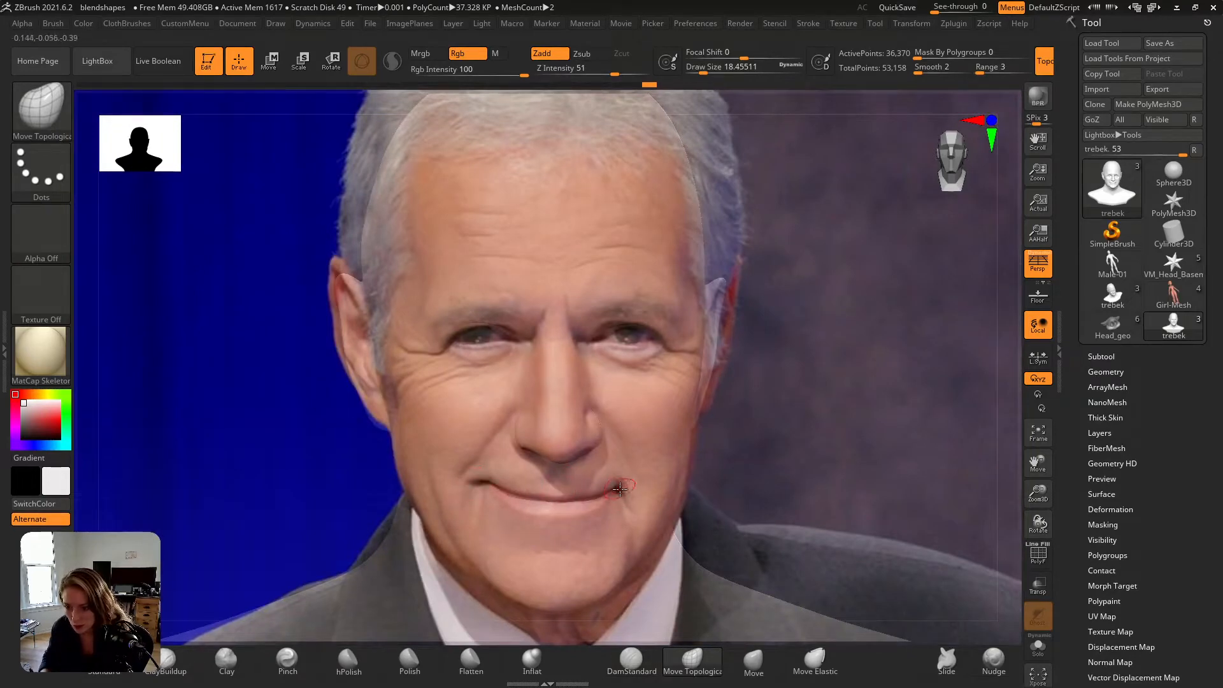
key(shift+z)
Step: Deepen the crease at the mouth corner with DamStandard at Z intensity 39
mouse_move(541, 478)
ctrl+right_down()
mouse_move(518, 497)
mouse_move(544, 513)
mouse_move(581, 429)
ctrl+right_up()
click(631, 659)
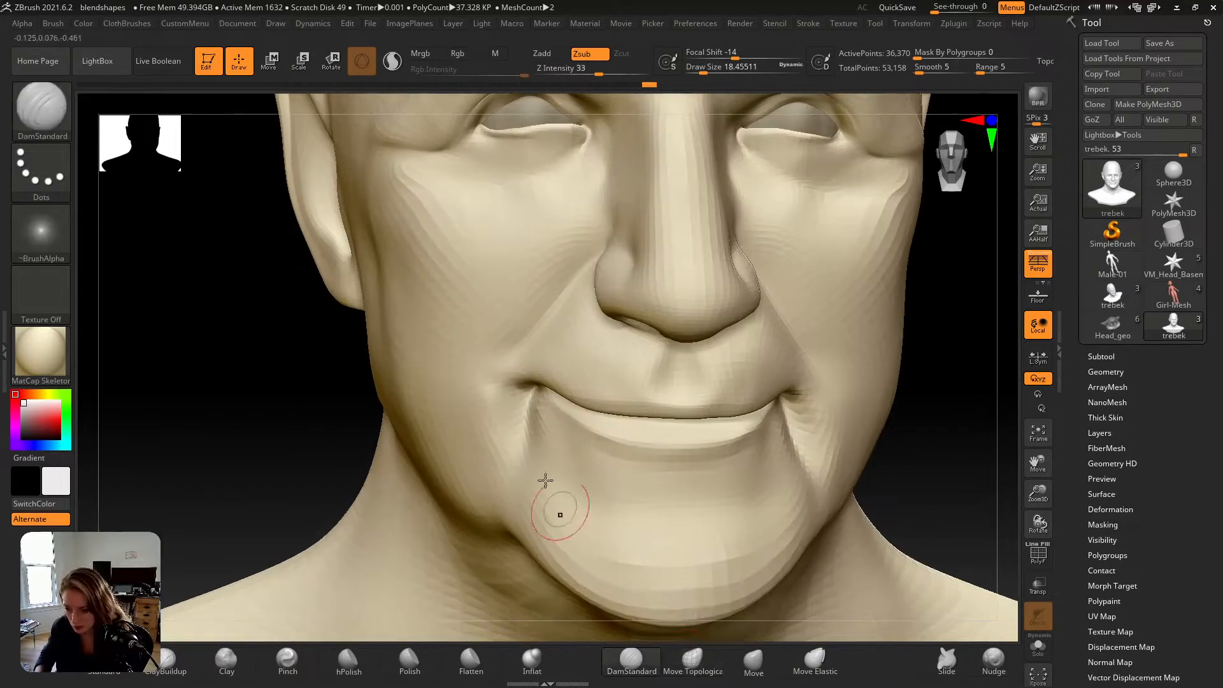
right_drag(560, 506, 529, 94)
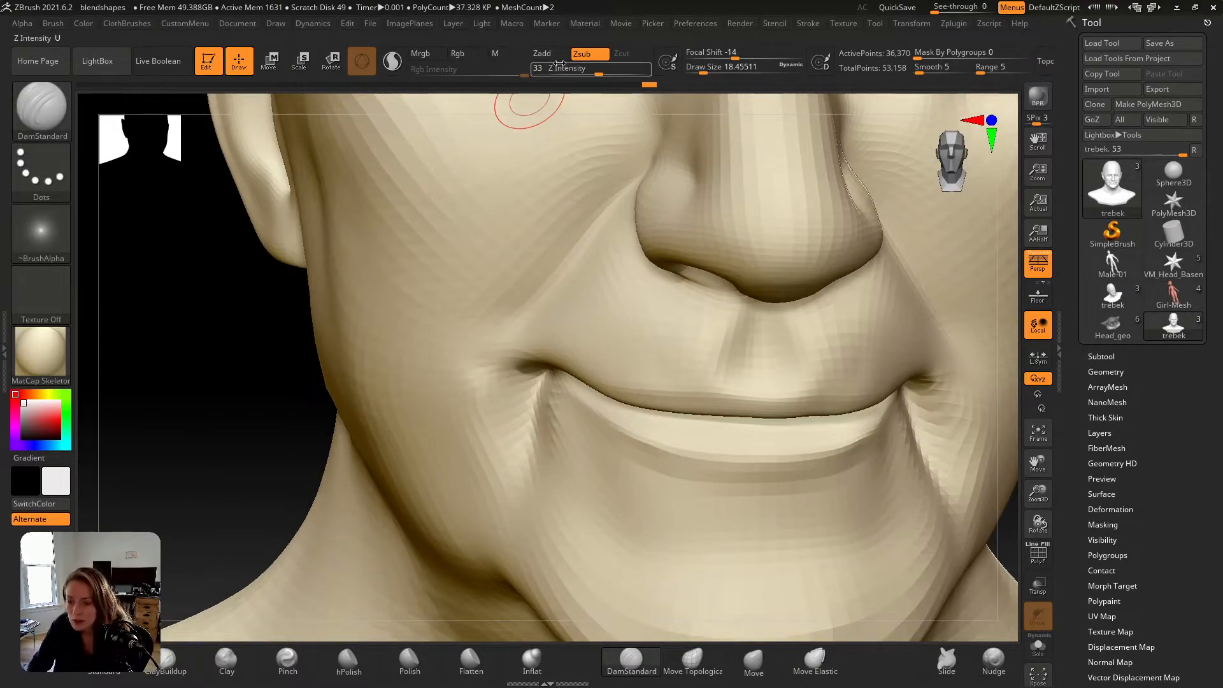
drag(559, 63, 577, 66)
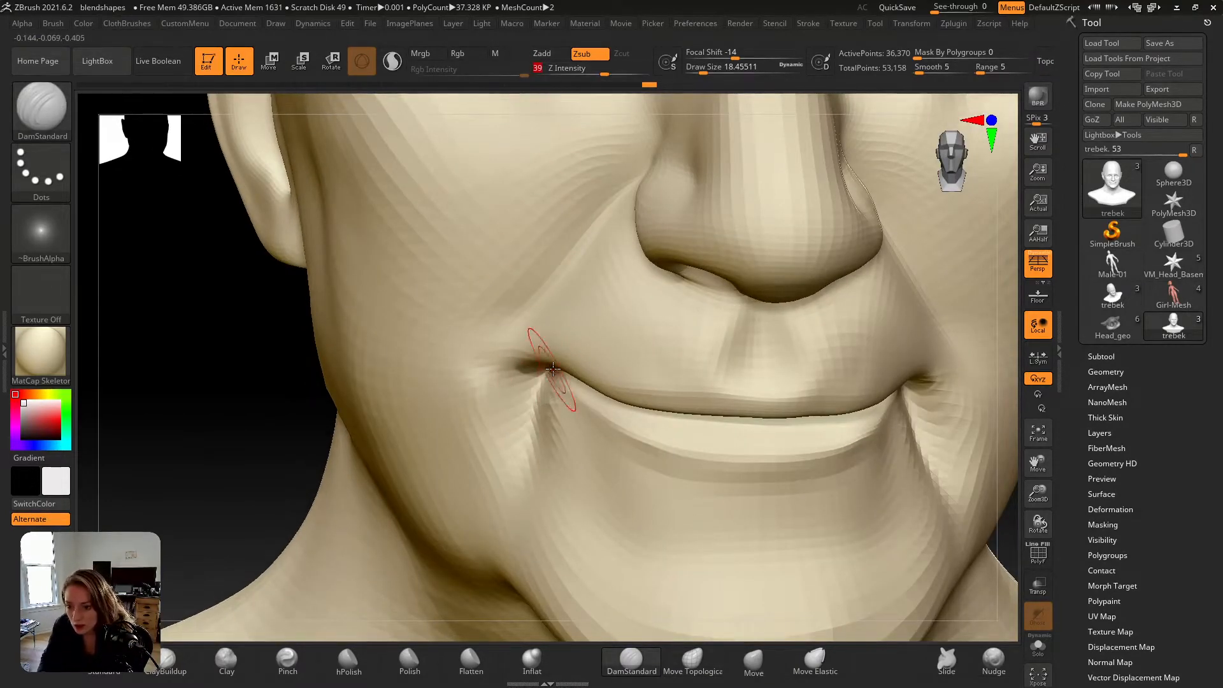
right_drag(534, 371, 514, 345)
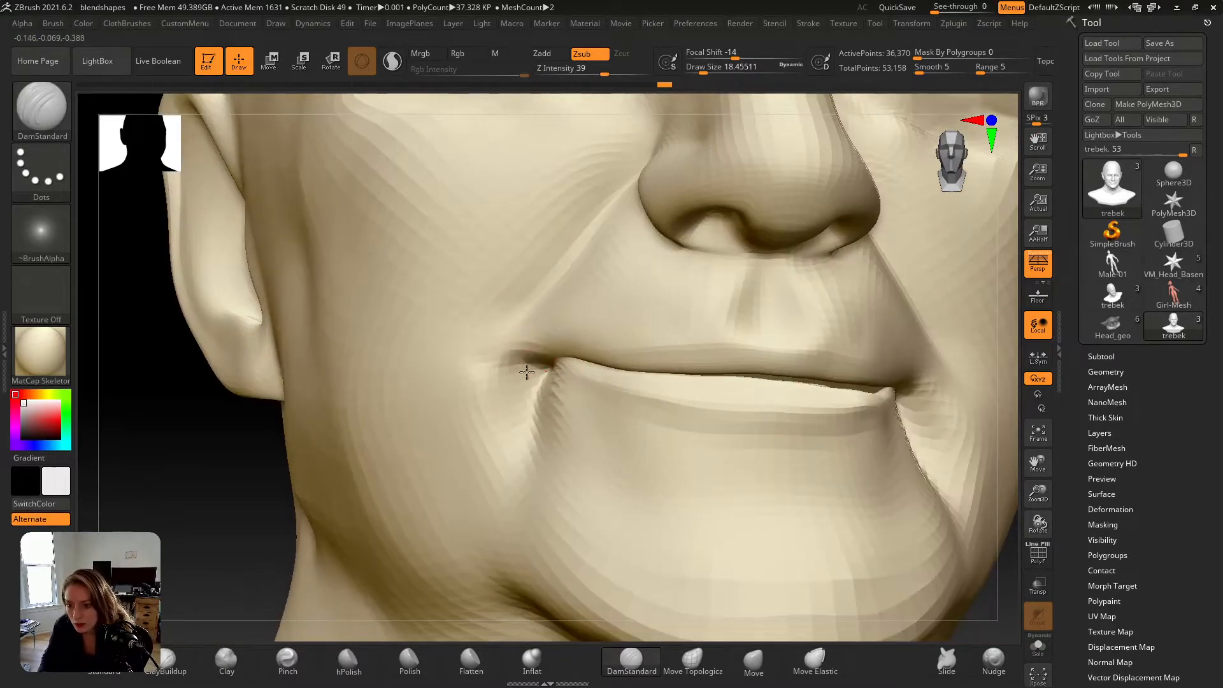
mouse_move(534, 370)
mouse_down()
mouse_move(511, 373)
mouse_move(529, 374)
mouse_up()
Step: Sharpen the mouth corner with DamStandard at draw size about 7 and smooth the surrounding surface
key(s)
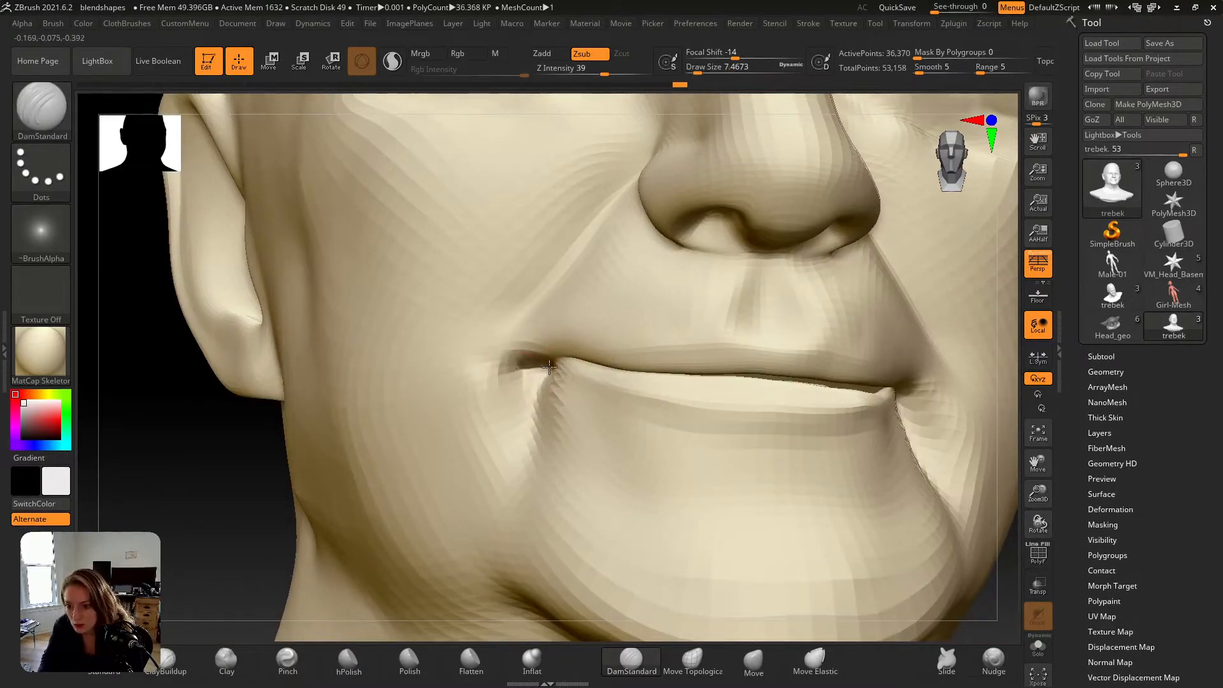
key(ctrl+shift+z)
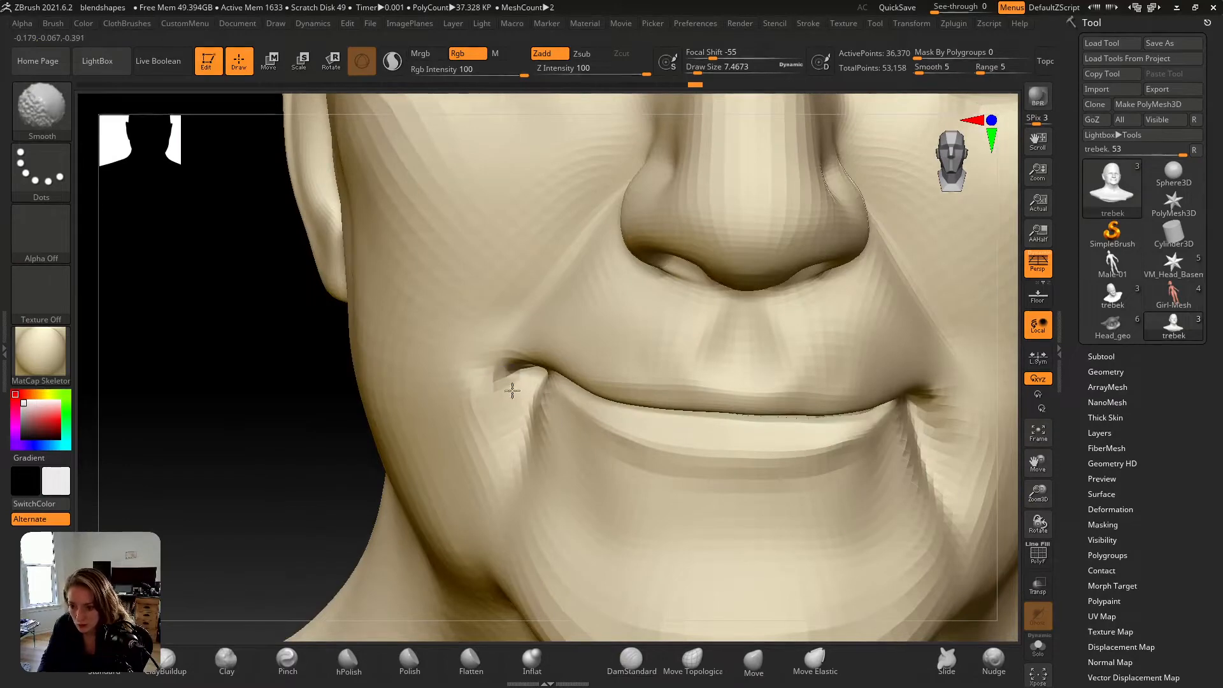
key(ctrl+shift+z)
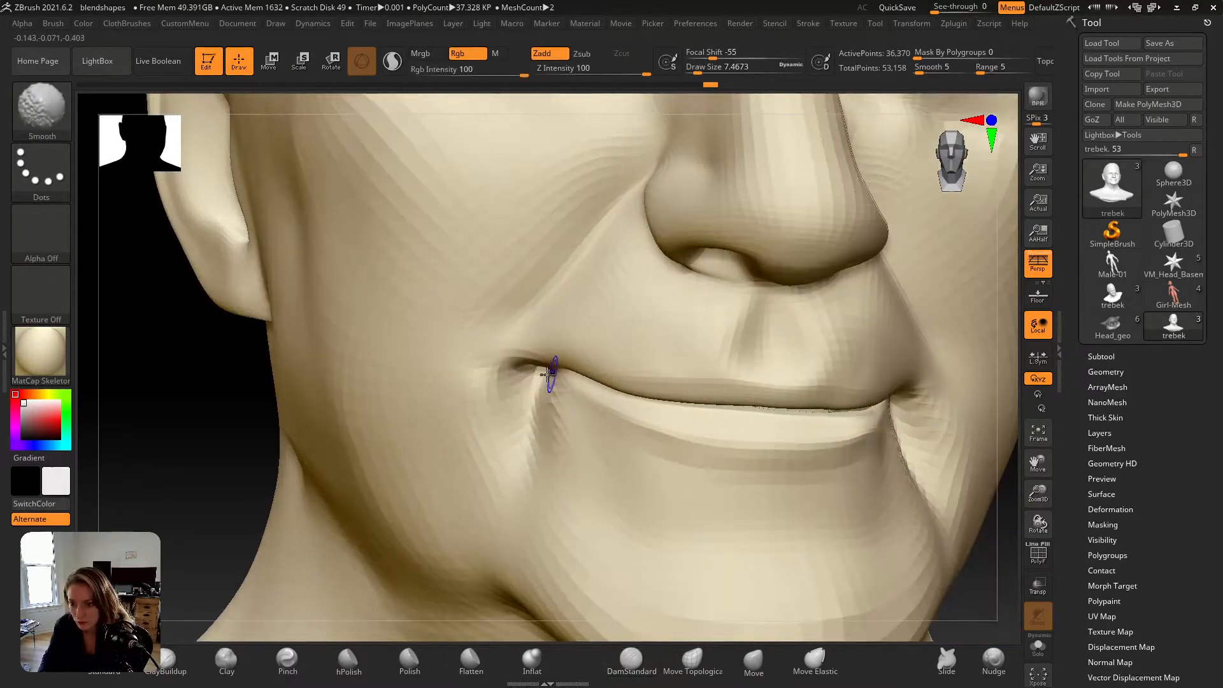
key(ctrl+shift+z)
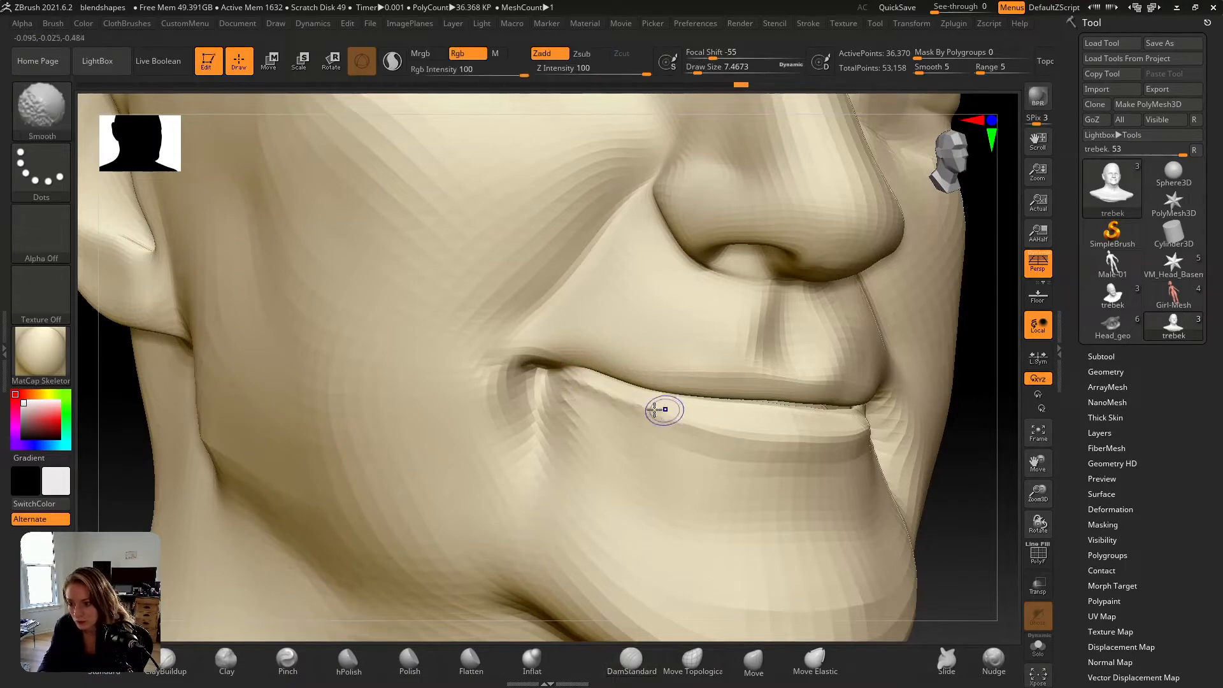
Step: Carve the lip line from the mouth corner along the upper lip with DamStandard at draw size about 16
alt+right_drag(572, 377, 548, 363)
key(s)
drag(546, 364, 551, 357)
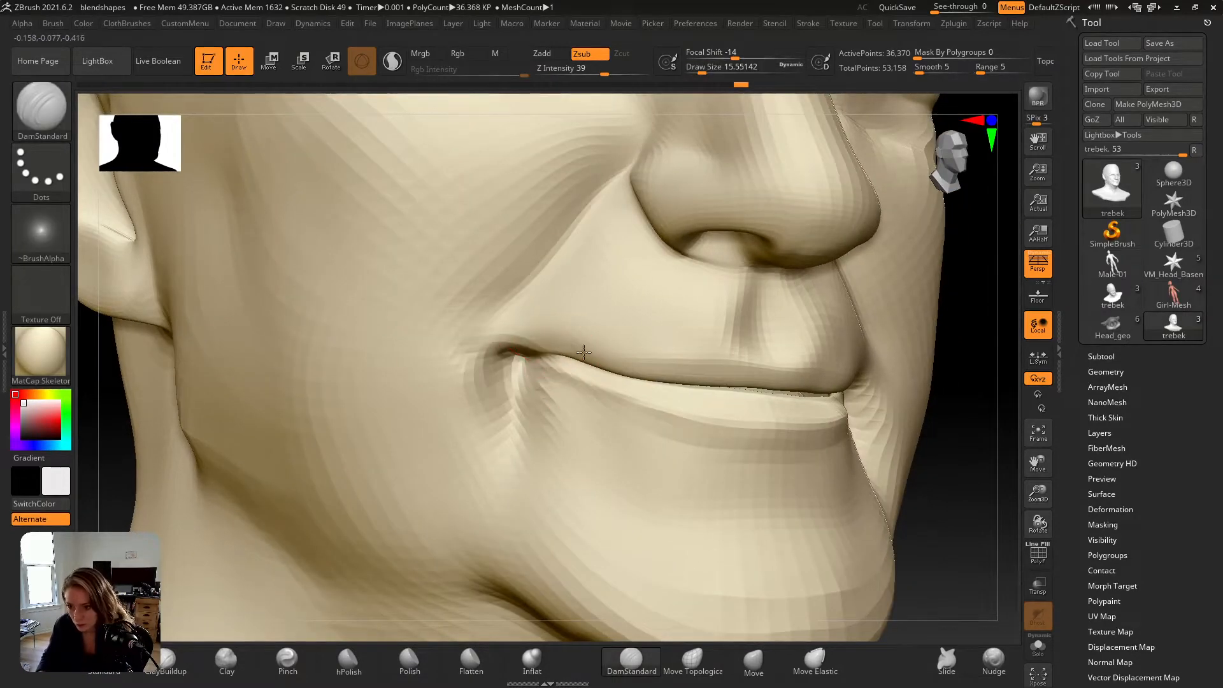
key(ctrl+shift+z)
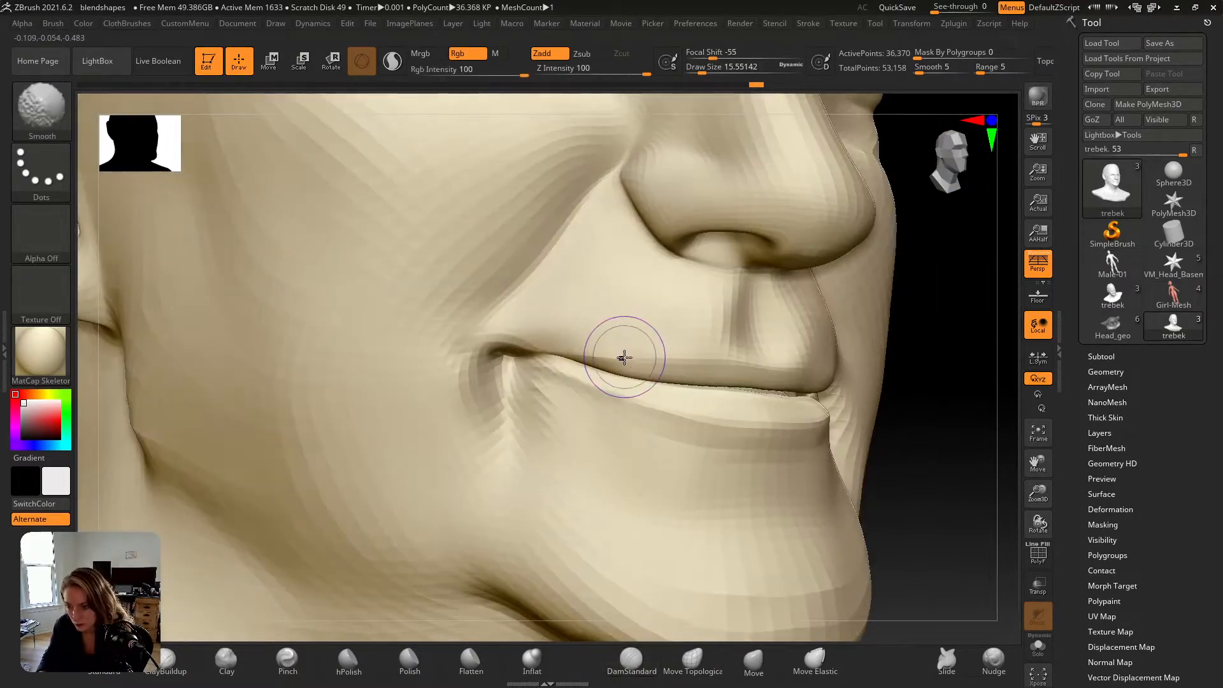
key(ctrl+z)
drag(629, 361, 752, 369)
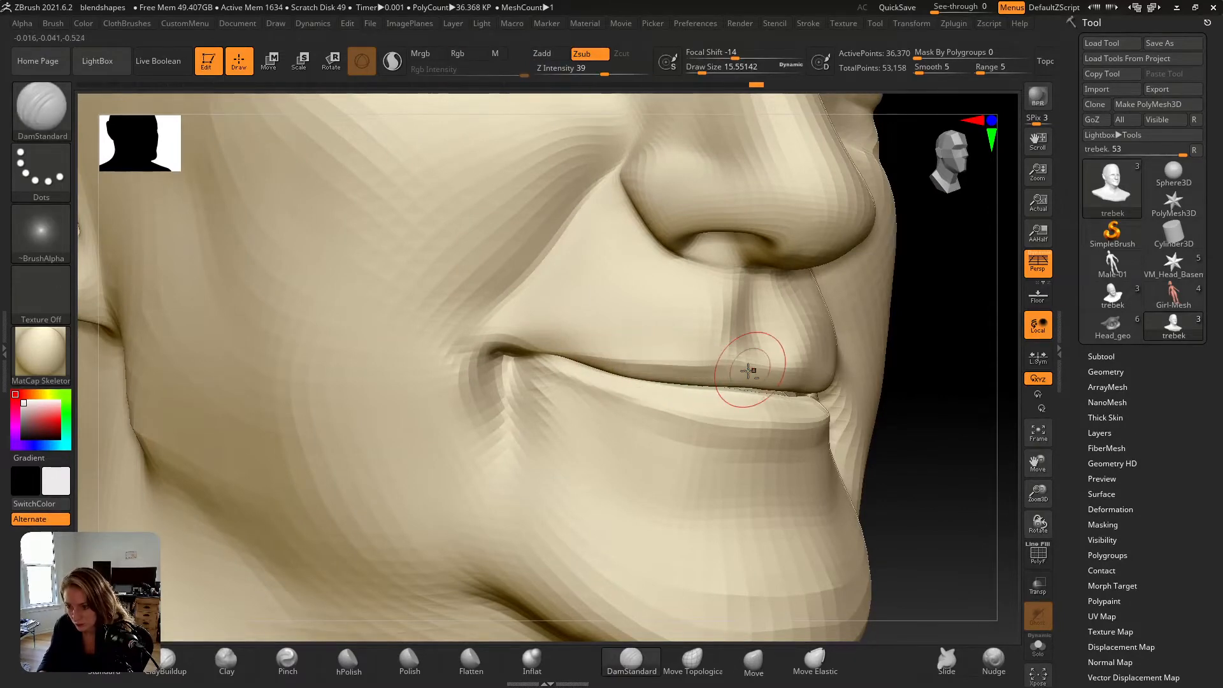
Step: Rework the crease where the lips meet at the mouth corner from a frontal view and smooth it
key(ctrl+shift+z)
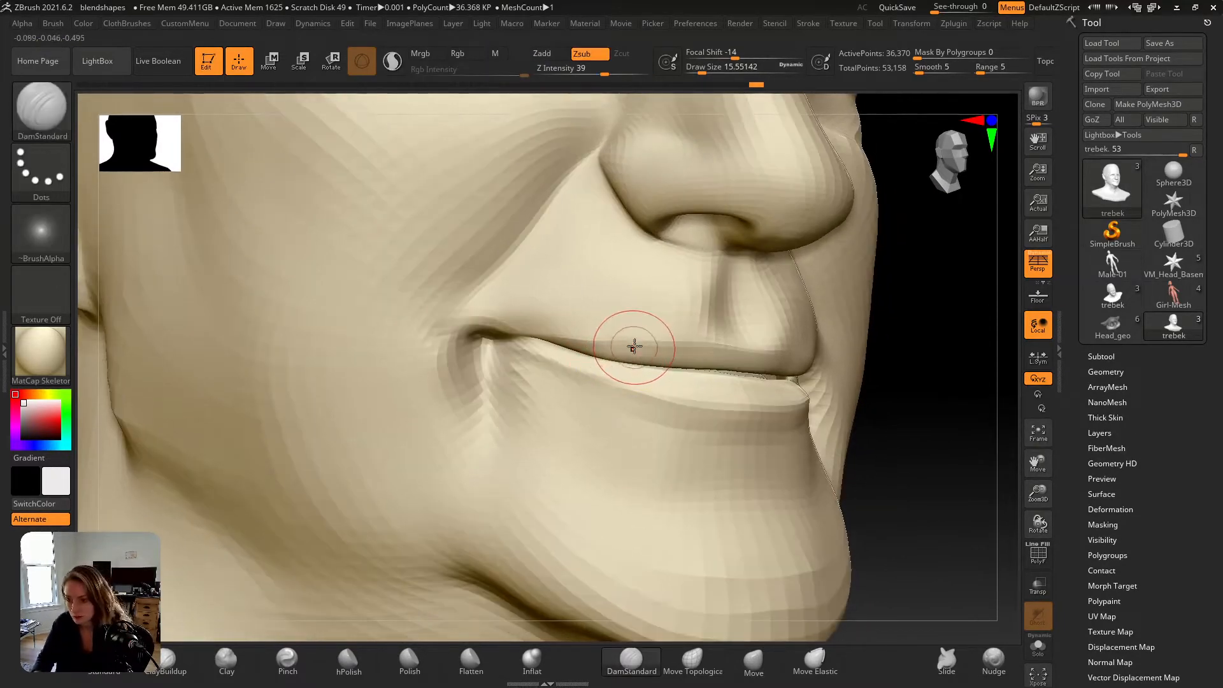
key(ctrl+shift+z)
key(ctrl+shift+z)
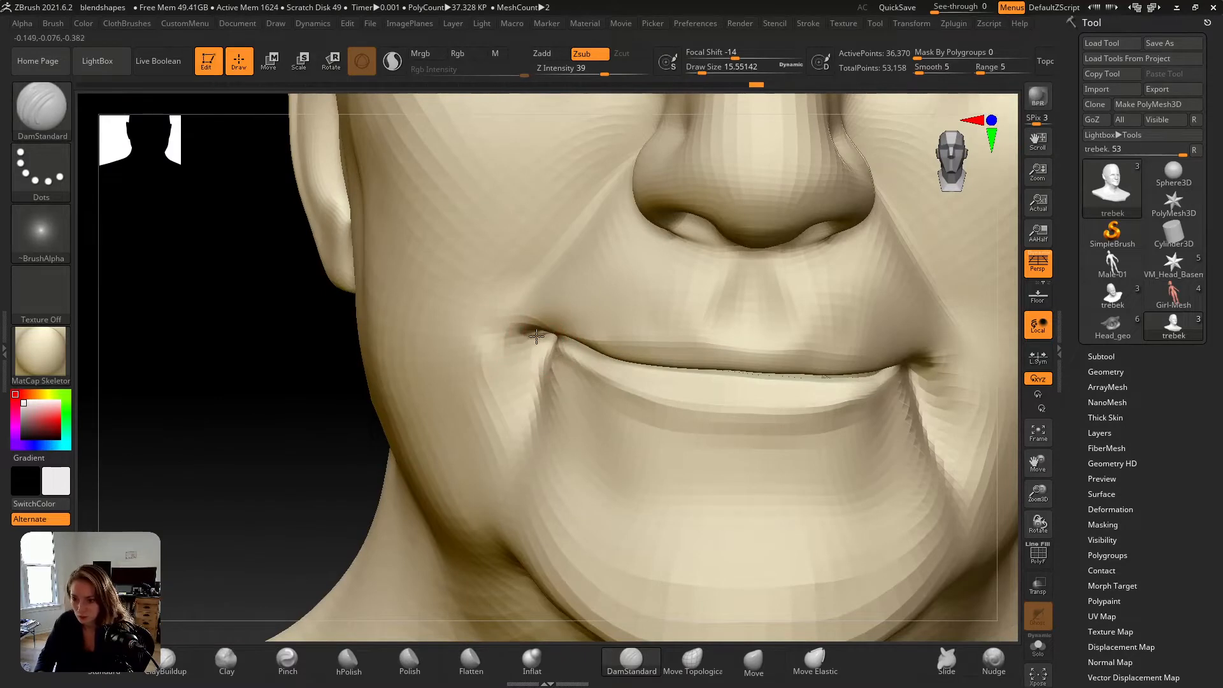
key(ctrl+shift+z)
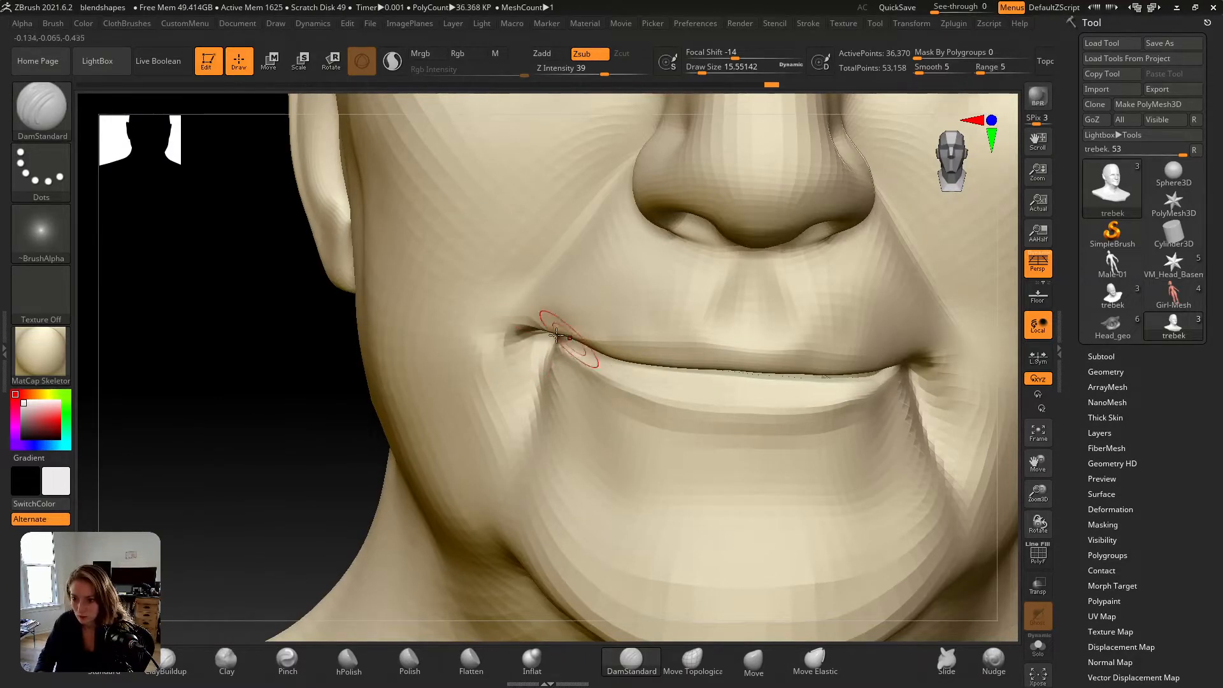
key(ctrl+shift+z)
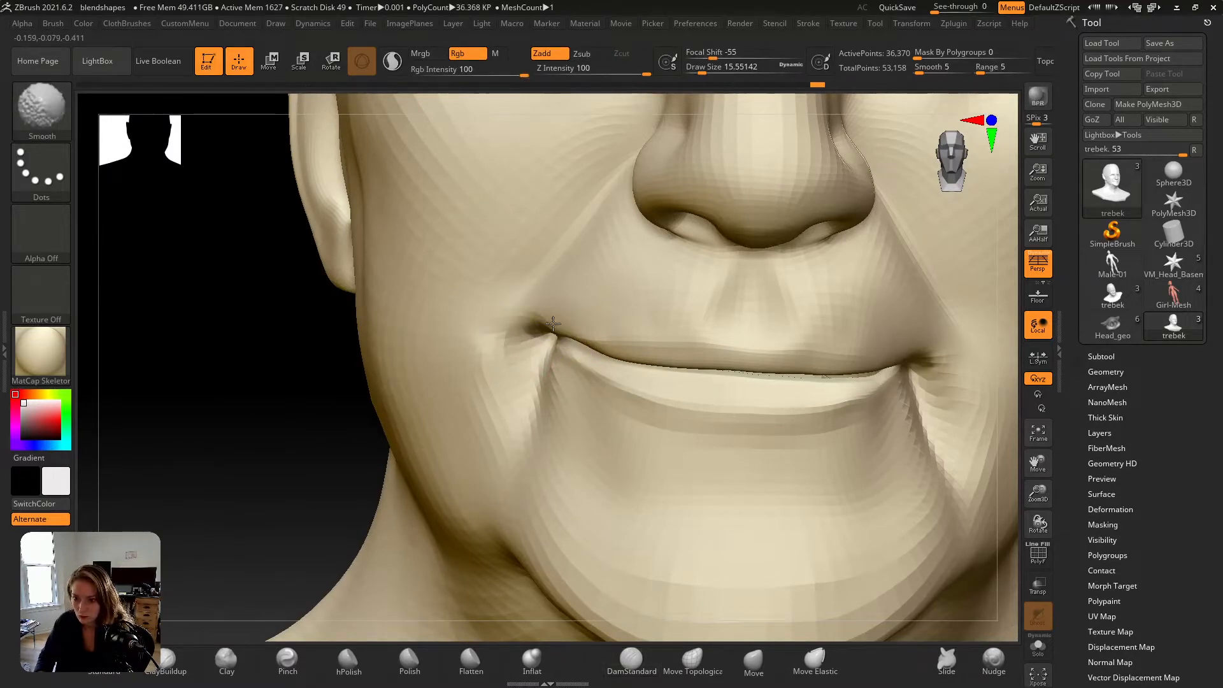
Step: Adjust the end of the lower lip at the mouth corner with Move Topological at draw size about 17
click(685, 671)
key(b)
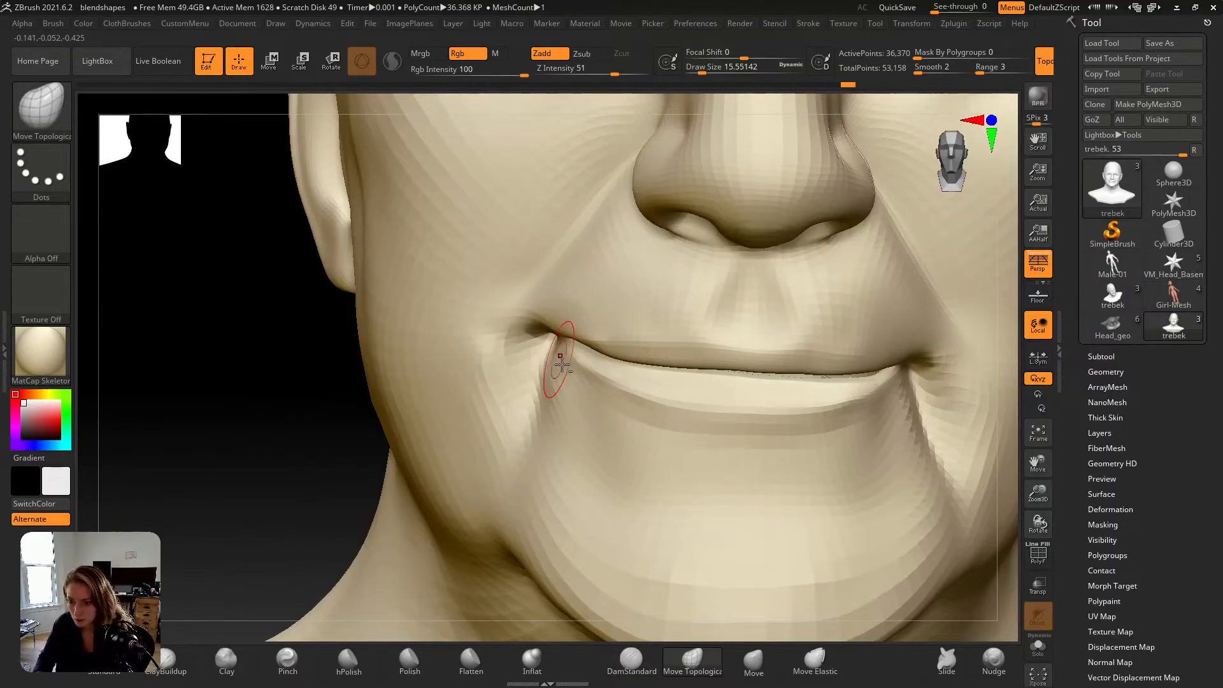
alt+right_drag(561, 364, 567, 363)
key(s)
drag(569, 363, 570, 363)
key(s)
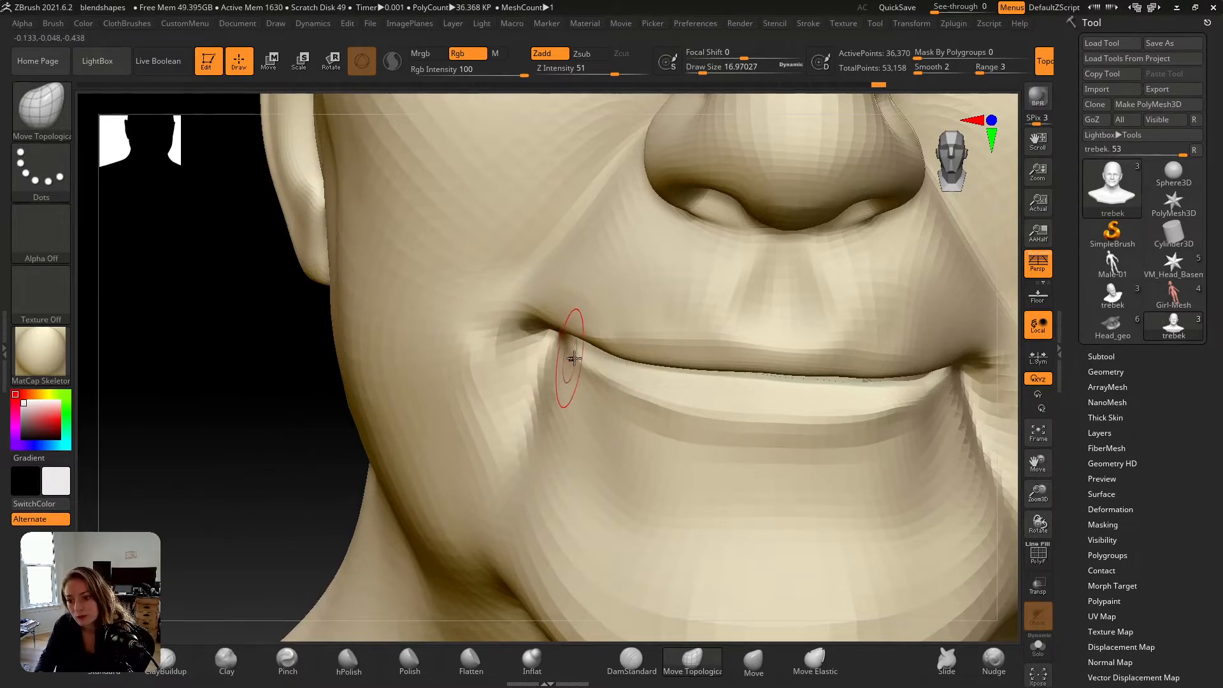
Step: Reposition the mouth corner and the fold beside it with Move Topological at draw size about 35
right_drag(535, 366, 582, 360)
key(s)
drag(569, 360, 538, 334)
right_drag(528, 353, 531, 364)
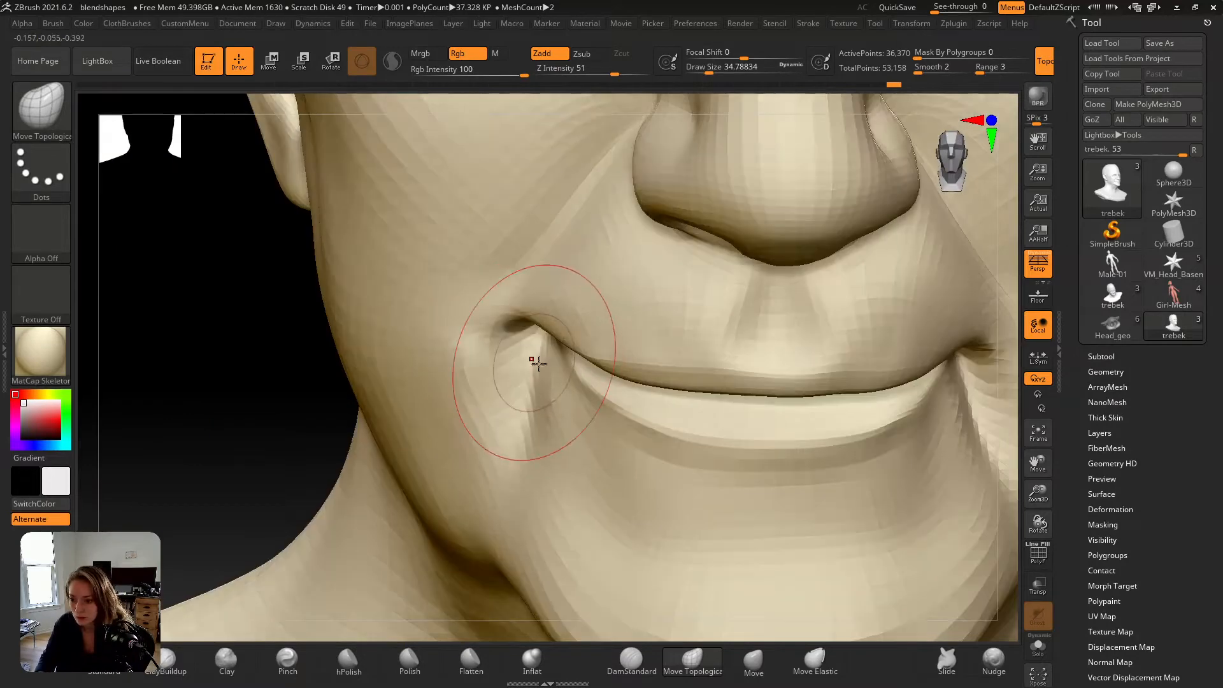
Step: Compare the whole face with the portrait and nudge the mouth corner to match the smile
key(f)
key(shift+z)
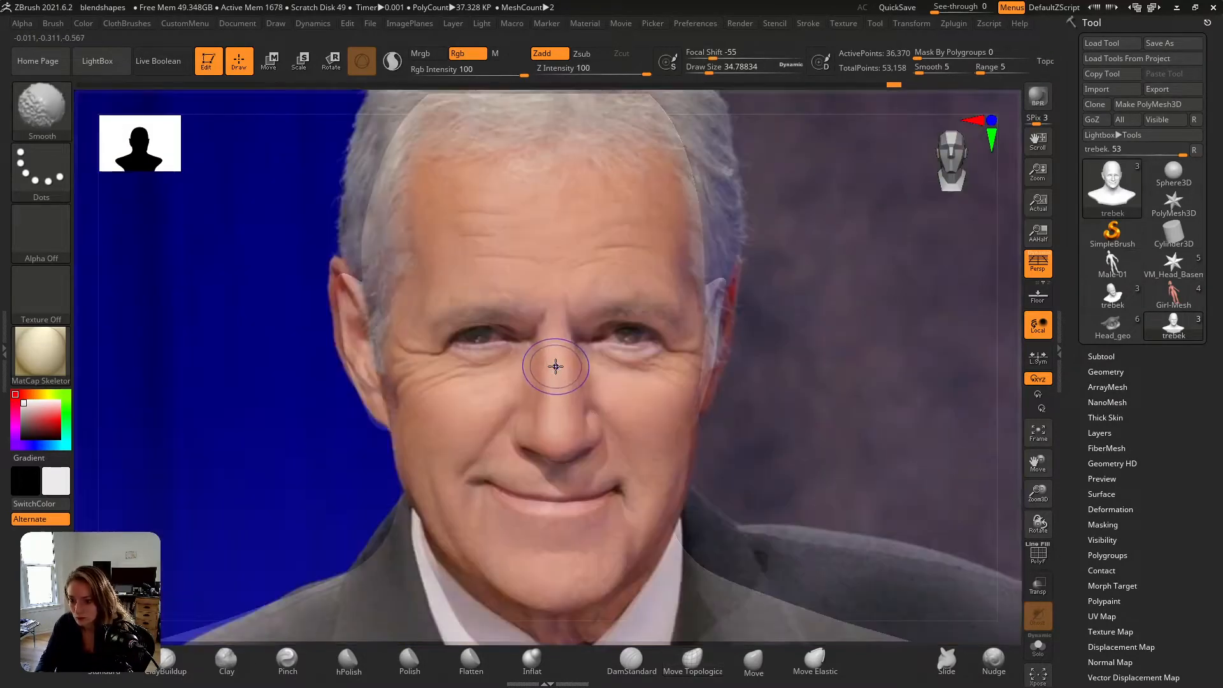
key(shift+z)
key(shift+z)
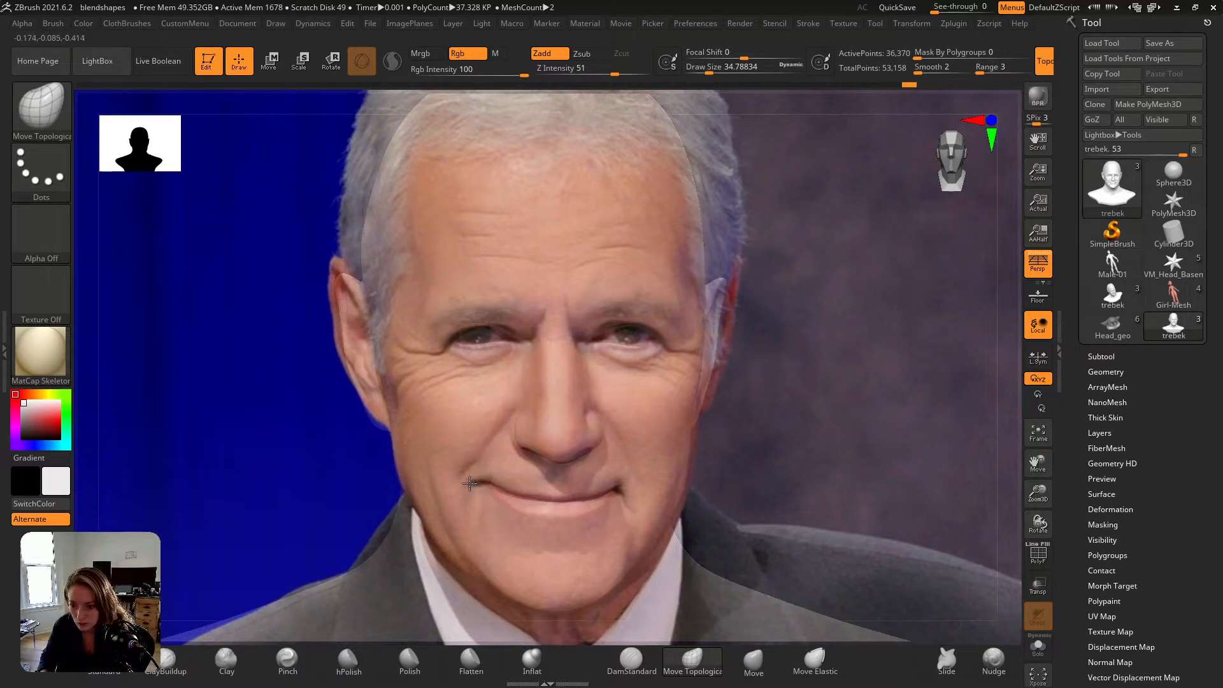
drag(470, 484, 473, 481)
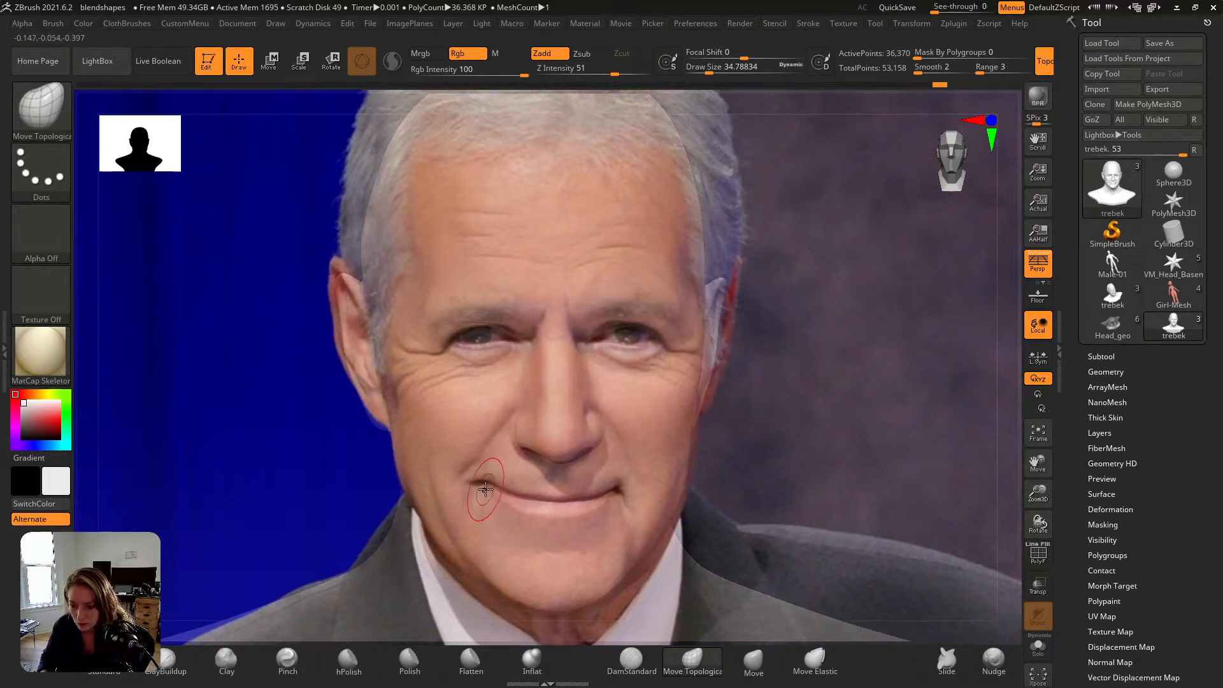
key(shift+z)
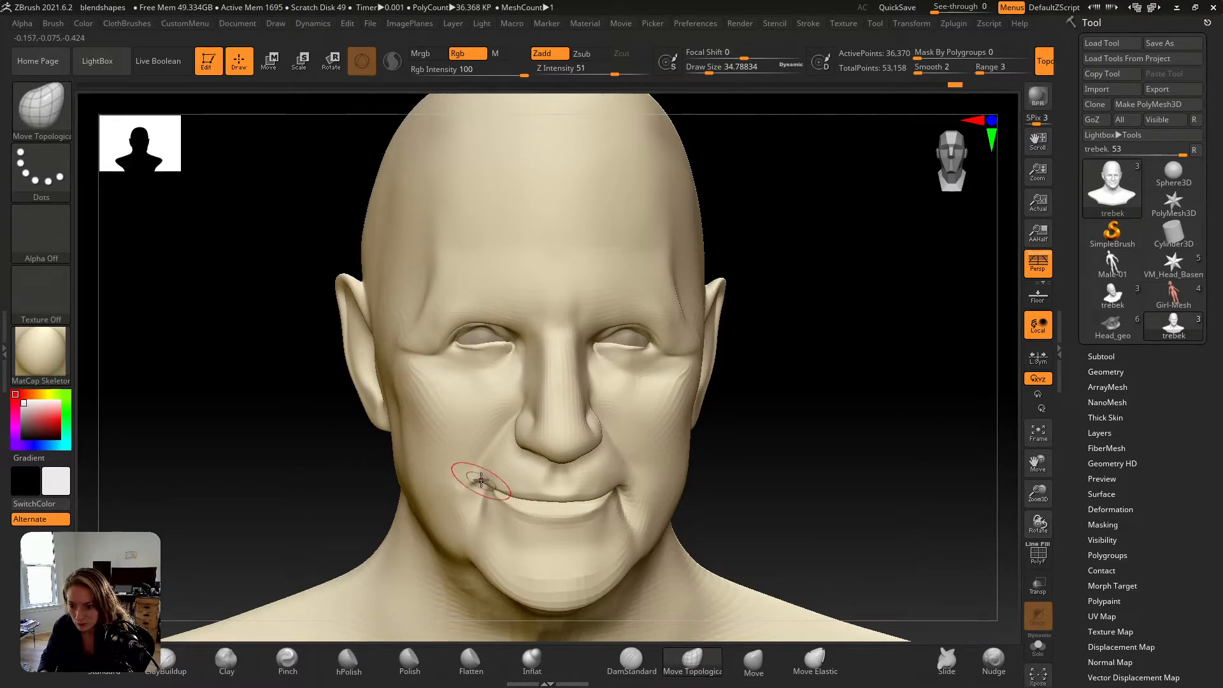
Step: Reduce the Move Topological draw size to about 31 for work on the mouth corner
mouse_move(481, 480)
right_down()
mouse_move(483, 453)
mouse_move(525, 391)
mouse_move(534, 429)
mouse_move(554, 379)
mouse_move(552, 361)
mouse_move(543, 369)
right_up()
key(s)
drag(543, 370, 533, 371)
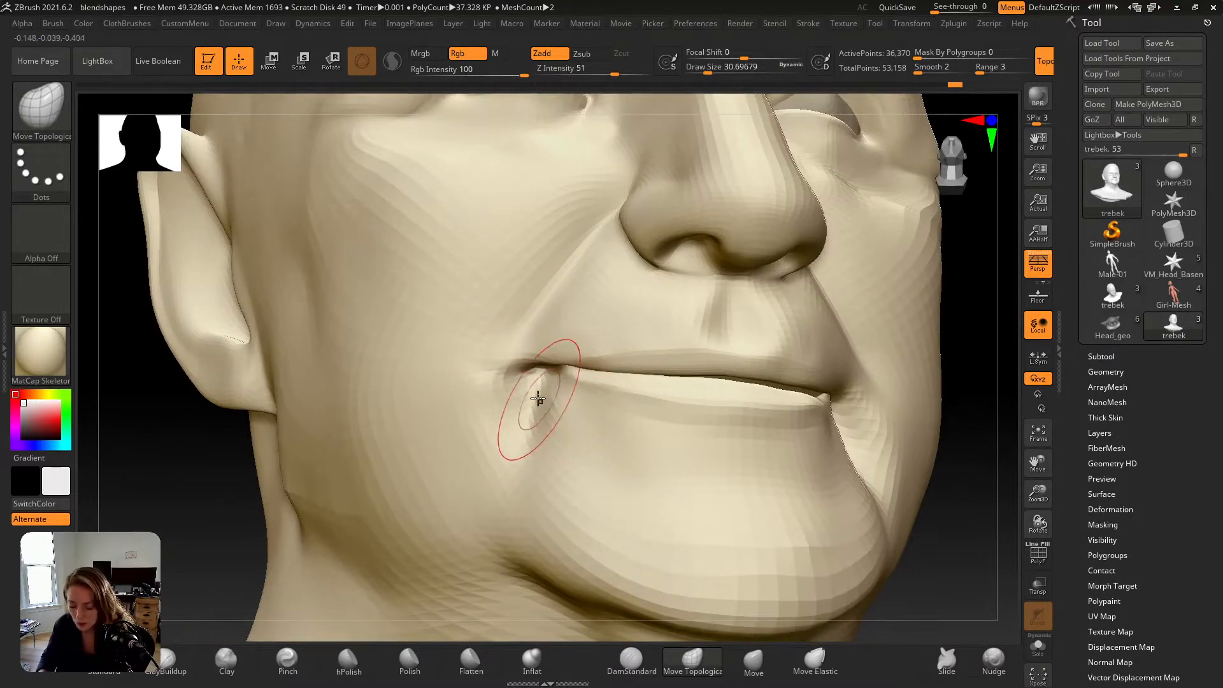
Step: Launch QiPress, switch to OBS to check the recording, and return to ZBrush
key(super)
text(qipres)
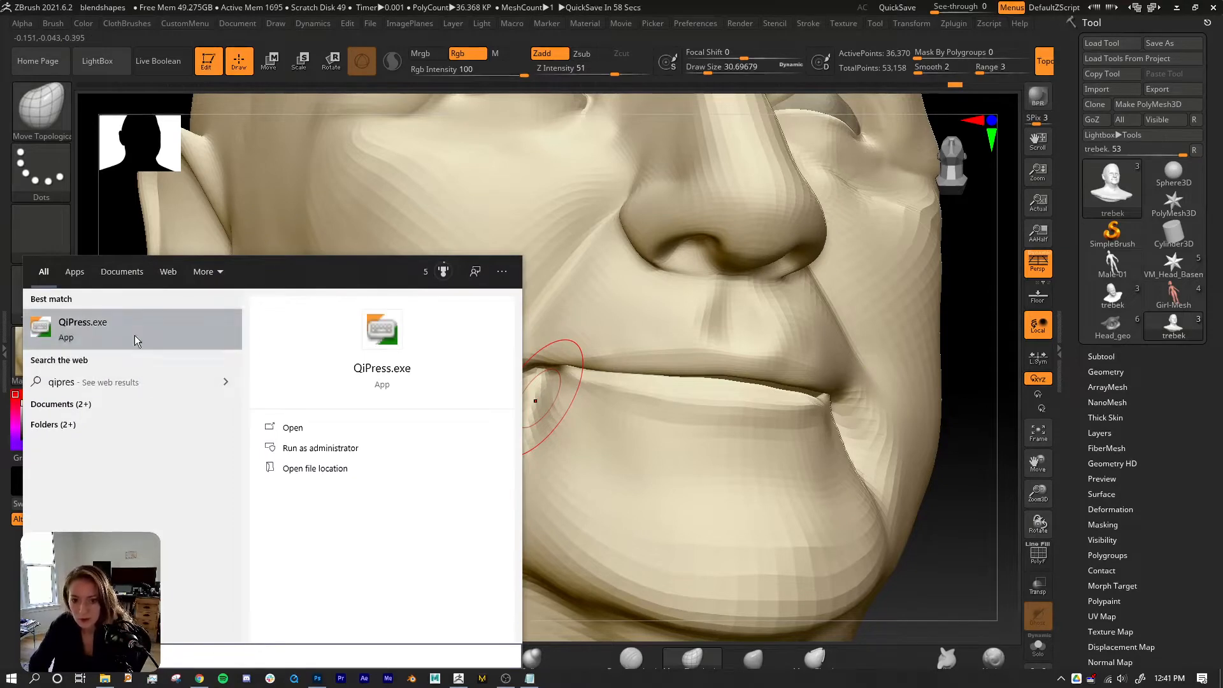
key(Return)
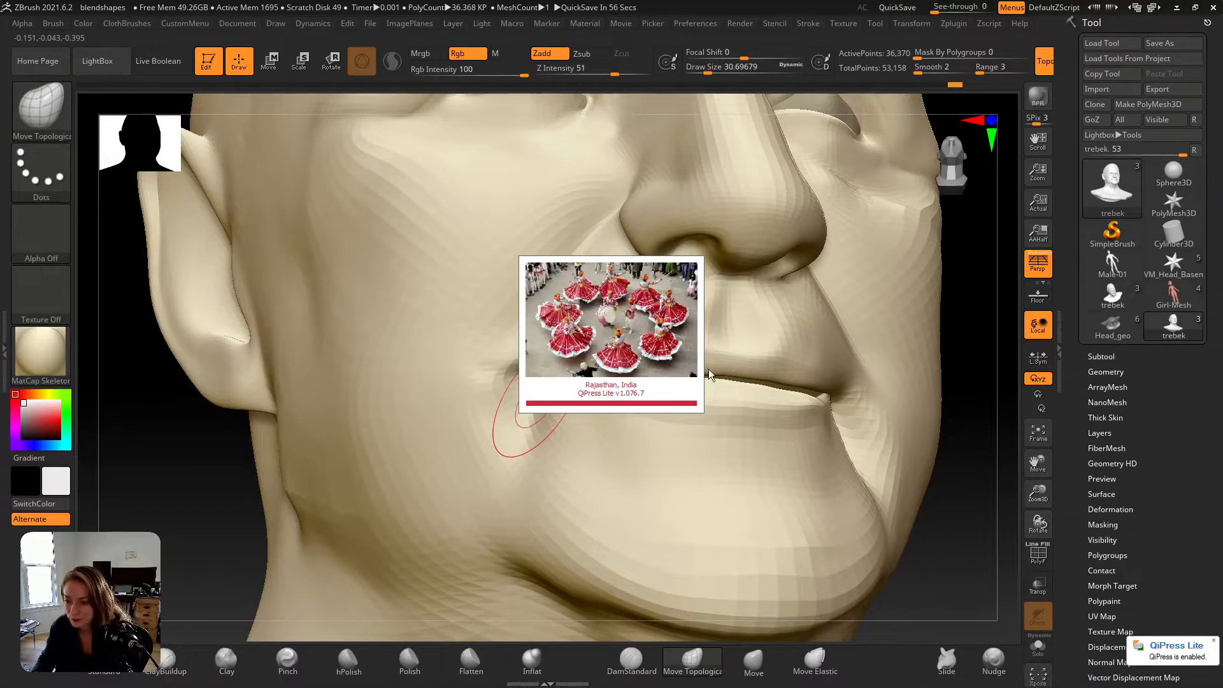
right_click(554, 359)
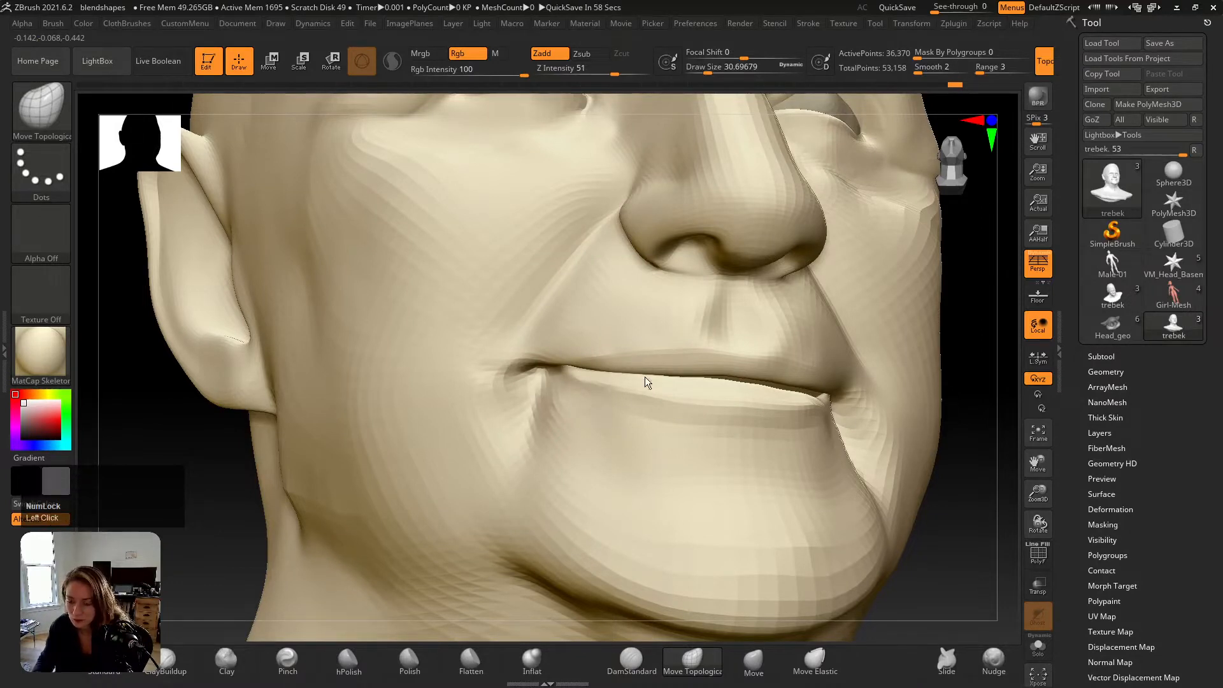
key(alt+Tab)
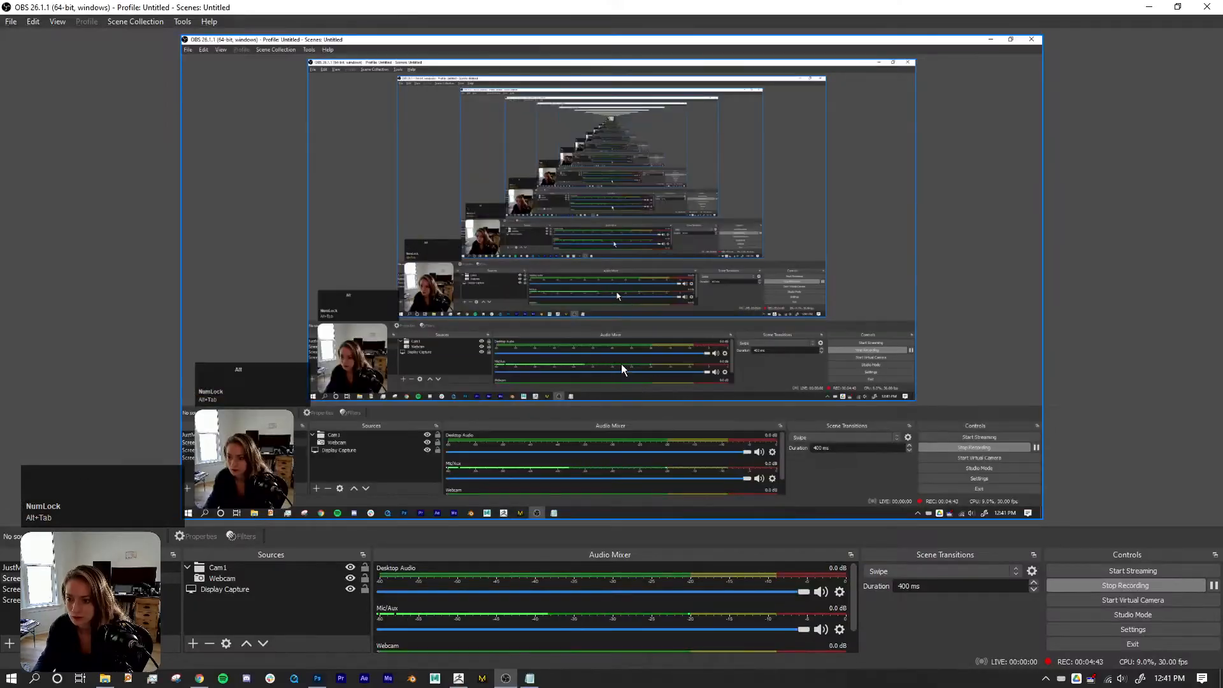
key(alt+Tab)
Step: Try a small Move Topological adjustment at the mouth corner and undo it
alt+click(633, 380)
right_drag(637, 376, 500, 381)
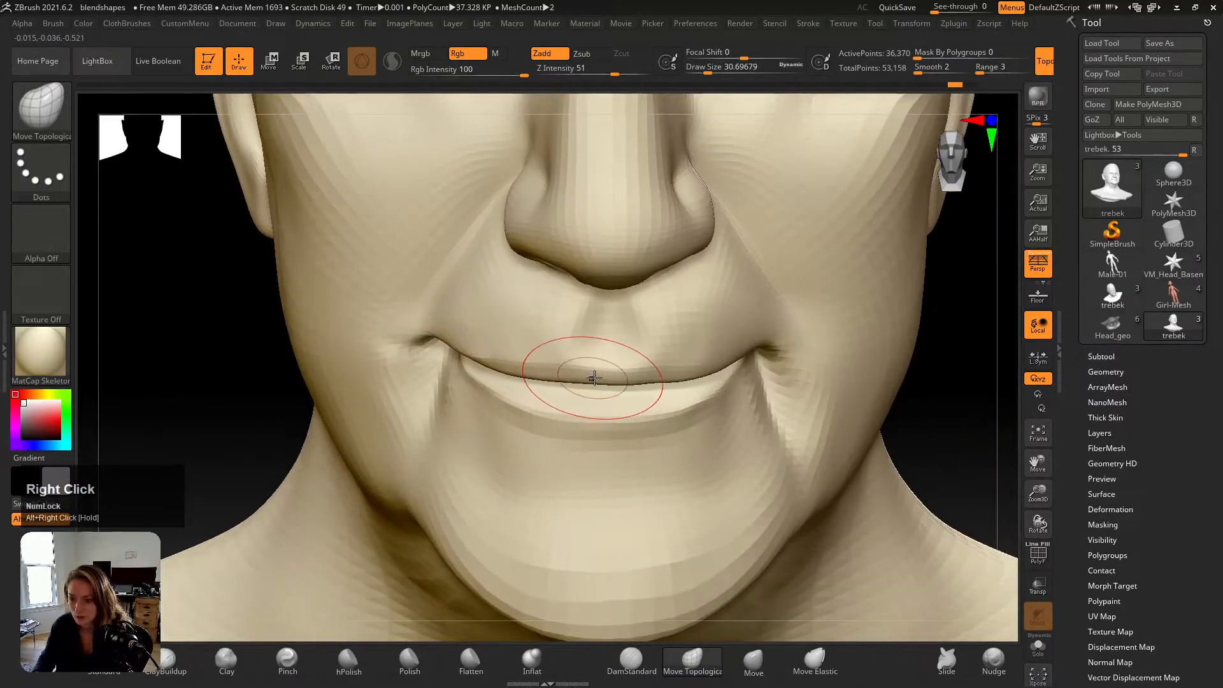
right_drag(593, 376, 627, 376)
alt+right_drag(425, 373, 519, 365)
mouse_move(518, 365)
mouse_down()
mouse_move(527, 359)
mouse_move(519, 366)
mouse_up()
key(ctrl+z)
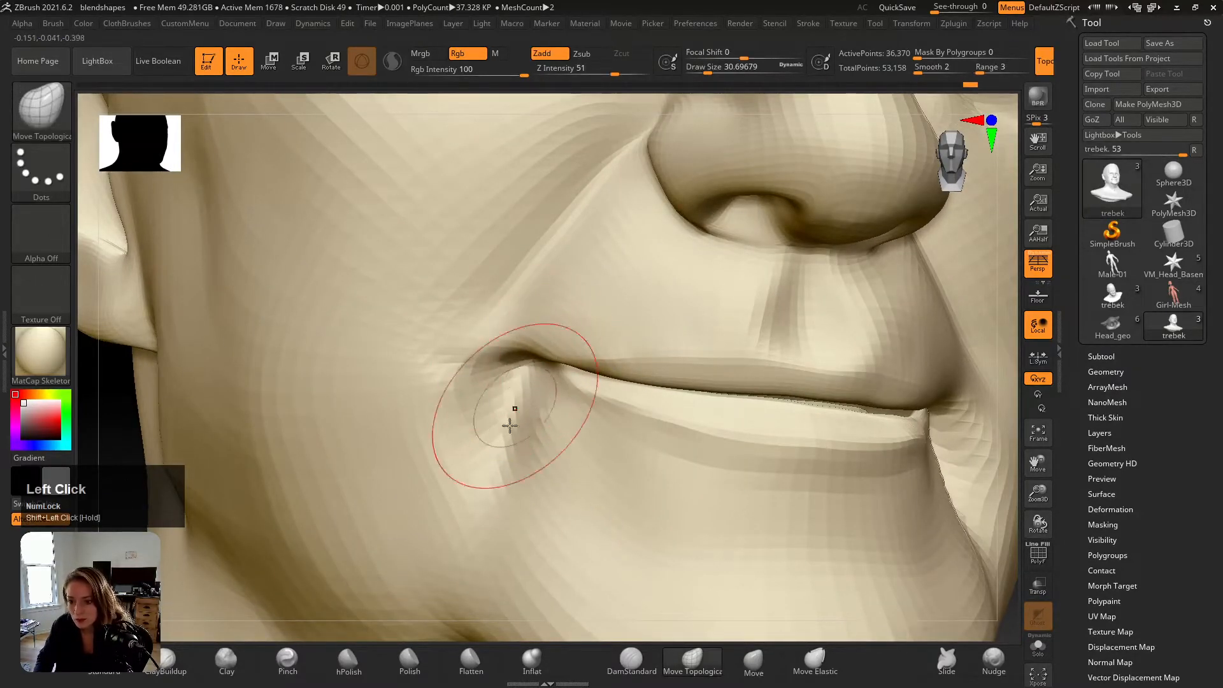
Step: Rework the crease at the mouth corner with DamStandard at draw sizes of about 31 and 17, smoothing it
click(631, 660)
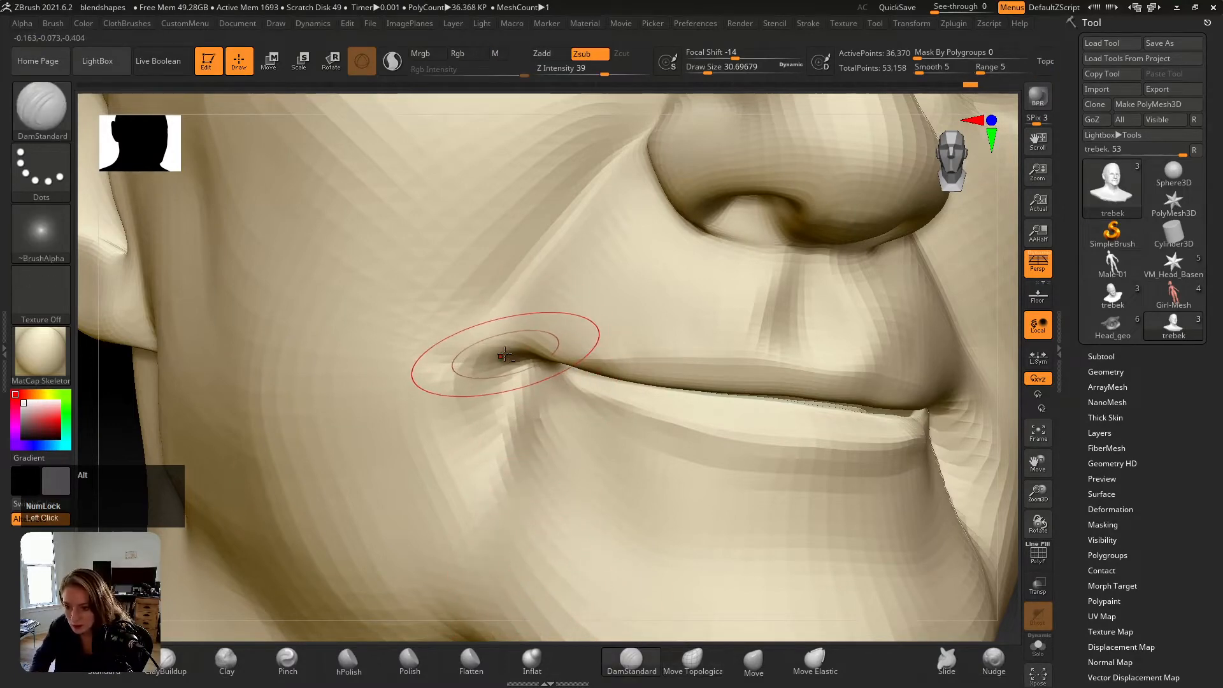
mouse_move(504, 359)
alt+mouse_down()
mouse_move(548, 354)
mouse_move(503, 350)
mouse_move(537, 339)
alt+mouse_up()
right_drag(538, 339, 546, 353)
shift+drag(546, 353, 552, 356)
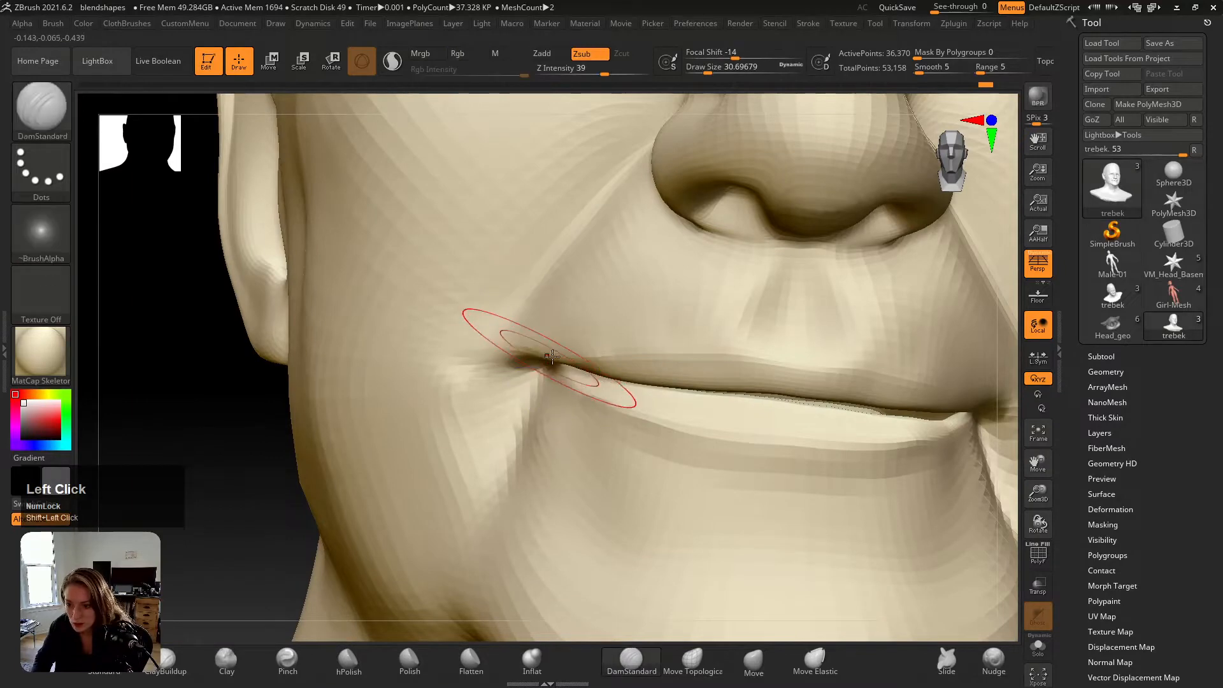
right_drag(552, 357, 574, 365)
key(s)
mouse_move(537, 374)
mouse_down()
mouse_move(526, 376)
mouse_move(527, 357)
mouse_move(558, 361)
mouse_move(509, 356)
mouse_move(544, 344)
mouse_up()
mouse_move(543, 339)
right_down()
mouse_move(509, 347)
mouse_move(520, 351)
right_up()
Step: Compare the smile with the portrait and nudge the mouth corner with Move Topological at draw size about 17
key(v)
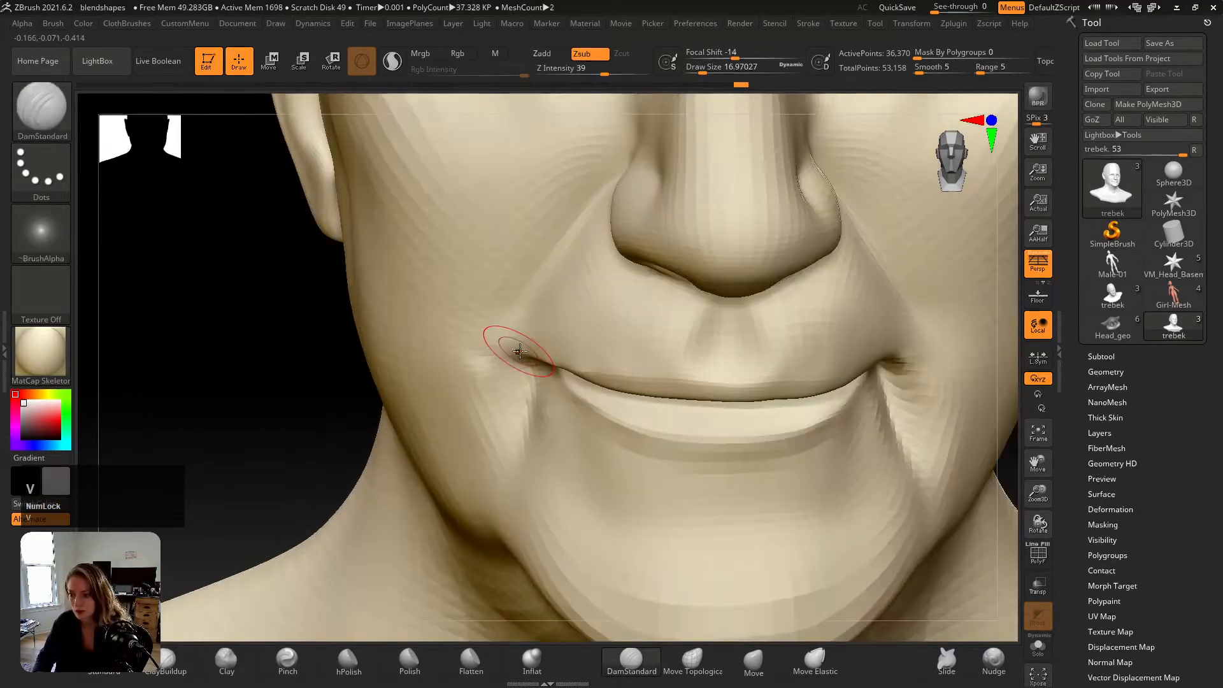
key(v)
key(shift+z)
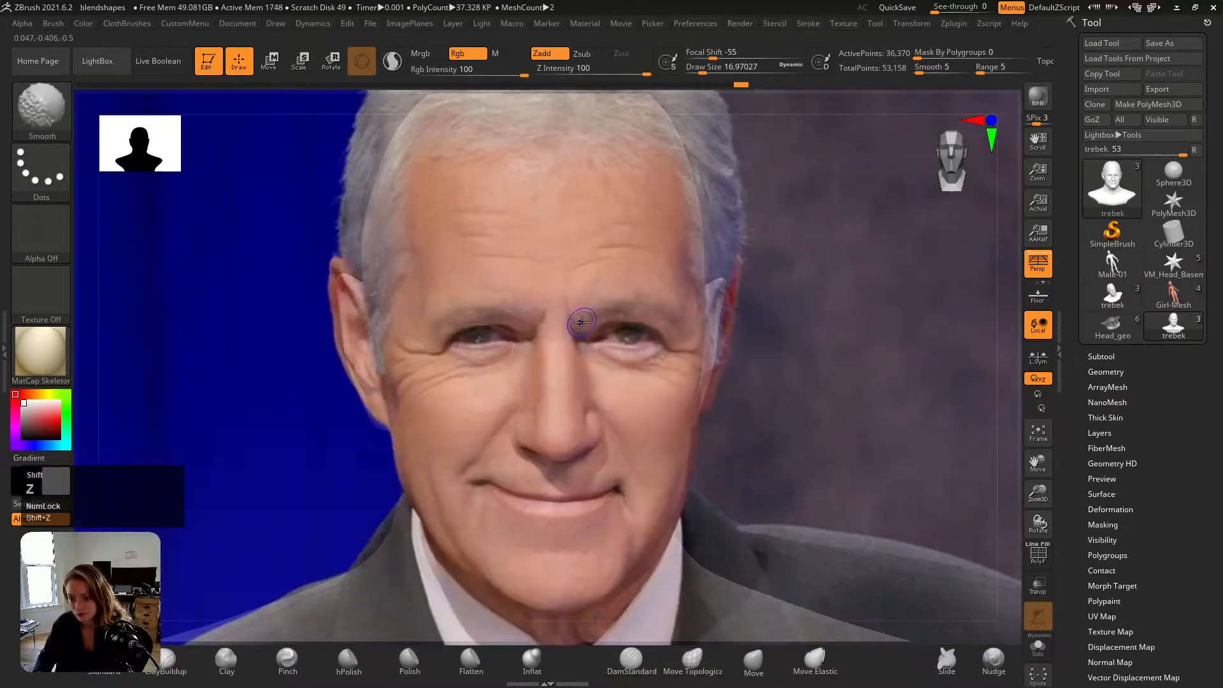
key(shift+z)
mouse_move(499, 450)
alt+right_down()
mouse_move(590, 497)
mouse_move(484, 474)
mouse_move(511, 478)
mouse_move(486, 446)
alt+right_up()
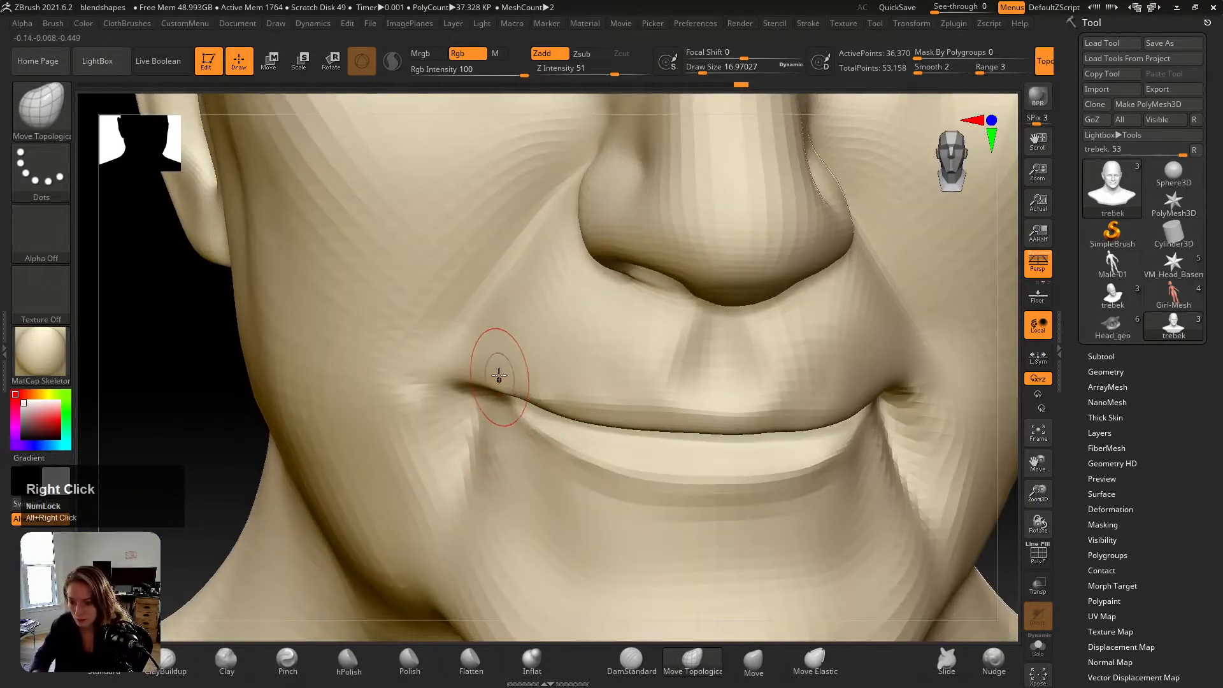
right_drag(504, 370, 499, 374)
mouse_move(499, 375)
mouse_down()
mouse_move(465, 383)
mouse_move(478, 386)
mouse_up()
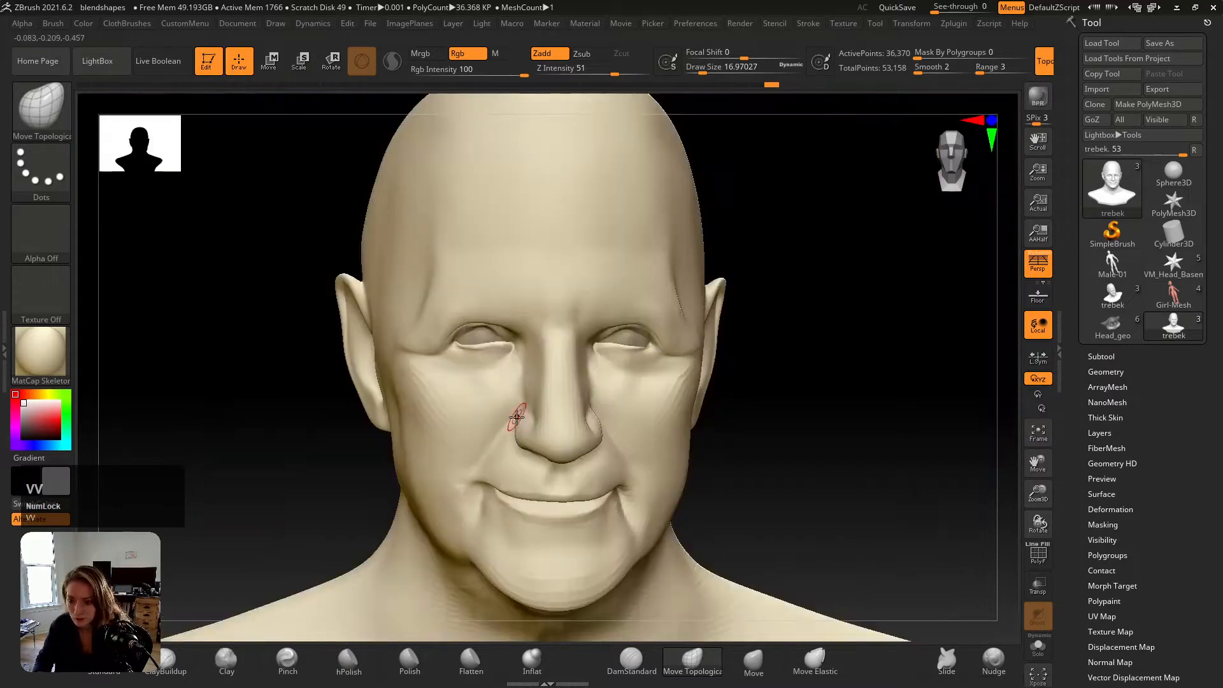
key(shift+z)
key(shift+z)
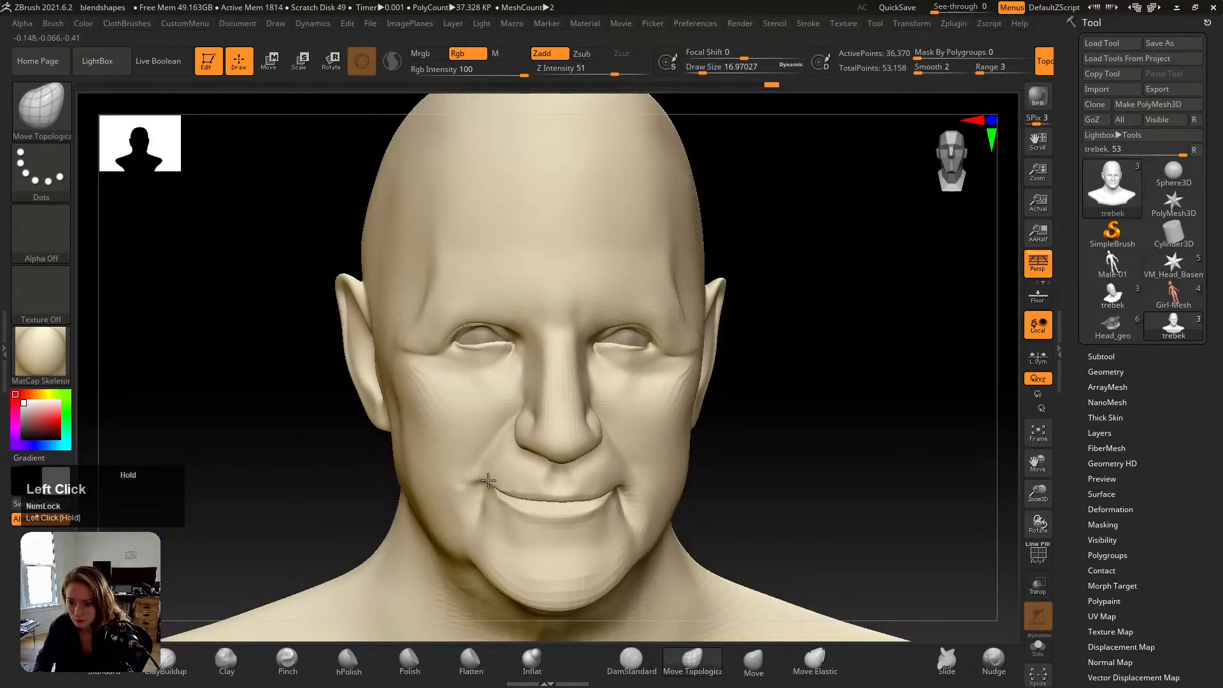
Step: Undo the last nudge and step back through the undo history to an earlier shape of the mouth corner
key(ctrl+z)
key(s)
drag(486, 486, 488, 486)
right_drag(489, 484, 508, 468)
drag(764, 83, 751, 86)
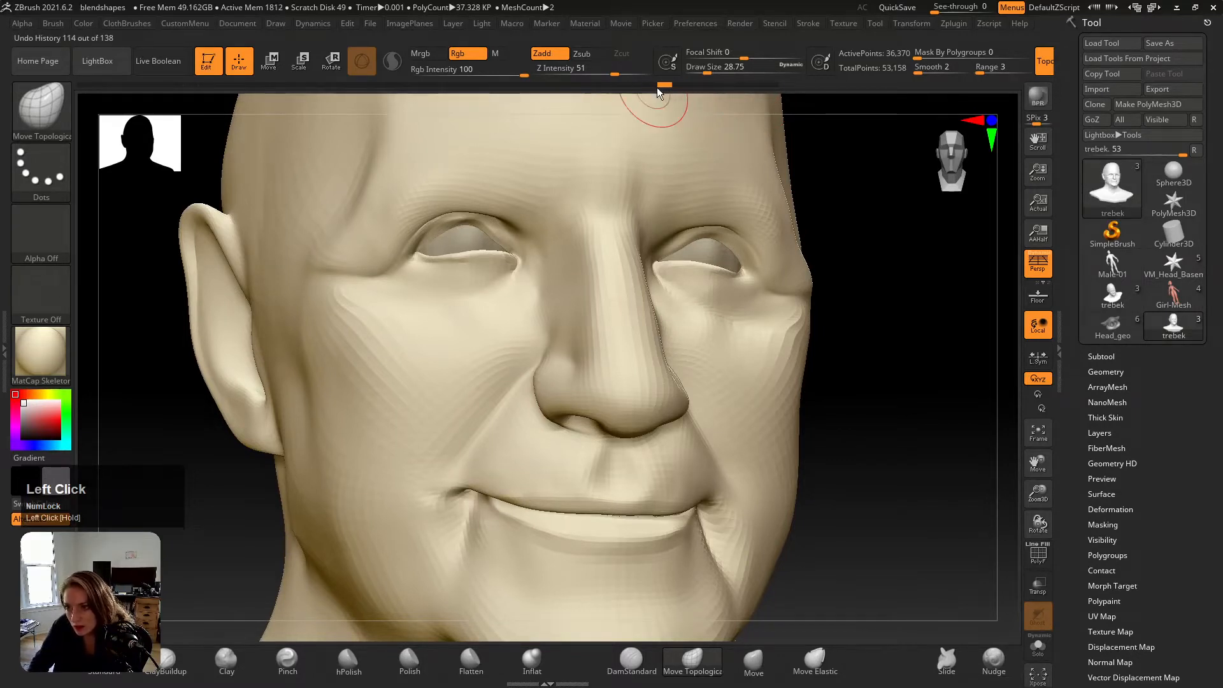
drag(664, 85, 619, 96)
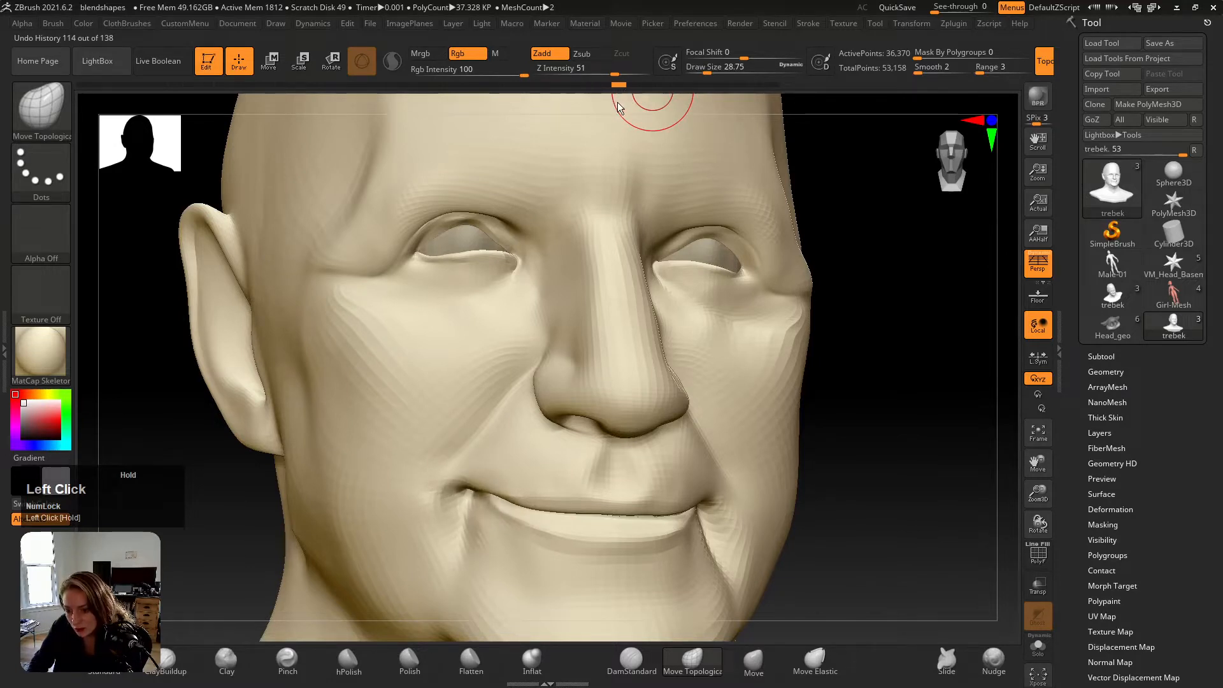
drag(618, 108, 618, 109)
Step: Compare the restored mouth corner and lip line with the portrait photo
mouse_move(506, 355)
right_down()
mouse_move(491, 464)
mouse_move(492, 450)
right_up()
key(v)
key(v)
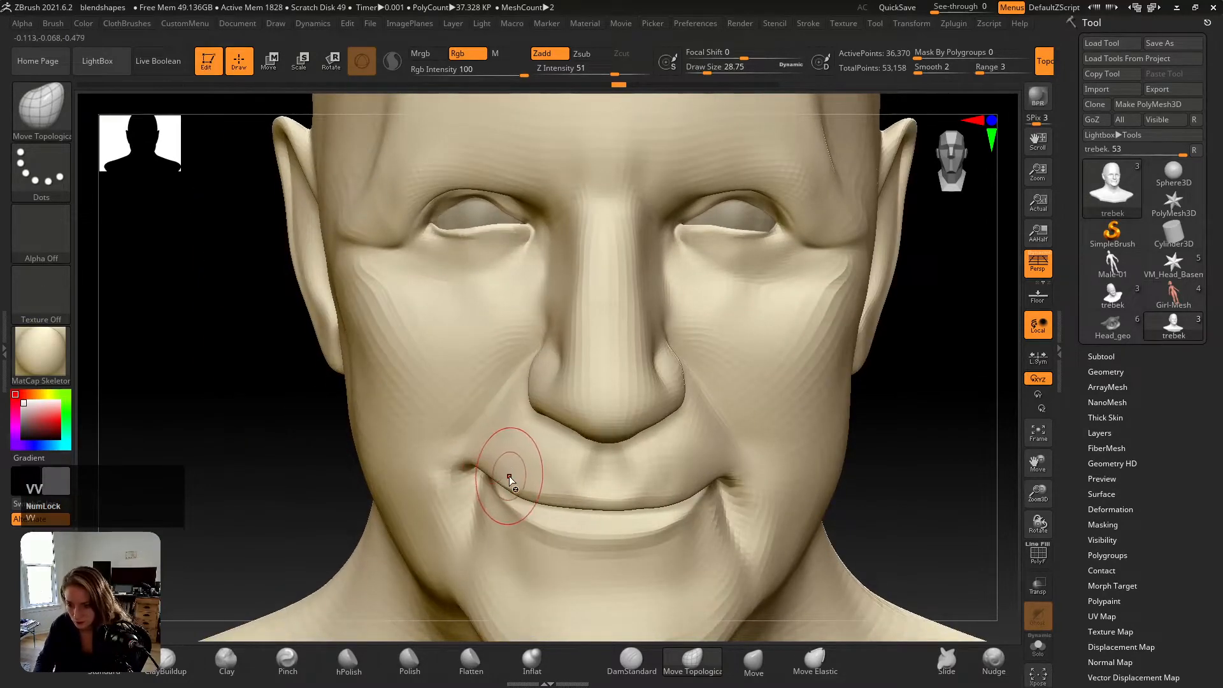
key(shift+z)
key(shift+z)
key(shift+z)
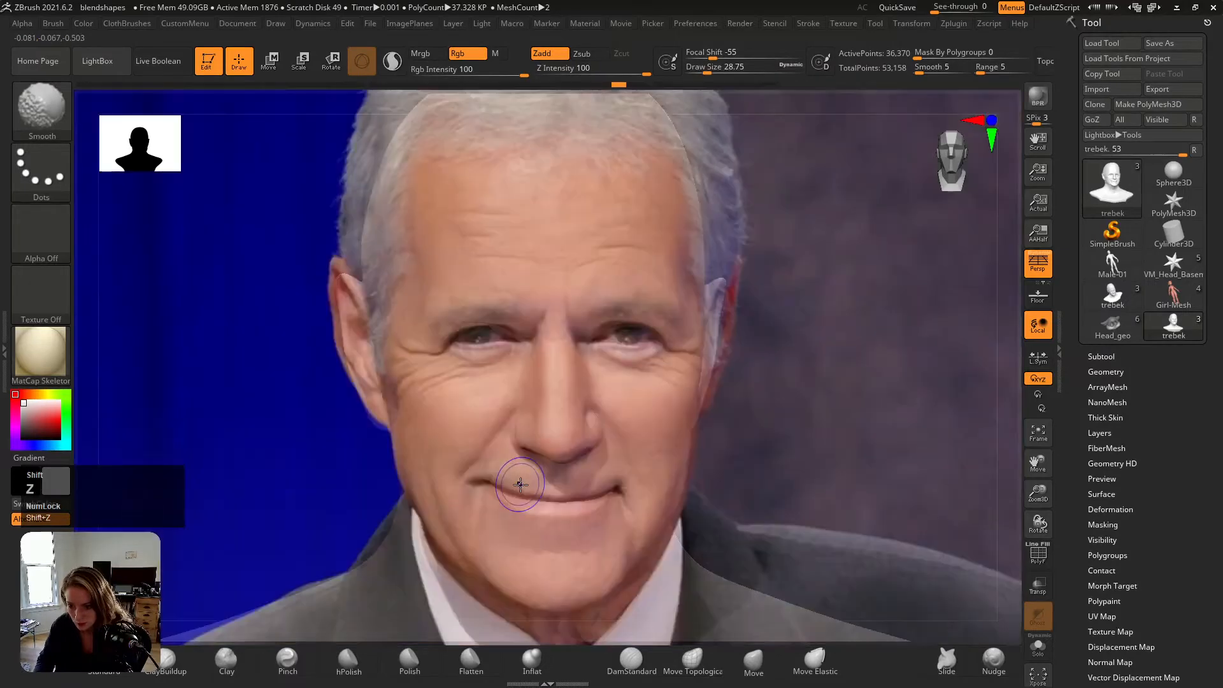
key(shift+z)
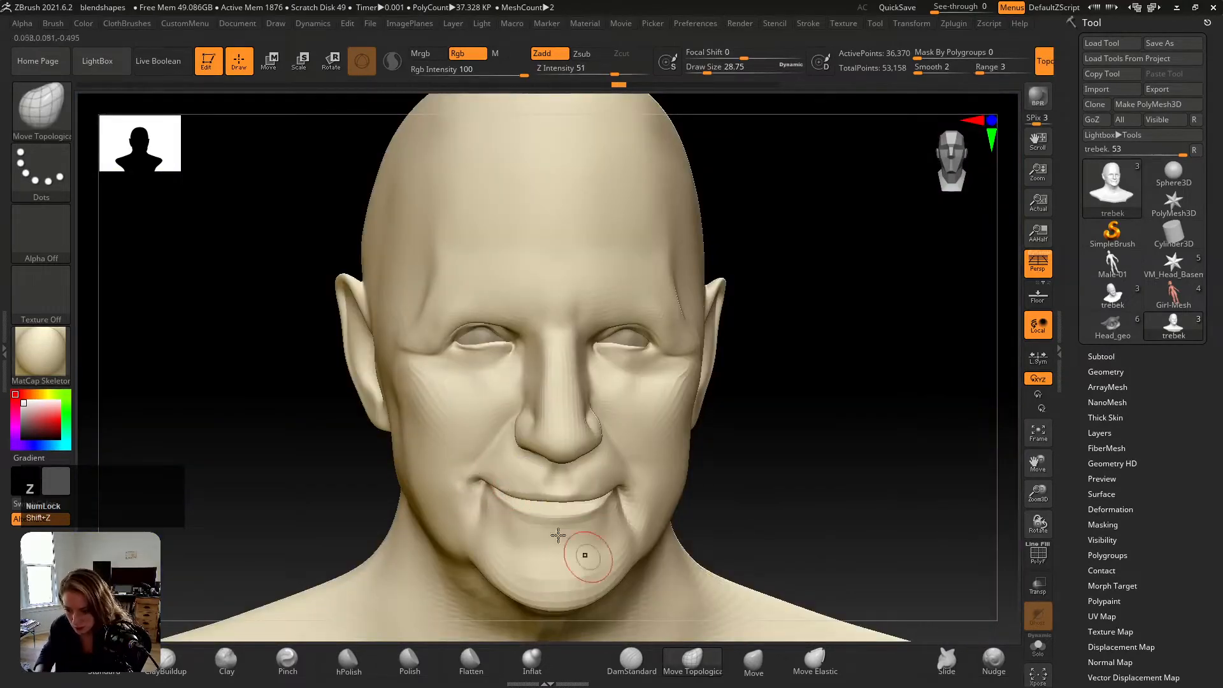
Step: Try to reposition the outer end of the mouth corner and undo the changes
mouse_move(475, 490)
ctrl+right_down()
mouse_move(514, 502)
mouse_move(472, 494)
ctrl+right_up()
key(s)
mouse_move(471, 480)
mouse_down()
mouse_move(450, 470)
mouse_move(488, 473)
mouse_move(473, 493)
mouse_move(463, 478)
mouse_up()
key(Return)
key(ctrl+z)
key(ctrl+z)
Step: Nudge the outer end of the mouth crease with Move Topological at draw size about 13 and compare it with the portrait
key(s)
right_drag(464, 478, 459, 465)
click(473, 472)
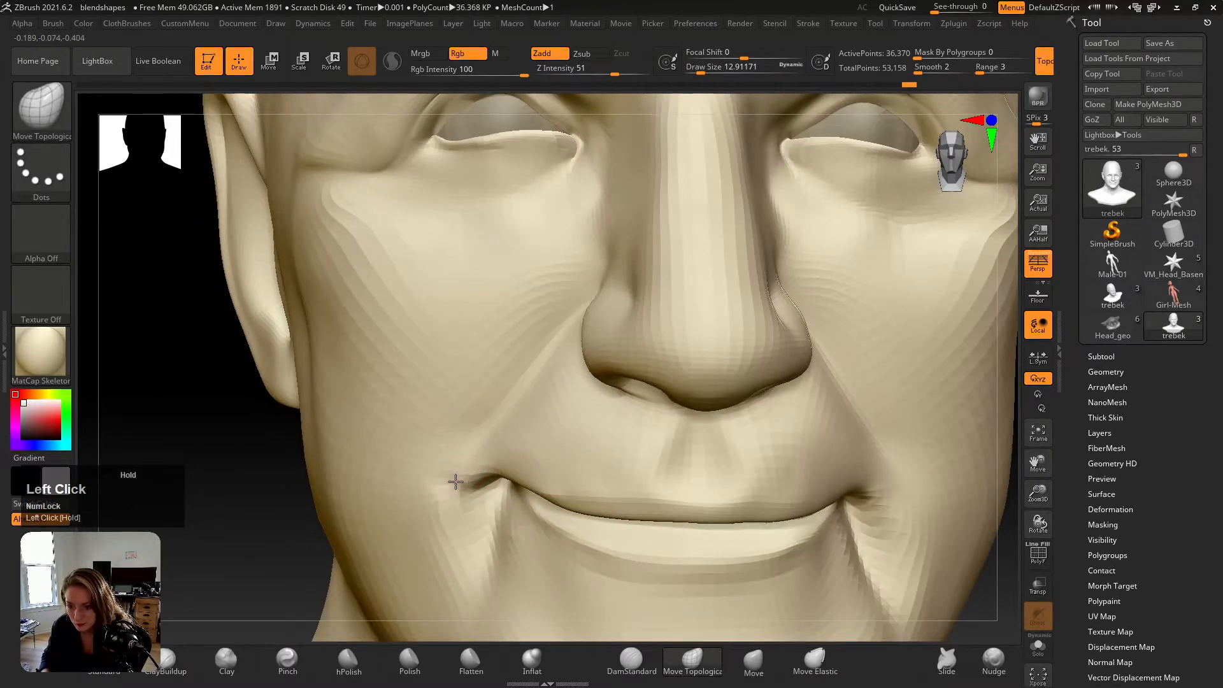
drag(456, 481, 457, 488)
key(v)
key(v)
key(shift+z)
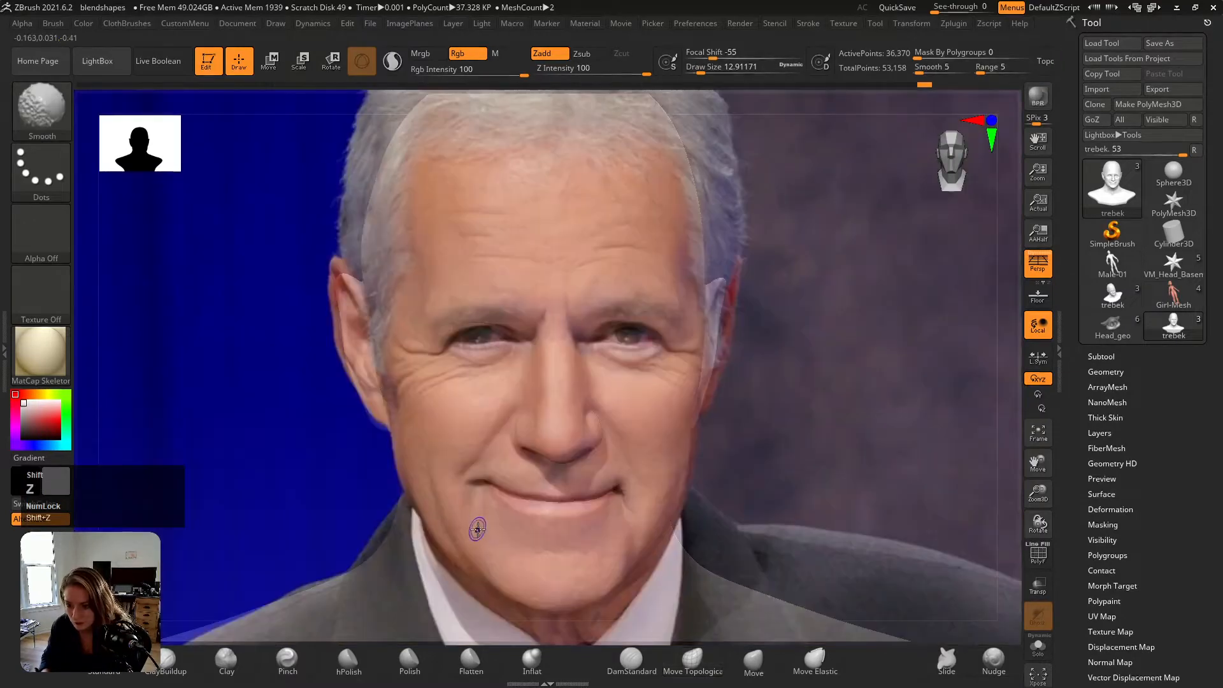
key(shift+z)
key(shift+z)
key(shift+z)
Step: Shift the mouth corner slightly in the portrait view with Move Topological at draw size about 18
key(s)
click(479, 482)
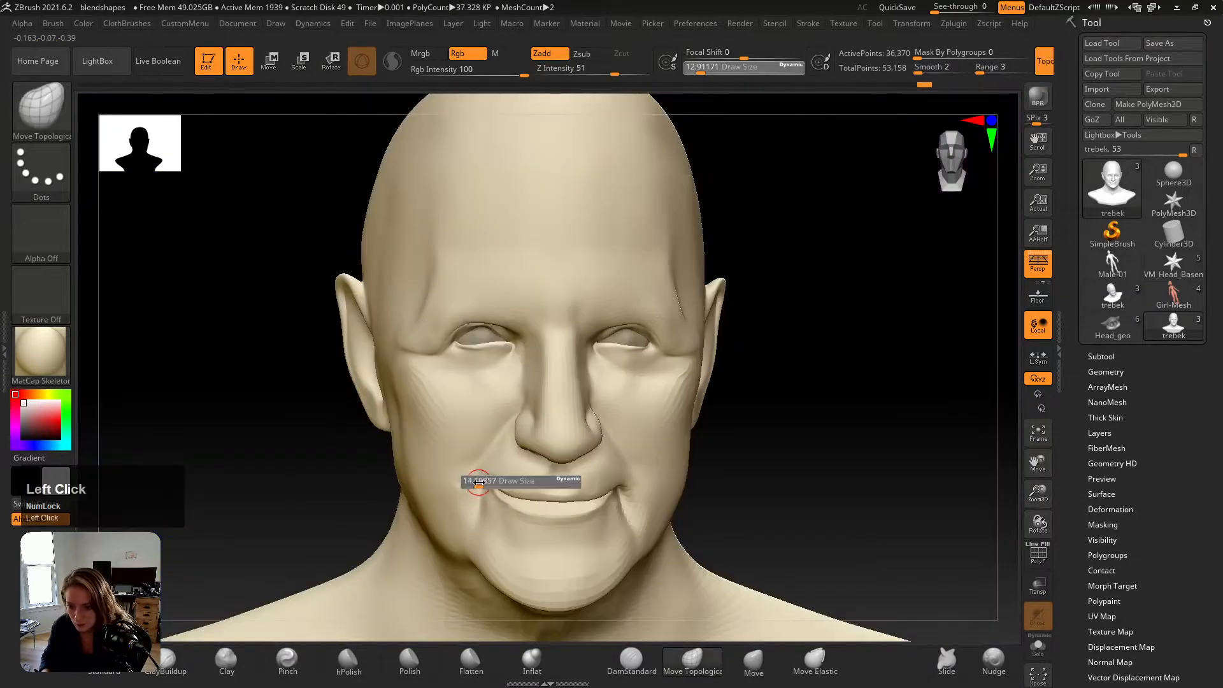
drag(478, 482, 482, 481)
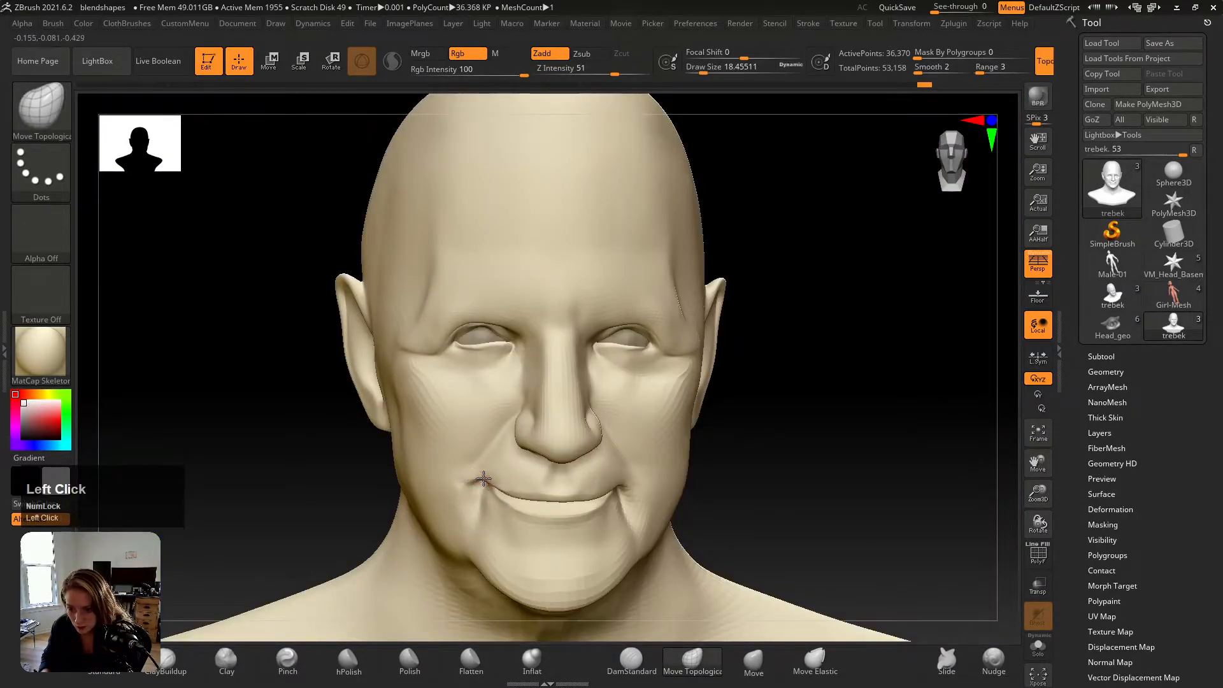
Step: Adjust the fold beside the mouth corner with Move Topological at draw size about 27, checking it against the portrait
key(s)
drag(465, 490, 466, 487)
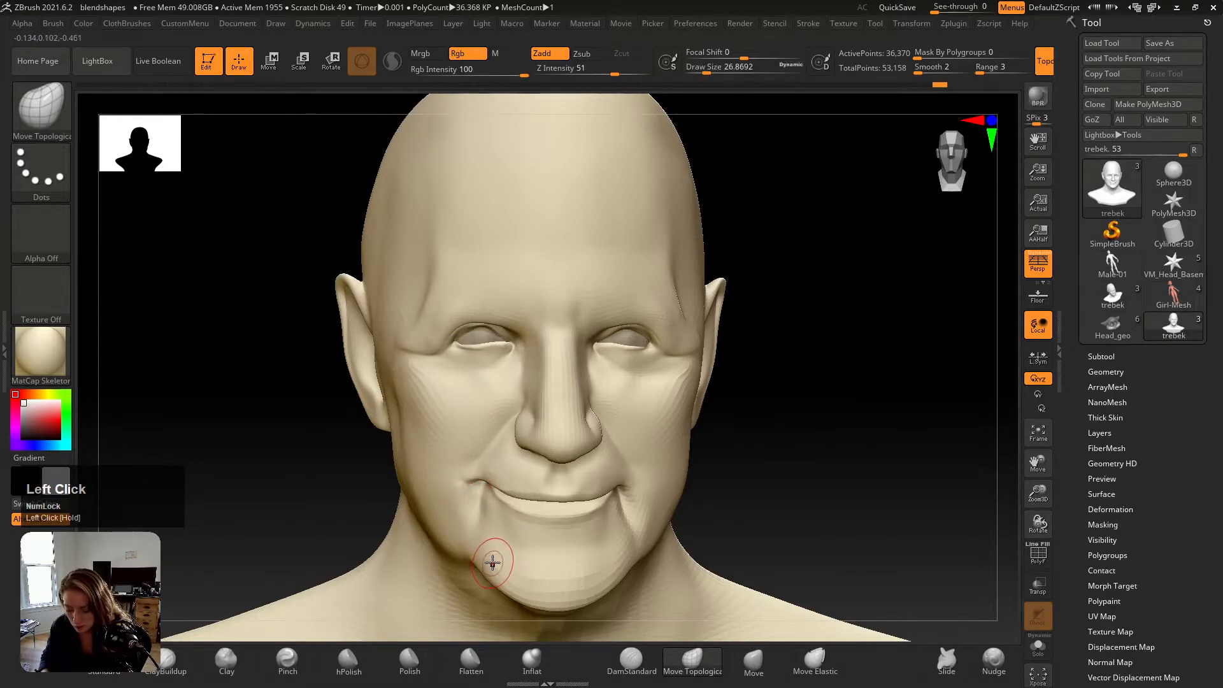
key(shift+z)
key(shift+z)
key(shift+z)
key(shift+z)
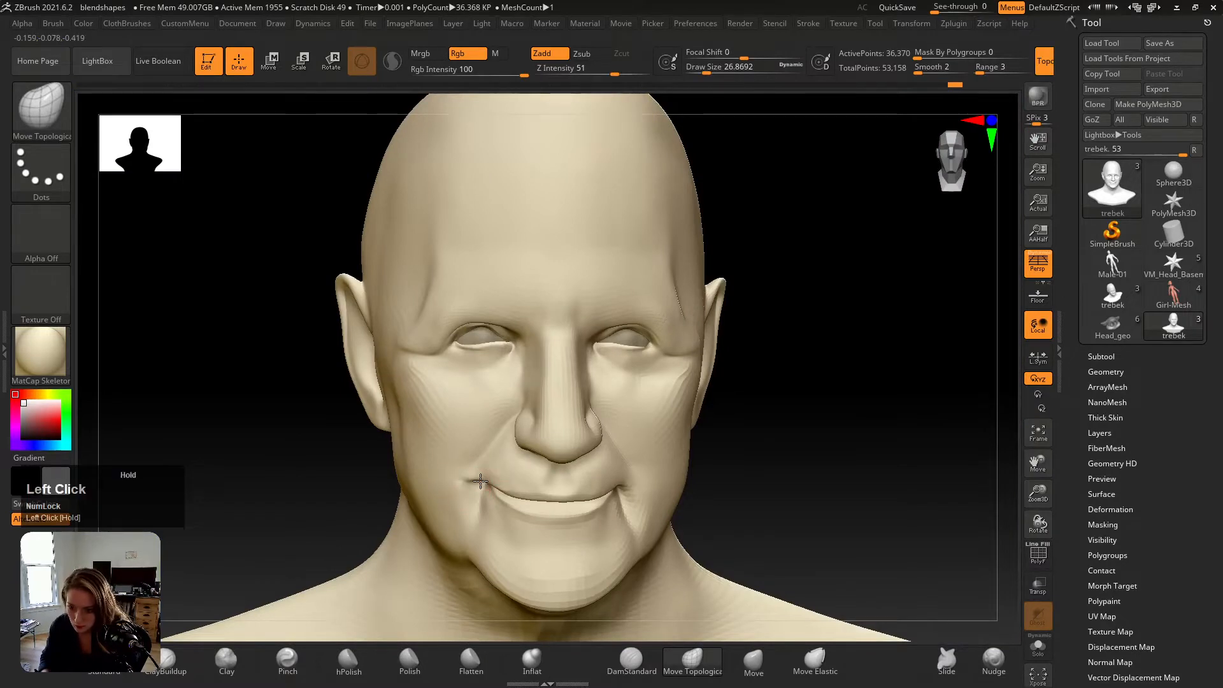
mouse_move(488, 495)
mouse_down()
mouse_move(471, 485)
mouse_move(474, 499)
mouse_up()
Step: Inflate the area around the mouth corner with the Inflat brush at draw size about 27 and undo the last stroke
click(532, 662)
mouse_move(479, 530)
alt+right_down()
mouse_move(472, 499)
mouse_move(516, 456)
alt+right_up()
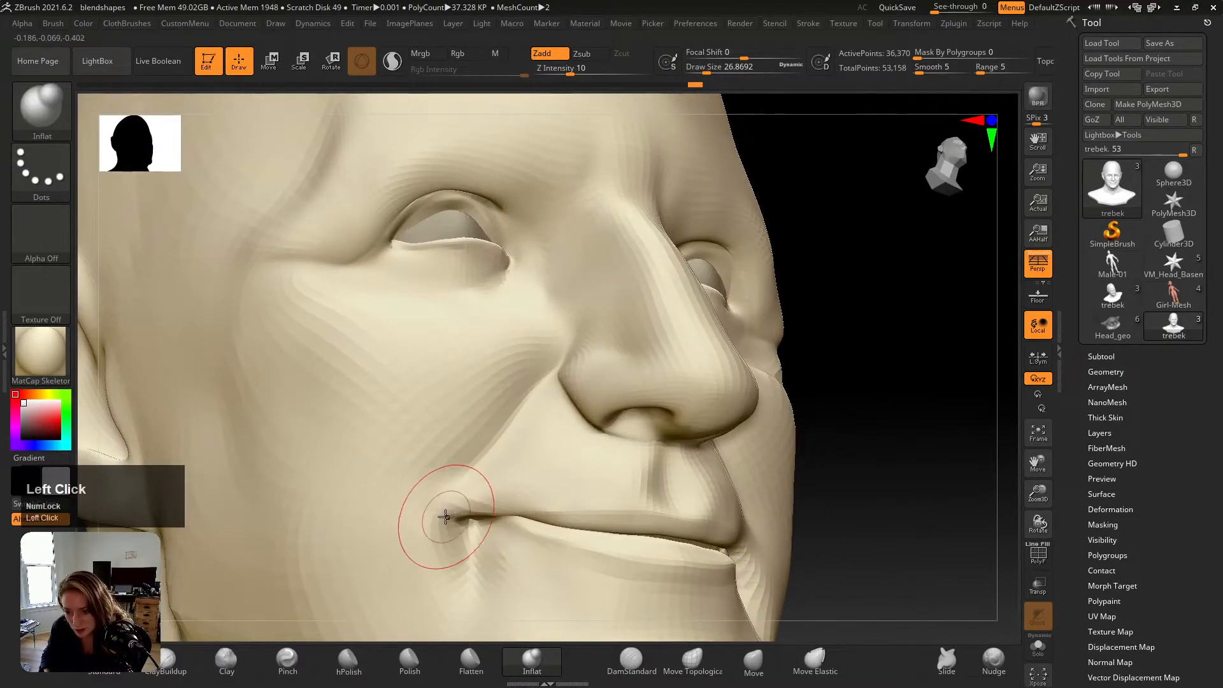
mouse_move(502, 491)
right_down()
mouse_move(502, 515)
mouse_move(481, 490)
right_up()
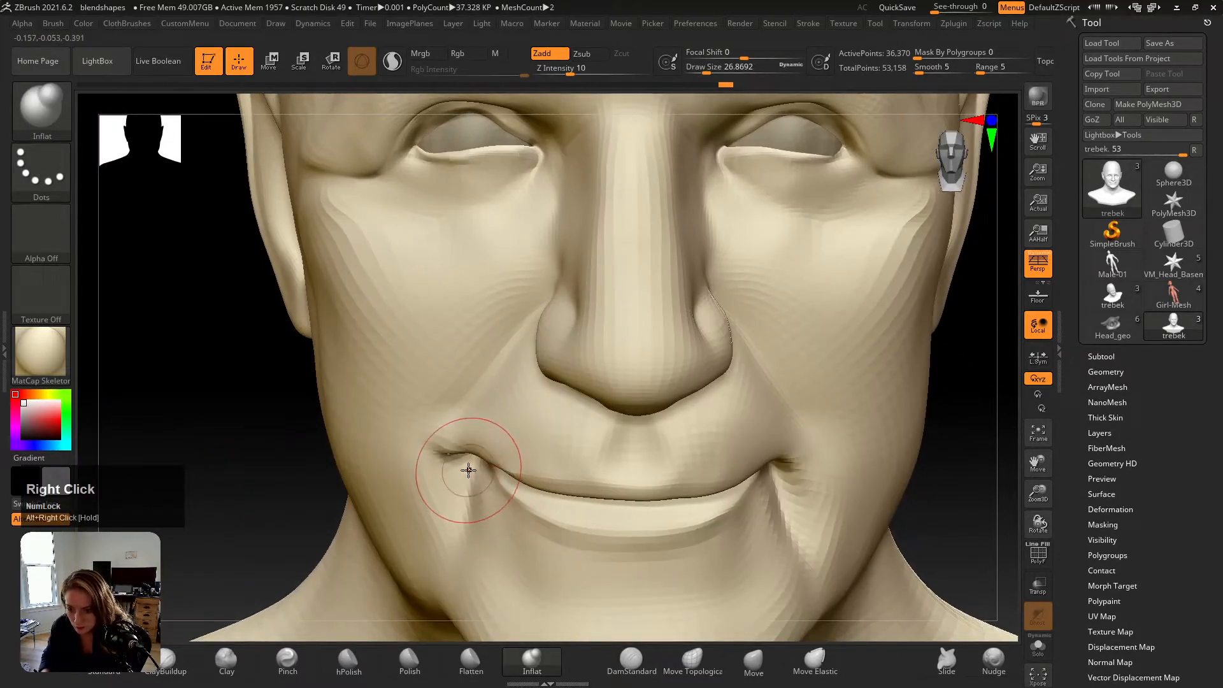
key(ctrl+z)
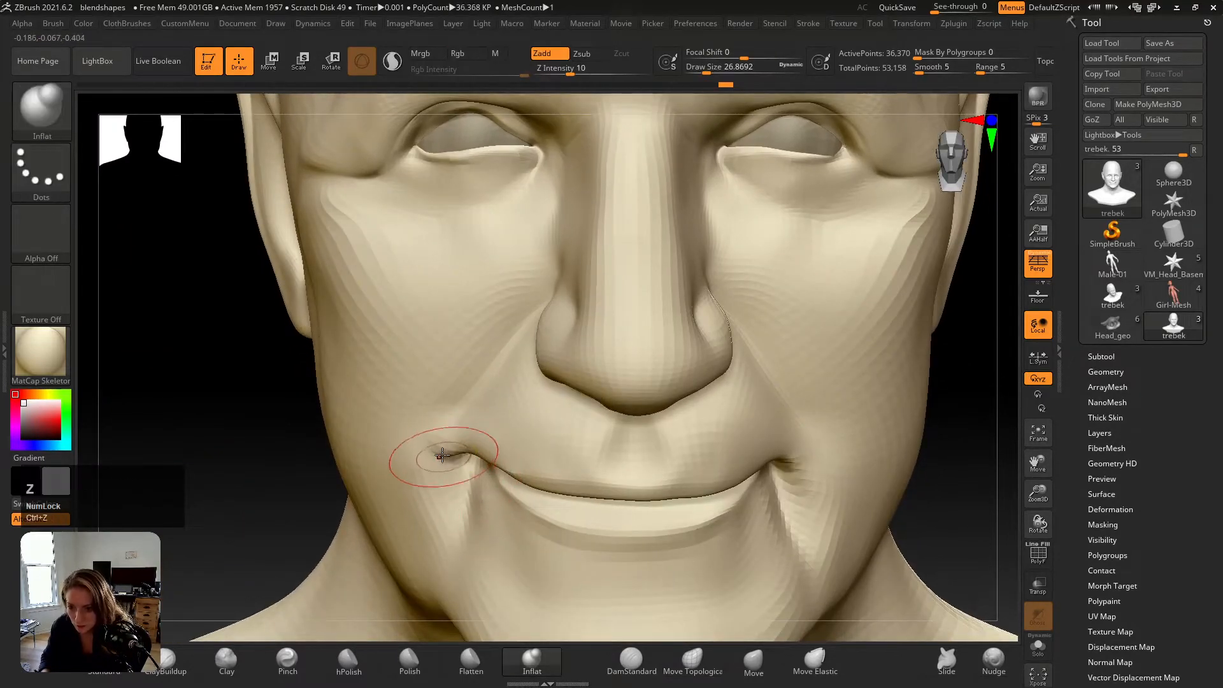
Step: Sharpen the line between the lips near the mouth corner with DamStandard at draw size about 16
mouse_move(490, 444)
right_down()
mouse_move(518, 429)
mouse_move(503, 438)
right_up()
click(631, 660)
key(s)
drag(497, 449, 491, 449)
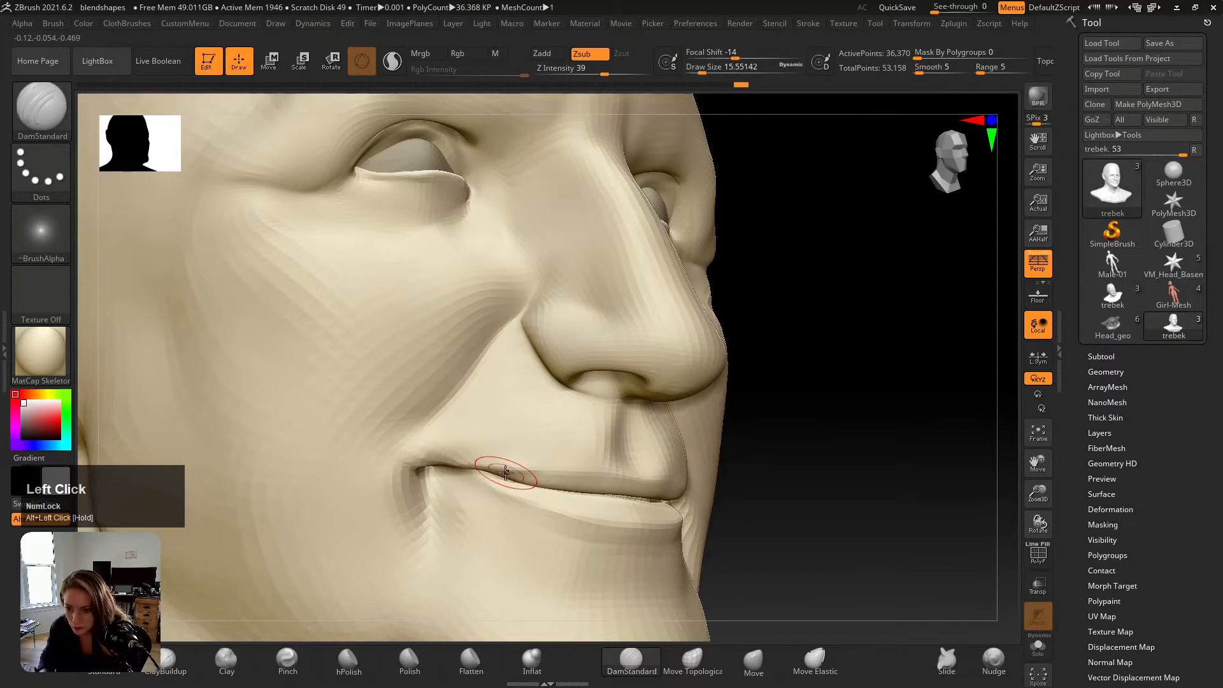
Step: Nudge the upper lip edge near the mouth corner from a low side view with Move Topological at draw size about 16
right_drag(505, 472, 705, 653)
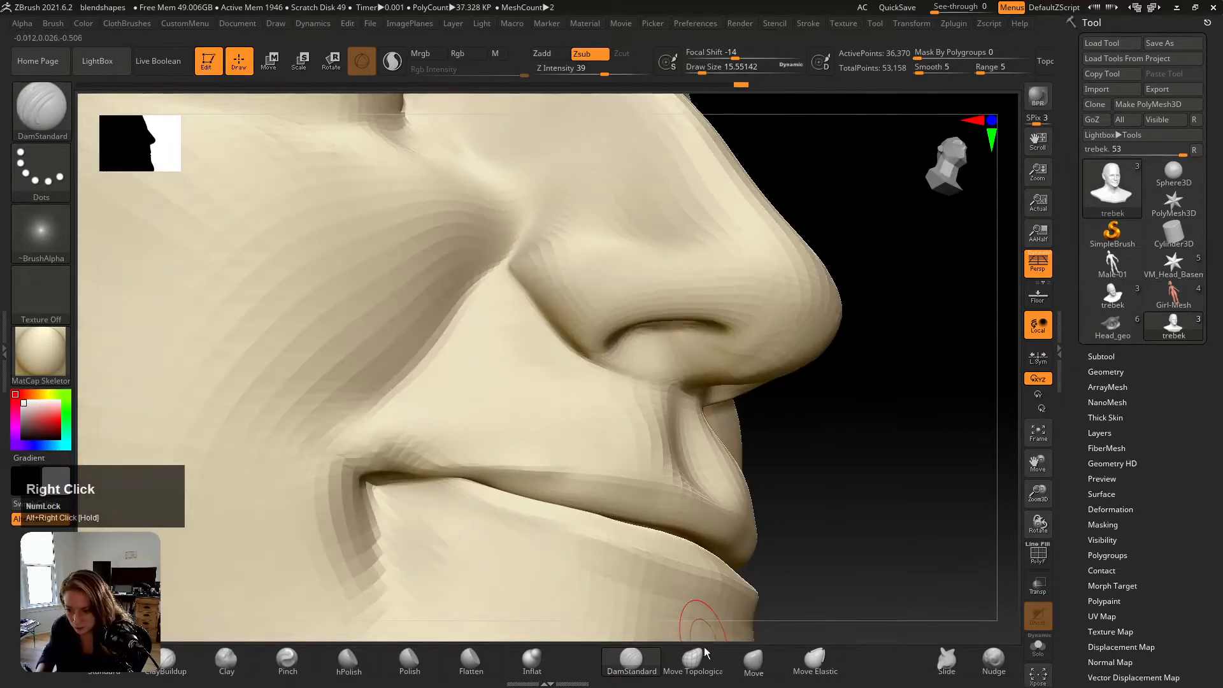
click(701, 656)
mouse_move(573, 516)
right_down()
mouse_move(476, 421)
mouse_move(486, 382)
right_up()
click(466, 369)
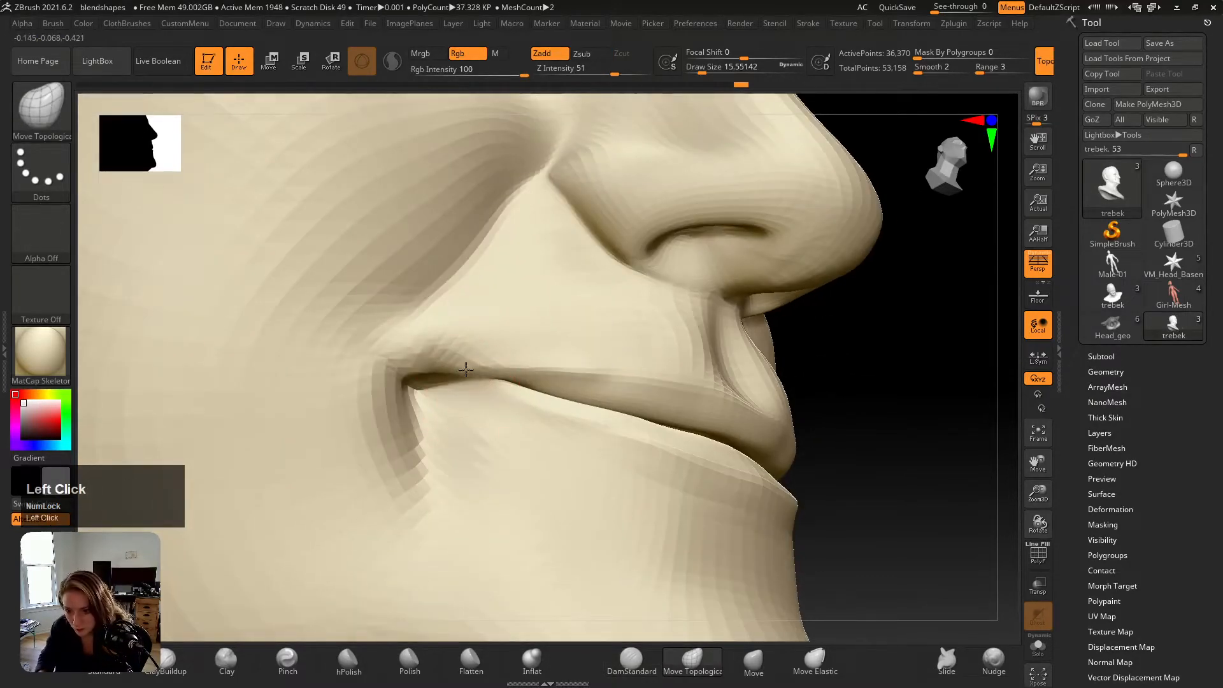
Step: Carve the lip line deeper into the mouth corner with DamStandard at draw size about 6 and Z Intensity 50
click(631, 659)
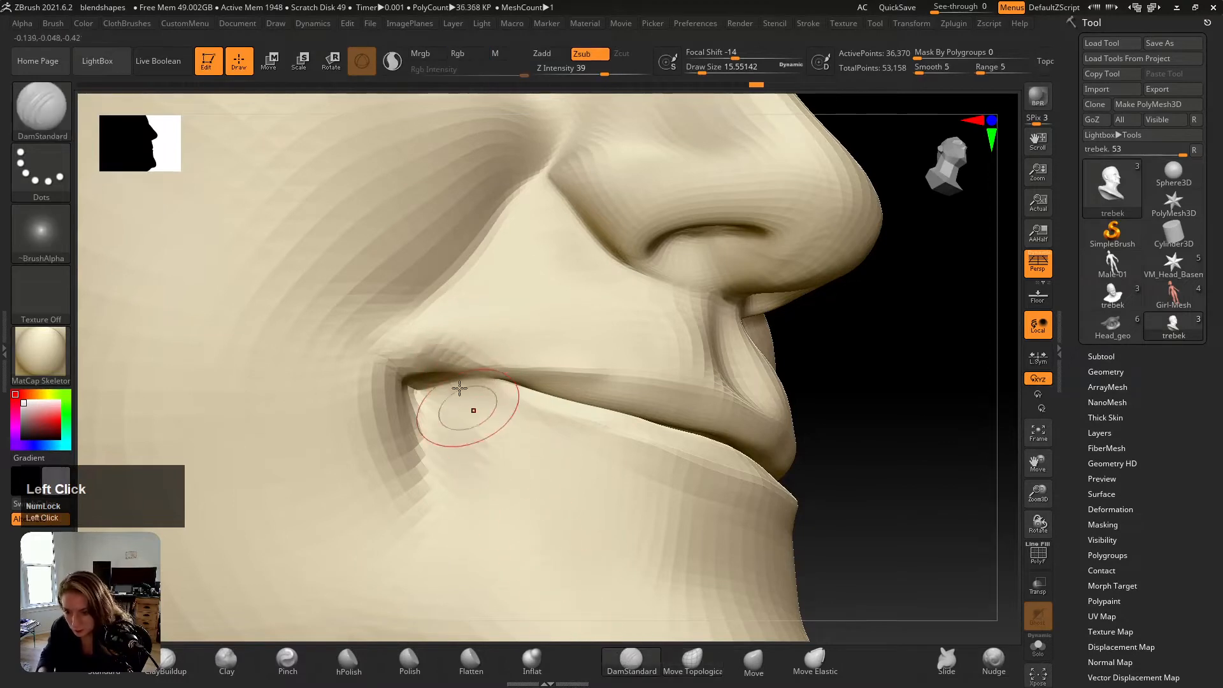
key(ctrl+z)
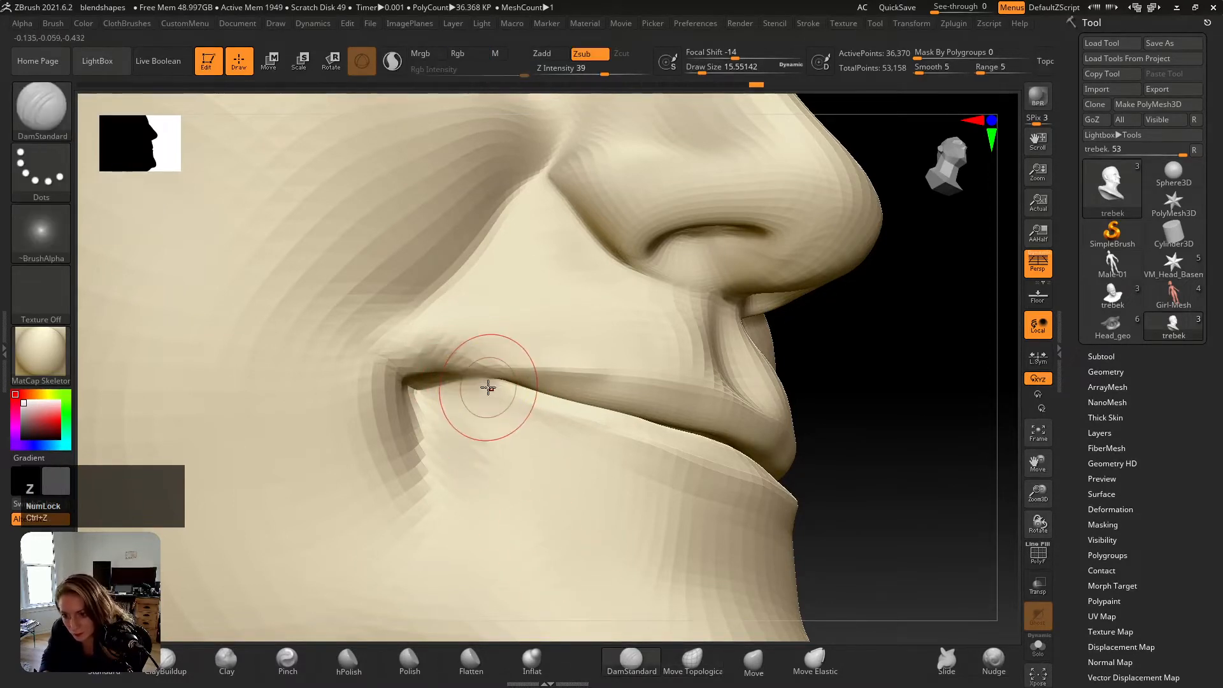
key(s)
drag(489, 387, 481, 384)
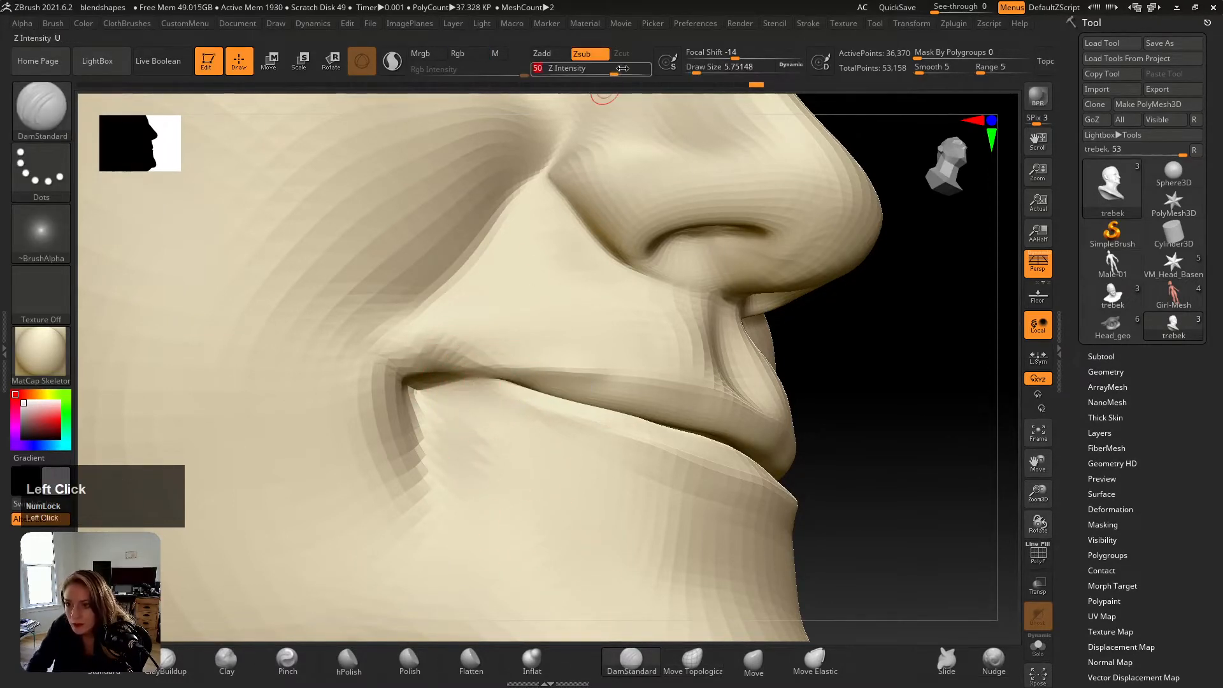
alt+right_drag(463, 377, 500, 385)
drag(499, 385, 512, 380)
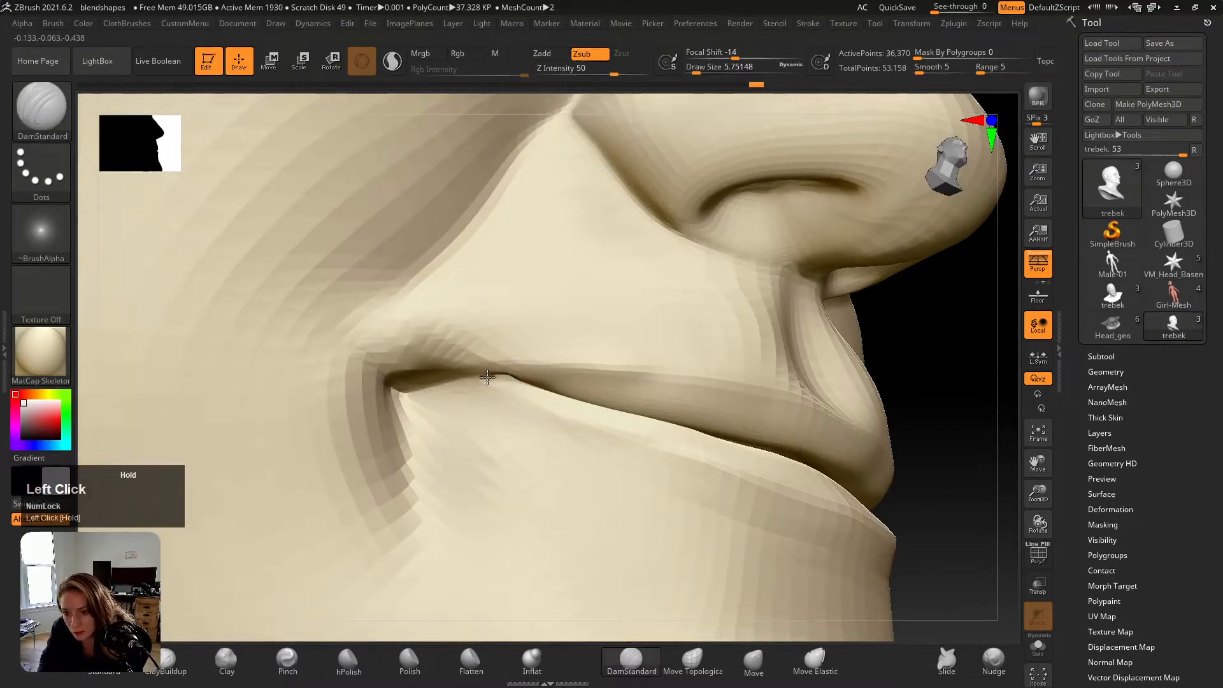
drag(420, 379, 408, 383)
right_drag(432, 410, 449, 393)
Step: Check the mouth corner against the portrait and adjust it with Move Topological at draw size about 22
key(v)
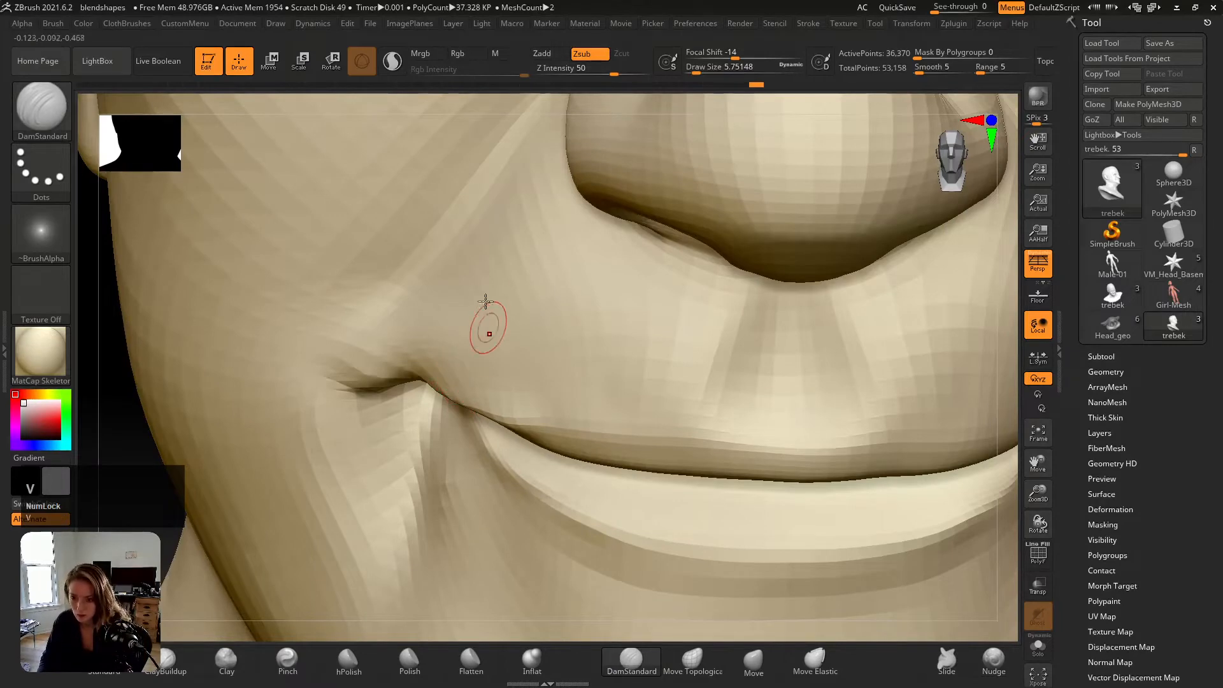
key(f)
key(shift+z)
key(shift+z)
key(shift+z)
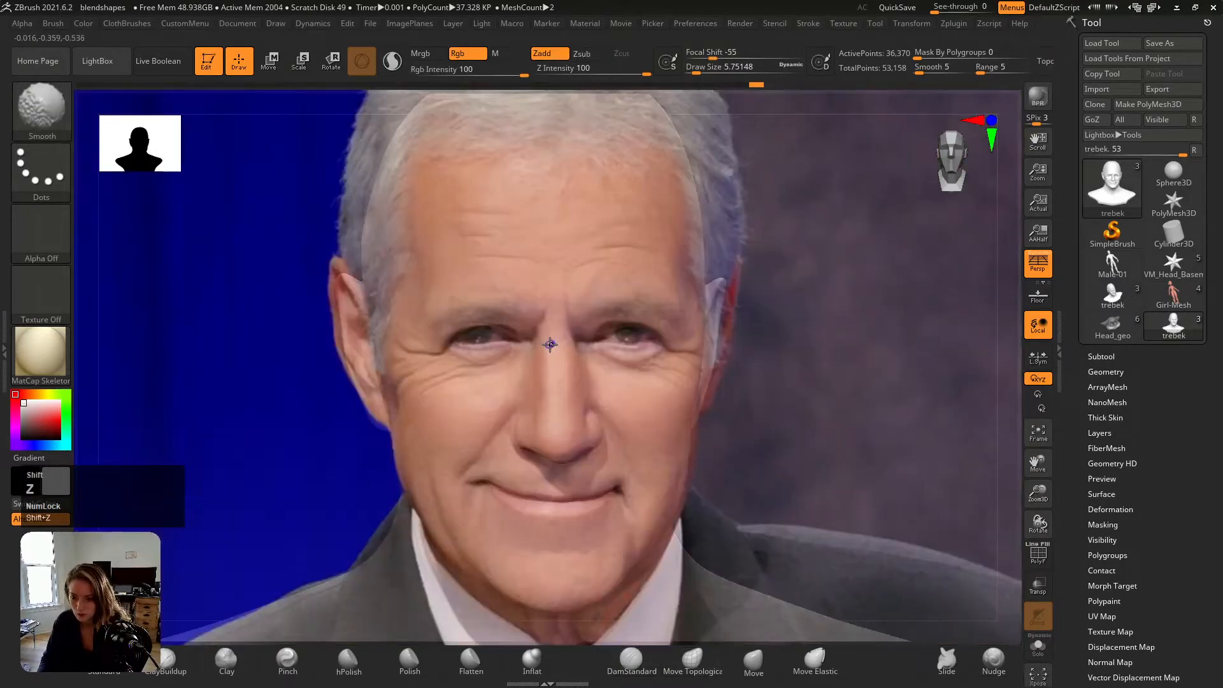
key(shift+z)
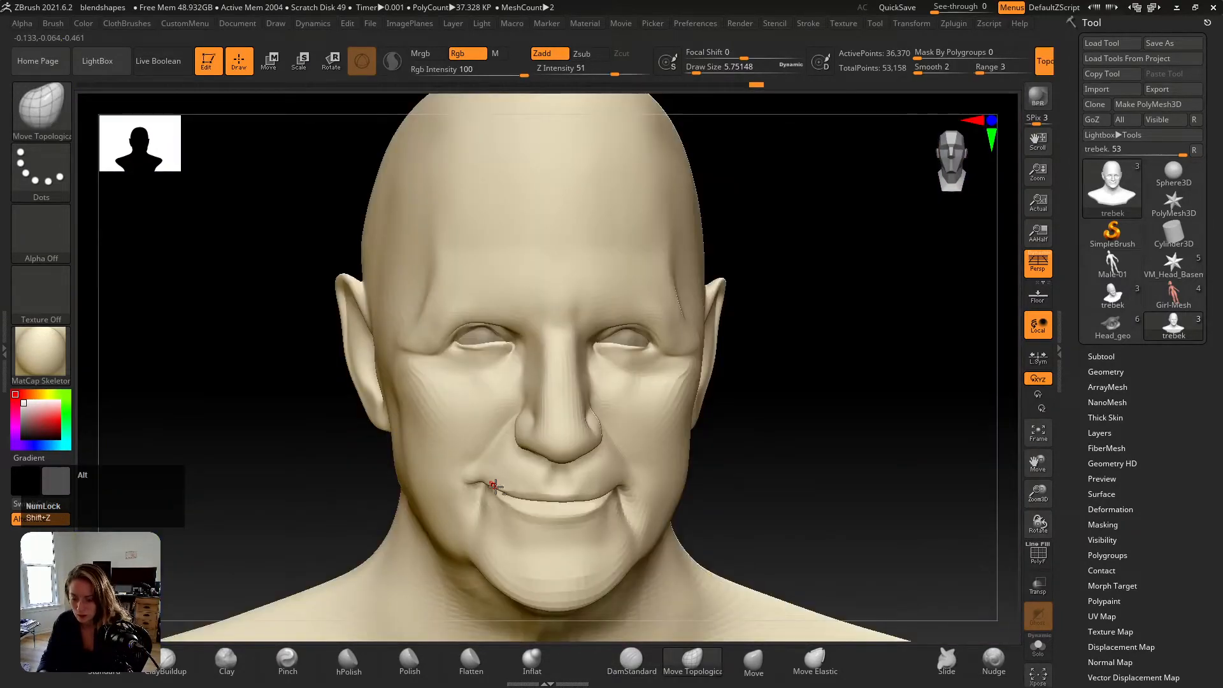
mouse_move(536, 367)
alt+right_down()
mouse_move(625, 538)
mouse_move(572, 518)
alt+right_up()
key(s)
drag(500, 483, 509, 481)
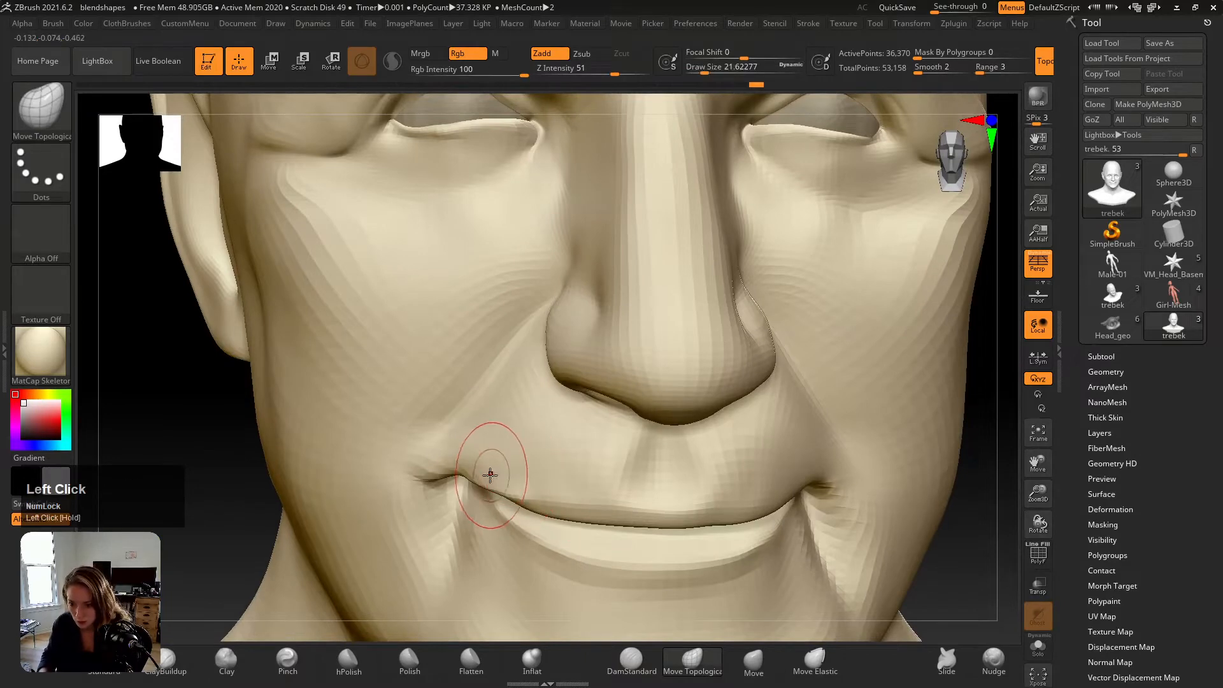
Step: Nudge the upper lip edge near the mouth corner with Move Topological at draw sizes about 12 and 17, undoing the last stroke
alt+right_drag(491, 472, 554, 421)
key(s)
drag(572, 420, 574, 441)
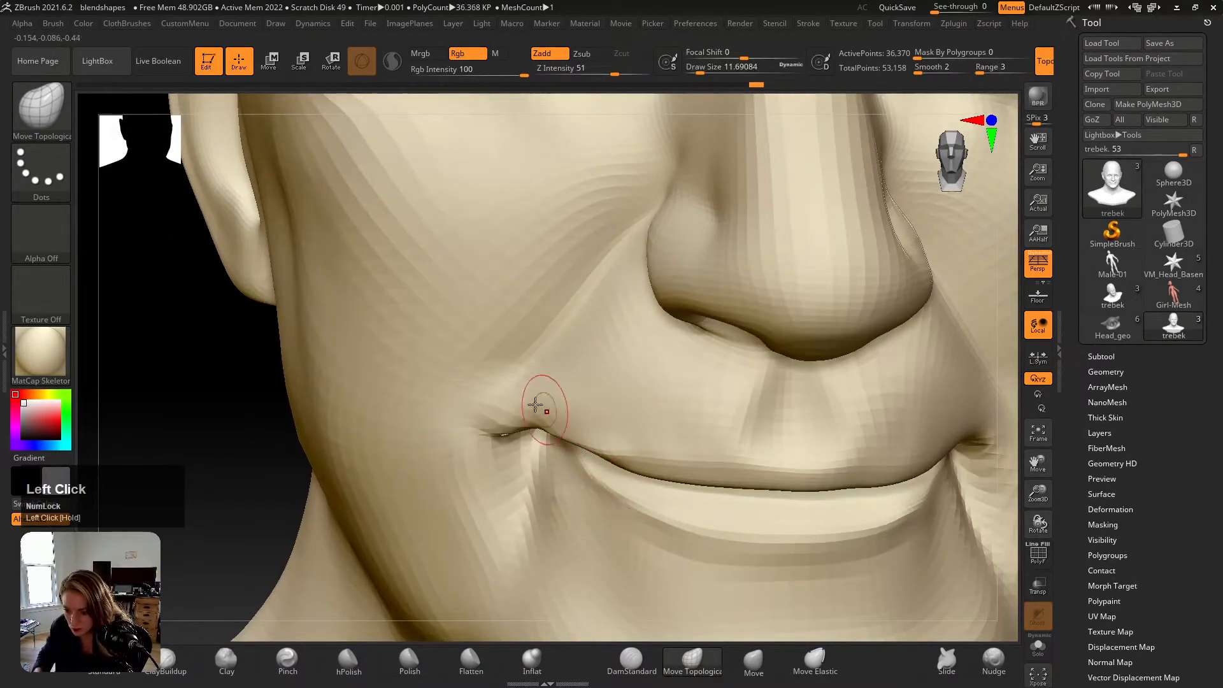
alt+right_drag(548, 422, 567, 428)
key(s)
drag(574, 440, 578, 441)
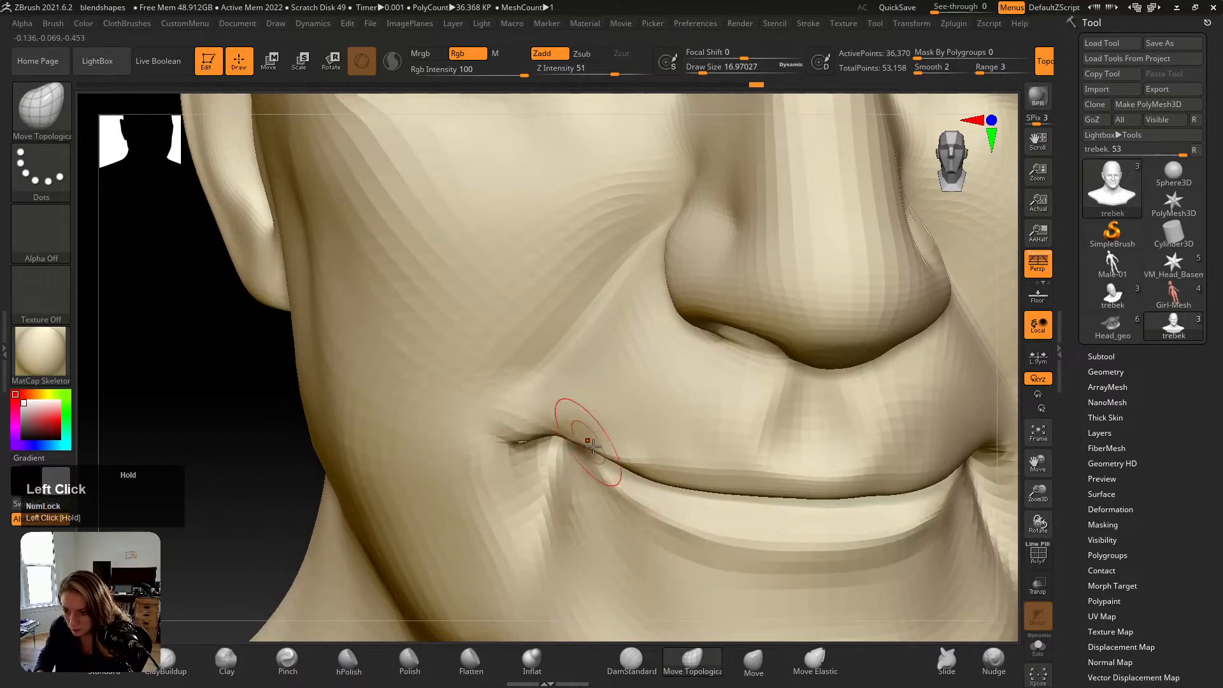
key(ctrl+z)
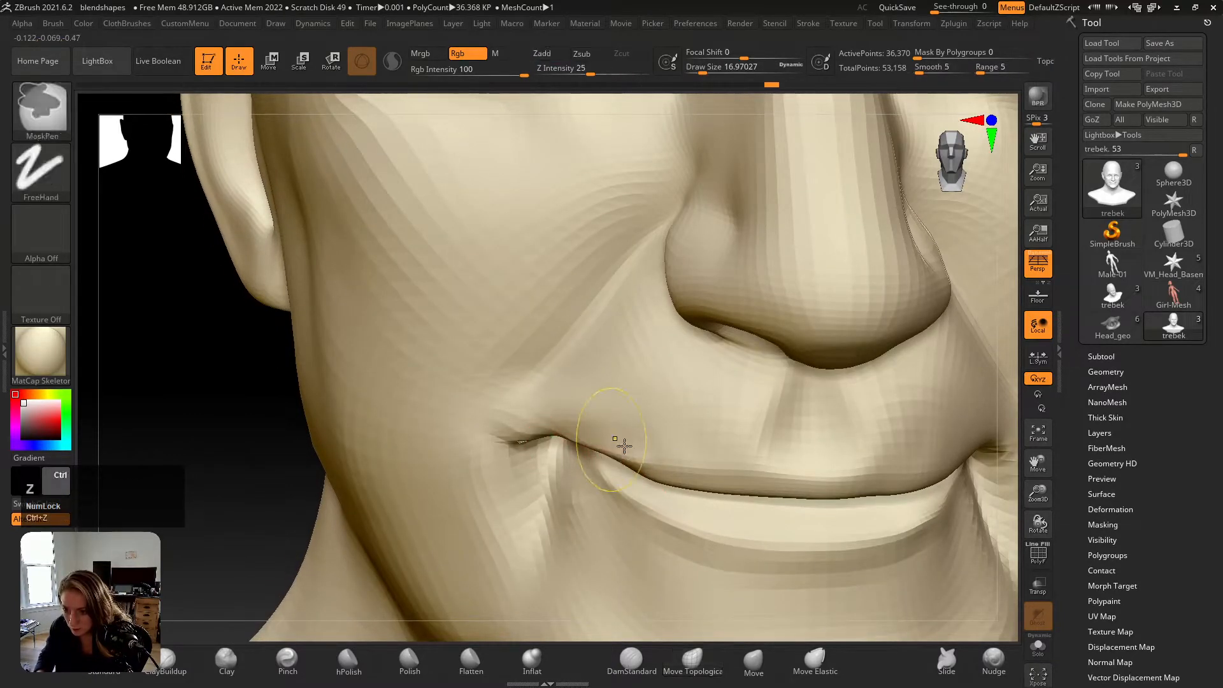
Step: Smooth the lip near the mouth corner, and undo a Move Topological stroke made there at draw size about 27
mouse_move(622, 443)
shift+mouse_down()
mouse_move(580, 434)
mouse_move(587, 442)
shift+mouse_up()
key(s)
mouse_move(587, 442)
right_down()
mouse_move(601, 415)
mouse_move(588, 410)
mouse_move(598, 441)
right_up()
drag(600, 445, 603, 449)
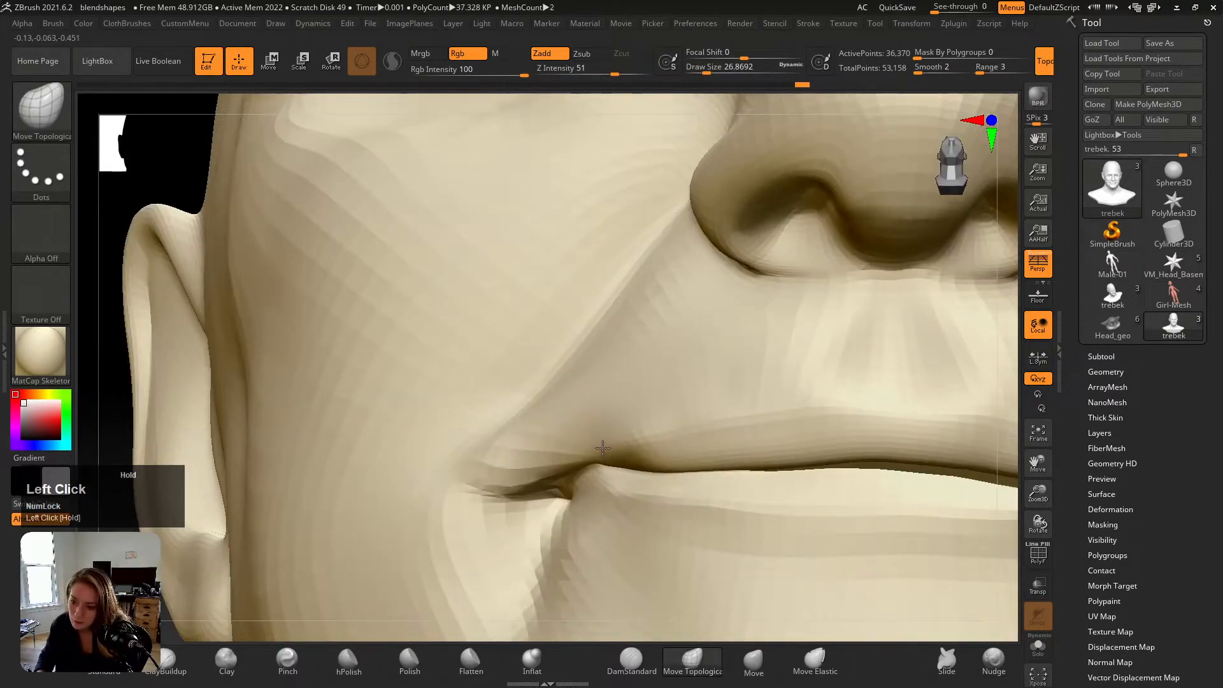
key(ctrl+z)
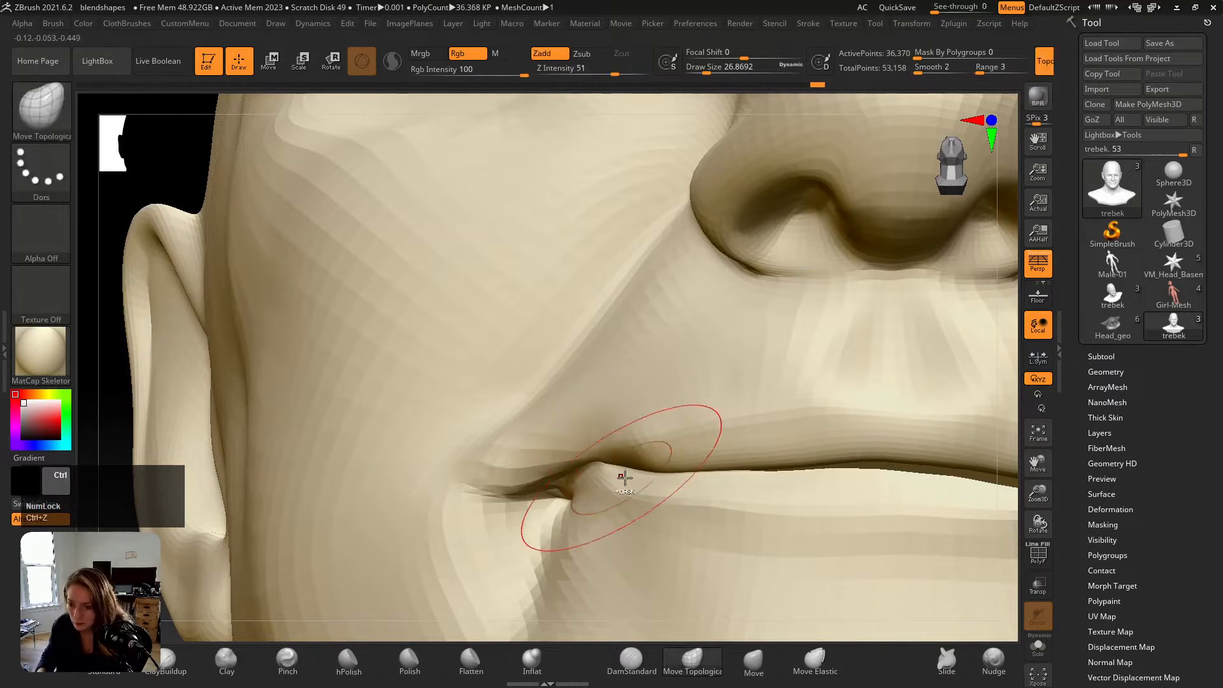
Step: Undo the painted mask and mask the lower lip below the mouth corner with the MaskLasso brush instead
ctrl+drag(663, 474, 617, 464)
key(ctrl+z)
ctrl+click(57, 115)
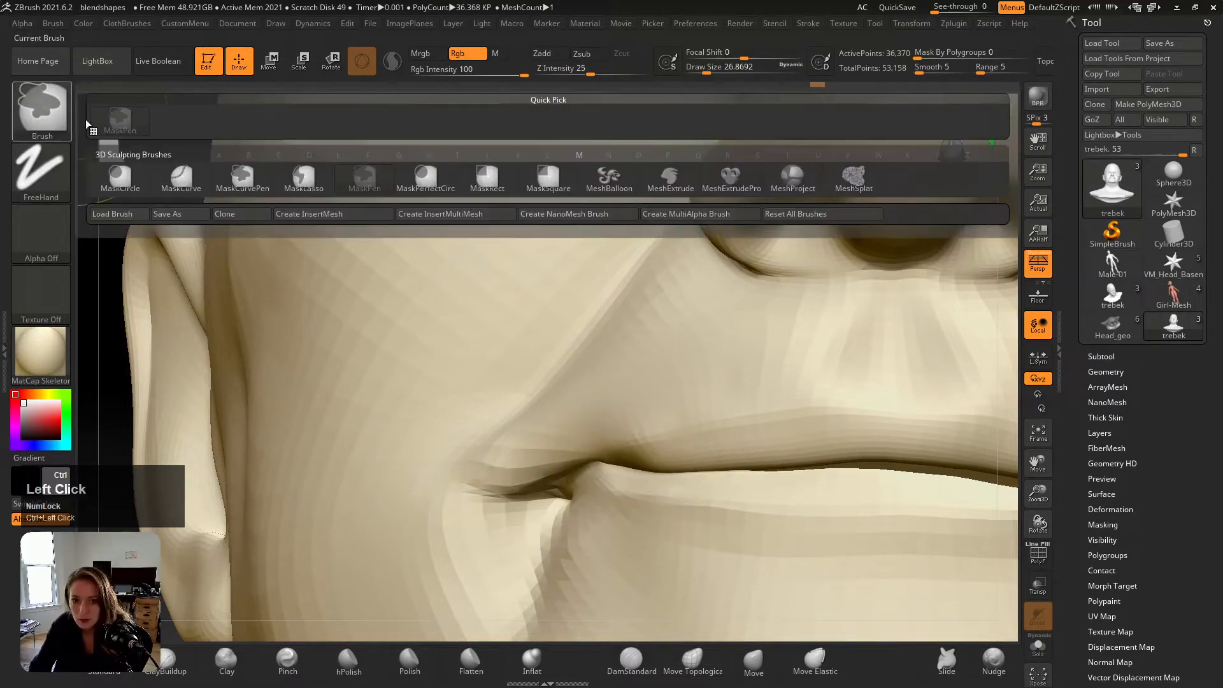
ctrl+click(304, 178)
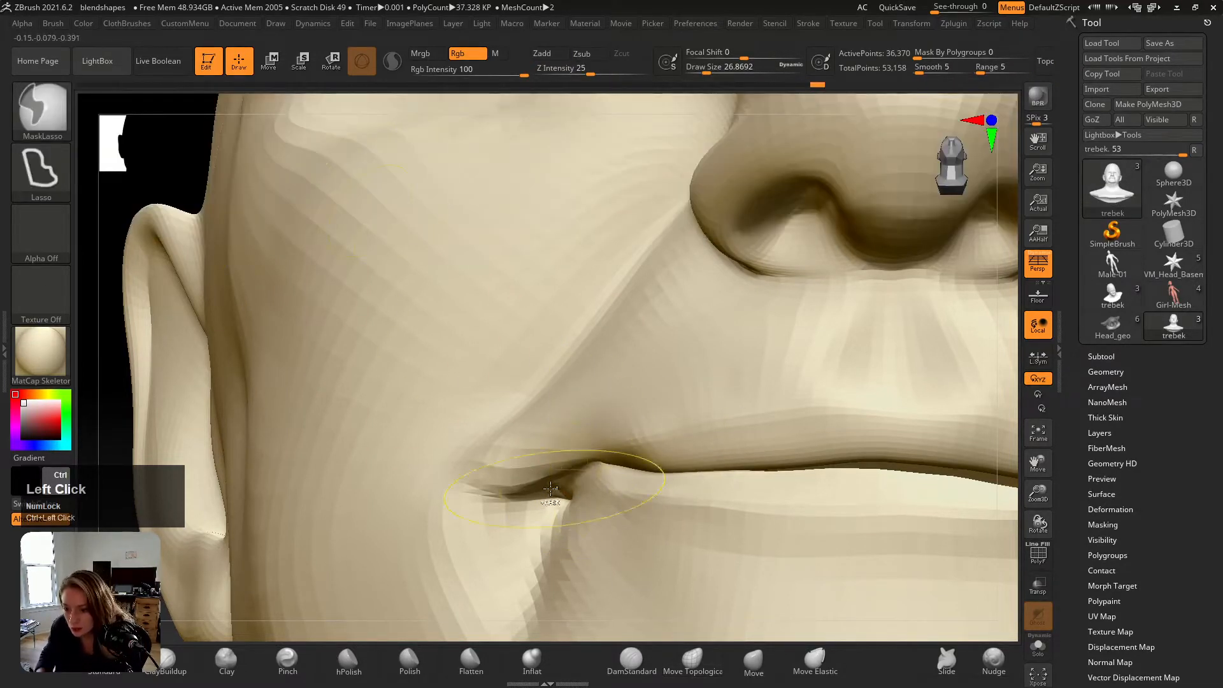
mouse_move(654, 475)
ctrl+mouse_down()
mouse_move(677, 576)
mouse_move(510, 593)
mouse_move(505, 558)
ctrl+mouse_up()
right_drag(625, 497, 631, 494)
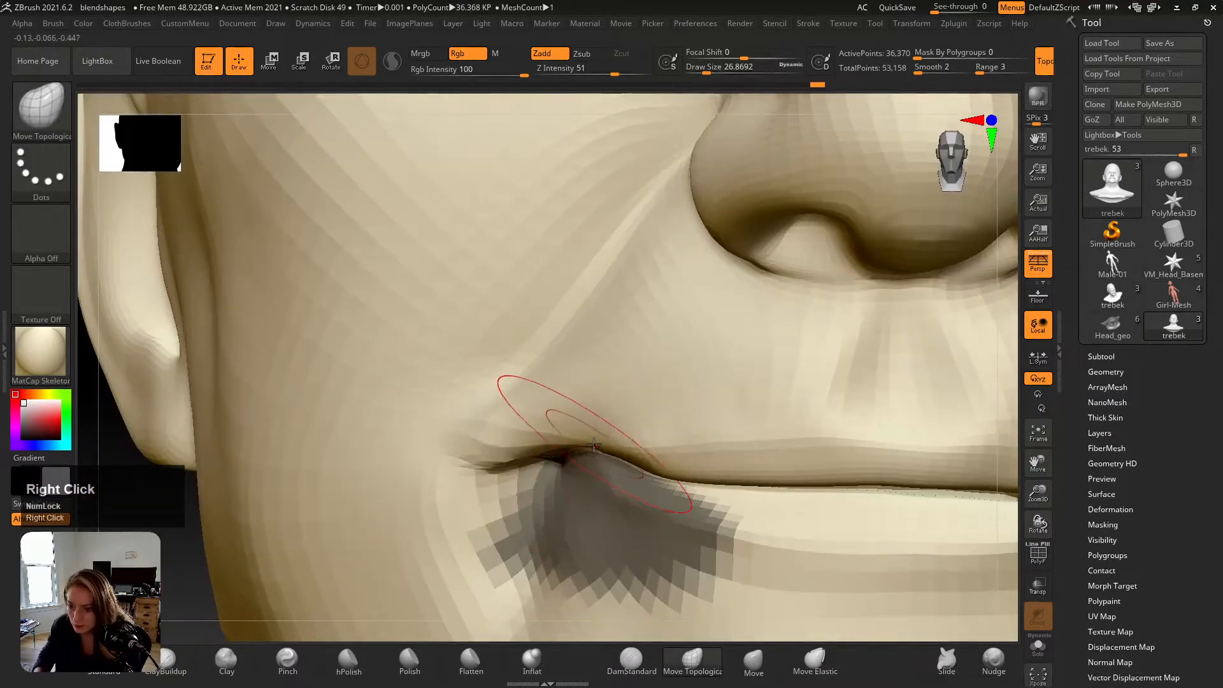
Step: Reshape the upper lip edge over the masked lower lip with Move Topological at draw size about 27
drag(590, 445, 587, 443)
drag(618, 447, 613, 432)
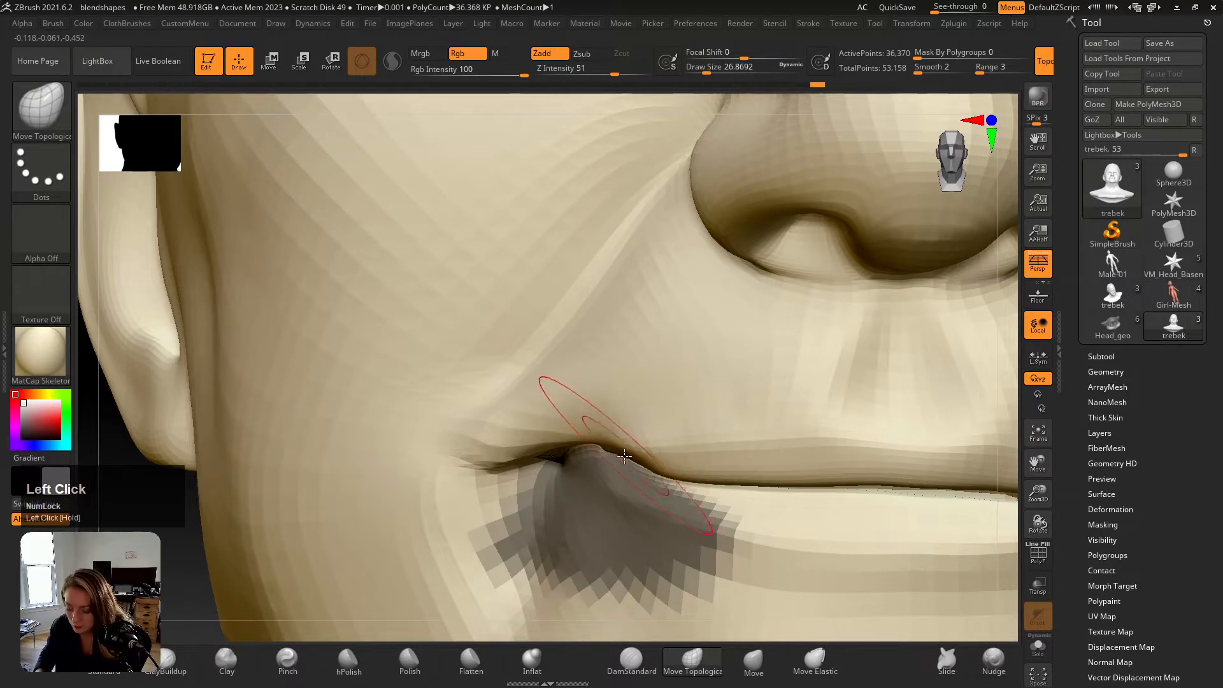
key(v)
key(v)
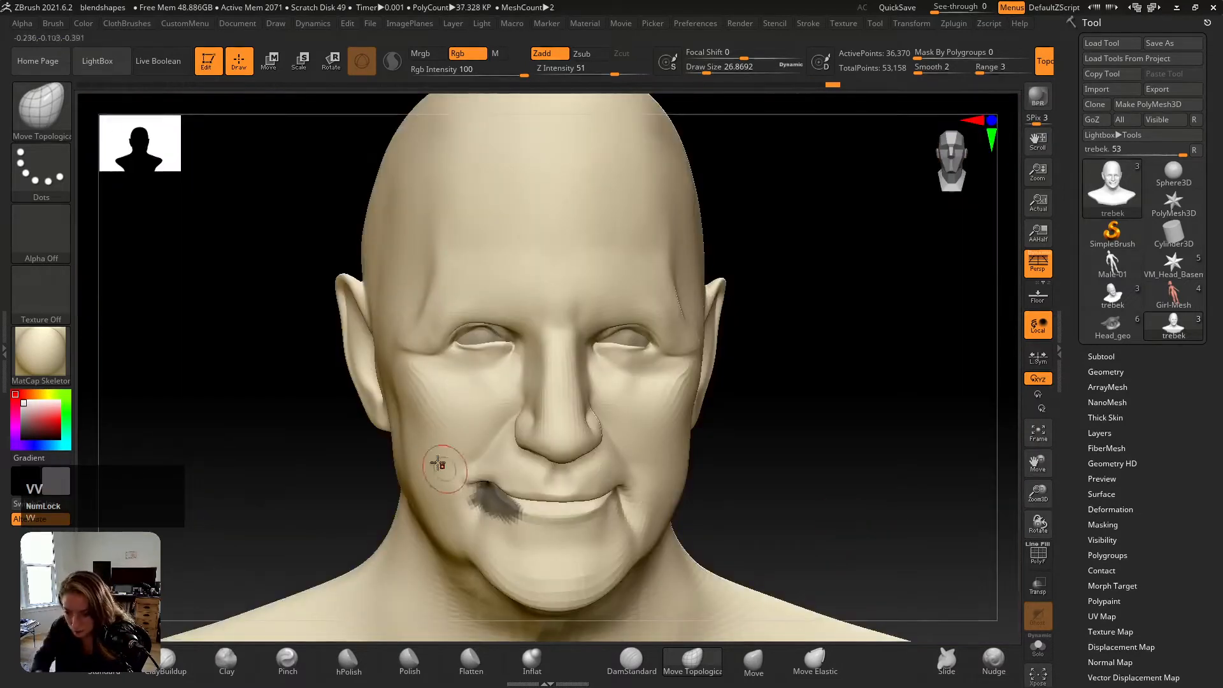
click(505, 487)
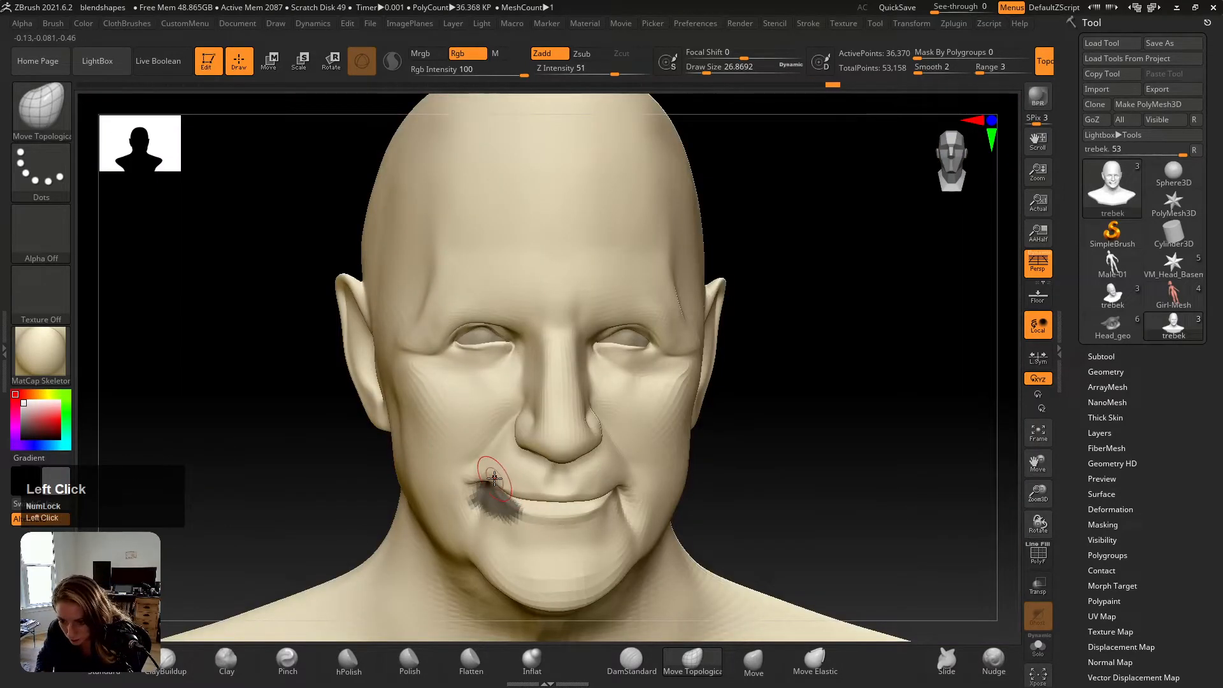
Step: Clear the mask at the mouth corner and compare the lips with the portrait photo
key(shift+z)
key(shift+z)
key(shift+z)
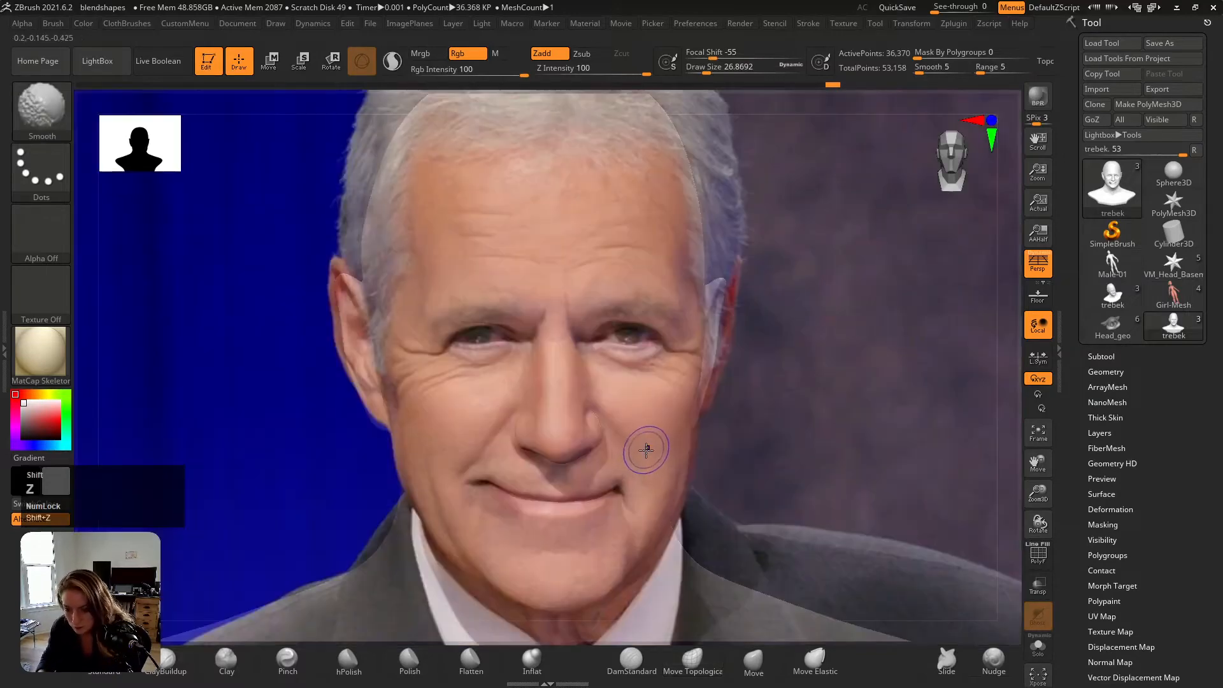
key(shift+z)
key(shift+z)
key(shift+z)
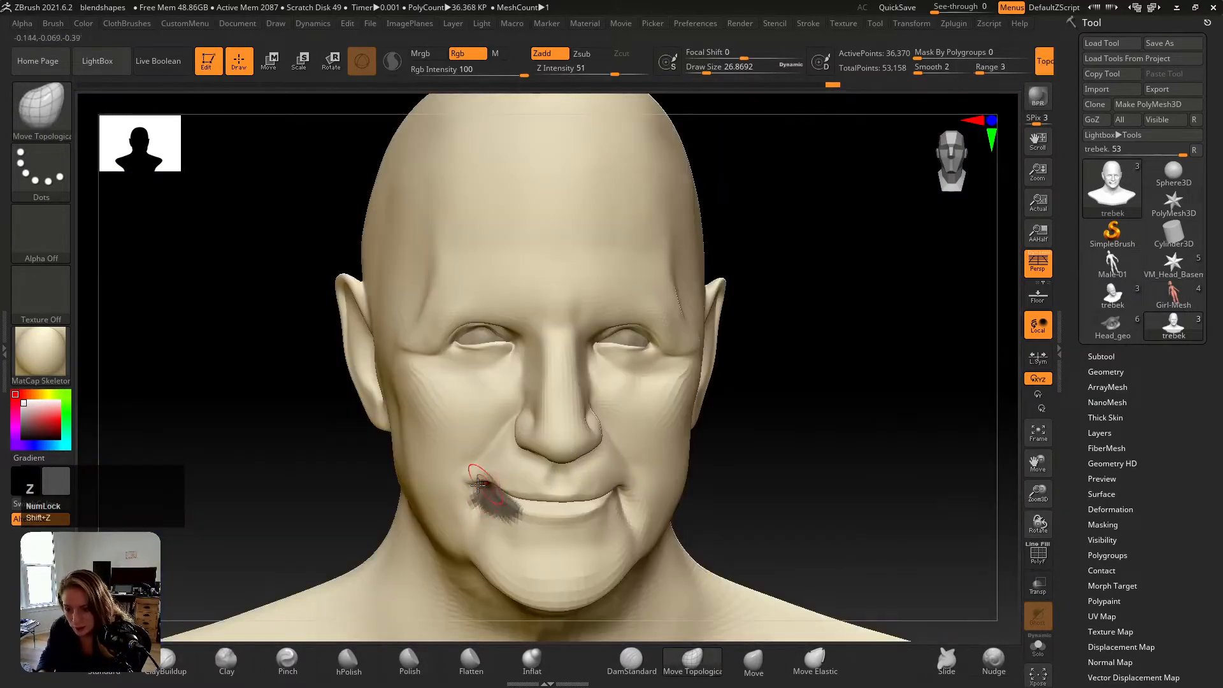
key(shift+z)
key(shift+z)
ctrl+drag(784, 461, 808, 500)
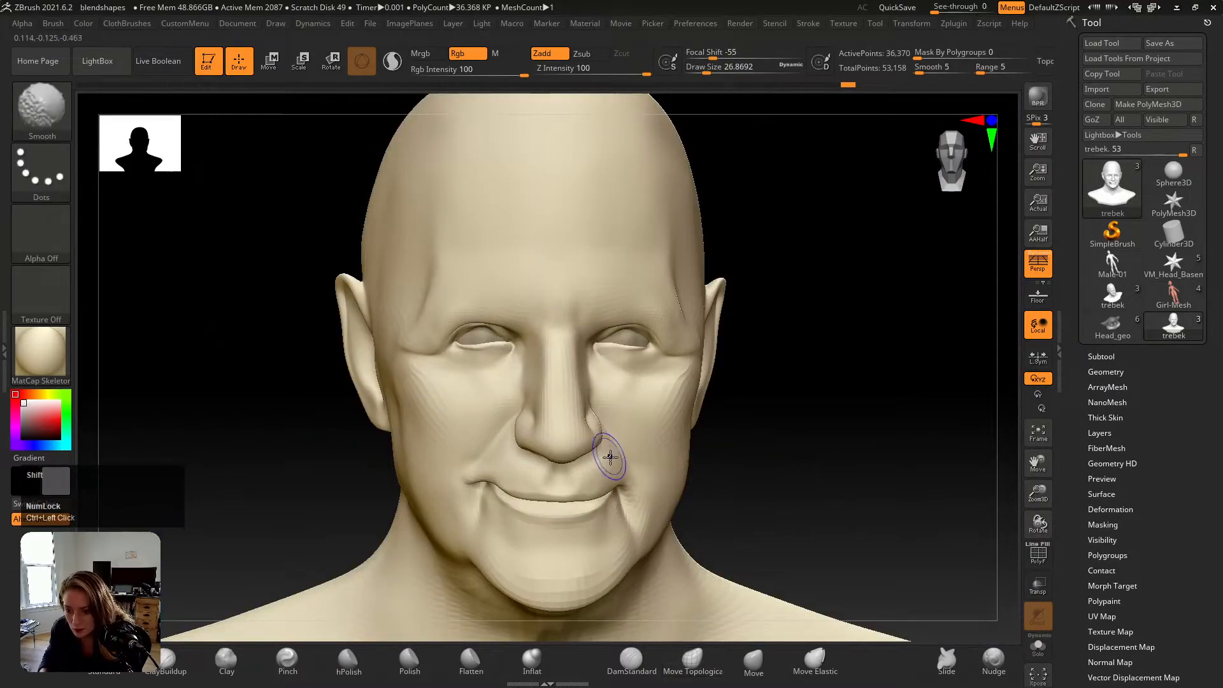
key(shift+z)
key(shift+z)
key(shift+z)
key(shift+z)
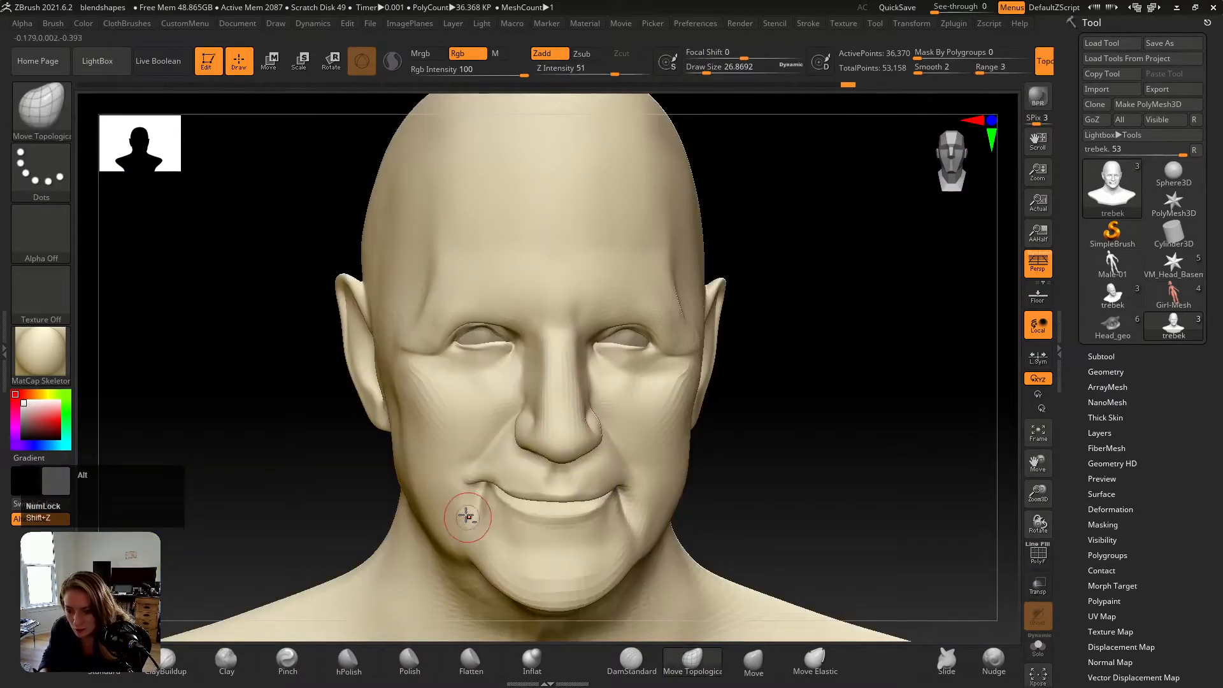
Step: Soften the fold below the mouth corner with Smooth and Inflat strokes at draw size about 16
mouse_move(464, 505)
alt+right_down()
mouse_move(532, 568)
mouse_move(511, 503)
alt+right_up()
shift+drag(511, 503, 500, 503)
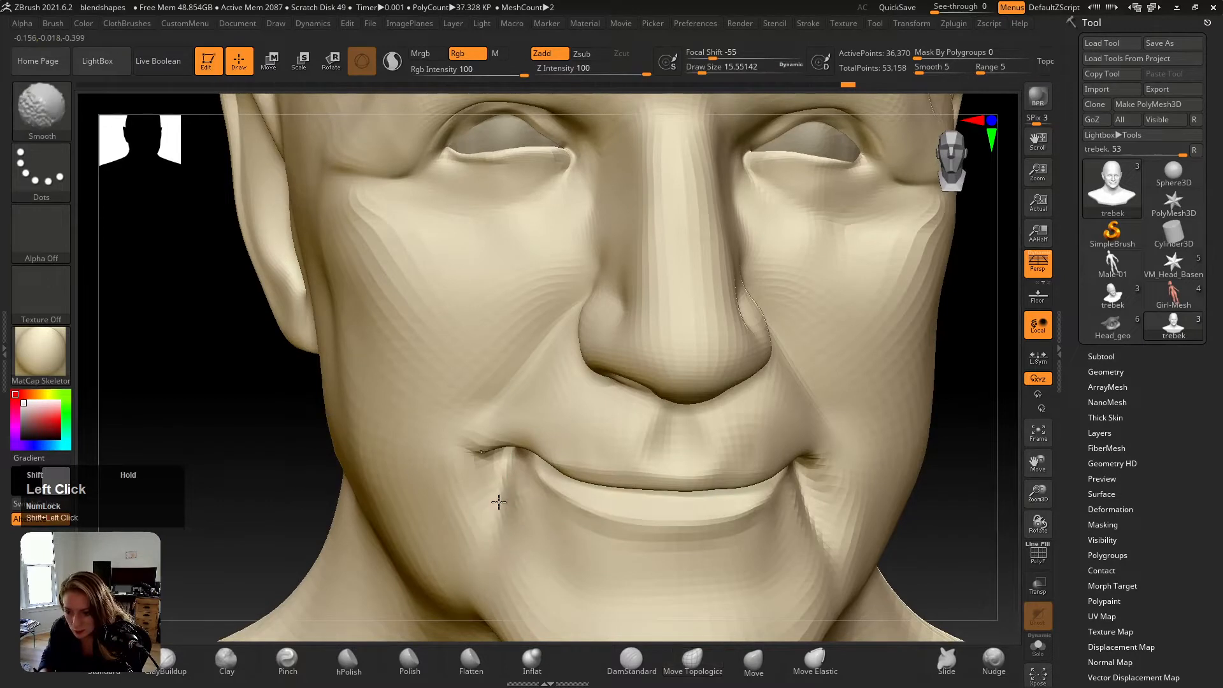
click(532, 660)
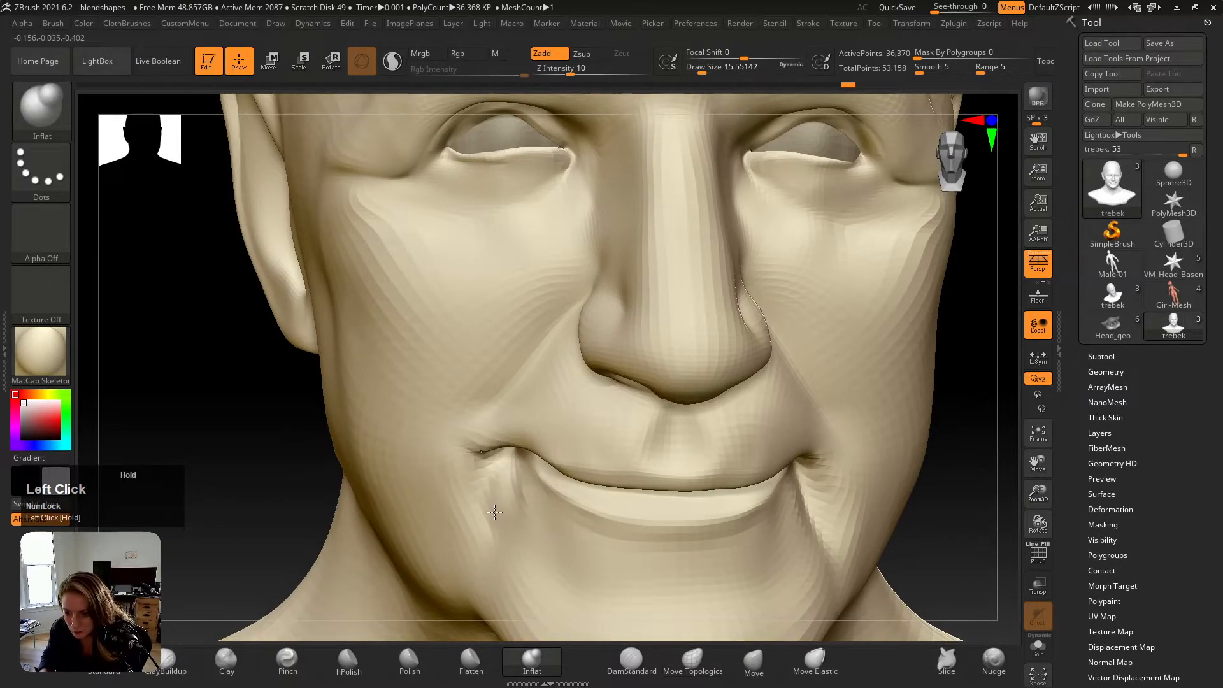
shift+drag(513, 509, 494, 499)
Step: Compare the whole face, especially the mouth and smile creases, with the portrait photo from the front
key(v)
key(v)
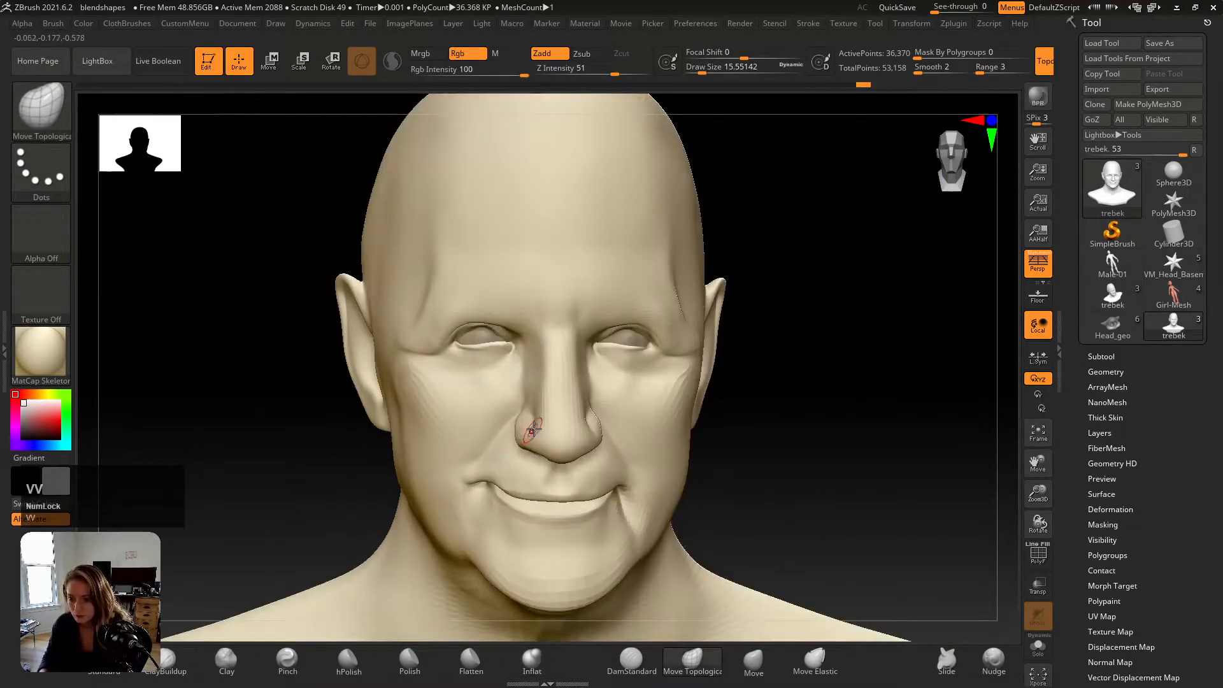
key(shift+z)
key(shift+z)
key(shift+z)
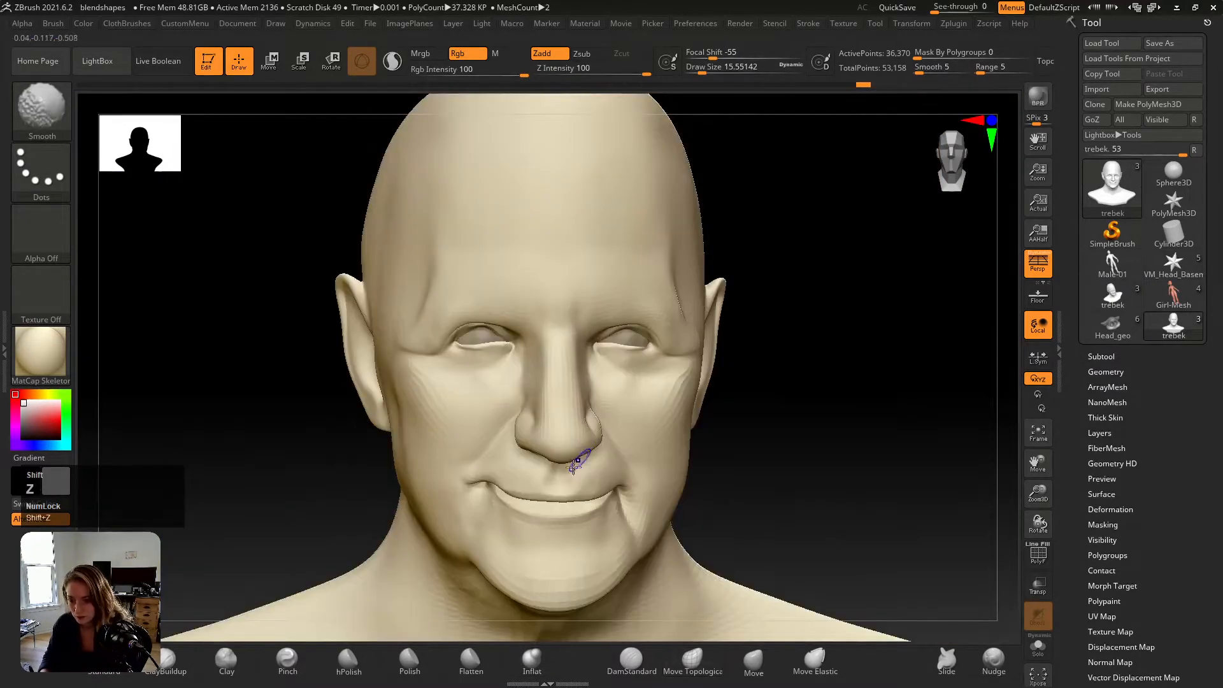
key(shift+z)
key(shift+z)
key(shift+z)
key(shift+z)
key(shift+z)
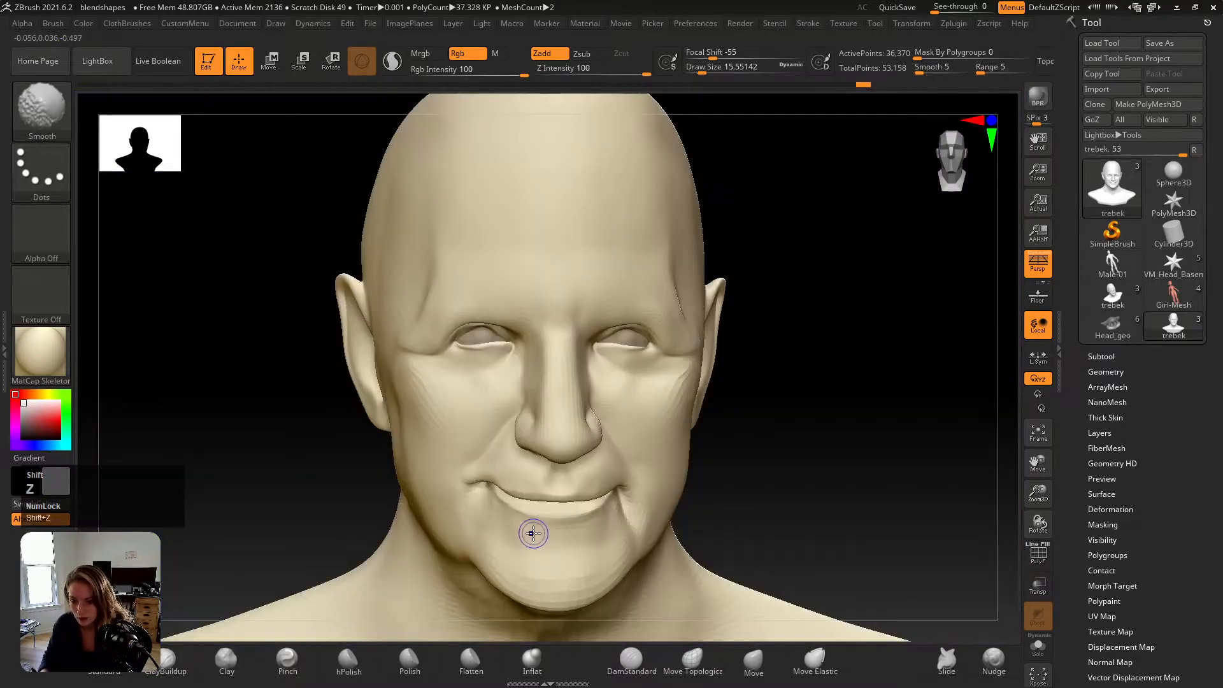
key(shift+z)
key(shift+z)
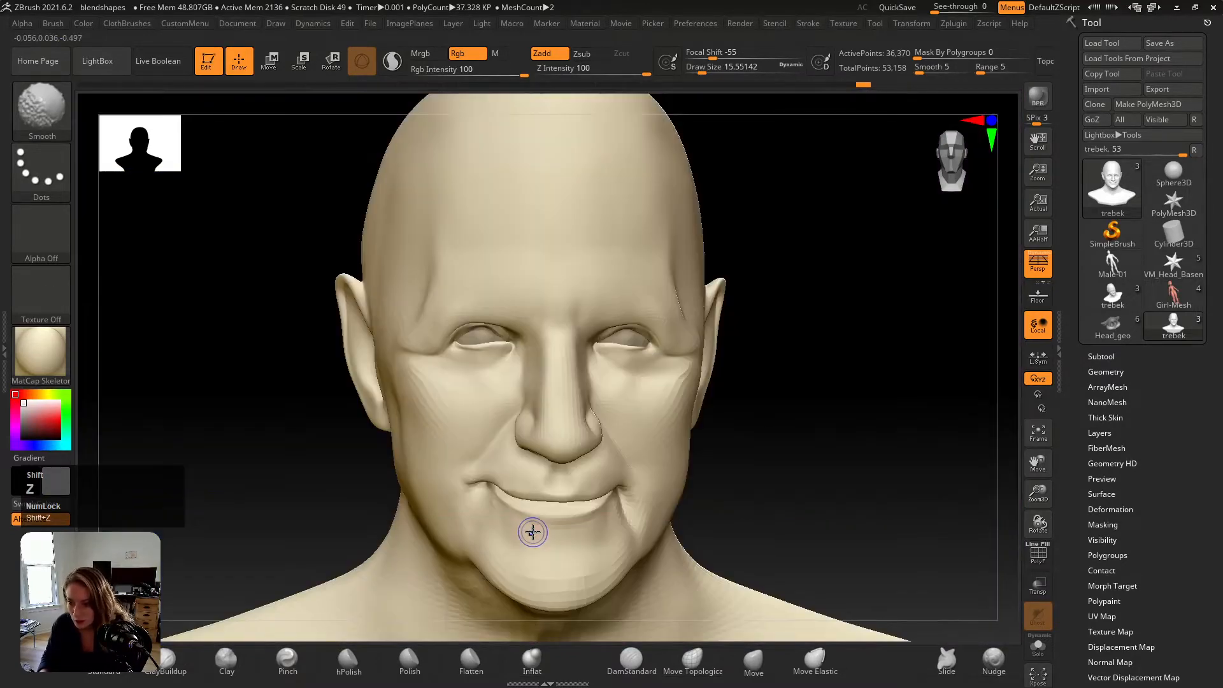
key(shift+z)
key(shift+z)
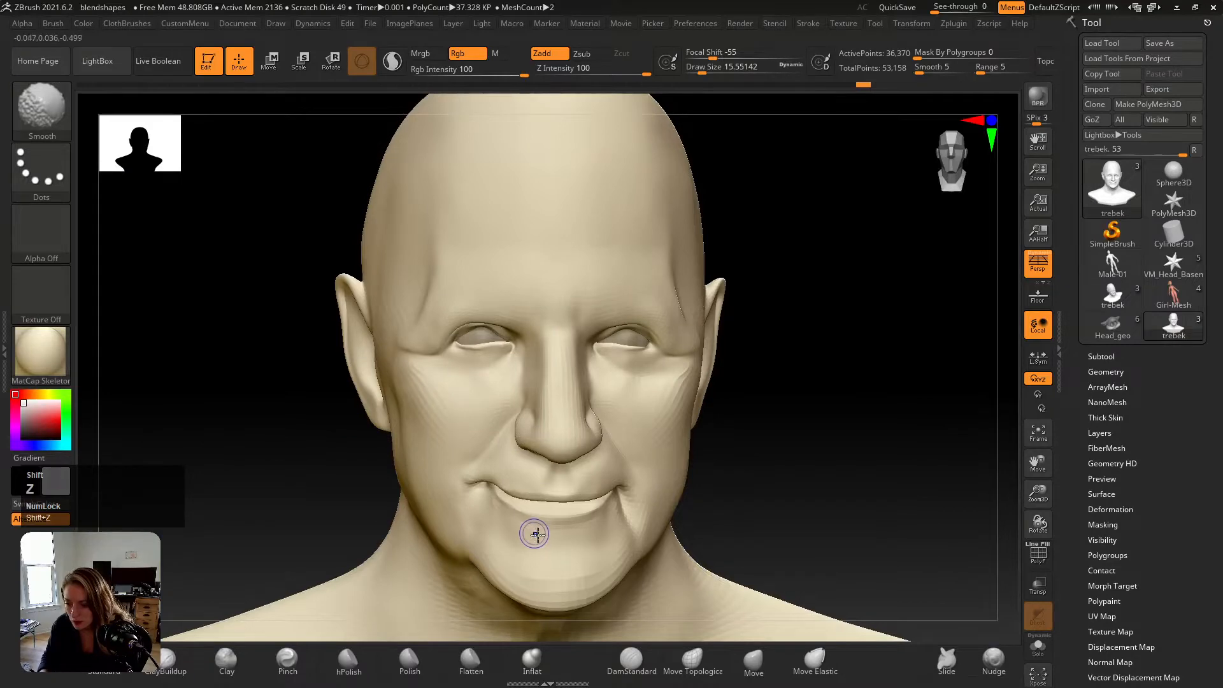
key(shift+z)
key(shift+z)
key(shift+z)
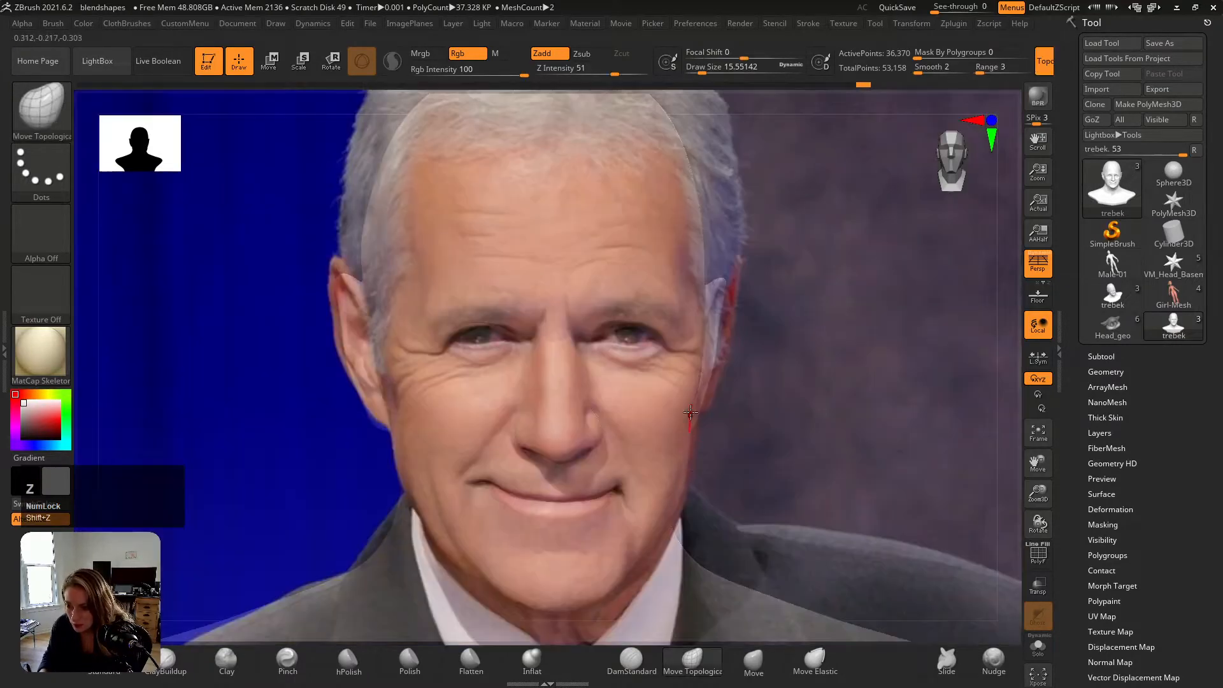
Step: Fit the cheek and jaw outline to the portrait overlay with Move Topological at draw sizes about 65 and 77
drag(684, 469, 689, 617)
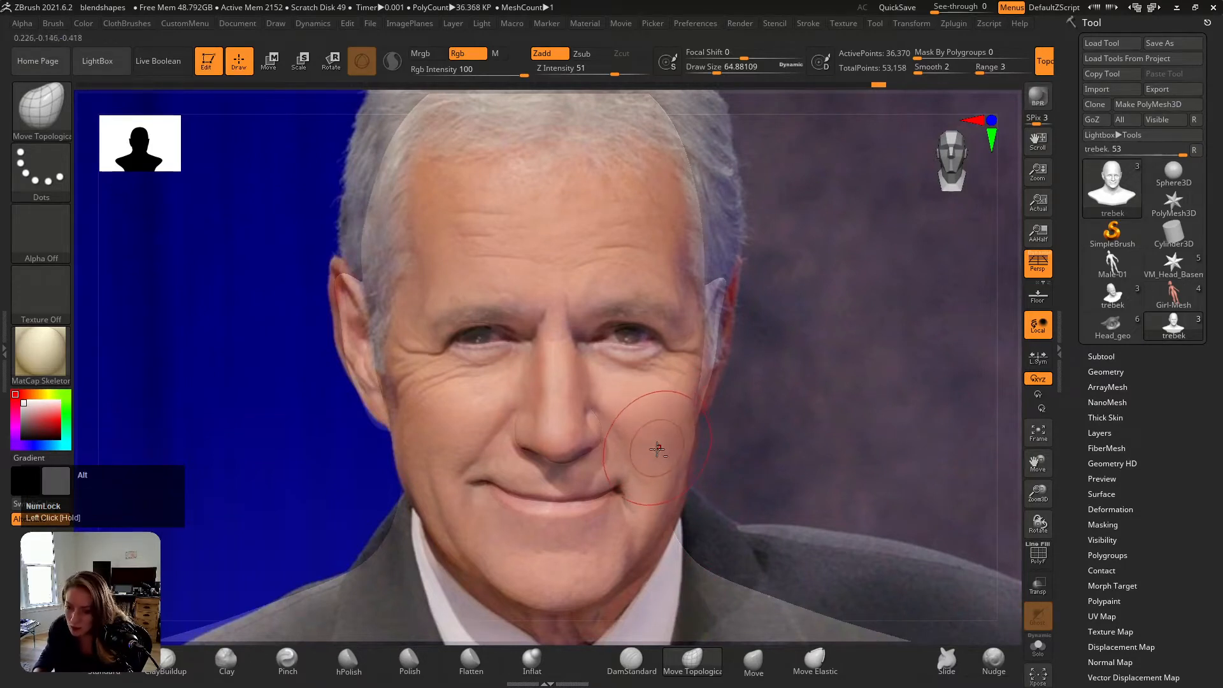
alt+right_drag(656, 447, 660, 437)
key(v)
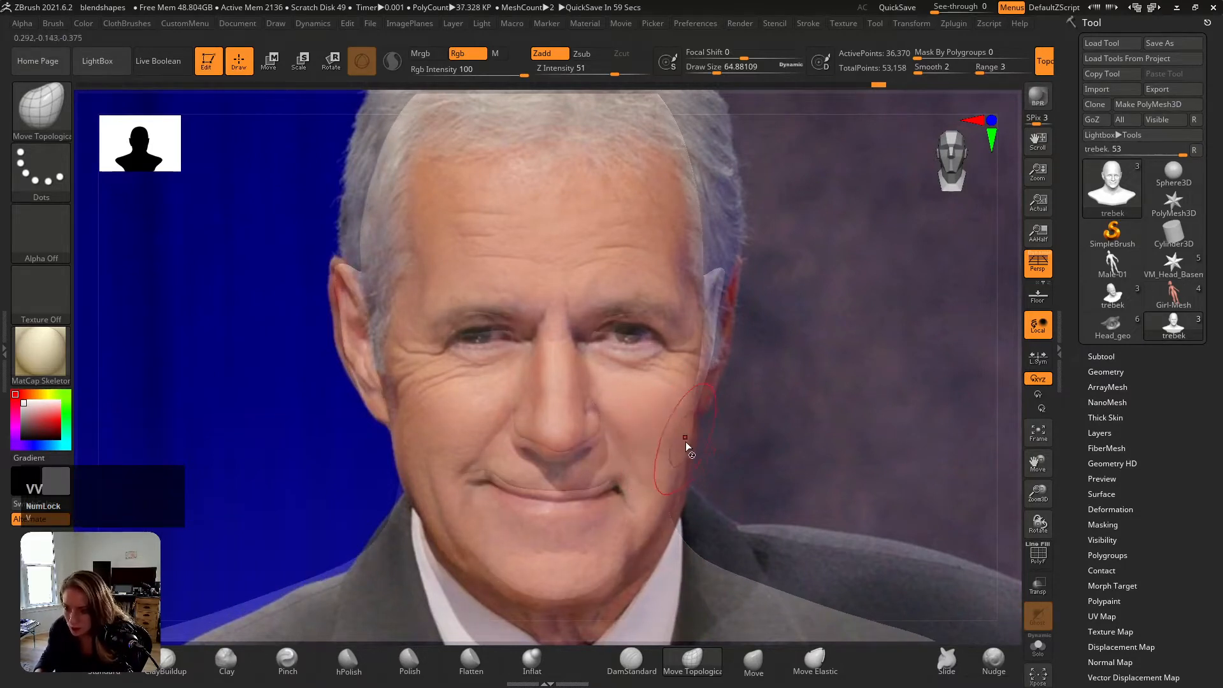
key(w)
key(s)
drag(681, 471, 684, 470)
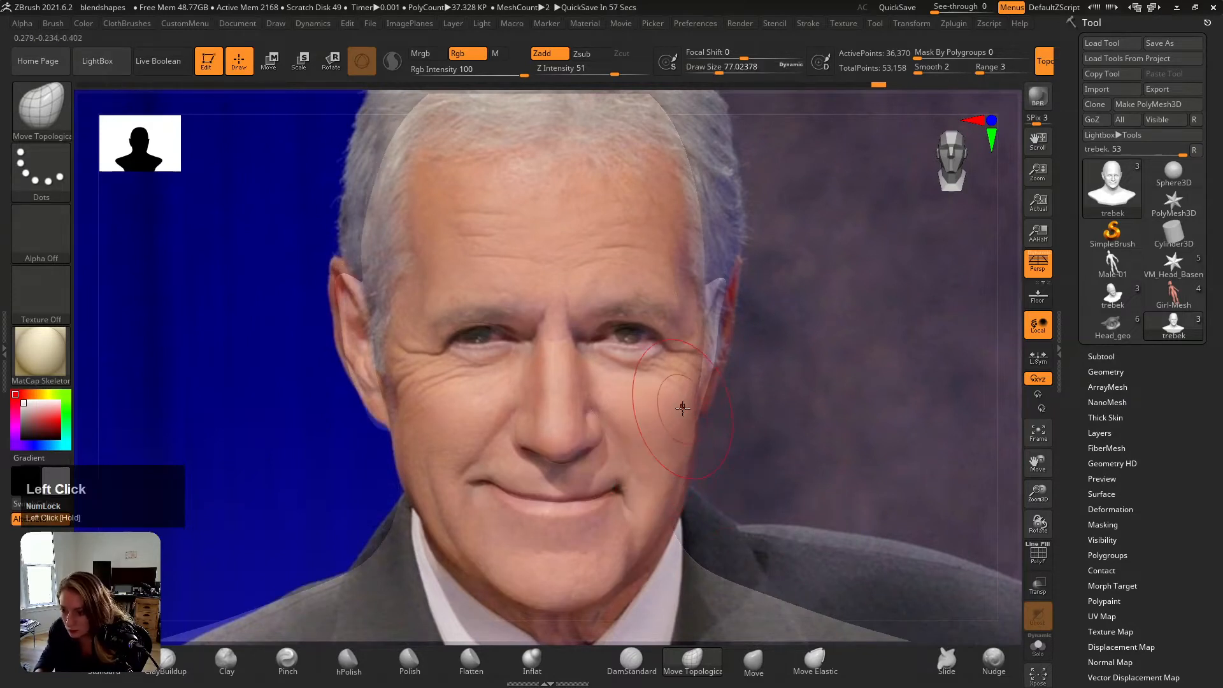
drag(698, 391, 696, 376)
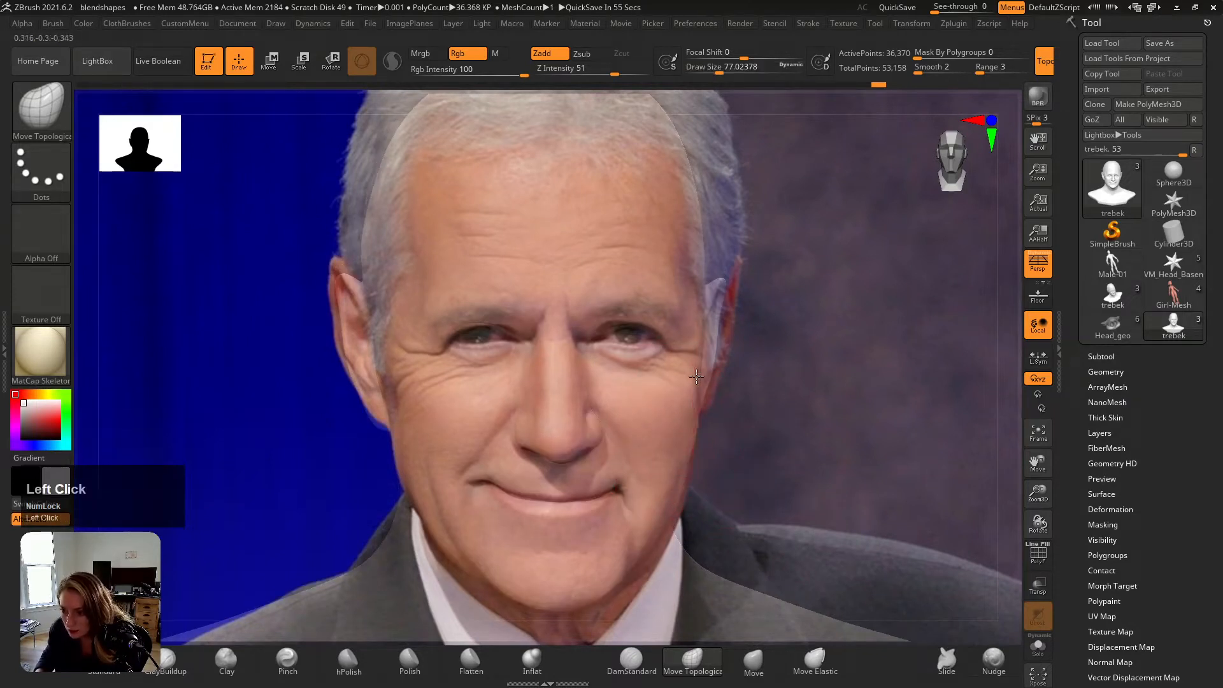
Step: Compare the cheek and jaw outline with the portrait overlay and select the Move Topological brush
key(shift+z)
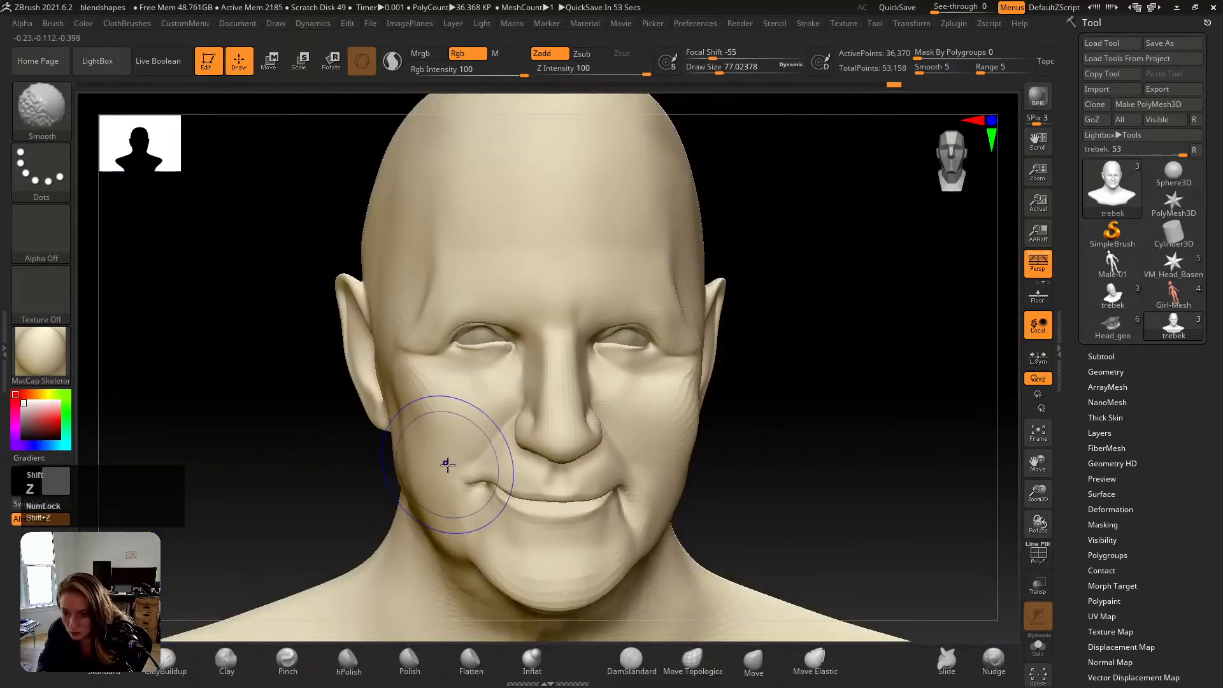
key(shift+z)
key(b)
key(m)
key(t)
key(shift+z)
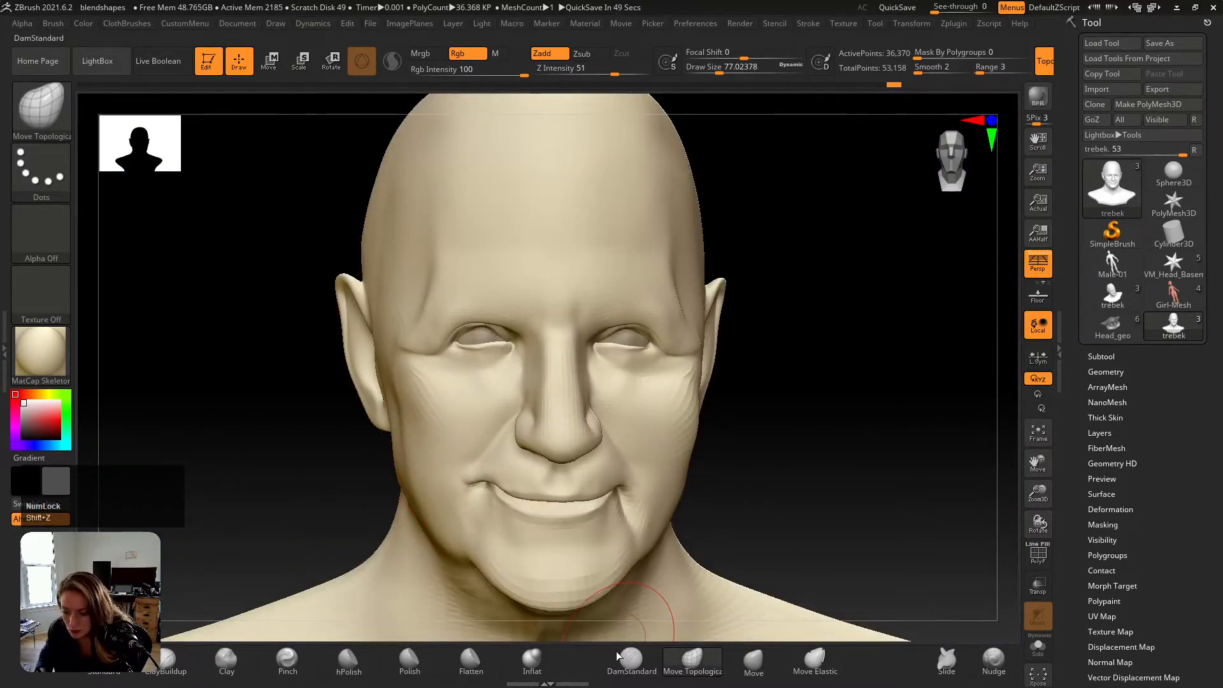
Step: Build up the head's right cheek beside the mouth with Clay strokes at draw size about 49
click(226, 660)
key(s)
drag(441, 446, 425, 446)
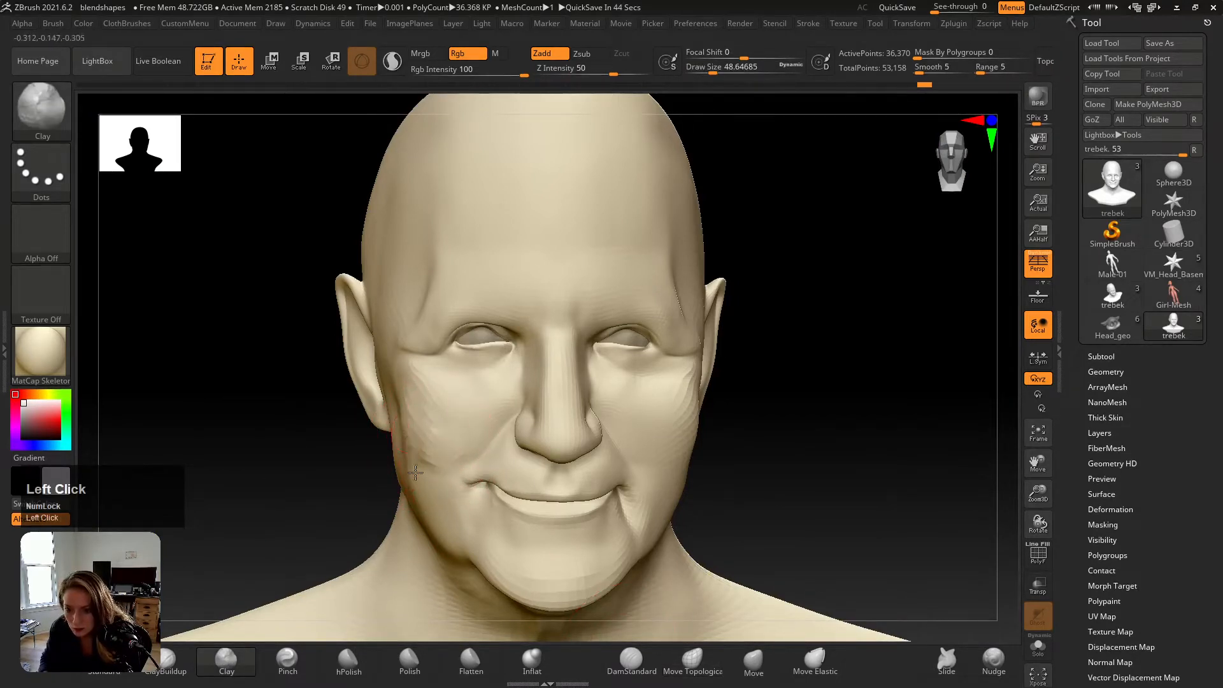
right_drag(404, 407, 408, 423)
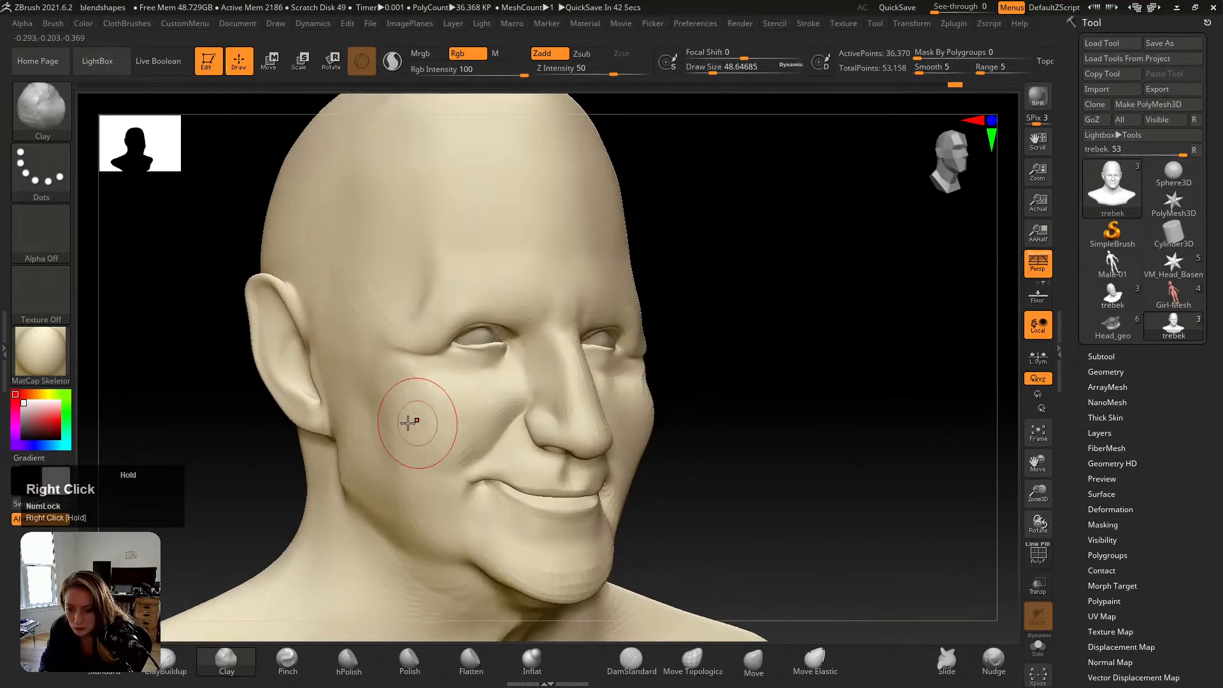
mouse_move(408, 423)
mouse_down()
mouse_move(385, 431)
mouse_move(371, 407)
mouse_move(383, 429)
mouse_move(406, 427)
mouse_move(431, 472)
mouse_up()
key(v)
key(v)
right_drag(418, 464, 418, 477)
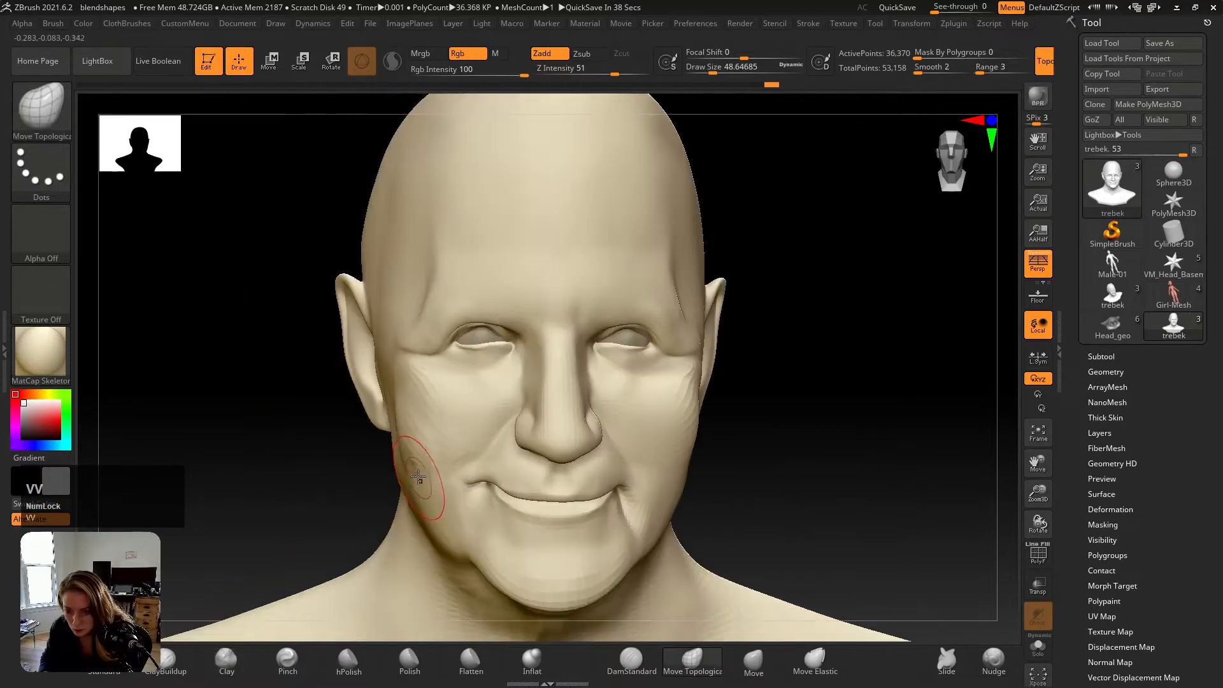
Step: Try to reshape the right cheek with Move Topological against the portrait overlay, and undo the last stroke
mouse_move(415, 444)
mouse_down()
mouse_move(431, 410)
mouse_move(452, 406)
mouse_up()
key(shift+z)
key(shift+z)
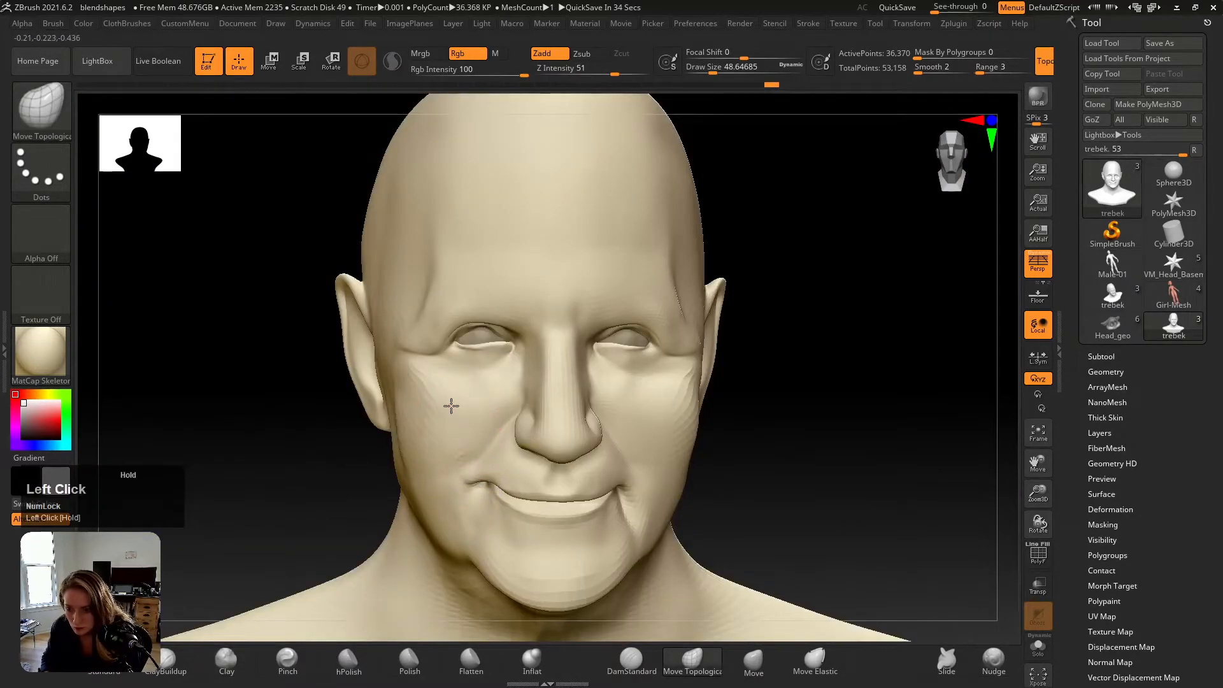
click(226, 660)
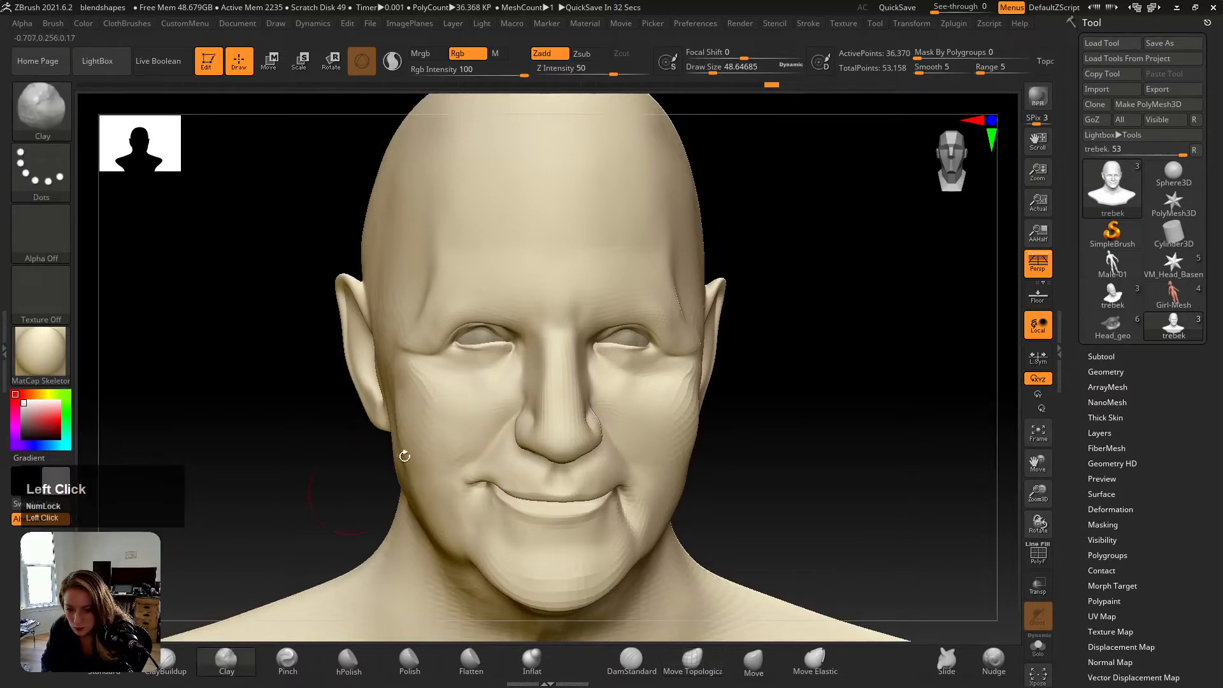
key(ctrl+z)
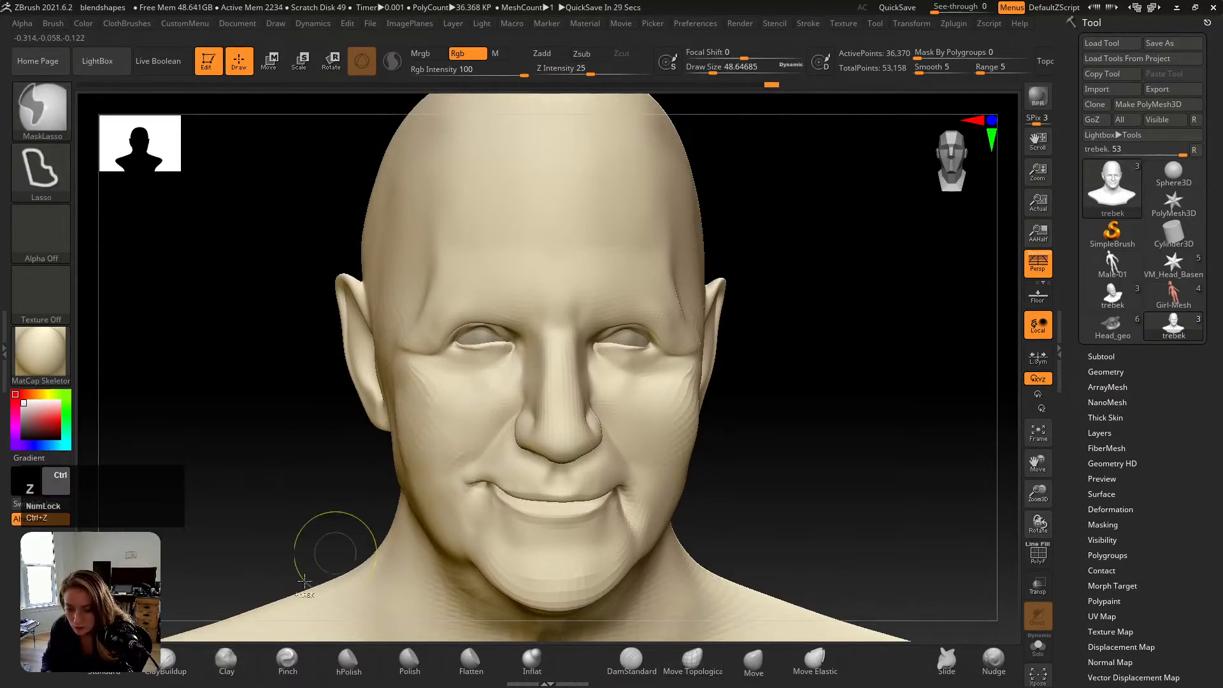
Step: Add volume to the right cheek with the Standard brush at draw size about 39 and smooth it
click(130, 671)
key(s)
mouse_move(446, 414)
mouse_down()
mouse_move(450, 399)
mouse_move(486, 409)
mouse_move(472, 396)
mouse_up()
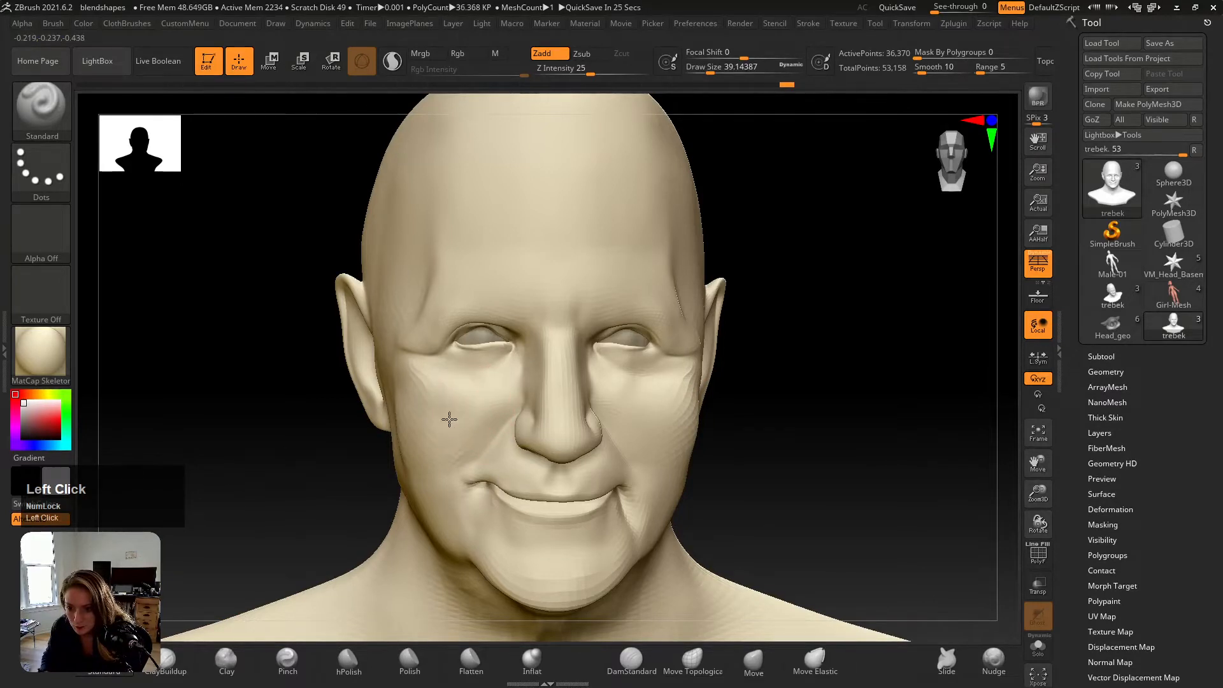
shift+drag(437, 401, 472, 417)
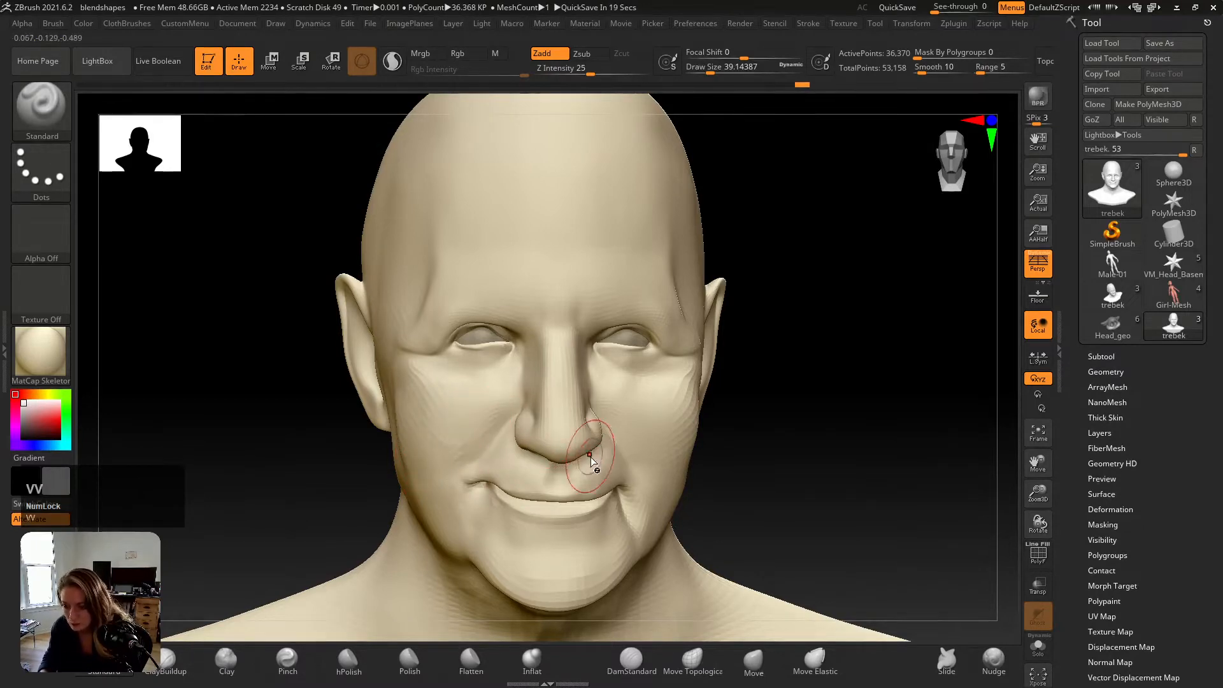
Step: Compare the cheeks, smile creases and jaw outline with the portrait overlay from the front
key(shift+z)
key(shift+z)
key(shift+z)
key(shift+z)
key(shift+z)
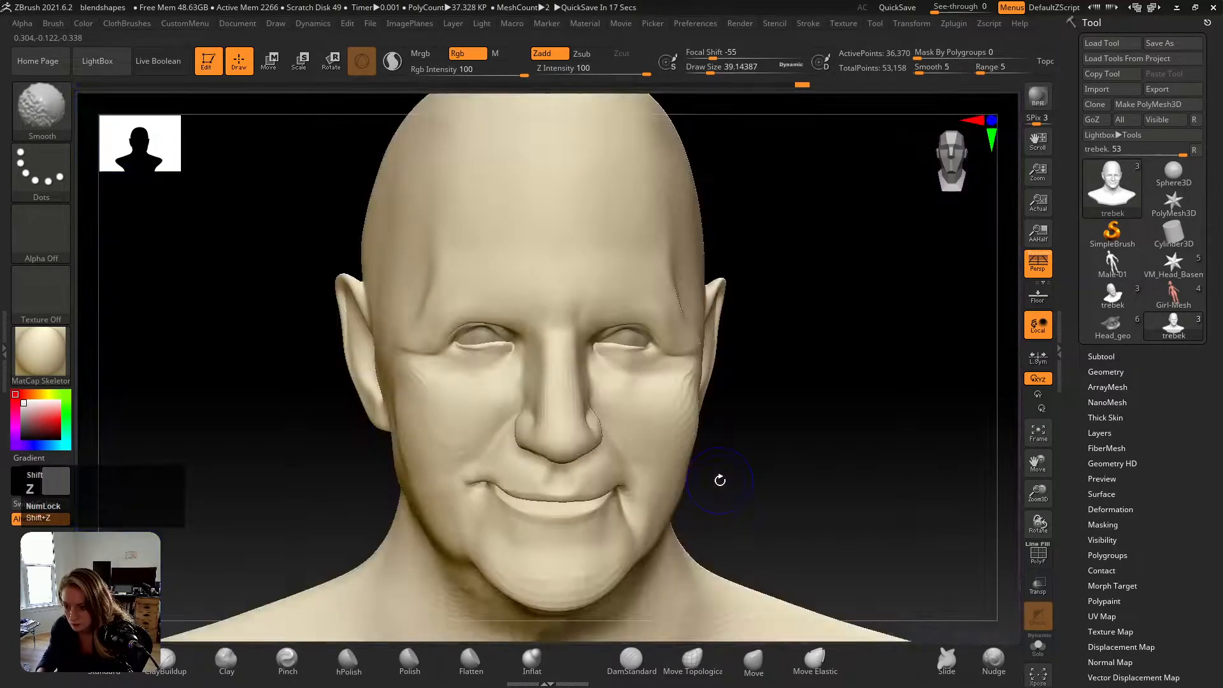
key(shift+z)
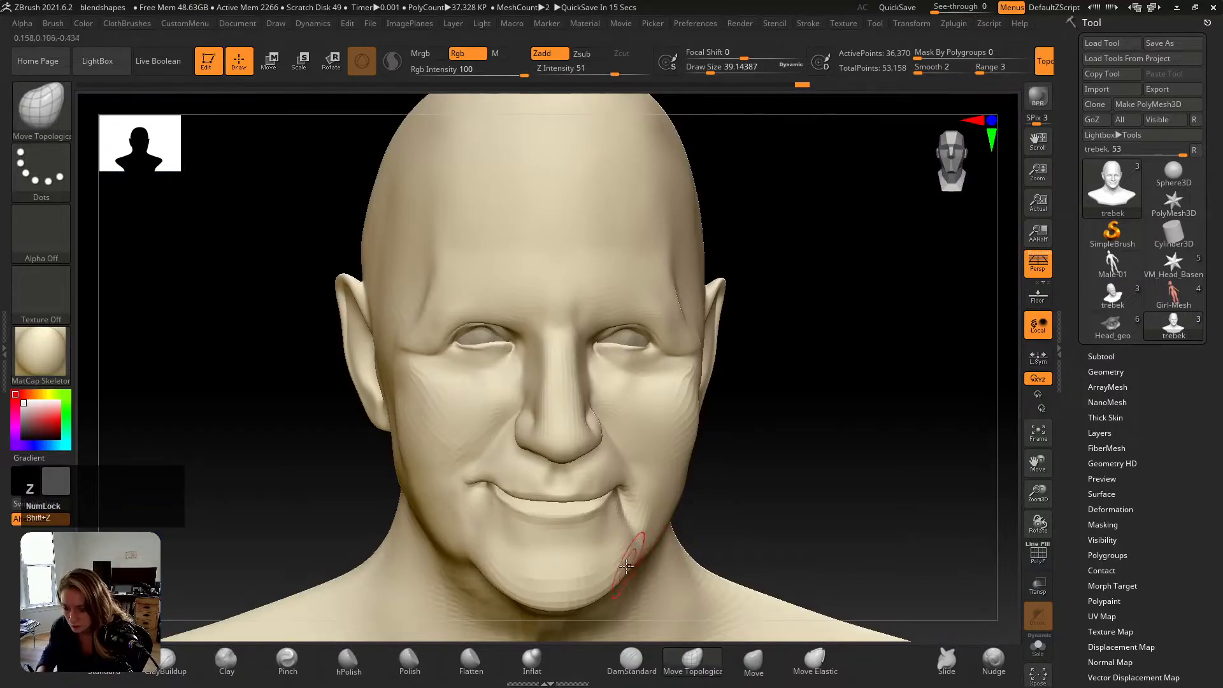
key(shift+z)
key(shift+z)
Step: Build up the right jawline towards the chin from below with Clay strokes at draw size about 27
mouse_move(502, 534)
alt+right_down()
mouse_move(518, 490)
mouse_move(510, 457)
mouse_move(549, 420)
alt+right_up()
click(226, 663)
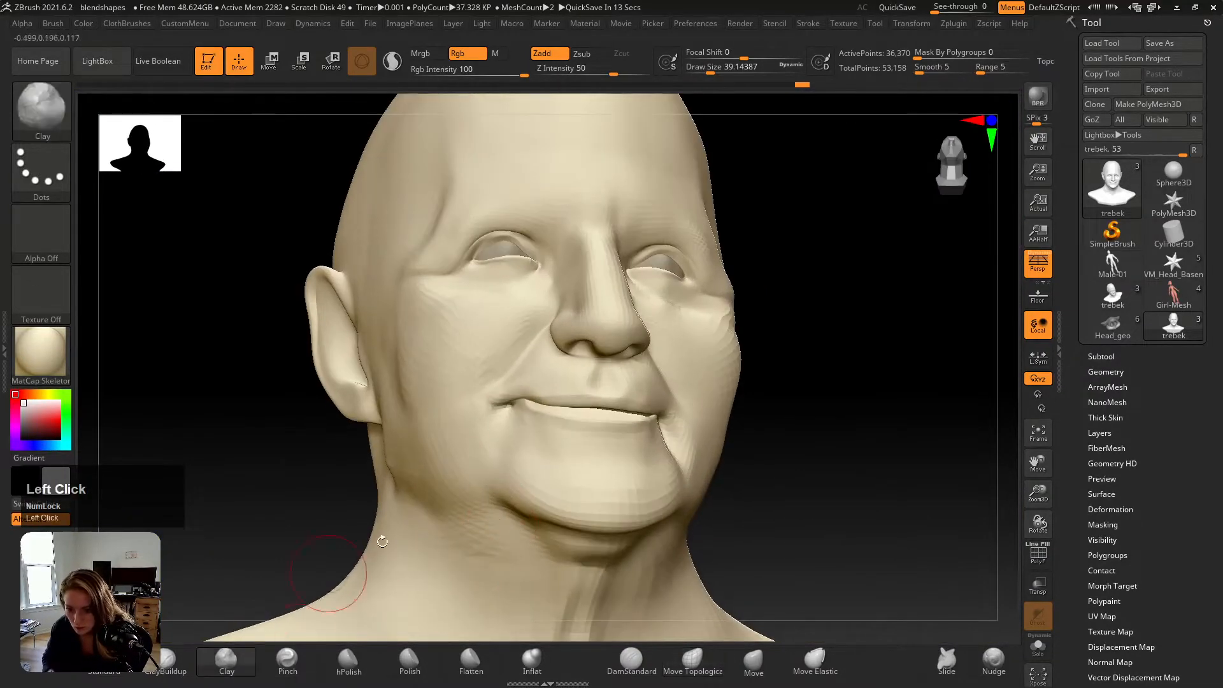
key(s)
drag(463, 513, 508, 517)
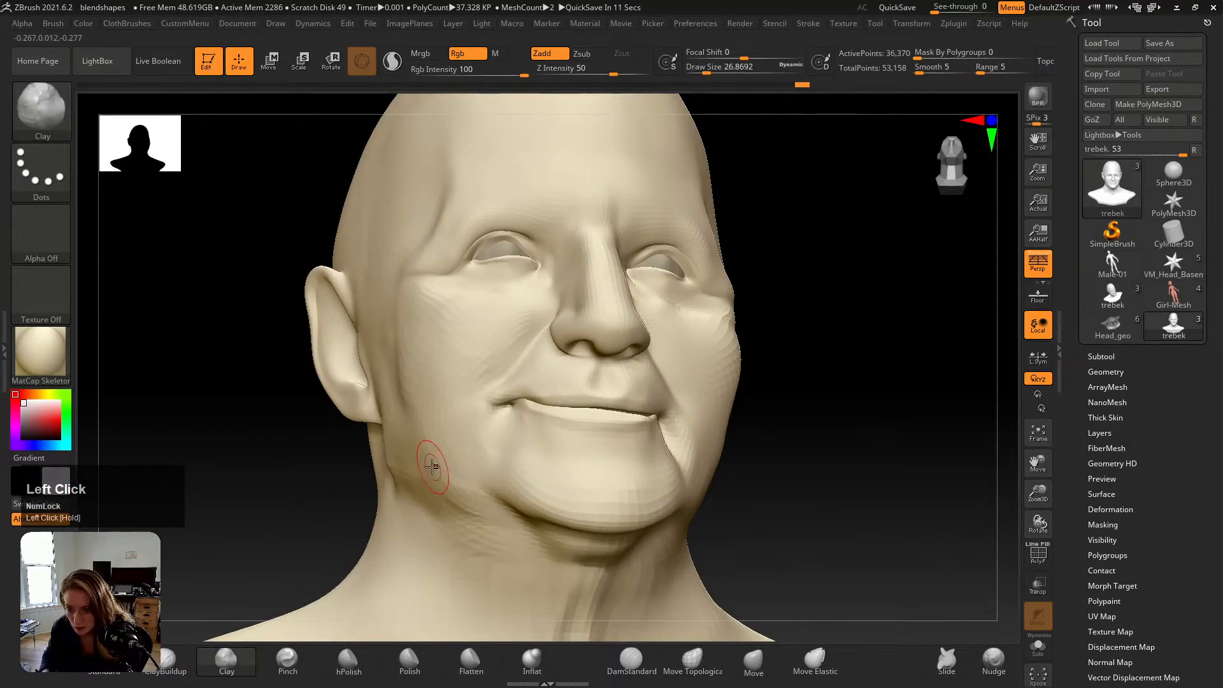
drag(432, 466, 505, 525)
key(v)
key(v)
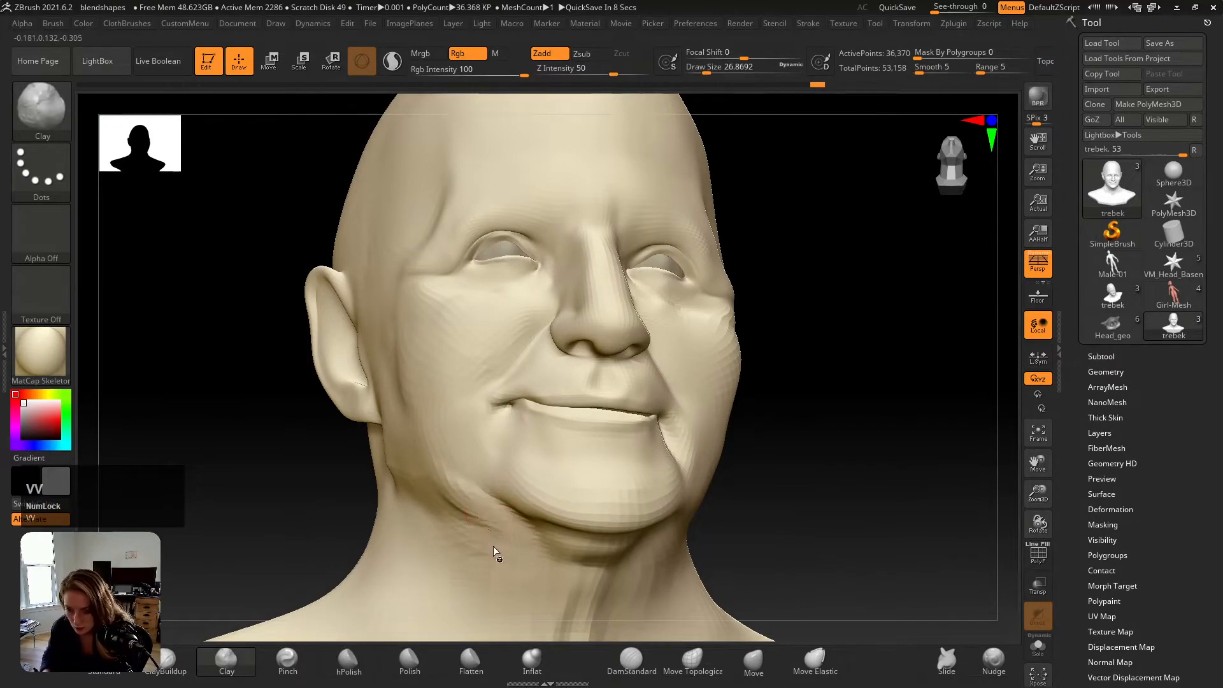
Step: Try to reshape the right jawline with Move Topological after checking it against the portrait overlay
key(shift+z)
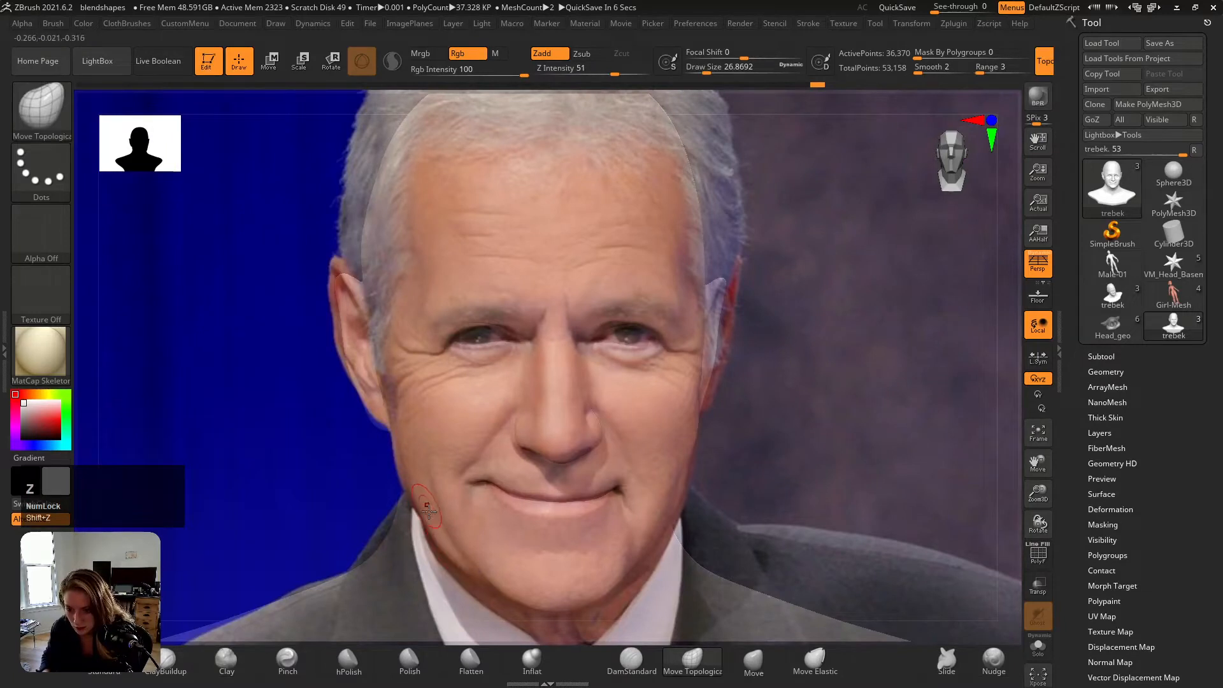
key(shift+z)
right_drag(431, 514, 437, 511)
drag(414, 508, 435, 537)
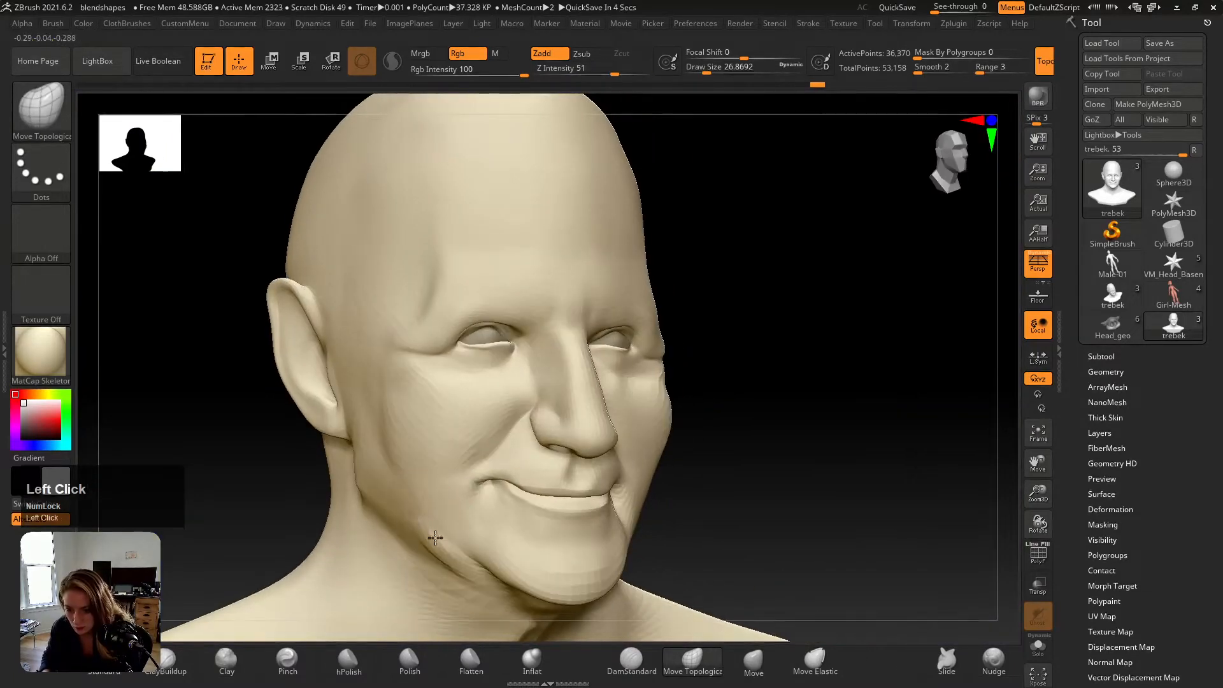
key(ctrl+z)
Step: Fill the right jawline near the chin with Clay strokes and smooth the transition into the lower cheek
click(227, 661)
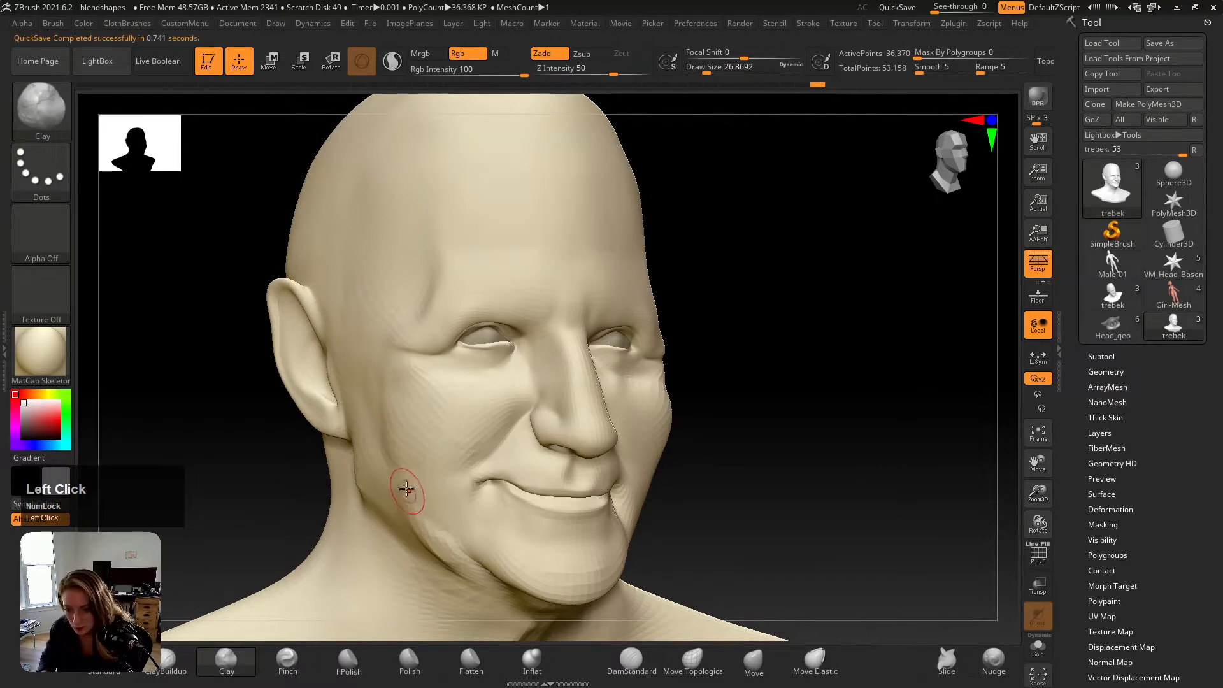
drag(458, 555, 485, 577)
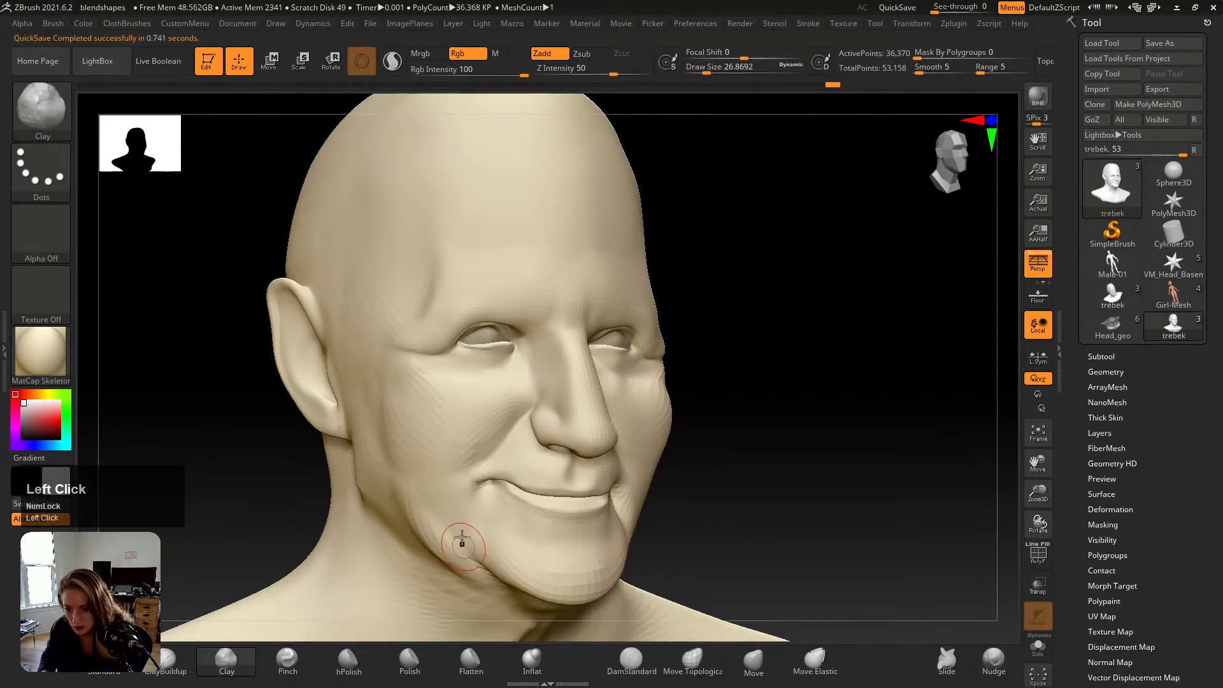
right_drag(462, 542, 453, 495)
mouse_move(449, 532)
shift+mouse_down()
mouse_move(497, 584)
mouse_move(447, 548)
shift+mouse_up()
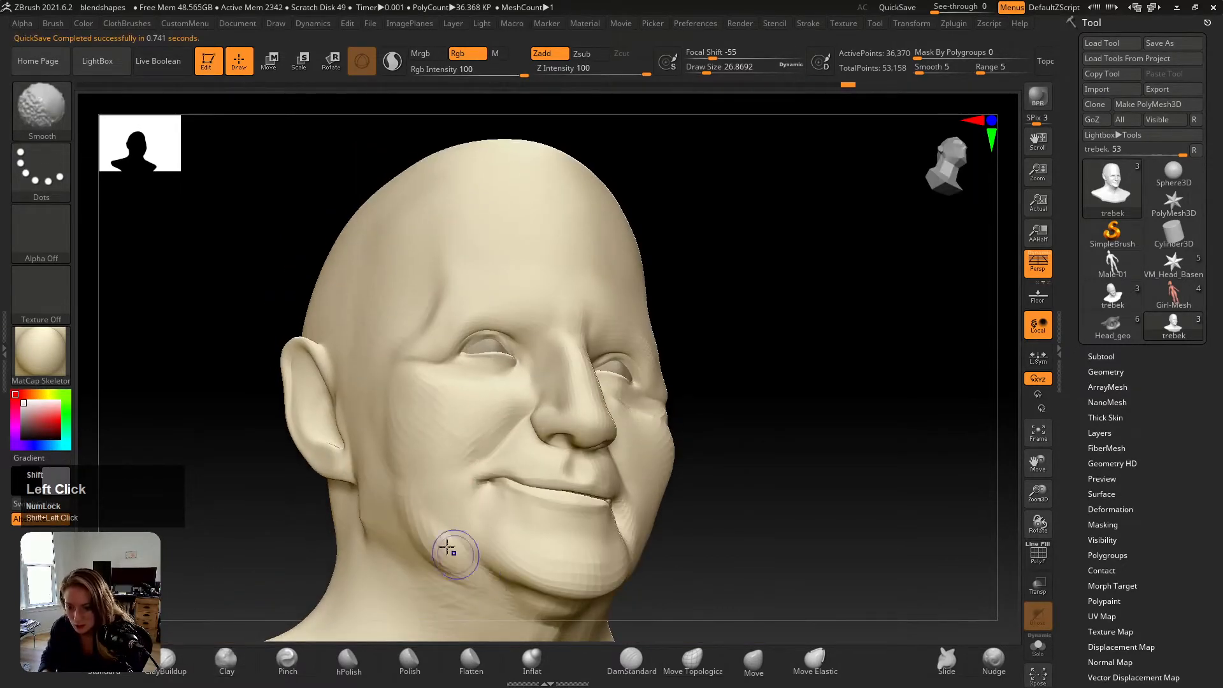
shift+drag(411, 510, 442, 538)
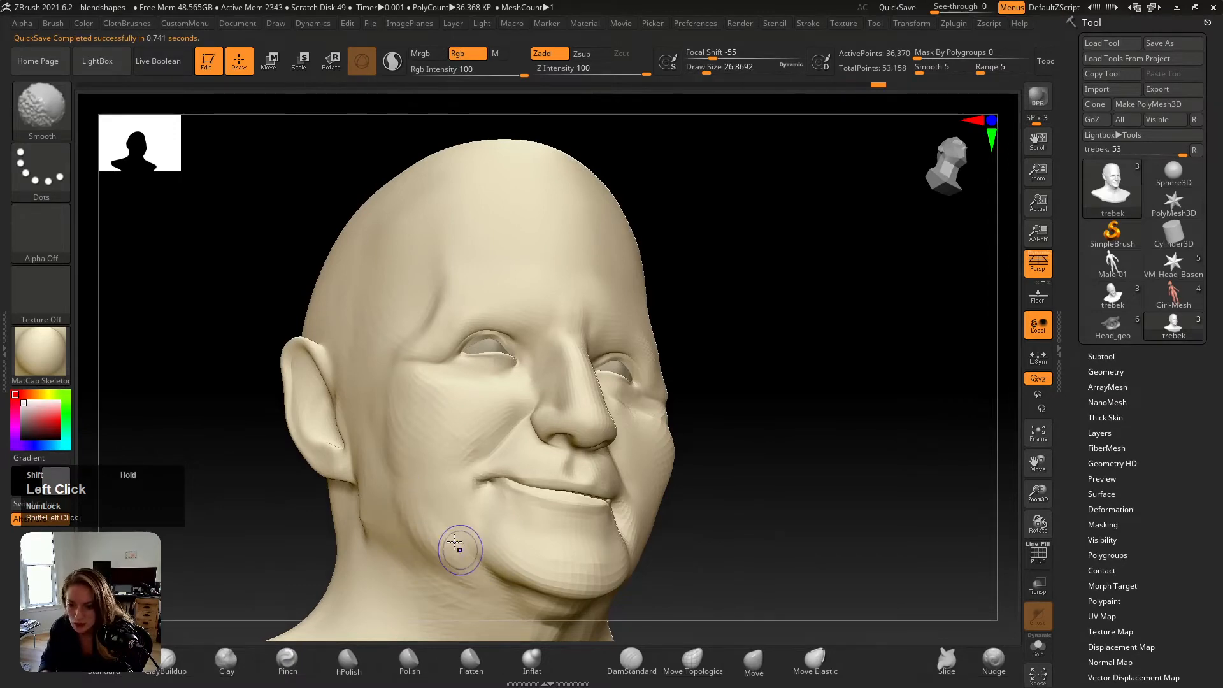
Step: Extend the Clay buildup along the right jaw to the chin and blend it into the cheek with Smooth
mouse_move(414, 519)
right_down()
mouse_move(404, 555)
mouse_move(423, 491)
right_up()
drag(406, 510, 391, 477)
drag(459, 557, 473, 575)
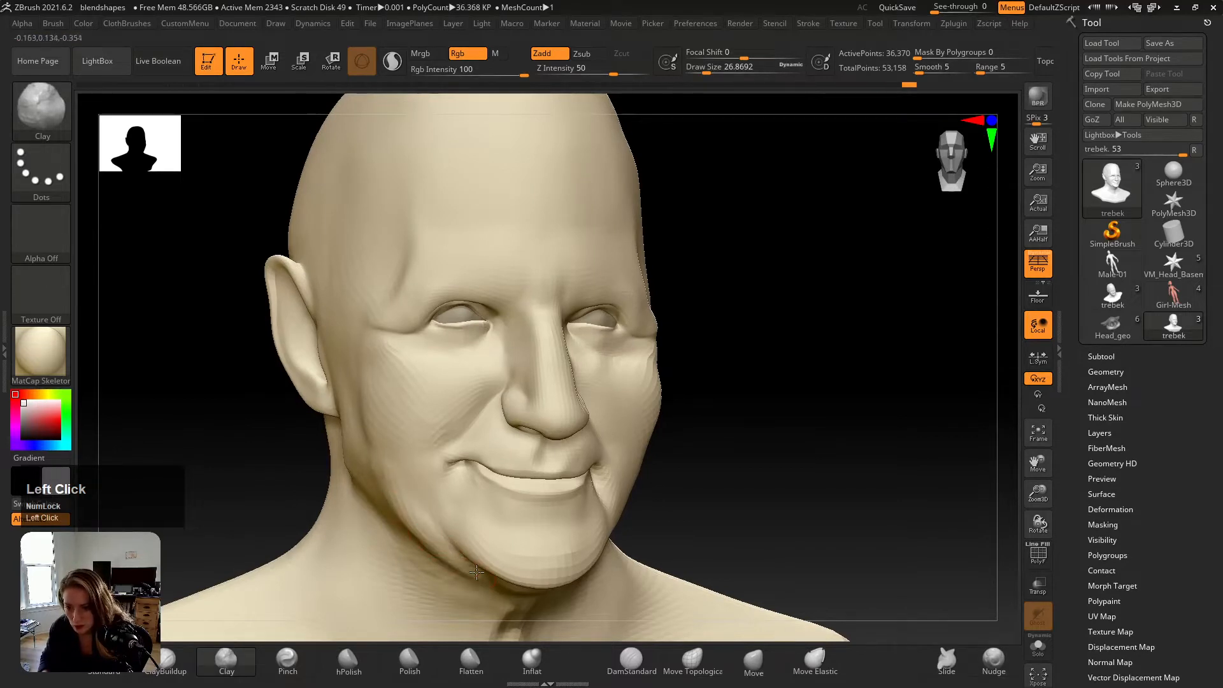
right_drag(470, 570, 451, 539)
shift+drag(450, 540, 484, 586)
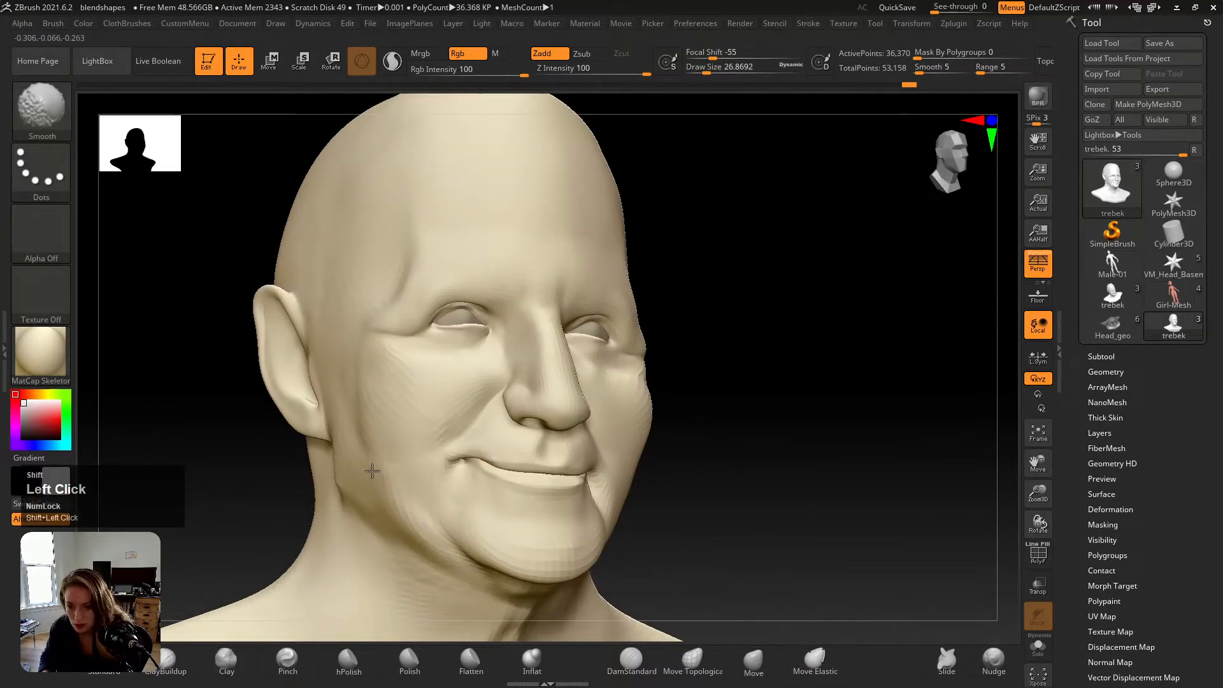
mouse_move(372, 471)
shift+mouse_down()
mouse_move(406, 498)
mouse_move(412, 457)
mouse_move(430, 456)
shift+mouse_up()
Step: Check the refined jaw and cheek outline against the portrait overlay from the front
key(v)
key(v)
right_drag(477, 401, 553, 433)
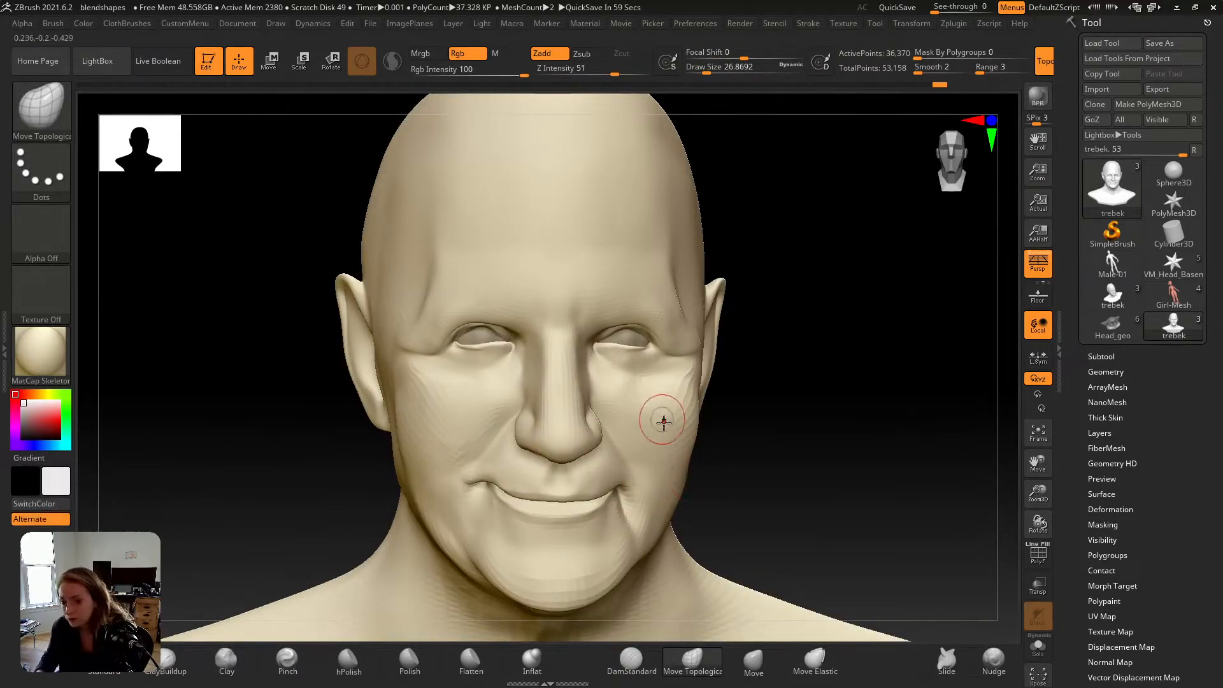
key(shift+z)
key(shift+z)
key(shift+z)
key(shift+z)
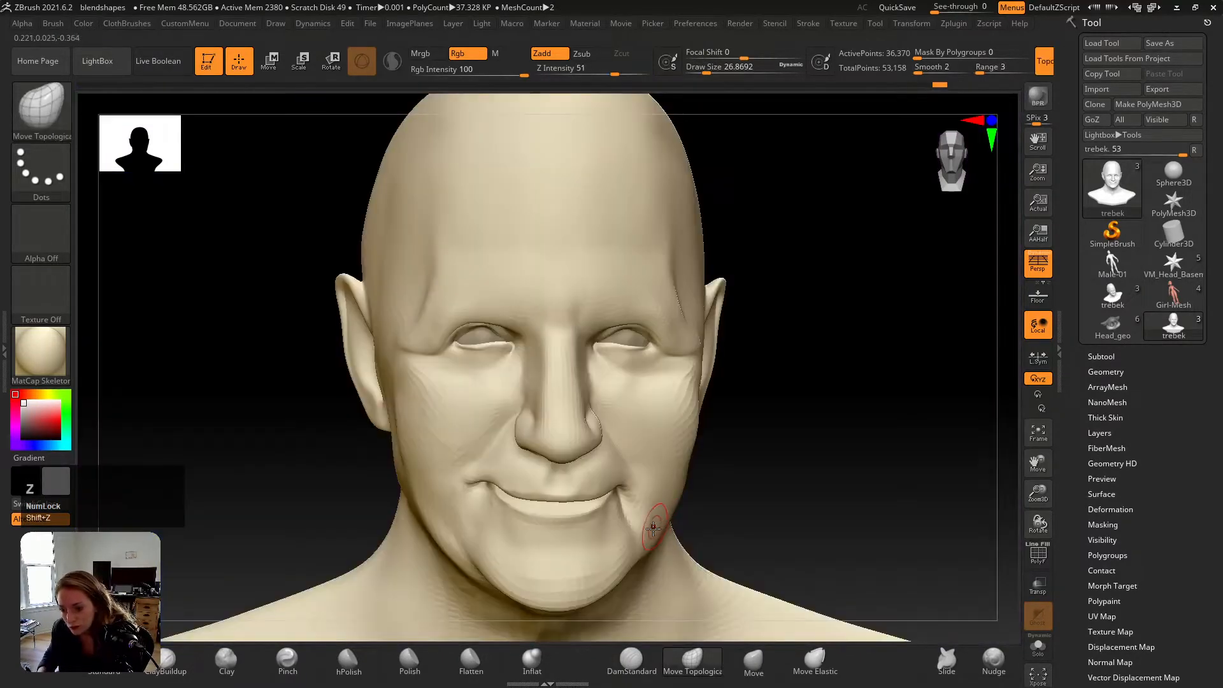
Step: Build up the left jaw below the mouth corner with Clay strokes in place of a Move Topological adjustment
drag(653, 528, 660, 504)
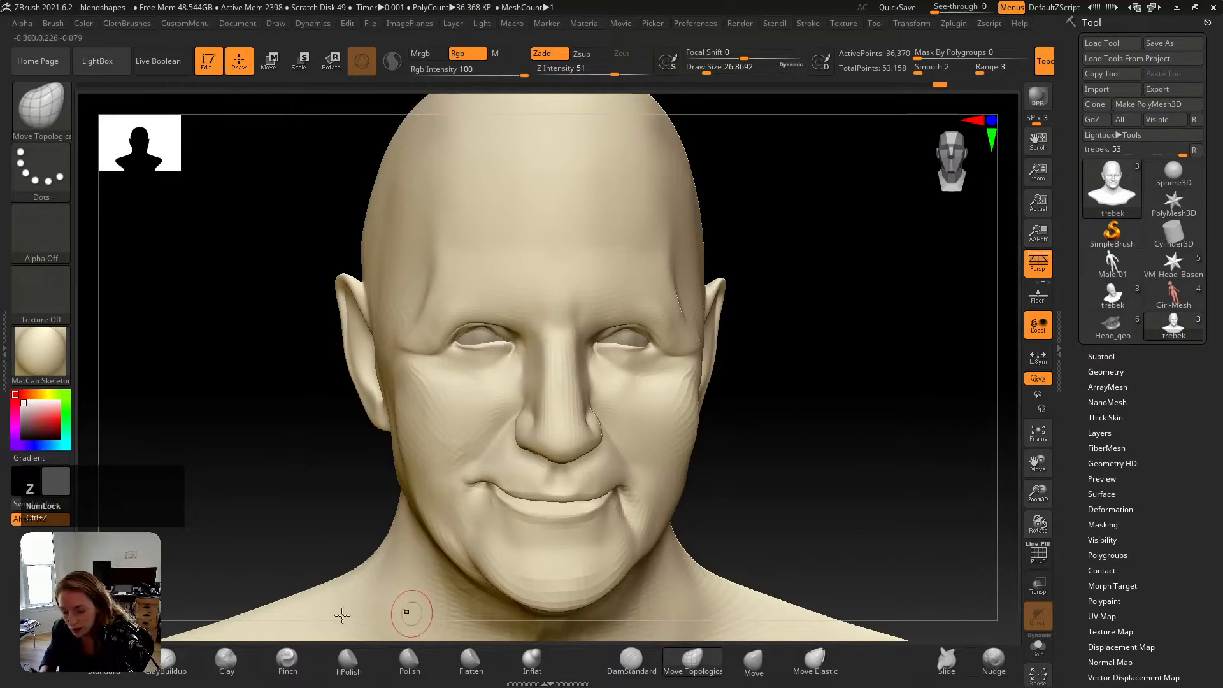
click(237, 662)
right_drag(704, 527, 669, 527)
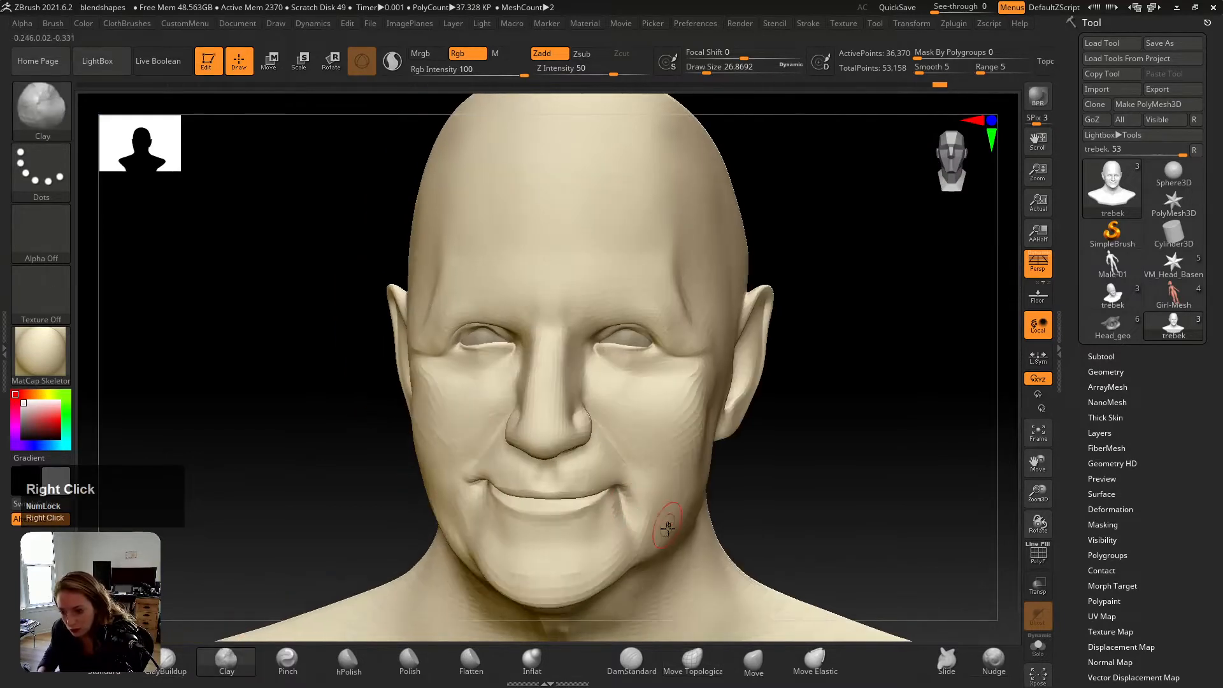
mouse_move(664, 533)
mouse_down()
mouse_move(666, 500)
mouse_move(648, 535)
mouse_move(661, 480)
mouse_move(666, 526)
mouse_move(634, 546)
mouse_move(639, 511)
mouse_up()
right_drag(655, 517, 683, 508)
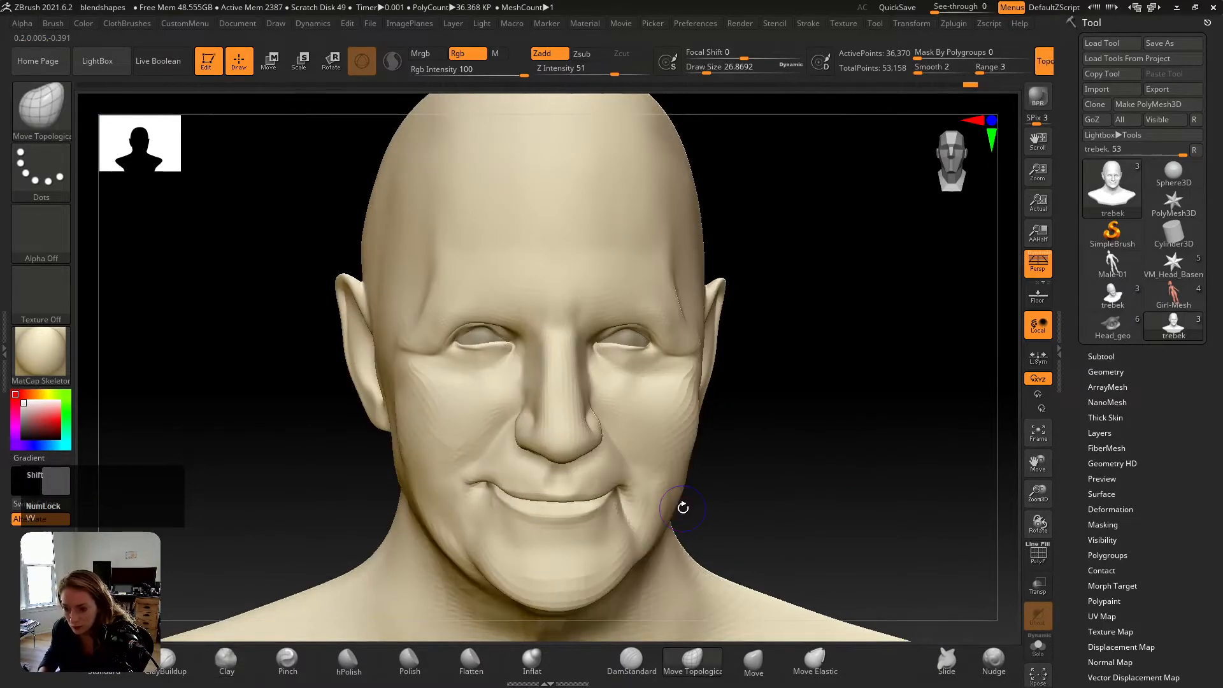
Step: Compare the left jaw with the portrait overlay, then refine the lower cheek there with Clay and Smooth strokes
key(shift+z)
key(shift+z)
key(shift+z)
key(shift+z)
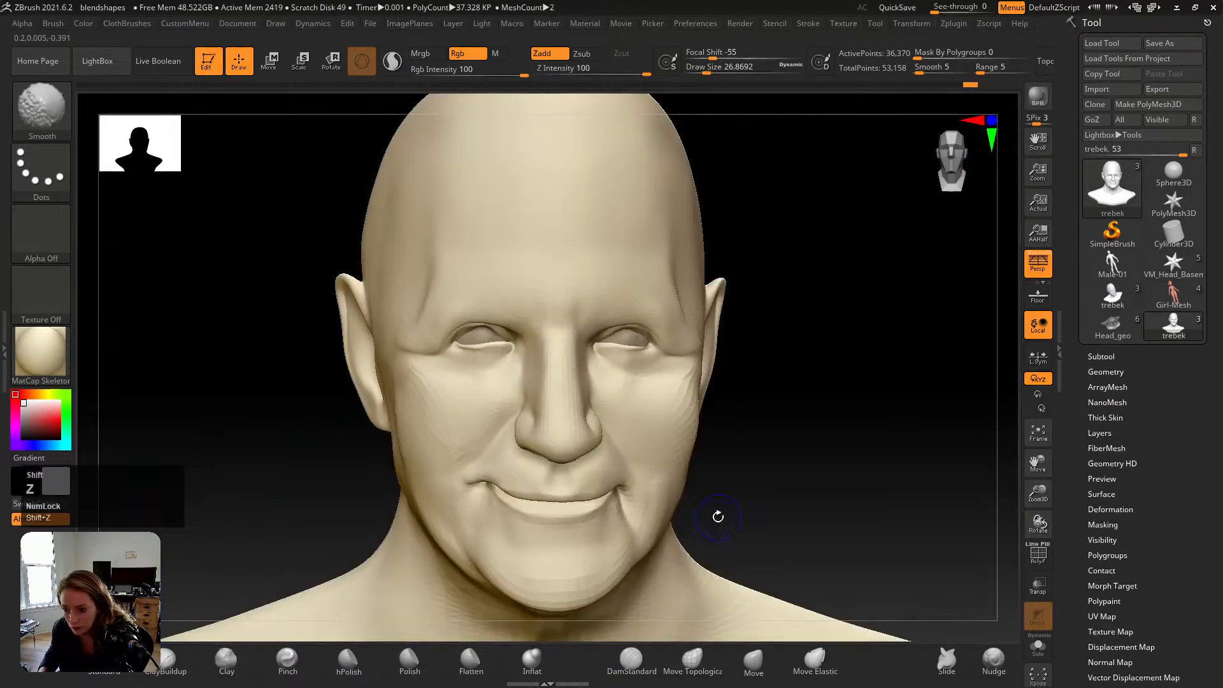
click(228, 660)
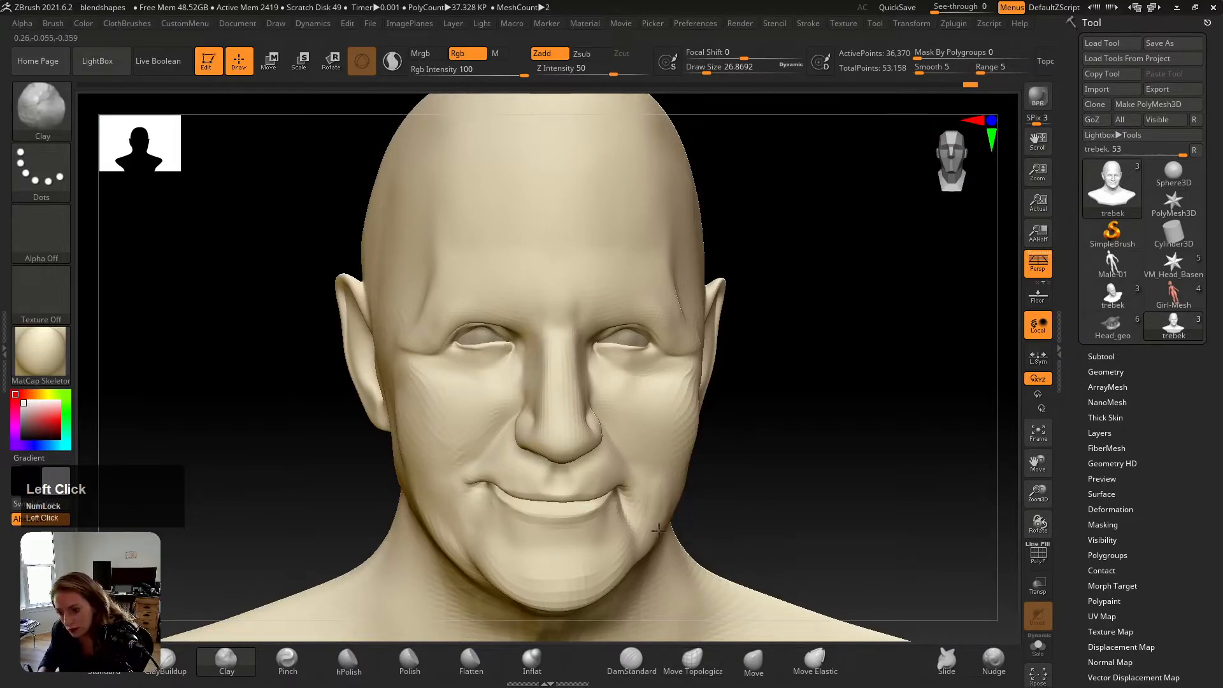
drag(662, 506, 655, 514)
right_drag(655, 514, 577, 511)
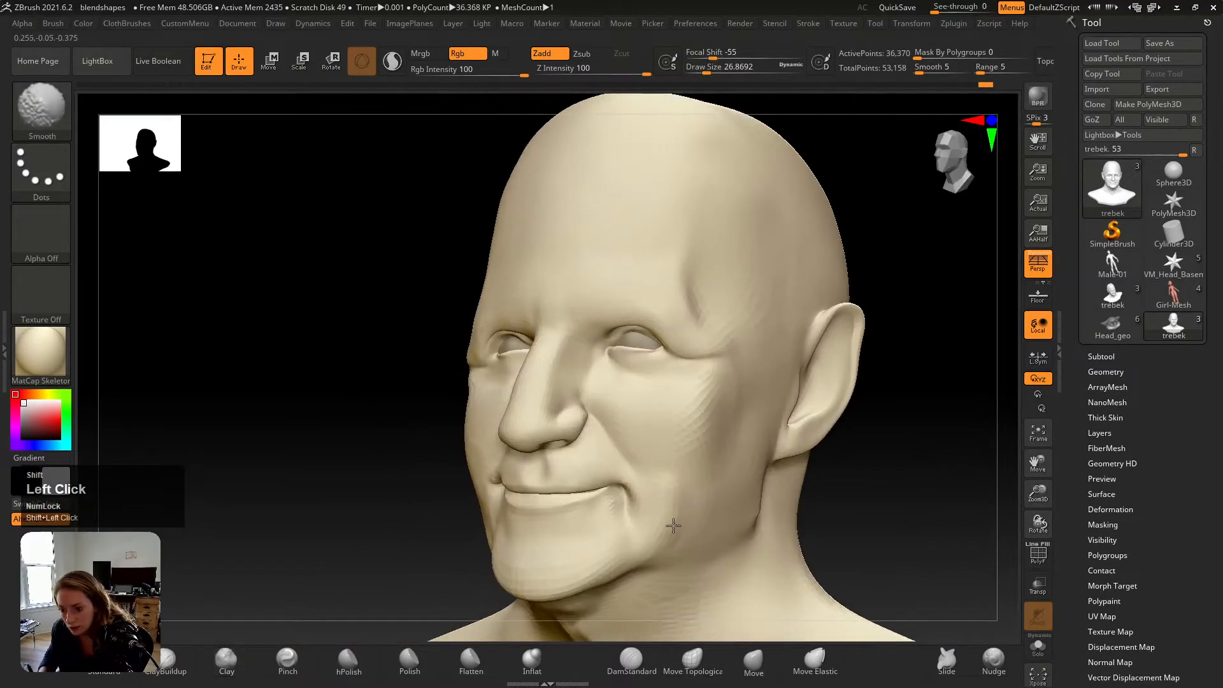
shift+drag(674, 527, 649, 493)
Step: Inspect the head in profile, set the draw size to about 68, and switch to the trebek_ref.psd reference photos in Photoshop
mouse_move(650, 494)
right_down()
mouse_move(555, 494)
mouse_move(653, 502)
mouse_move(647, 491)
right_up()
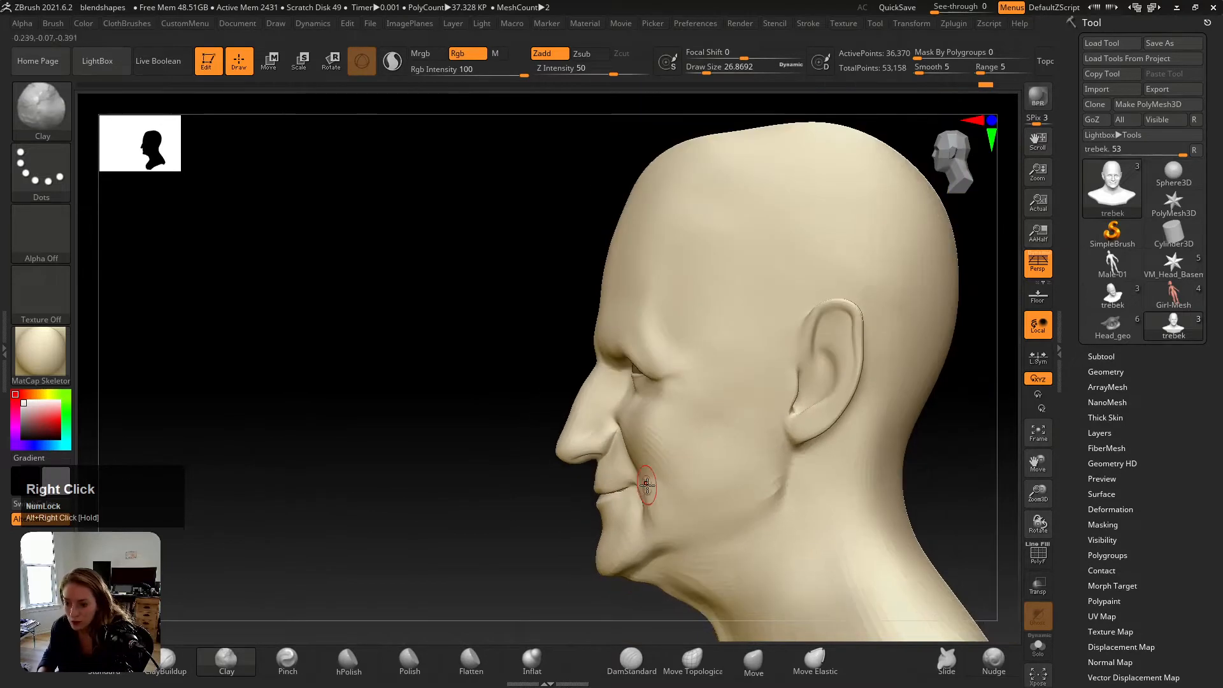
key(s)
drag(647, 484, 660, 484)
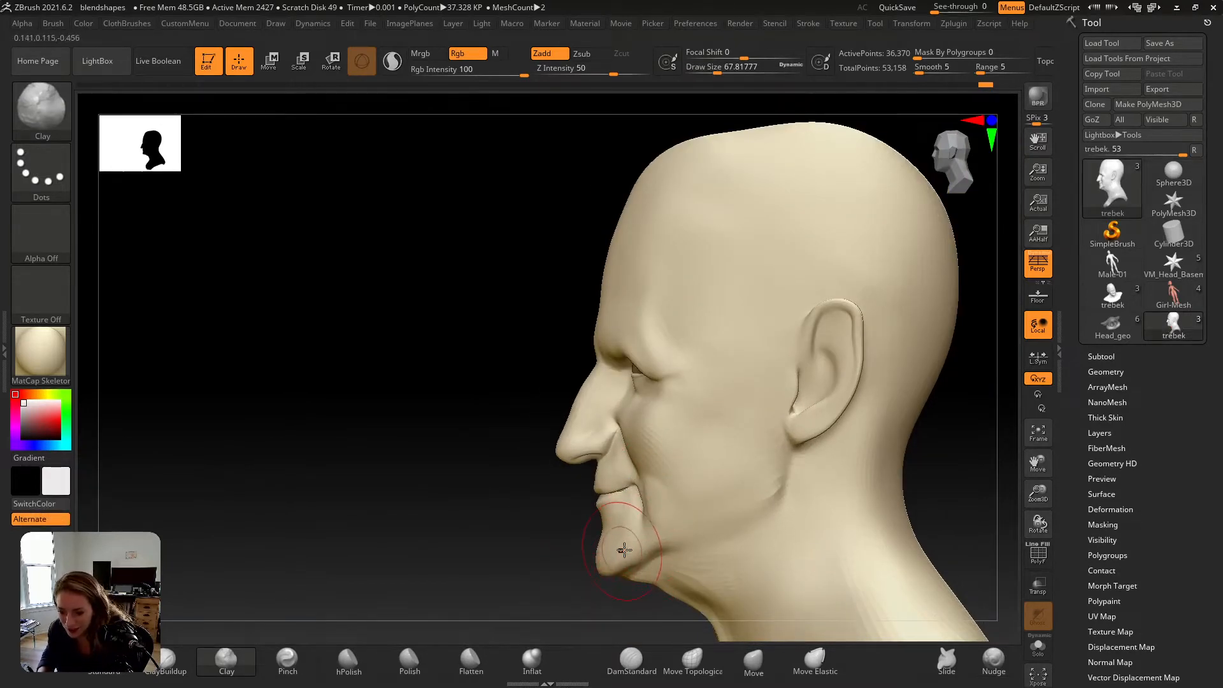
key(alt+Tab)
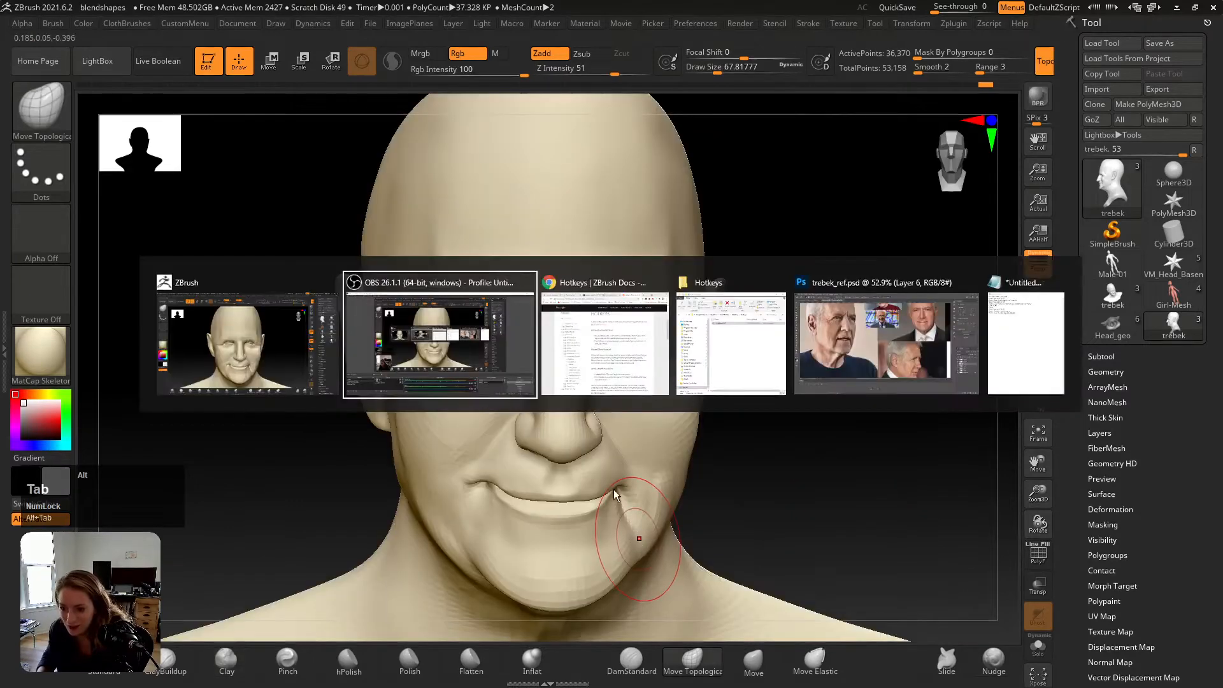
alt+click(828, 344)
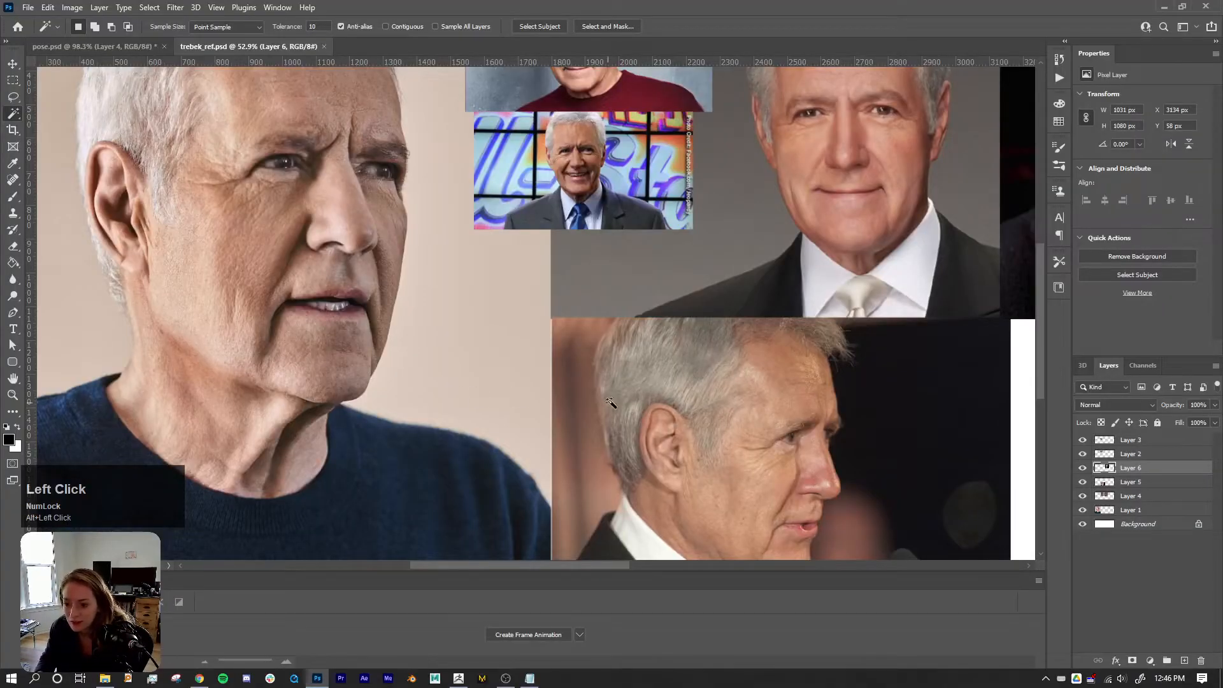
Step: Examine the chin and jaw in the profile photo, and return to ZBrush with the head in profile
drag(673, 409, 670, 310)
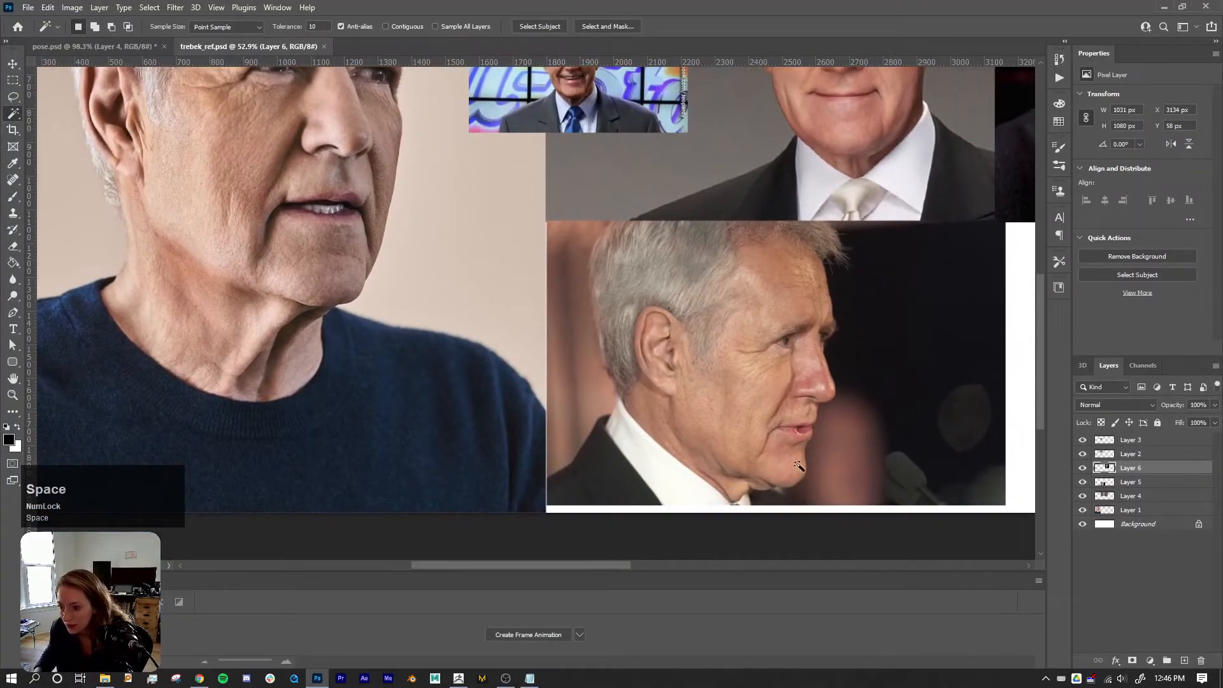
key(alt+Tab)
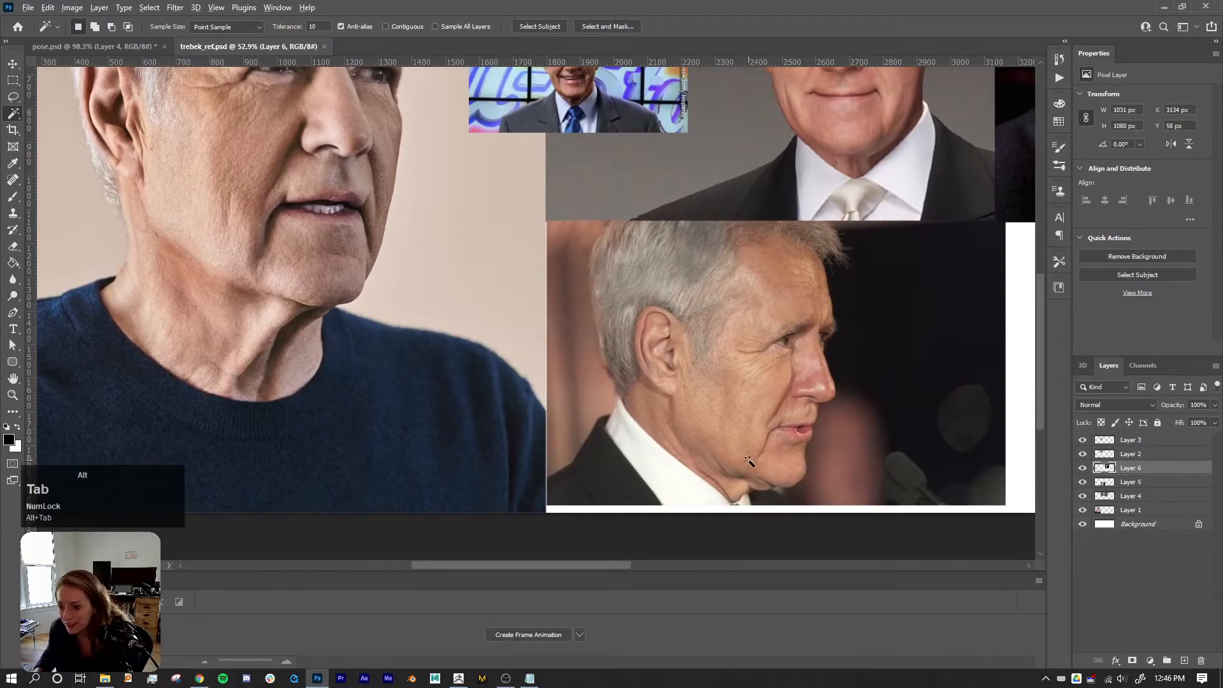
mouse_move(560, 395)
shift+right_down()
mouse_move(525, 499)
mouse_move(532, 445)
mouse_move(590, 473)
mouse_move(601, 593)
shift+right_up()
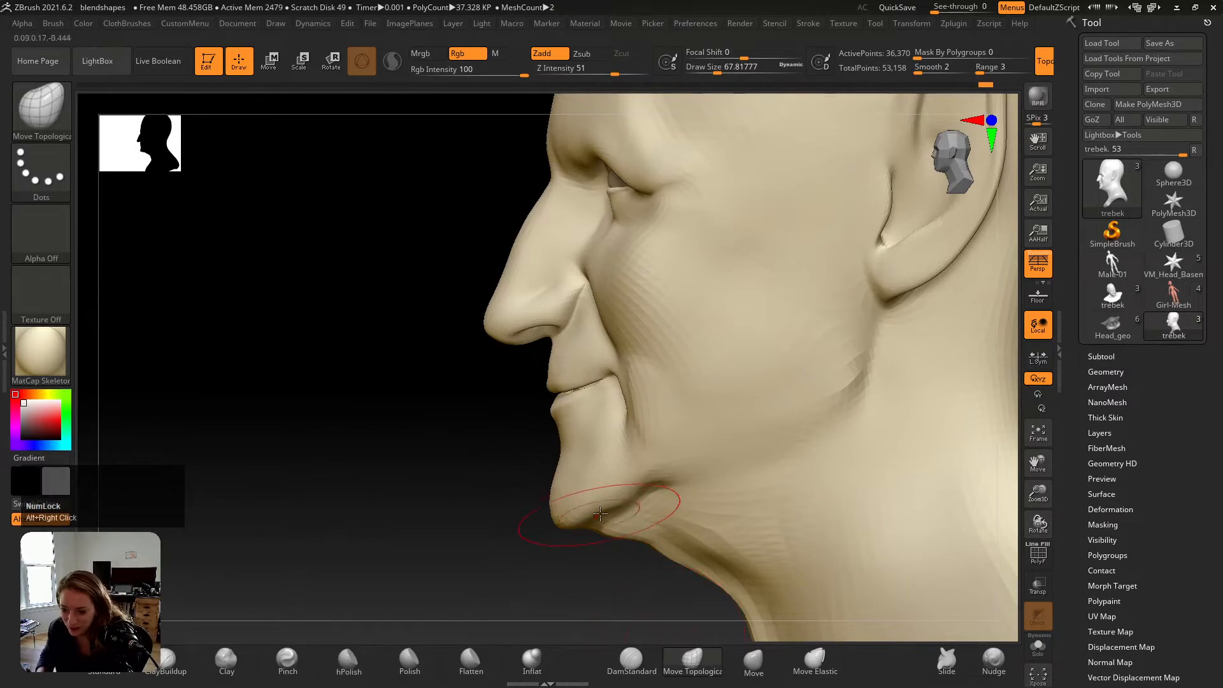
Step: Try to pull the chin forward in profile with Move Topological, reducing the draw size to about 56 and then 35
mouse_move(600, 513)
mouse_down()
mouse_move(624, 527)
mouse_move(553, 499)
mouse_up()
key(ctrl+z)
key(s)
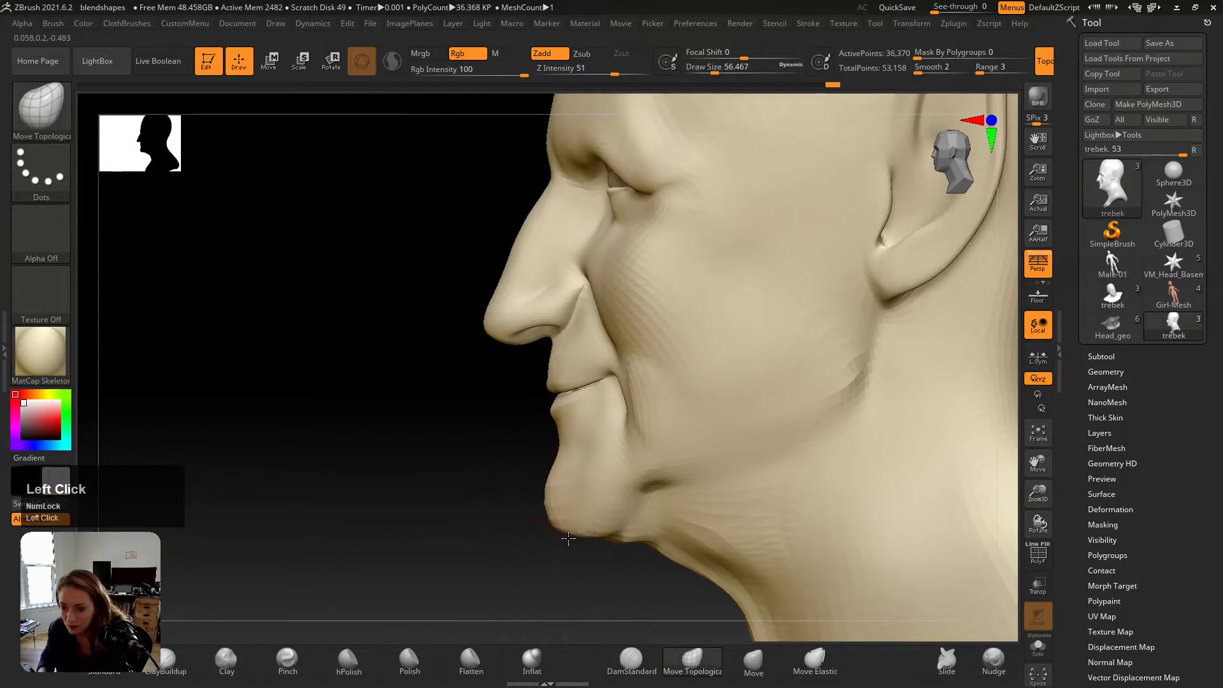
key(alt+Tab)
key(alt+Tab)
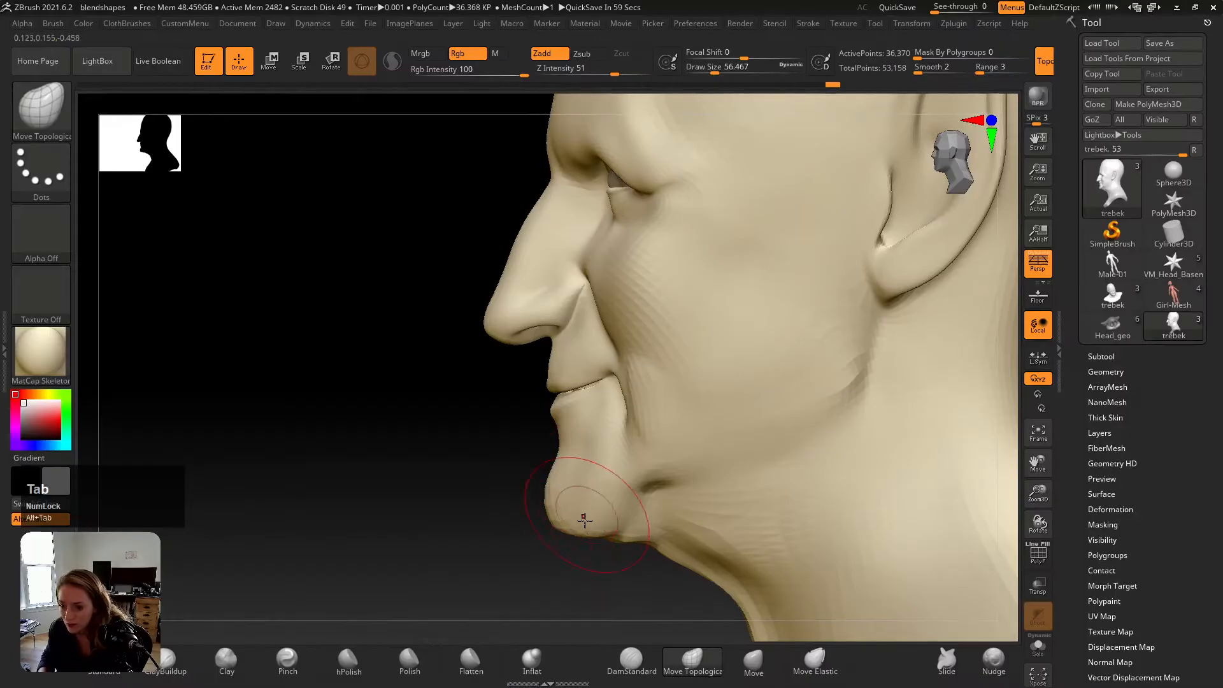
key(s)
drag(555, 528, 550, 526)
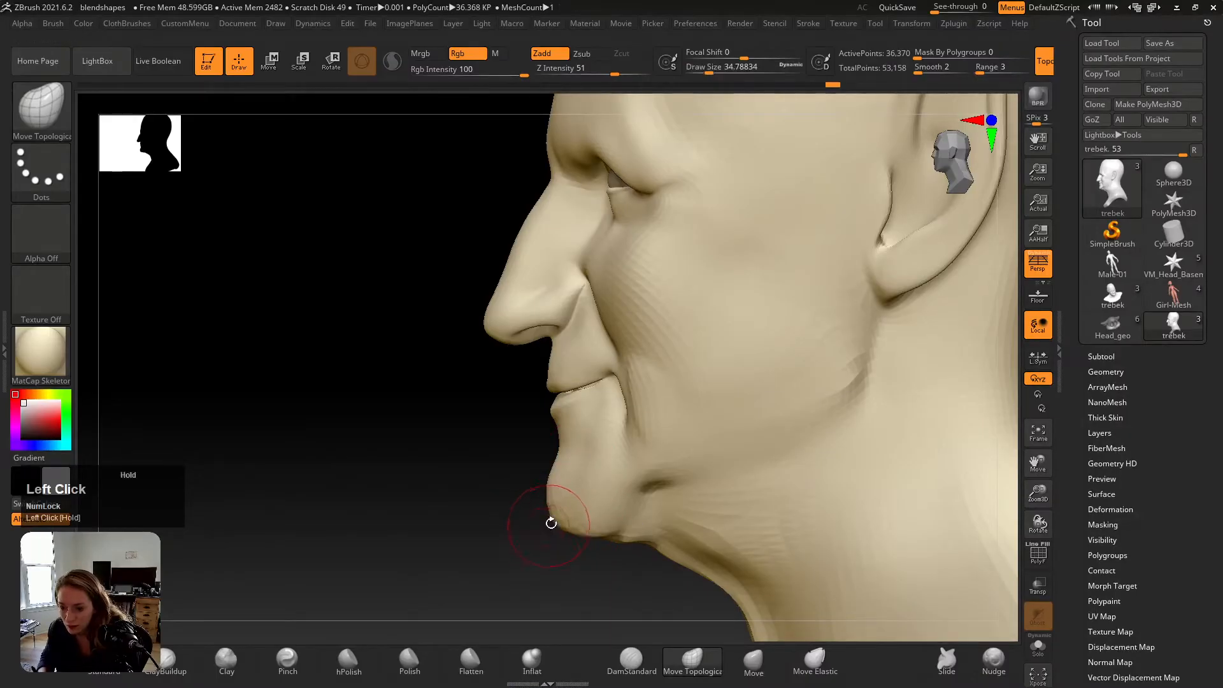
right_drag(557, 518, 641, 483)
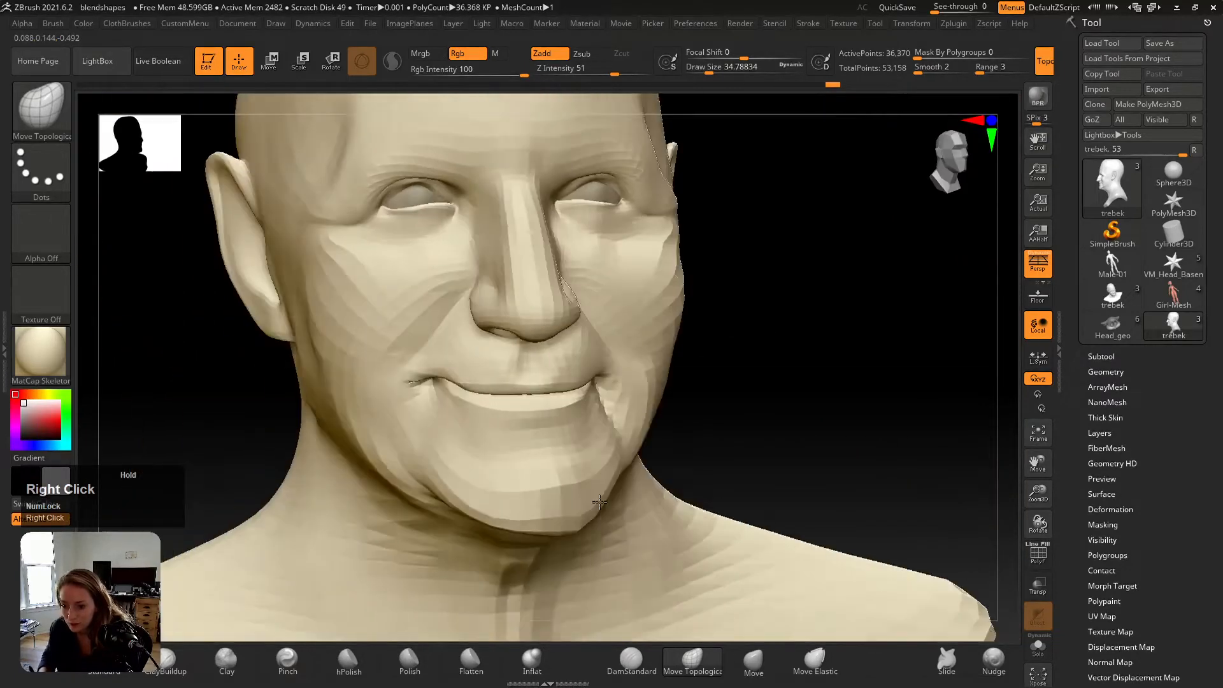
key(ctrl+z)
key(ctrl+z)
key(ctrl+z)
key(ctrl+z)
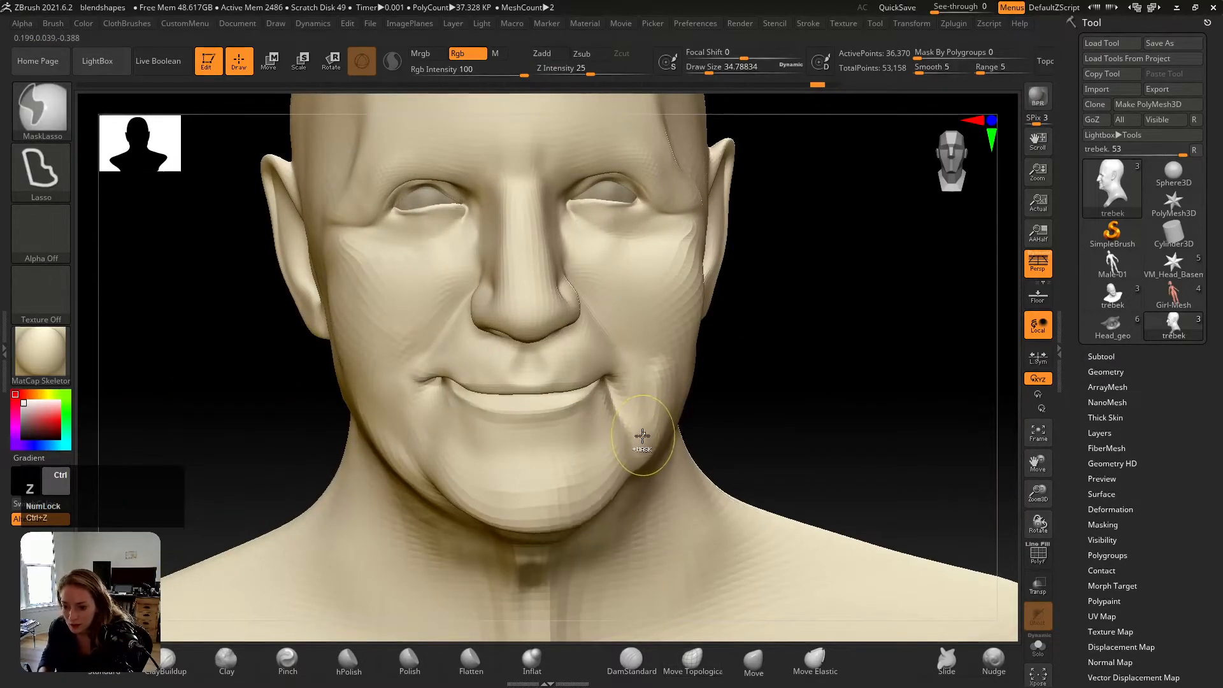
Step: Pull the chin forward in profile using Move Topological with a draw size of about 77
right_drag(608, 479, 552, 512)
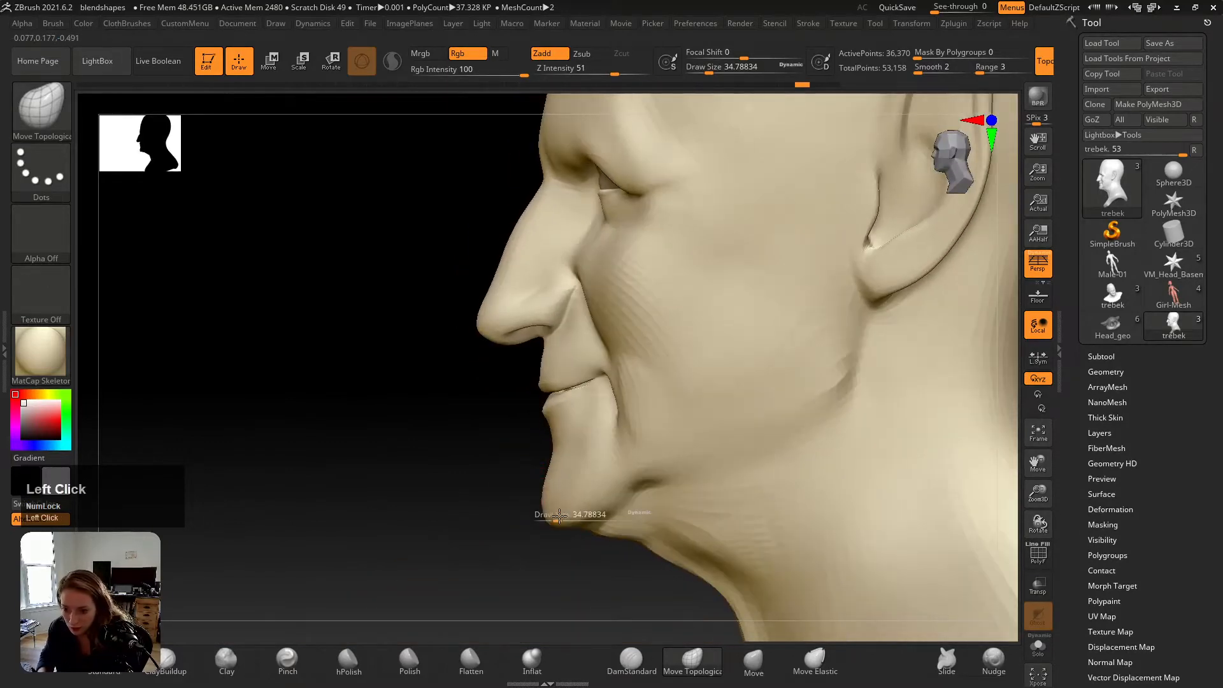
mouse_move(560, 514)
mouse_down()
mouse_move(567, 501)
mouse_move(585, 523)
mouse_up()
key(s)
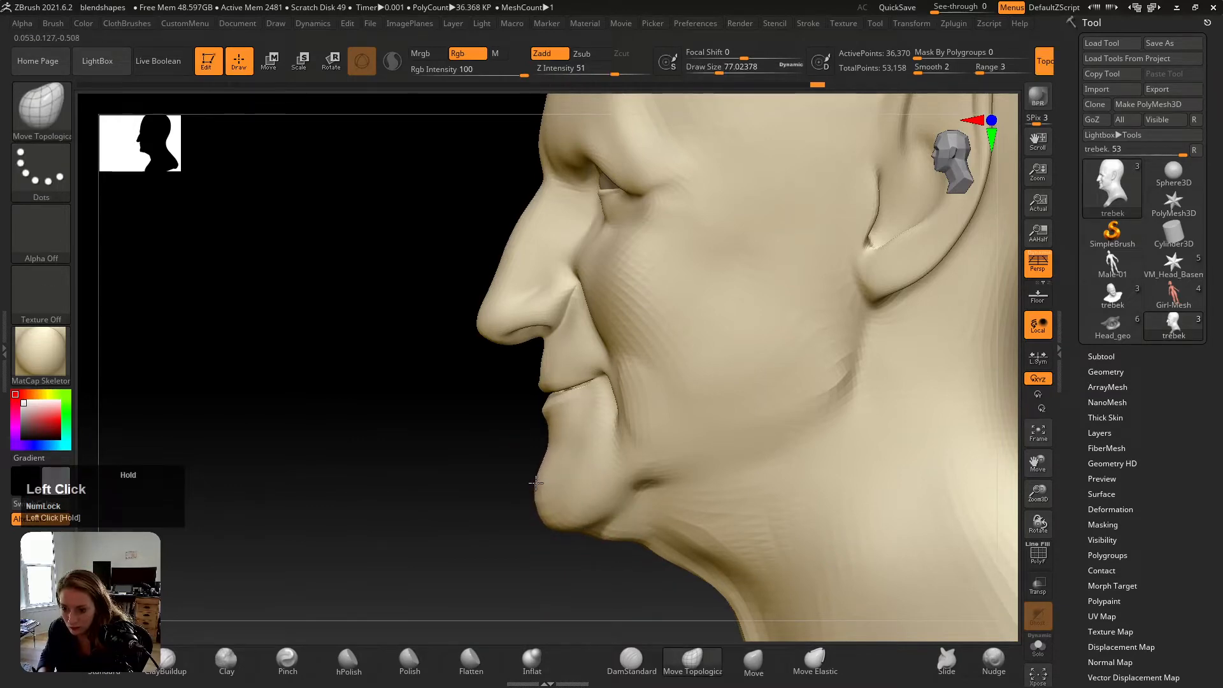
Step: Compare the chin with the front and profile photos in Photoshop, and return to ZBrush
key(alt+Tab)
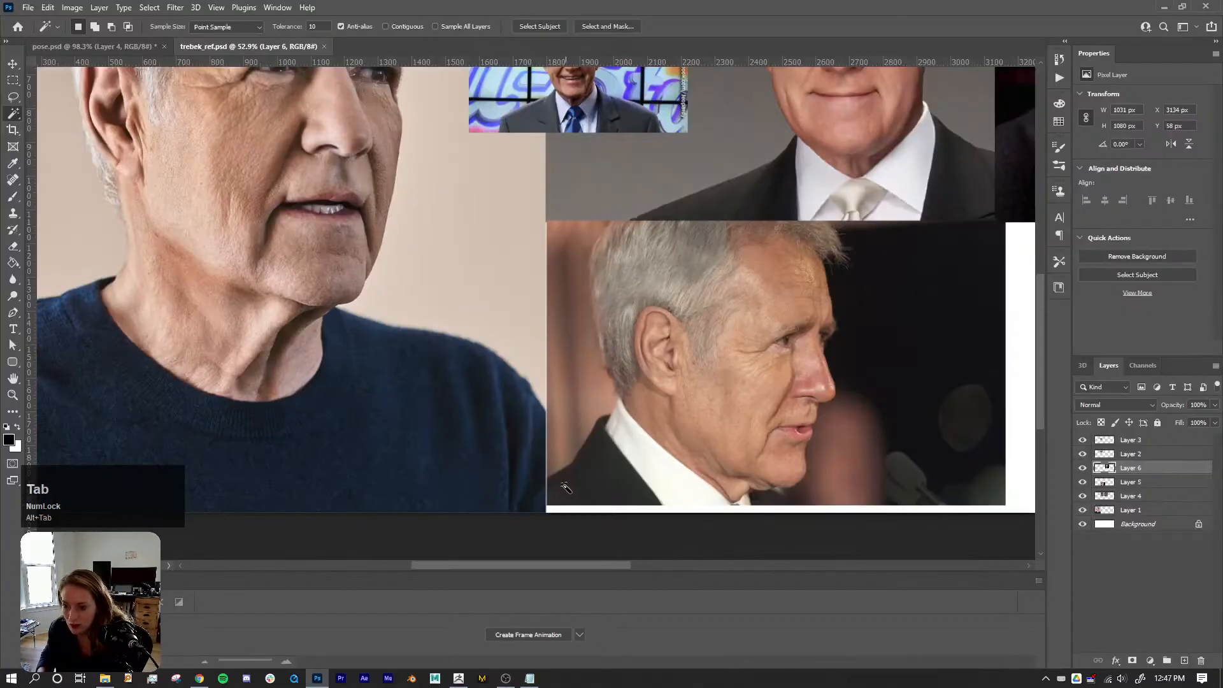
drag(619, 324, 479, 493)
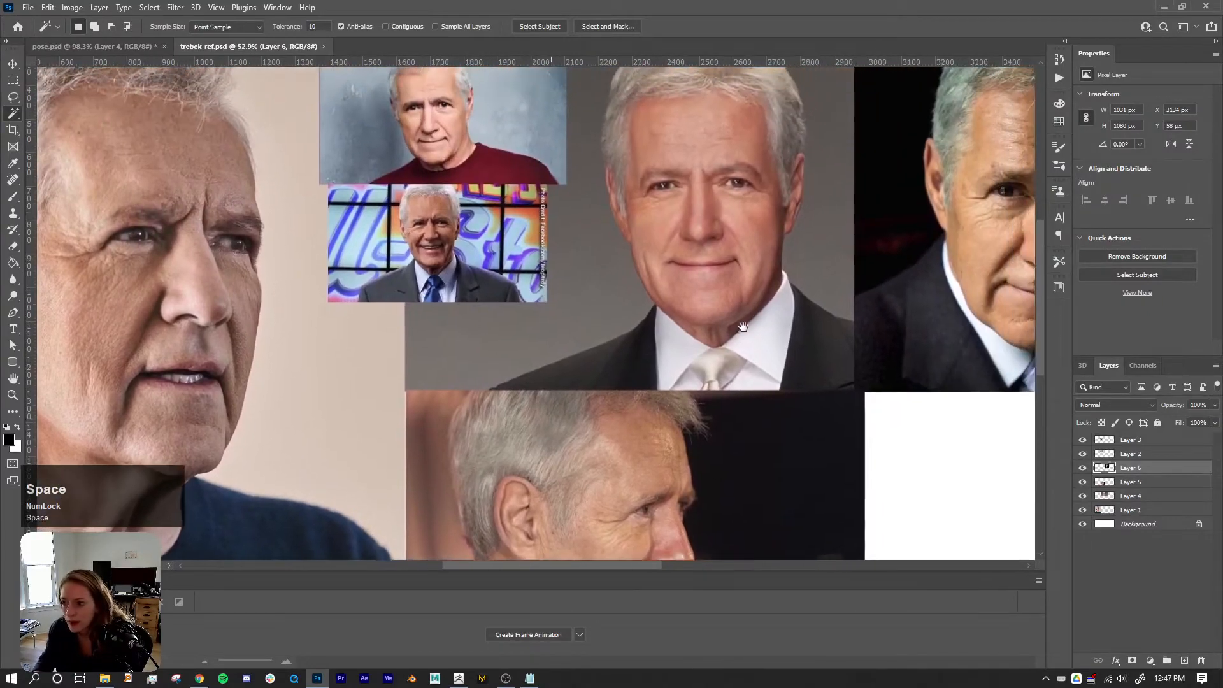
drag(758, 308, 825, 149)
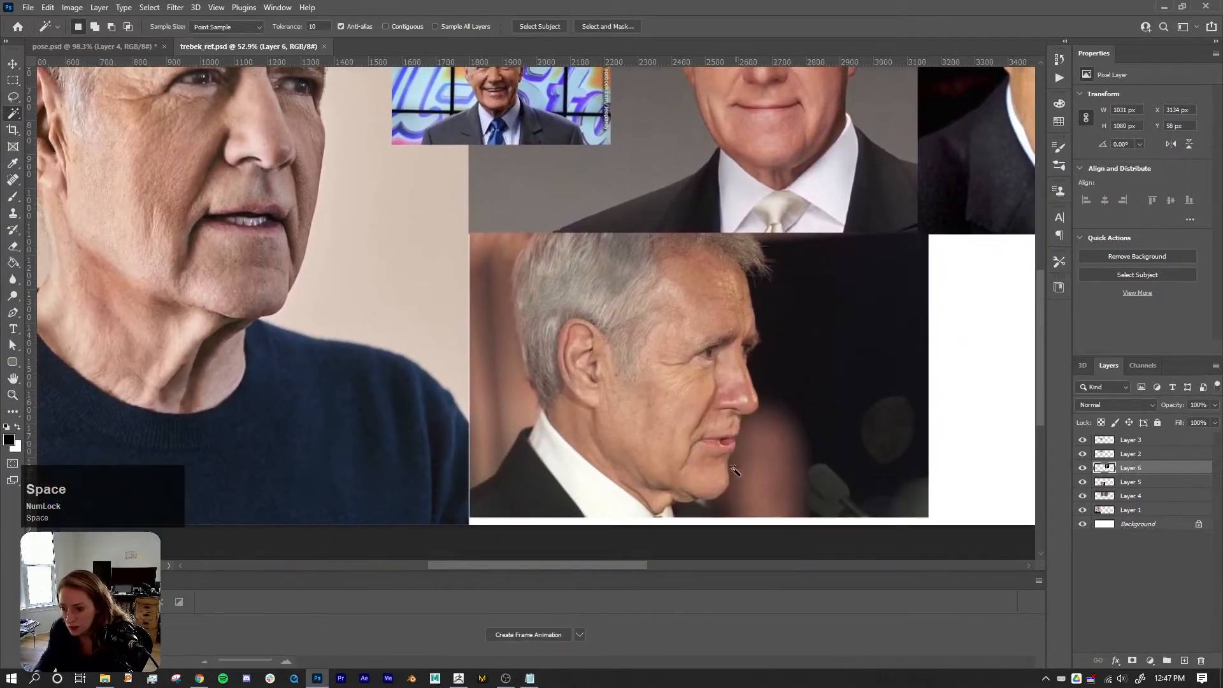
key(alt+Tab)
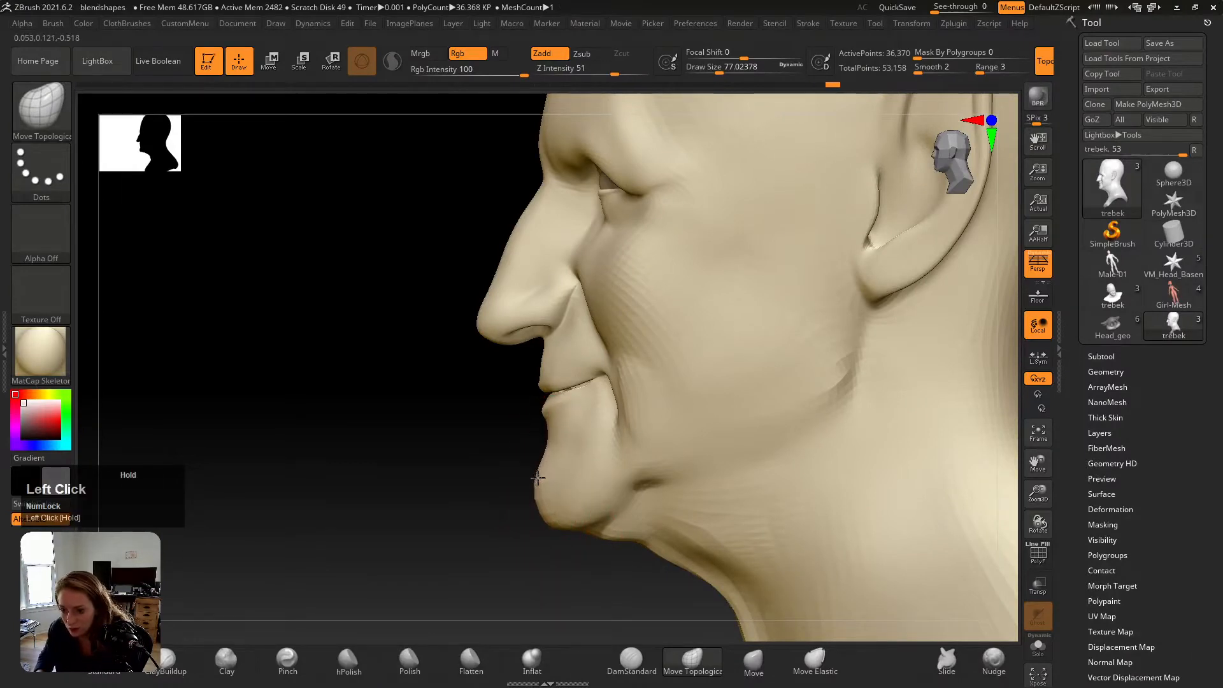
Step: Refine the chin's contour from both profiles with Move Topological at draw sizes of about 44 and 132
key(s)
drag(543, 489, 534, 489)
mouse_move(585, 524)
right_down()
mouse_move(612, 510)
mouse_move(568, 472)
right_up()
right_drag(545, 502, 526, 486)
click(526, 487)
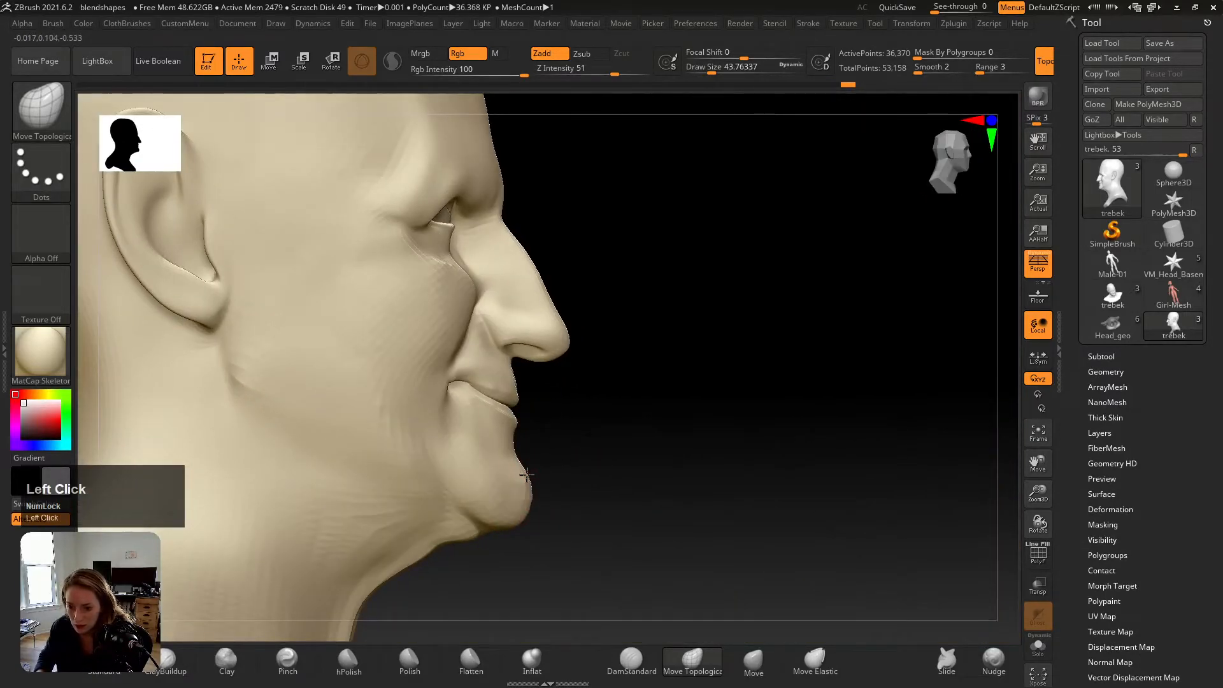
mouse_move(526, 485)
mouse_down()
mouse_move(537, 503)
mouse_move(518, 505)
mouse_up()
key(s)
key(s)
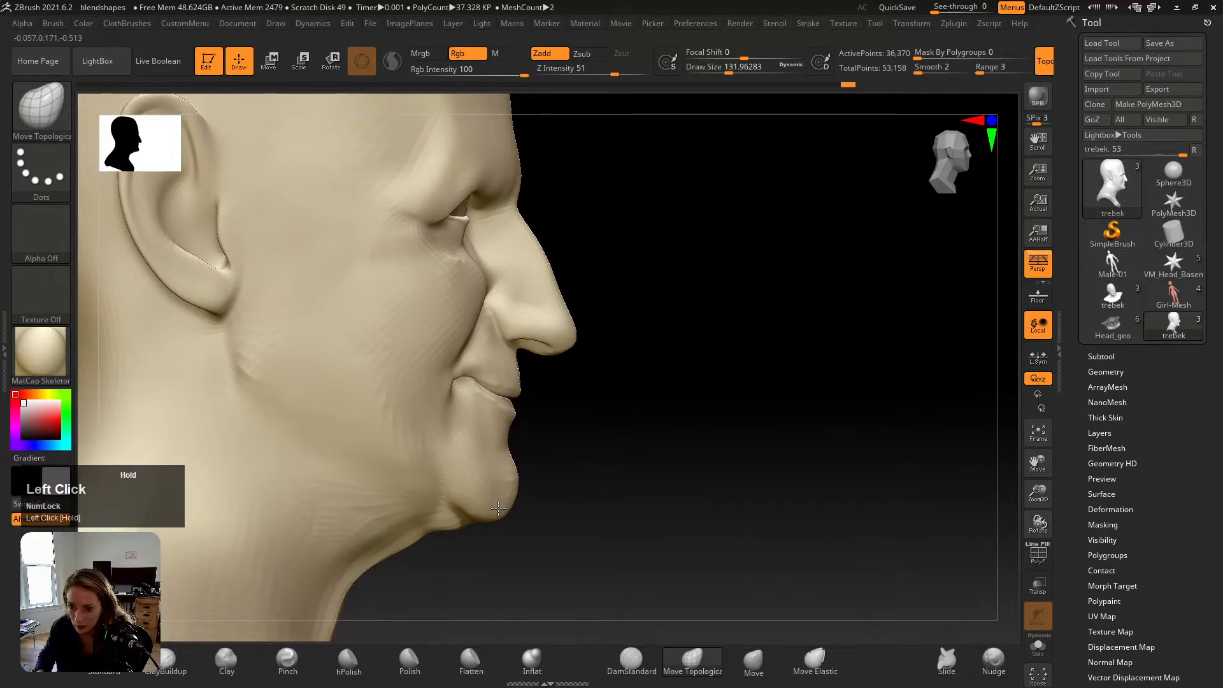
Step: Check the reshaped chin and the jaw outline from the front against the portrait overlay
key(v)
key(v)
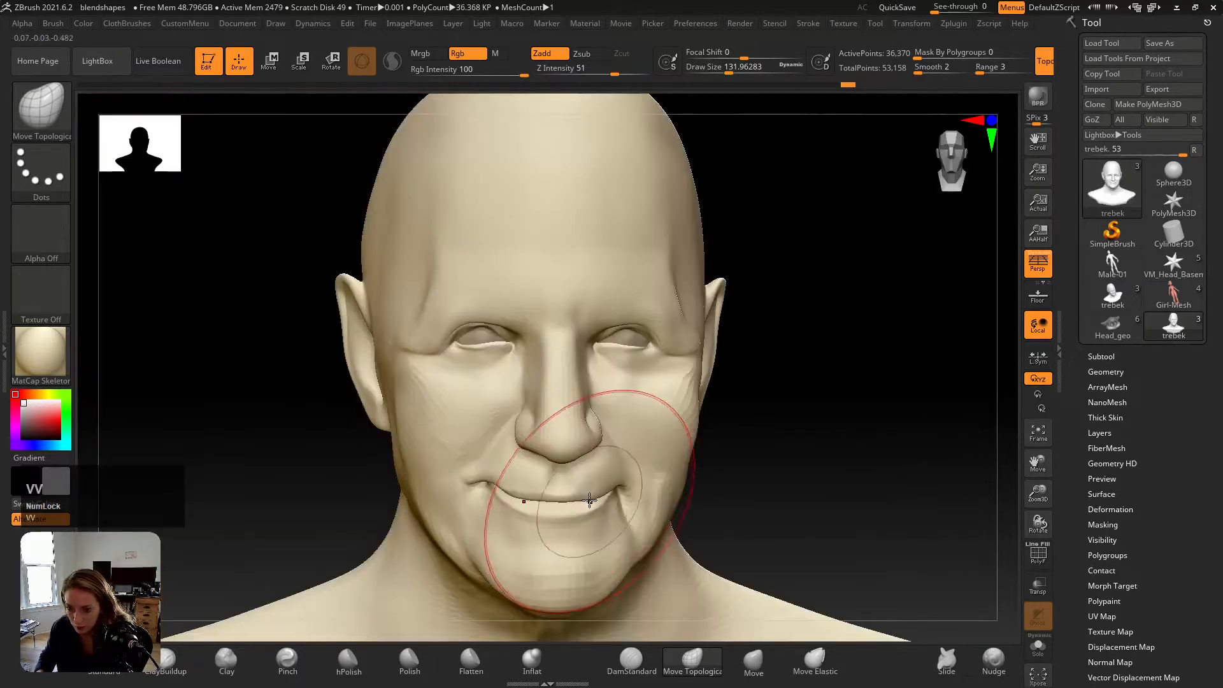
key(shift+z)
key(shift+z)
key(shift+z)
key(shift+z)
key(shift+z)
key(shift+z)
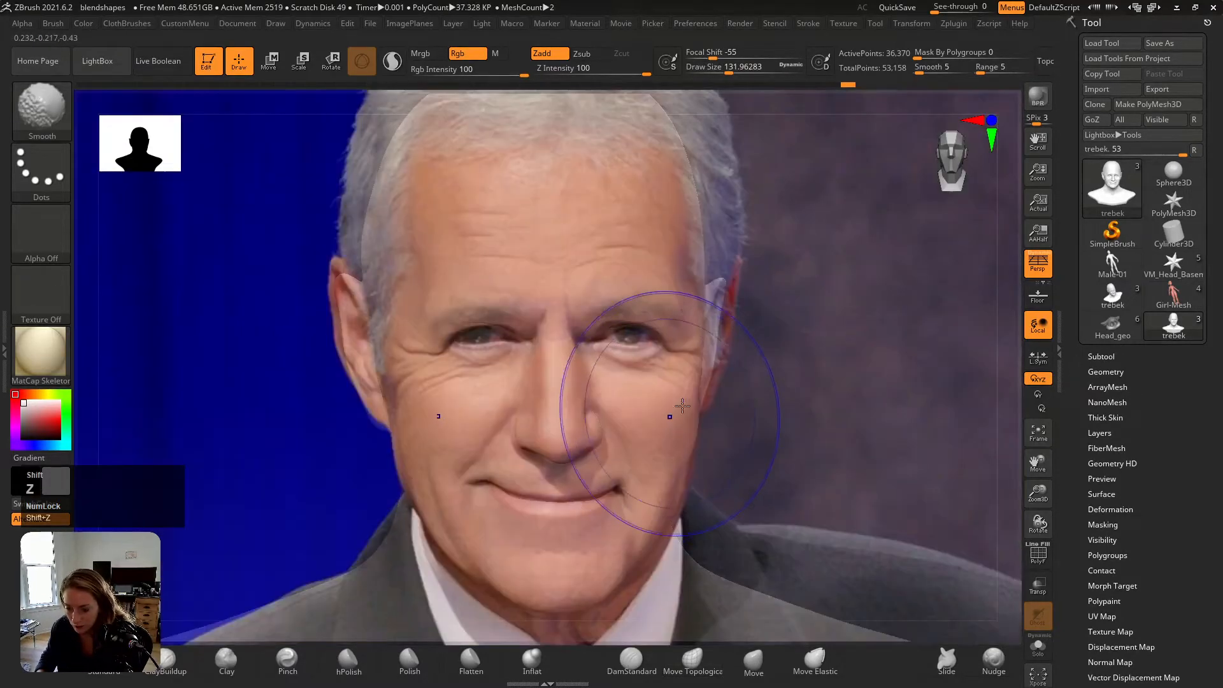
key(shift+z)
key(shift+z)
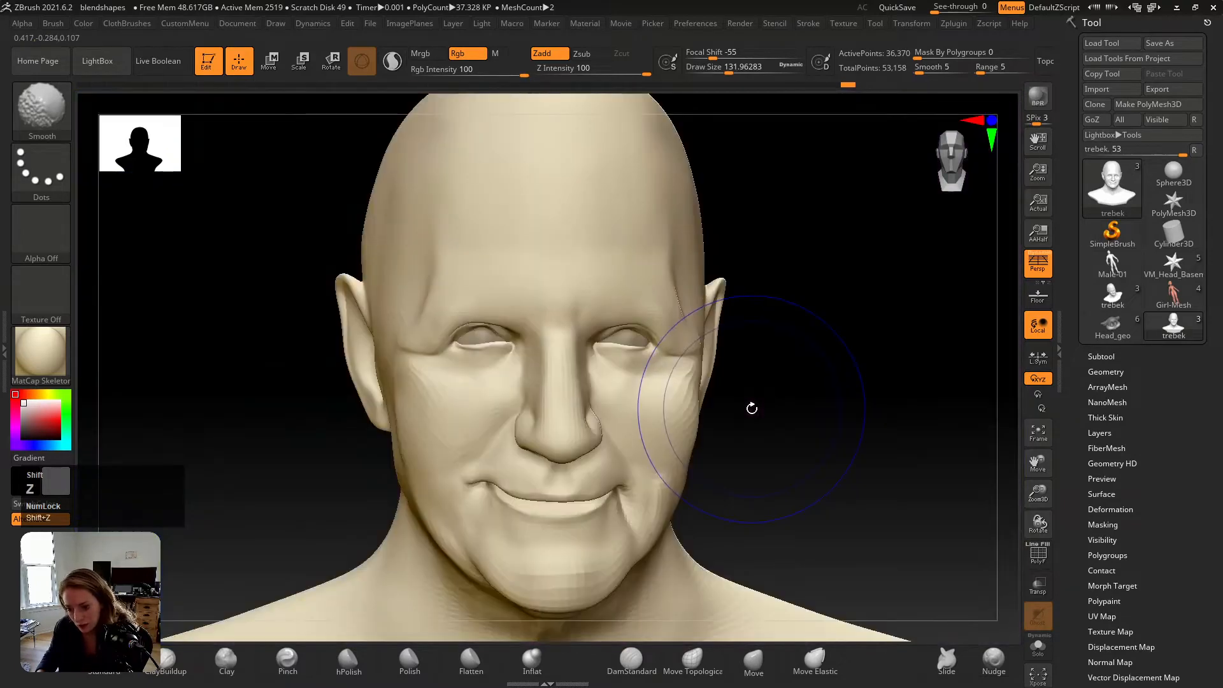
key(shift+z)
key(shift+z)
key(shift+z)
key(shift+z)
key(shift+z)
key(shift+z)
key(shift+z)
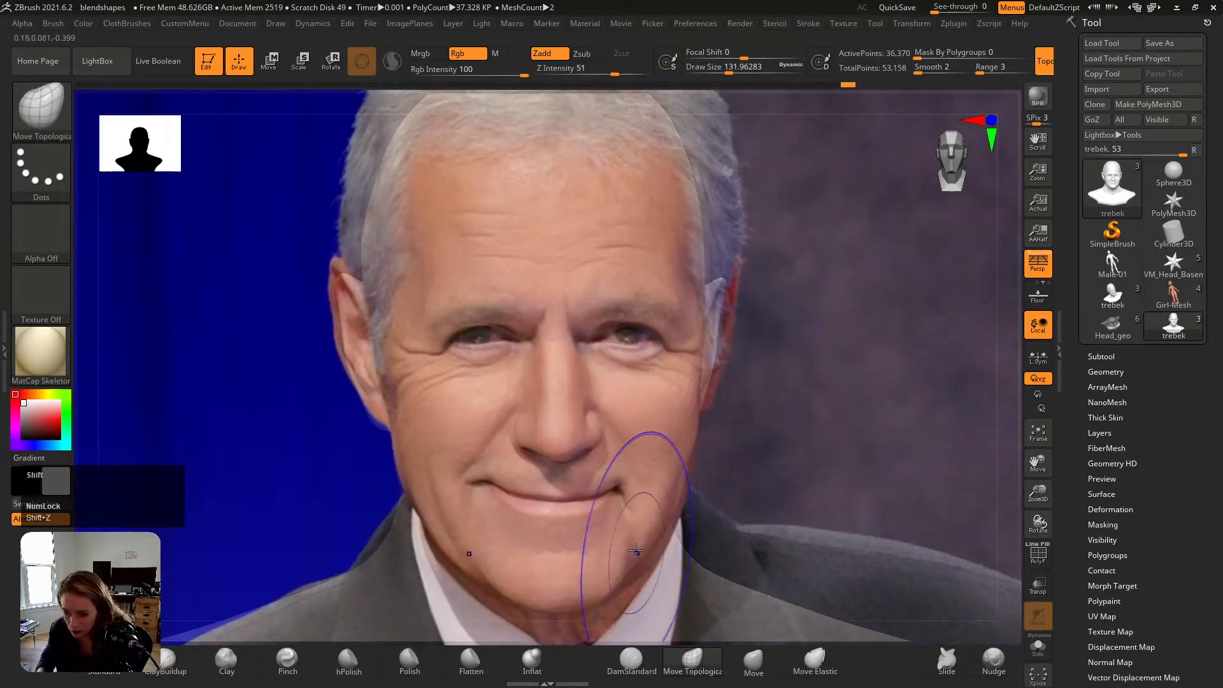
Step: Turn symmetry off and reshape the left jaw below the mouth corner with Move Topological at draw sizes of about 44 and 25
key(x)
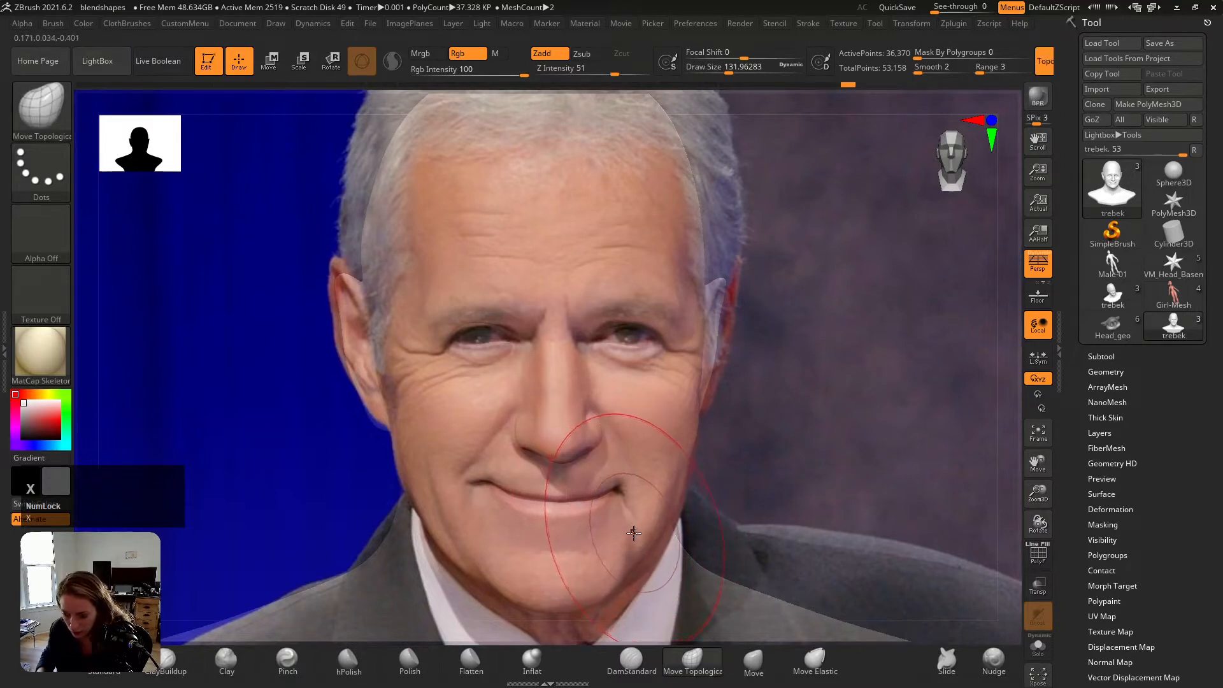
key(shift+z)
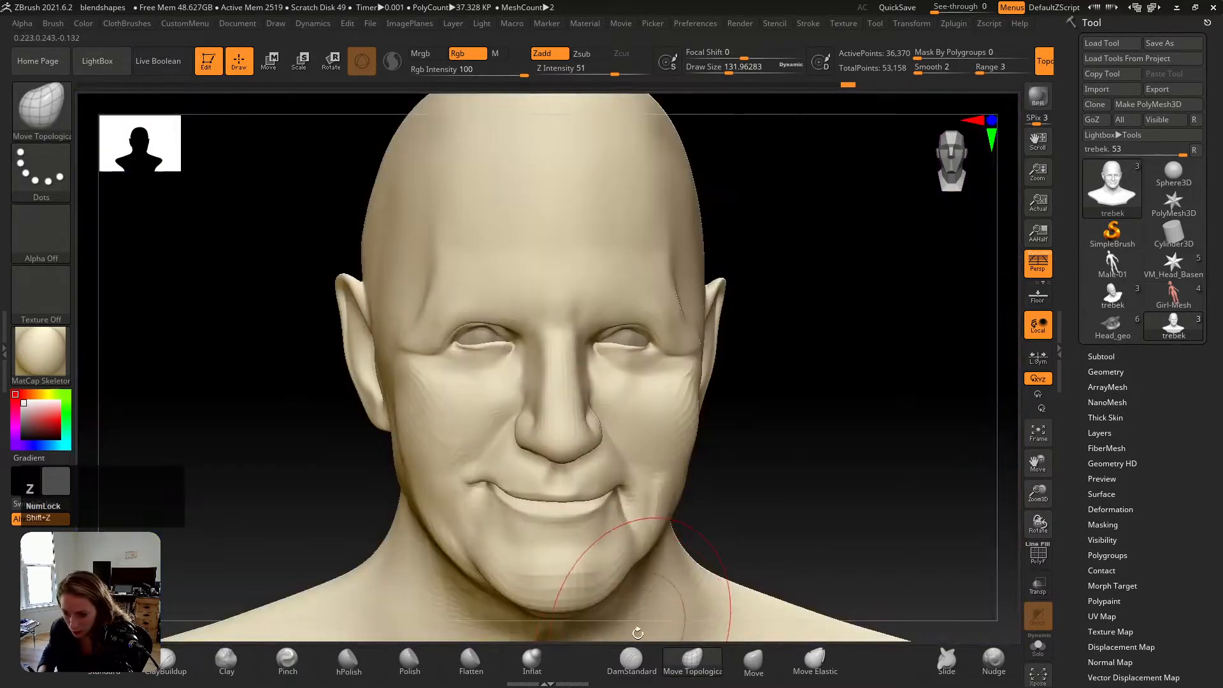
alt+right_click(665, 478)
mouse_move(665, 477)
alt+right_down()
mouse_move(656, 390)
mouse_move(655, 491)
alt+right_up()
key(s)
drag(630, 450, 601, 453)
right_drag(608, 466, 594, 469)
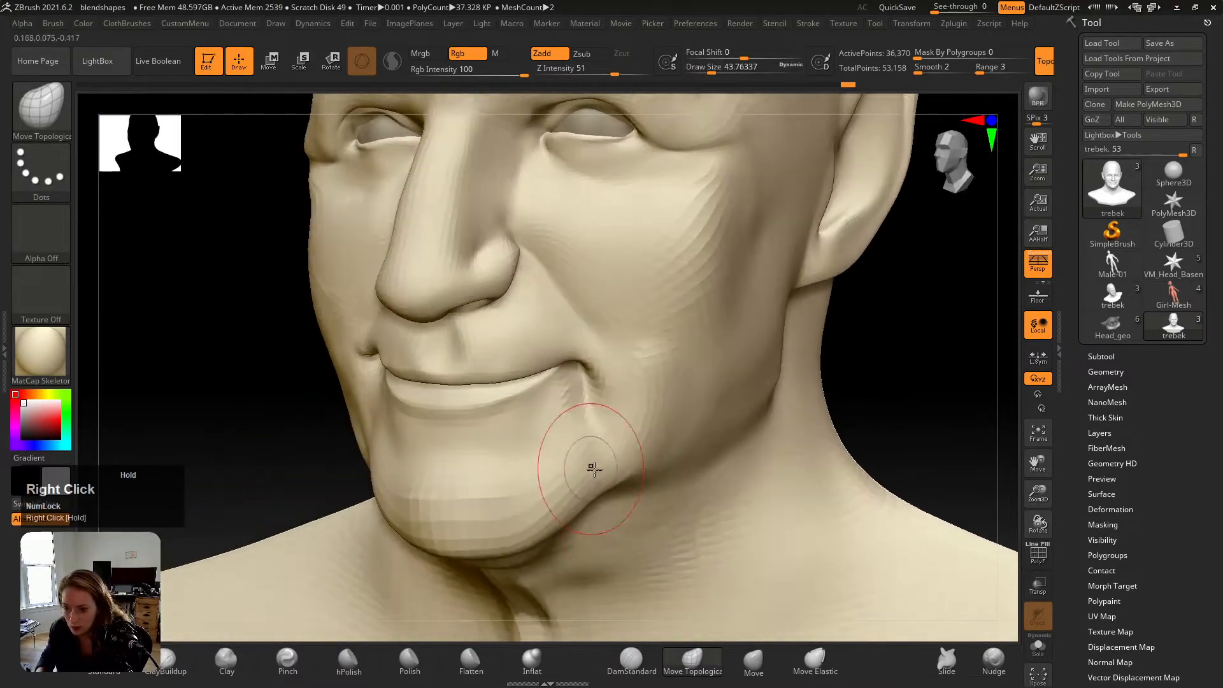
drag(577, 448, 581, 445)
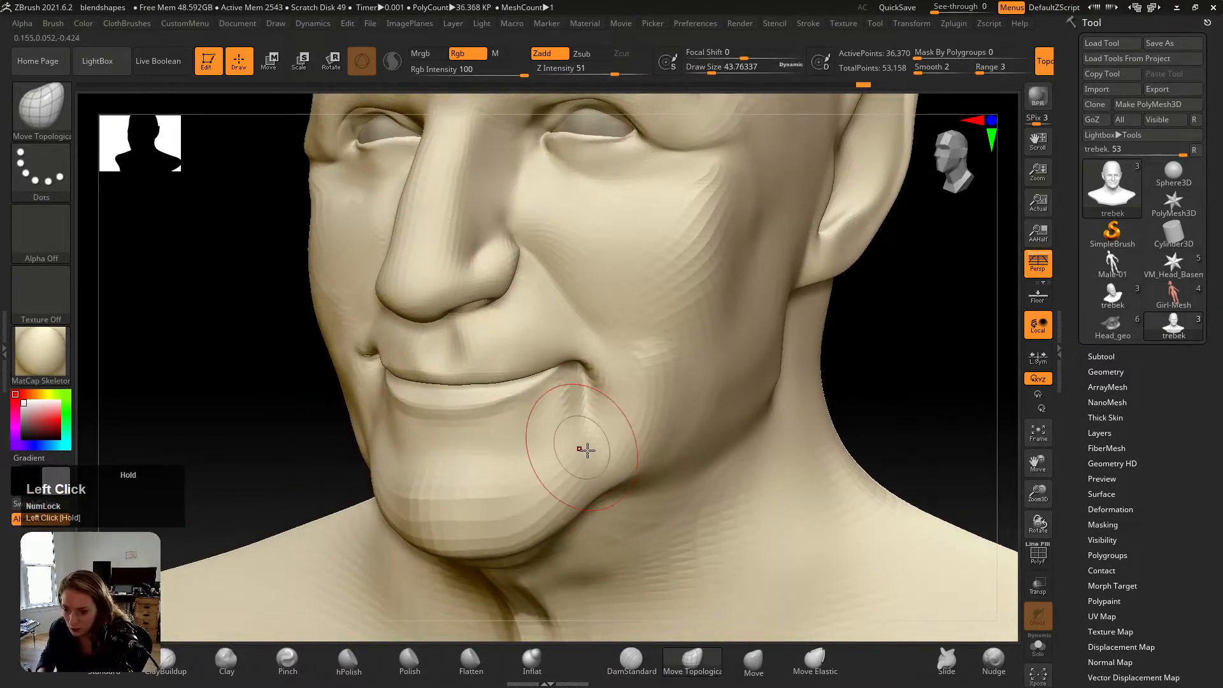
right_drag(584, 446, 591, 437)
drag(592, 437, 574, 444)
right_drag(574, 448, 580, 450)
mouse_move(580, 450)
mouse_down()
mouse_move(573, 399)
mouse_move(581, 444)
mouse_up()
key(s)
Step: Compare the left jaw and mouth crease from the front with the portrait overlay
key(v)
key(v)
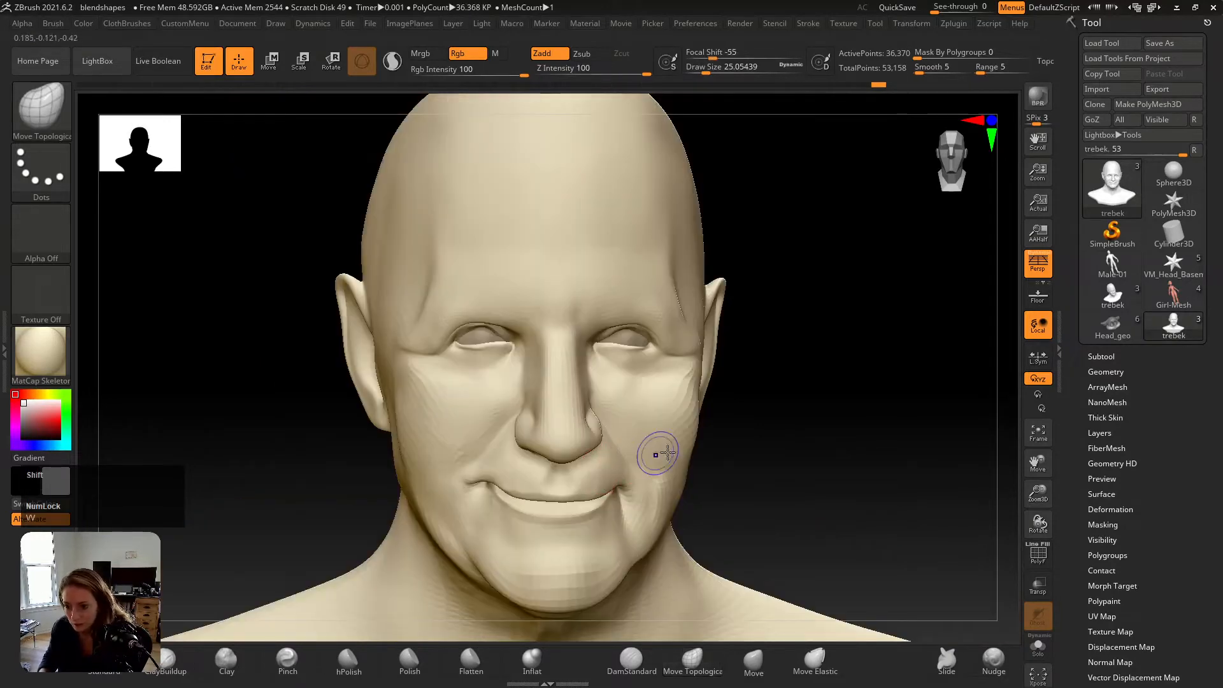
key(shift+z)
key(shift+z)
key(shift+z)
key(shift+z)
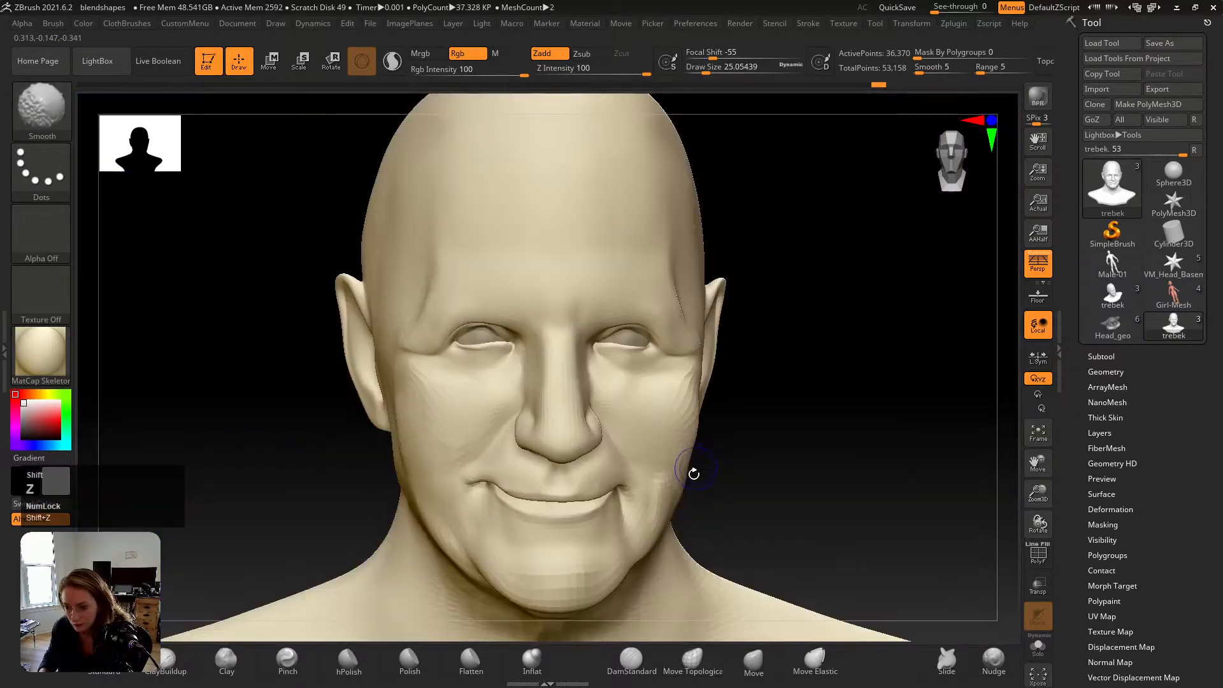
key(shift+z)
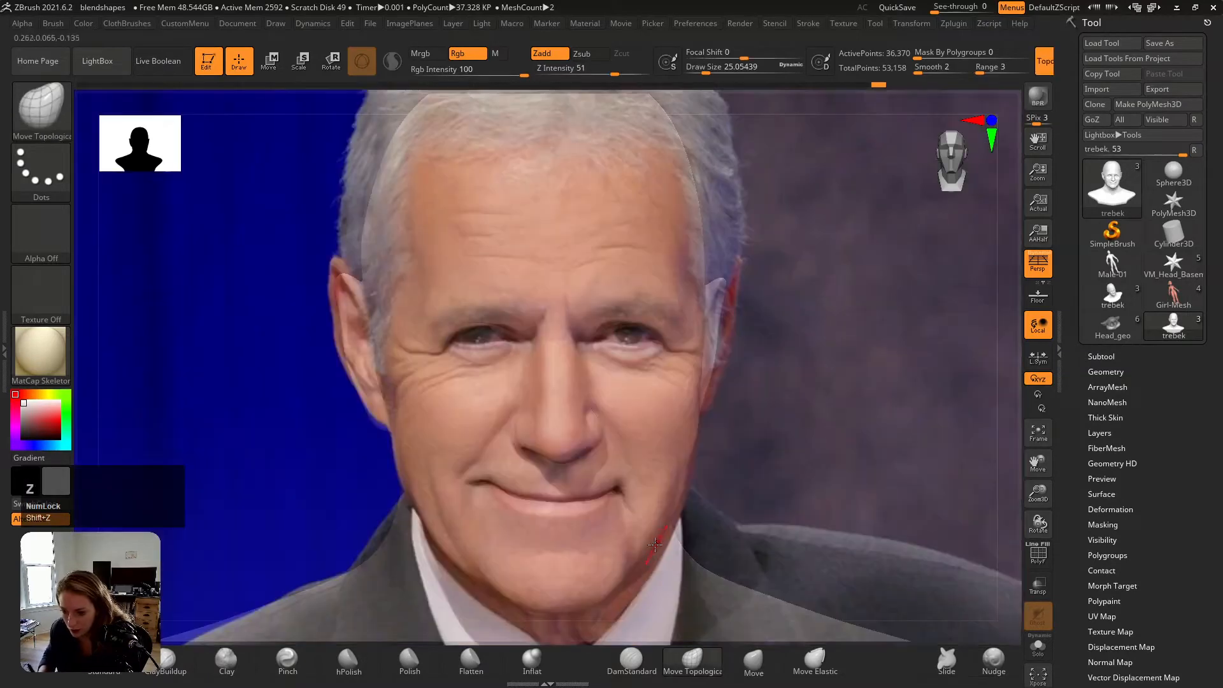
key(shift+z)
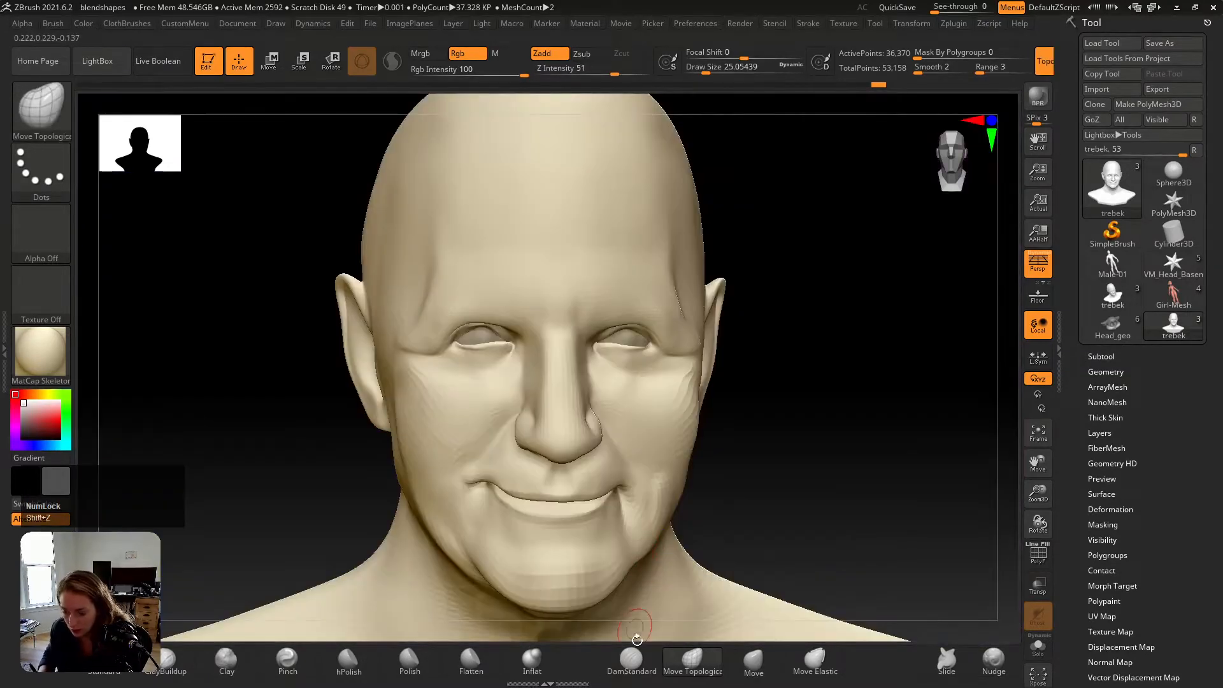
Step: Raise the left lower cheek beside the mouth crease with an inverted DamStandard stroke and smooth the area
click(632, 661)
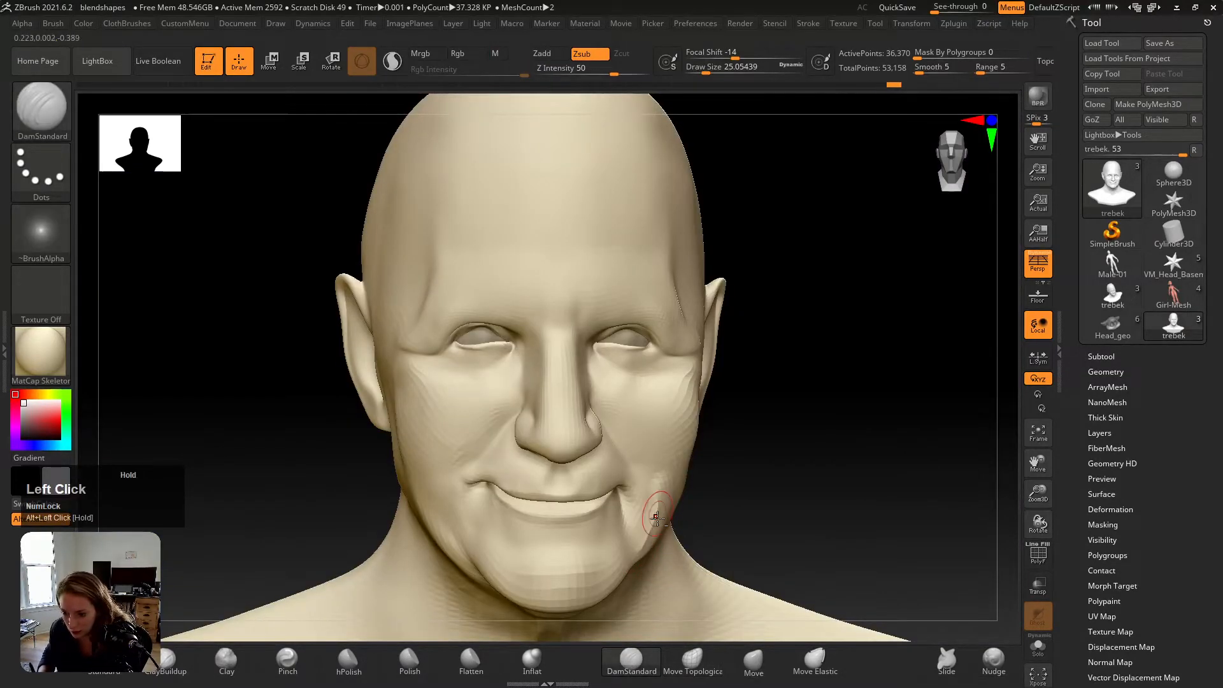
alt+drag(656, 518, 637, 528)
right_drag(657, 523, 633, 522)
shift+drag(665, 507, 647, 551)
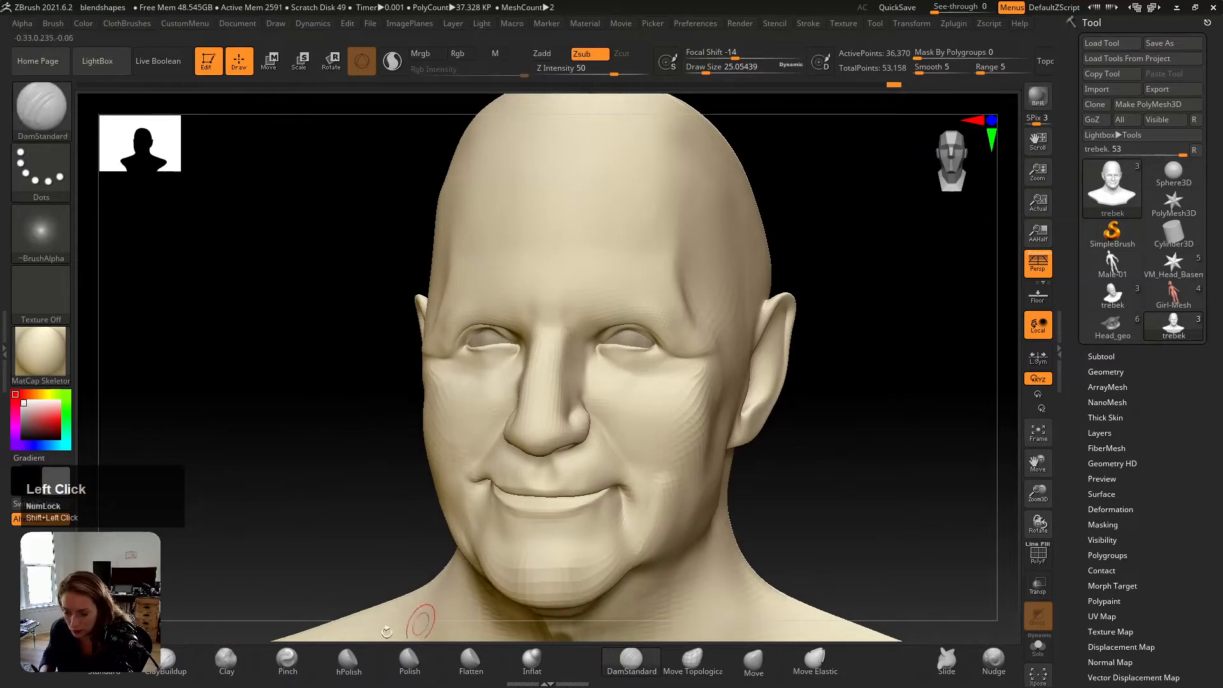
Step: Even out the left lower cheek and jaw with Polish and Smooth strokes
click(409, 661)
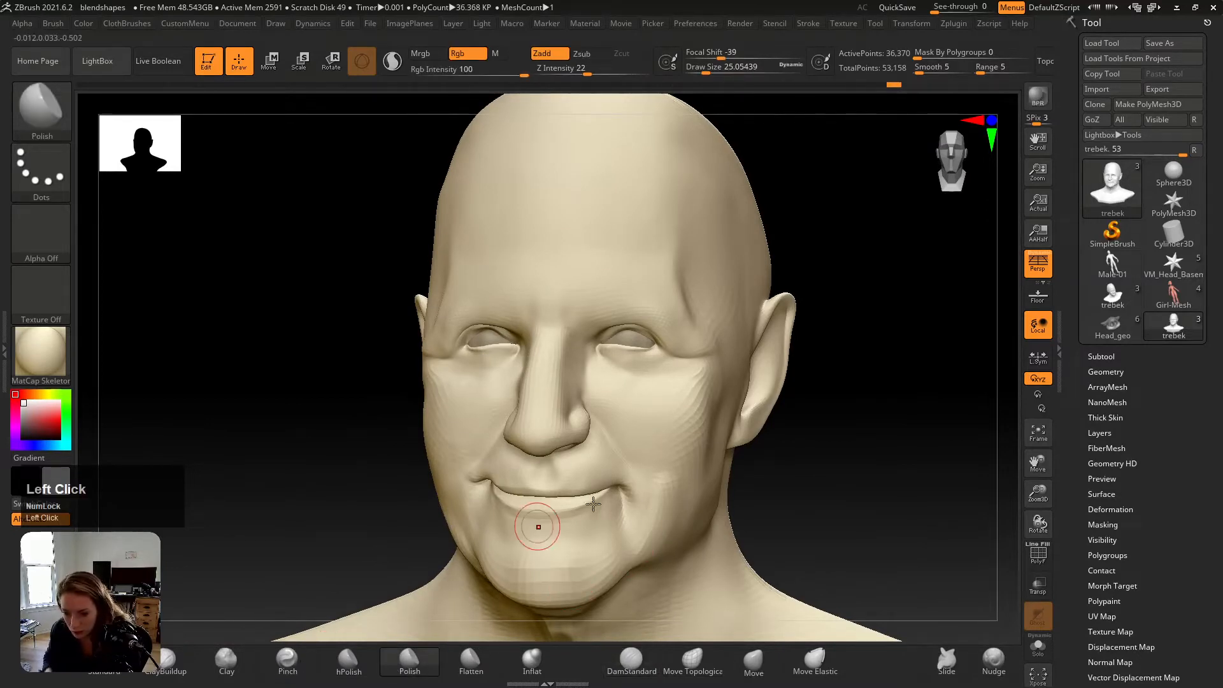
mouse_move(541, 508)
right_down()
mouse_move(636, 508)
mouse_move(660, 542)
right_up()
click(660, 542)
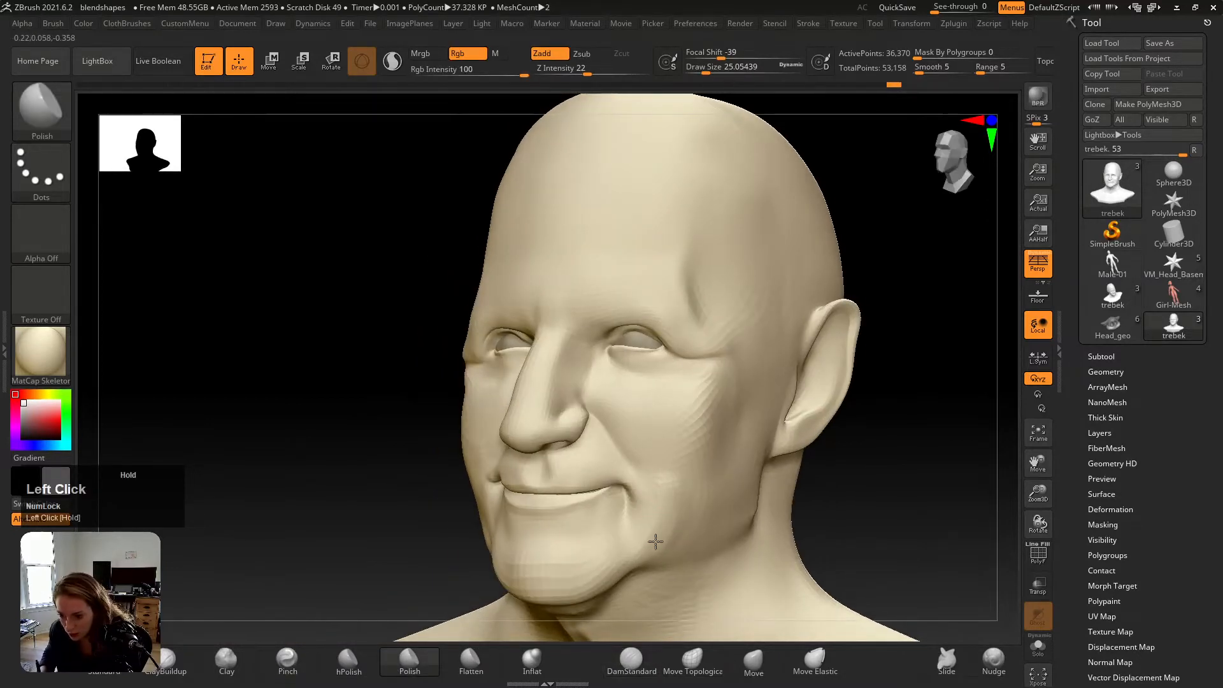
right_drag(674, 497, 666, 511)
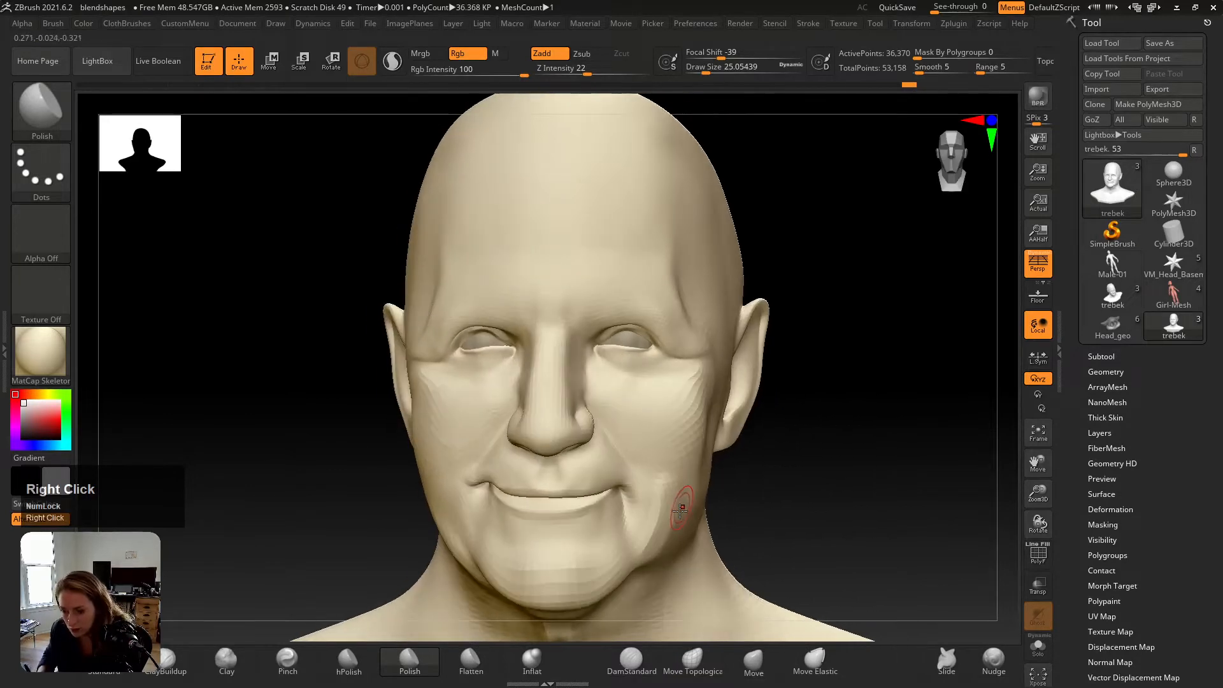
shift+click(672, 524)
mouse_move(651, 537)
shift+mouse_down()
mouse_move(670, 514)
mouse_move(668, 491)
shift+mouse_up()
Step: Check the polished left cheek from the front against the portrait overlay
key(v)
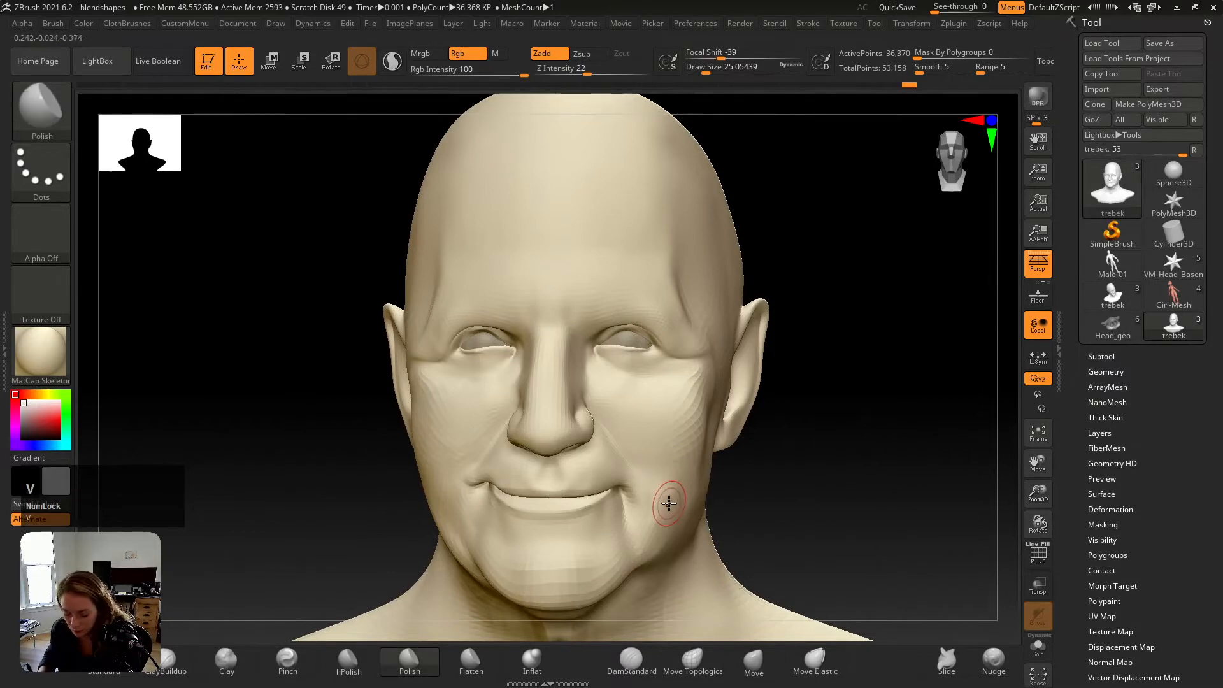
key(shift+z)
key(shift+z)
key(shift+z)
key(shift+z)
key(shift+z)
key(shift+z)
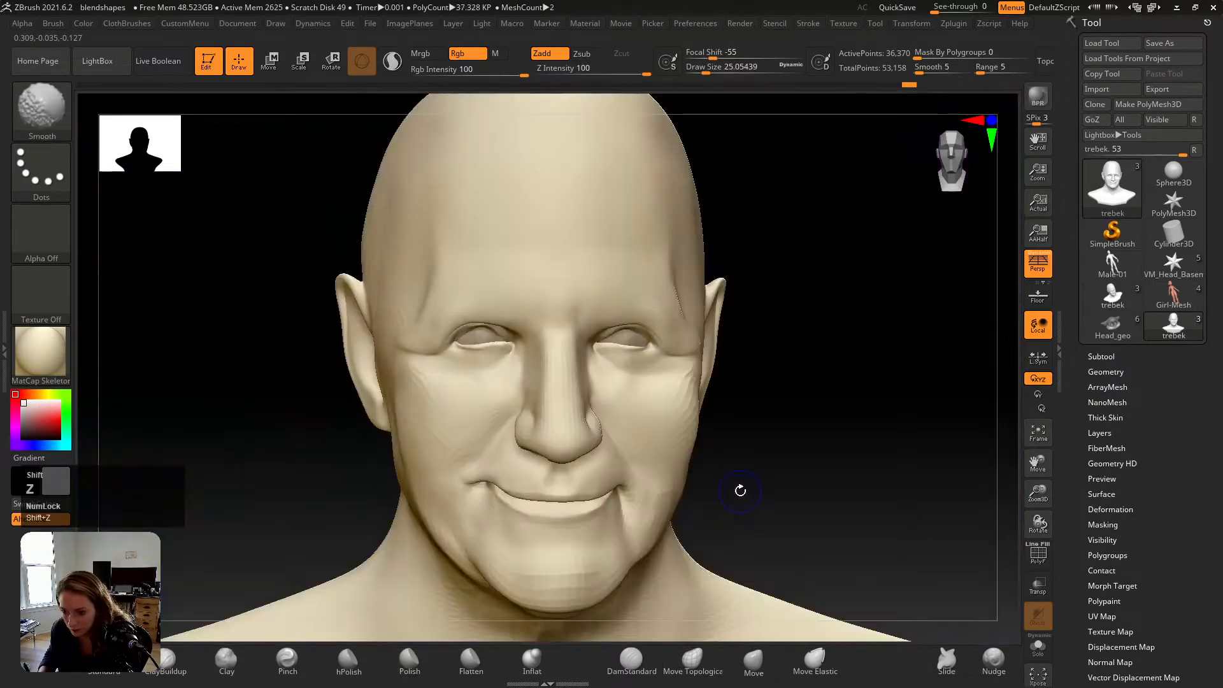
Step: Deepen the crease running down the left lower cheek with a DamStandard stroke guided by the portrait overlay, and smooth its edge
key(shift+z)
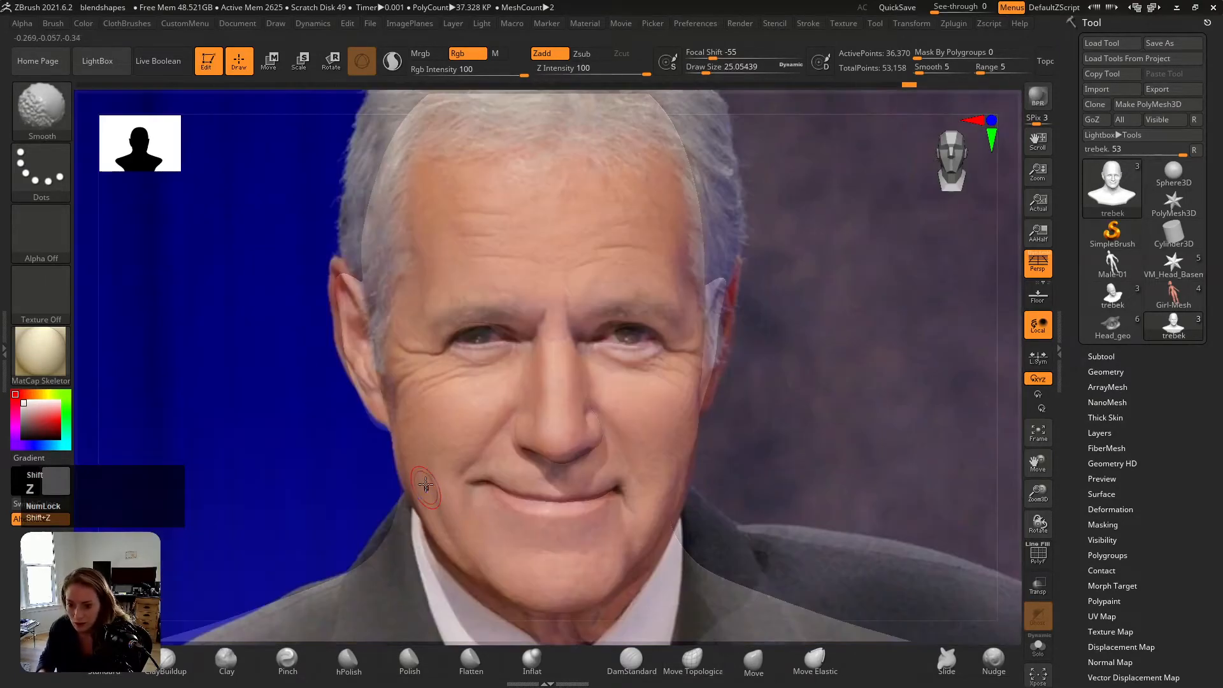
key(shift+z)
click(630, 659)
key(shift+z)
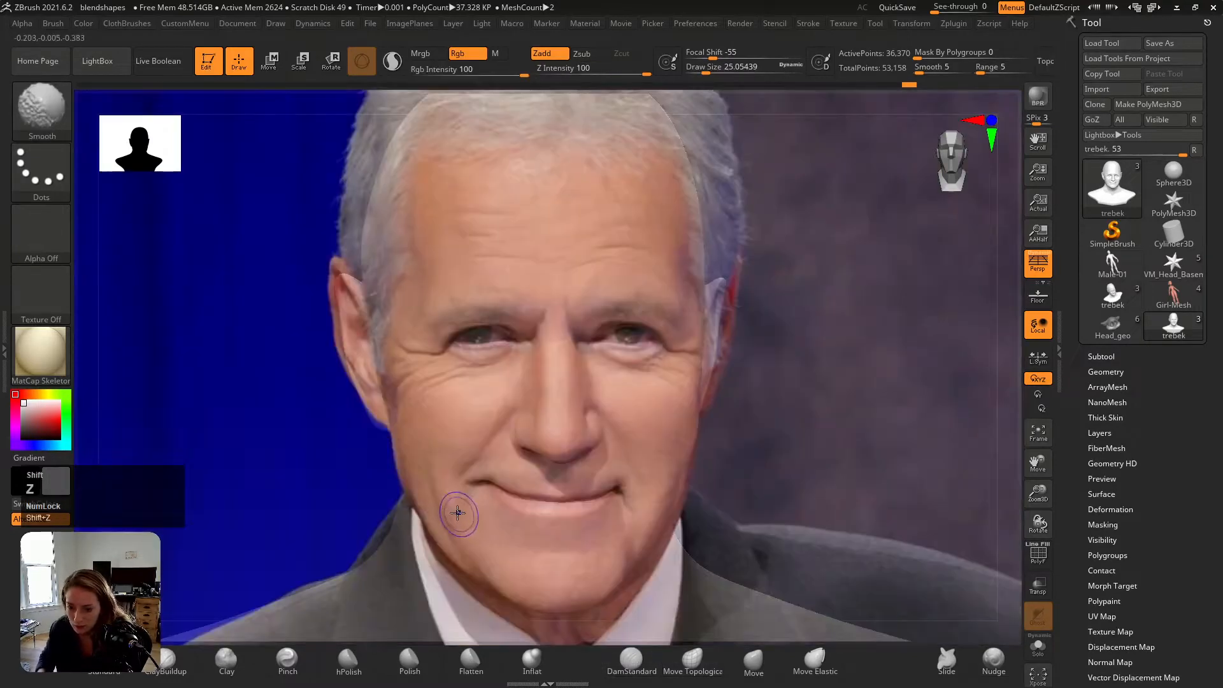
key(shift+z)
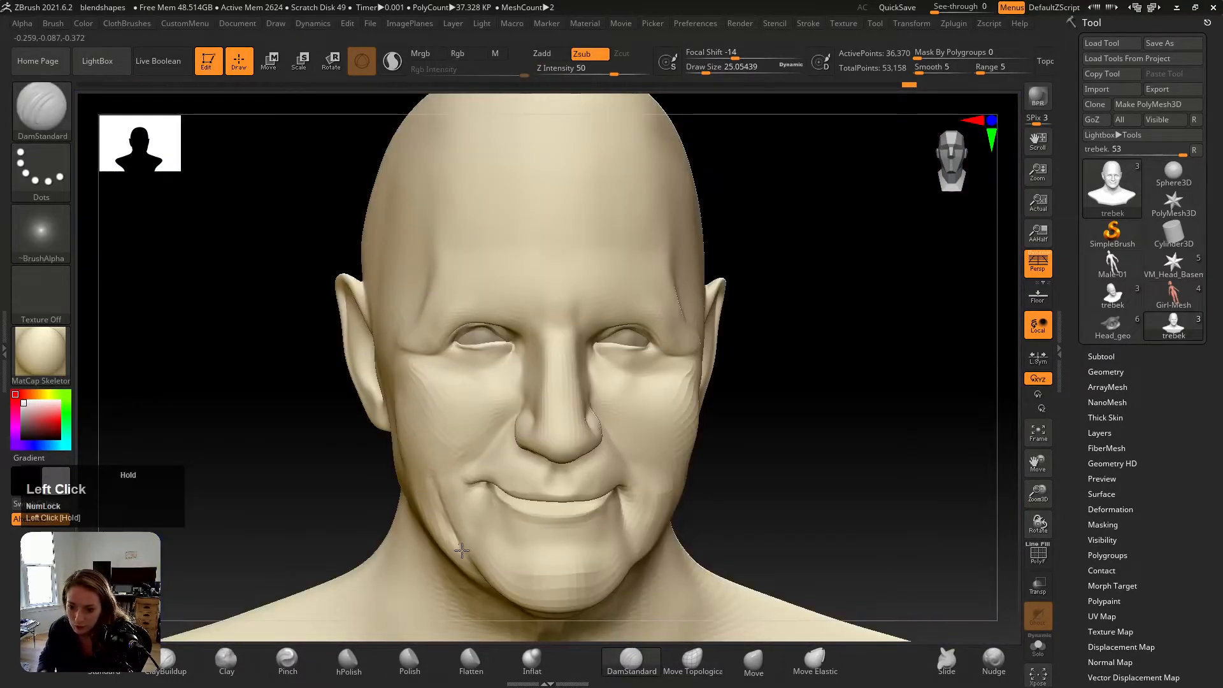
shift+drag(464, 505, 450, 516)
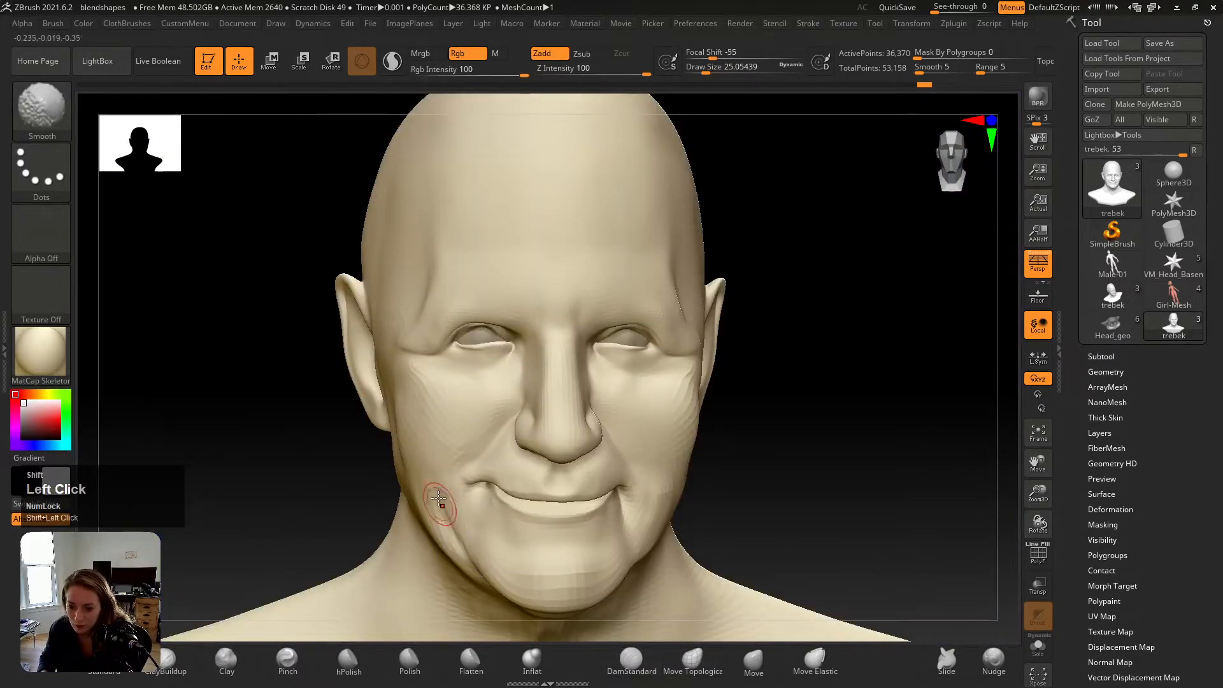
Step: Check the left cheek crease against the portrait overlay and reinforce it with another DamStandard stroke
key(shift+z)
key(shift+z)
key(shift+z)
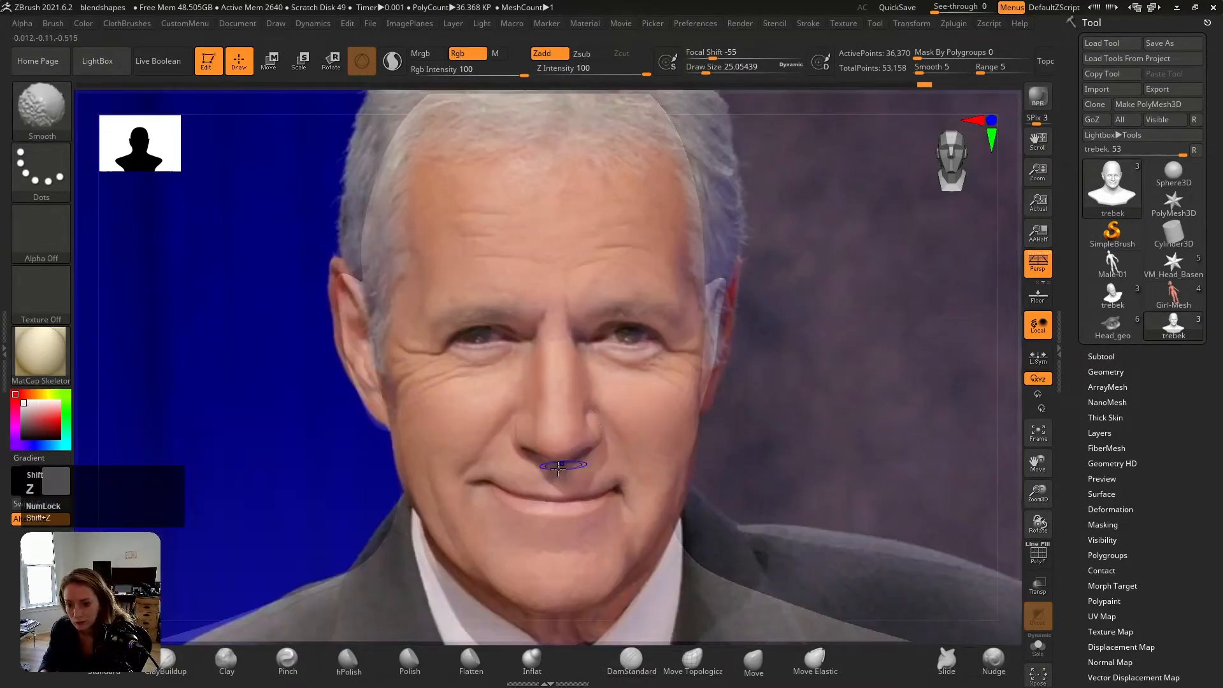
key(shift+z)
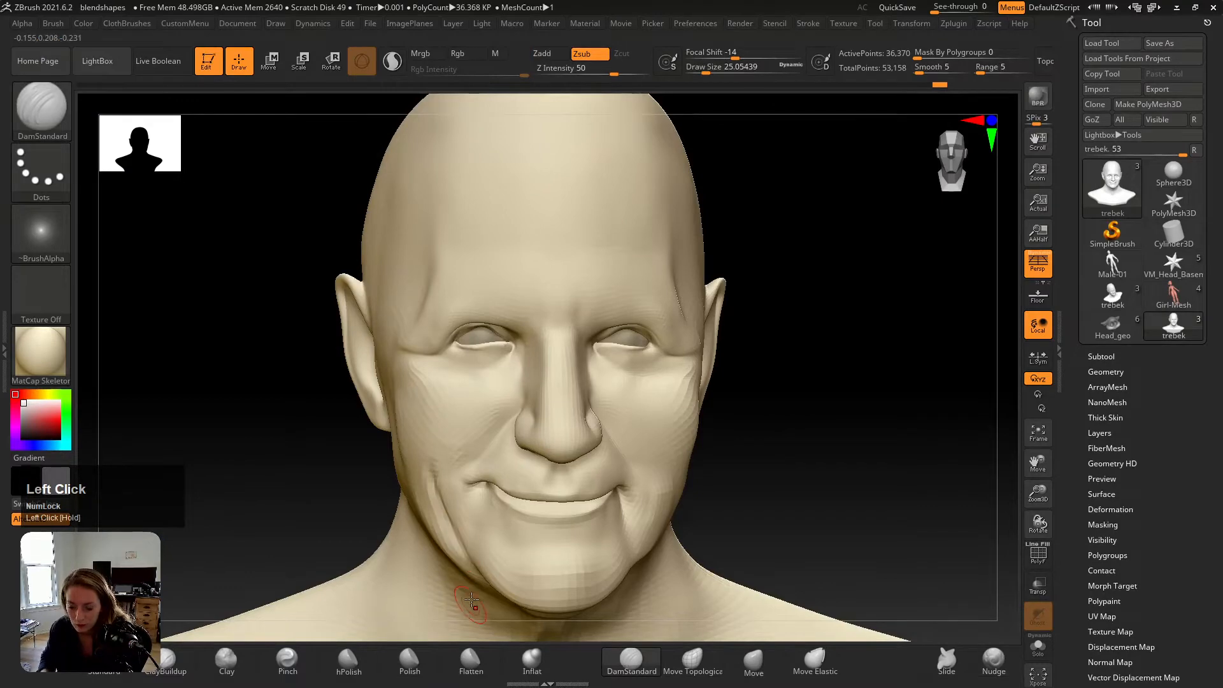
Step: Puff up the fold beside the left cheek crease with Inflat, check it against the portrait overlay and smooth the fold
right_drag(463, 532, 459, 560)
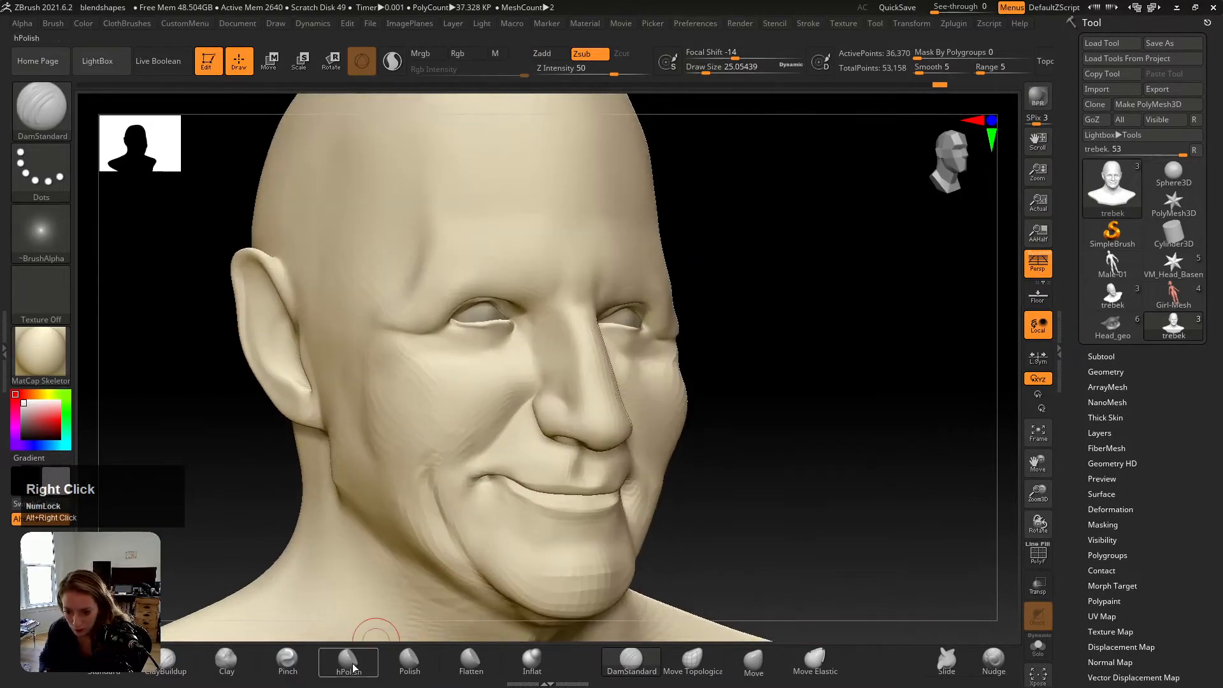
click(532, 661)
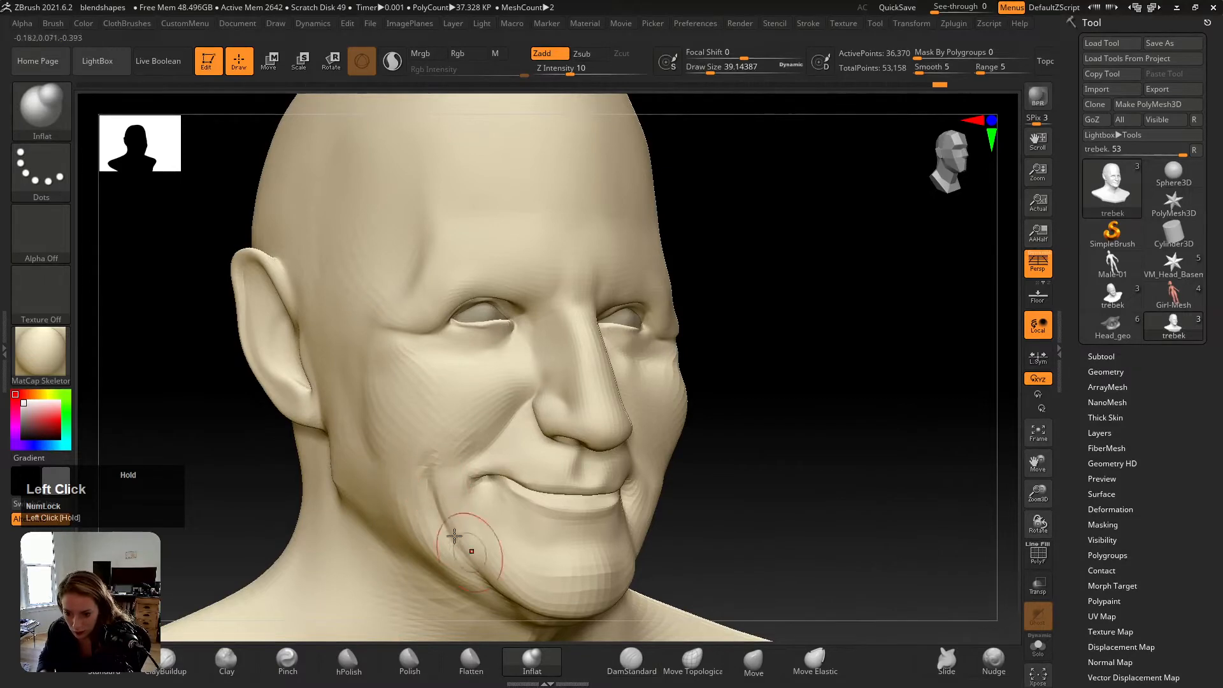
right_drag(444, 524, 414, 513)
key(v)
key(v)
right_drag(469, 461, 472, 468)
key(shift+z)
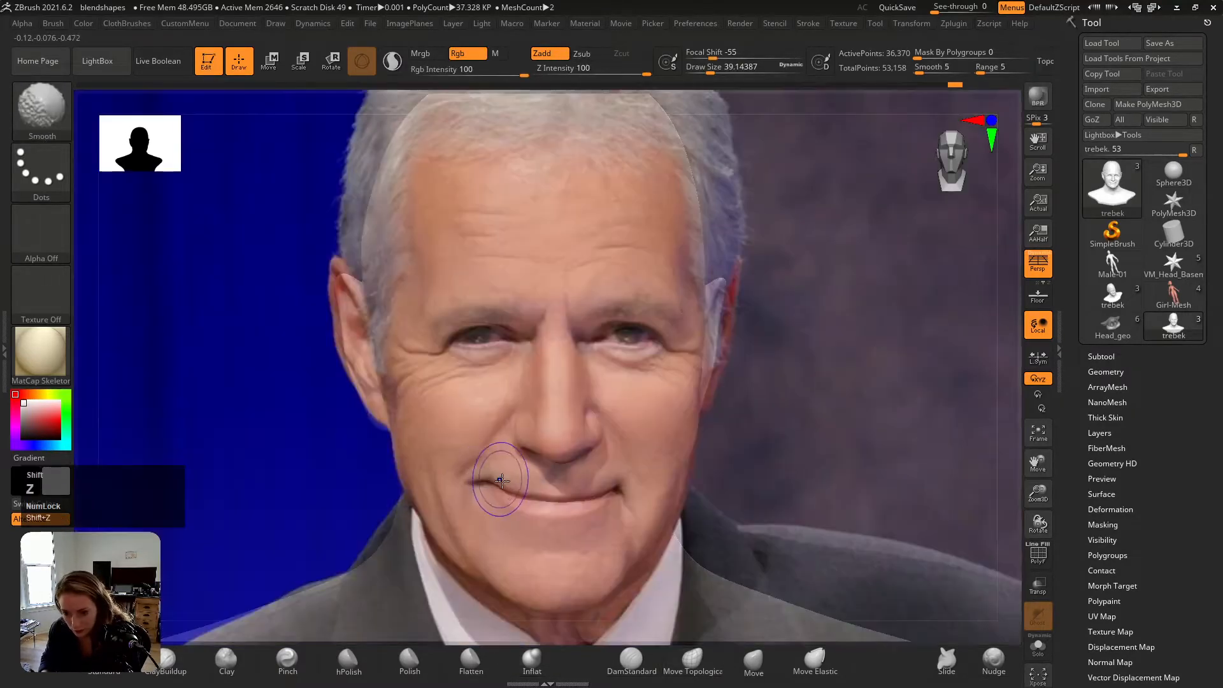
key(shift+z)
shift+drag(428, 463, 442, 540)
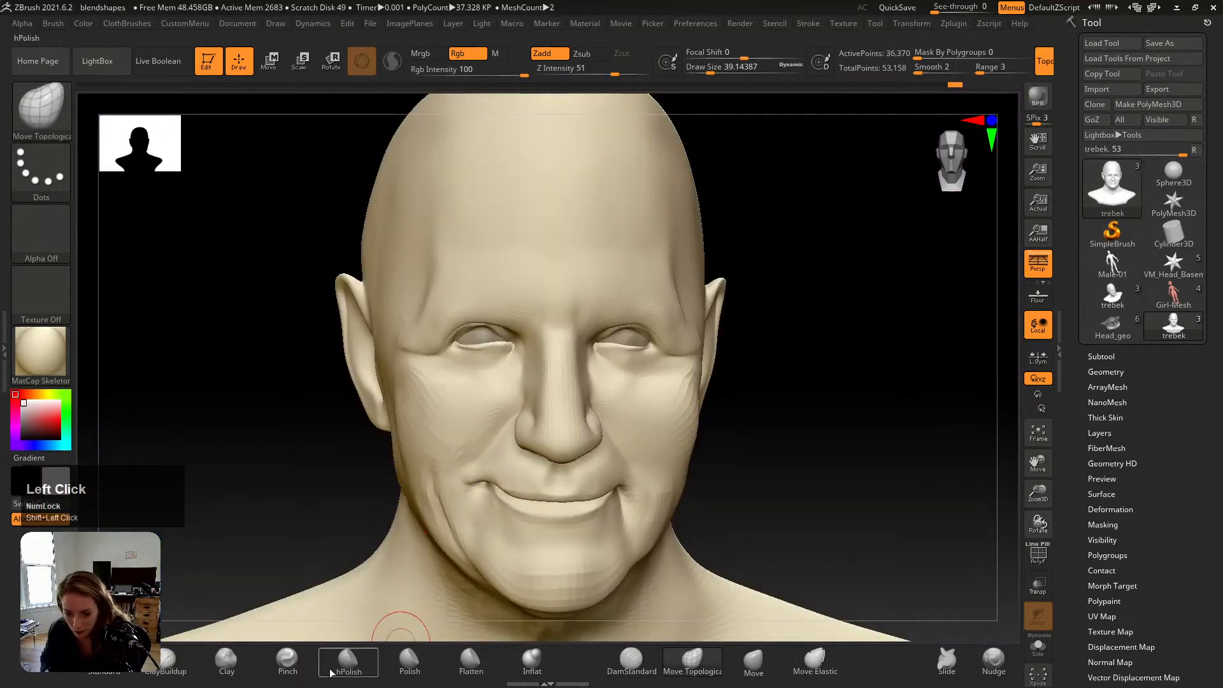
Step: Tighten the left cheek crease down to the jaw with Pinch strokes at a draw size of about 25
click(288, 661)
mouse_move(415, 470)
right_down()
mouse_move(477, 509)
mouse_move(468, 454)
right_up()
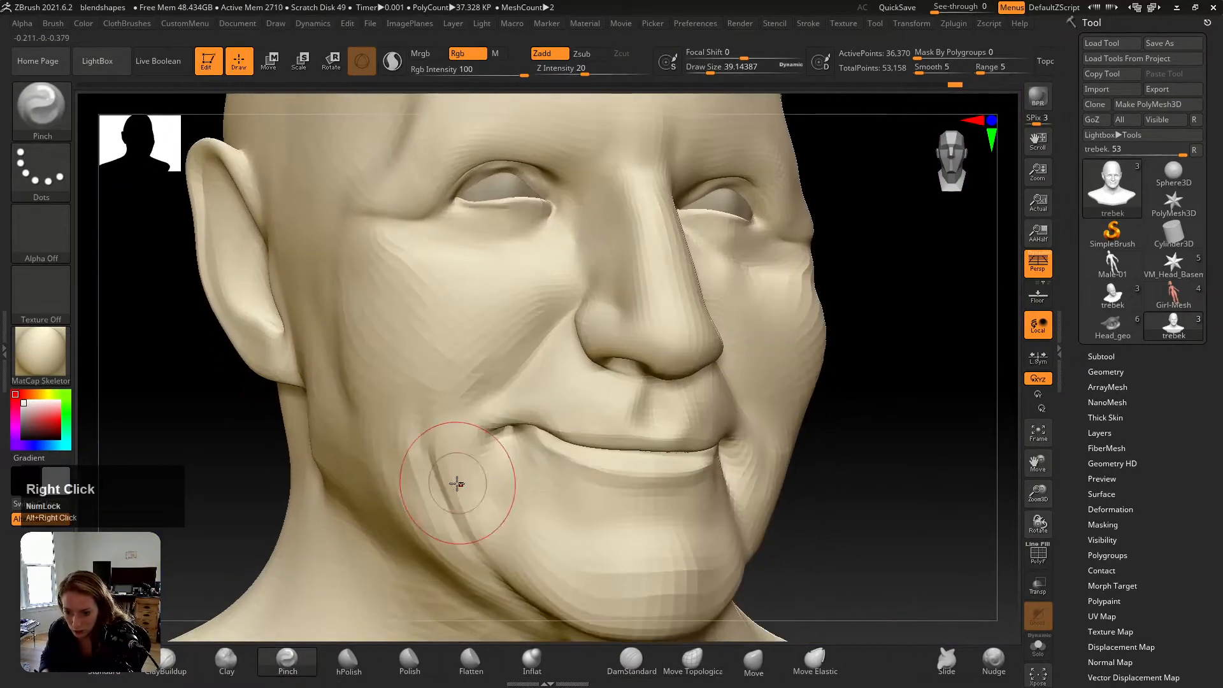
key(s)
drag(456, 484, 446, 484)
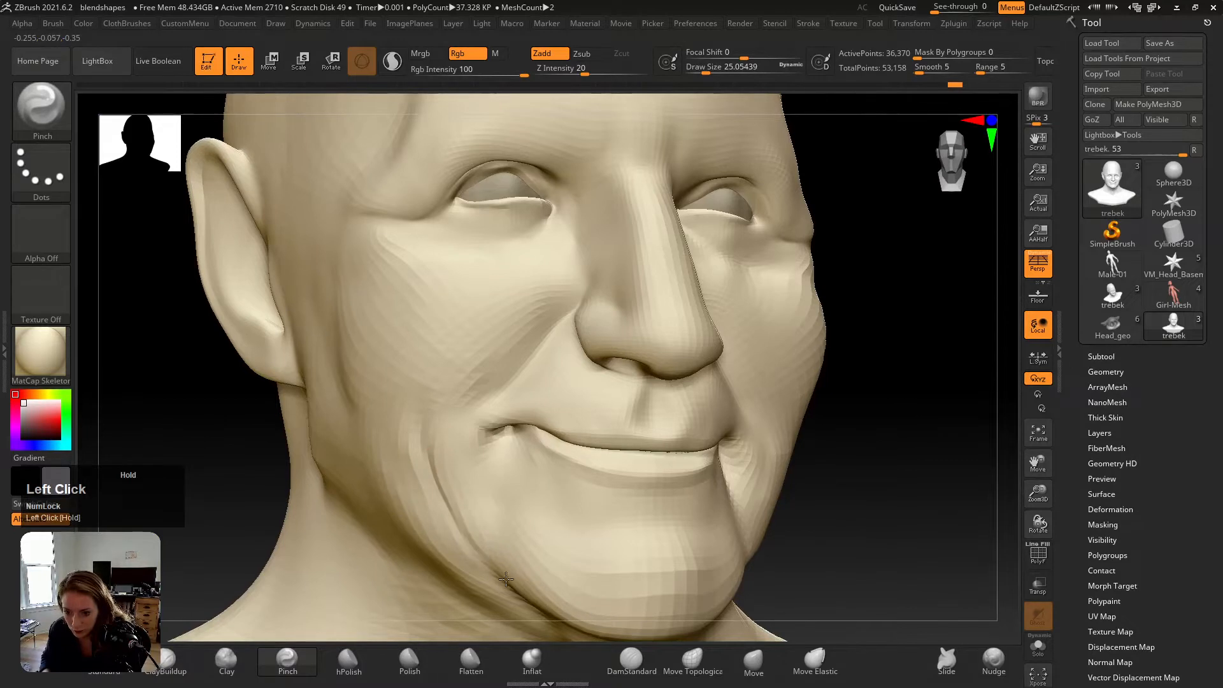
drag(506, 579, 468, 520)
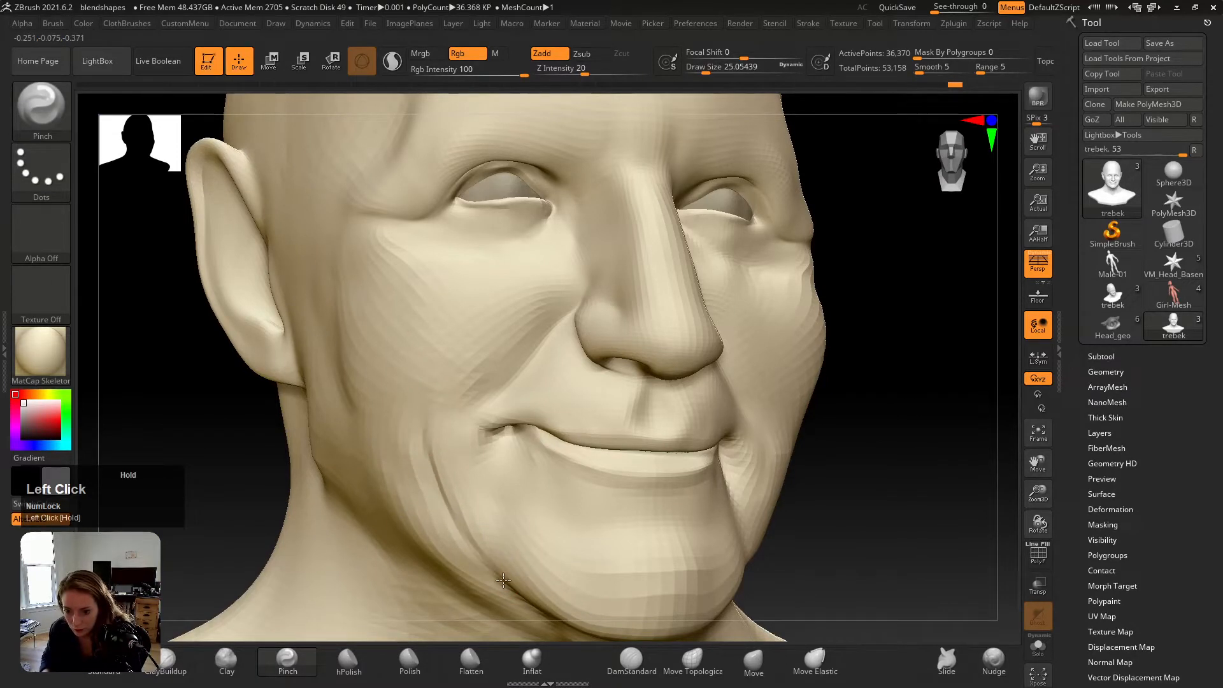
key(w)
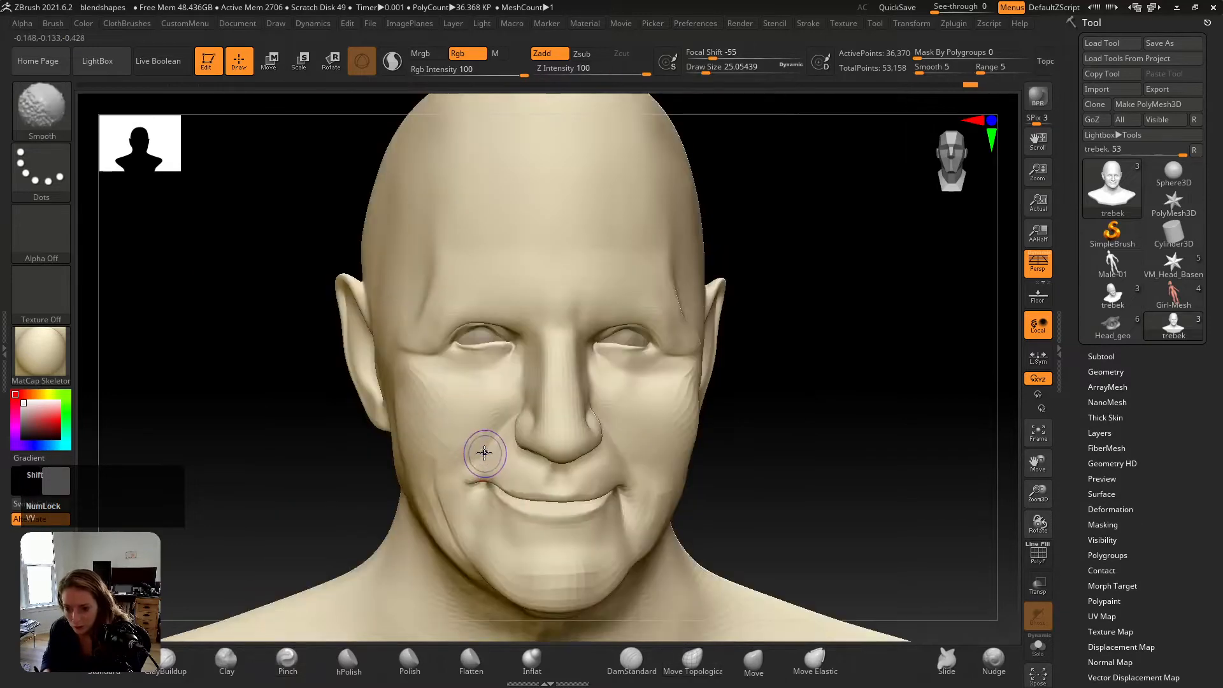
Step: Smooth the lower end of the left cheek crease near the jaw after checking it against the portrait overlay
key(shift+z)
key(shift+z)
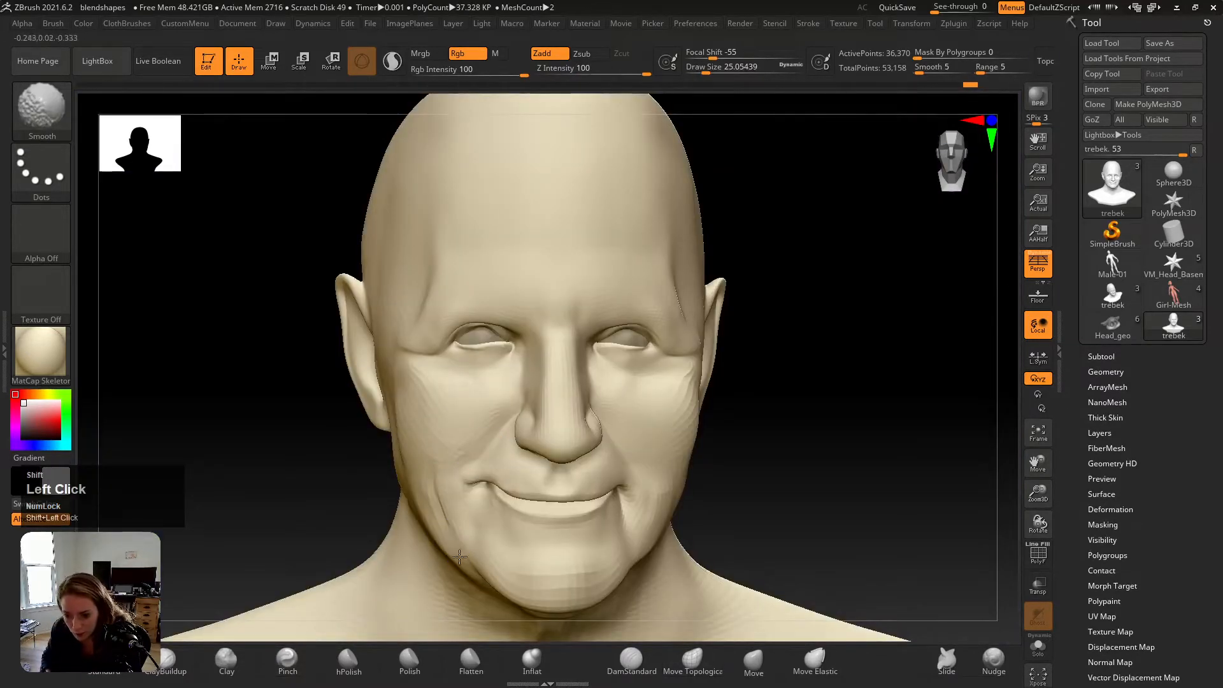
shift+drag(460, 556, 470, 568)
Step: Compare both cheeks and the smile creases from the front with the portrait overlay
key(shift+z)
key(shift+z)
key(shift+z)
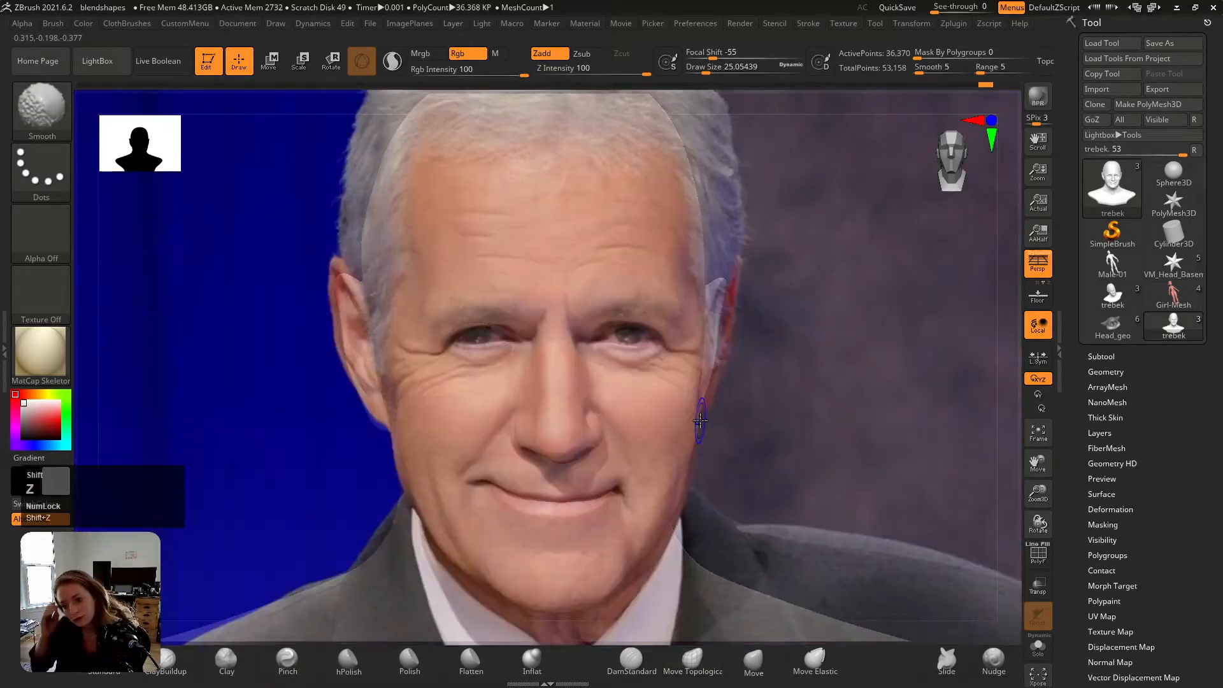
key(shift+z)
key(shift+z)
key(shift+z)
key(shift+z)
key(shift+z)
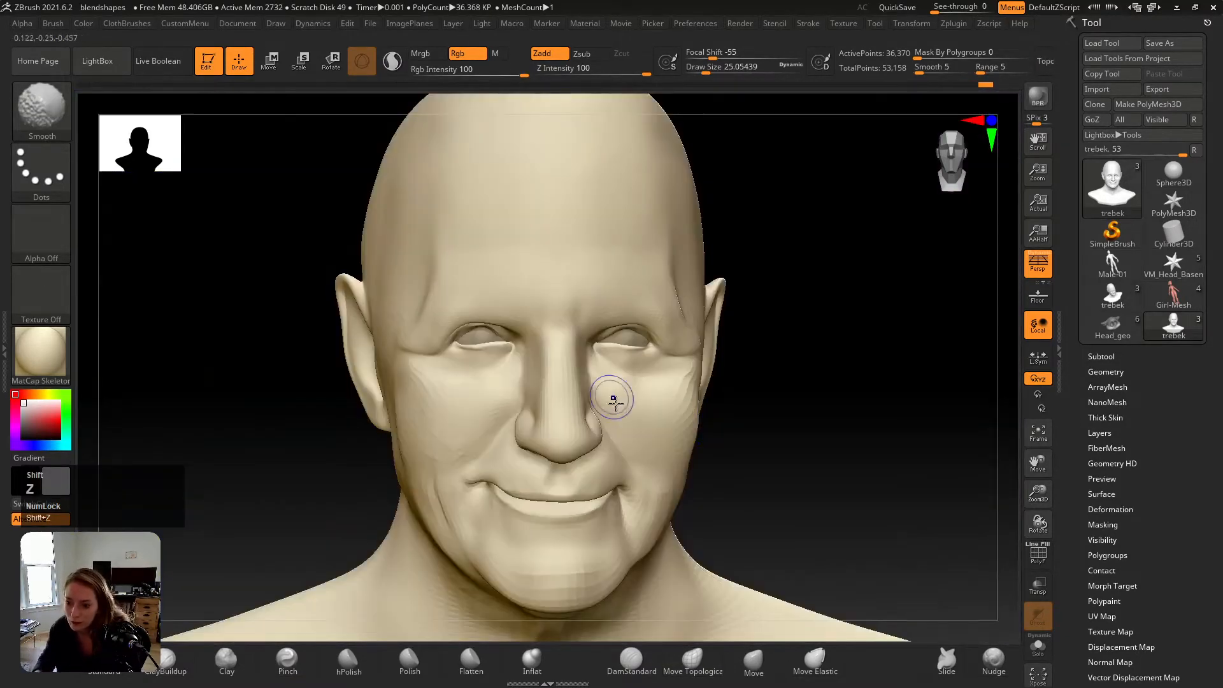
key(shift+z)
key(shift+z)
key(shift+z)
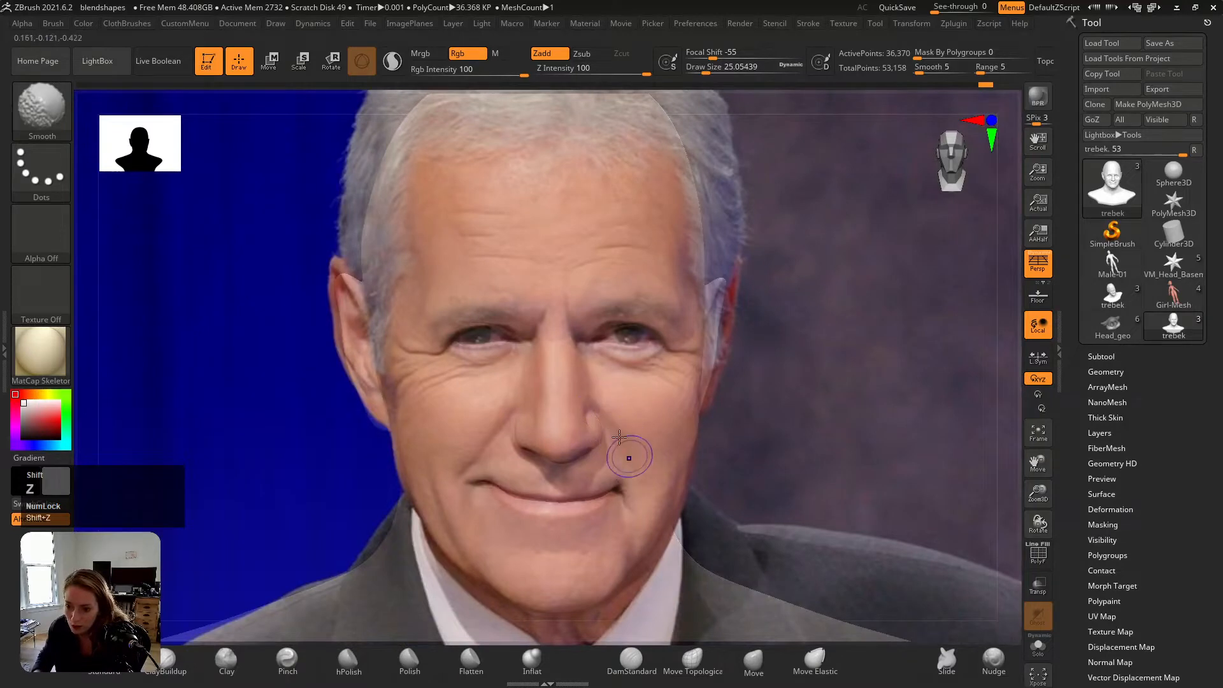
key(shift+z)
Step: Reshape the right smile fold beside the nose with Move Topological at a draw size of about 59, checking the portrait overlay
ctrl+right_drag(651, 471, 604, 419)
key(s)
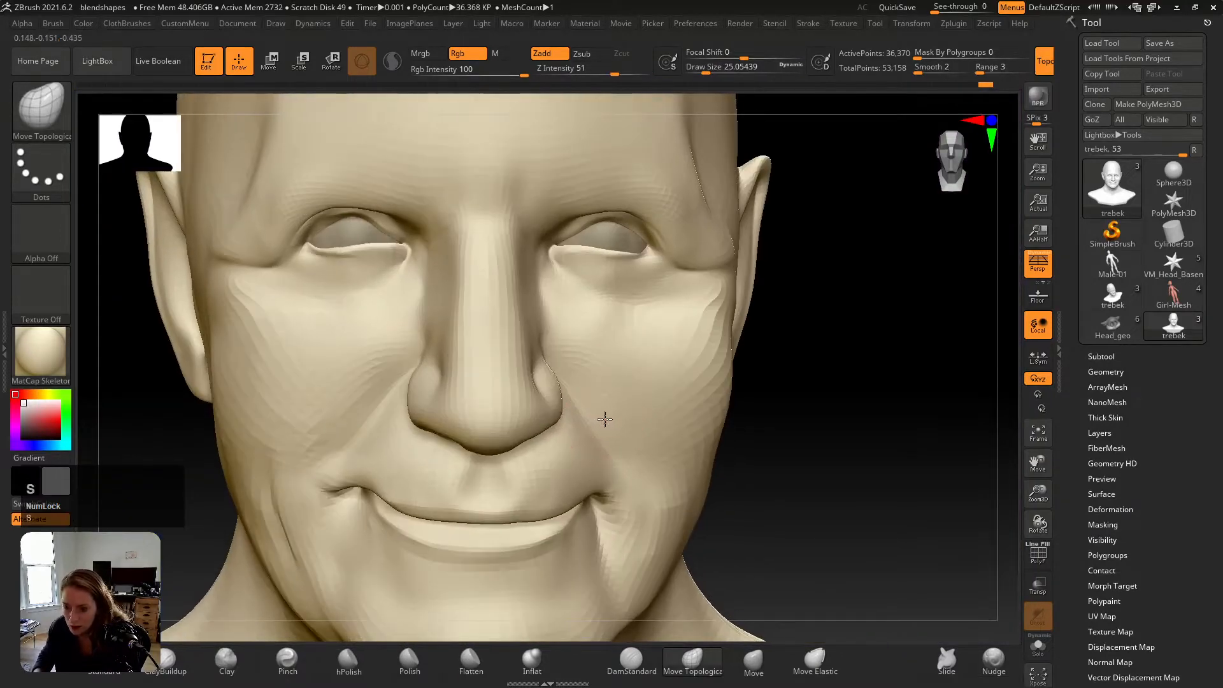
drag(608, 418, 584, 411)
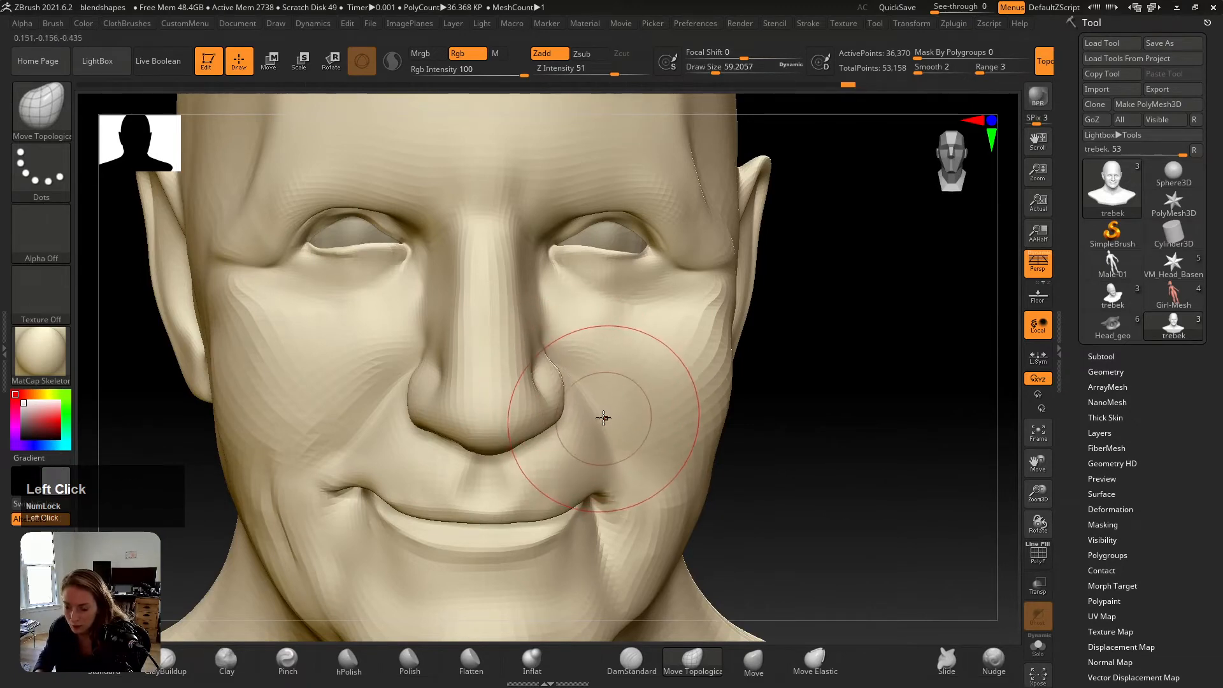
key(shift+z)
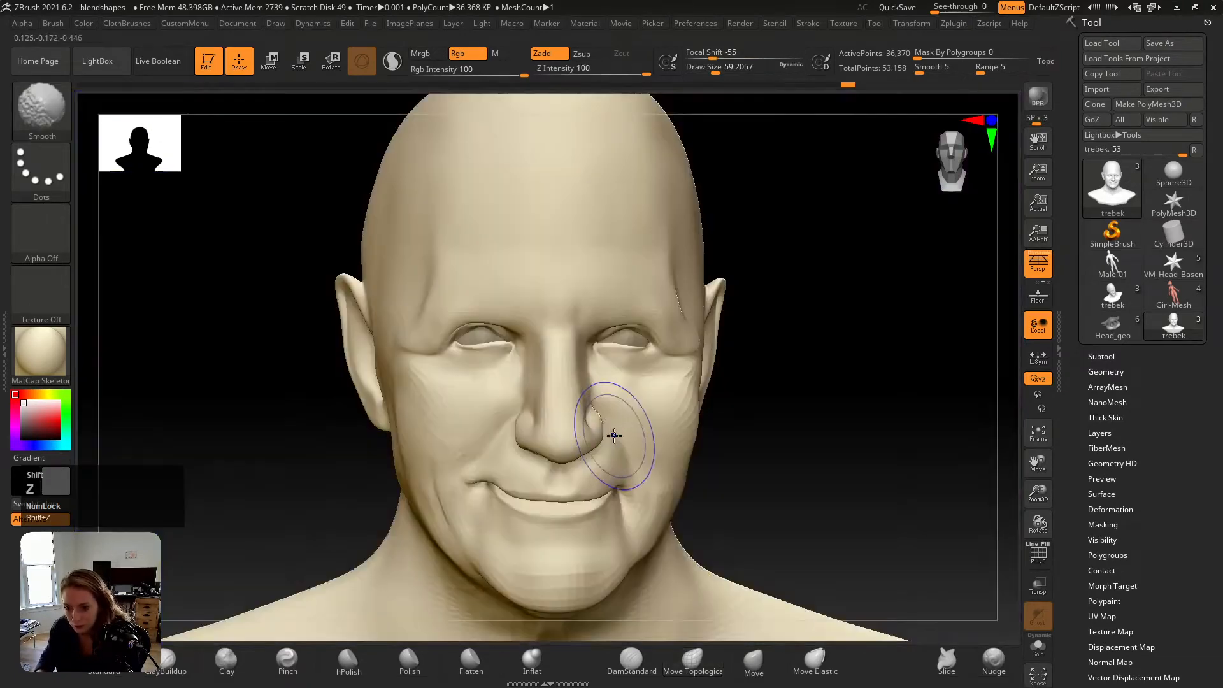
key(shift+z)
key(shift+z)
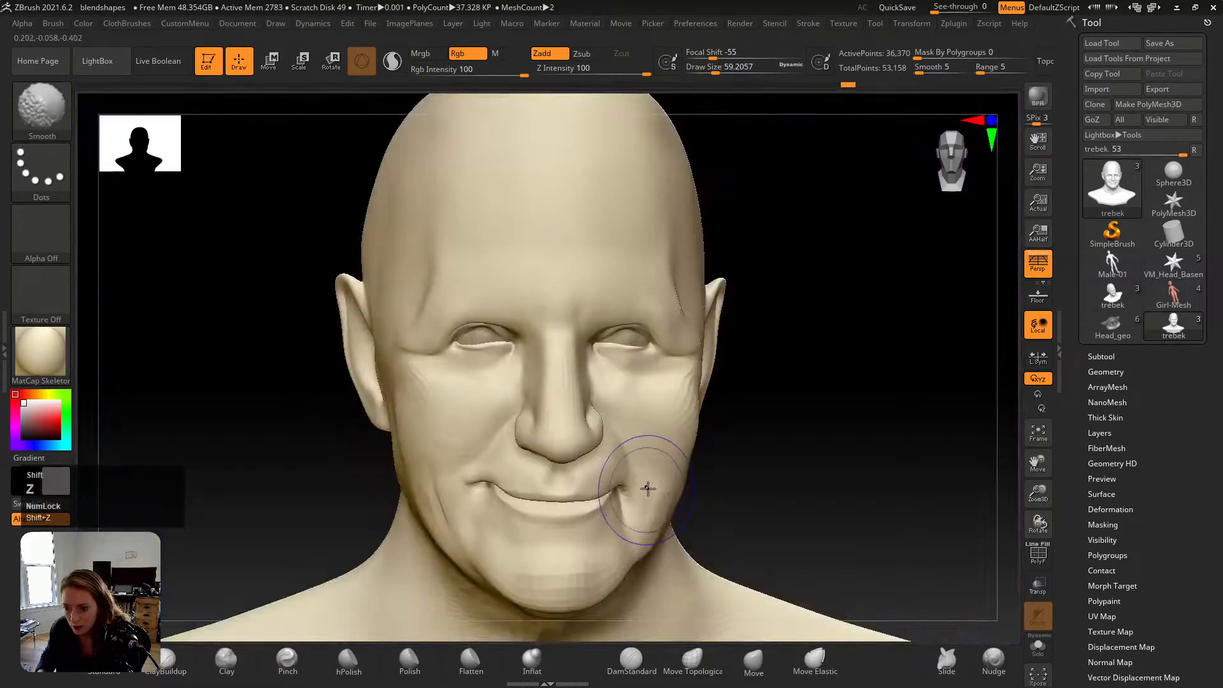
key(shift+z)
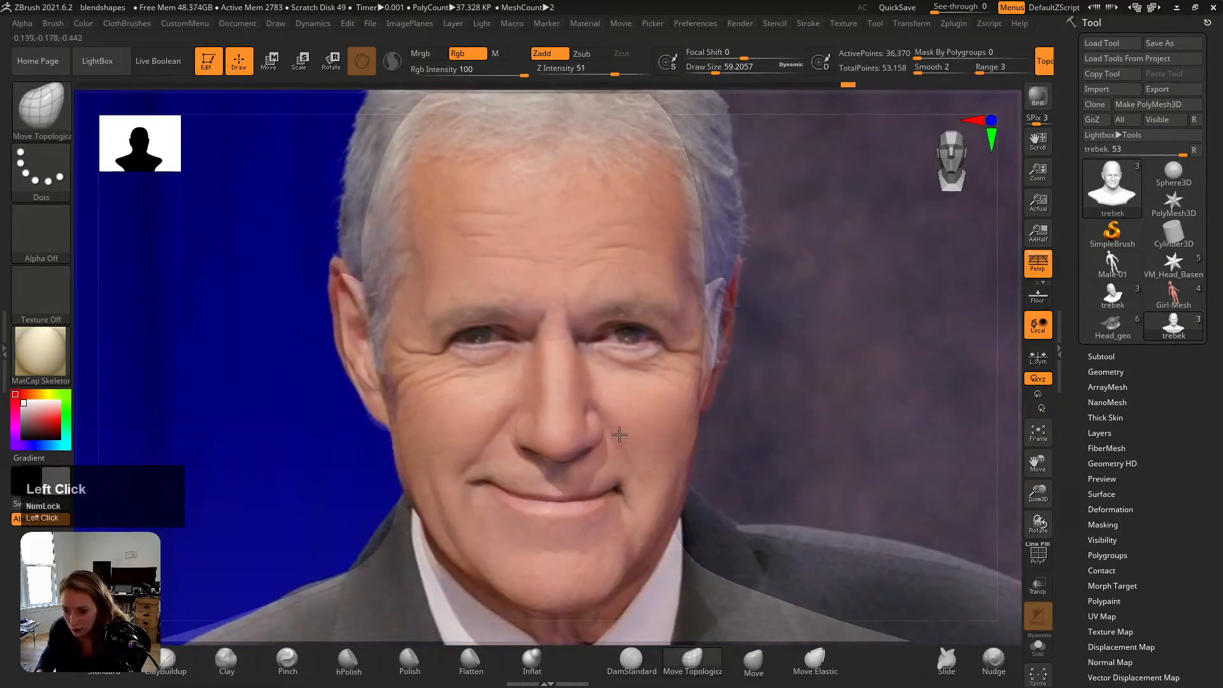
Step: Compare the reshaped right smile fold and cheek contour with the portrait overlay
key(shift+z)
key(shift+z)
key(shift+z)
key(shift+z)
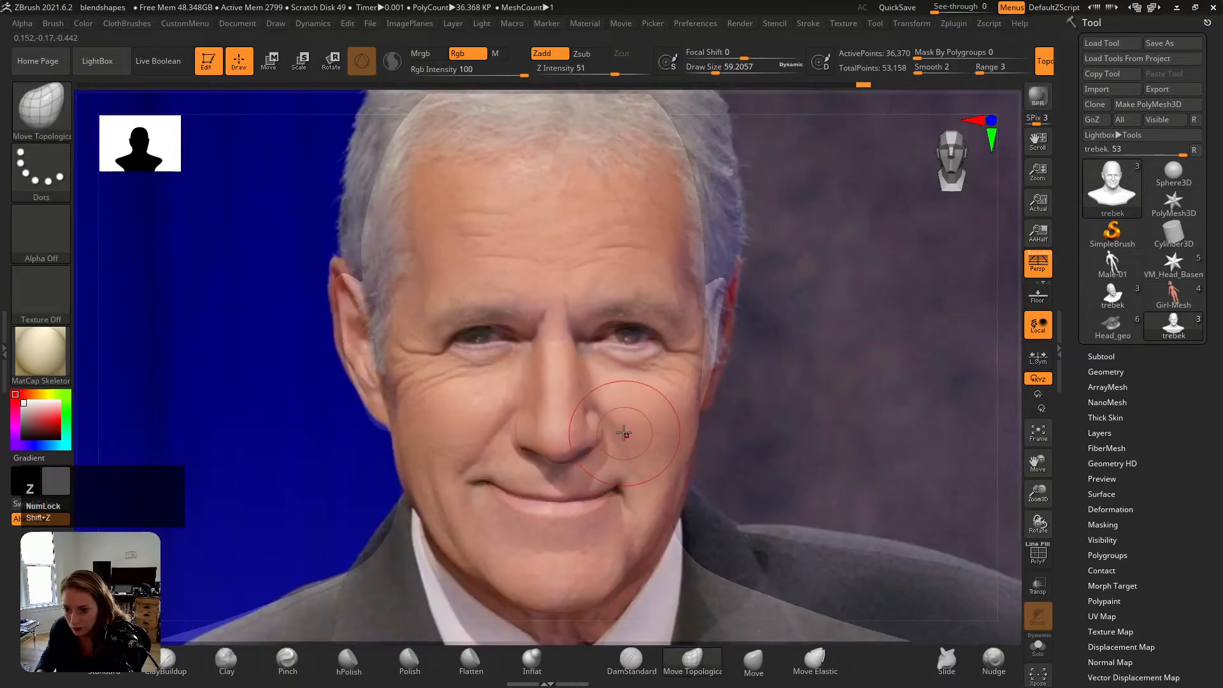
key(shift+z)
key(shift+z)
key(shift+z)
key(shift+z)
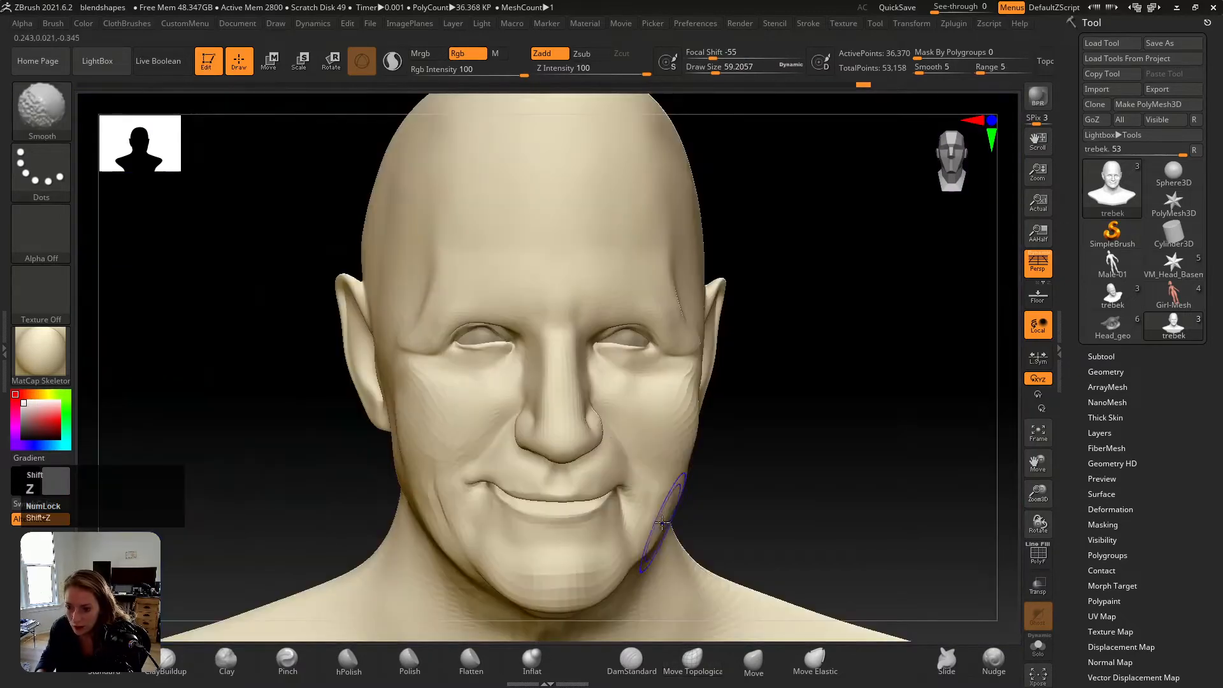
key(shift+z)
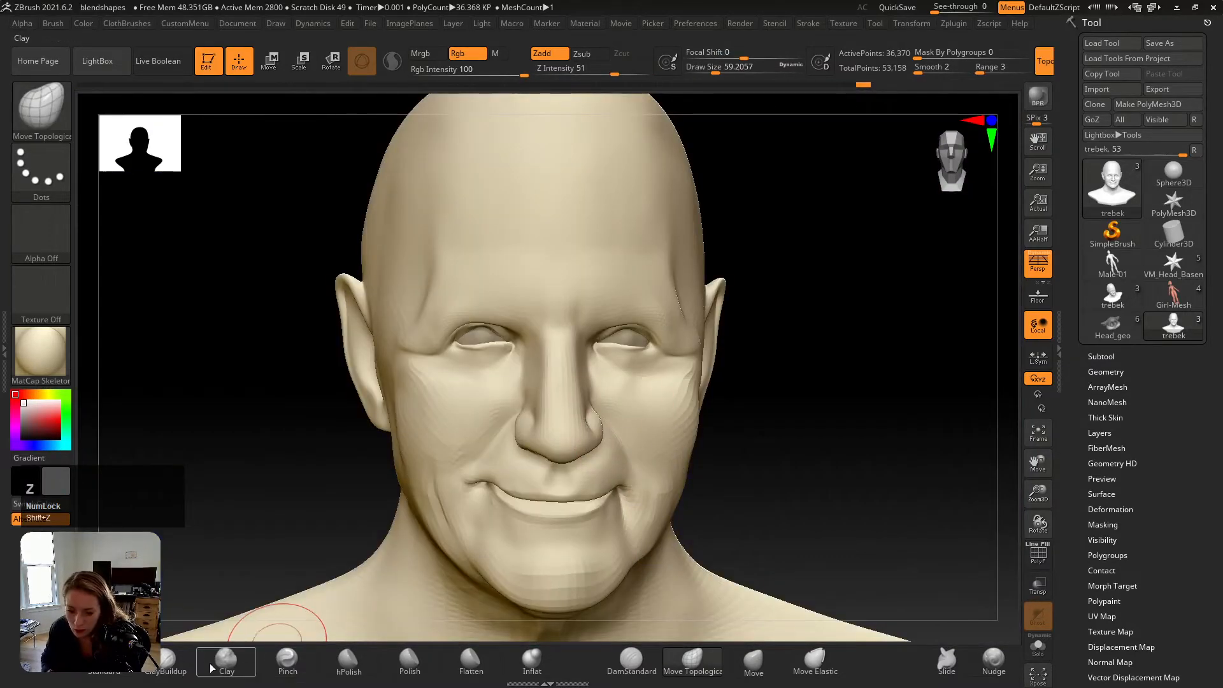
Step: Build up the right smile fold from the nostril toward the mouth with the Standard brush at draw size about 17, smoothing the cheek side
click(105, 661)
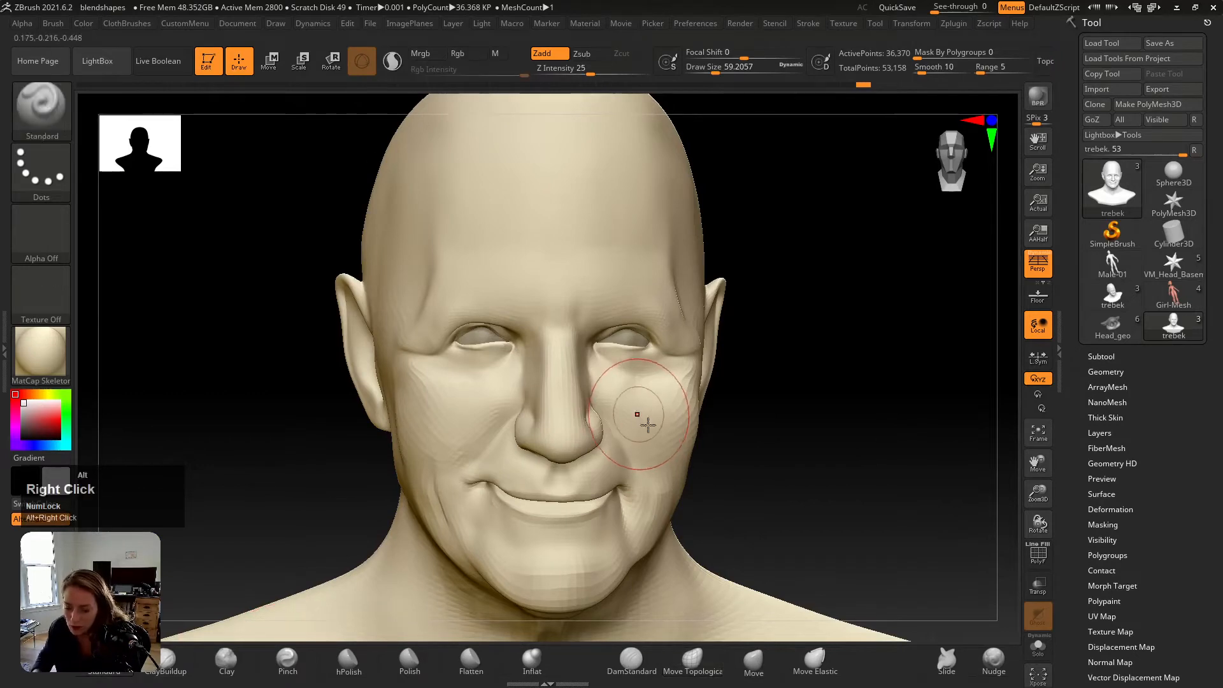
alt+right_drag(648, 425, 644, 446)
key(s)
drag(644, 446, 625, 437)
mouse_move(626, 437)
alt+right_down()
mouse_move(637, 435)
mouse_move(615, 423)
alt+right_up()
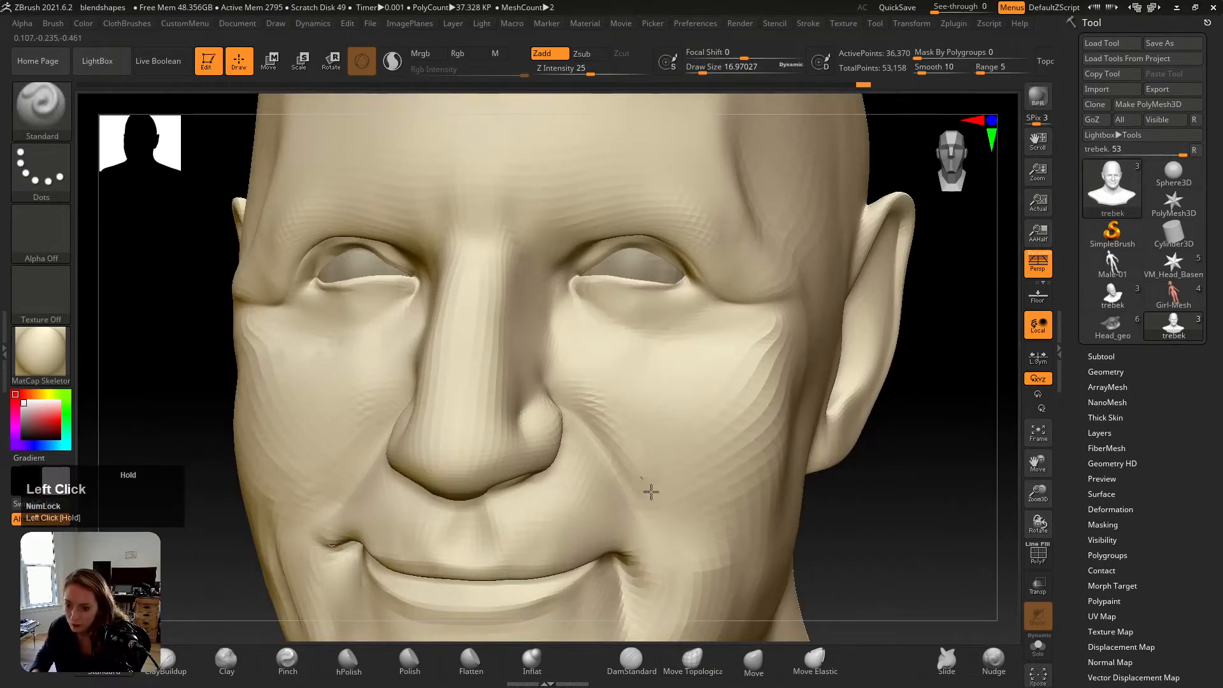
shift+drag(663, 476, 648, 442)
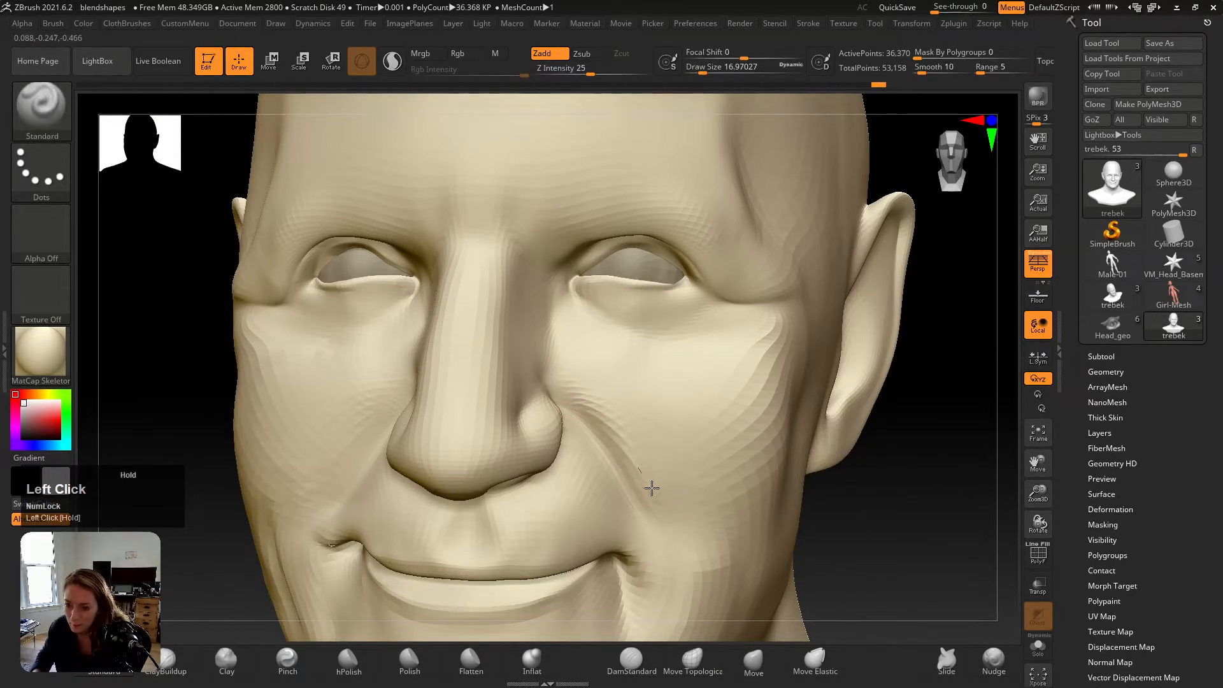
shift+drag(627, 429, 577, 376)
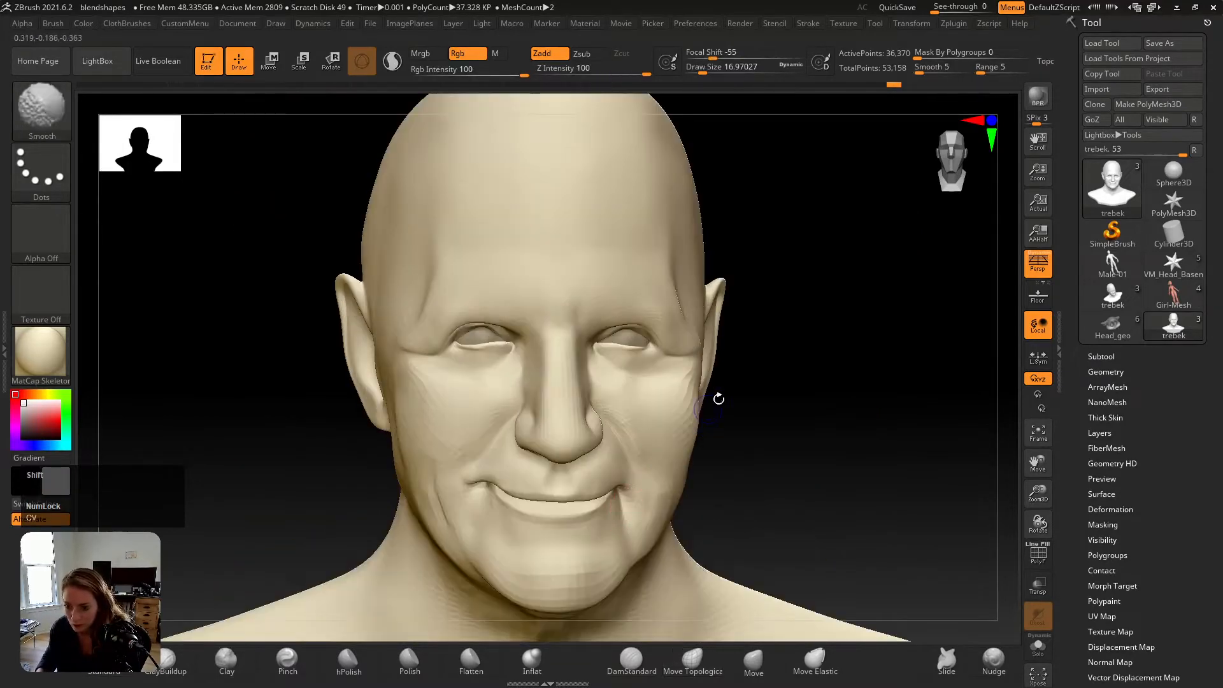
Step: Check the right smile fold against the portrait overlay and soften it with a Smooth stroke
key(shift+z)
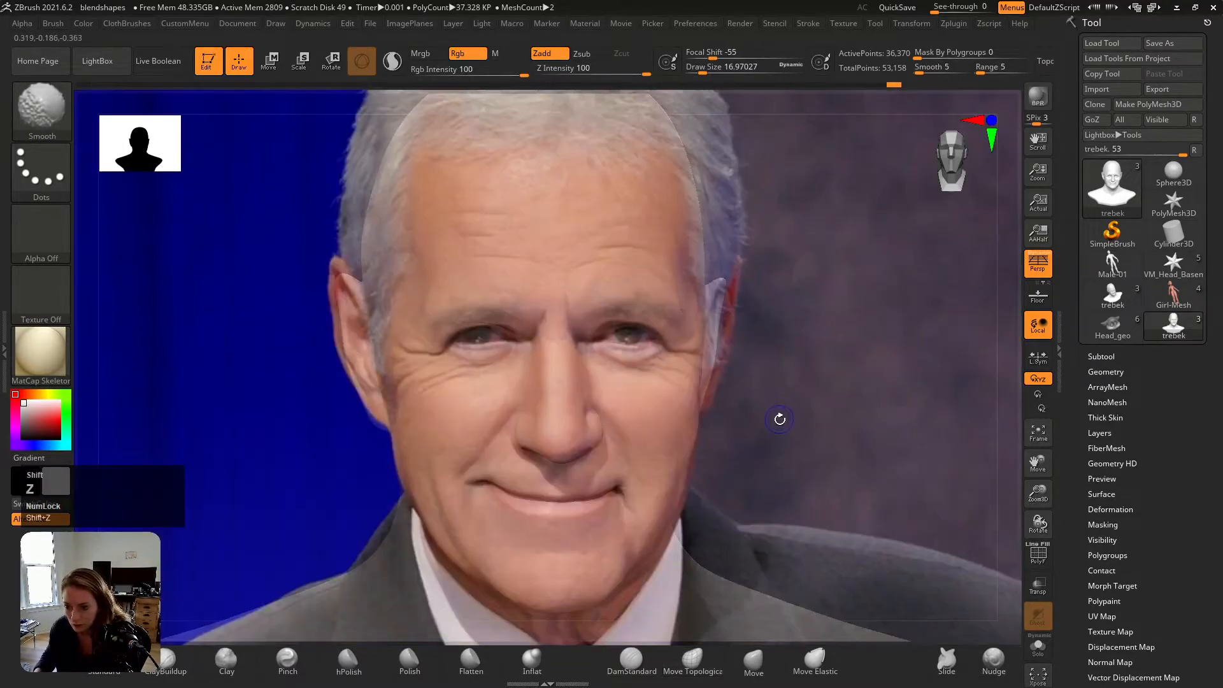
key(shift+z)
key(shift+z)
key(shift+z)
key(shift+z)
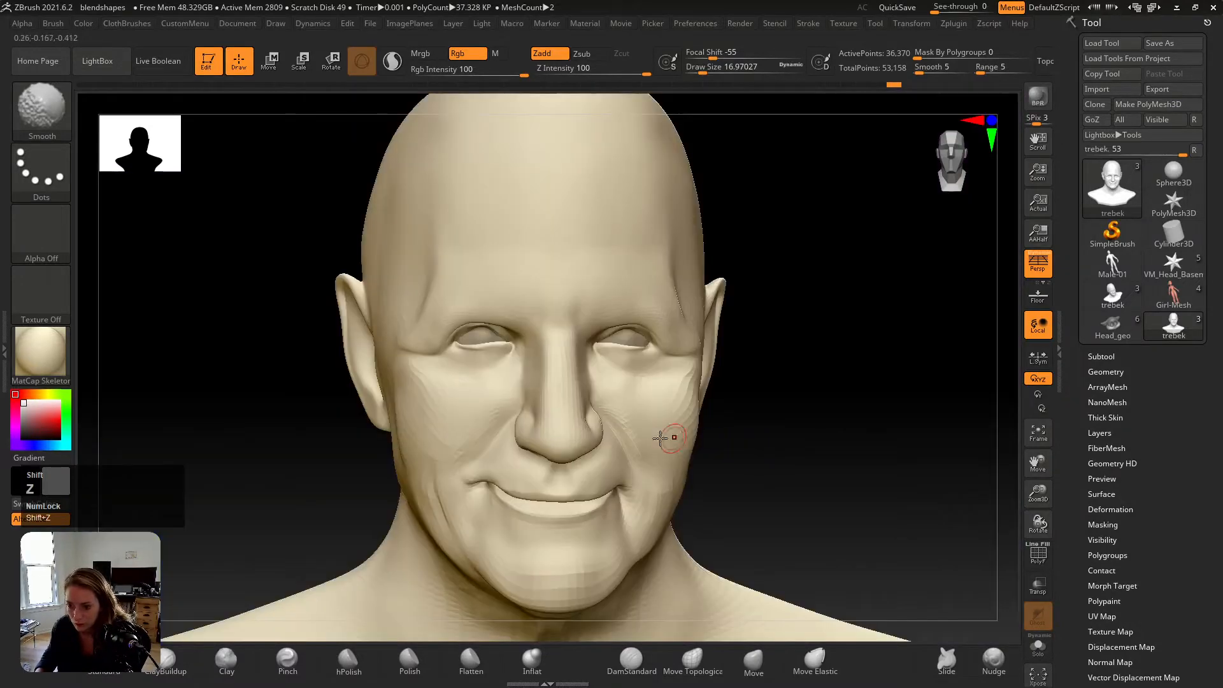
shift+drag(609, 403, 650, 469)
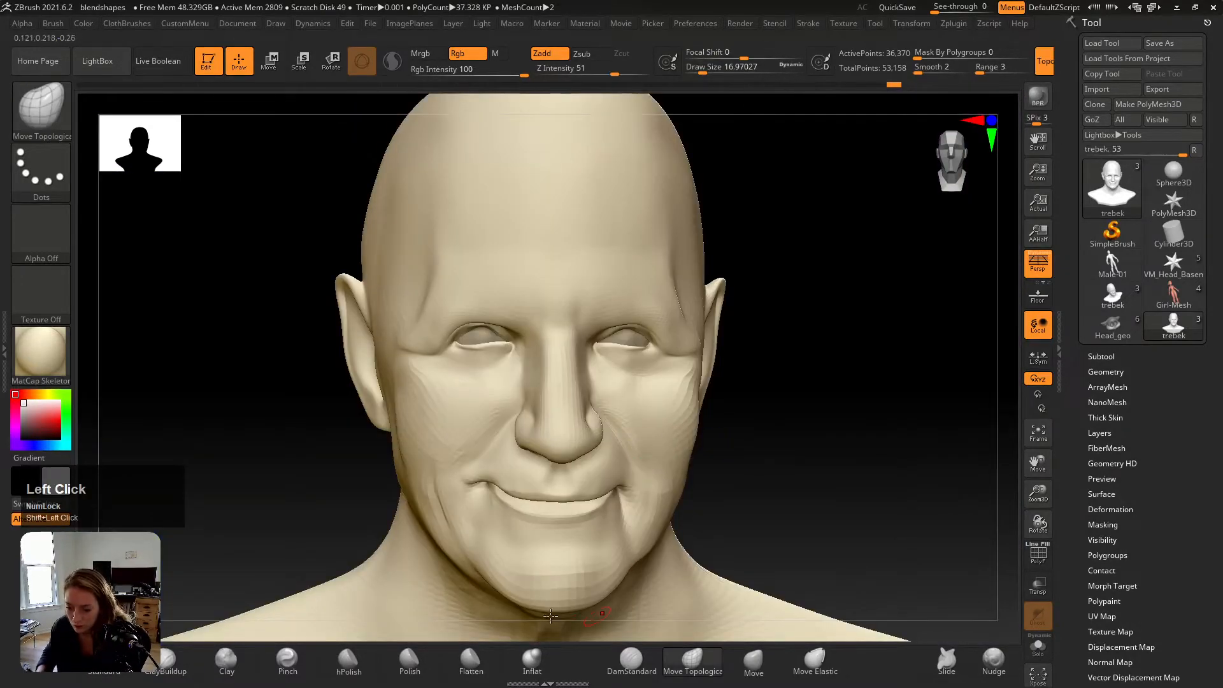
Step: Carve the right smile crease from beside the nostril down the cheek with DamStandard
click(621, 661)
mouse_move(628, 408)
alt+right_down()
mouse_move(655, 451)
mouse_move(611, 450)
mouse_move(573, 398)
alt+right_up()
click(573, 413)
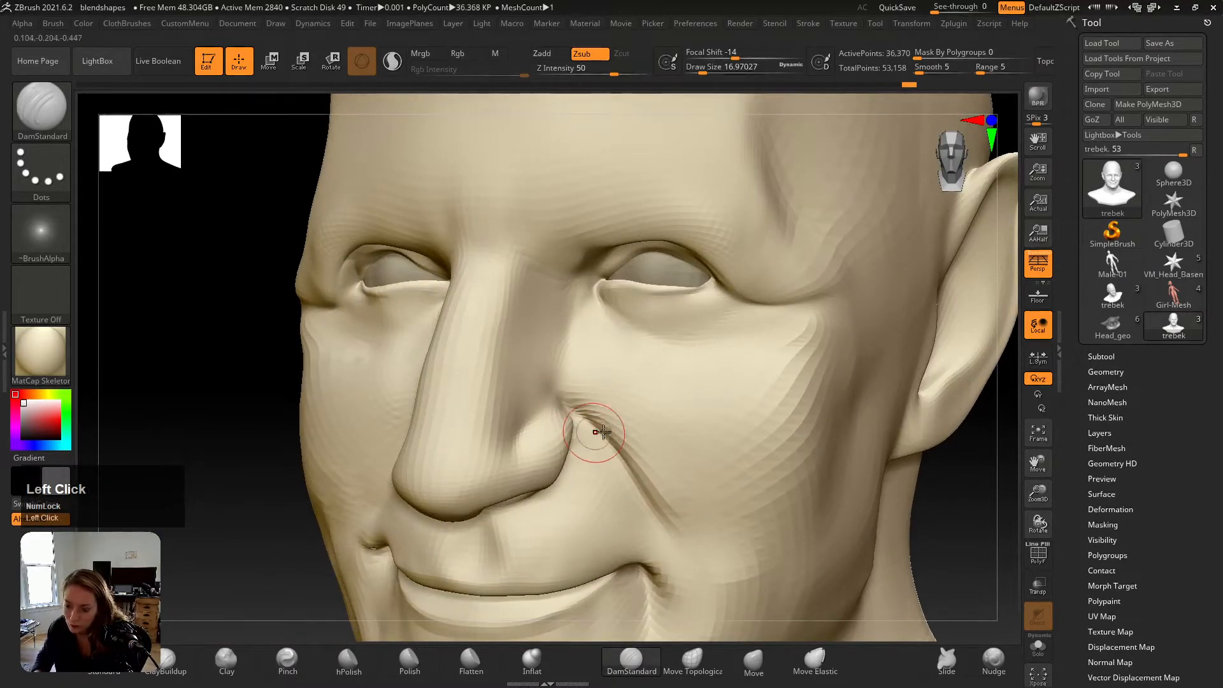
Step: Carve the left smile crease between the nostril and the mouth corner with DamStandard strokes
right_drag(582, 437, 429, 440)
mouse_move(415, 419)
mouse_down()
mouse_move(423, 402)
mouse_move(384, 456)
mouse_move(411, 414)
mouse_move(407, 439)
mouse_up()
drag(330, 517, 365, 483)
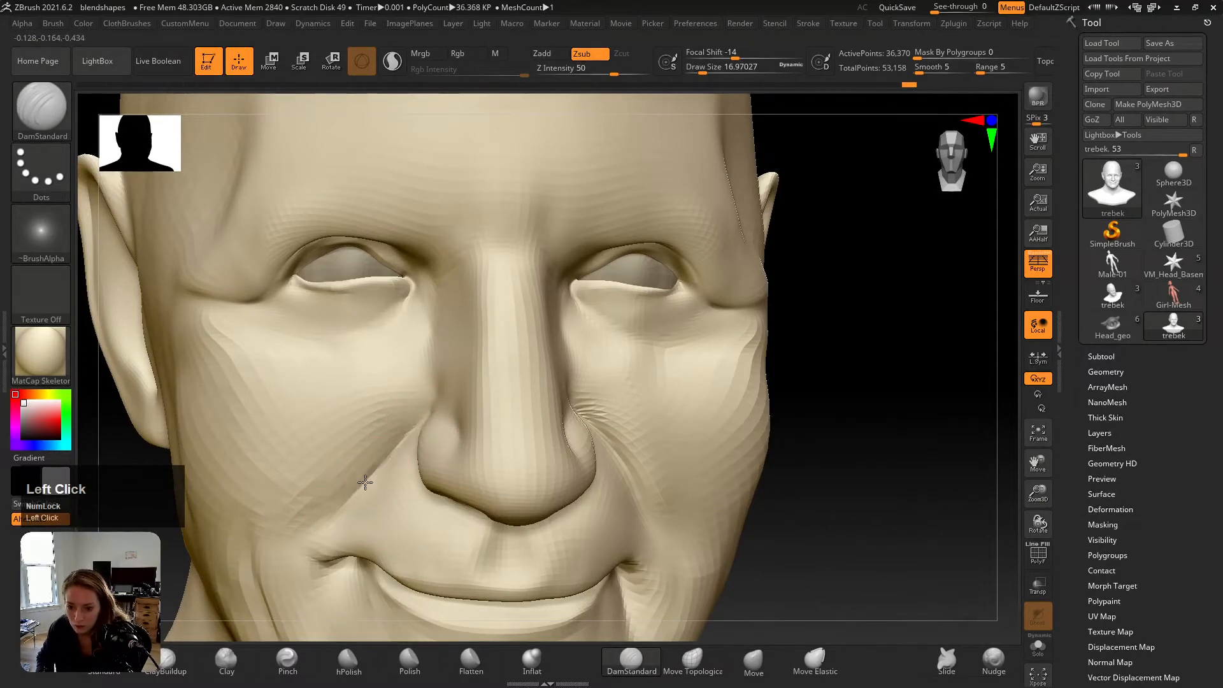
Step: Reshape the right cheek down to the mouth corner with Move Topological at draw size about 51, checking it against the portrait overlay
key(v)
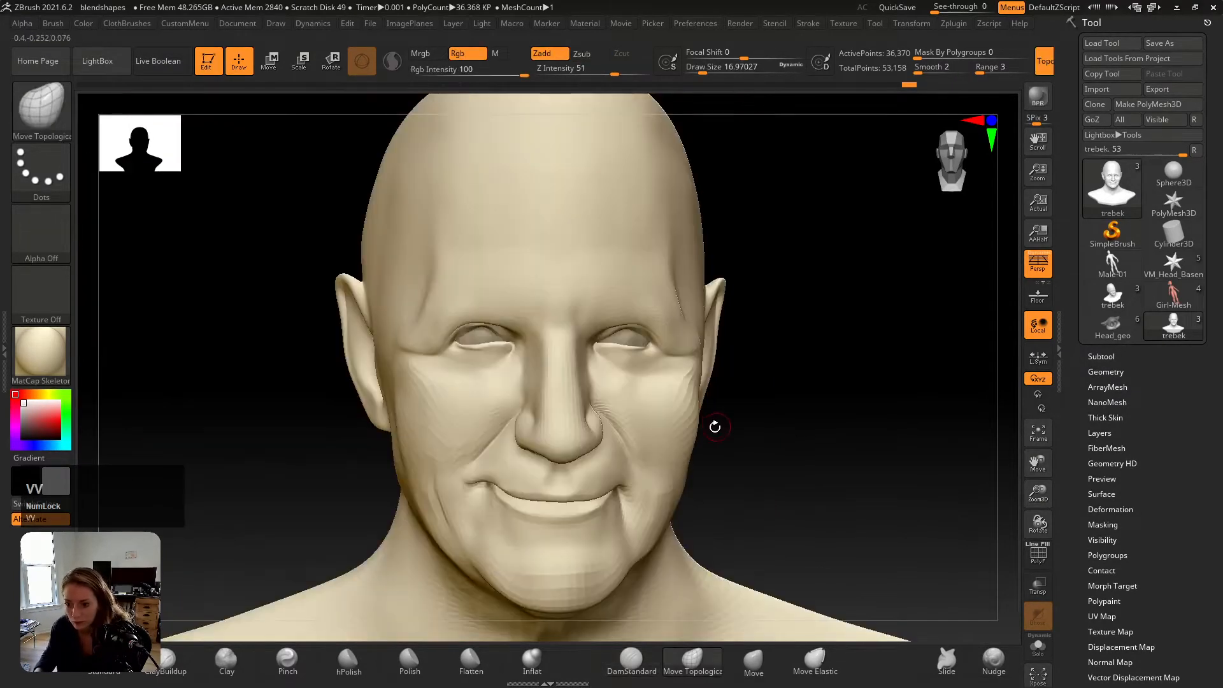
key(shift+z)
key(shift+z)
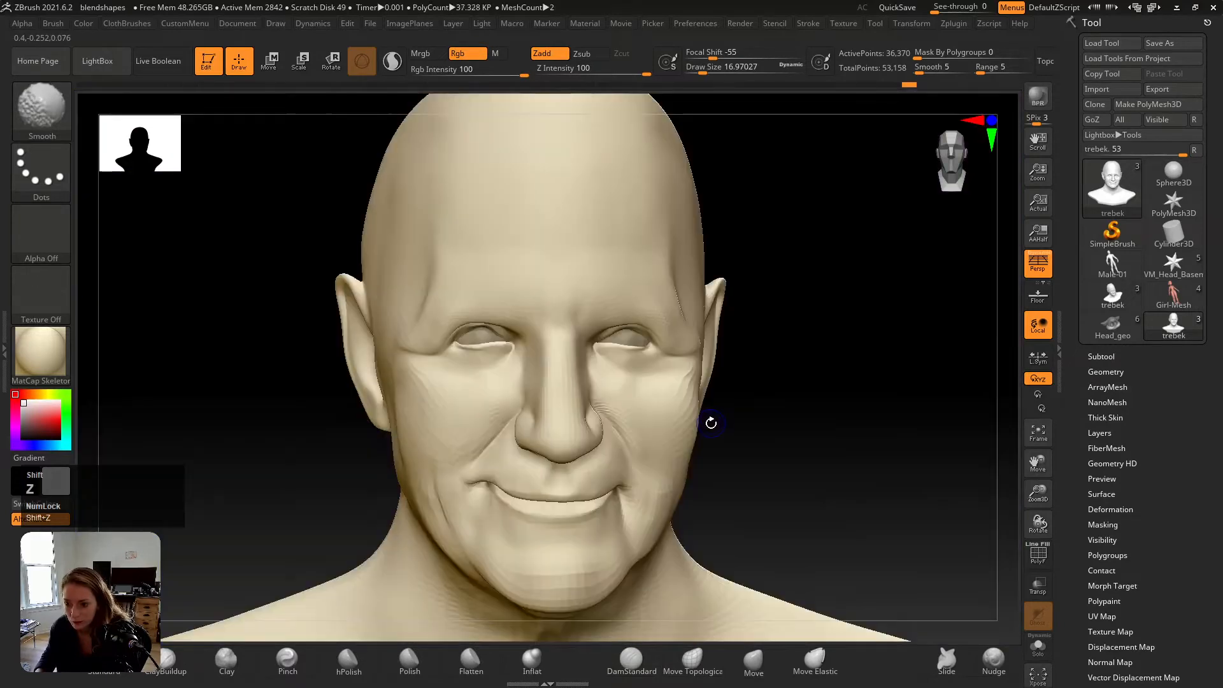
key(s)
drag(680, 440, 626, 440)
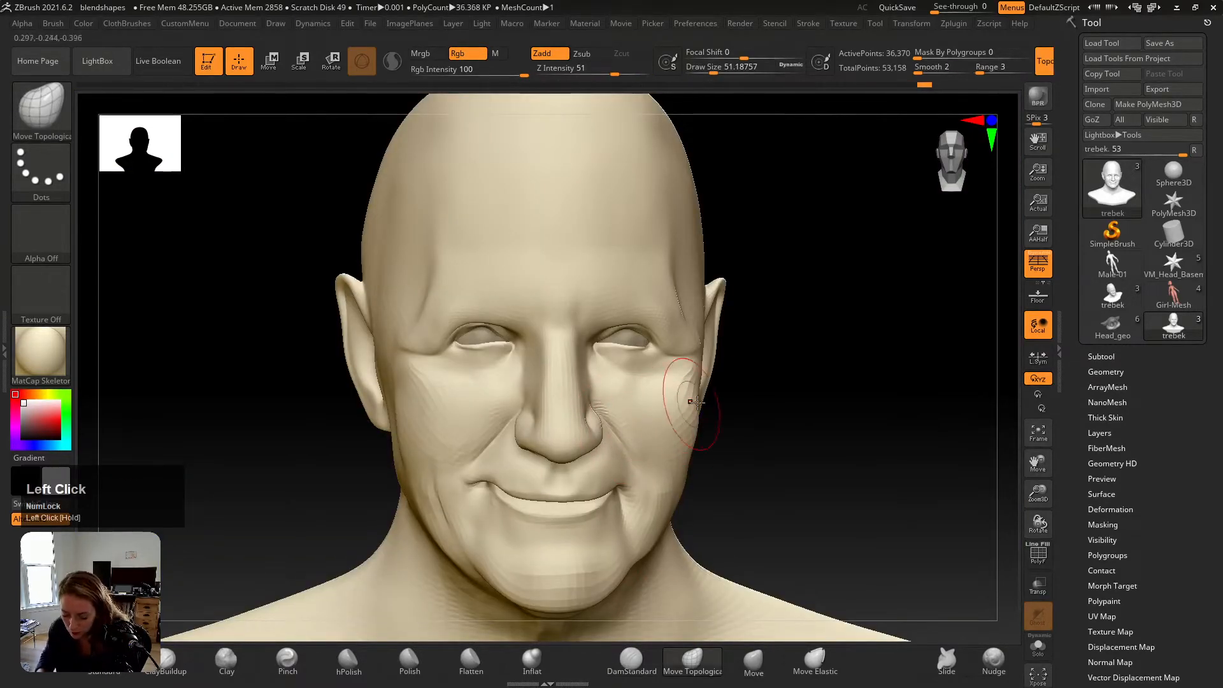
key(shift+z)
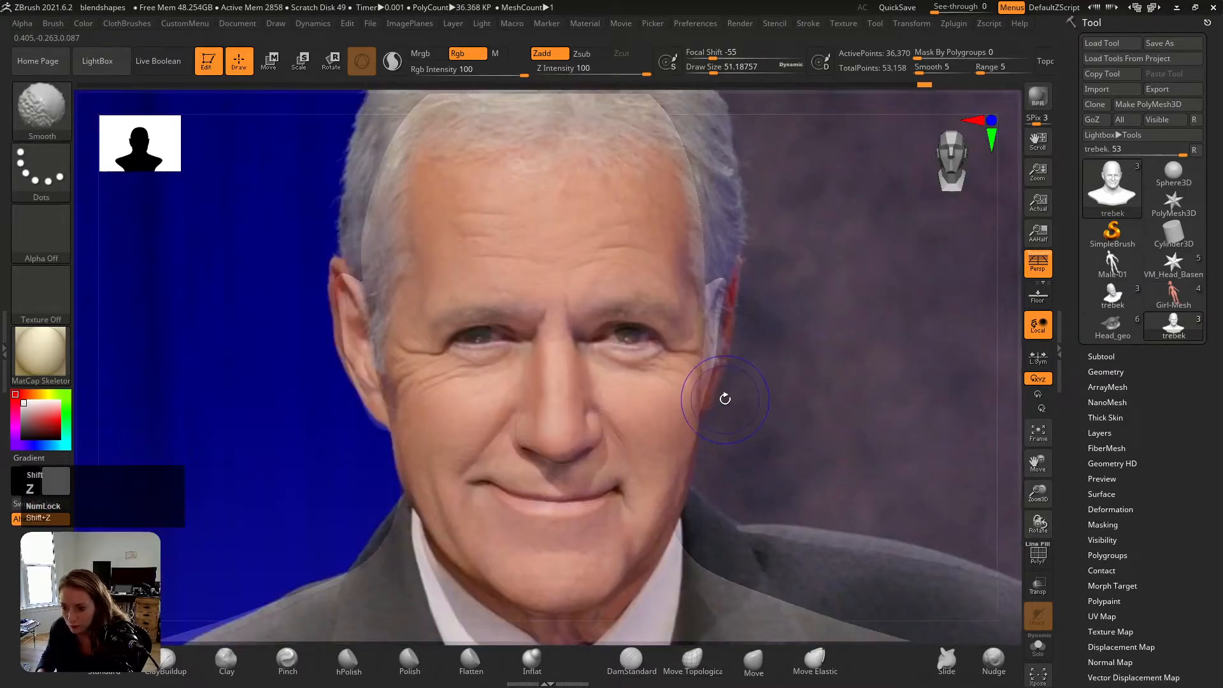
key(shift+z)
mouse_move(641, 427)
mouse_down()
mouse_move(632, 444)
mouse_move(643, 467)
mouse_up()
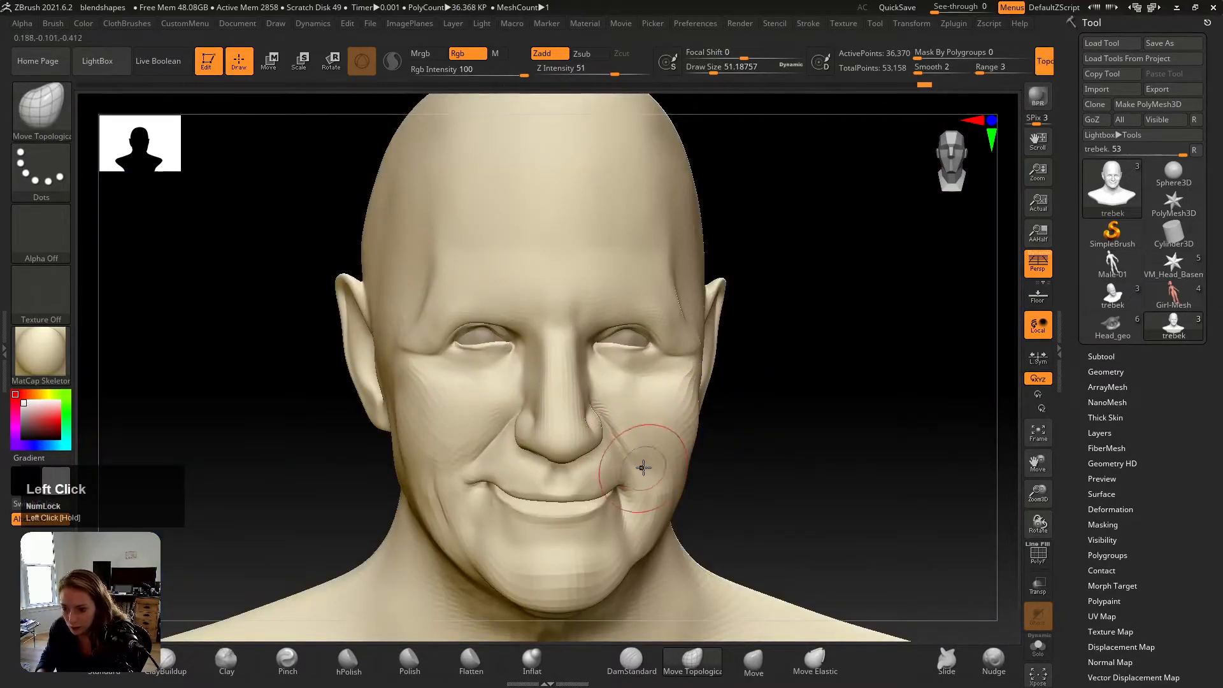
Step: Check the right mouth corner against the portrait overlay and nudge it in side profile with Move Topological
key(shift+z)
key(shift+z)
key(shift+z)
key(shift+z)
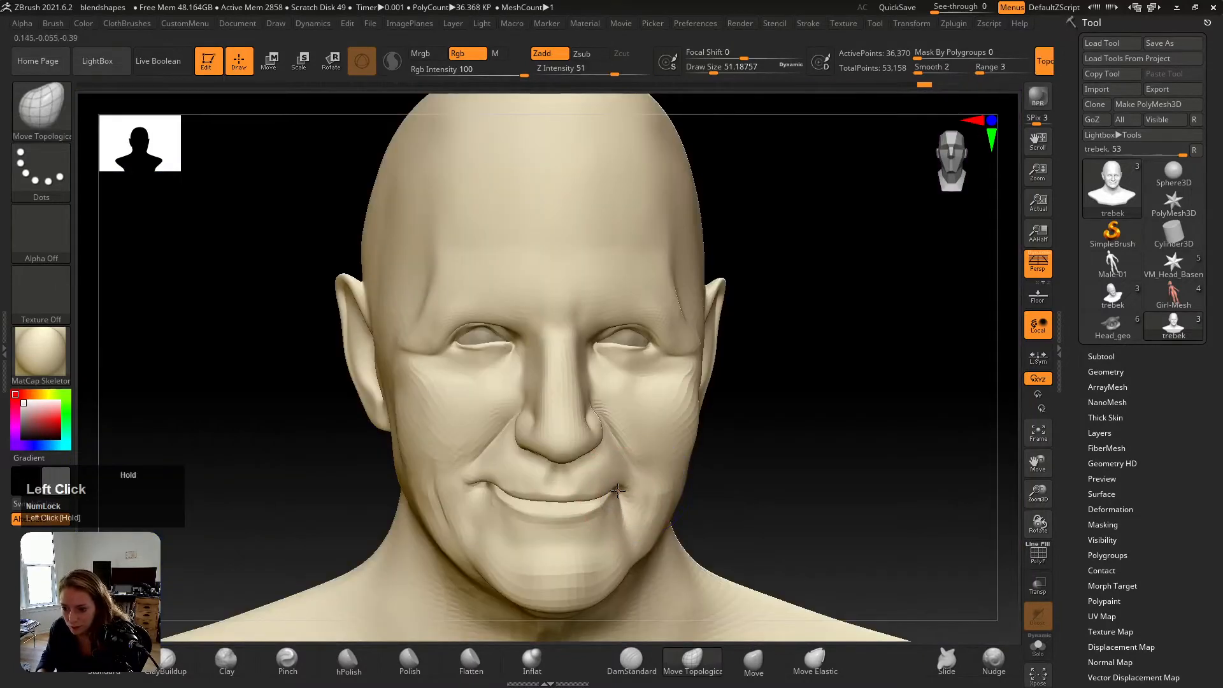
right_drag(618, 491, 562, 494)
mouse_move(485, 500)
alt+right_down()
mouse_move(534, 516)
mouse_move(474, 483)
alt+right_up()
click(471, 480)
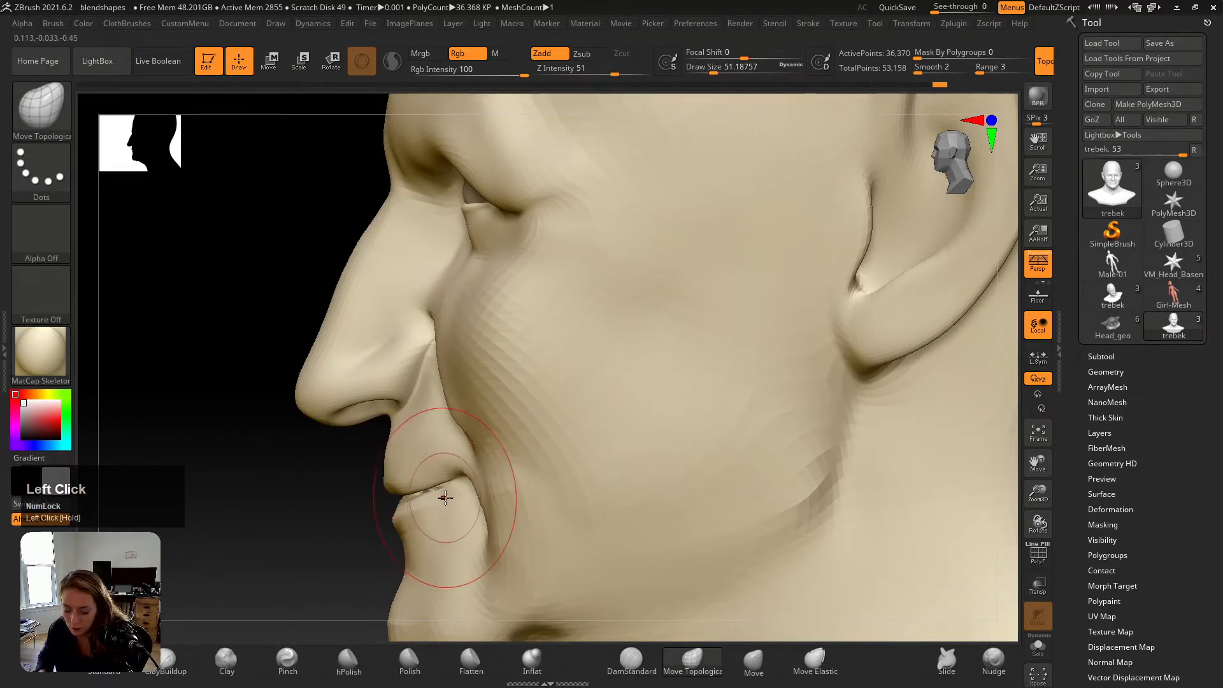
Step: Compare the mouth and lower face with the portrait overlay from the front
key(v)
key(v)
key(shift+z)
key(shift+z)
key(shift+z)
key(shift+z)
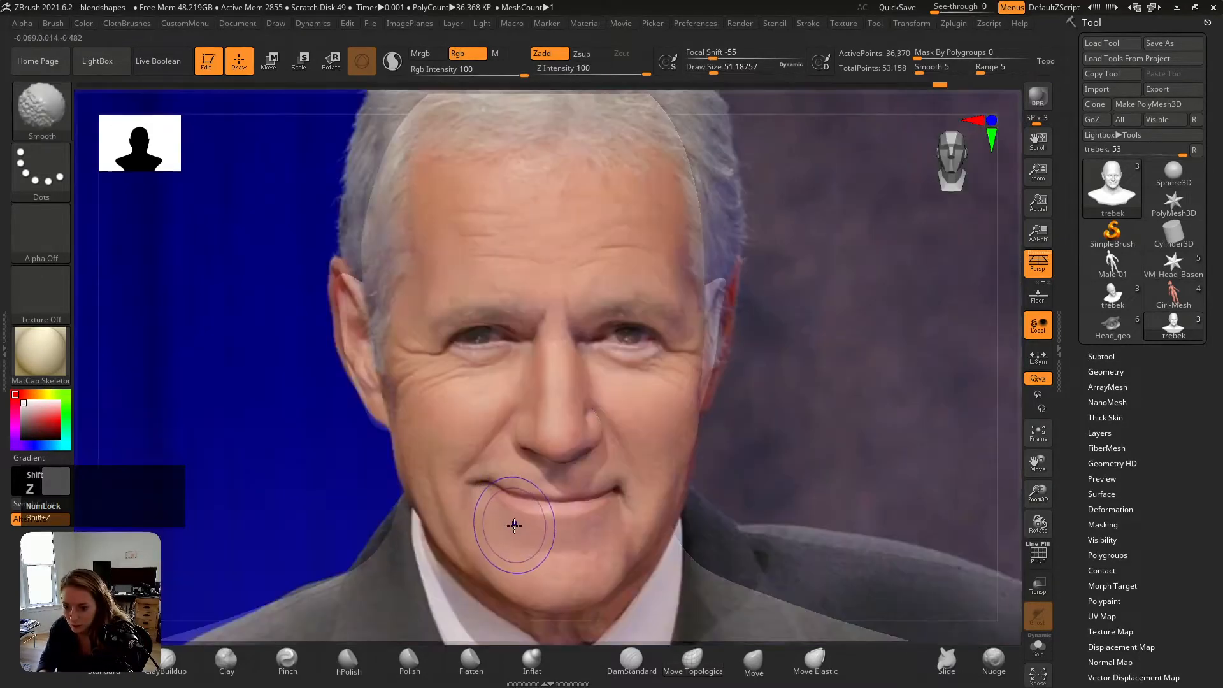
key(shift+z)
key(shift+z)
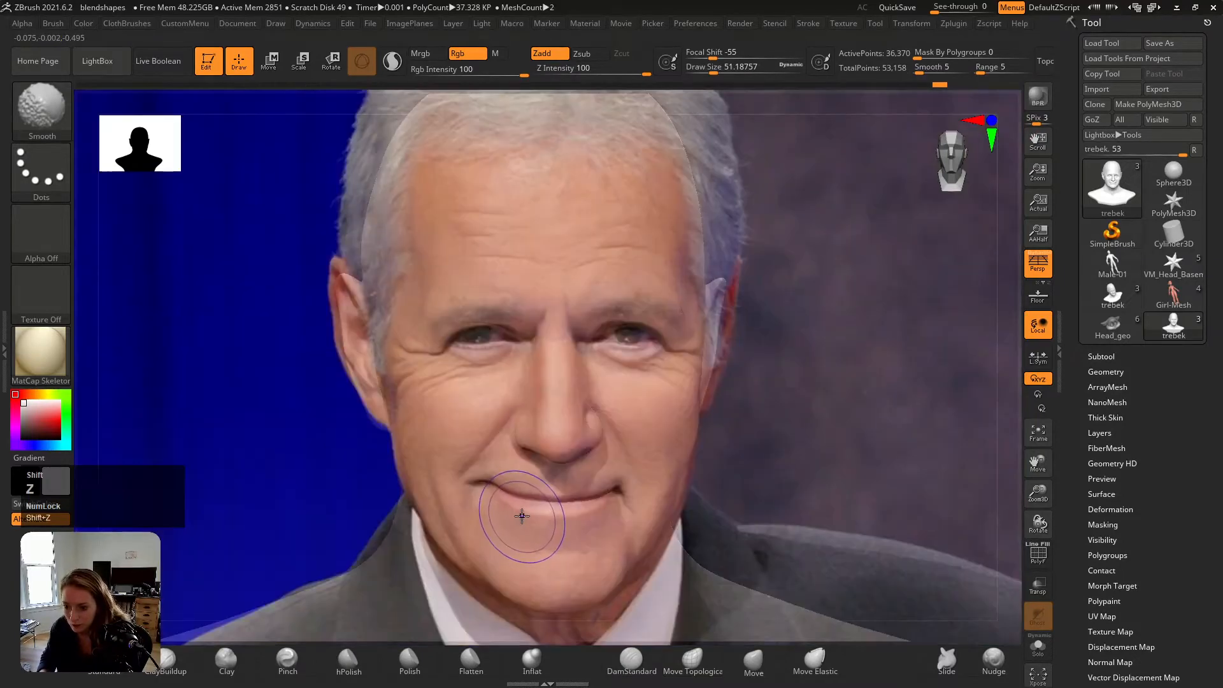
Step: Adjust the right mouth corner with Move Topological at draw size about 25 in front and three-quarter views, comparing it with the portrait
mouse_move(573, 467)
alt+right_down()
mouse_move(677, 546)
mouse_move(650, 484)
alt+right_up()
key(s)
drag(649, 484, 643, 482)
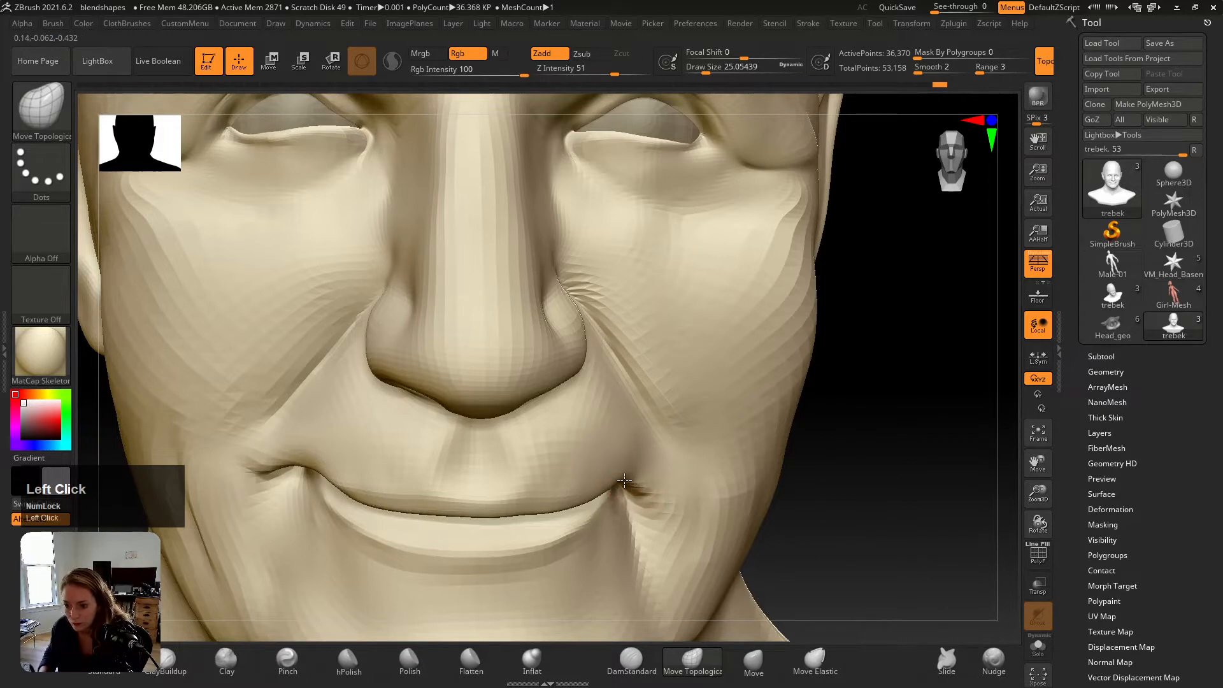
drag(635, 481, 663, 510)
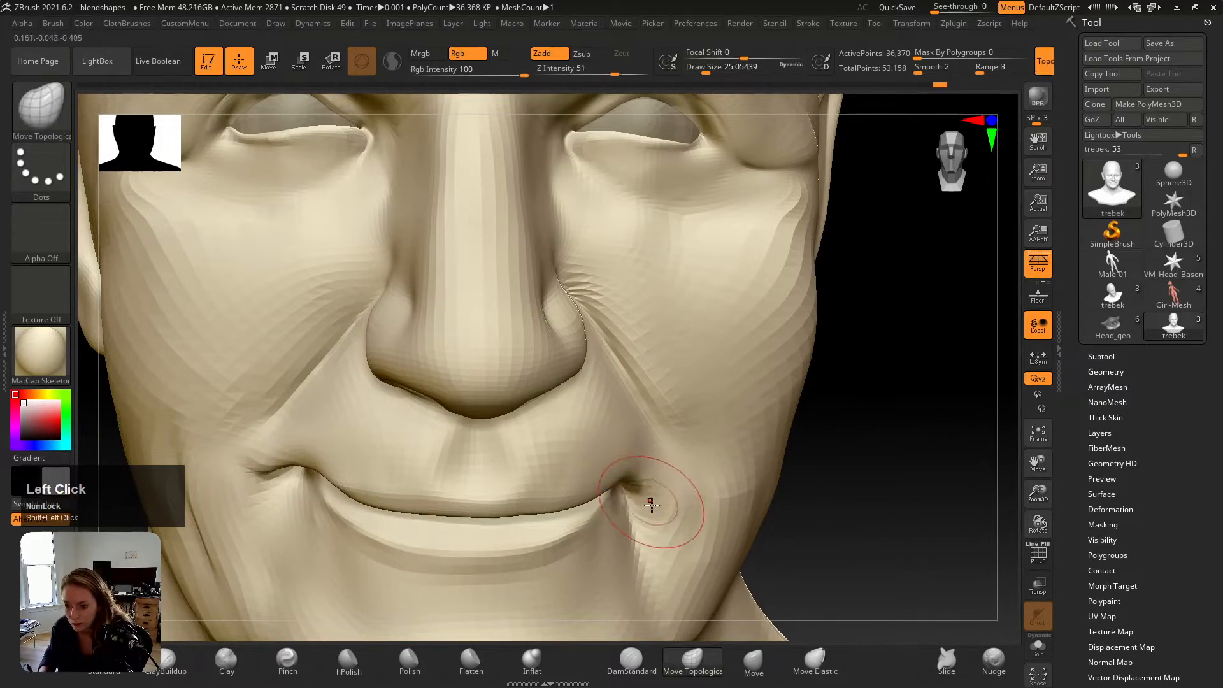
right_drag(663, 511, 617, 492)
drag(617, 492, 611, 498)
mouse_move(623, 492)
right_down()
mouse_move(622, 479)
mouse_move(614, 487)
right_up()
key(v)
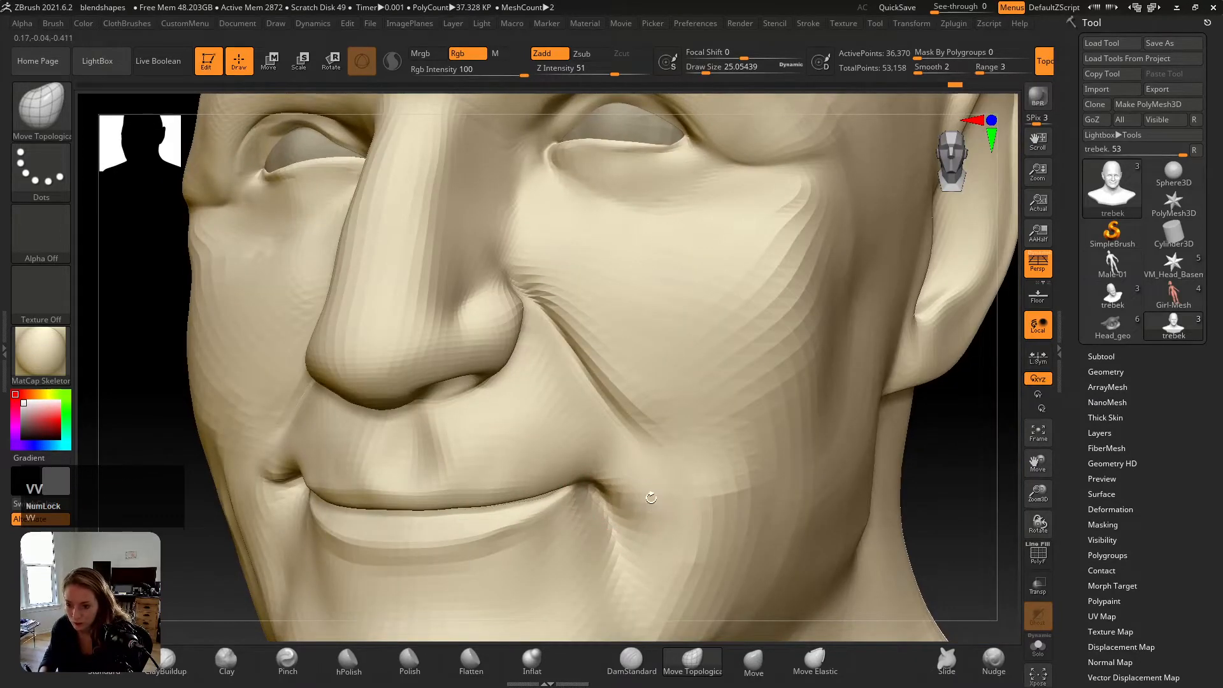
key(shift+z)
key(shift+z)
key(shift+z)
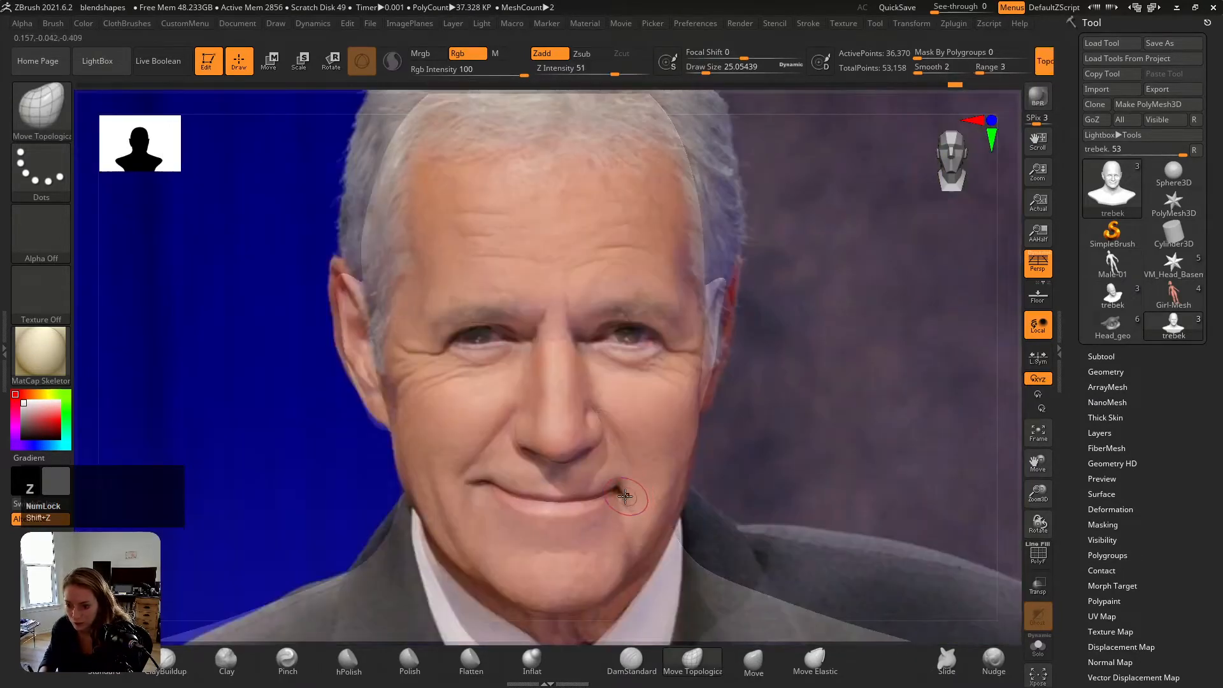
key(shift+z)
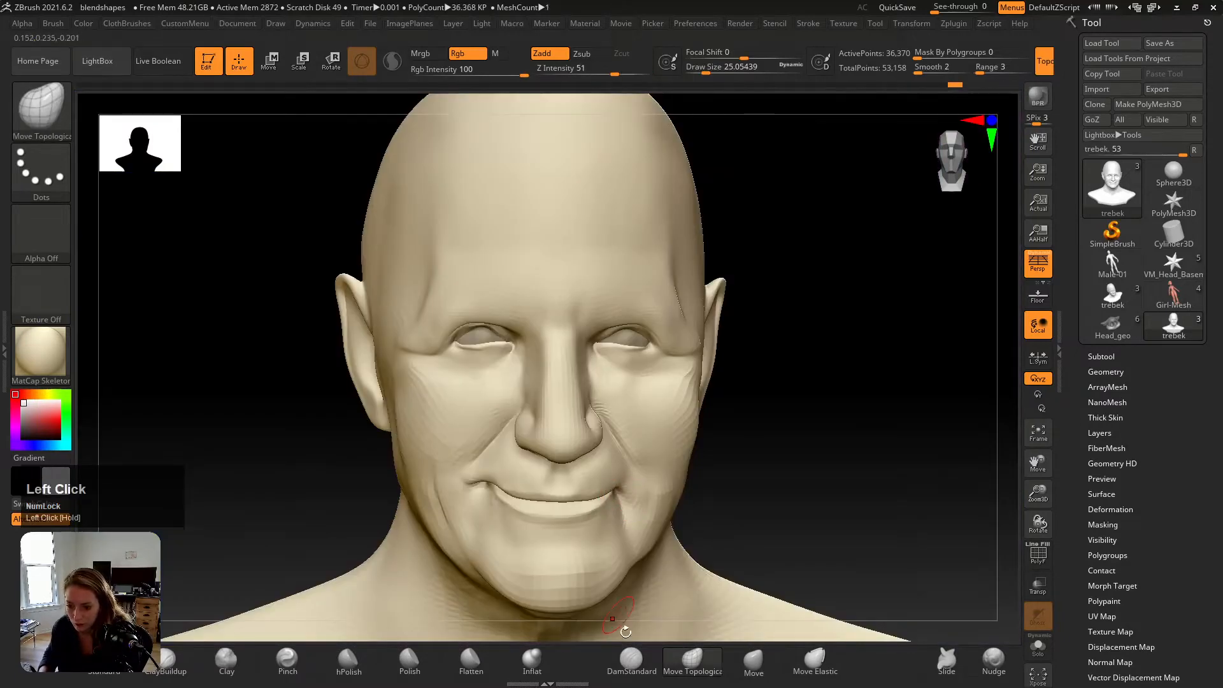
Step: Deepen the crease at the right mouth corner with DamStandard, set the draw size to about 12, and soften the adjoining cheek
click(630, 663)
mouse_move(610, 507)
alt+right_down()
mouse_move(656, 580)
mouse_move(643, 488)
alt+right_up()
click(644, 488)
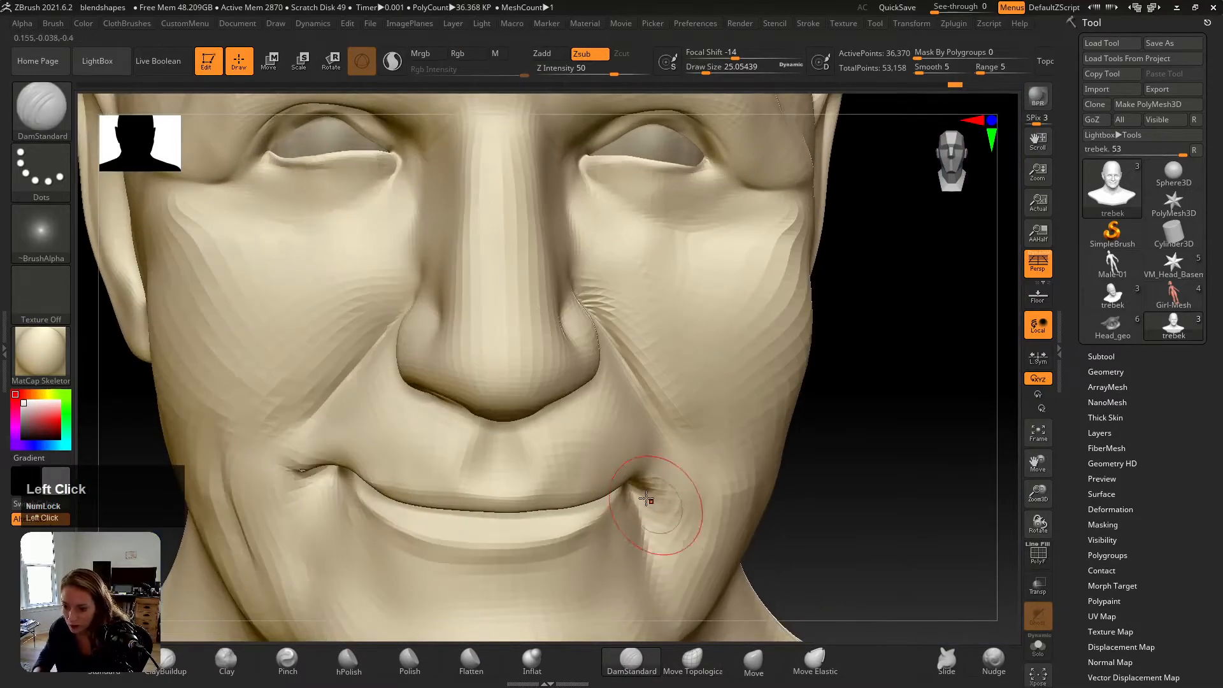
key(s)
right_drag(660, 508, 663, 494)
shift+click(663, 491)
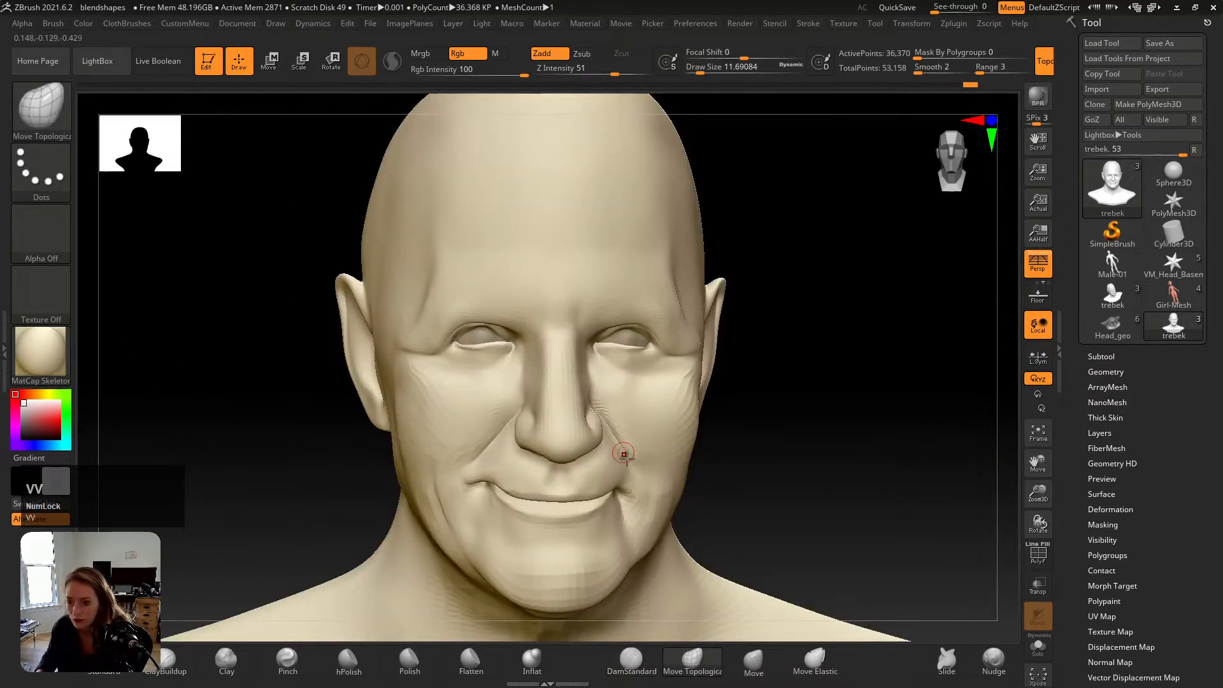
Step: Compare the right smile fold and mouth corner crease with the portrait overlay
key(shift+z)
key(shift+z)
key(shift+z)
key(shift+z)
key(shift+z)
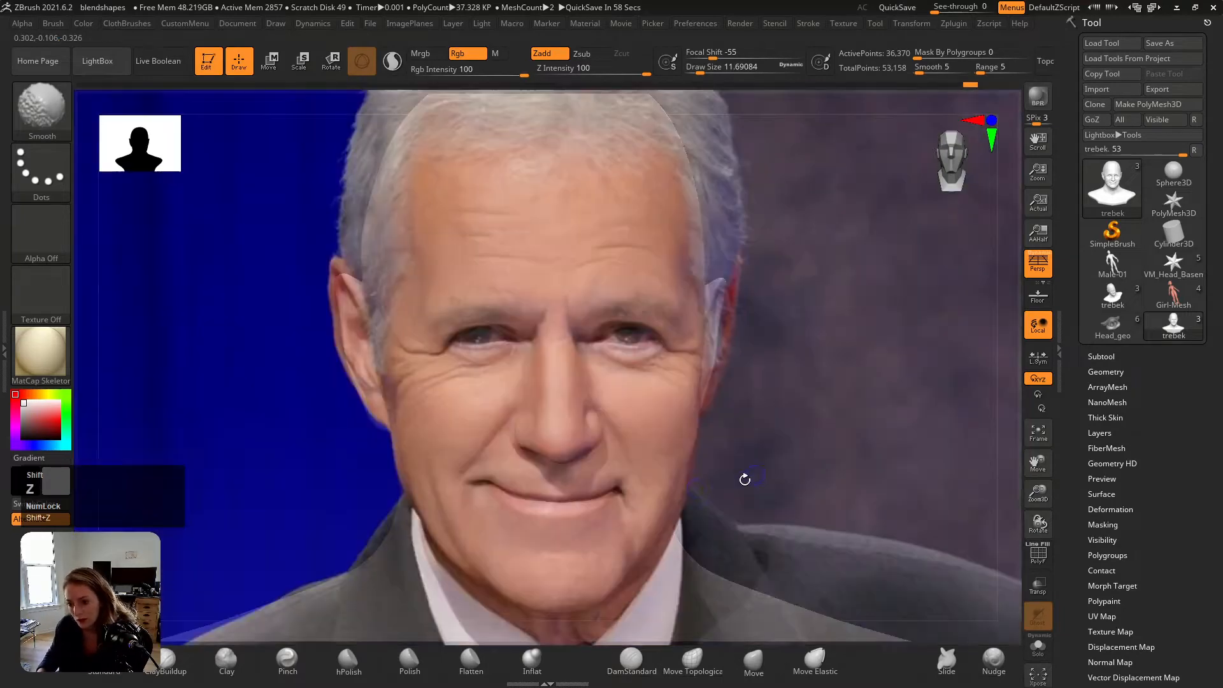
key(shift+z)
key(shift+z)
key(shift+z)
key(shift+z)
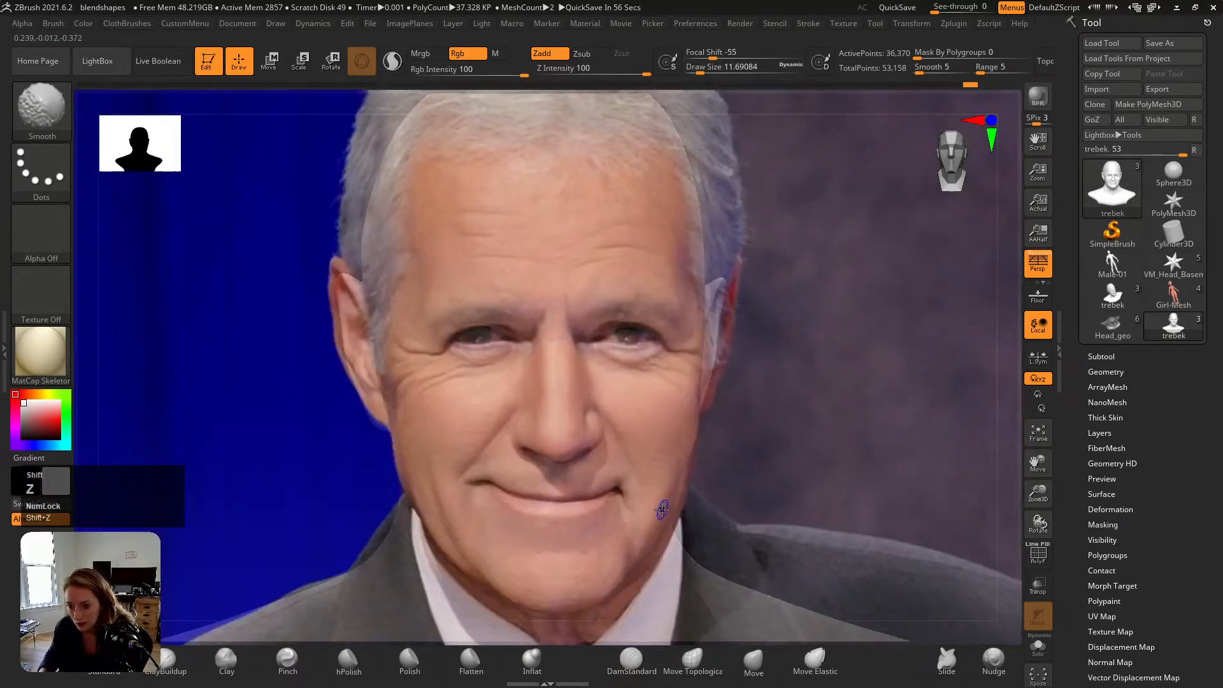
key(shift+z)
Step: Refine the tip of the right mouth corner with Move Topological, reducing the draw size to about 16 and checking the portrait overlay
click(693, 661)
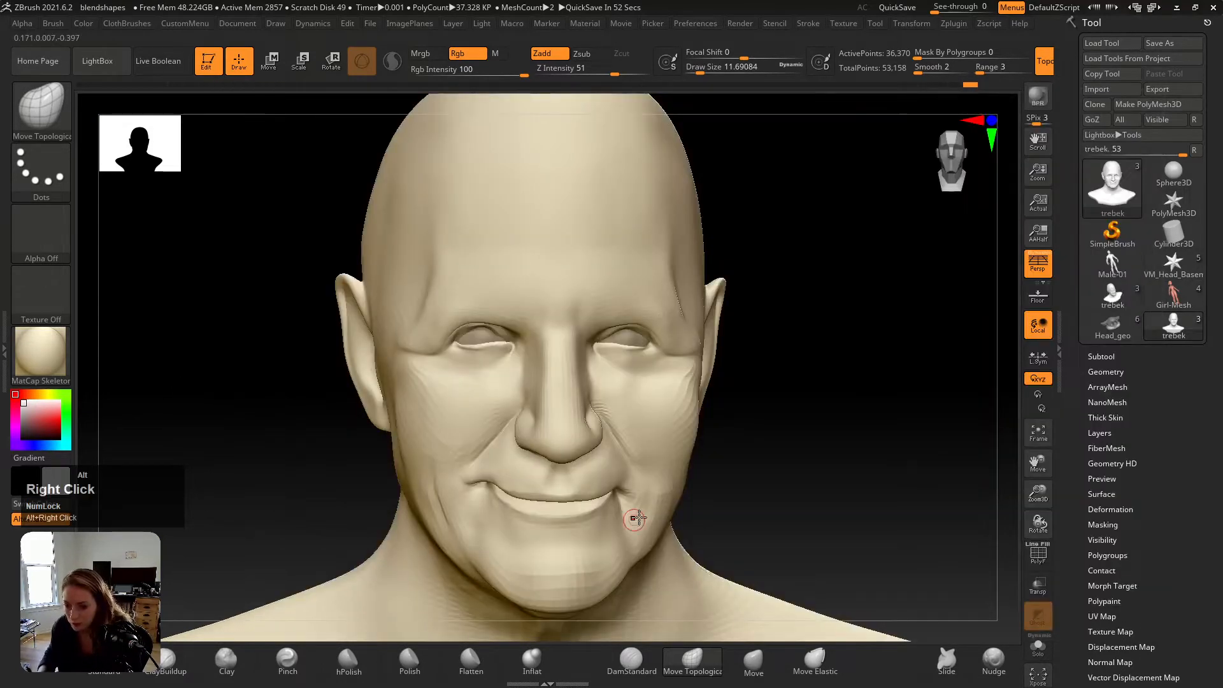
alt+right_drag(639, 517, 710, 524)
key(s)
drag(630, 475, 644, 482)
alt+right_drag(647, 483, 611, 481)
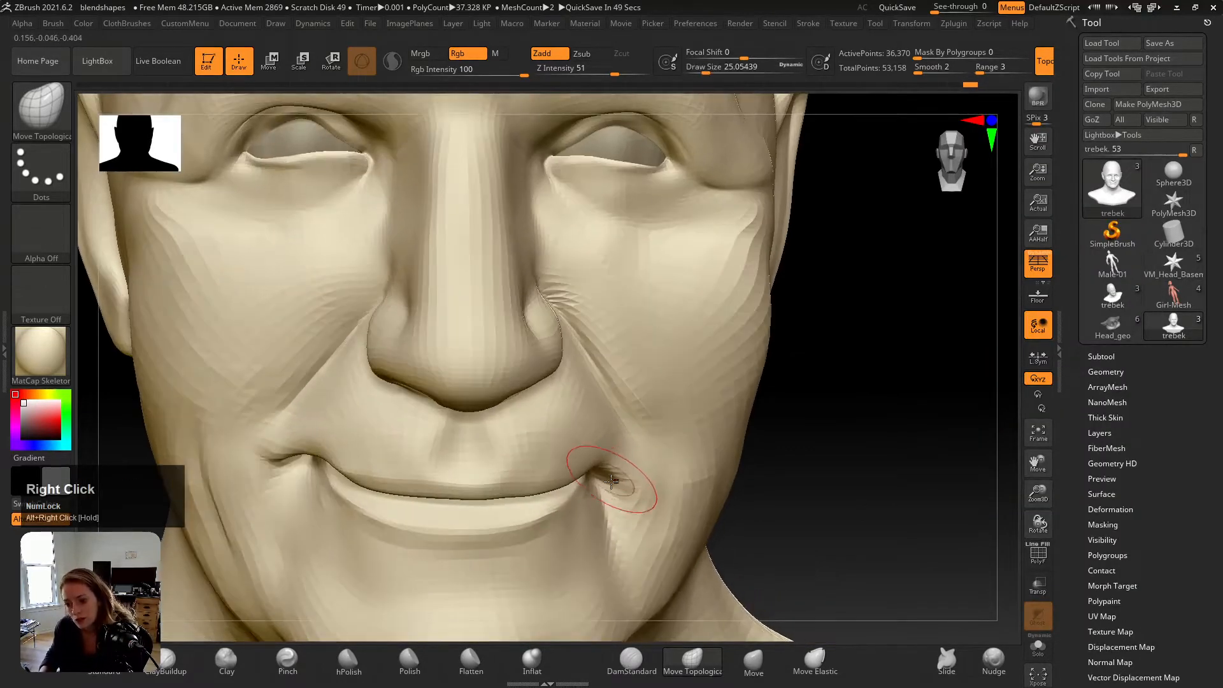
drag(634, 479, 619, 481)
key(ctrl+z)
key(s)
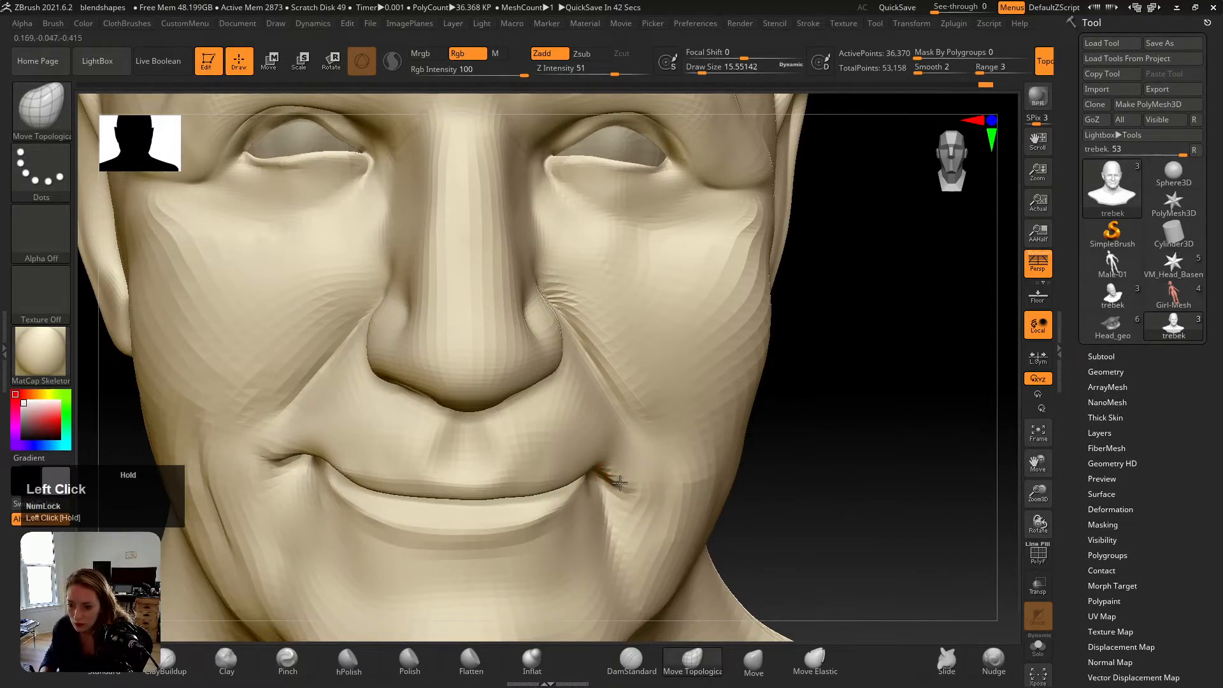
drag(625, 483, 634, 488)
key(w)
key(shift+z)
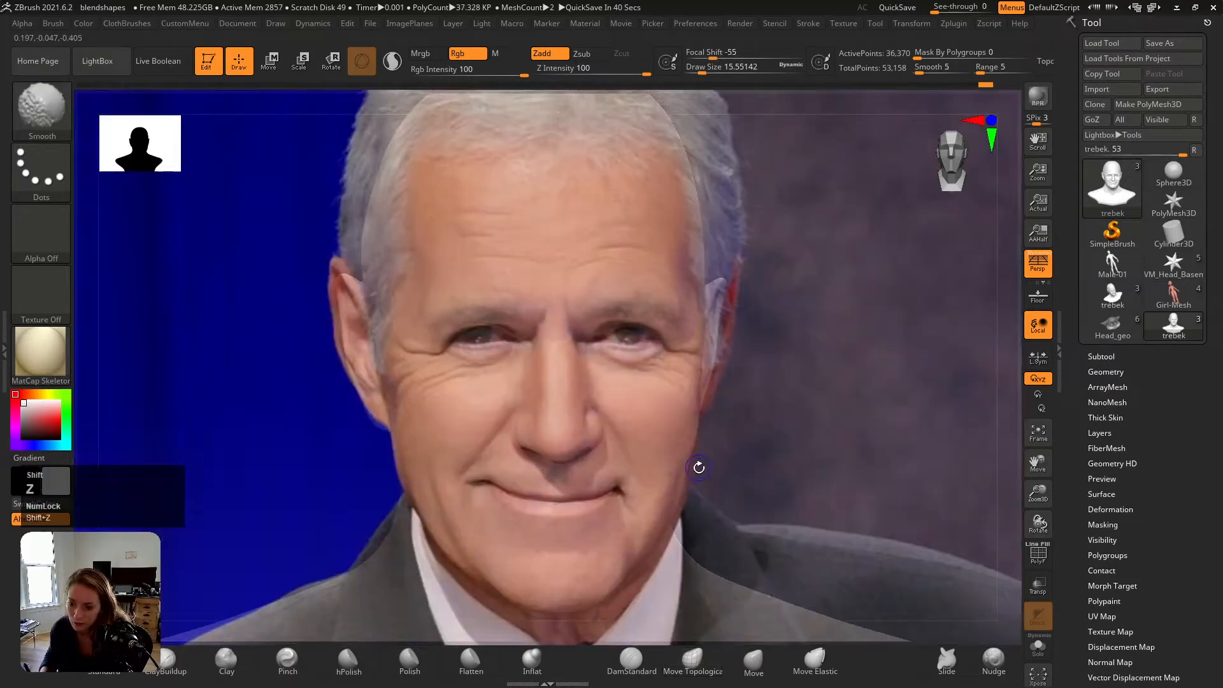
key(shift+z)
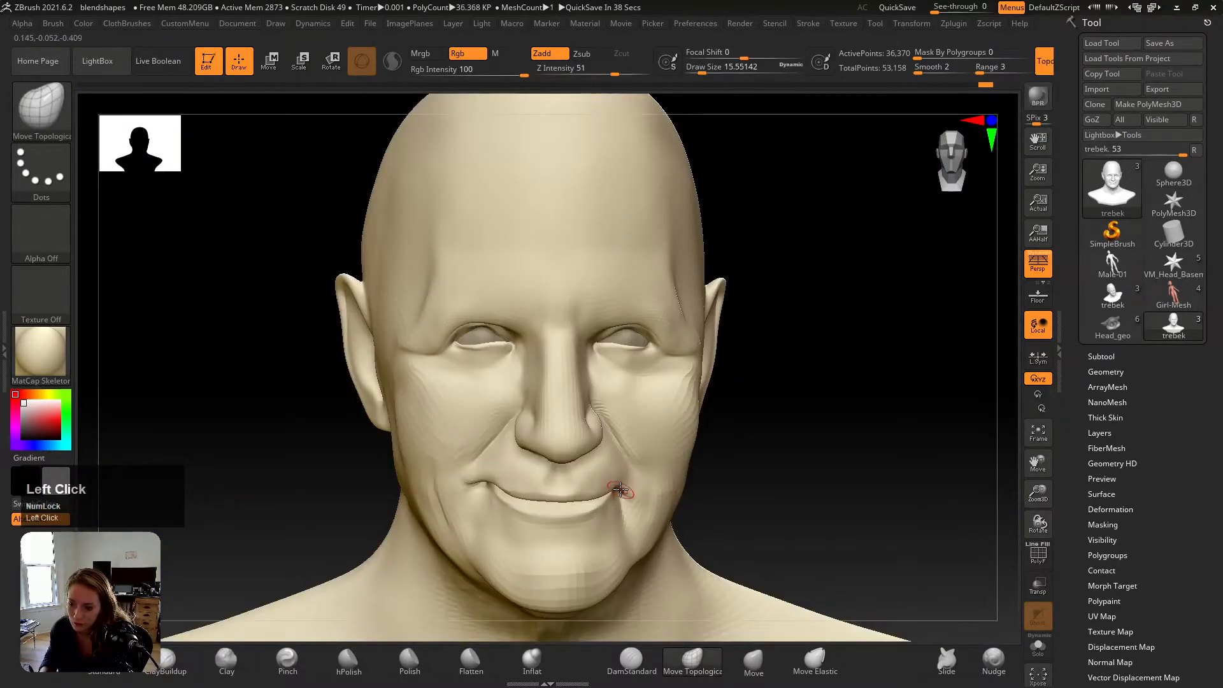
Step: Examine the right mouth corner and the cheek beside it against the portrait overlay
key(shift+z)
key(shift+z)
key(shift+z)
key(shift+z)
key(shift+z)
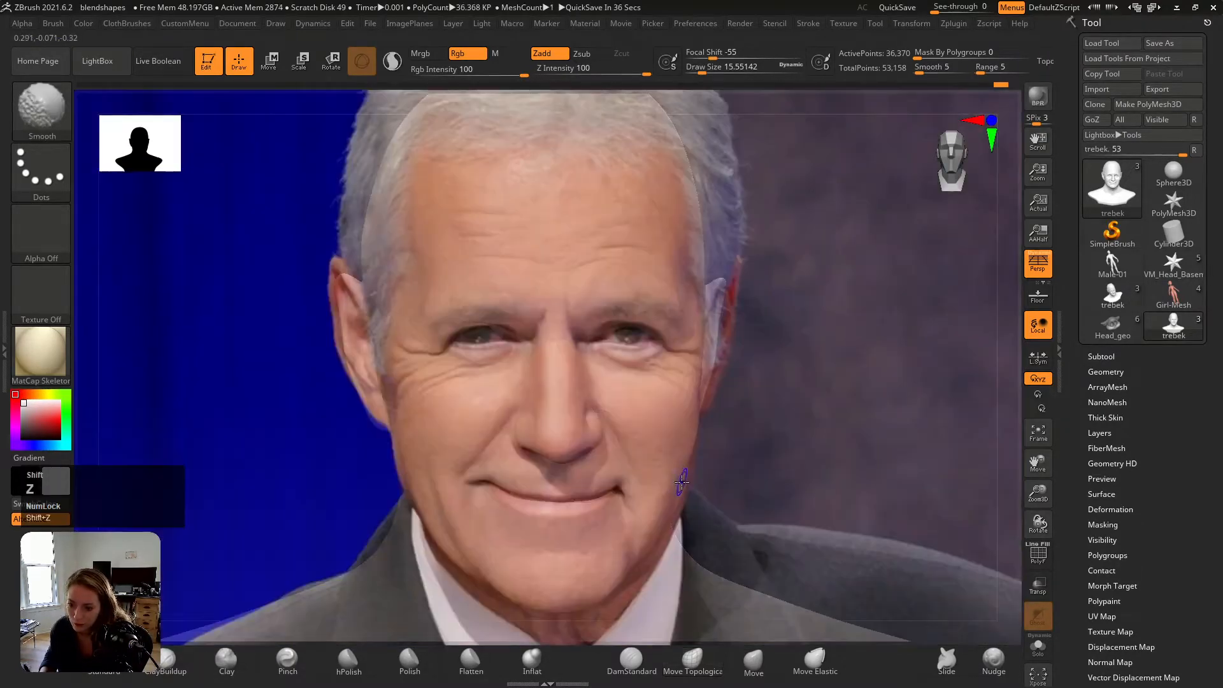
key(shift+z)
key(shift+z)
key(shift+z)
key(shift+z)
key(shift+z)
key(shift+z)
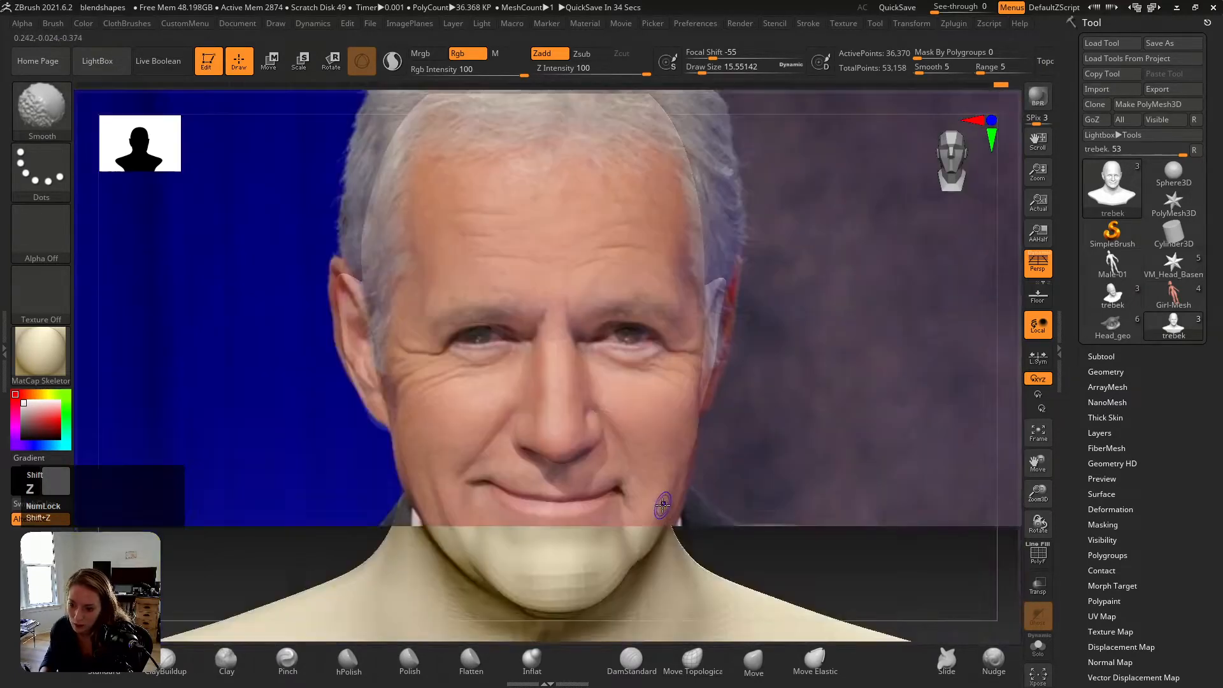
Step: Build up the fold beside the right mouth corner with the Standard brush at draw size about 16 and smooth the surrounding skin
ctrl+right_drag(663, 505, 693, 574)
key(shift+z)
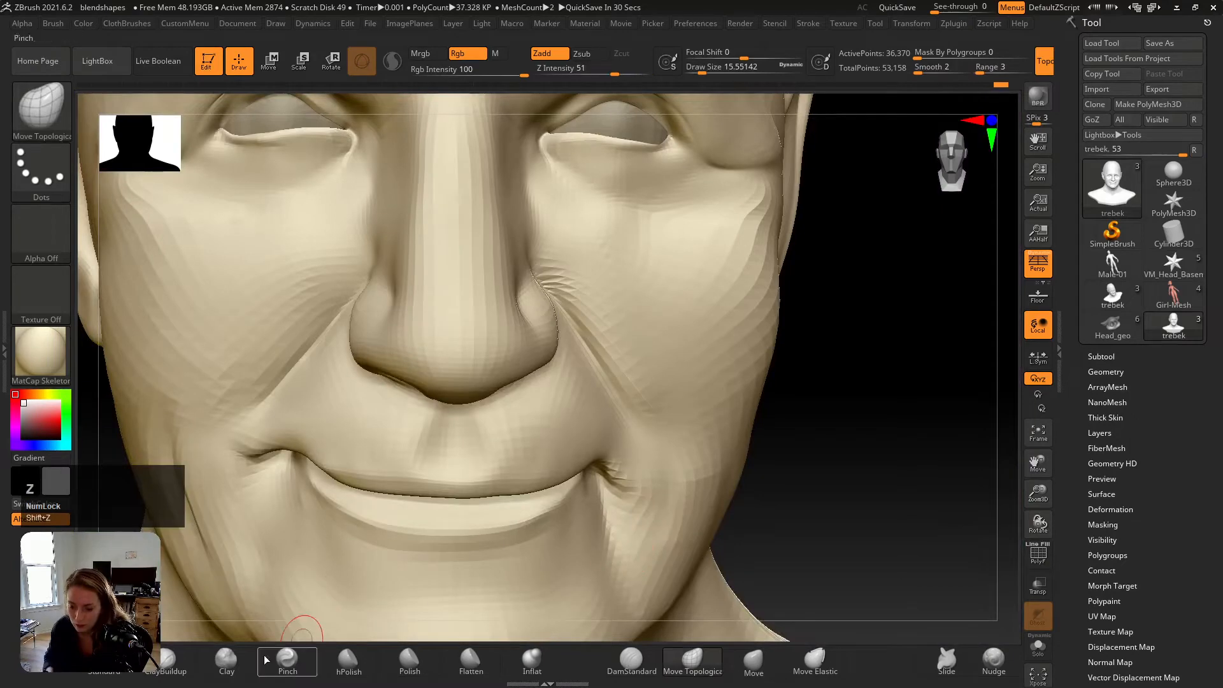
click(105, 662)
right_drag(629, 475, 602, 480)
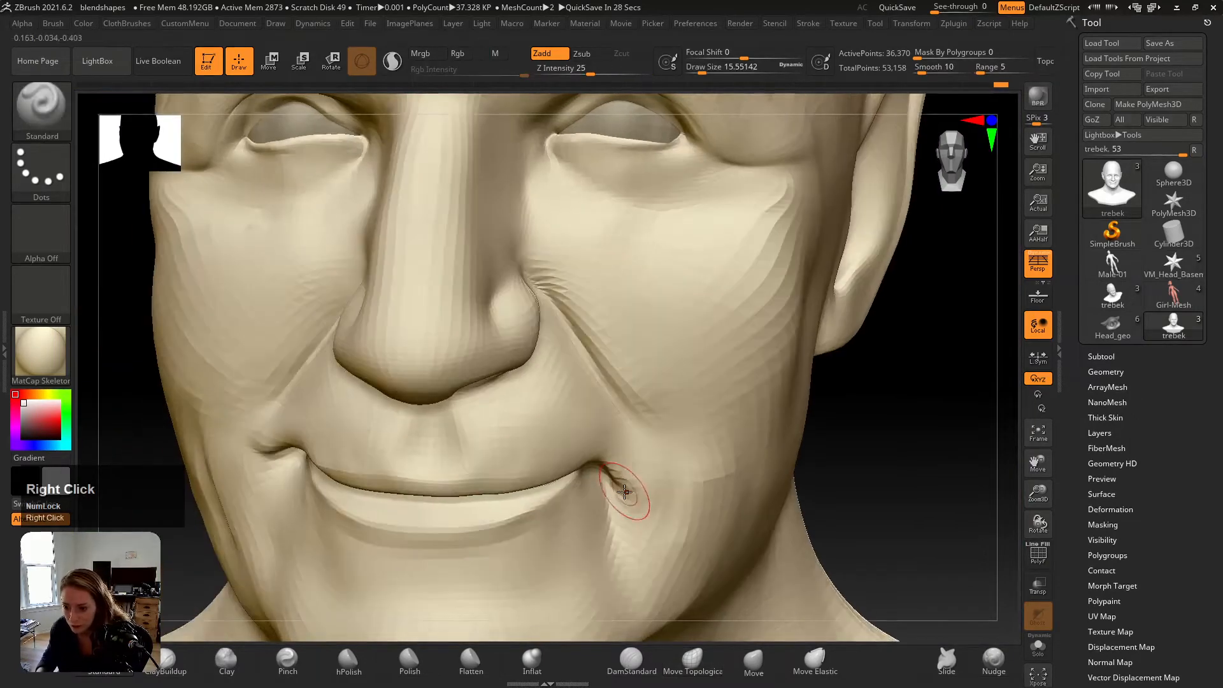
mouse_move(602, 469)
mouse_down()
mouse_move(630, 495)
mouse_move(627, 463)
mouse_move(627, 496)
mouse_up()
shift+drag(623, 449, 630, 510)
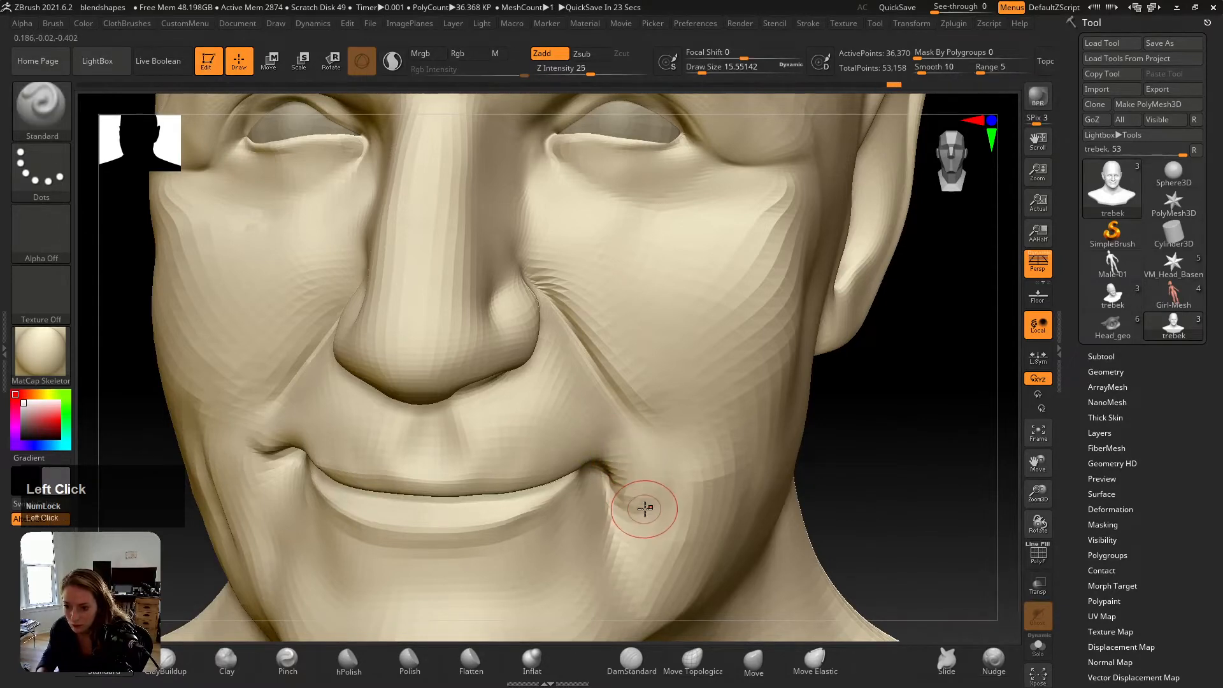
Step: Compare the sculpted smile, cheeks and eyes with the reference photo, toggling the photo overlay on the front view
key(v)
key(v)
key(shift+z)
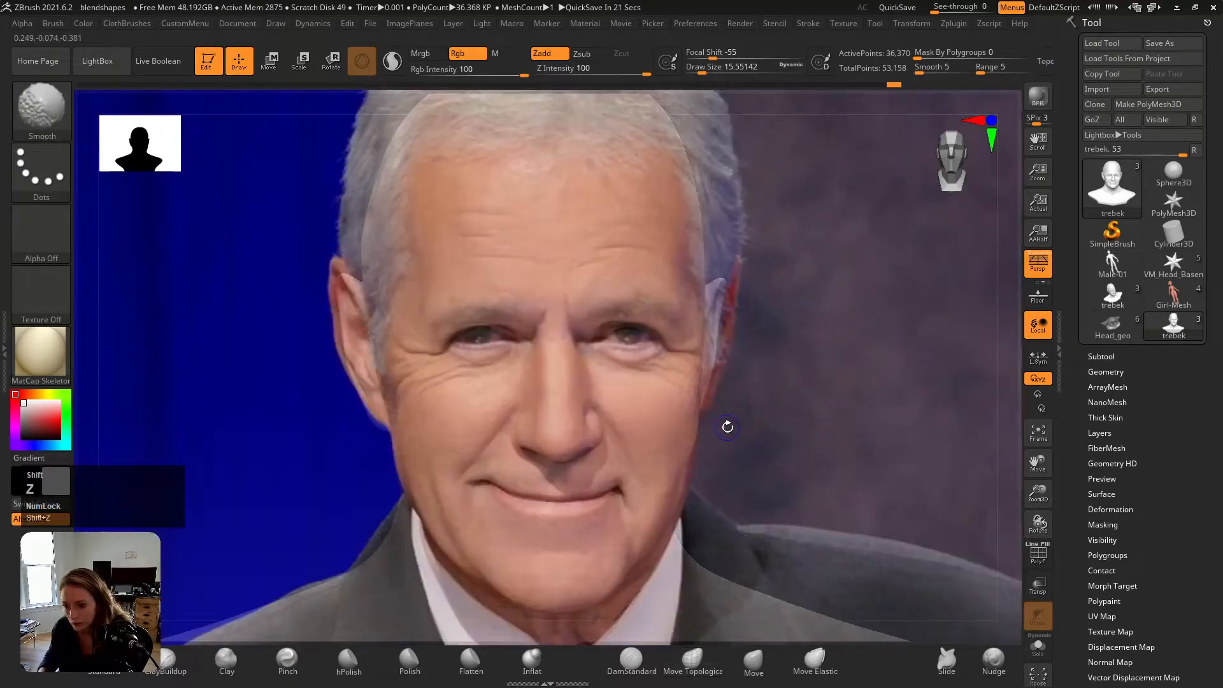
key(shift+z)
key(shift+z)
key(shift+z)
key(shift+z)
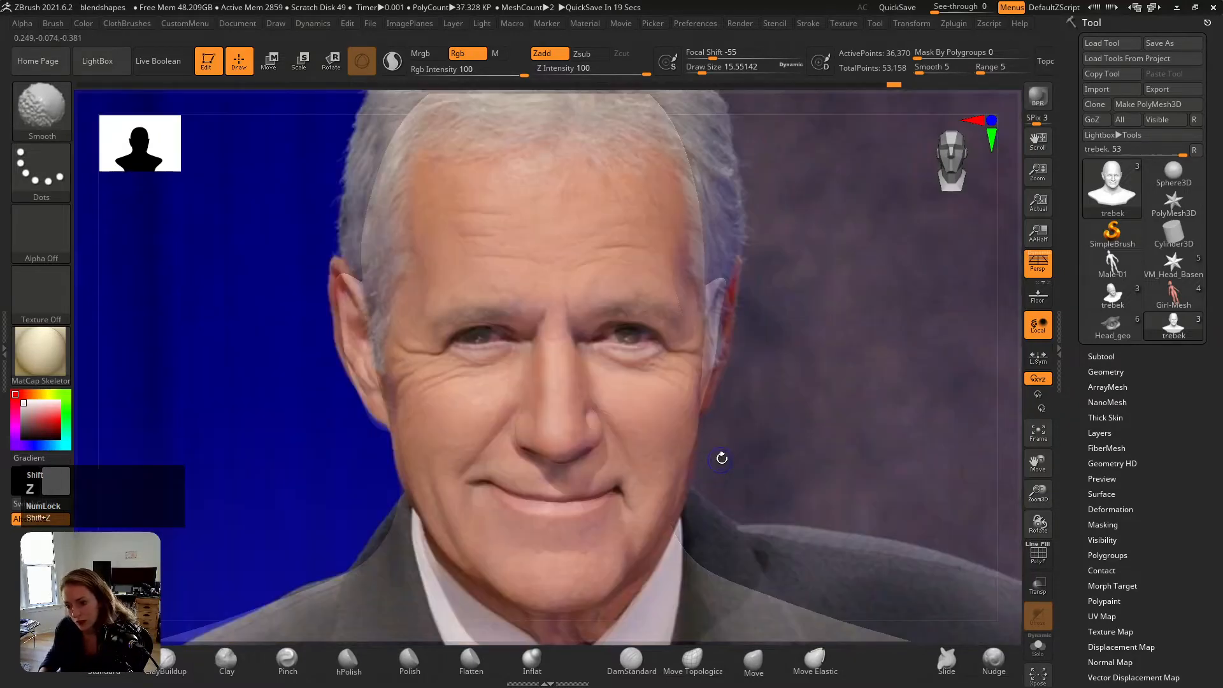
key(shift+z)
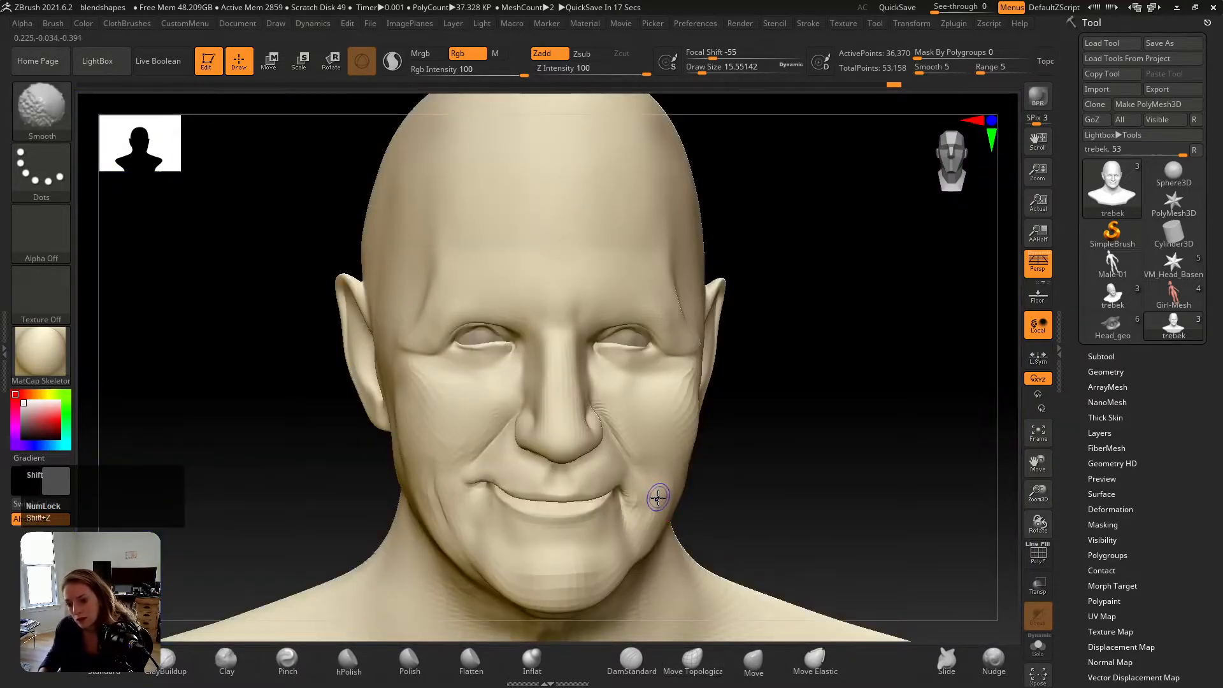
key(shift+z)
key(shift+z)
key(shift+z)
key(shift+z)
key(shift+z)
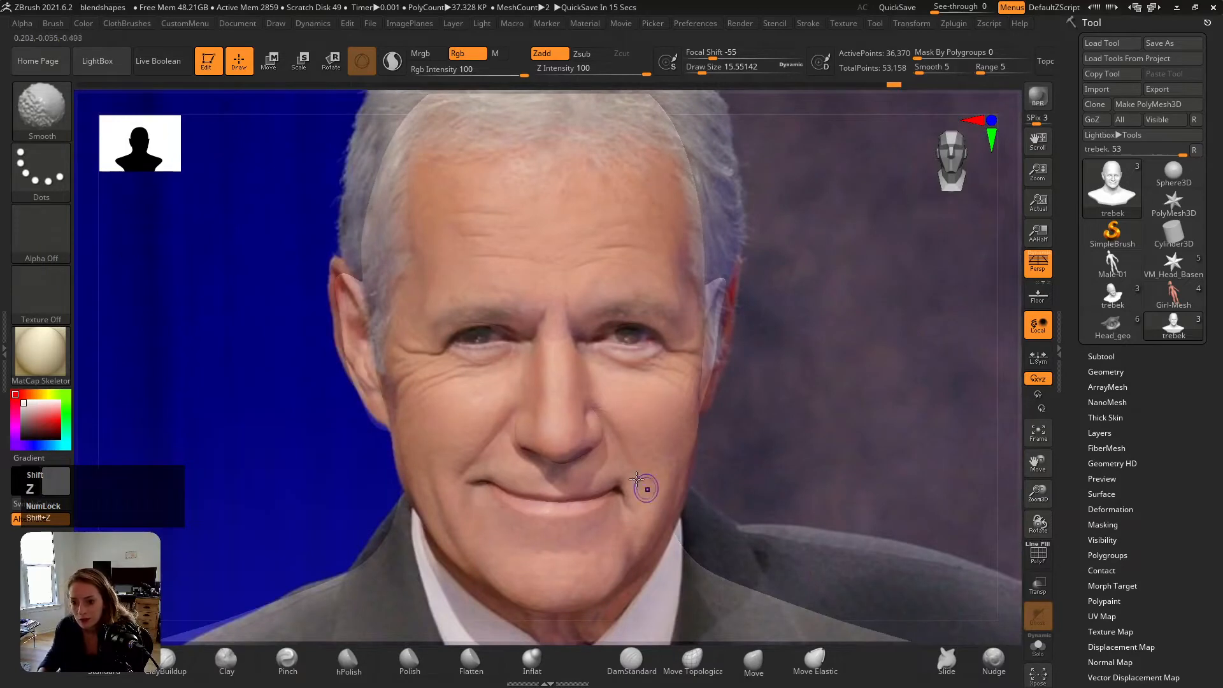
key(shift+z)
key(shift+z)
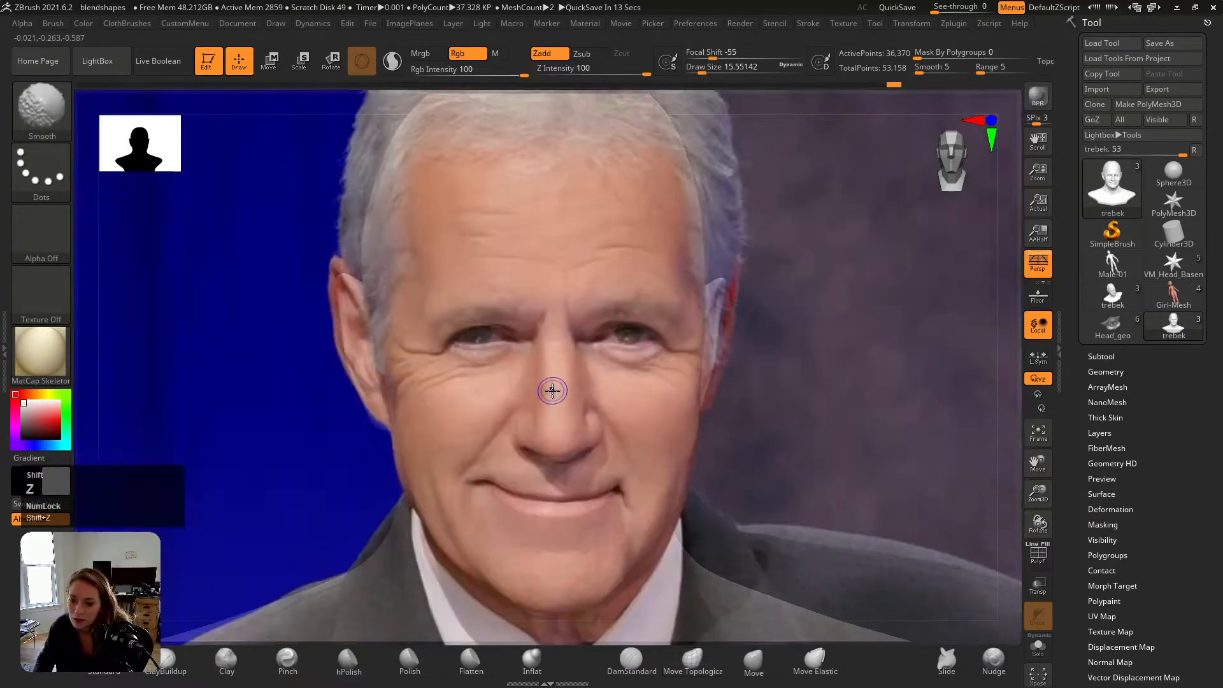
key(shift+z)
Step: Reshape the upper eyelid of the character's right eye using the Move Topological brush at a draw size of about 33
key(s)
drag(478, 333, 486, 330)
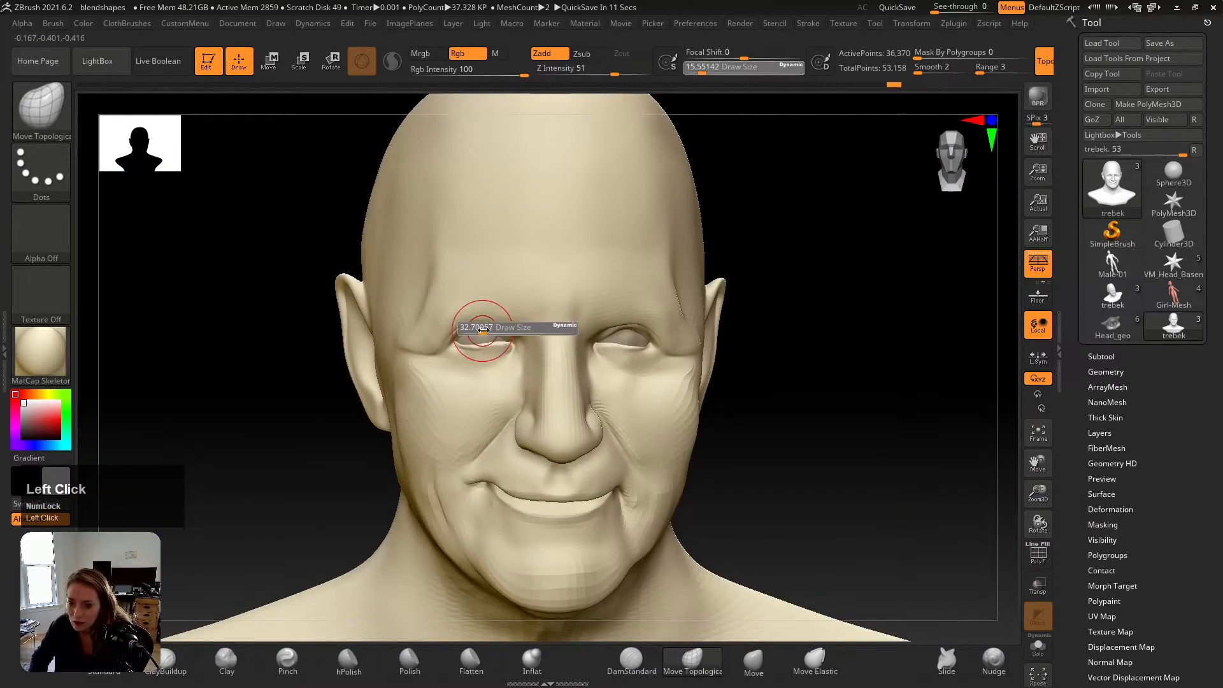
mouse_move(485, 331)
alt+right_down()
mouse_move(423, 351)
mouse_move(477, 385)
mouse_move(509, 372)
mouse_move(506, 356)
alt+right_up()
mouse_move(506, 357)
mouse_down()
mouse_move(479, 383)
mouse_move(531, 377)
mouse_up()
right_drag(532, 376, 578, 390)
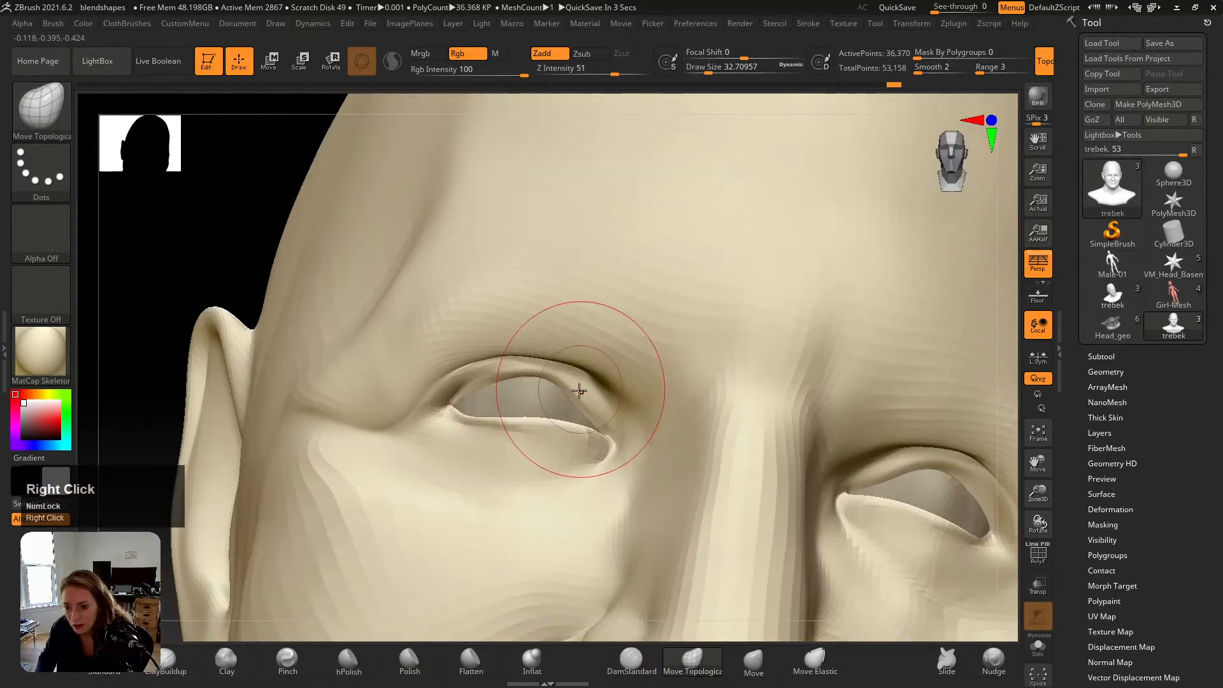
drag(542, 385, 532, 377)
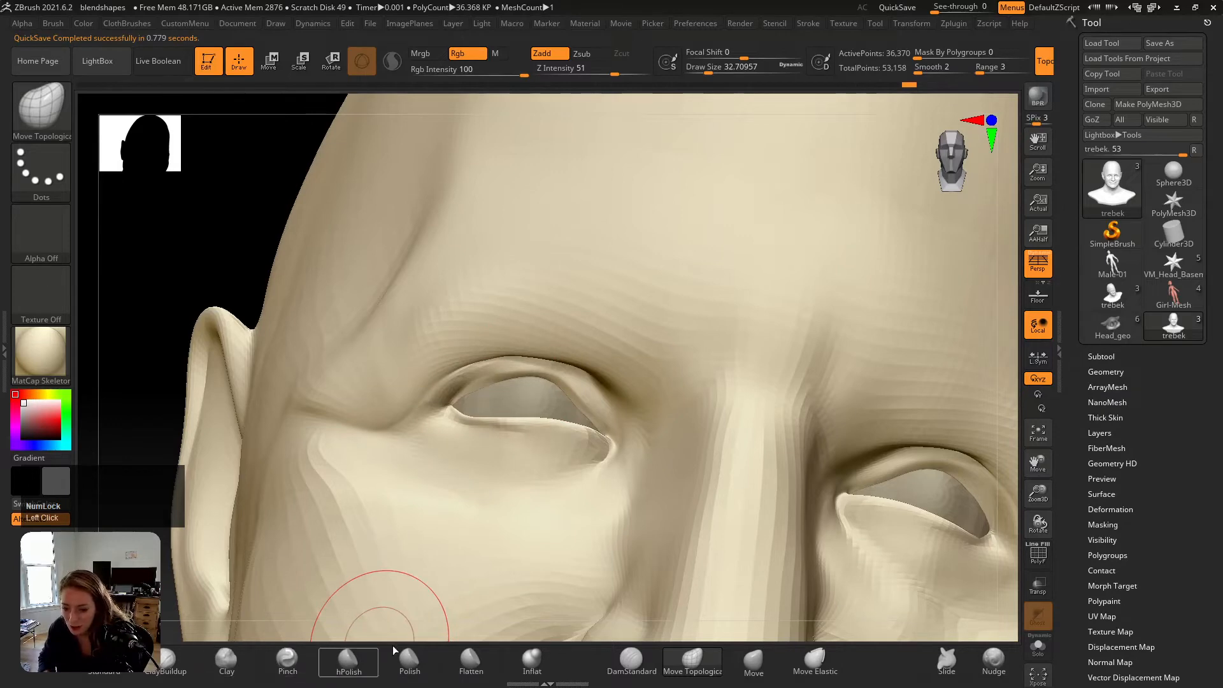
Step: Carve the upper eyelid crease of the character's right eye with the DamStandard brush at draw size about 5.8 and Z intensity 69
click(631, 661)
right_drag(449, 357, 481, 364)
key(s)
drag(477, 366, 460, 367)
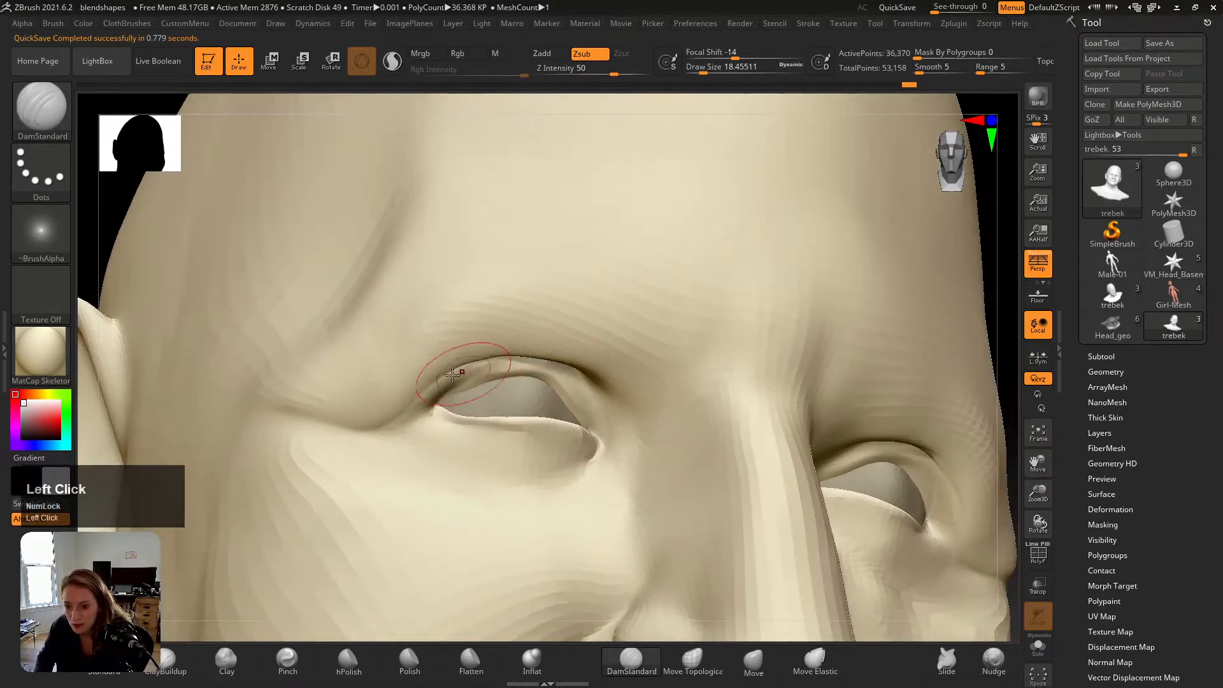
right_drag(476, 365, 464, 389)
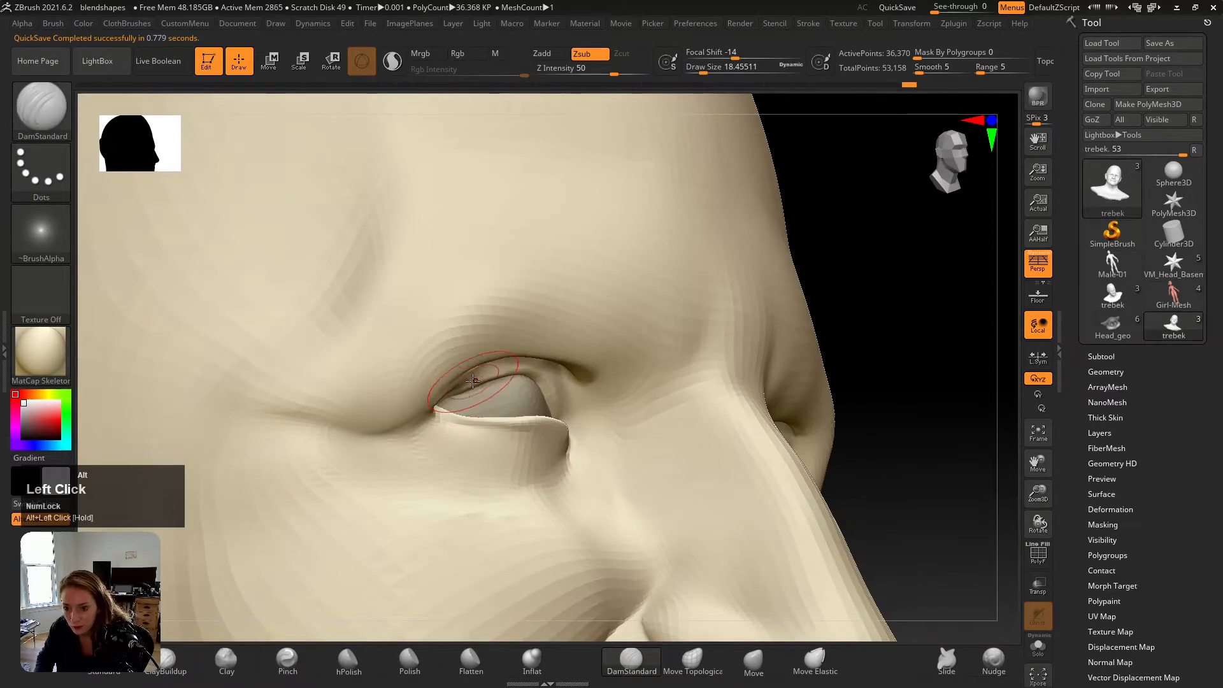
key(ctrl+z)
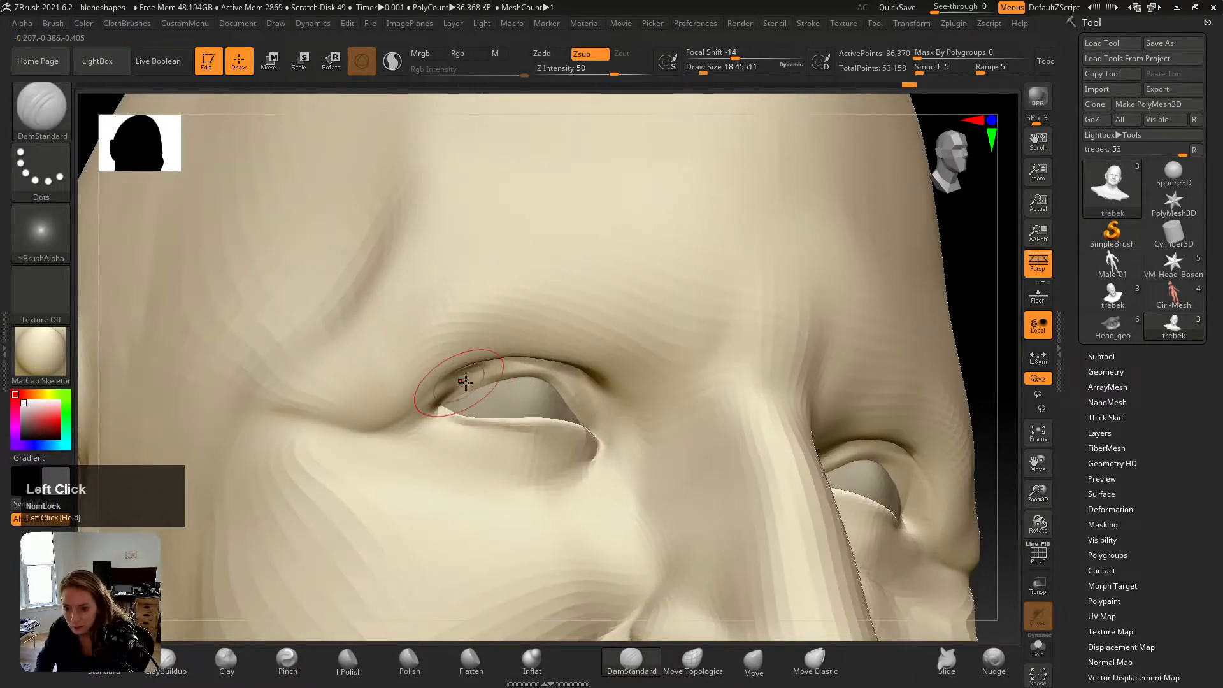
key(s)
drag(469, 385, 466, 385)
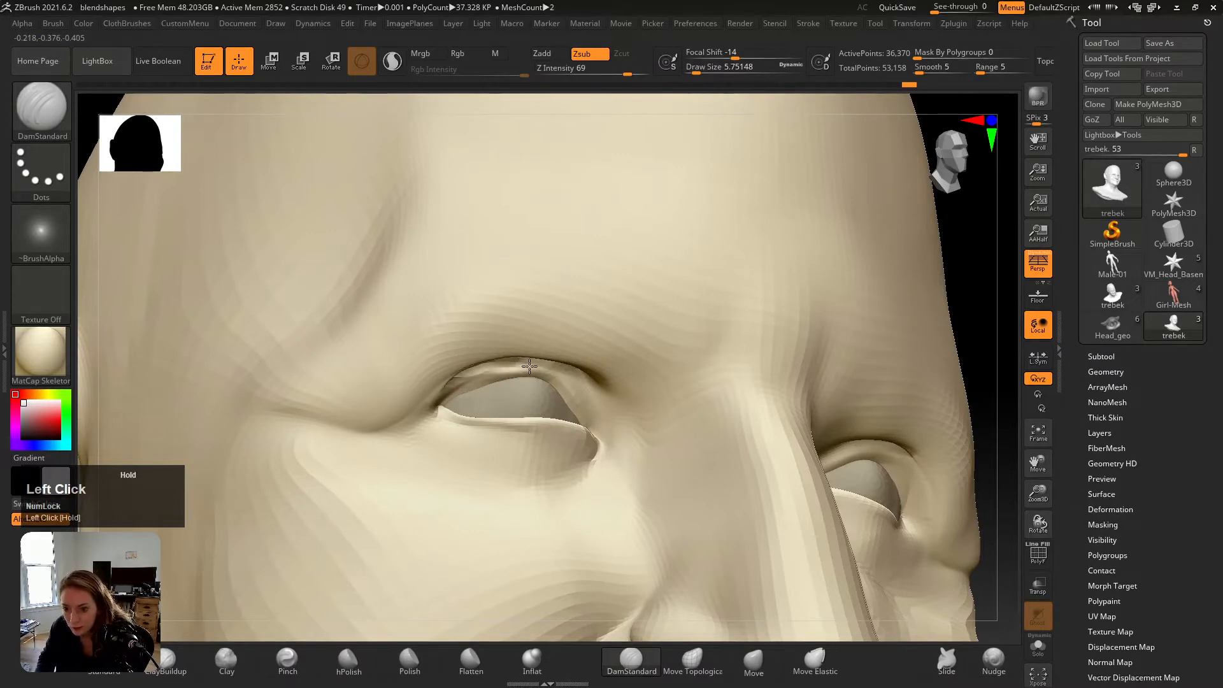
drag(556, 373, 529, 372)
key(ctrl+z)
right_drag(502, 374, 450, 389)
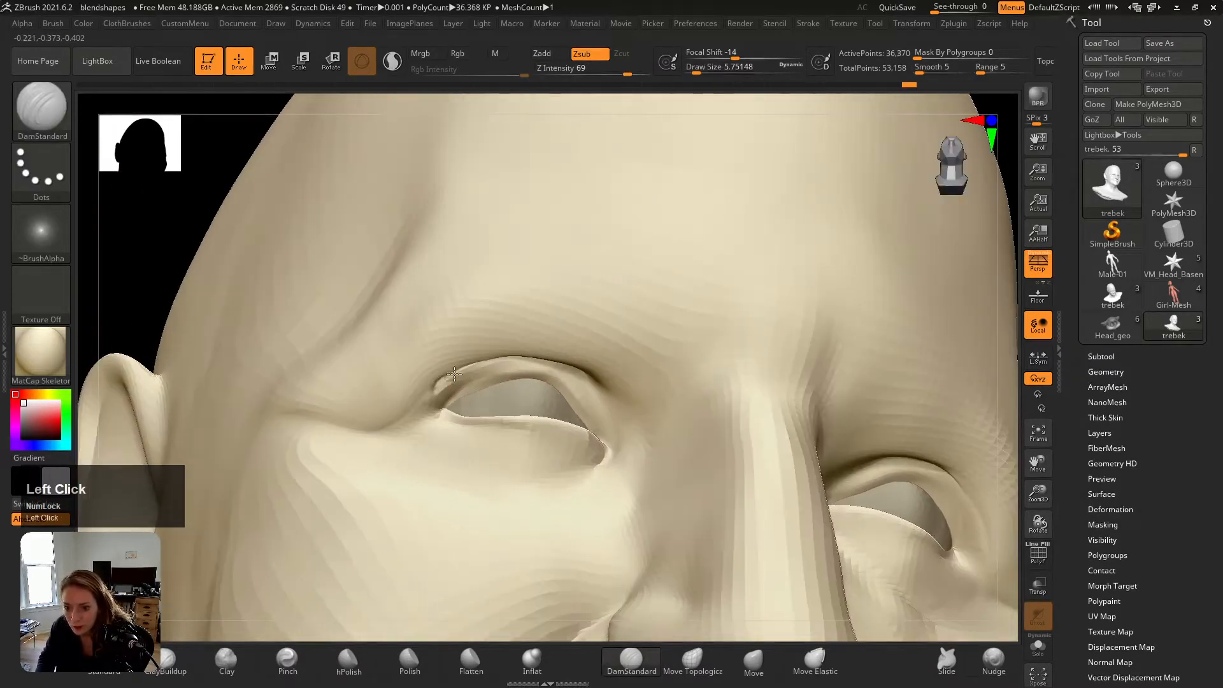
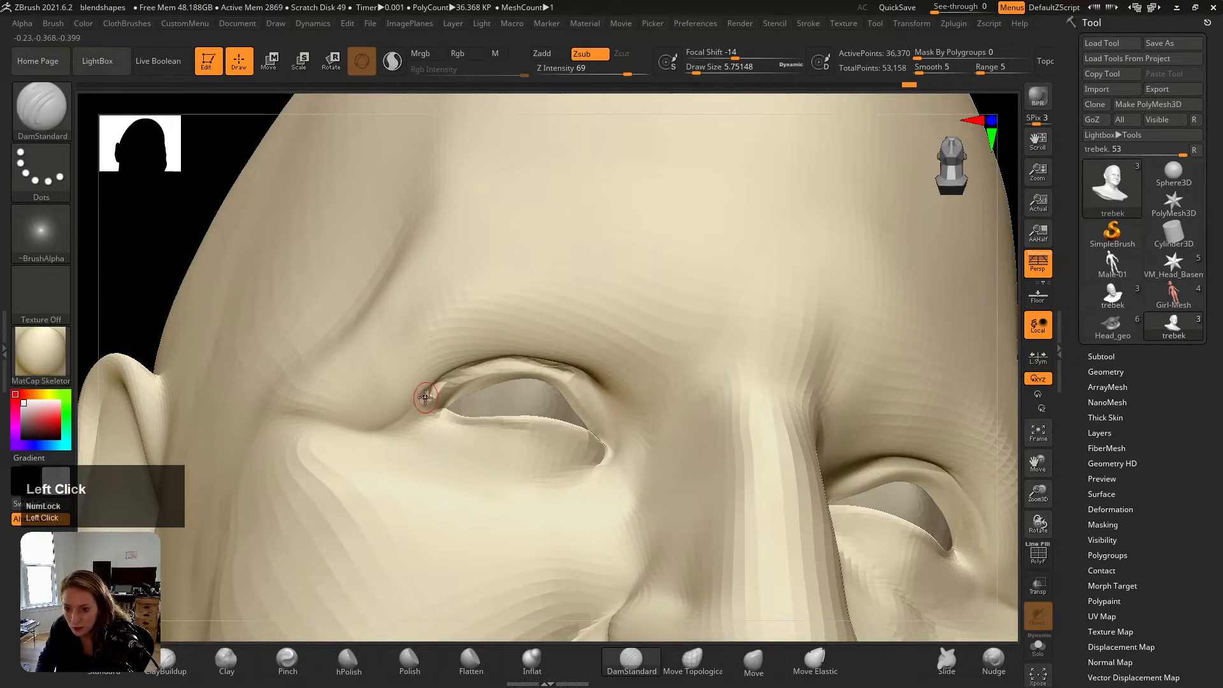
Step: Sharpen the right eye's upper lid crease at draw size about 3.7 and smooth the lid surface along it
right_drag(524, 365, 523, 326)
key(s)
drag(520, 368, 433, 386)
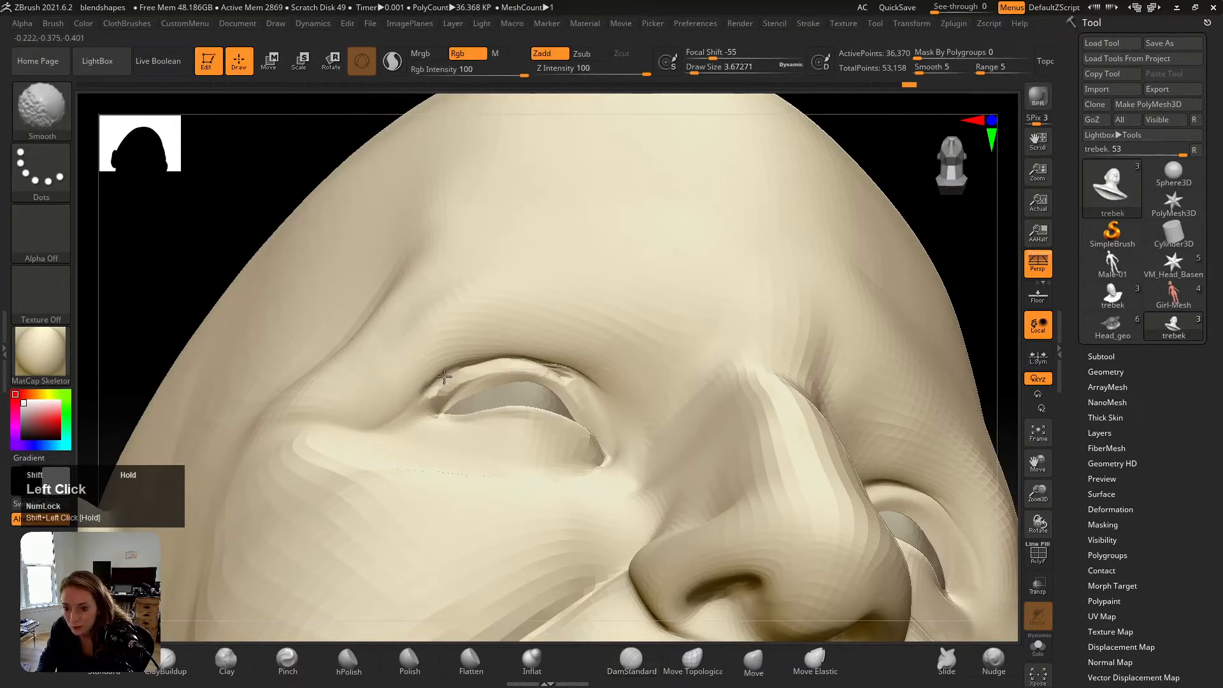
mouse_move(431, 390)
right_down()
mouse_move(486, 403)
mouse_move(463, 396)
right_up()
shift+drag(444, 395, 484, 371)
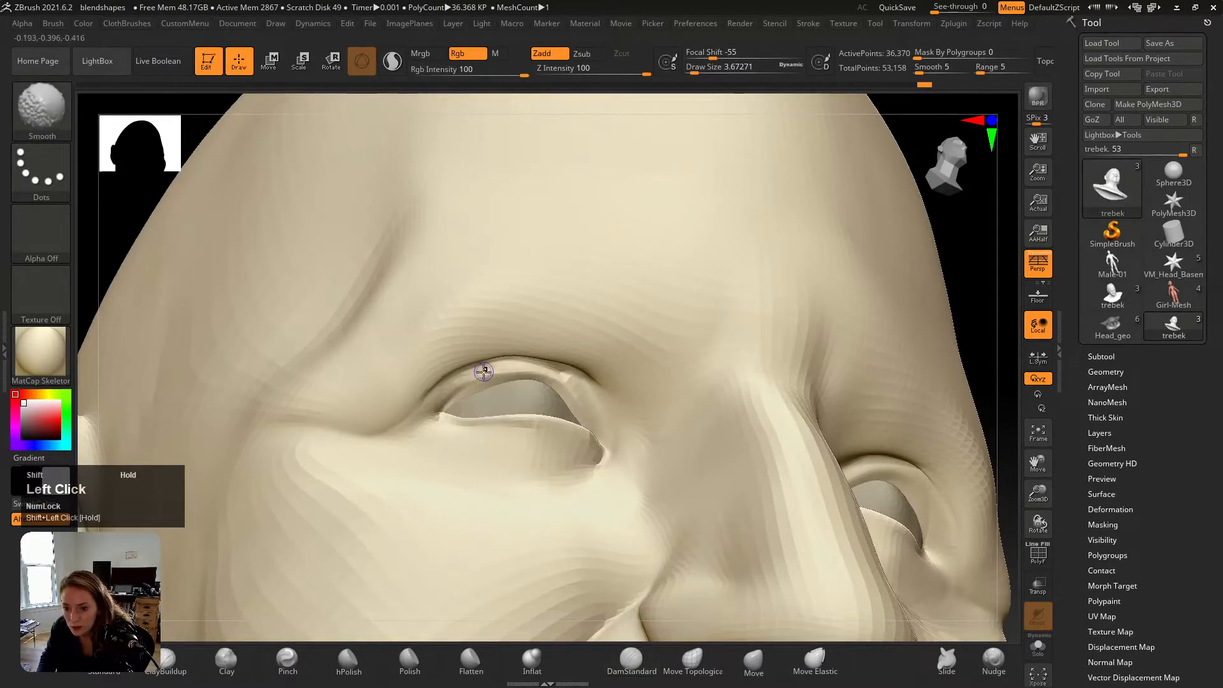
Step: Switch to the Move Topological brush and lasso-mask the lower eyelid and the area beneath the character's right eye
mouse_move(475, 386)
right_down()
mouse_move(493, 422)
mouse_move(513, 395)
mouse_move(486, 374)
mouse_move(500, 401)
right_up()
click(693, 663)
drag(500, 401, 503, 400)
key(s)
ctrl+drag(411, 436, 461, 428)
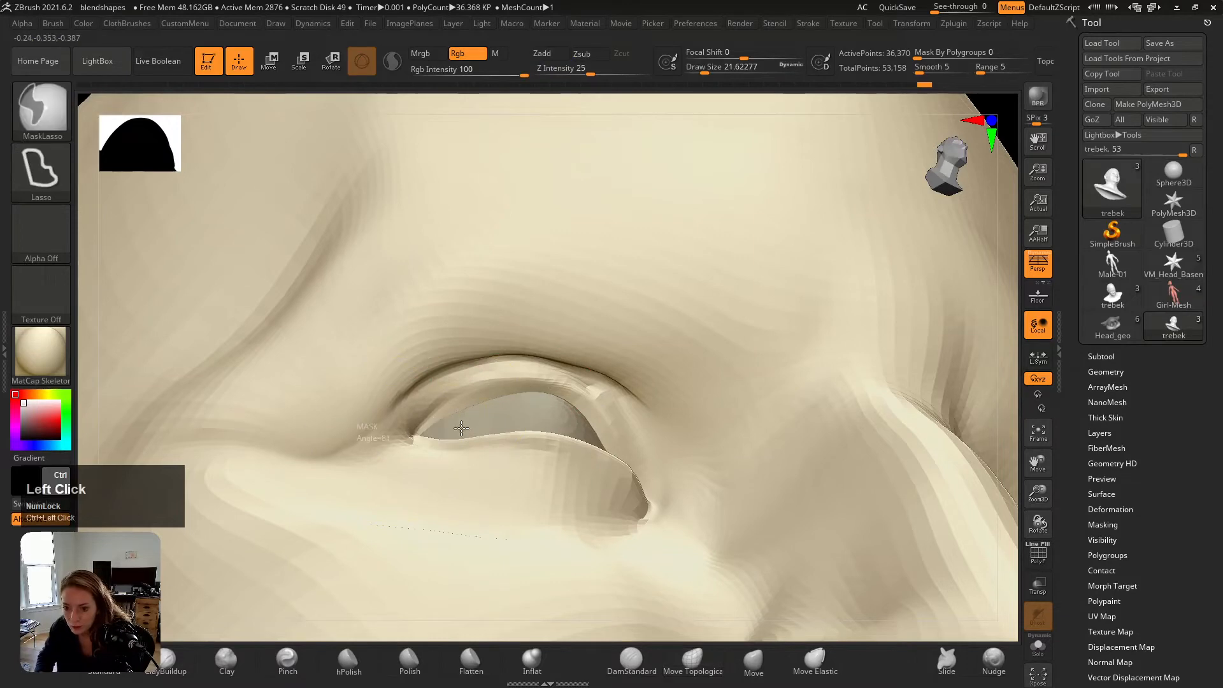
mouse_move(661, 457)
ctrl+mouse_down()
mouse_move(502, 611)
mouse_move(382, 491)
mouse_move(518, 415)
mouse_move(455, 481)
ctrl+mouse_up()
Step: Reshape the unmasked upper eyelid of the right eye with Move Topological at a draw size of about 20
right_drag(440, 385, 450, 357)
key(s)
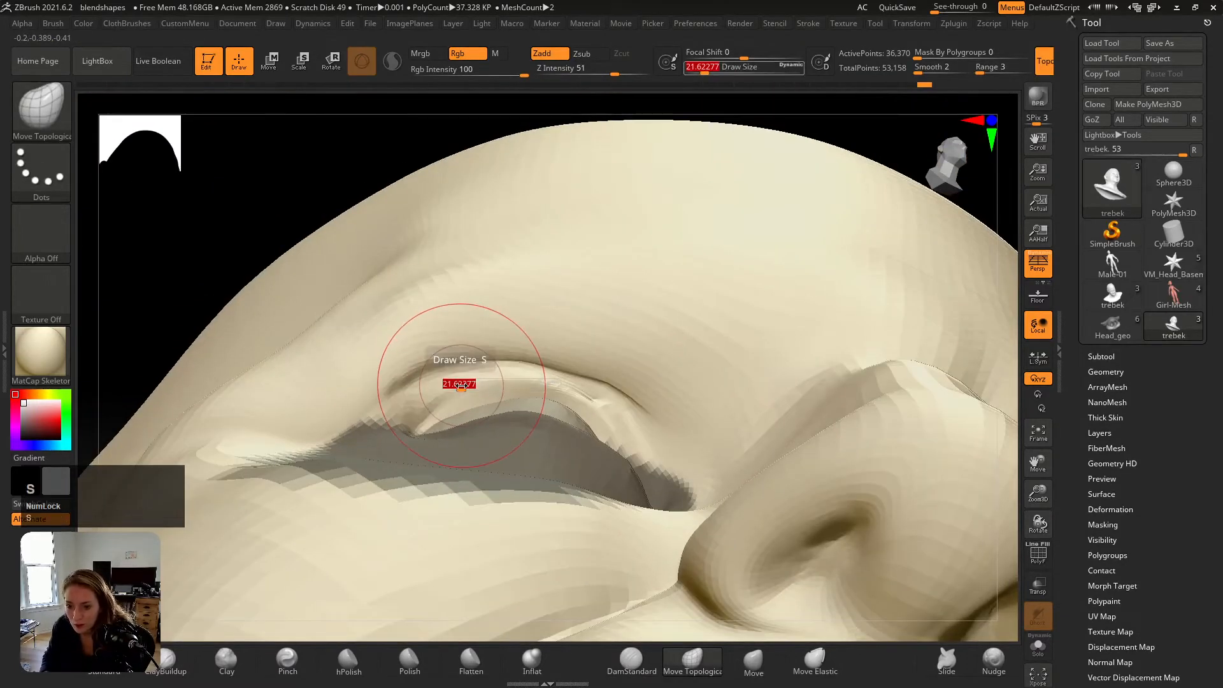
drag(459, 386, 463, 402)
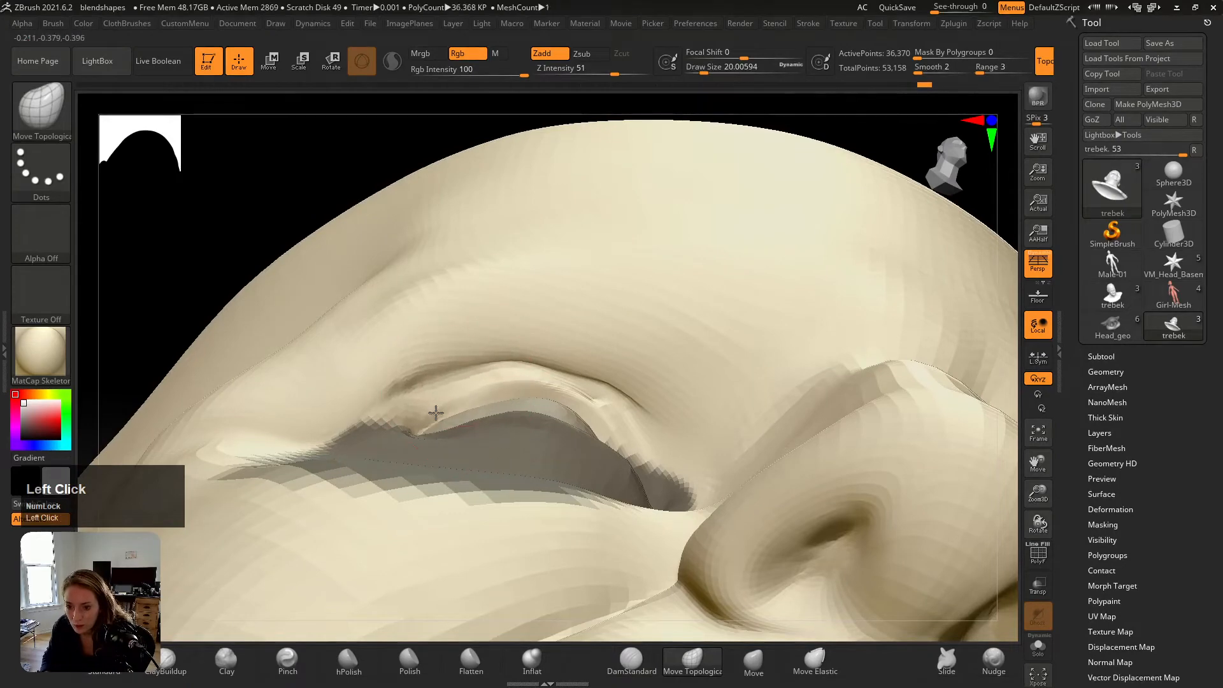
drag(553, 394, 560, 398)
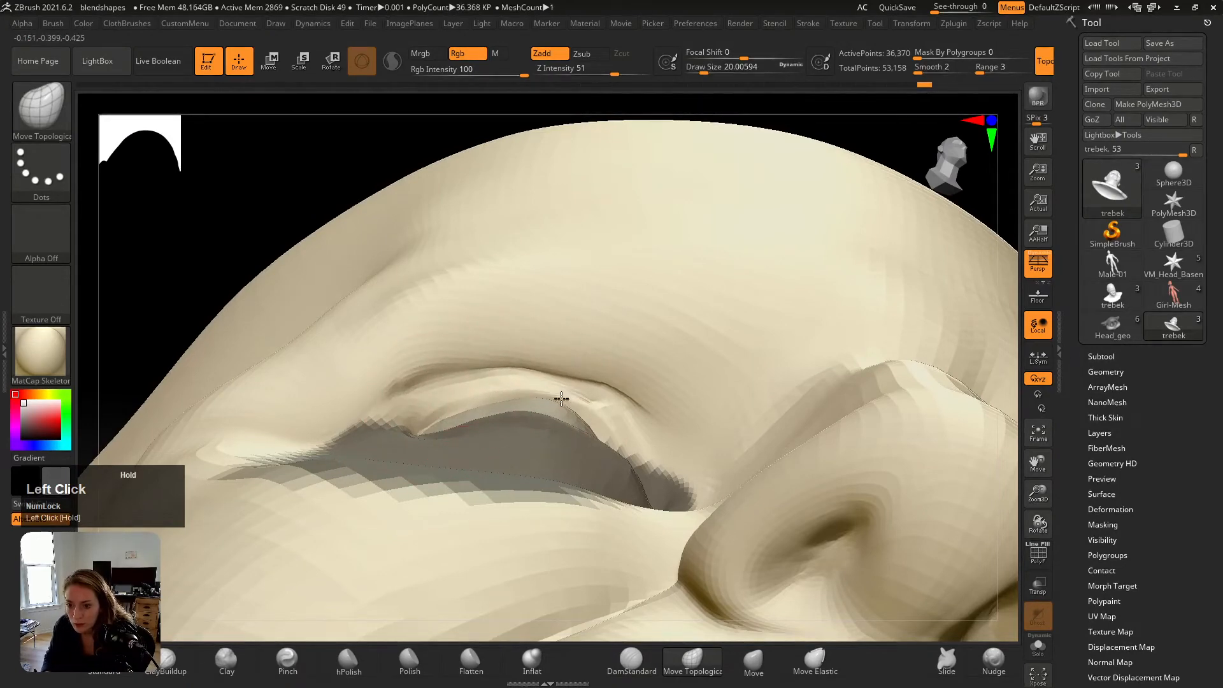
right_drag(417, 417, 477, 388)
click(477, 388)
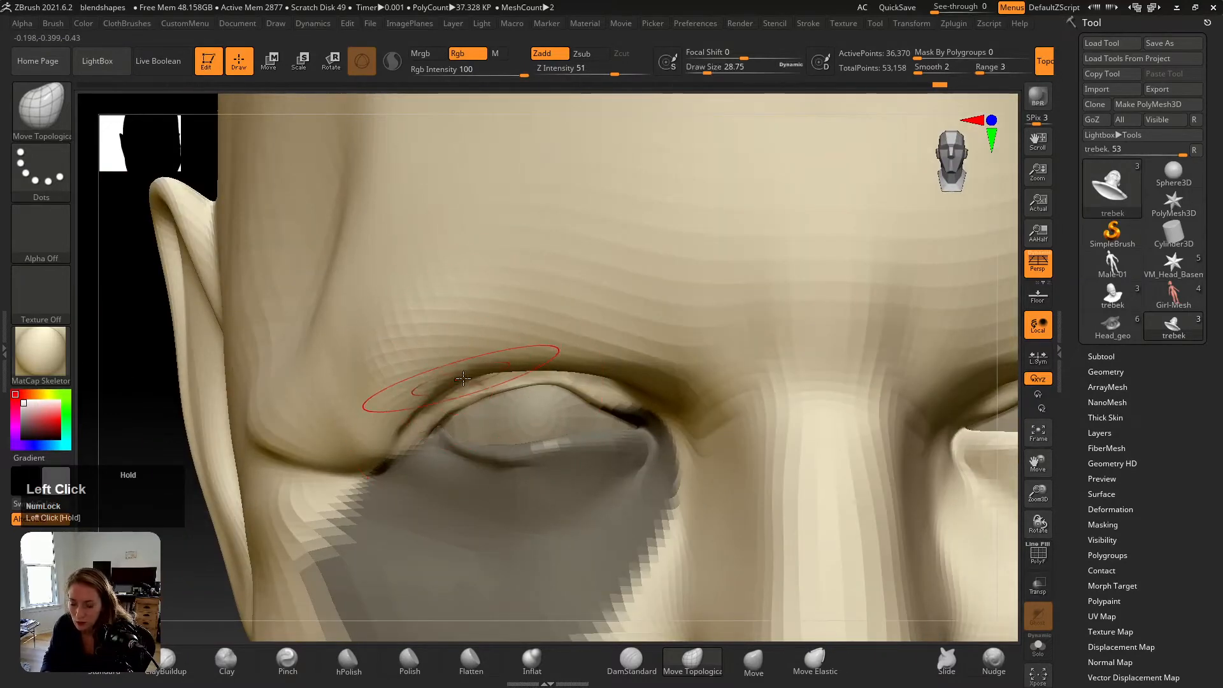
Step: Check the right eye against the reference photo and try to pull the fold above the upper lid downward
key(shift+z)
key(shift+z)
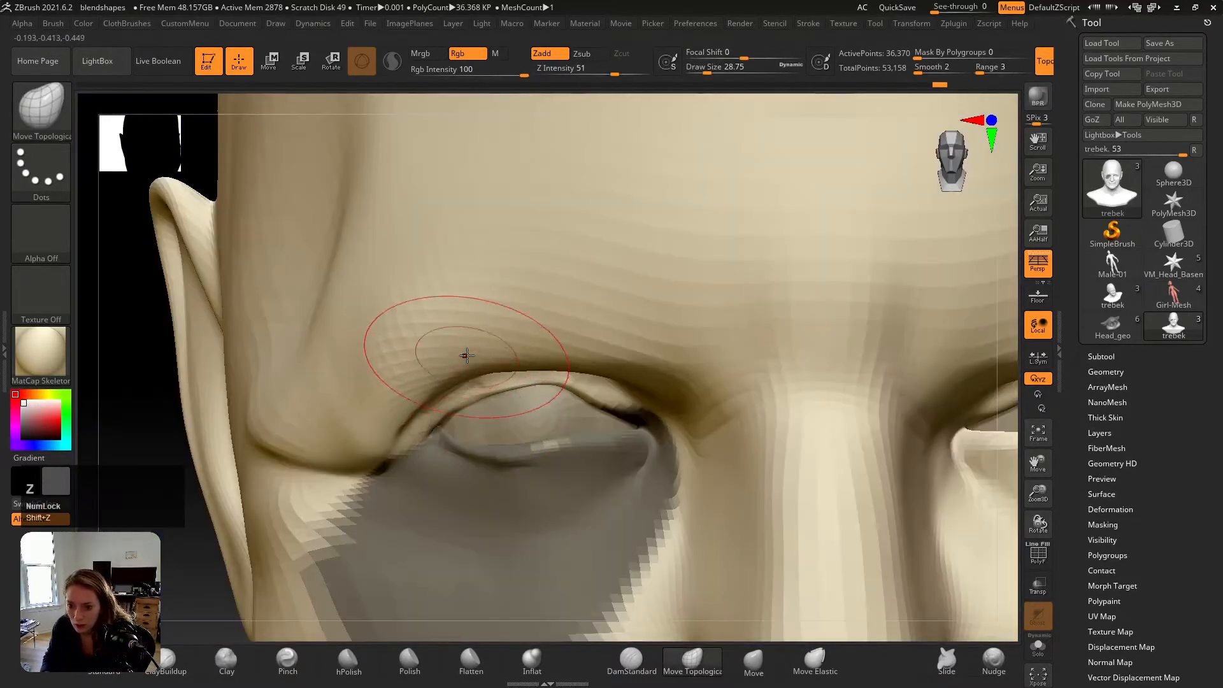
drag(465, 354, 478, 388)
key(ctrl+z)
Step: Blur the mask below the right eye and extend it with the lasso over the inside of the eye opening
mouse_move(478, 390)
right_down()
mouse_move(481, 412)
mouse_move(475, 371)
right_up()
ctrl+click(429, 438)
mouse_move(428, 436)
ctrl+mouse_down()
mouse_move(488, 365)
mouse_move(608, 367)
mouse_move(615, 474)
mouse_move(411, 471)
mouse_move(475, 367)
ctrl+mouse_up()
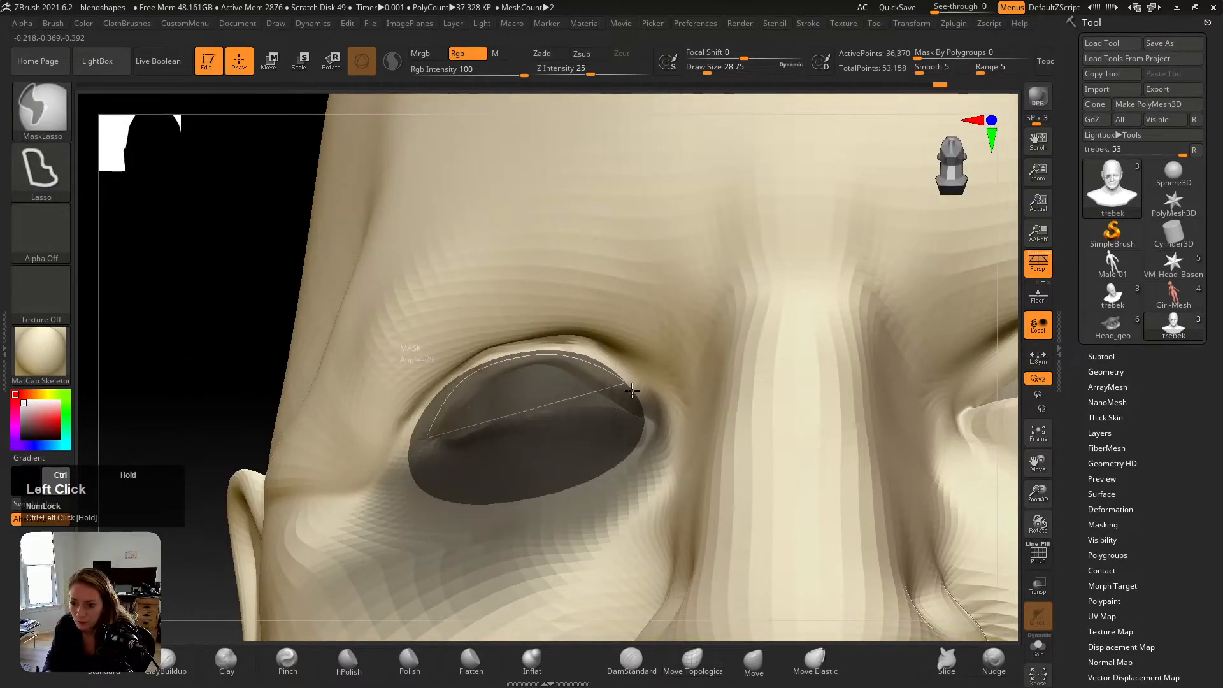
ctrl+drag(632, 389, 527, 404)
right_drag(450, 335, 464, 382)
ctrl+right_drag(464, 383, 467, 396)
Step: Adjust the skin fold at the right eye's outer corner to match the photo, using Move Topological at draw size about 62
key(v)
key(v)
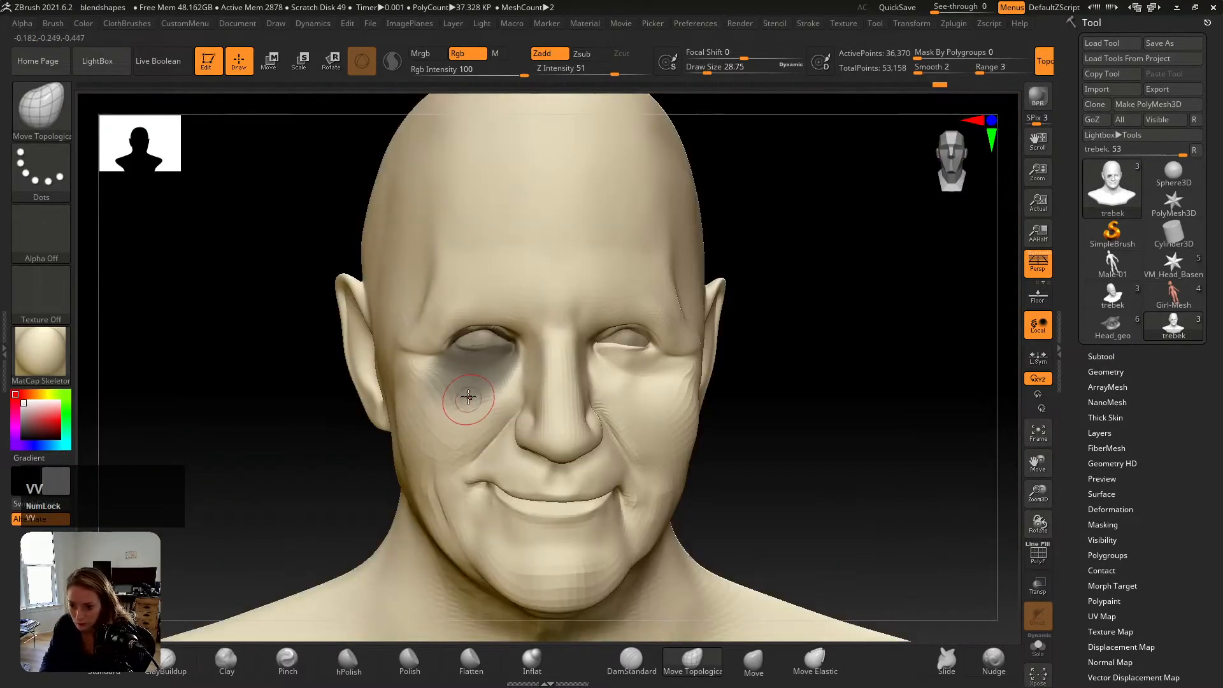
key(s)
mouse_move(464, 329)
mouse_down()
mouse_move(448, 341)
mouse_move(485, 322)
mouse_up()
key(s)
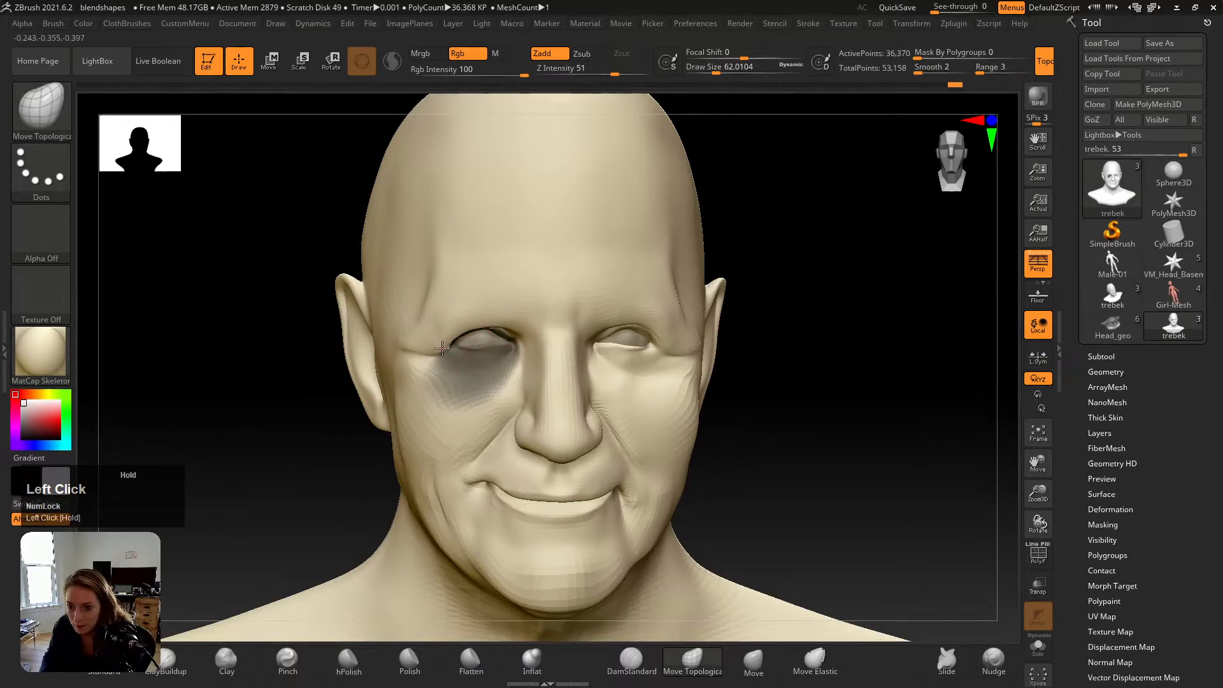
key(shift+z)
key(shift+z)
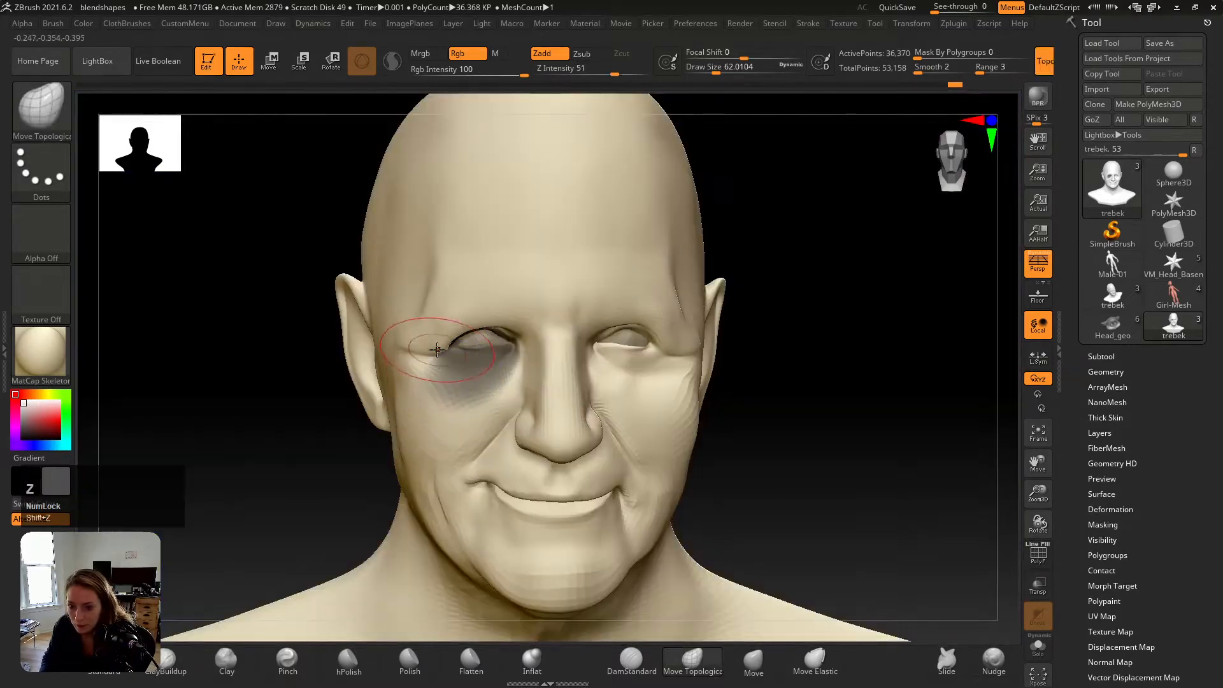
drag(442, 350, 433, 354)
Step: Nudge the outer part of the right eye's upper lid fold upward, checking its shape against the reference photo
key(shift+z)
key(shift+z)
key(shift+z)
key(shift+z)
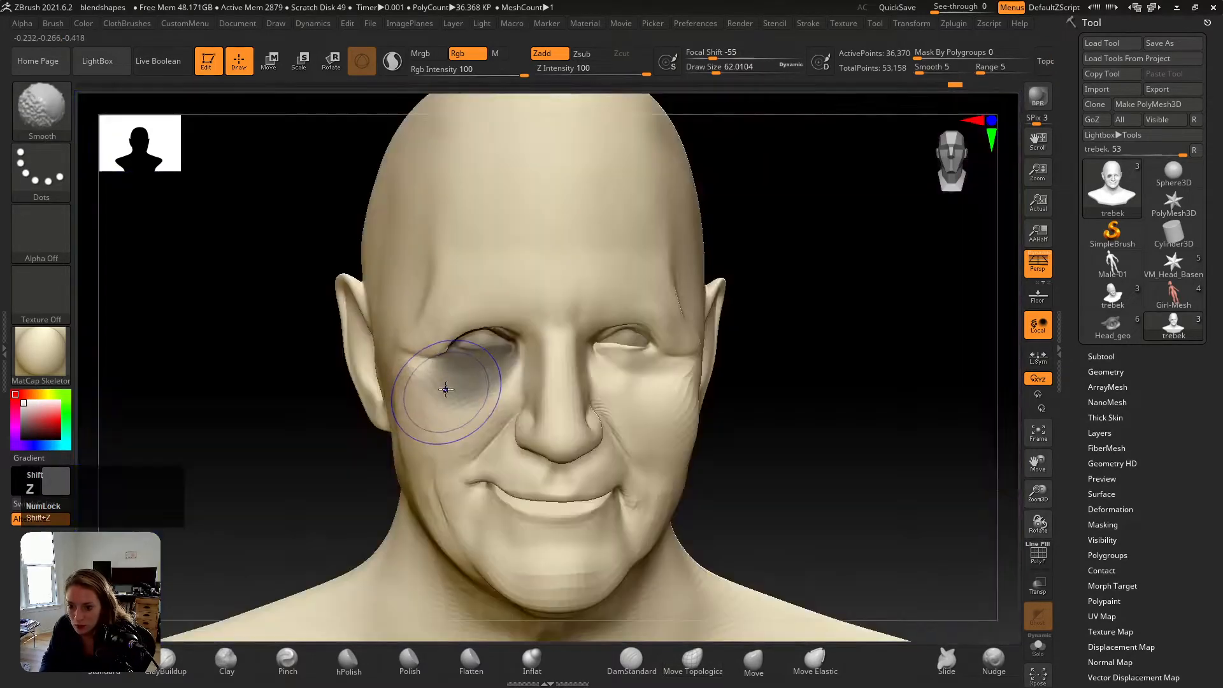
key(shift+z)
key(shift+z)
drag(460, 344, 457, 332)
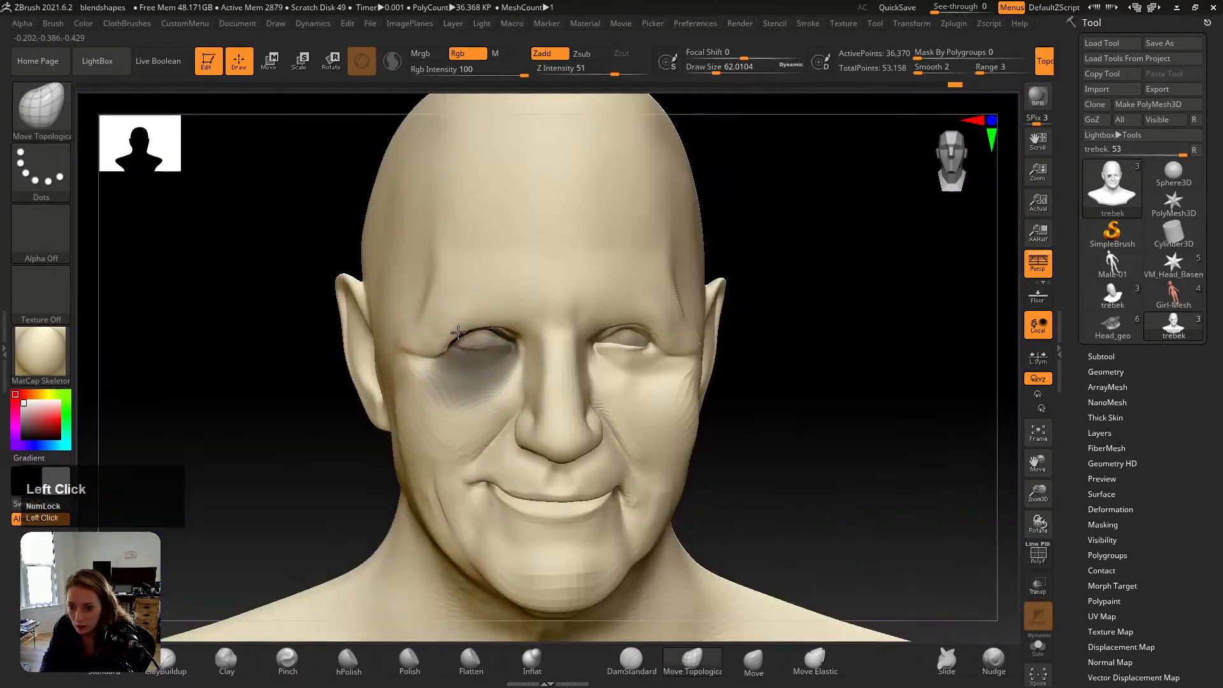
key(shift+z)
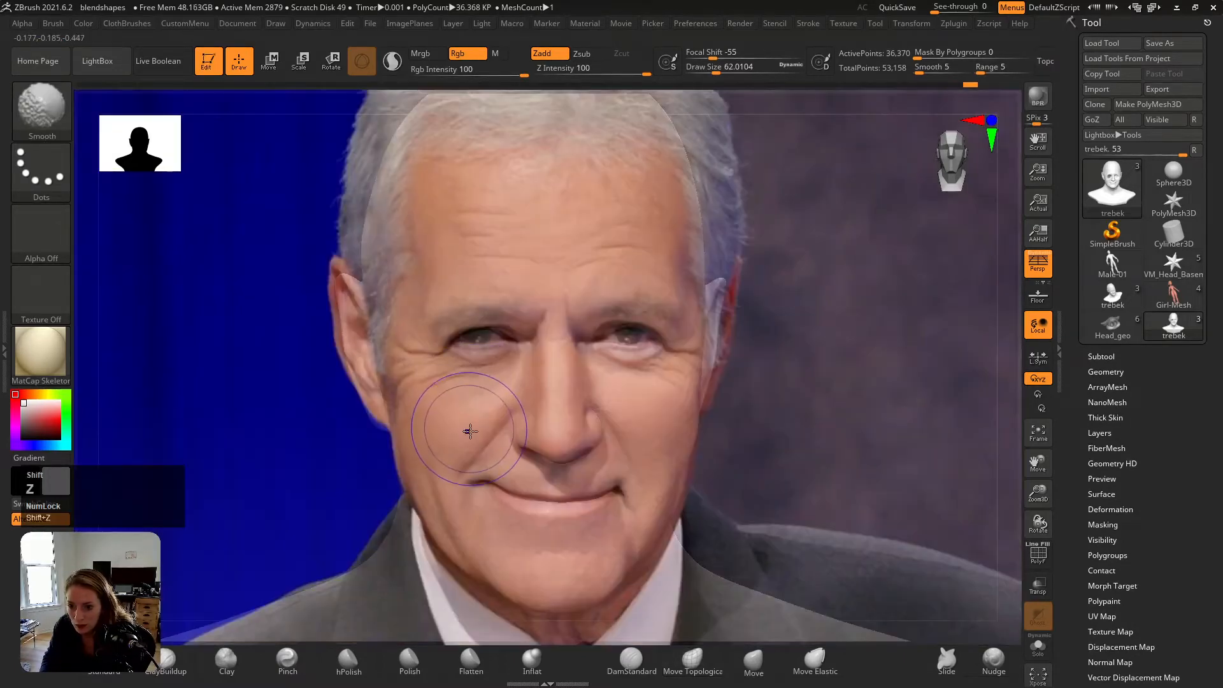
key(shift+z)
key(shift+z)
key(shift+z)
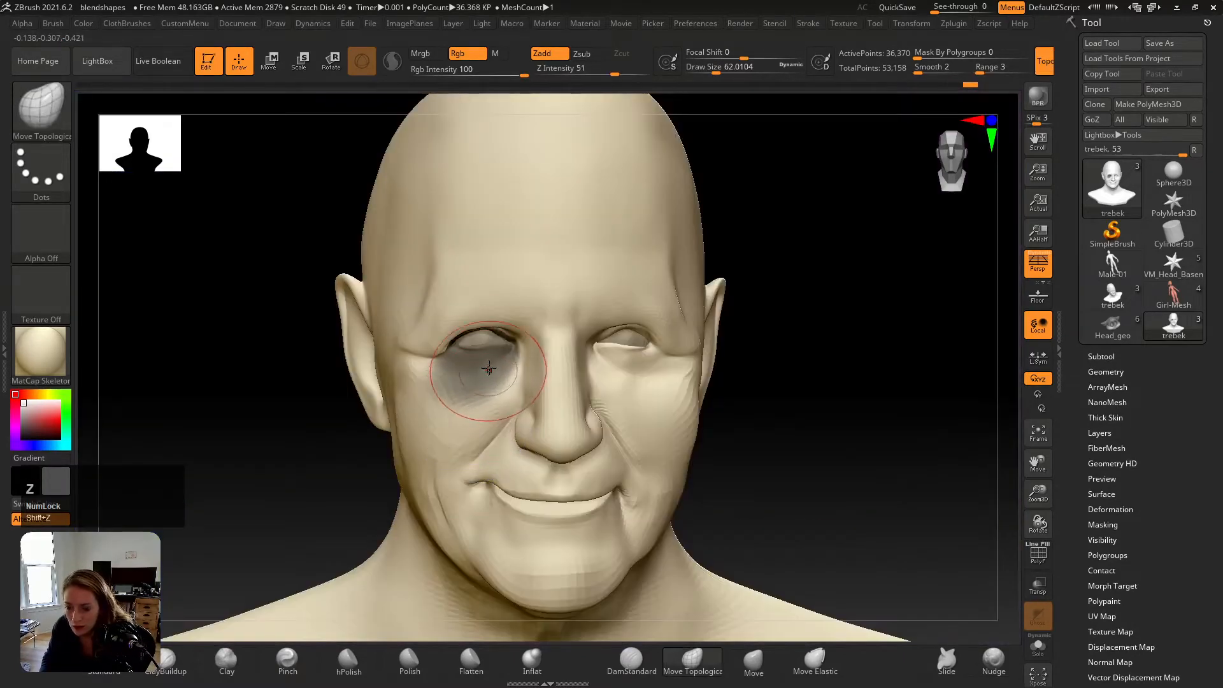
Step: Clear the mask around the right eye and set the Move Topological draw size to about 27 for the inner corner
alt+right_drag(486, 366, 521, 400)
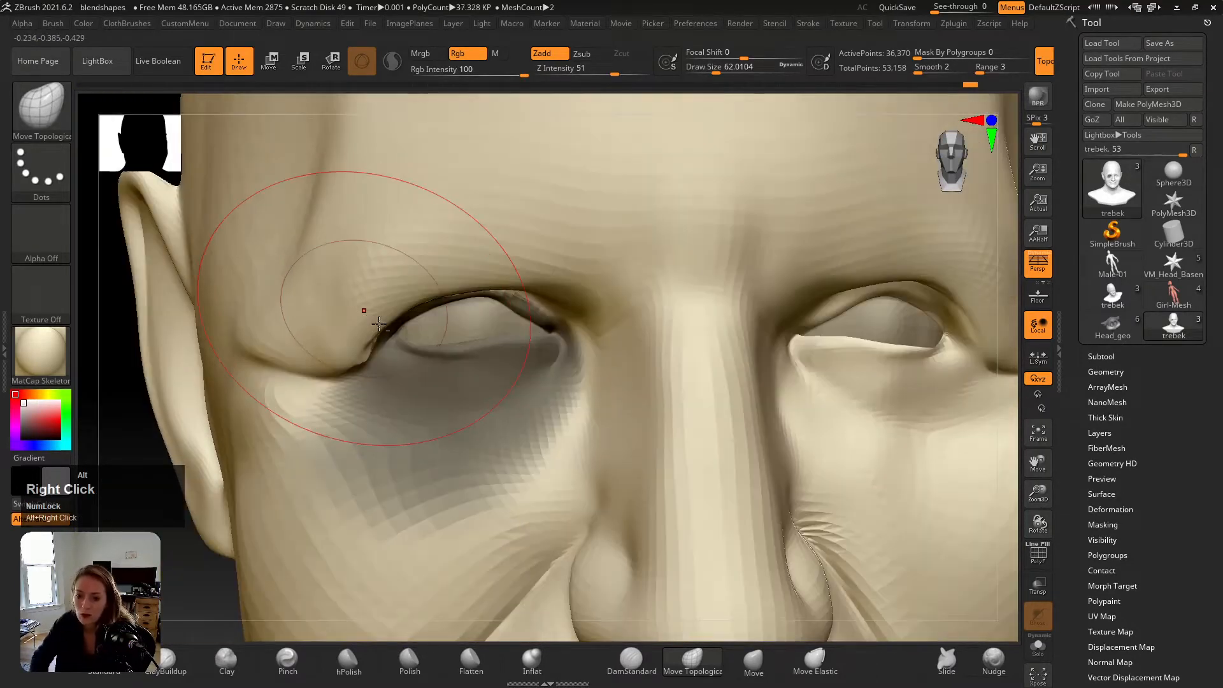
alt+right_drag(363, 309, 466, 396)
ctrl+drag(162, 300, 174, 318)
key(s)
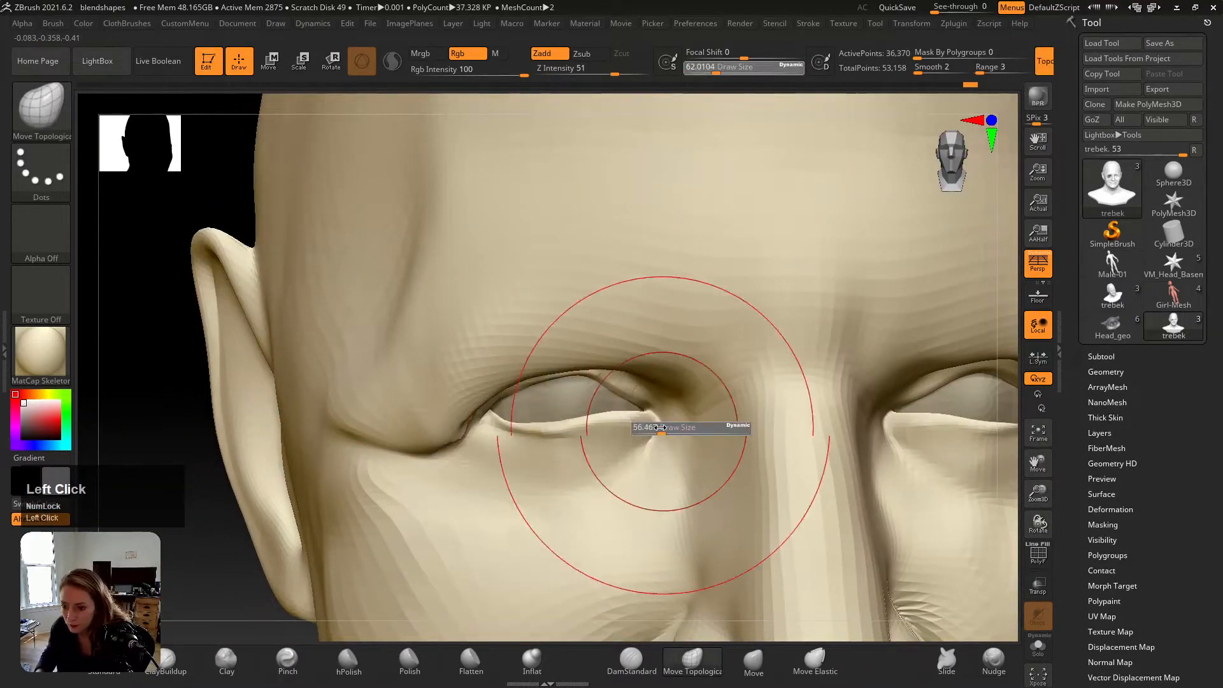
mouse_move(658, 430)
mouse_down()
mouse_move(634, 396)
mouse_move(664, 414)
mouse_up()
click(693, 662)
key(w)
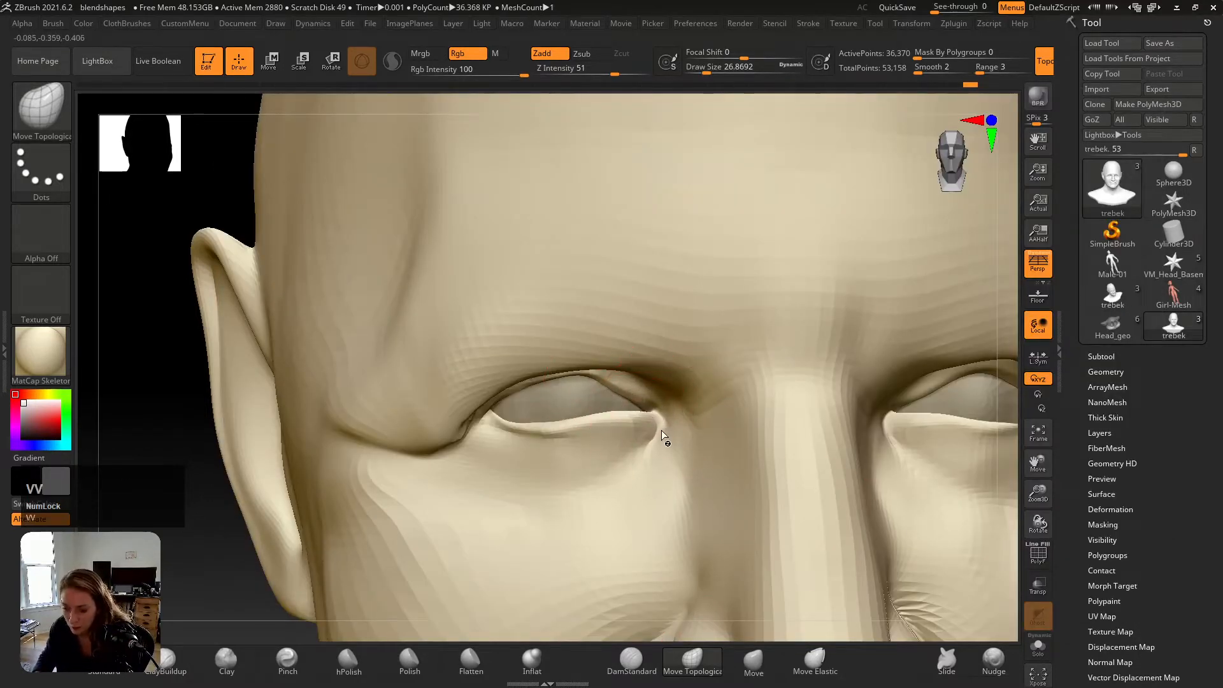
Step: Refine the right eye's inner corner with Move Topological at draw size about 33, comparing it with the reference photo
key(shift+z)
key(shift+z)
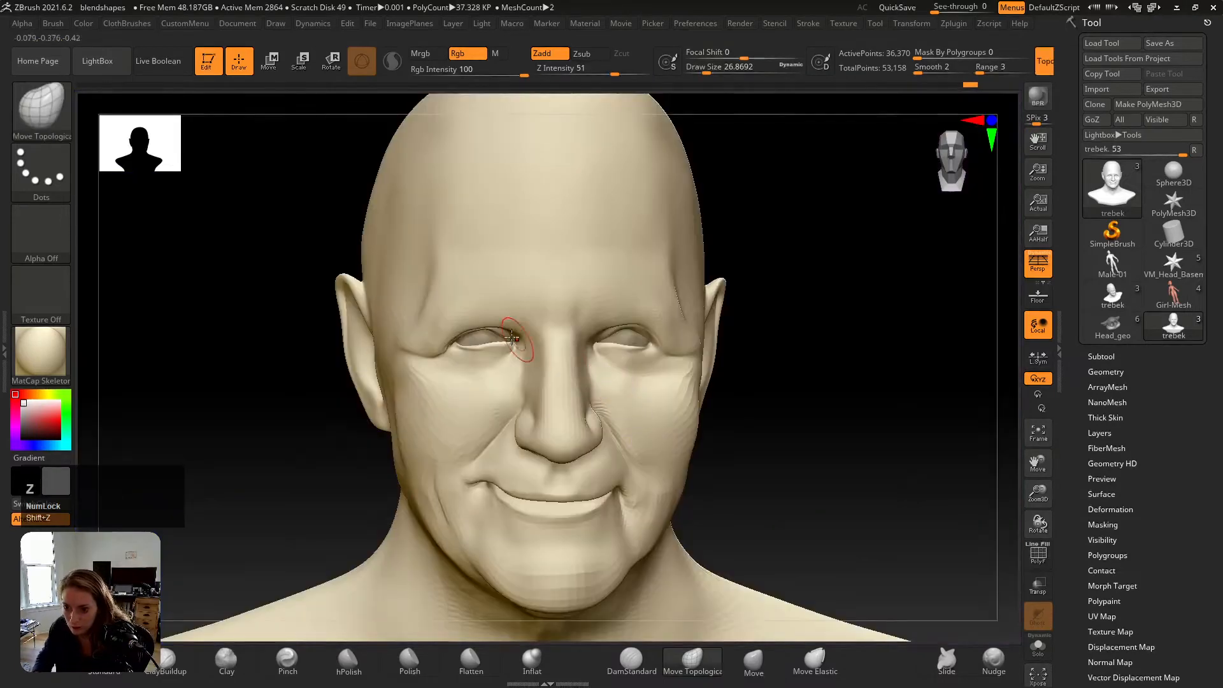
key(s)
drag(508, 338, 514, 341)
mouse_move(525, 355)
alt+right_down()
mouse_move(575, 445)
mouse_move(574, 368)
alt+right_up()
key(shift+z)
key(shift+z)
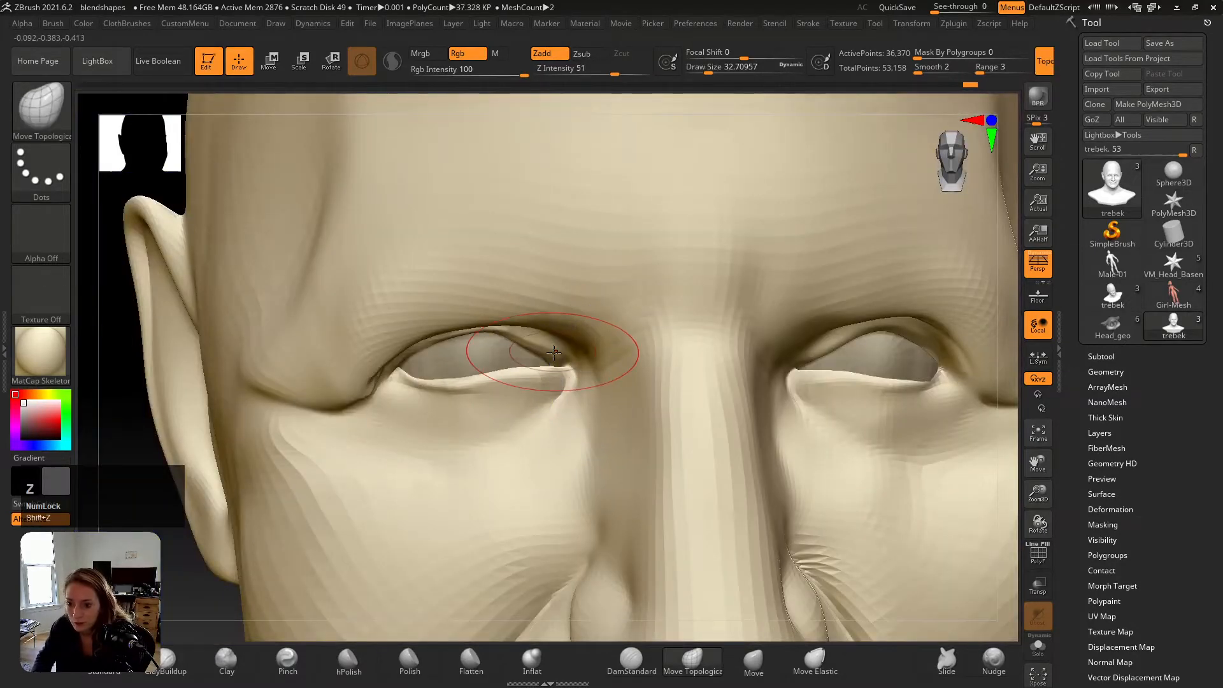
Step: Reshape the right eye's inner corner with Move Topological at draw size about 23, comparing it with the reference photo
mouse_move(555, 357)
mouse_down()
mouse_move(514, 345)
mouse_move(506, 376)
mouse_up()
key(s)
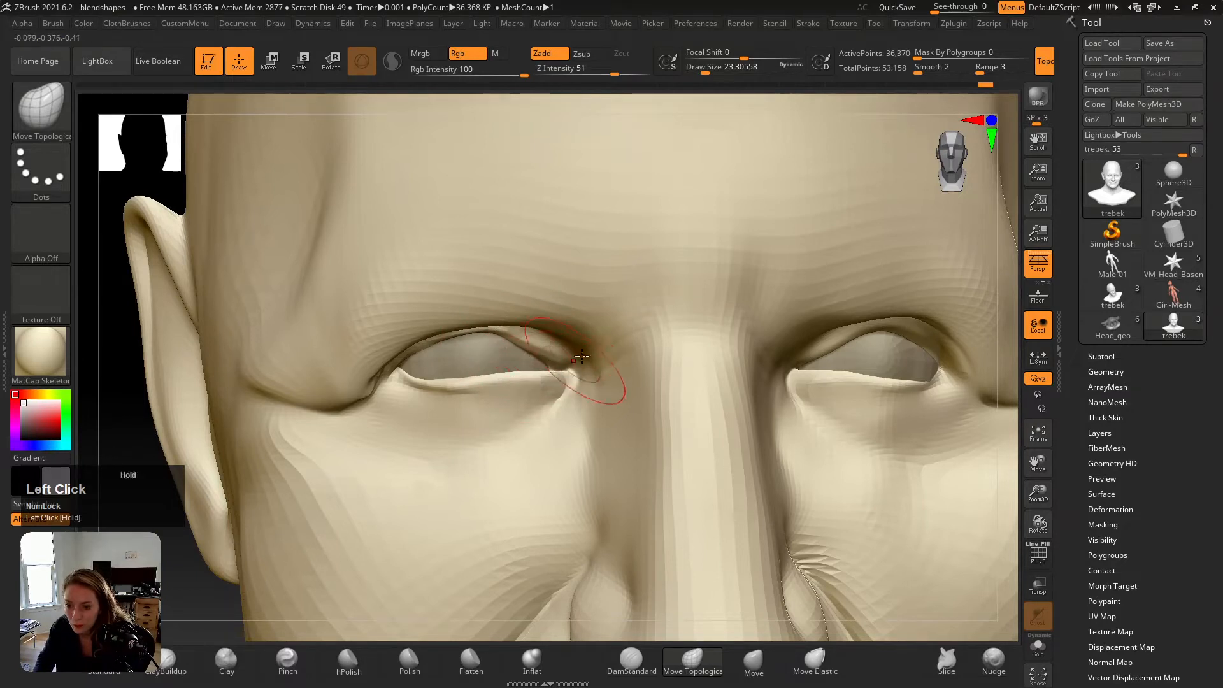
mouse_move(588, 333)
mouse_down()
mouse_move(595, 361)
mouse_move(612, 344)
mouse_up()
key(v)
key(v)
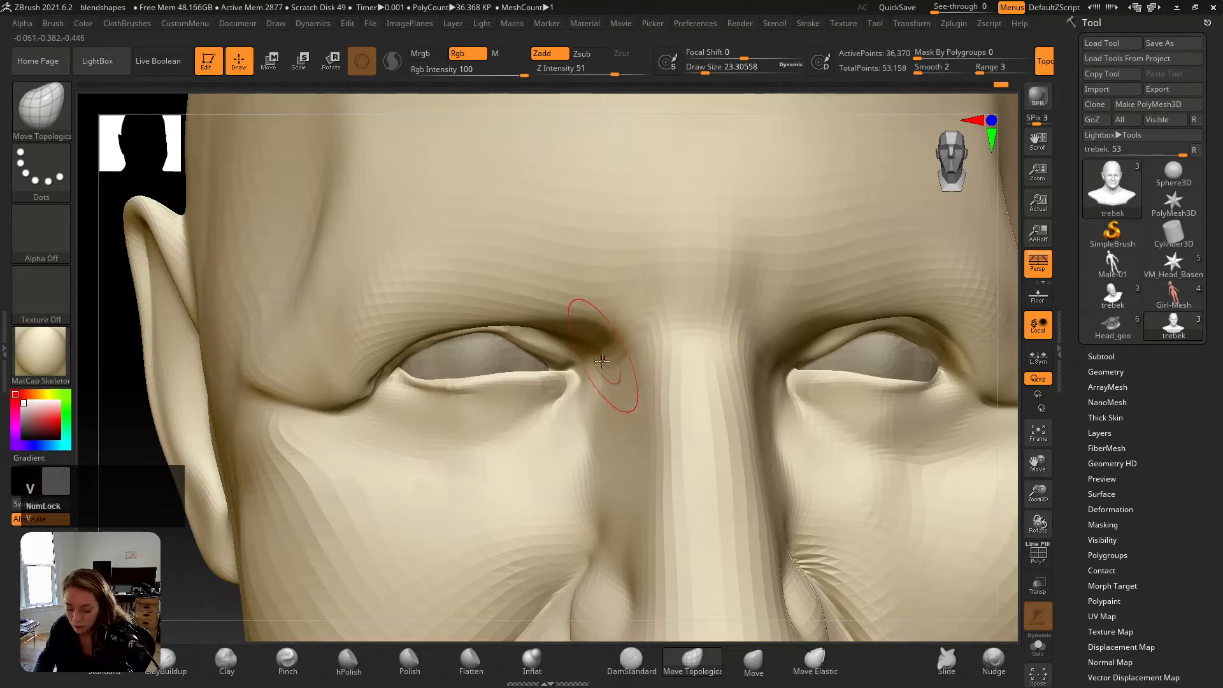
key(shift+z)
key(shift+z)
key(shift+z)
key(shift+z)
key(shift+z)
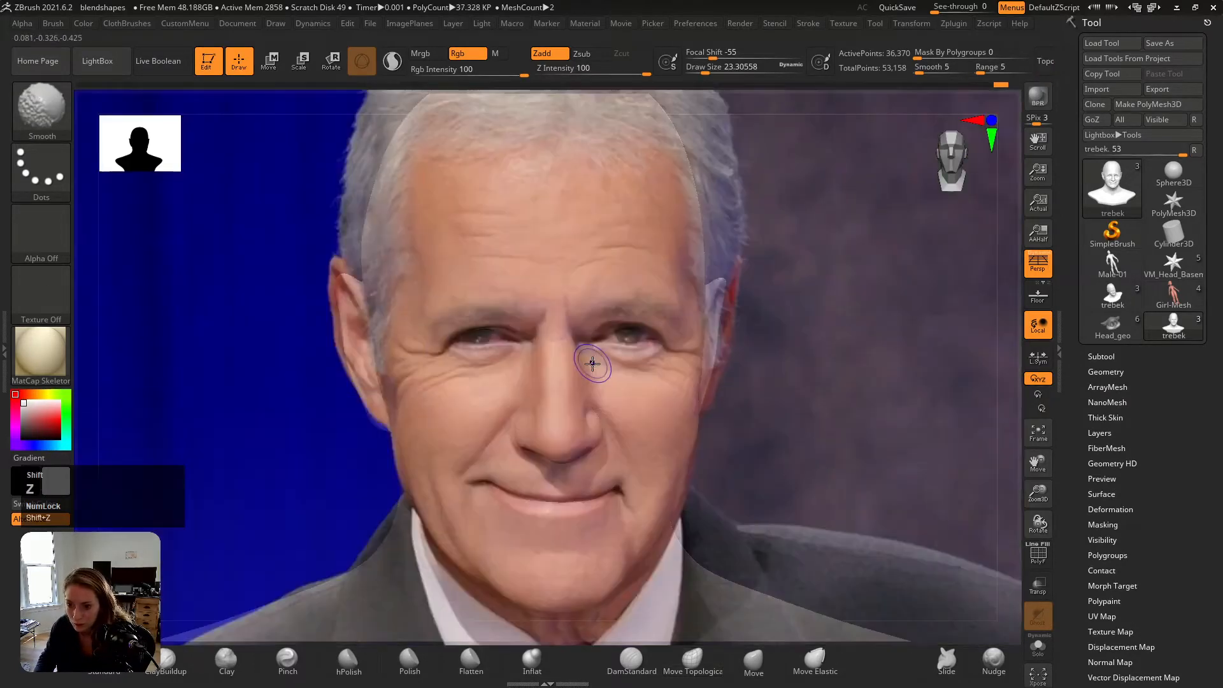
key(shift+z)
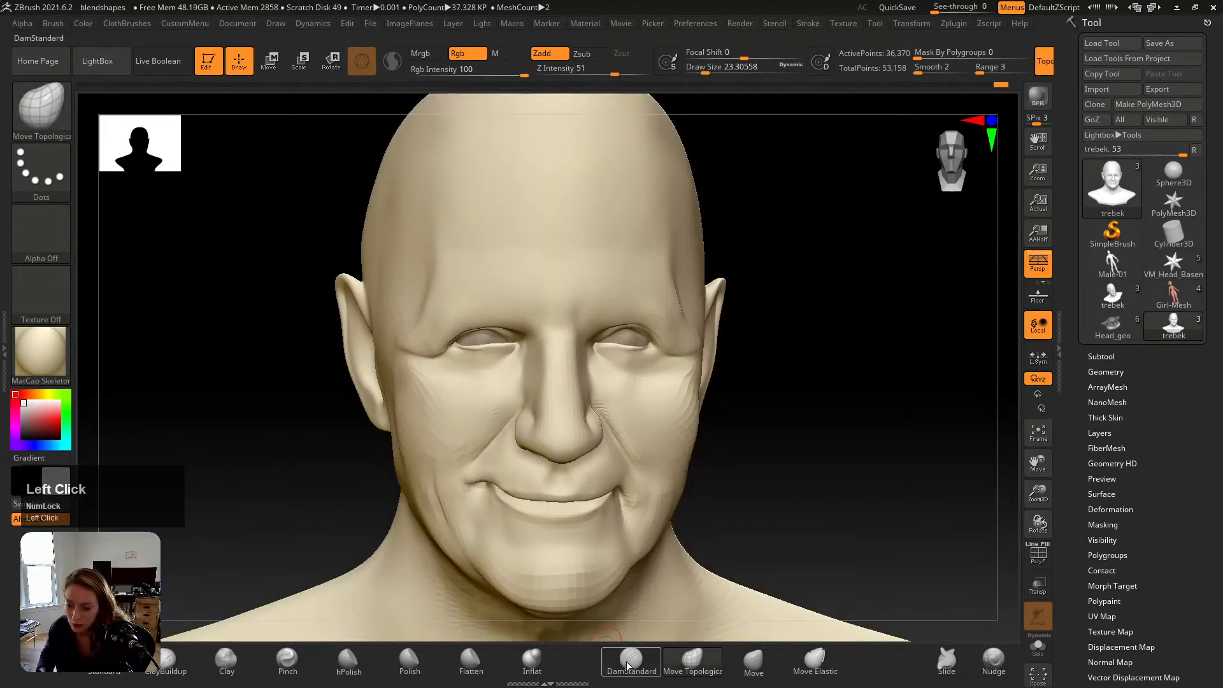
Step: Set the draw size to about 14 and try a DamStandard crease at the right brow's inner end, then undo it
key(shift+z)
key(shift+z)
key(shift+z)
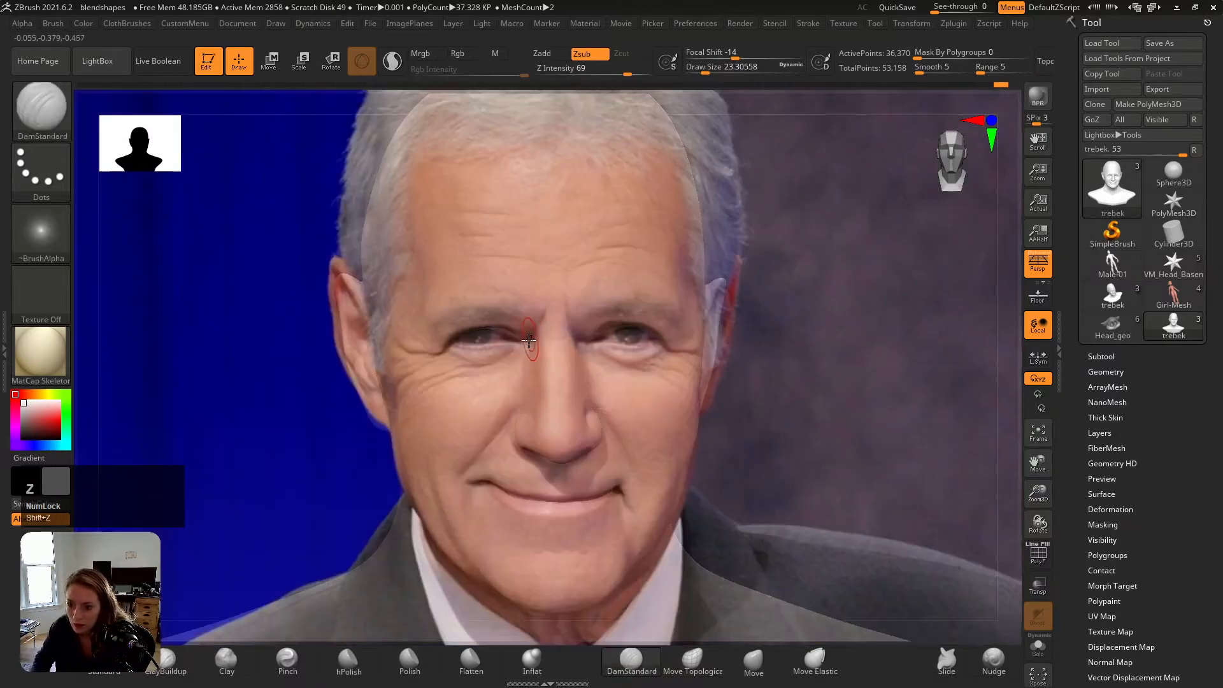
key(shift+z)
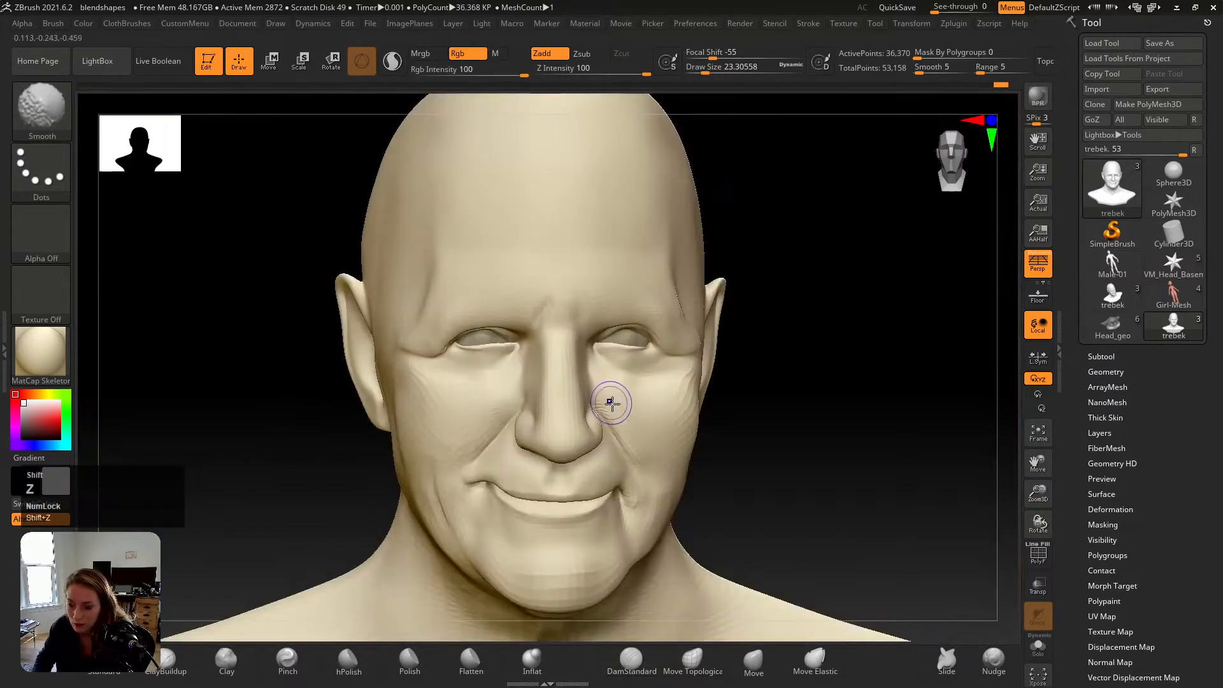
alt+right_drag(563, 327, 560, 342)
key(s)
drag(549, 322, 545, 322)
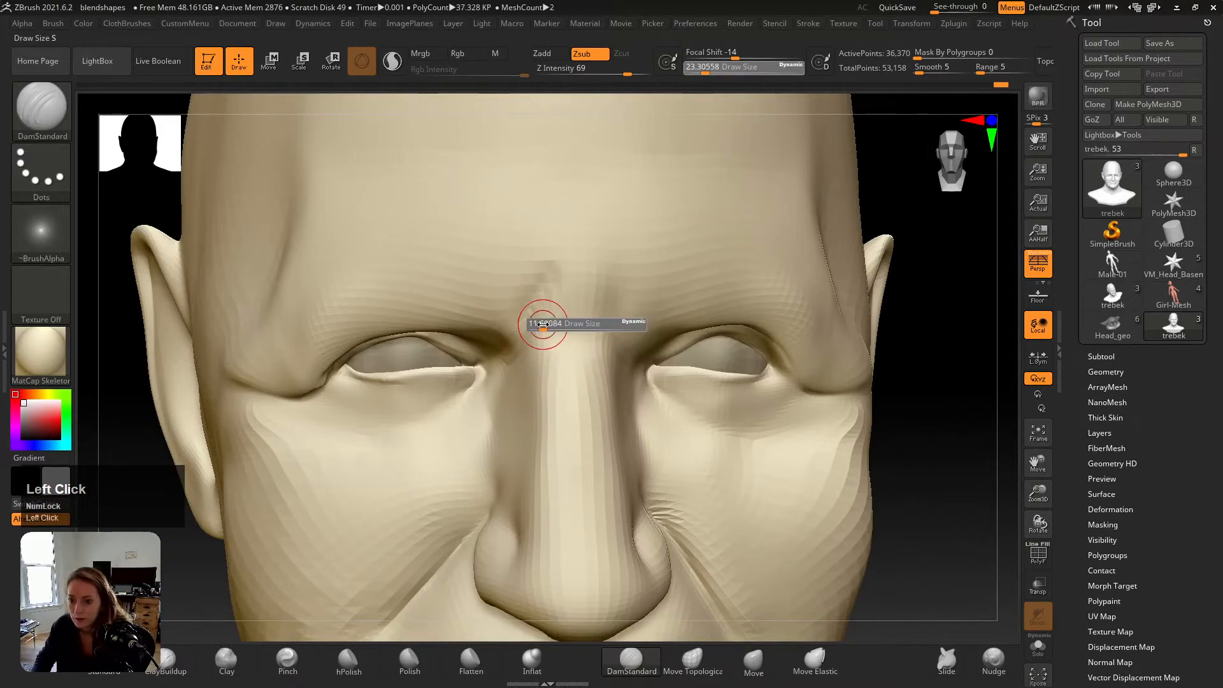
key(ctrl+z)
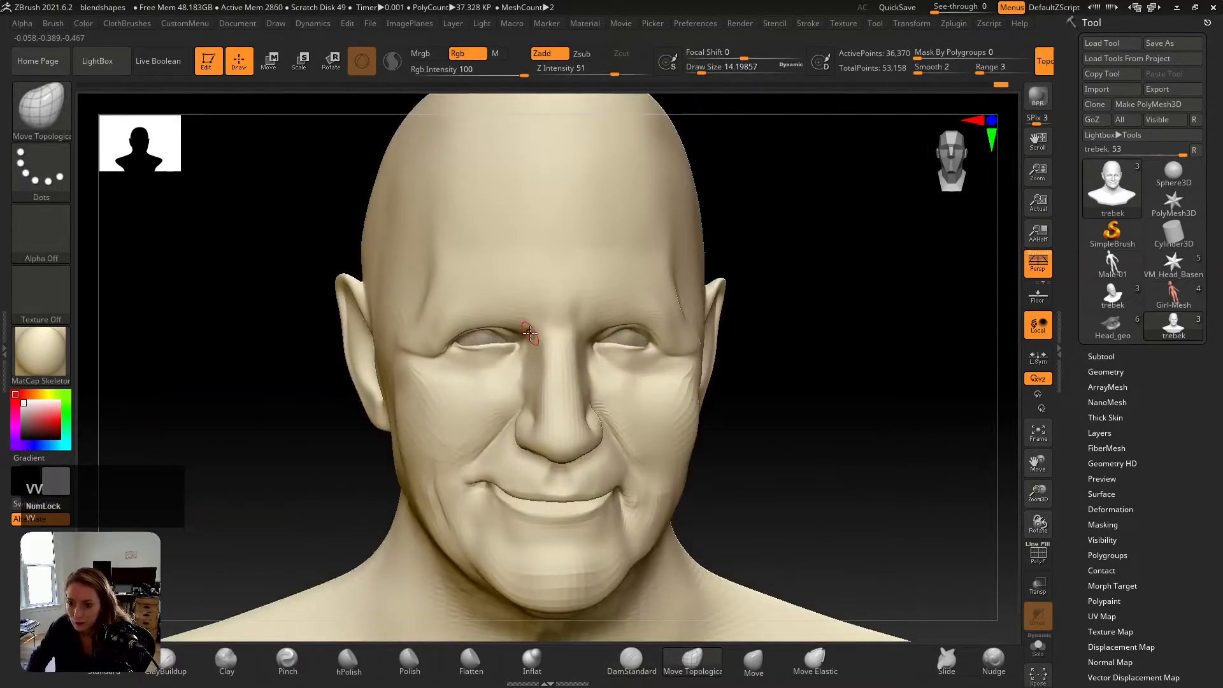
Step: Try nudging the fold above the right eye's inner corner with Move Topological at draw size about 14
key(shift+z)
key(shift+z)
drag(529, 338, 530, 334)
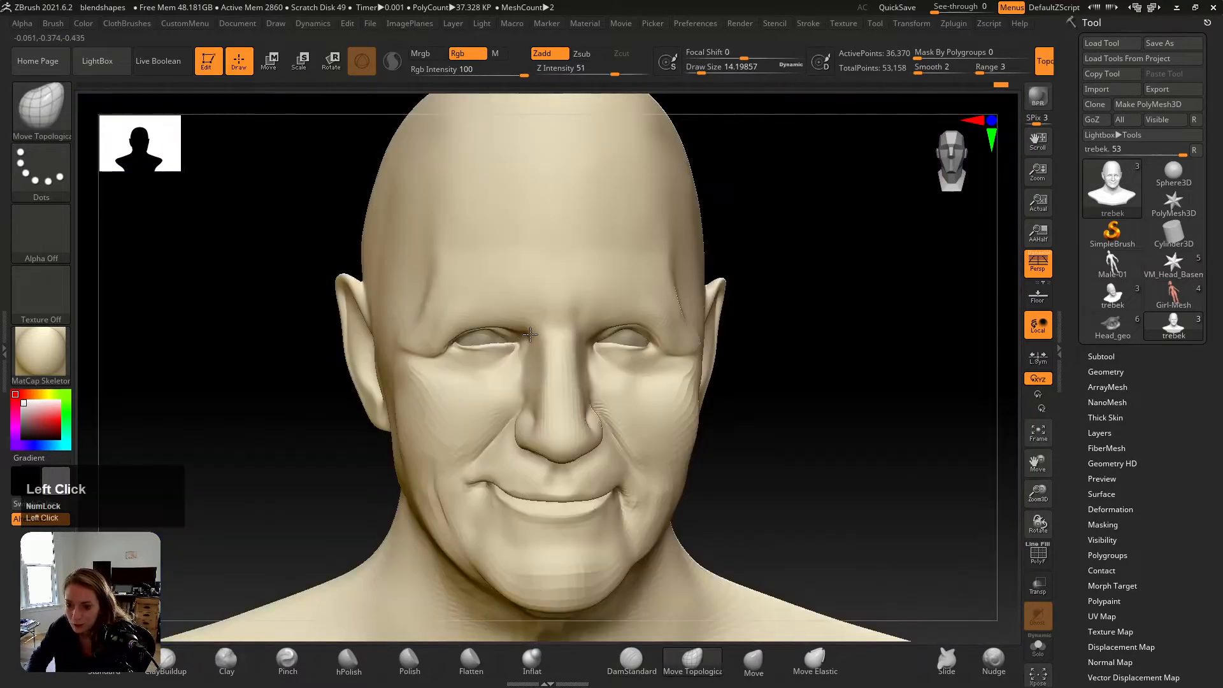
key(ctrl+z)
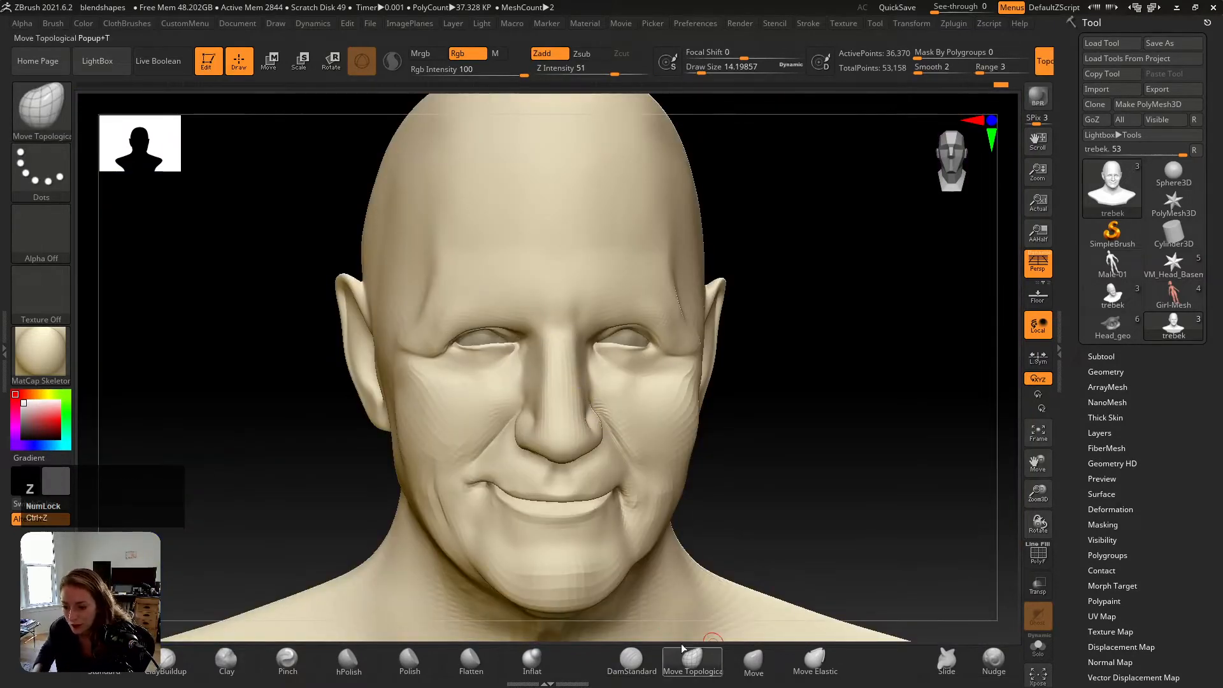
Step: Carve and smooth a crease from the right eye's inner corner up to the inner brow with DamStandard at draw size about 14
click(623, 651)
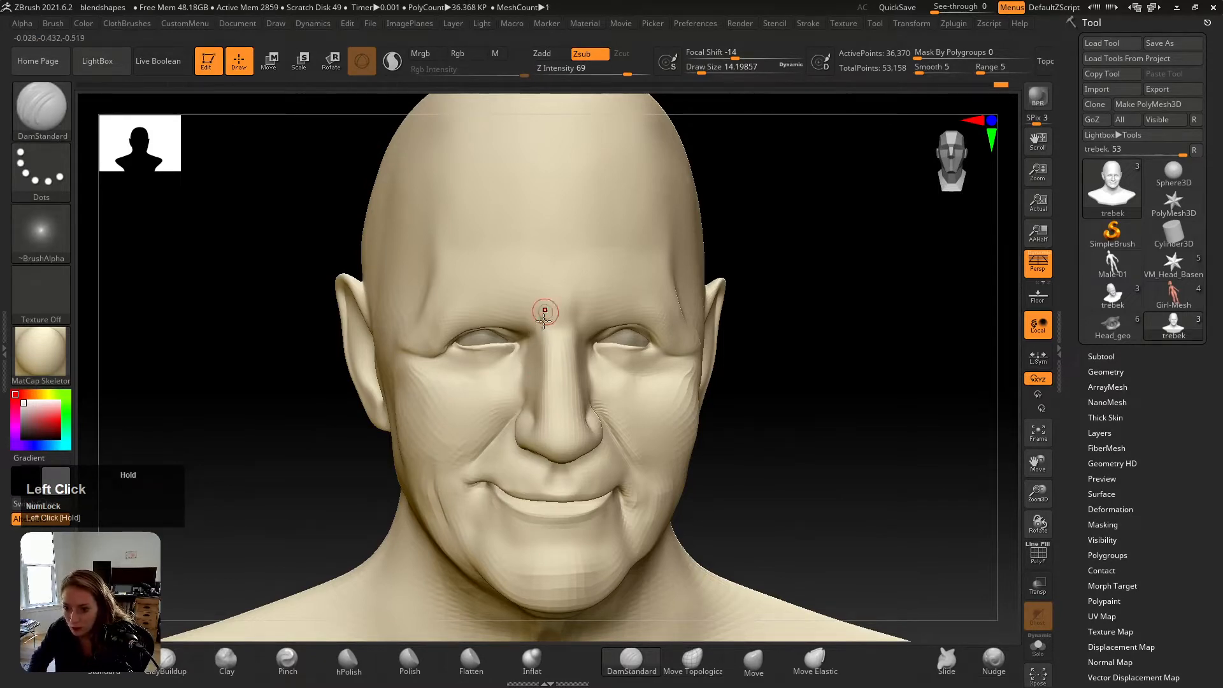
key(ctrl+z)
ctrl+right_drag(533, 333, 570, 377)
click(515, 340)
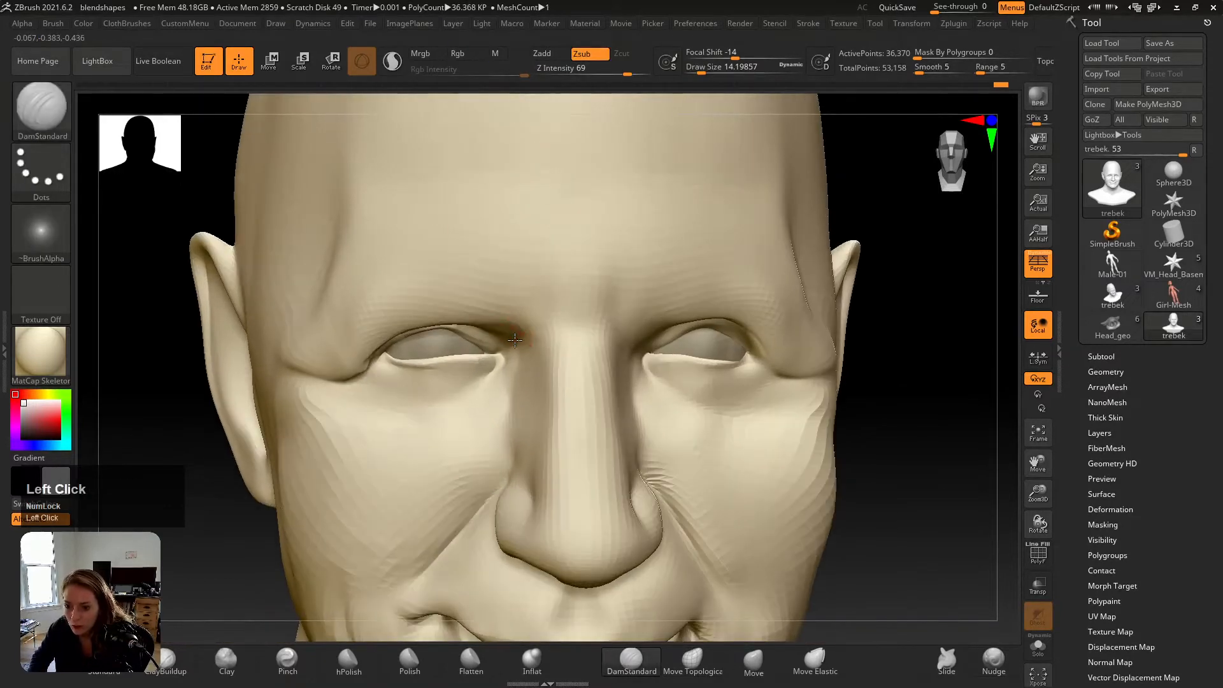
drag(545, 304, 539, 335)
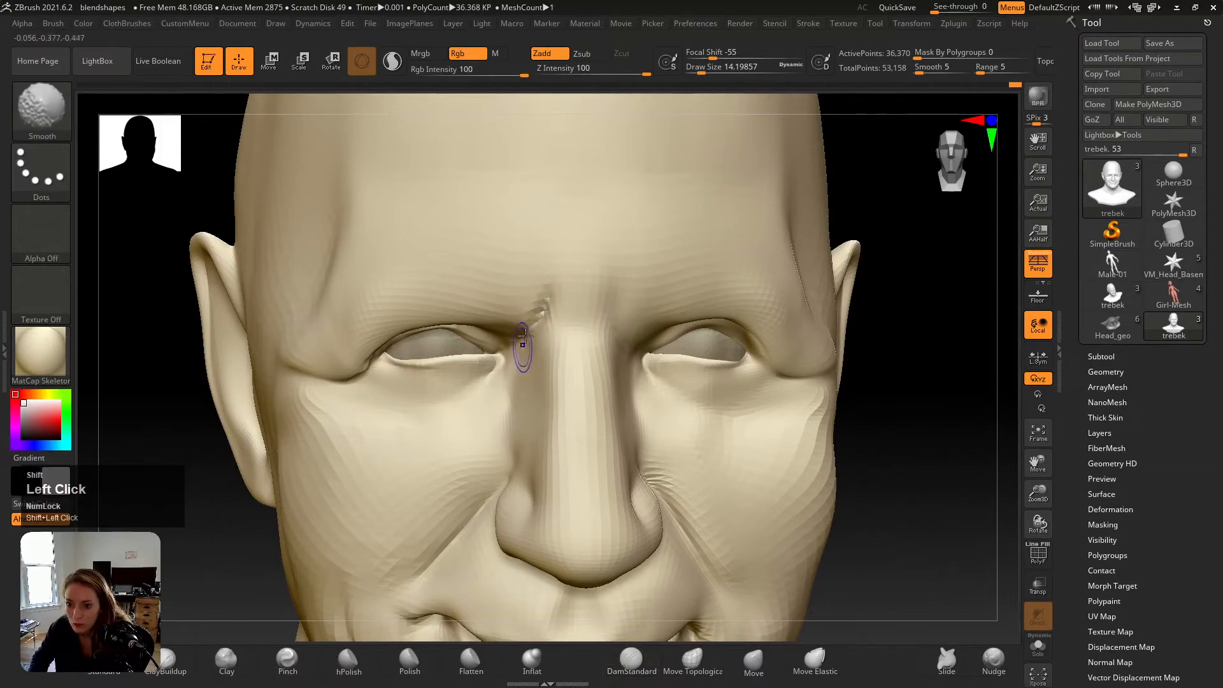
mouse_move(592, 342)
ctrl+right_down()
mouse_move(565, 331)
mouse_move(580, 357)
mouse_move(576, 348)
mouse_move(601, 338)
ctrl+right_up()
key(v)
key(v)
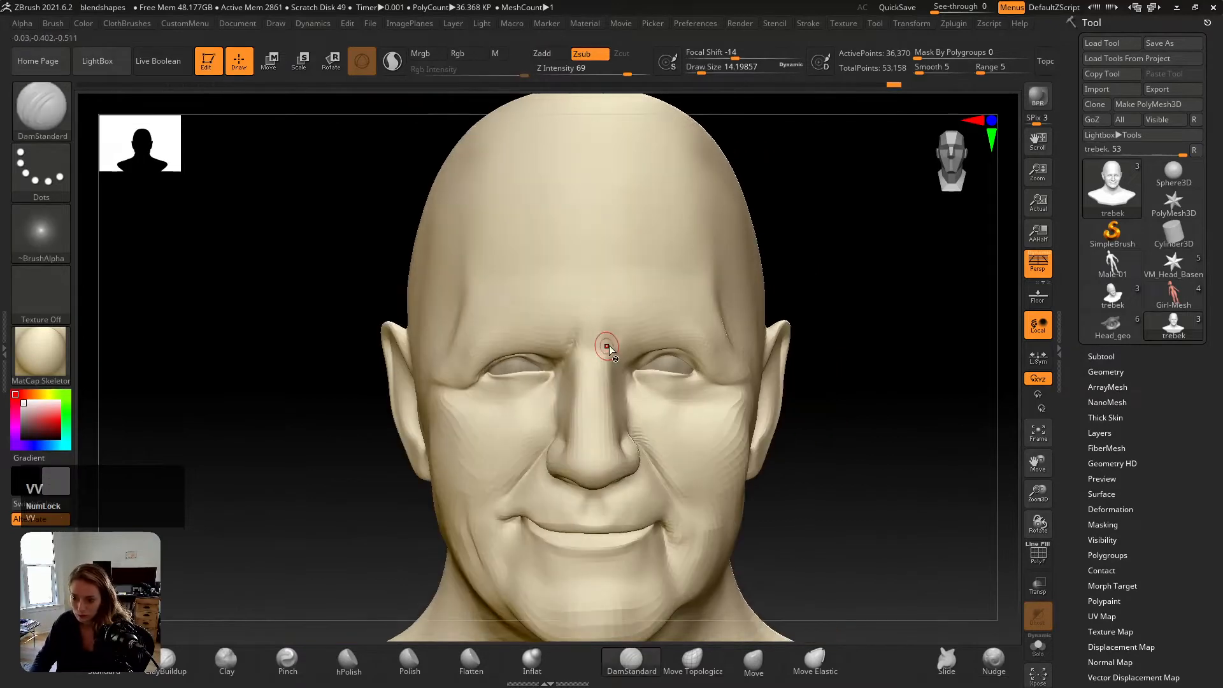
Step: Carve a frown crease at the left brow's inner end beside the nose bridge with DamStandard and smooth it
key(shift+z)
key(shift+z)
key(shift+z)
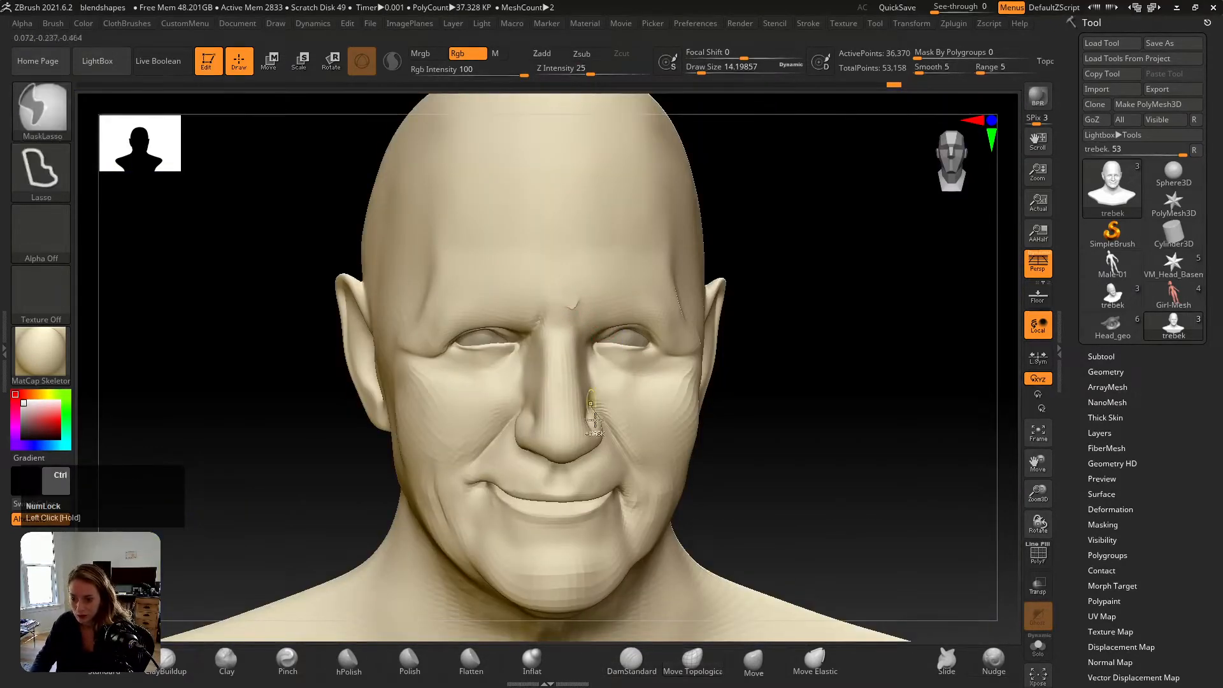
click(631, 660)
mouse_move(569, 316)
right_down()
mouse_move(584, 324)
mouse_move(572, 306)
right_up()
click(576, 316)
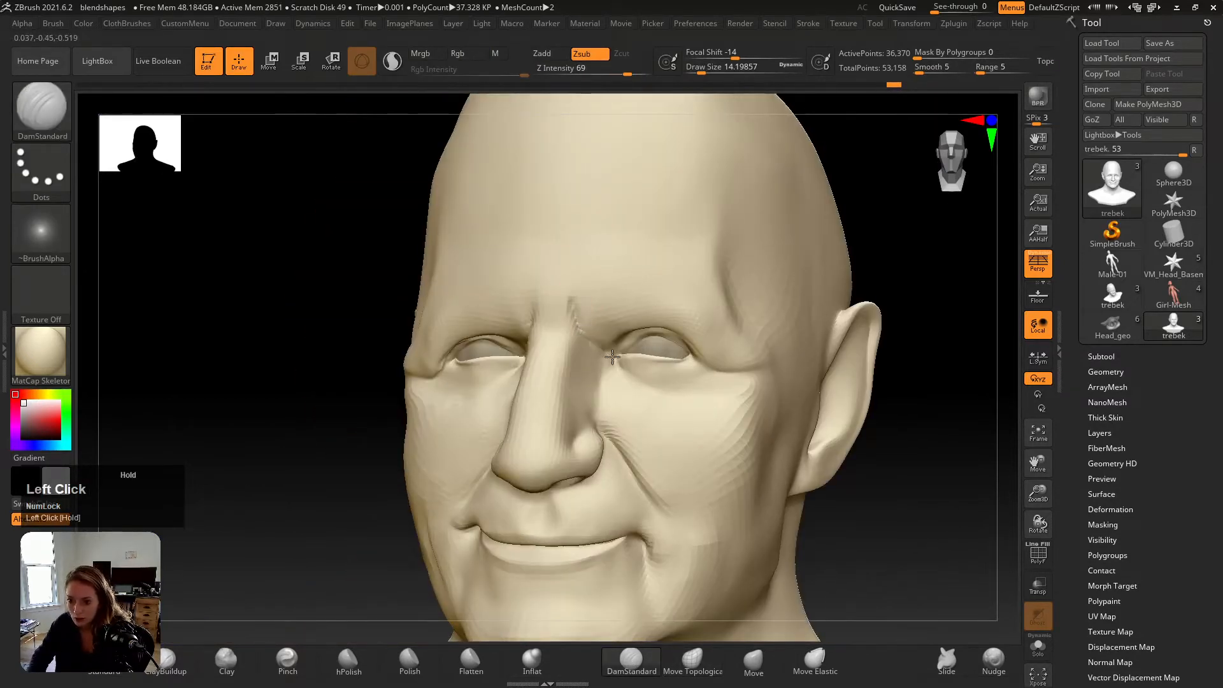
shift+drag(584, 313, 575, 301)
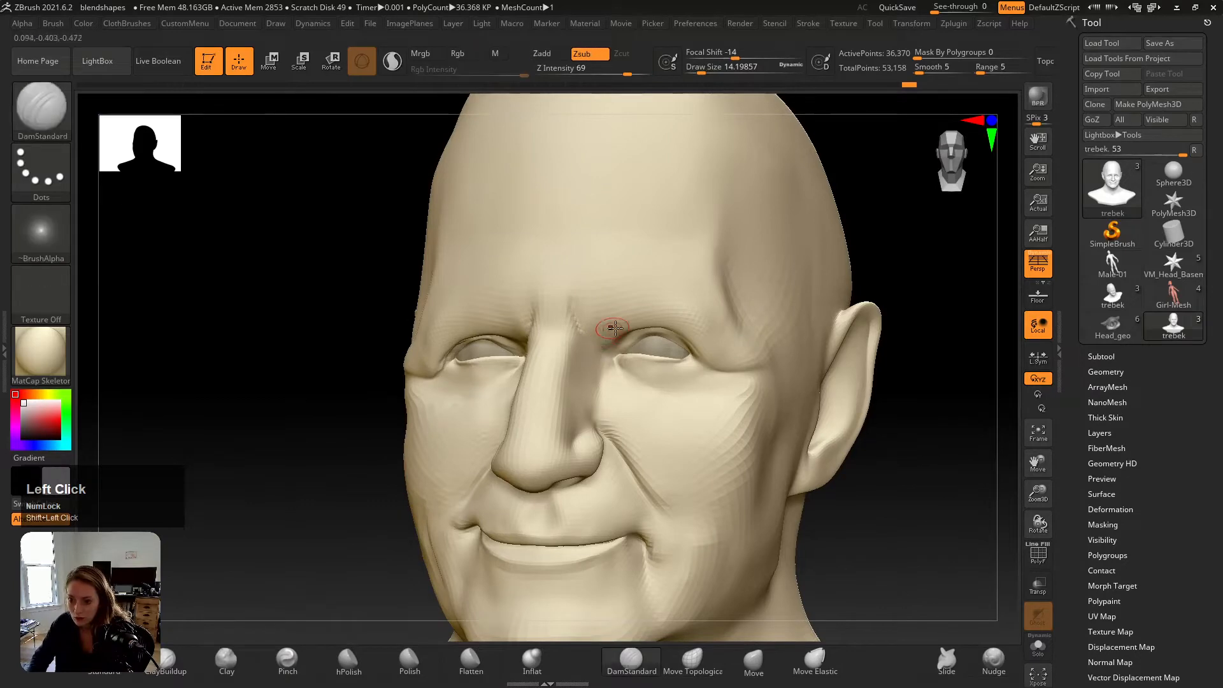
Step: Adjust the left brow's frown crease to match the photo, using Move Topological at draw size about 22
alt+right_drag(566, 321, 624, 332)
key(shift+z)
key(shift+z)
key(shift+z)
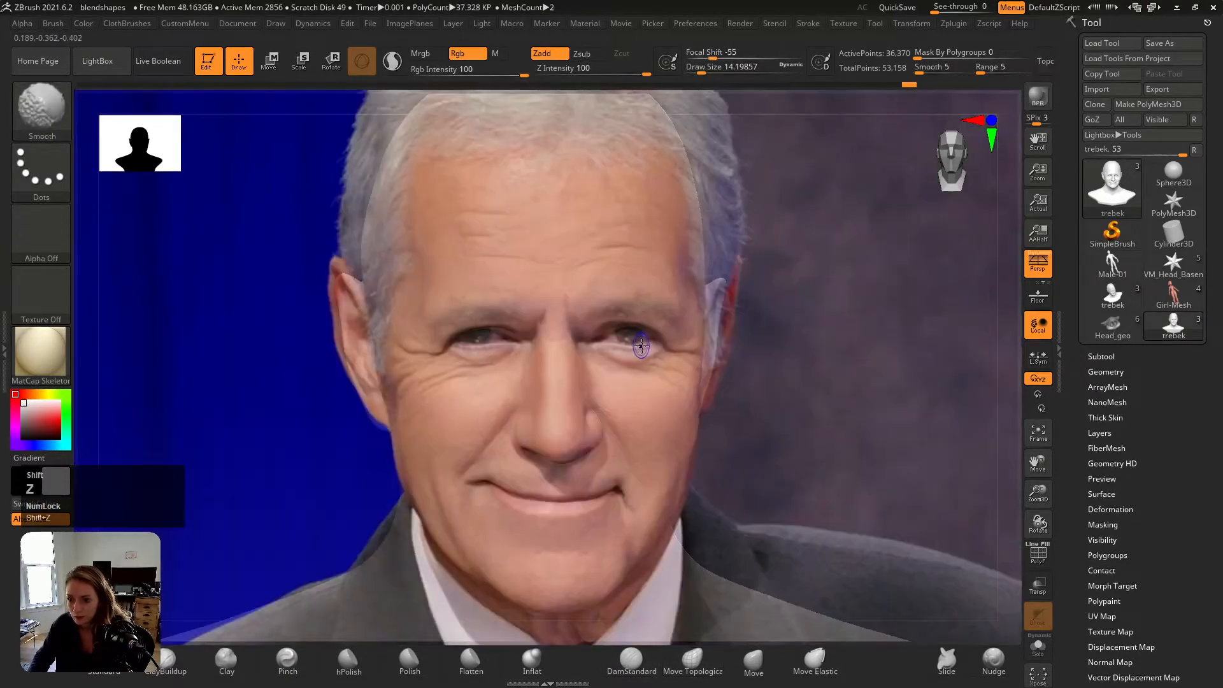
key(shift+z)
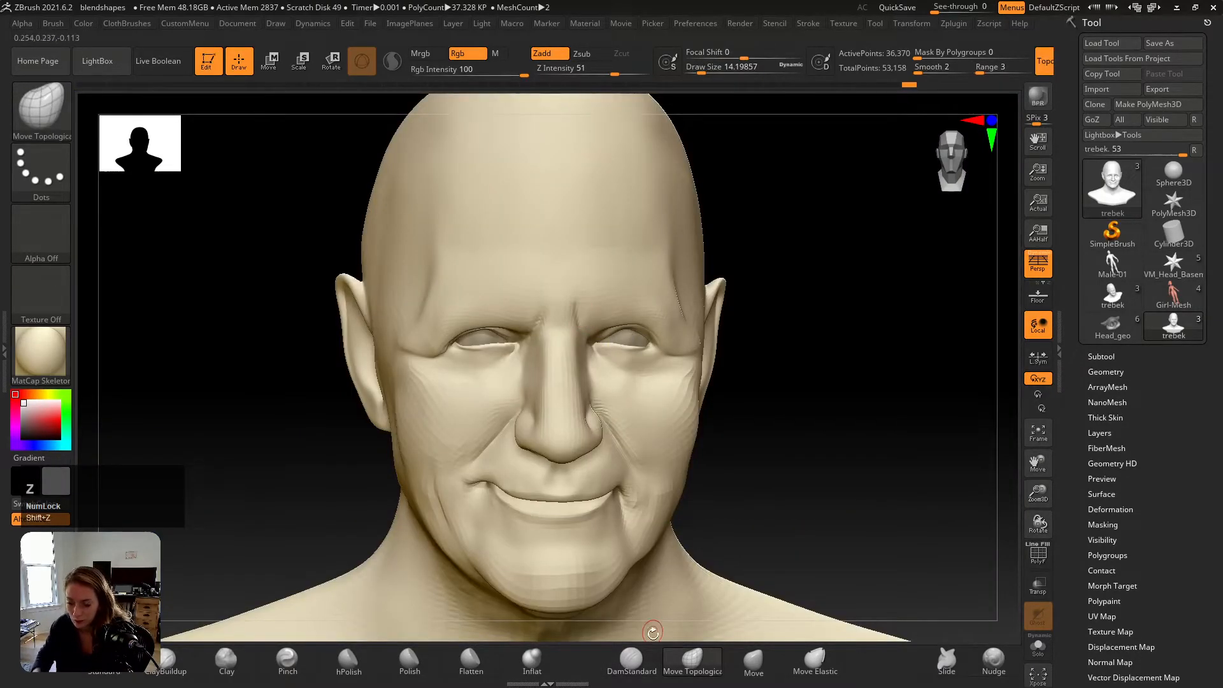
key(shift+z)
key(s)
drag(574, 306, 579, 305)
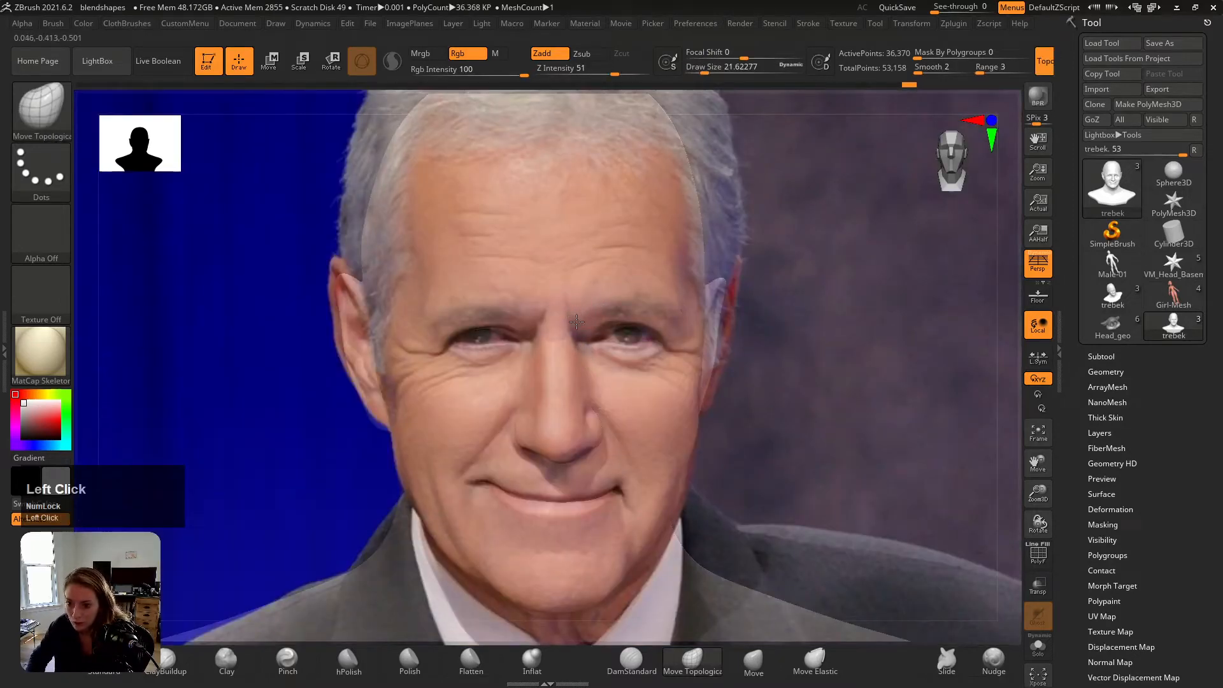
key(shift+z)
key(shift+z)
key(shift+z)
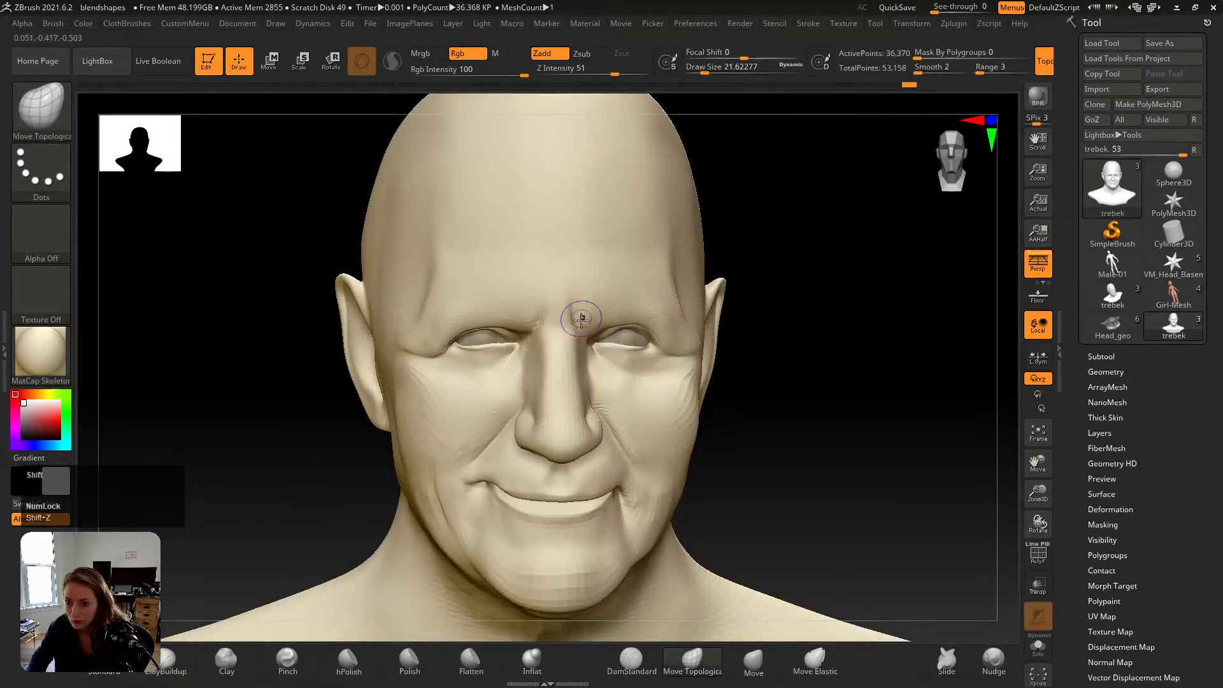
drag(582, 319, 581, 330)
Step: Compare the frown creases and inner eye corners with the reference photo
key(shift+z)
key(shift+z)
key(shift+z)
key(shift+z)
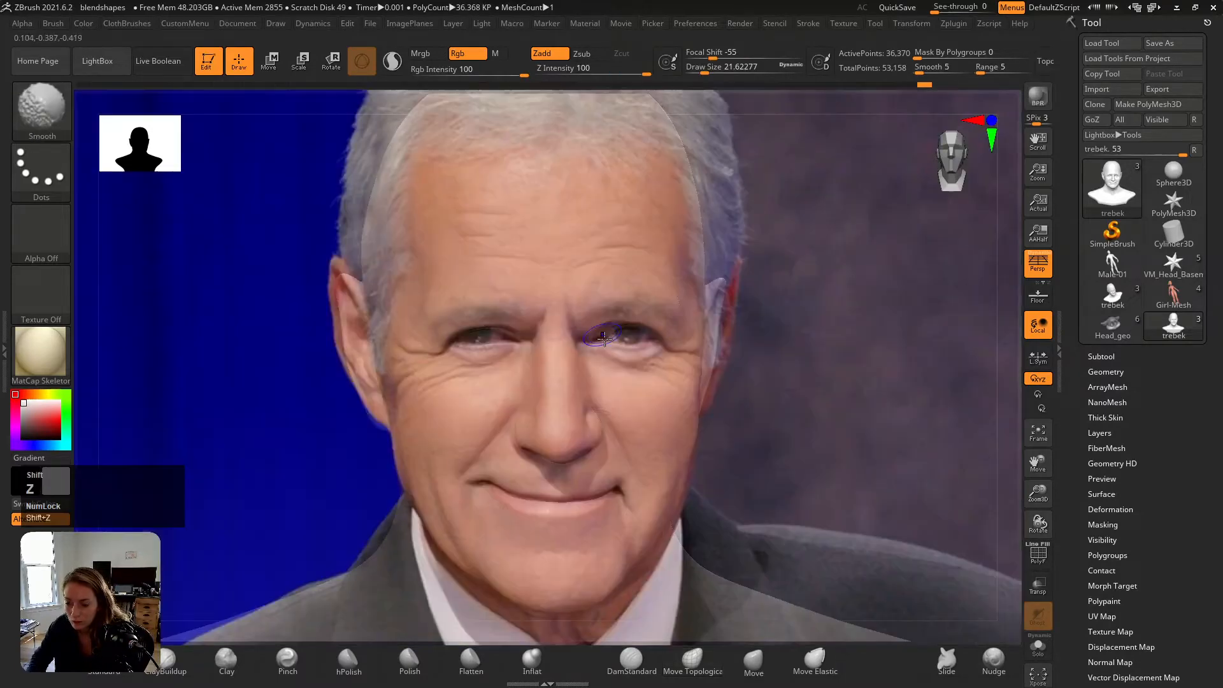
key(shift+z)
key(shift+z)
key(shift+z)
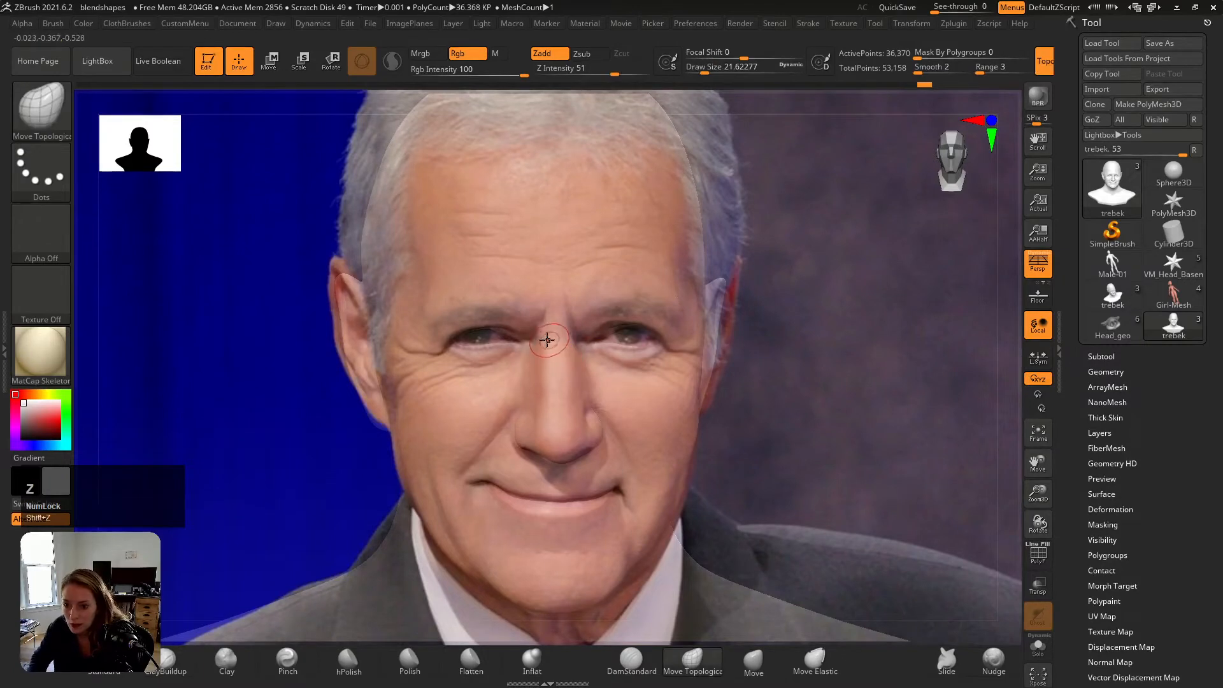
key(shift+z)
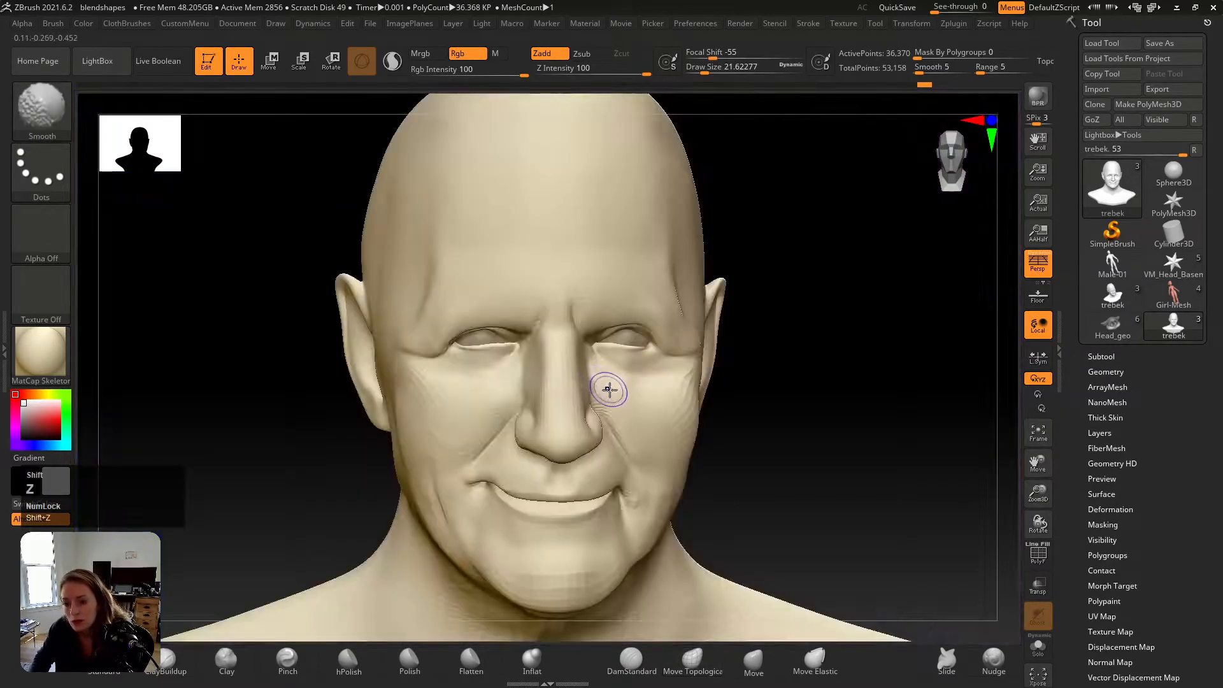
key(shift+z)
key(shift+z)
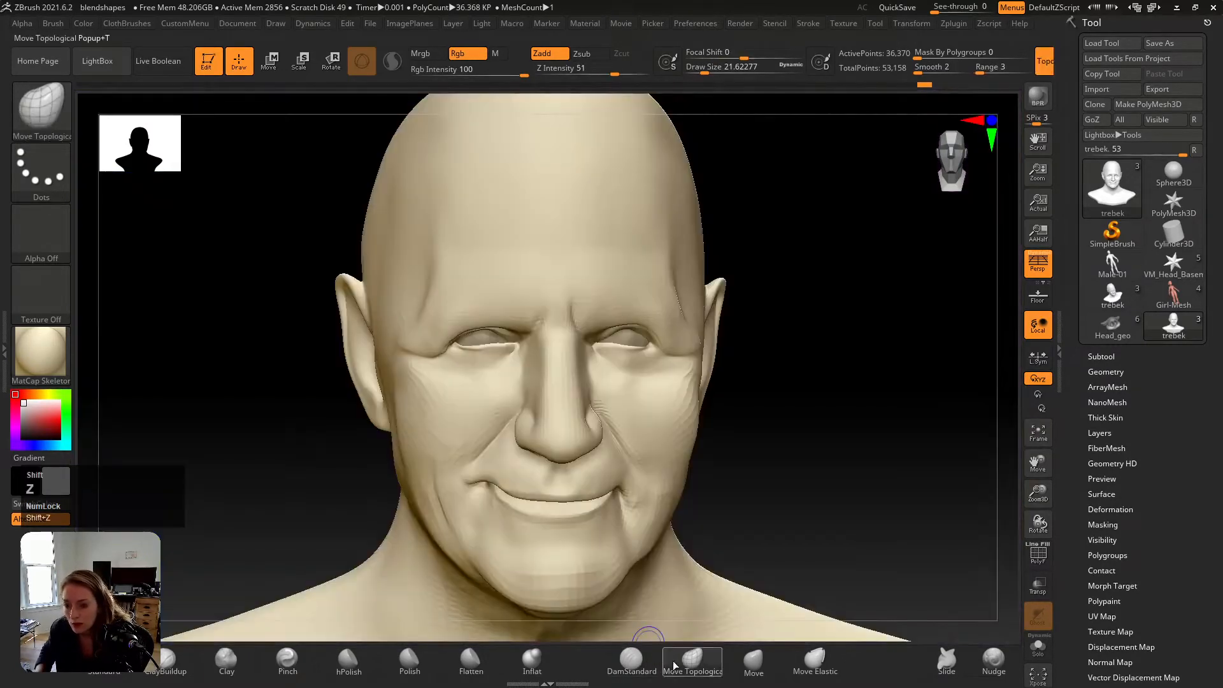
Step: Refine the shape around the frown creases and upper nose bridge with Move Topological at draw size about 23
click(697, 672)
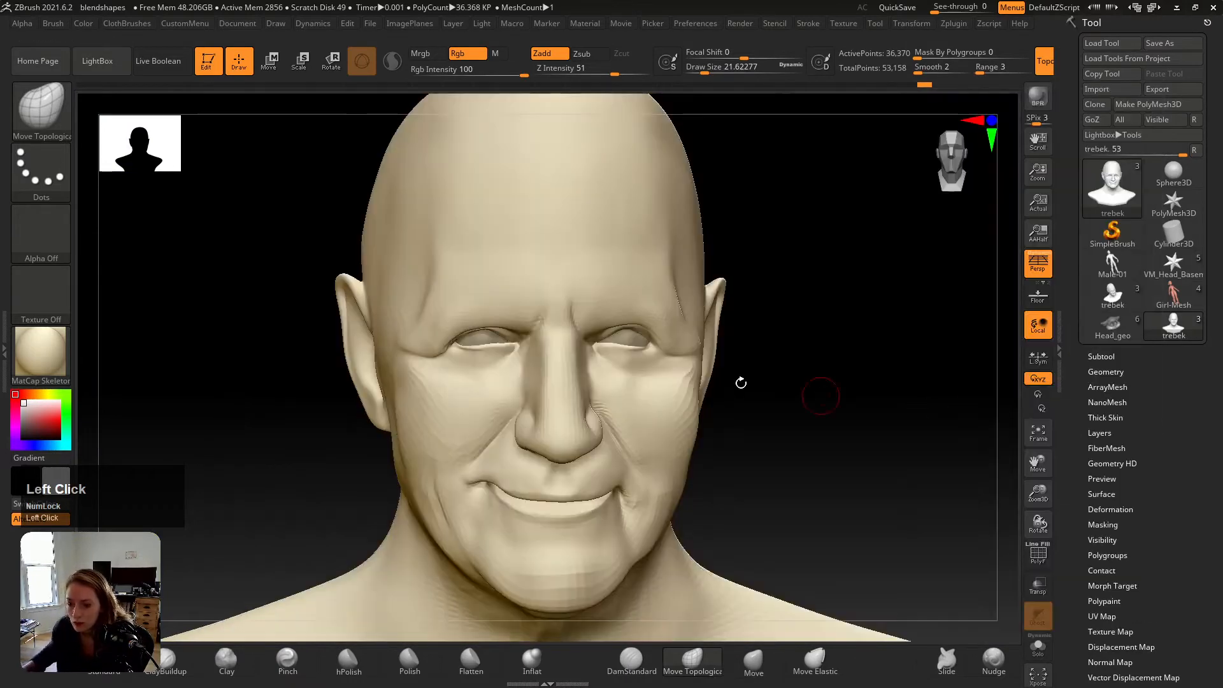
ctrl+right_drag(740, 382, 602, 366)
mouse_move(527, 333)
mouse_down()
mouse_move(505, 346)
mouse_move(524, 367)
mouse_up()
key(s)
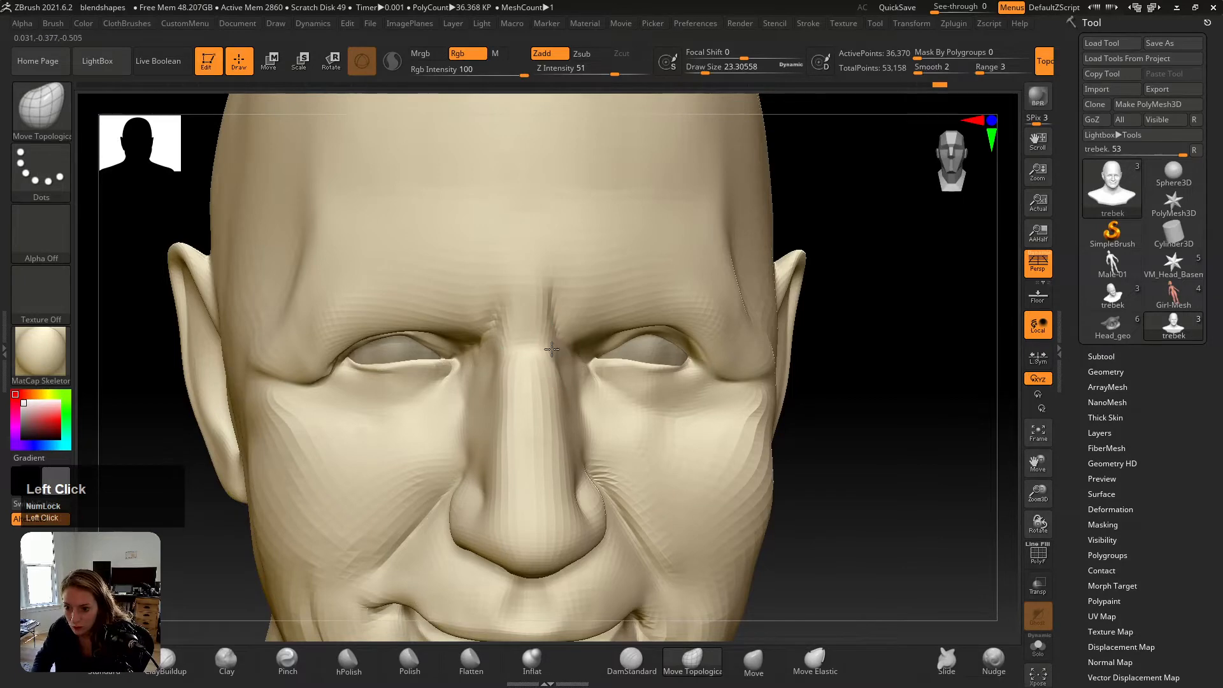
drag(532, 347, 533, 350)
key(v)
key(v)
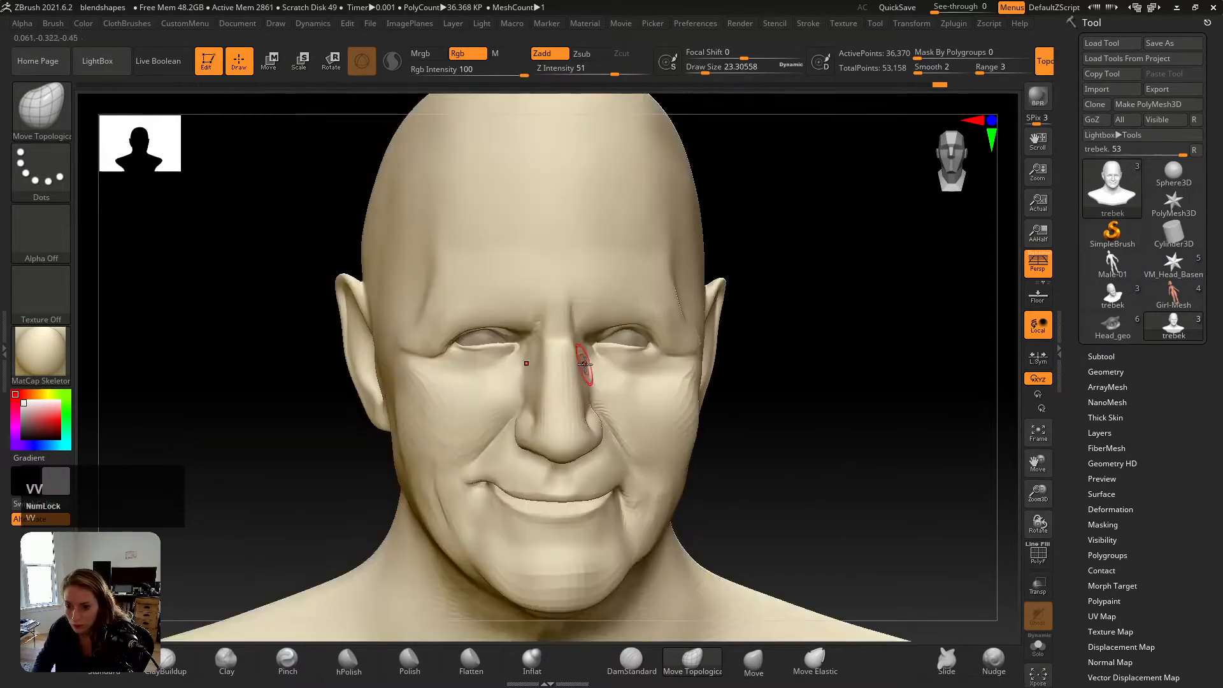
Step: Compare the nose bridge, mouth and forehead of the sculpt with the reference photo
key(shift+z)
key(shift+z)
key(shift+z)
key(shift+z)
key(shift+z)
key(shift+z)
key(shift+z)
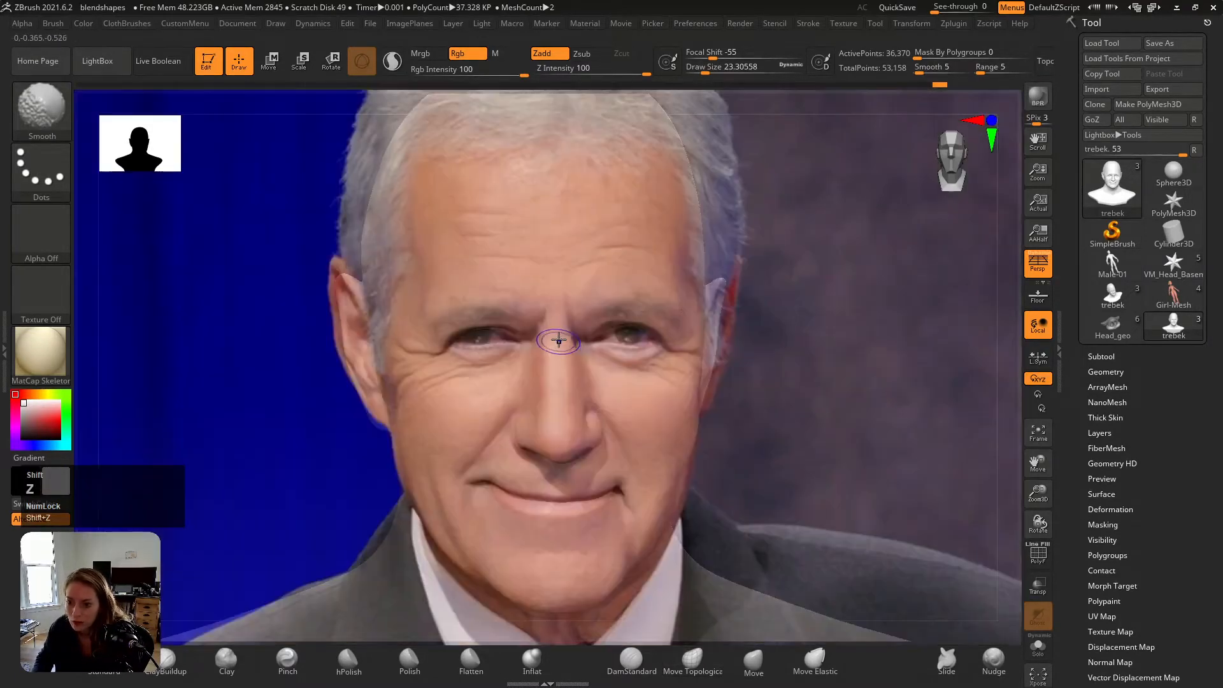
key(shift+z)
key(shift+z)
key(shift+z)
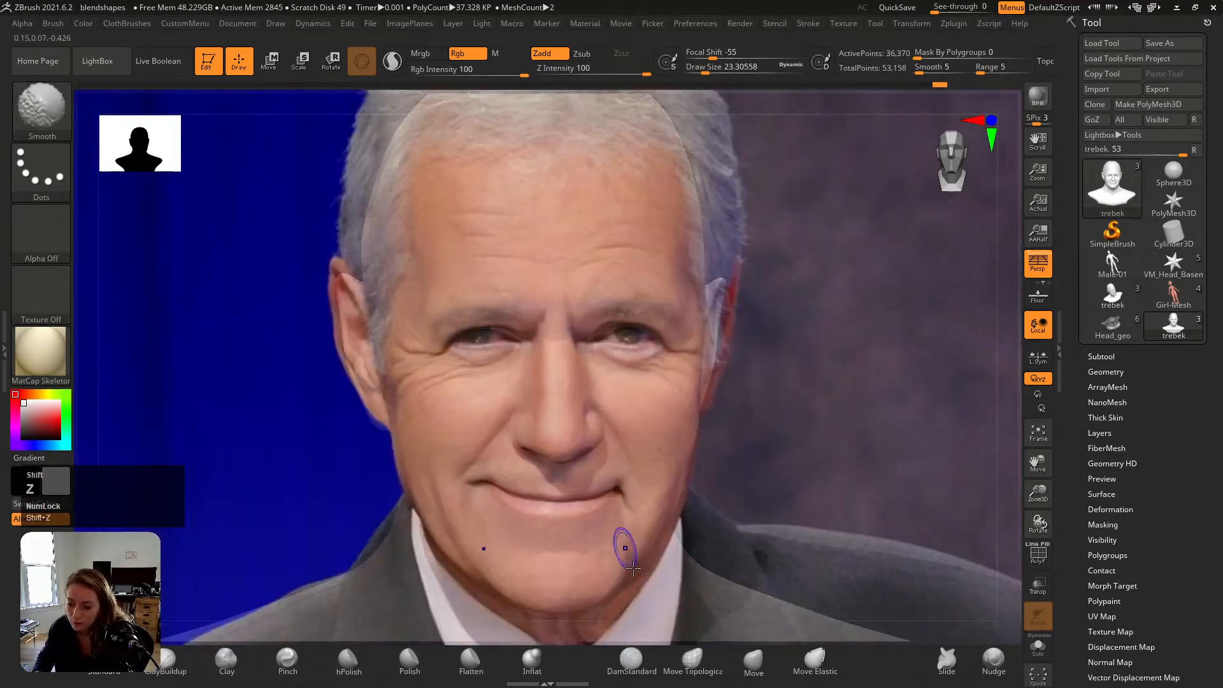
key(shift+z)
key(shift+z)
key(shift+z)
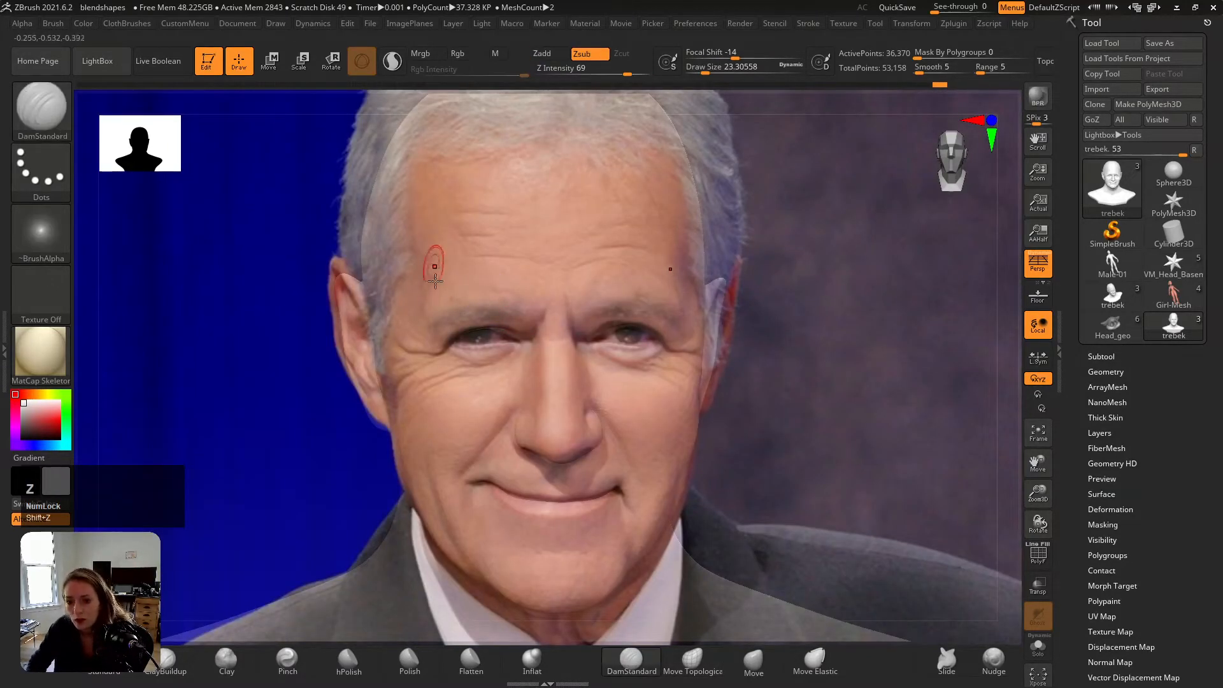
key(shift+z)
key(shift+z)
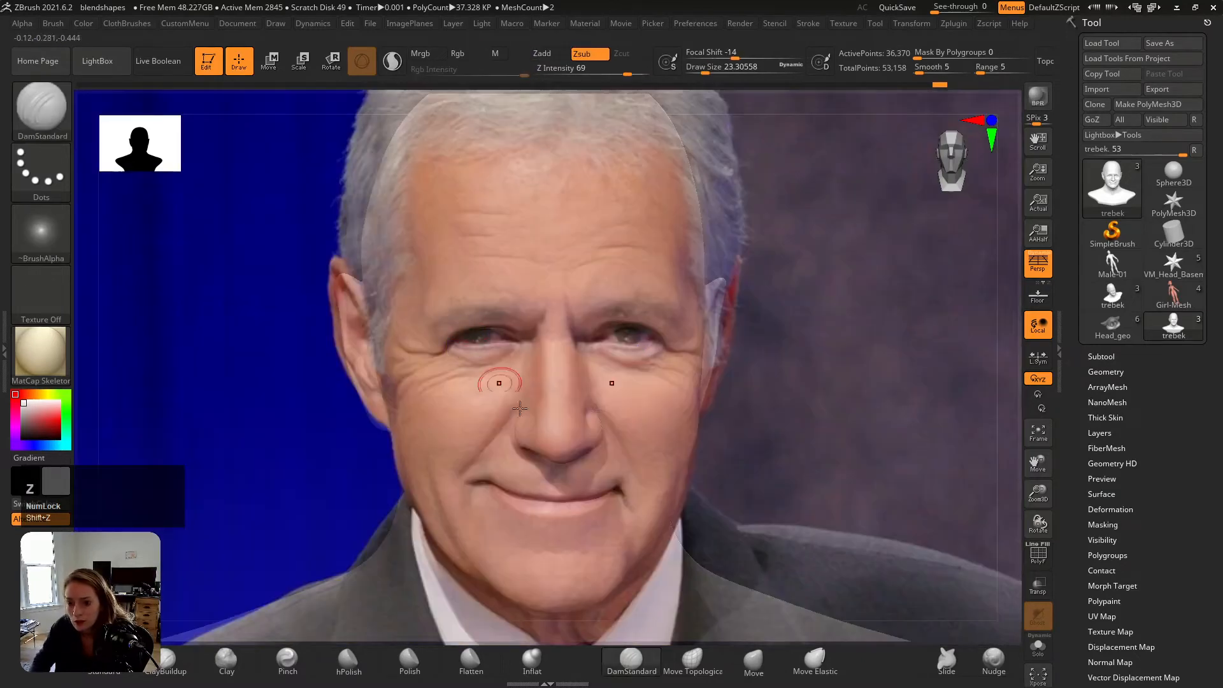
Step: Reshape the outer side of the forehead against the overlaid photo, using Move Topological at draw size about 71
click(692, 659)
drag(461, 238, 440, 232)
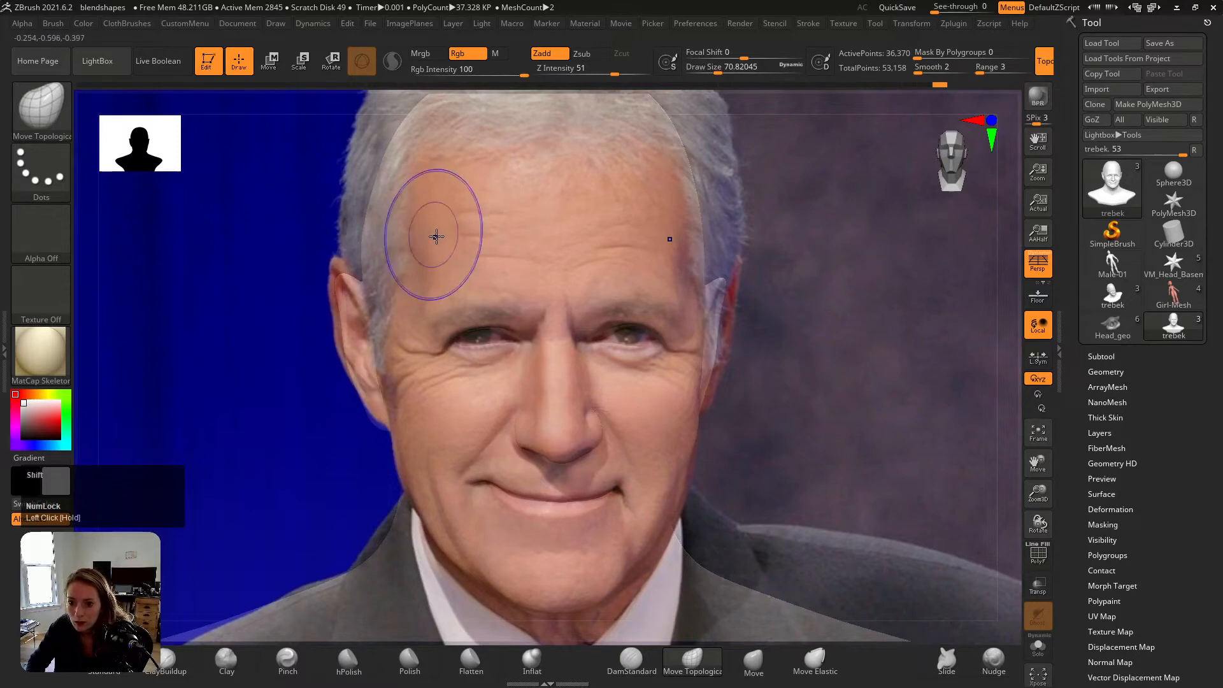
key(shift+z)
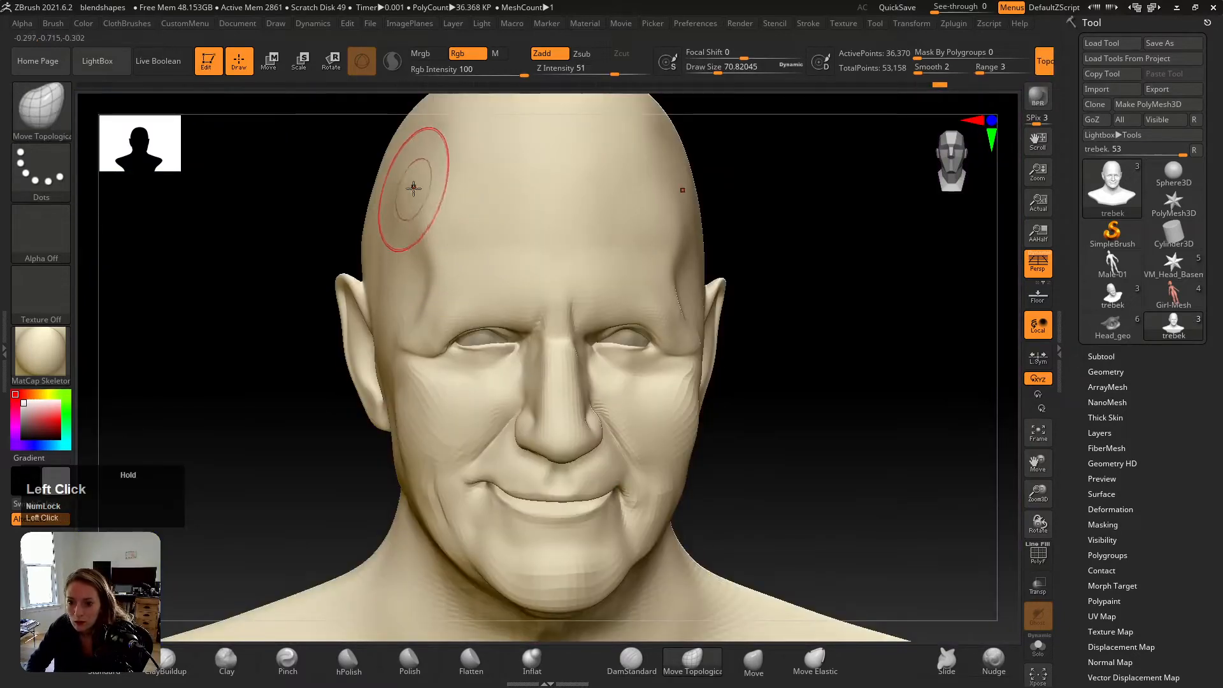
Step: Compare the side profile of the sculpted face with the profile reference photo in Photoshop
right_drag(418, 264, 475, 250)
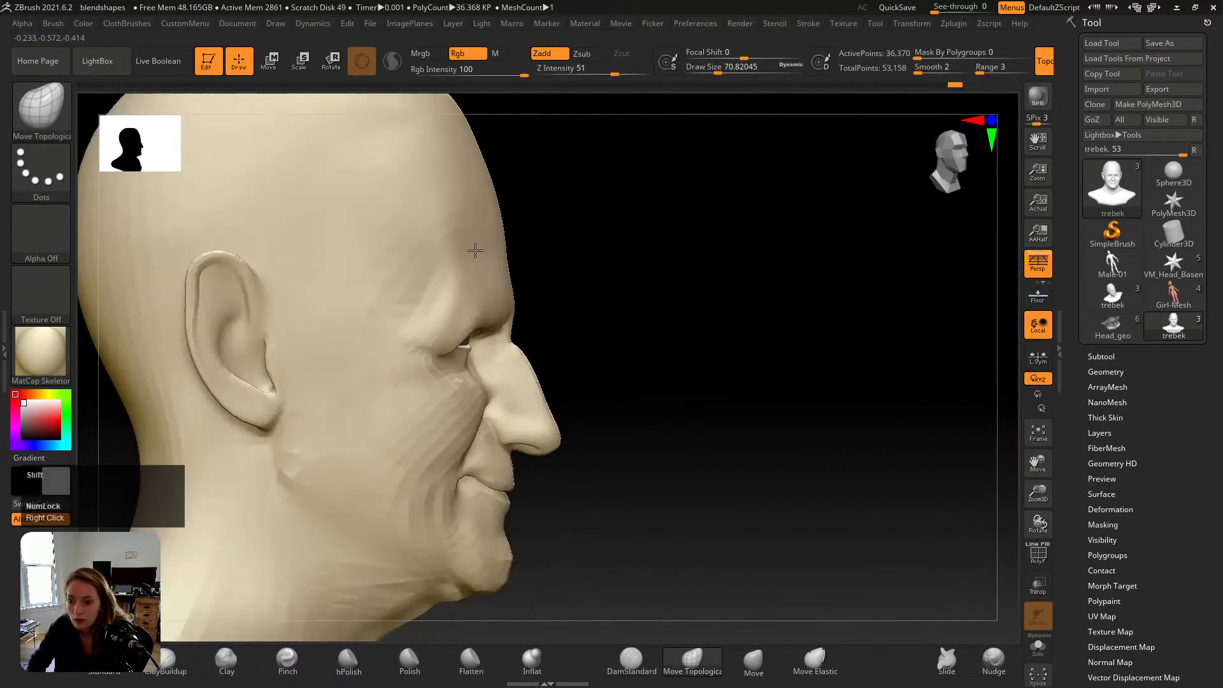
drag(534, 372, 527, 371)
key(alt+Tab)
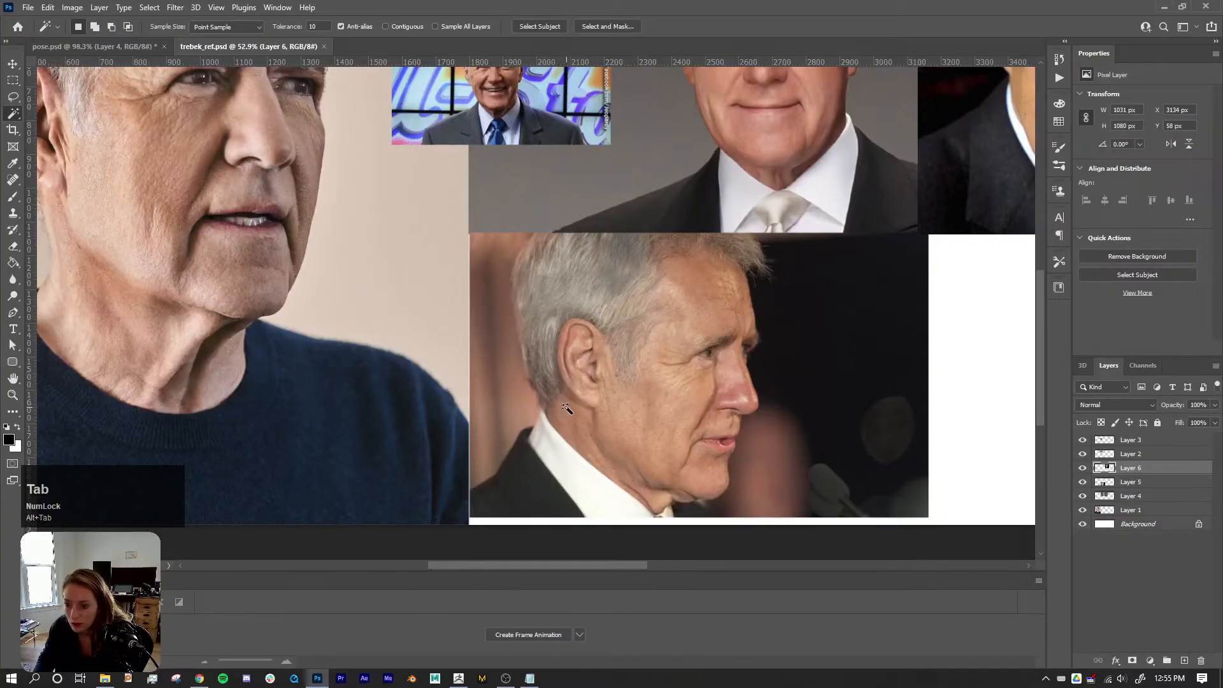
key(alt+Tab)
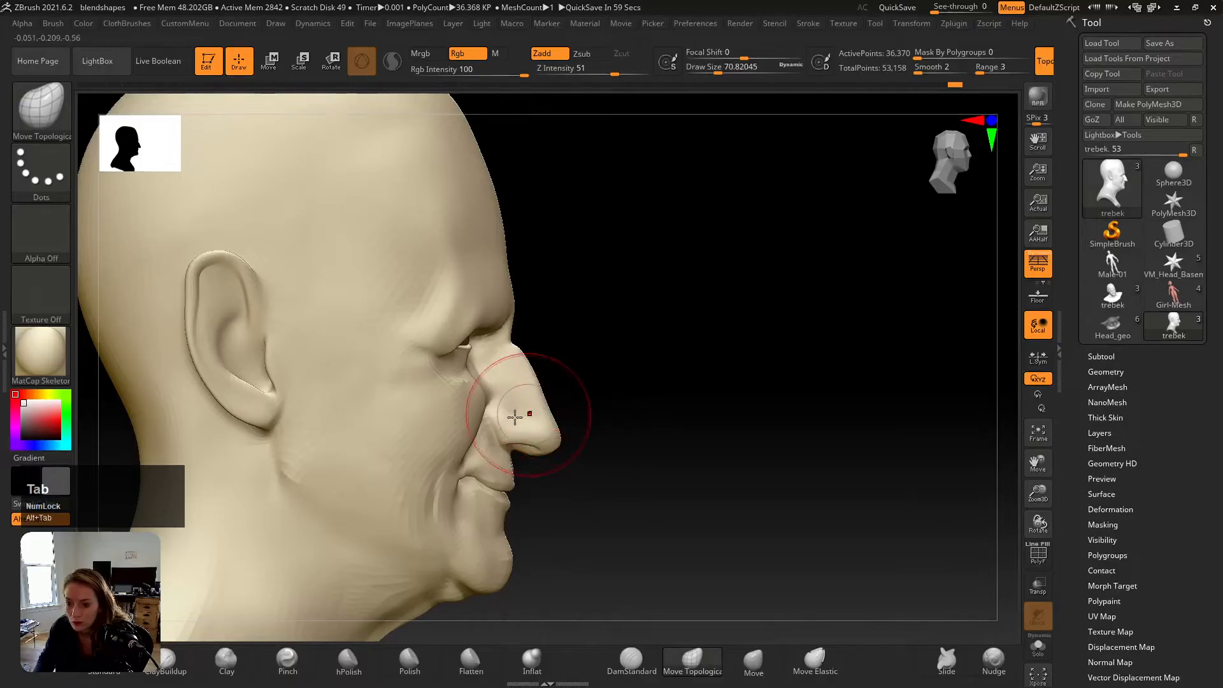
alt+right_drag(455, 486, 507, 435)
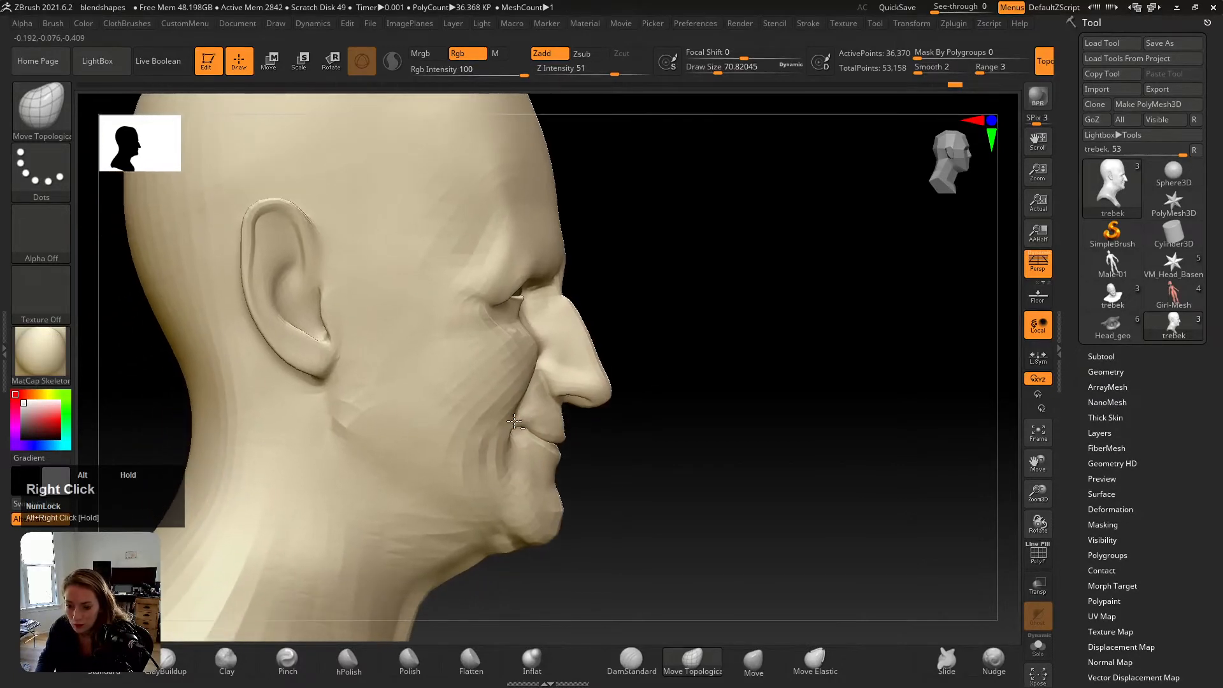
Step: Refine the nose in side view with Move Topological at draw size about 65, undoing the unwanted bridge stroke
key(s)
drag(509, 426, 506, 436)
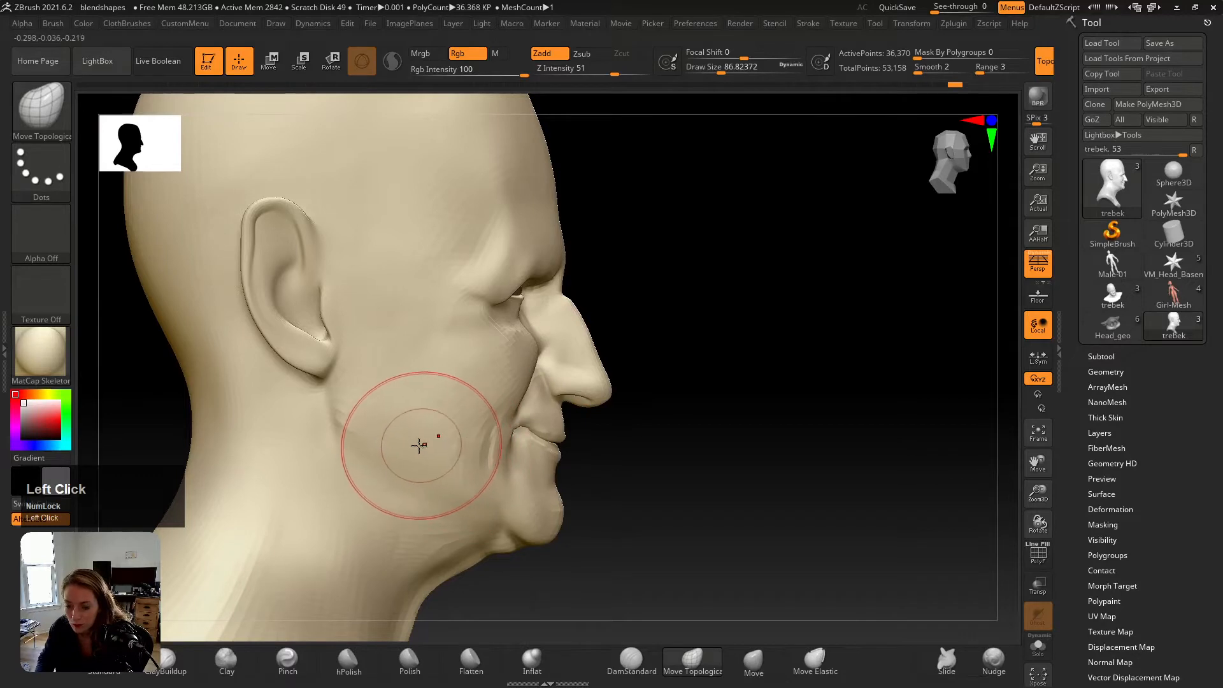
drag(572, 303, 567, 311)
key(ctrl+z)
key(s)
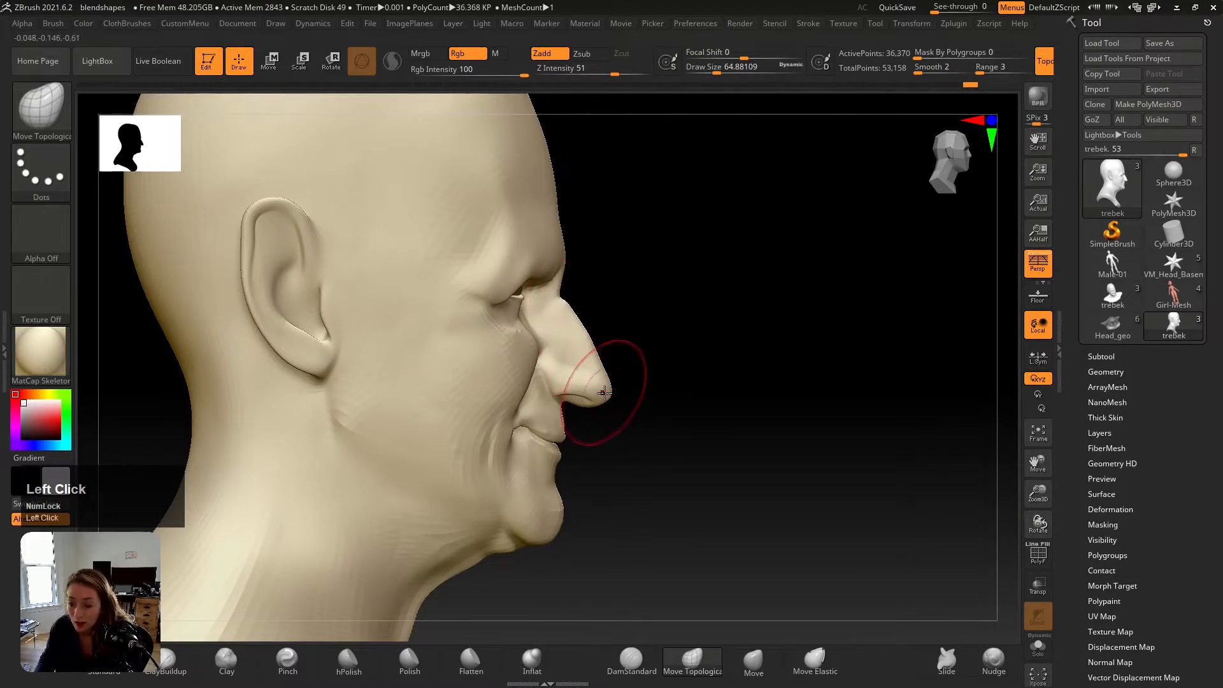
drag(609, 390, 592, 338)
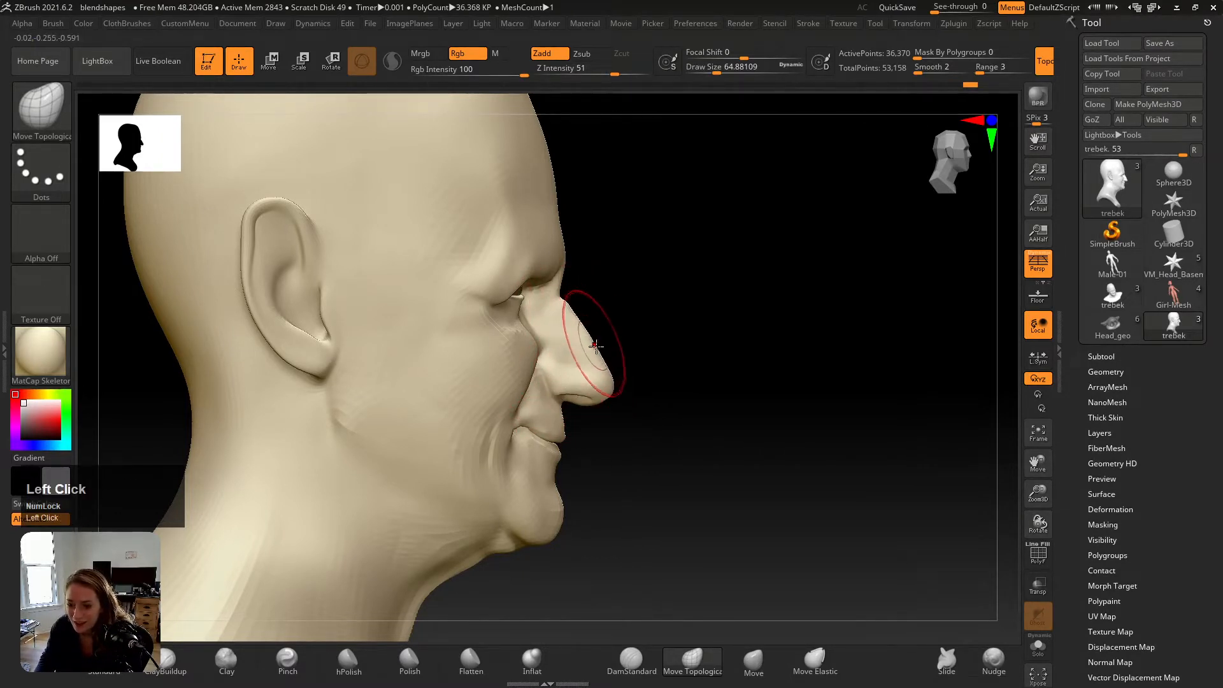
Step: Compare the full head profile, especially the upper forehead and nose, with the side-view reference photo in Photoshop
alt+right_drag(605, 363, 562, 337)
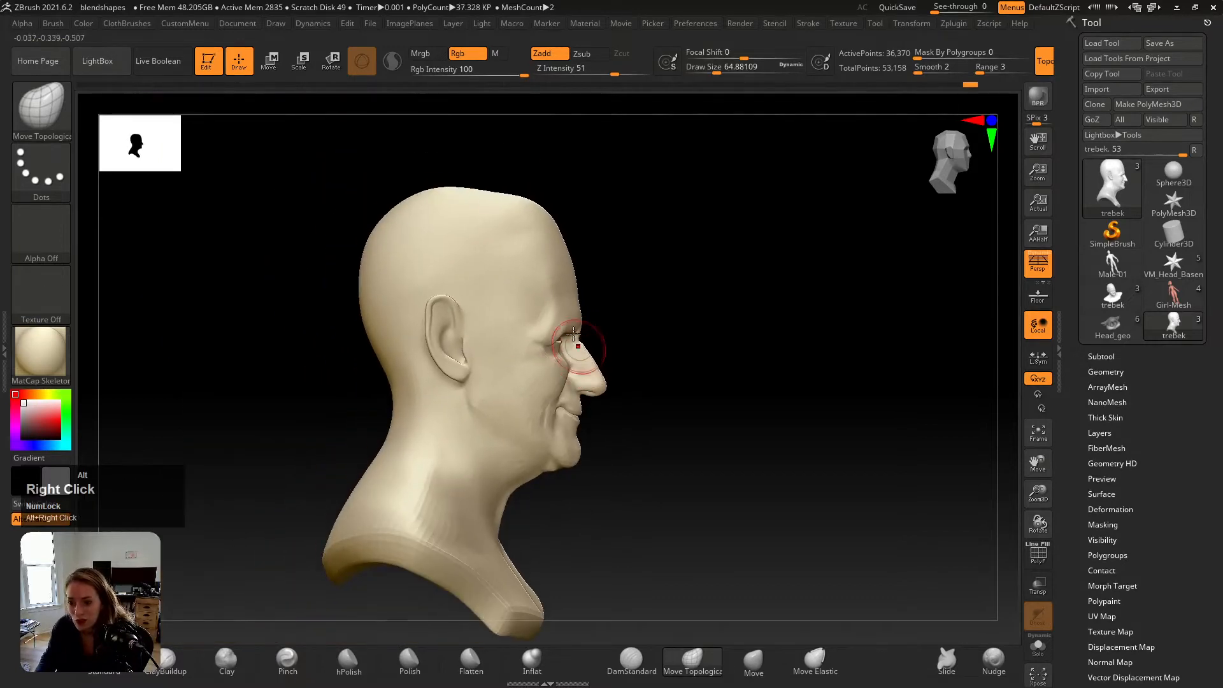
shift+click(530, 203)
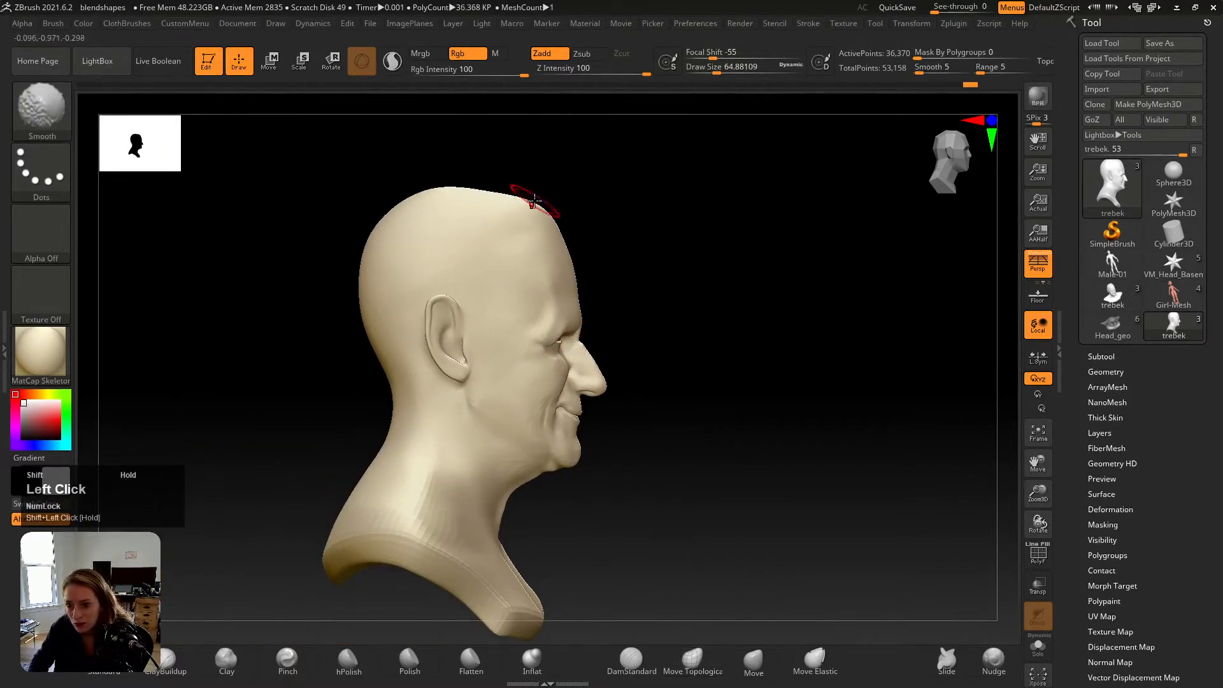
mouse_move(533, 201)
right_down()
mouse_move(497, 202)
mouse_move(518, 191)
mouse_move(544, 220)
right_up()
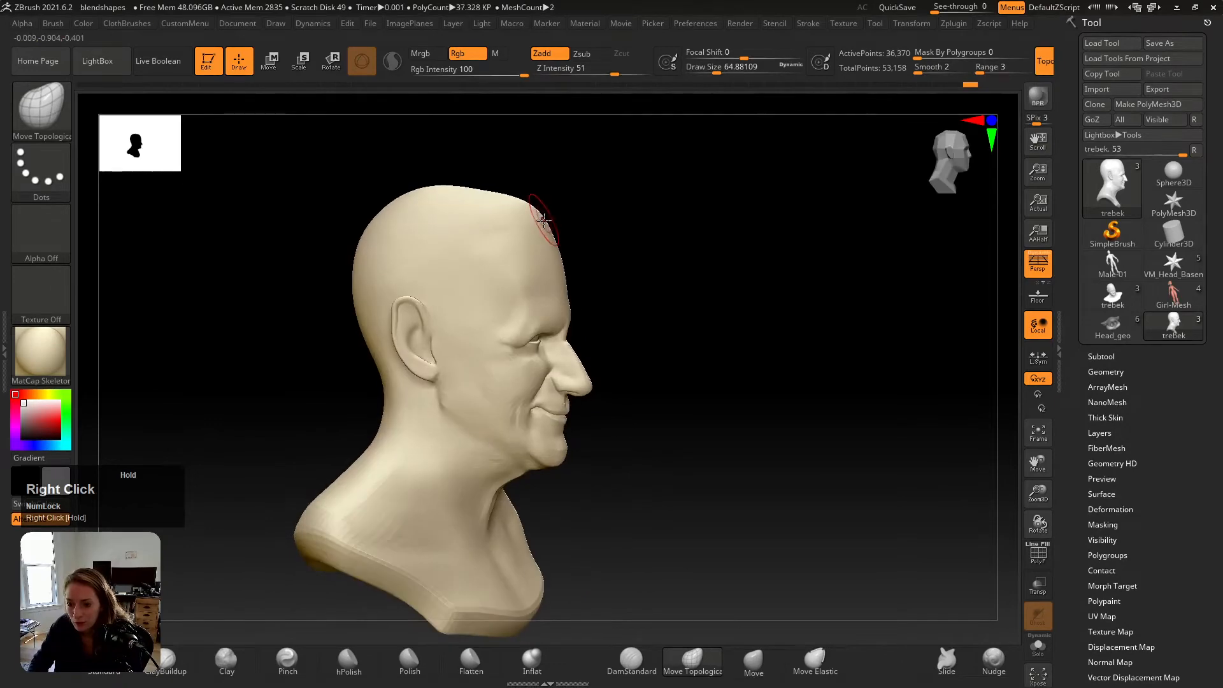
key(alt+Tab)
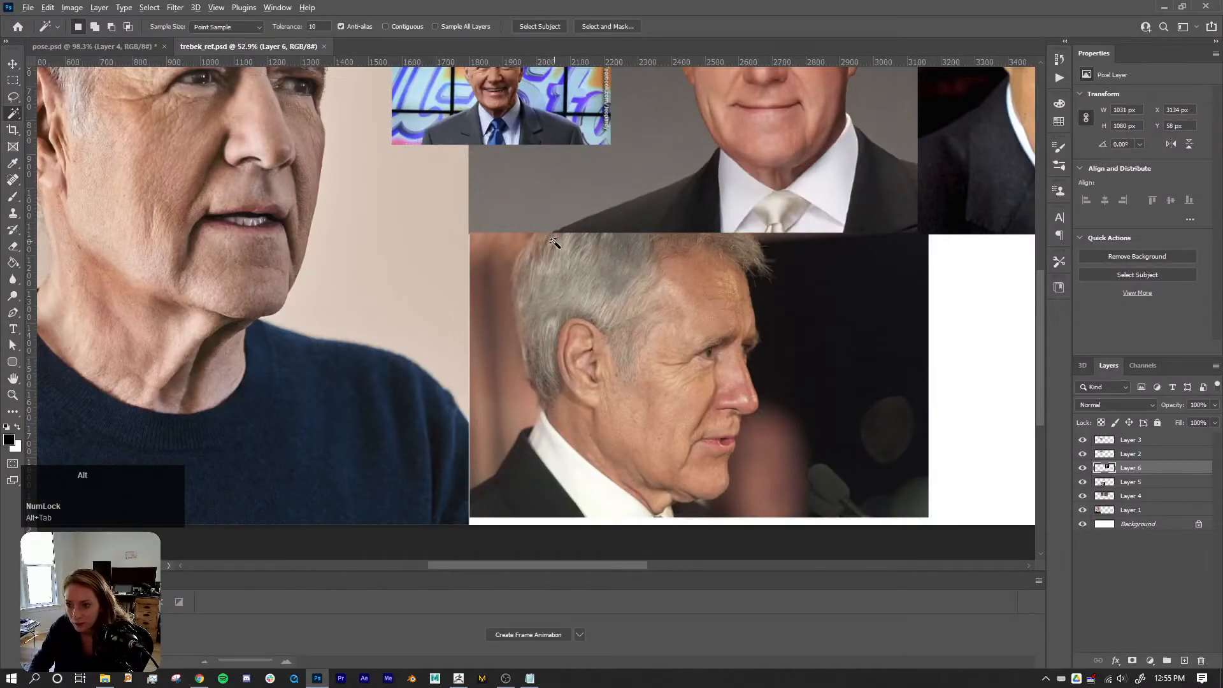
key(alt+Tab)
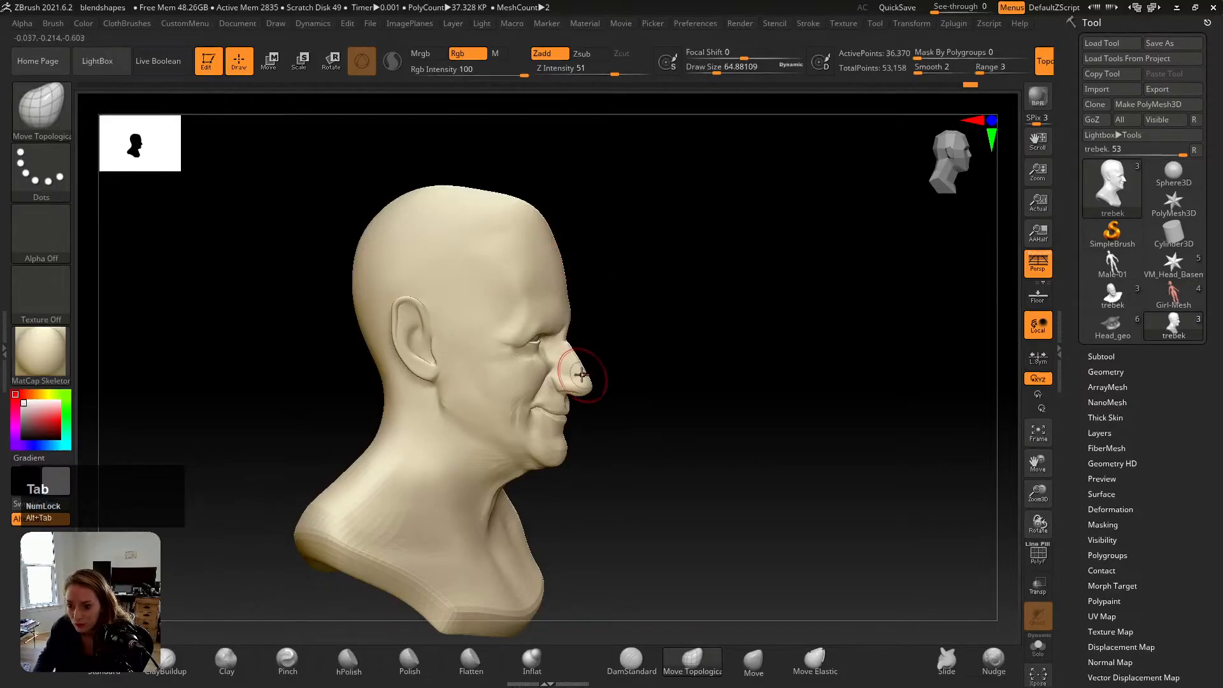
right_drag(579, 382, 603, 366)
key(alt+Tab)
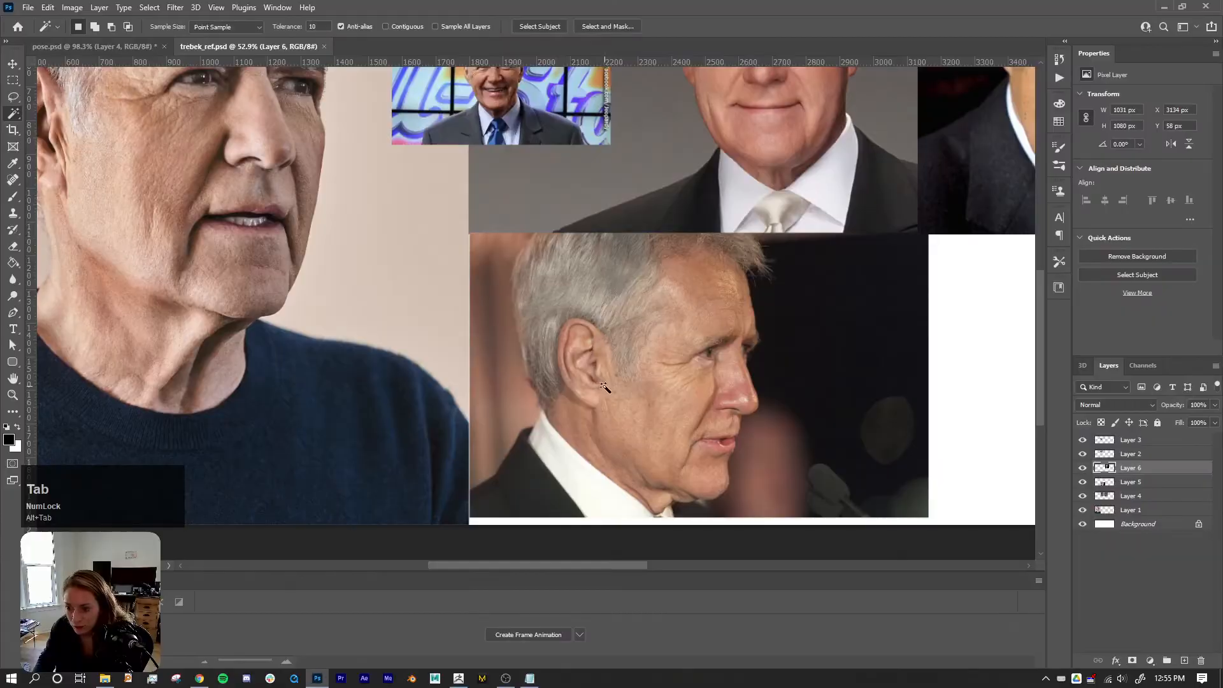
key(alt+Tab)
Step: Try to reshape the underside of the nose in profile with Move Topological at draw size about 65
alt+right_drag(590, 398, 593, 413)
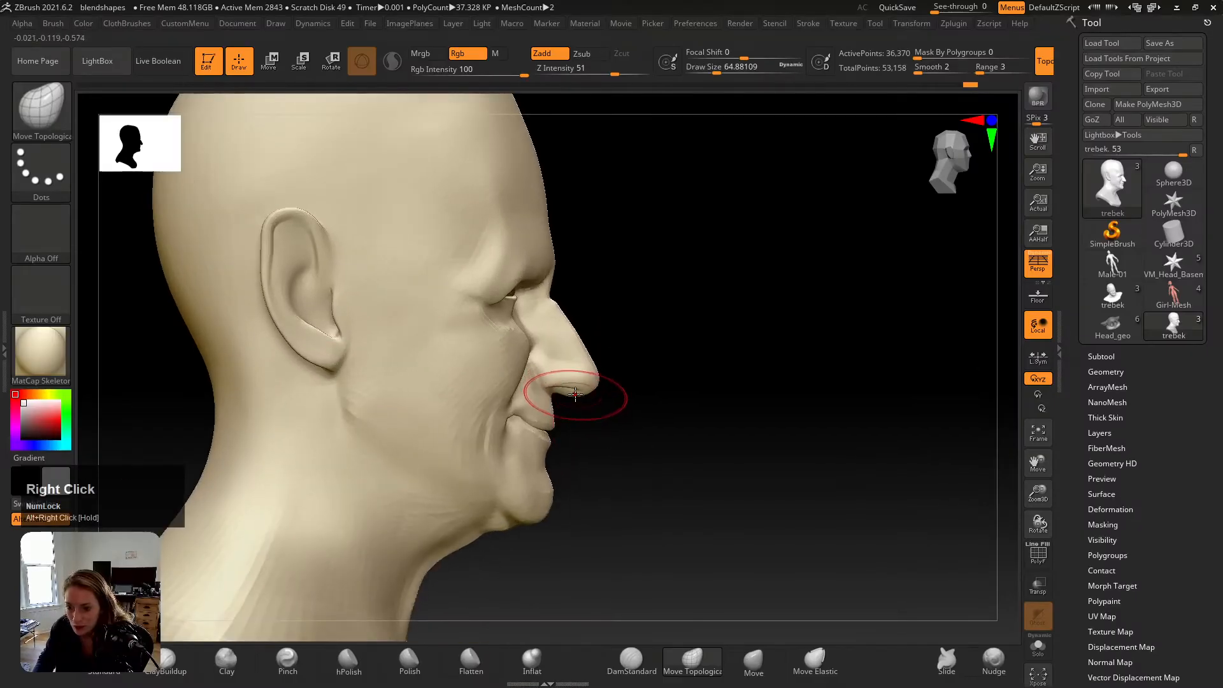
click(575, 395)
drag(553, 396, 561, 400)
key(ctrl+z)
Step: Try to adjust the top of the nose bridge in profile, reducing the Move Topological draw size to about 29
alt+right_drag(564, 403, 599, 446)
key(s)
drag(585, 421, 581, 420)
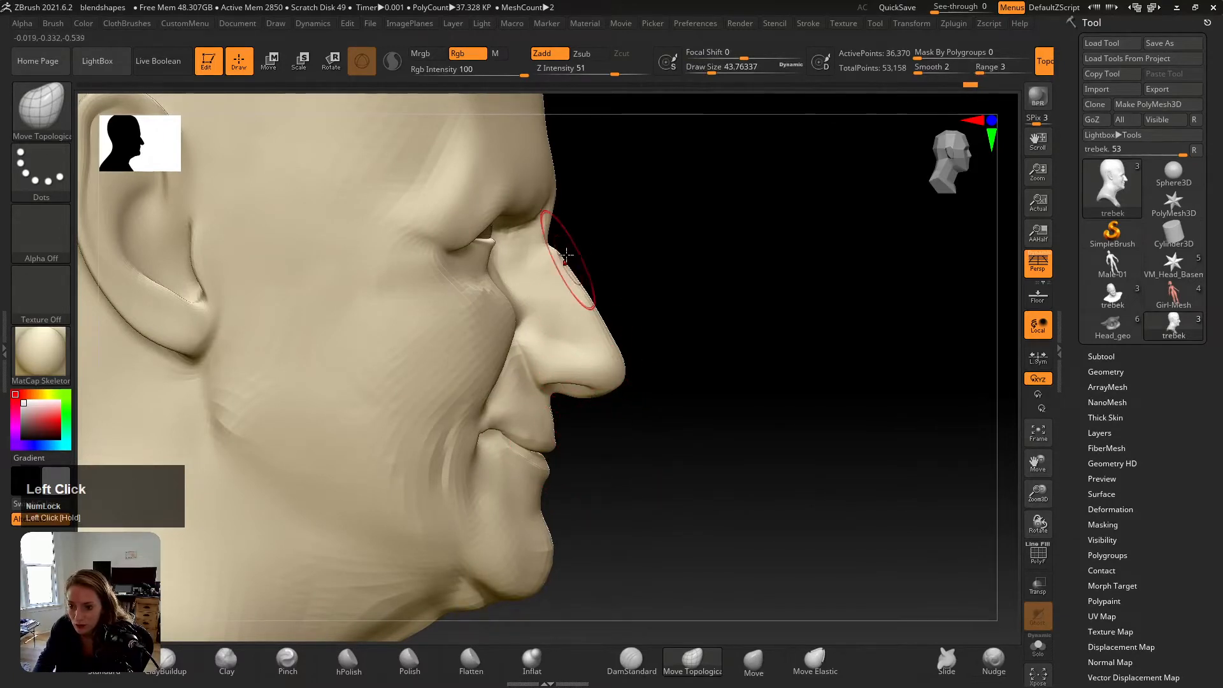
key(bracketleft)
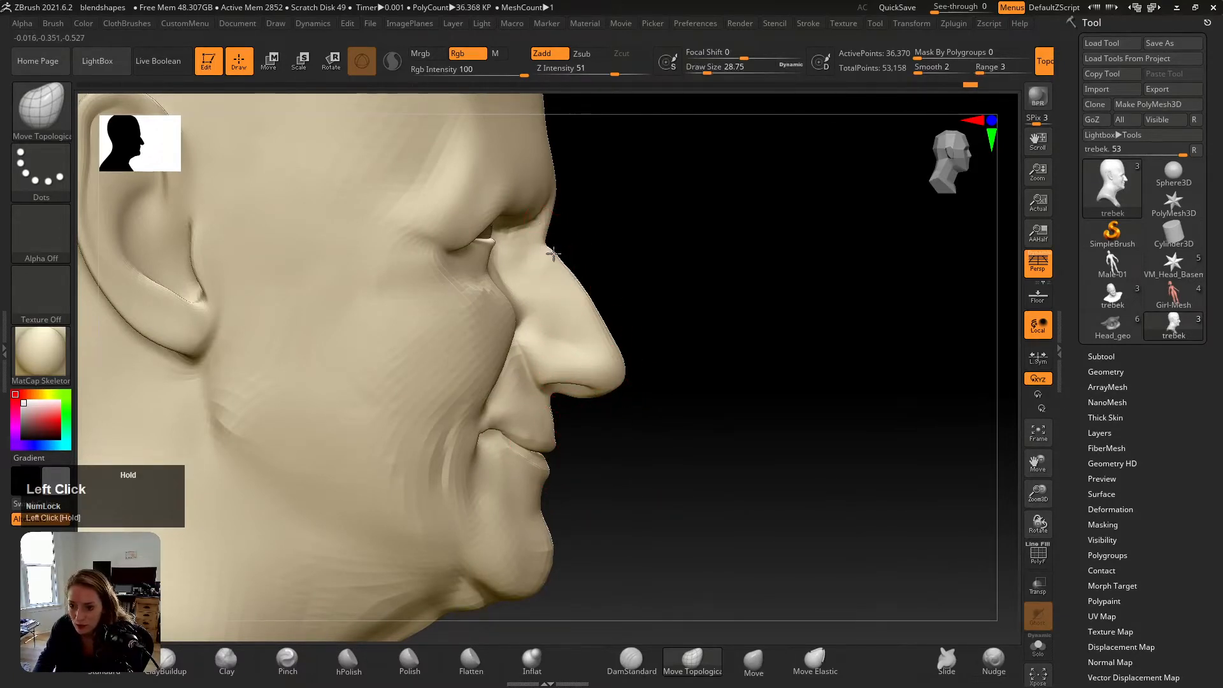
drag(553, 254, 558, 253)
key(ctrl+z)
Step: Reshape the profile of the nose bridge with Move Topological at draw size about 33
alt+right_drag(560, 255, 576, 275)
key(s)
drag(564, 265, 559, 254)
key(ctrl+z)
right_drag(567, 265, 560, 283)
key(s)
drag(560, 283, 568, 283)
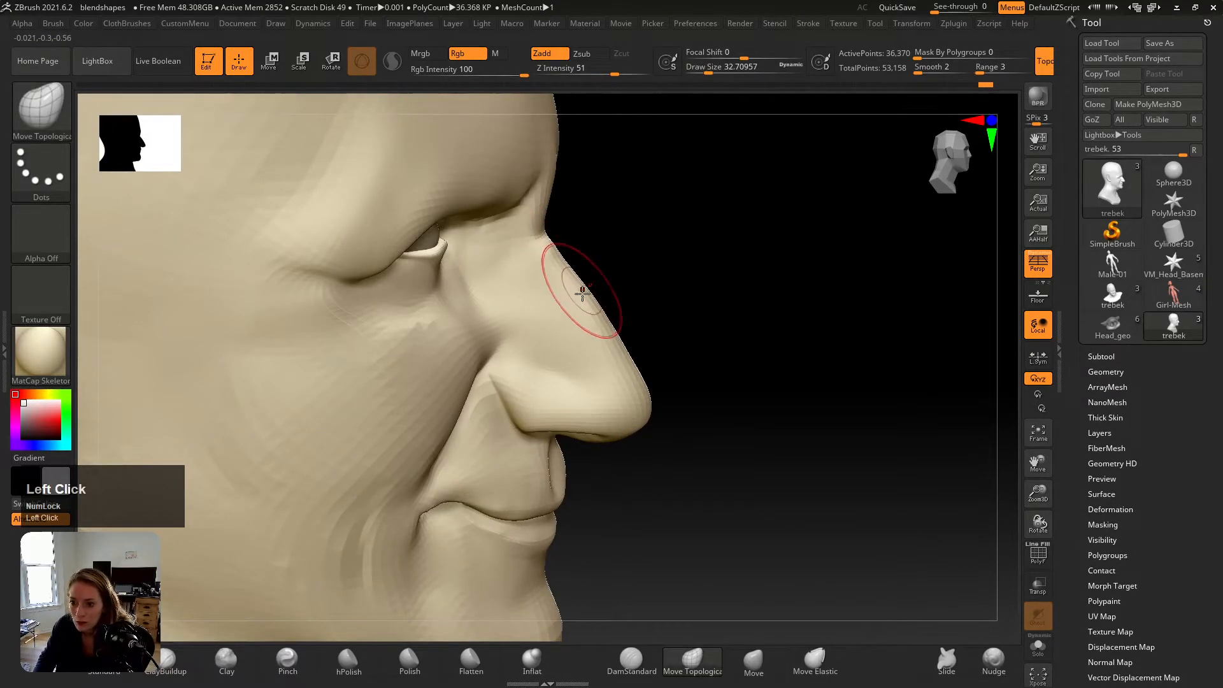
Step: Refine the nose tip and nostril edge in side view, reducing the draw size to about 18
right_drag(581, 292, 619, 313)
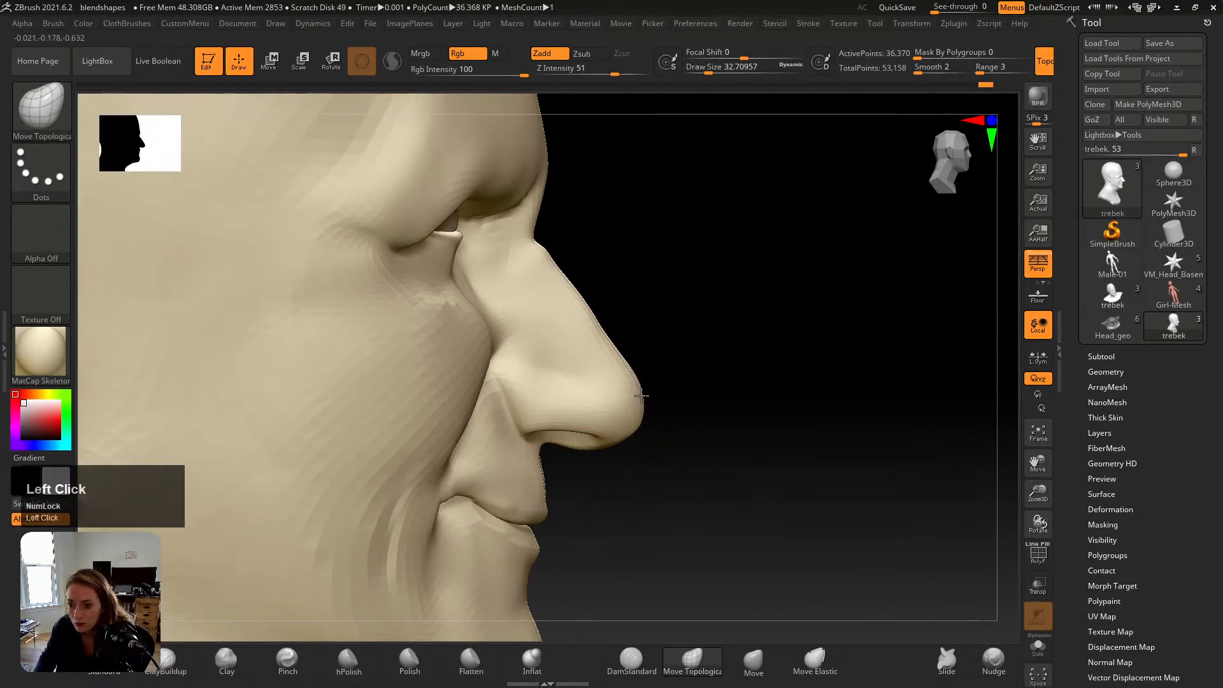
key(s)
drag(547, 444, 545, 446)
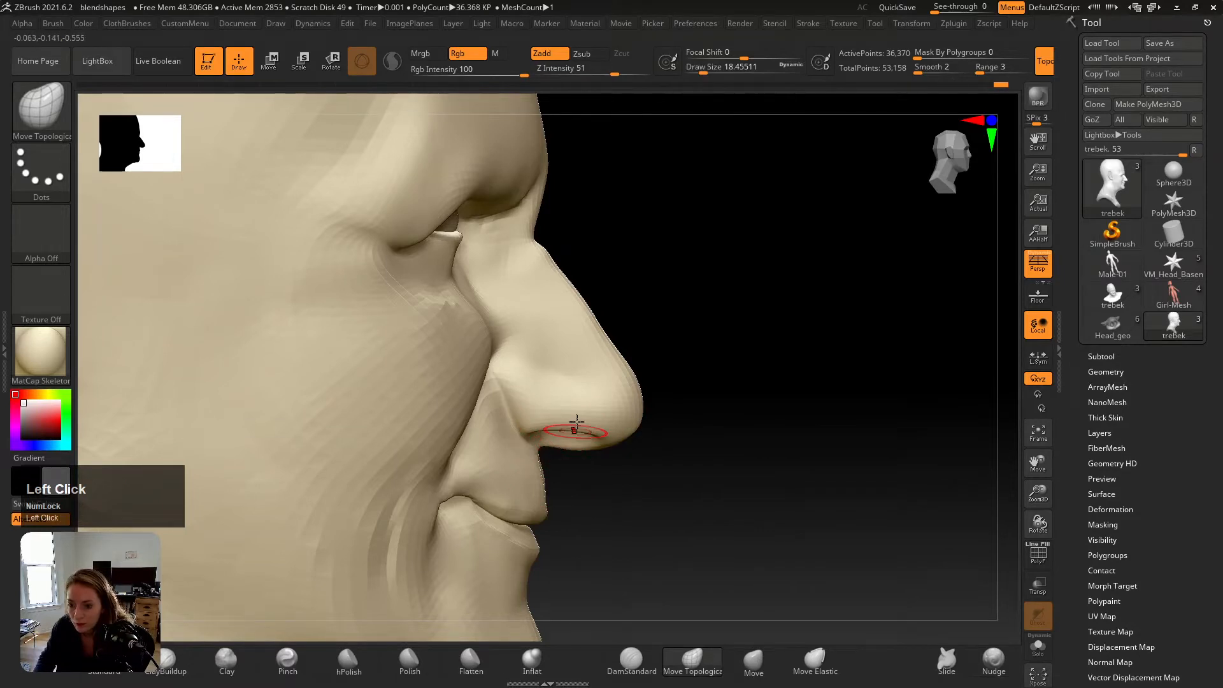
Step: Try to shift the mouth and chin area in profile with Move Topological at draw size about 136
mouse_move(569, 363)
alt+right_down()
mouse_move(535, 312)
mouse_move(576, 335)
alt+right_up()
key(s)
drag(561, 356, 589, 356)
key(s)
drag(549, 410, 546, 411)
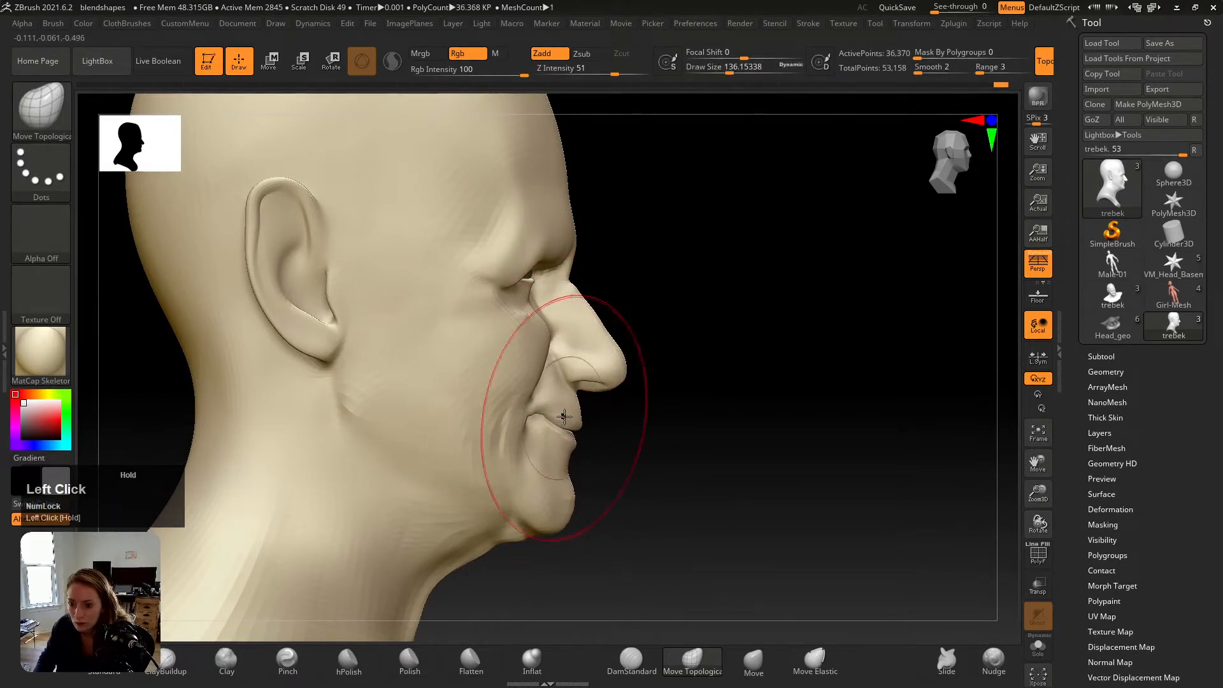
key(ctrl+z)
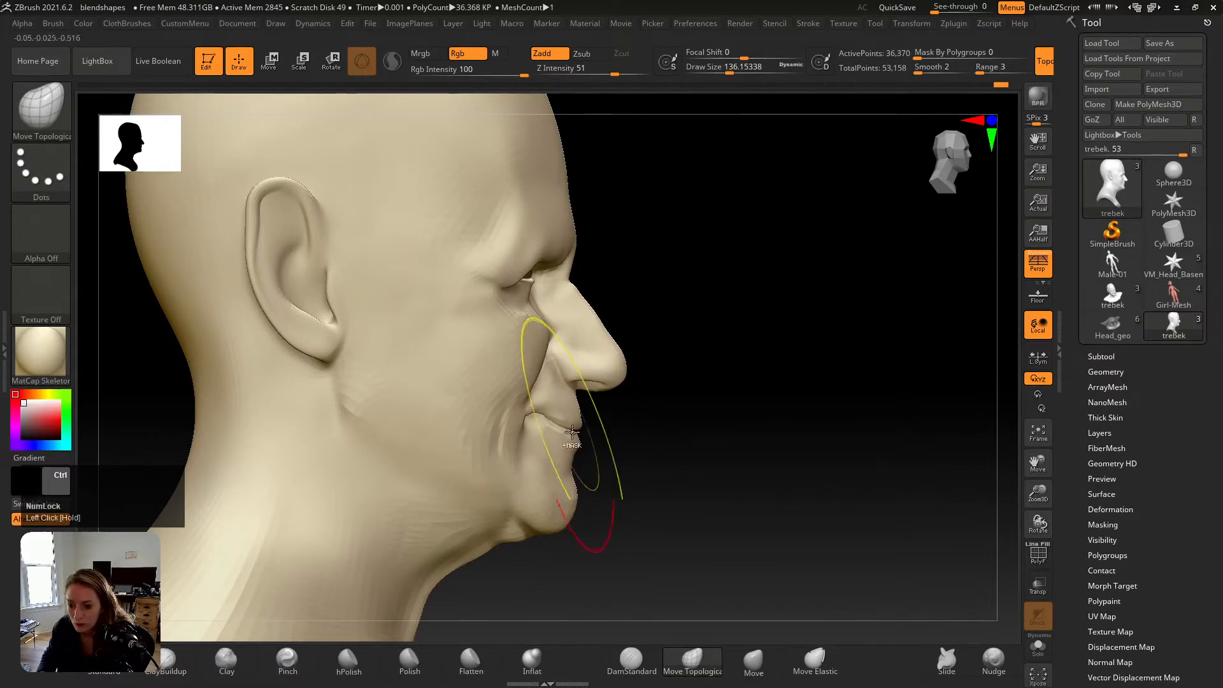
Step: Compare the lips, chin and nose of the sculpt with the profile reference photo in Photoshop
key(alt+Tab)
key(alt+Tab)
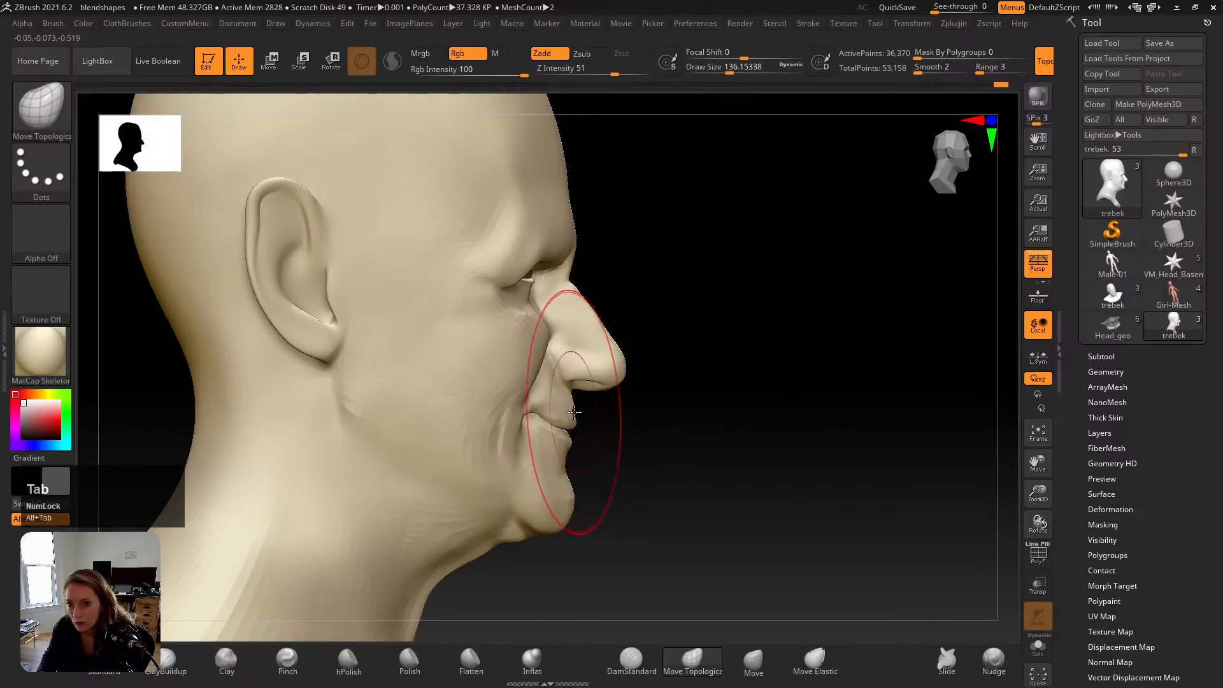
key(alt+Tab)
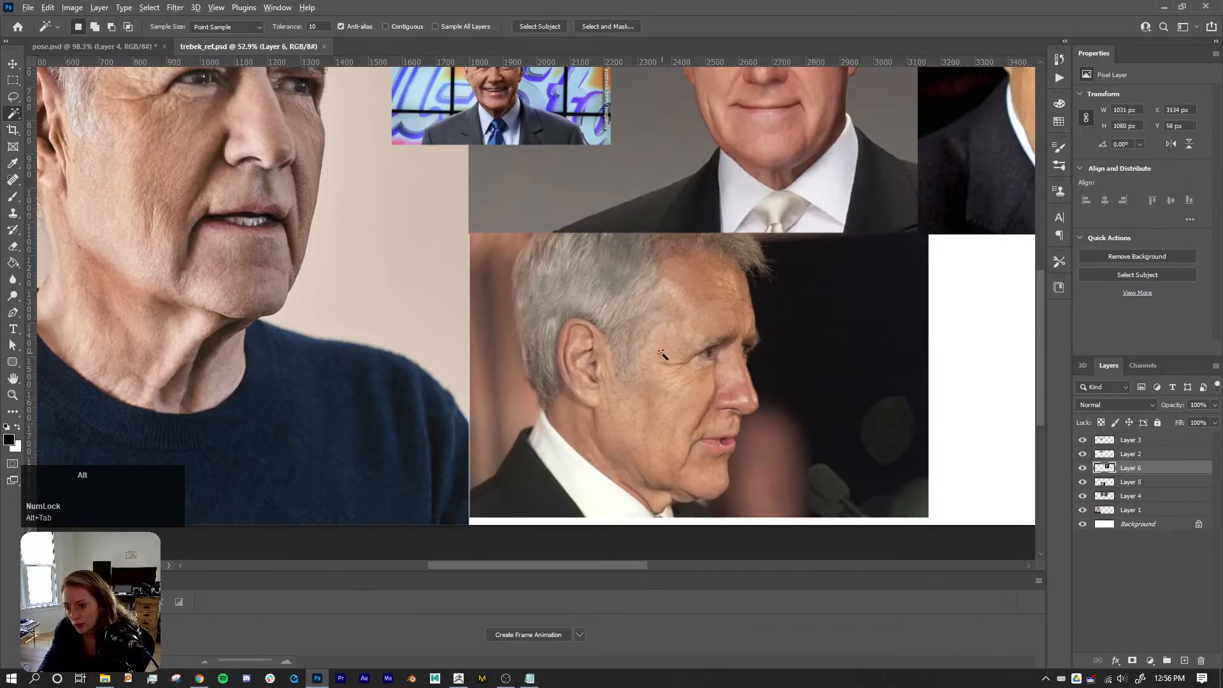
key(alt+Tab)
mouse_move(627, 373)
right_down()
mouse_move(562, 375)
mouse_move(588, 375)
mouse_move(623, 328)
mouse_move(605, 361)
mouse_move(656, 241)
mouse_move(728, 295)
mouse_move(682, 284)
mouse_move(723, 330)
mouse_move(701, 307)
mouse_move(697, 342)
right_up()
key(alt+Tab)
key(alt+Tab)
Step: Set the draw size to about 56 and compare the eyes and brows from both sides with the reference photo
key(s)
drag(705, 273, 679, 273)
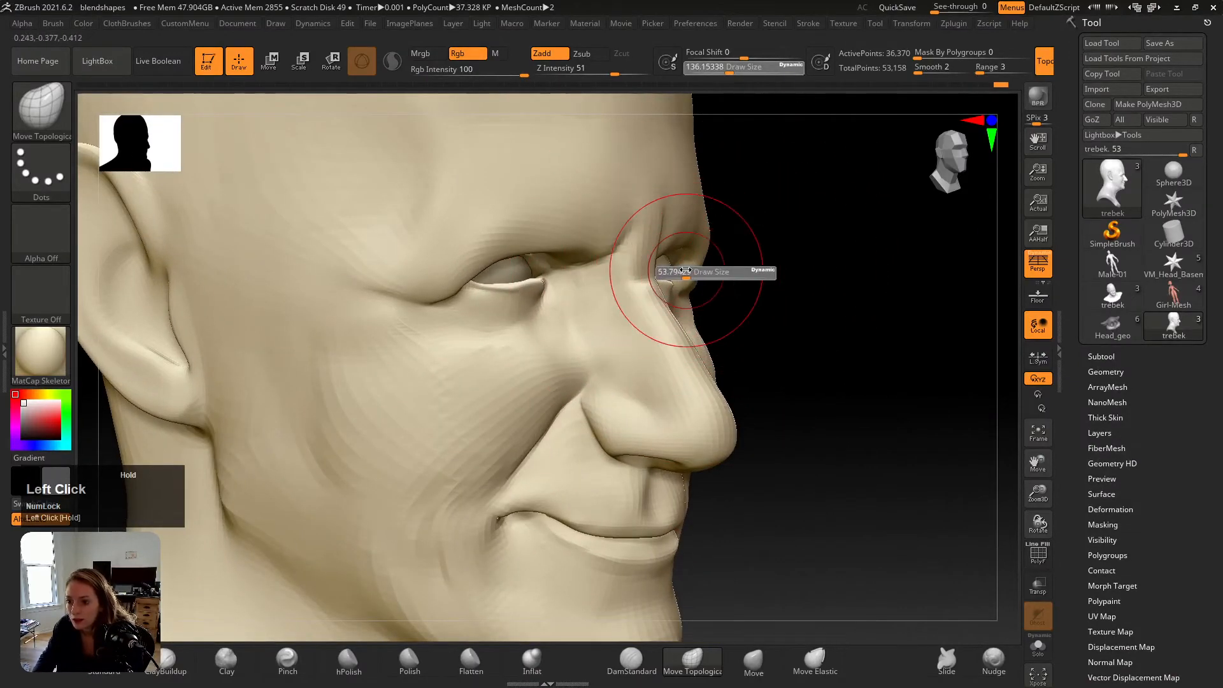
right_drag(693, 275, 674, 279)
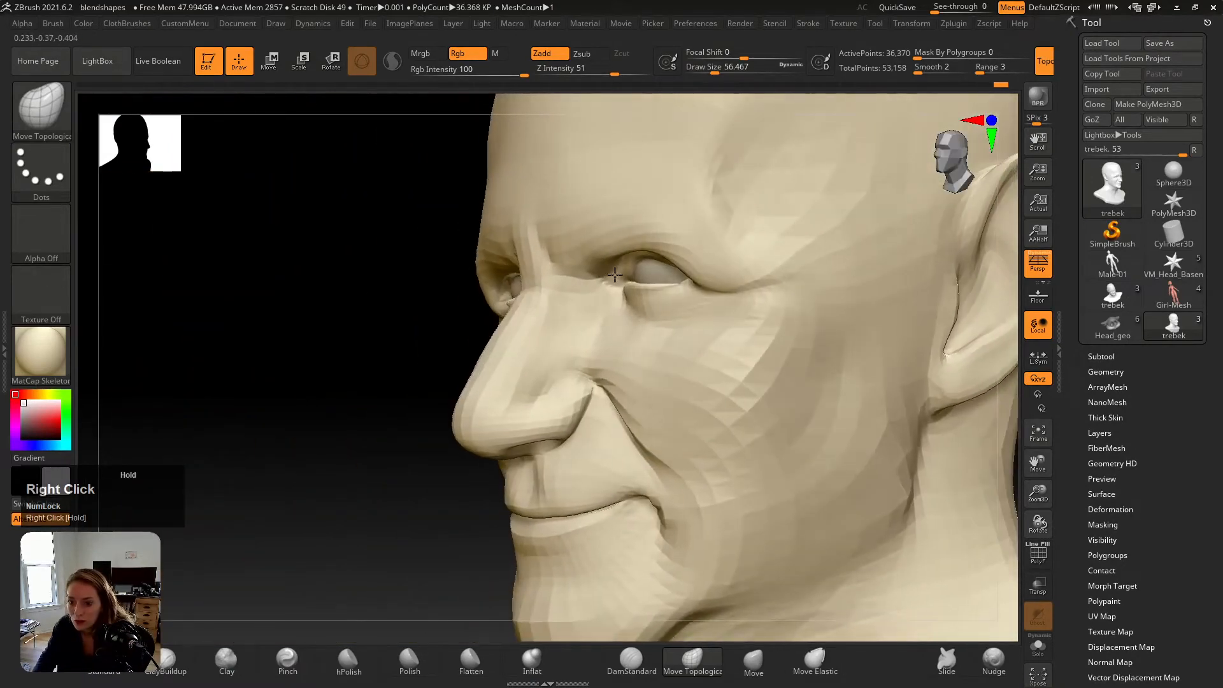
mouse_move(614, 281)
right_down()
mouse_move(740, 276)
mouse_move(642, 287)
mouse_move(667, 285)
mouse_move(681, 306)
right_up()
click(693, 280)
key(alt+Tab)
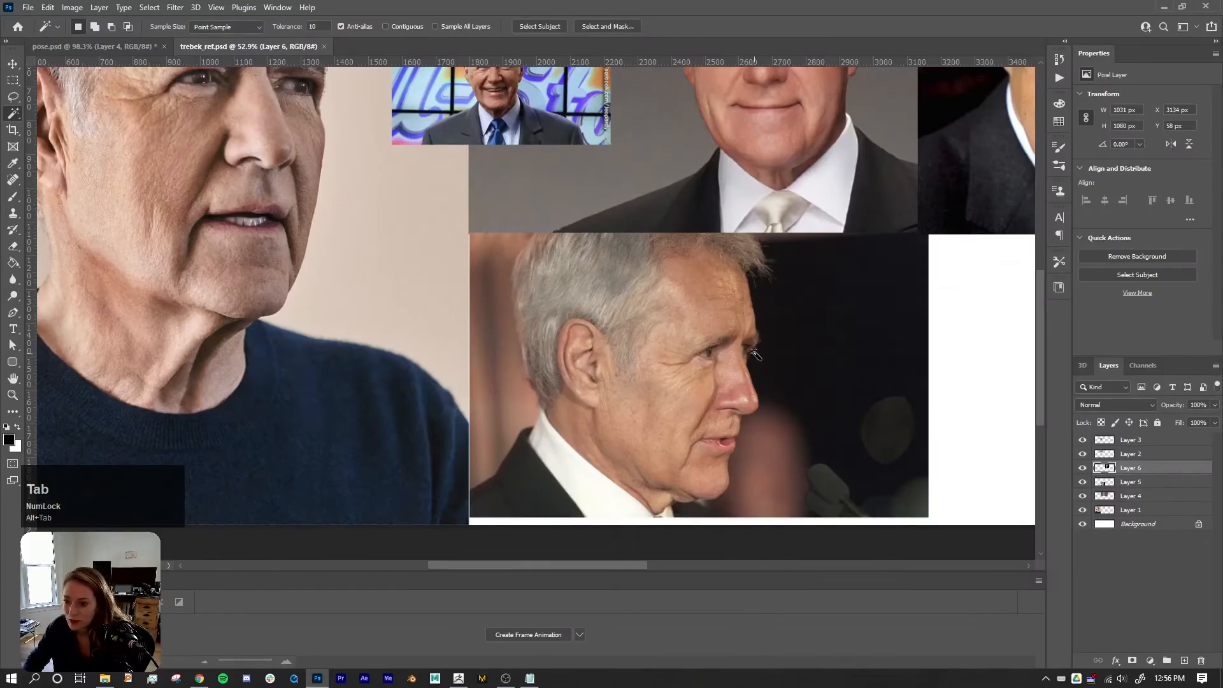
key(alt+Tab)
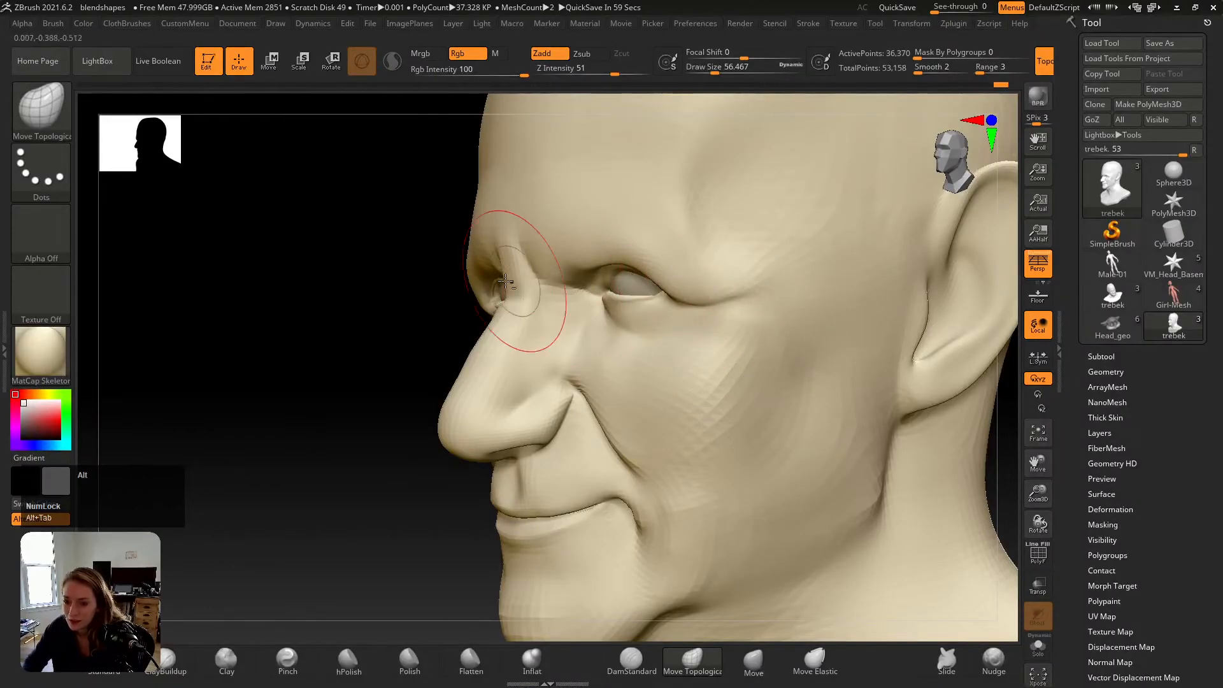
click(479, 300)
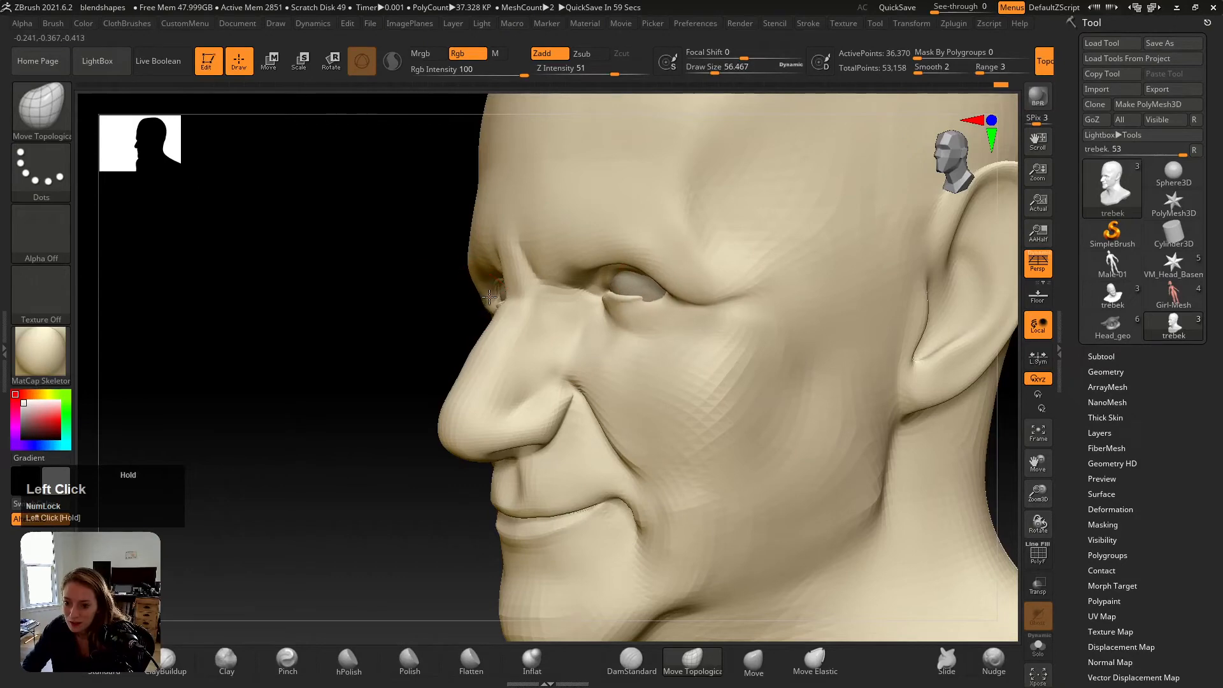
Step: Mask the lower eyelids of both eyes with MaskLasso
right_drag(628, 287, 687, 293)
ctrl+drag(687, 293, 651, 290)
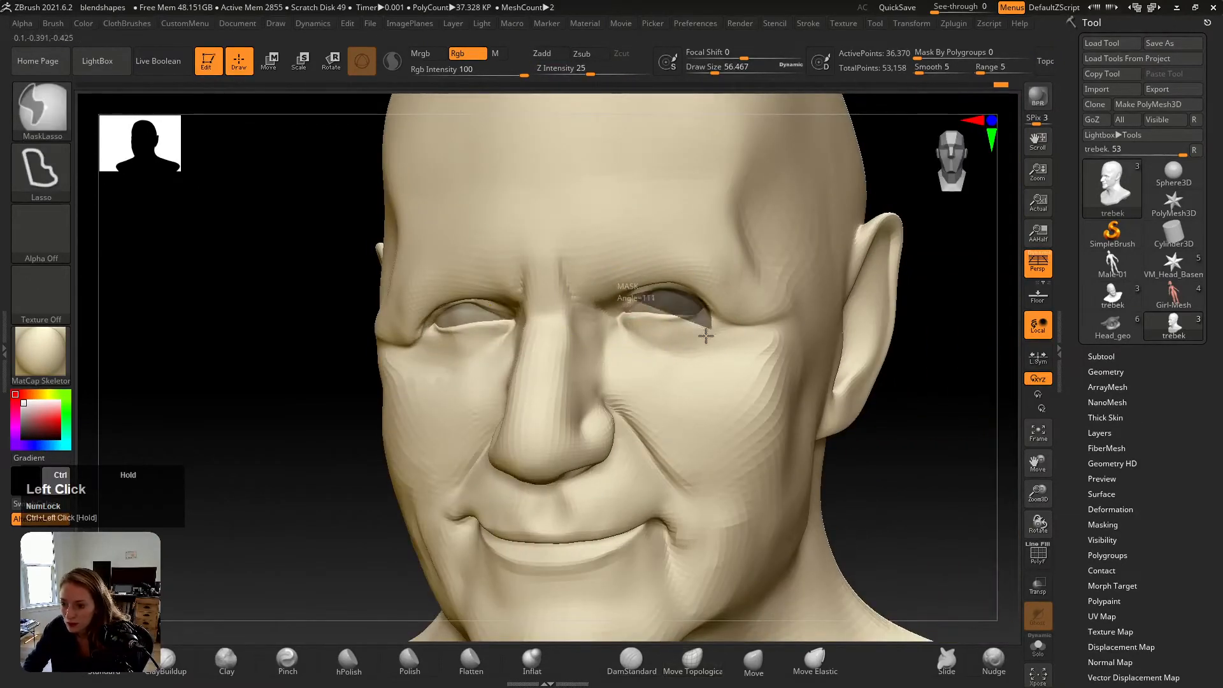
ctrl+drag(706, 336, 613, 326)
ctrl+drag(698, 295, 701, 316)
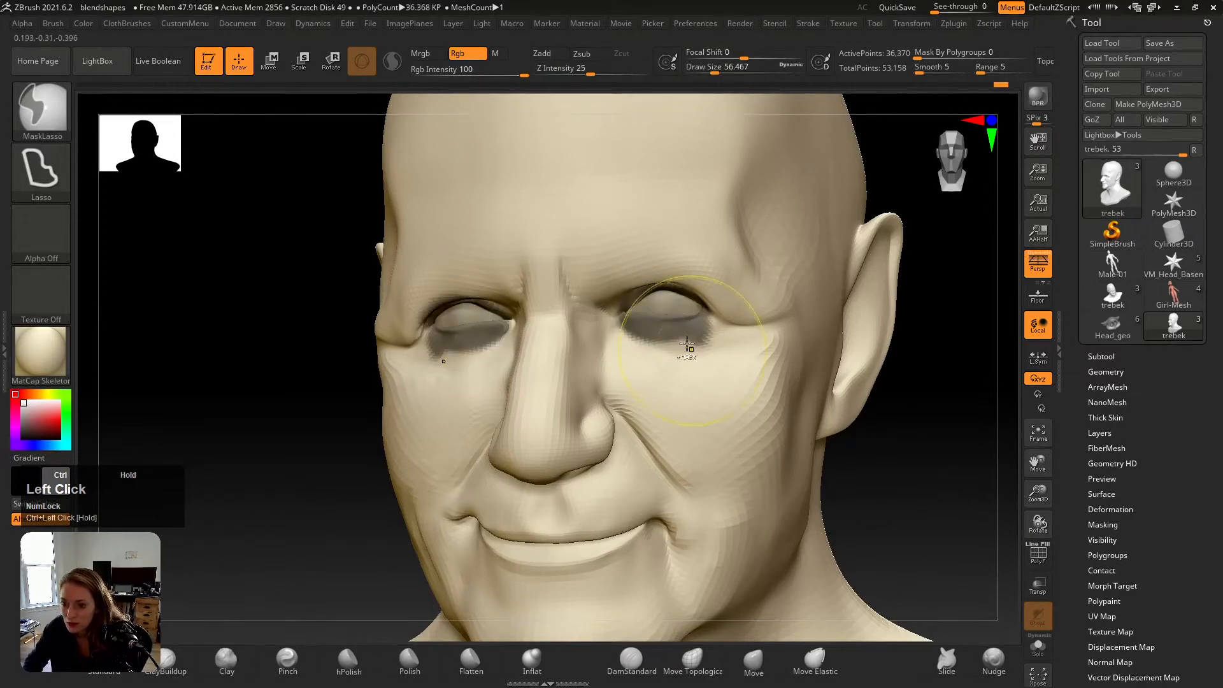
mouse_move(414, 322)
ctrl+mouse_down()
mouse_move(454, 354)
mouse_move(460, 344)
ctrl+mouse_up()
Step: Reshape the fold beside the outer eye corner with Move Topological at draw size about 90 and smooth the area
right_drag(574, 337, 435, 328)
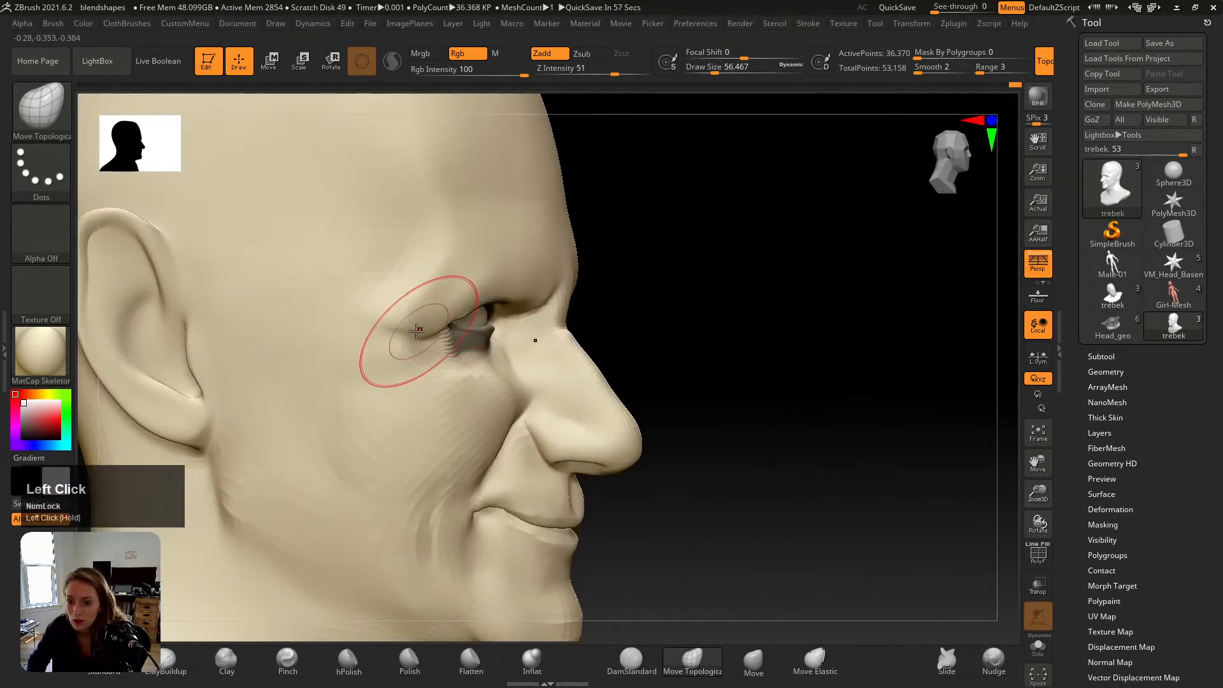
right_drag(373, 301, 478, 313)
key(s)
mouse_move(478, 313)
mouse_down()
mouse_move(452, 309)
mouse_move(421, 330)
mouse_up()
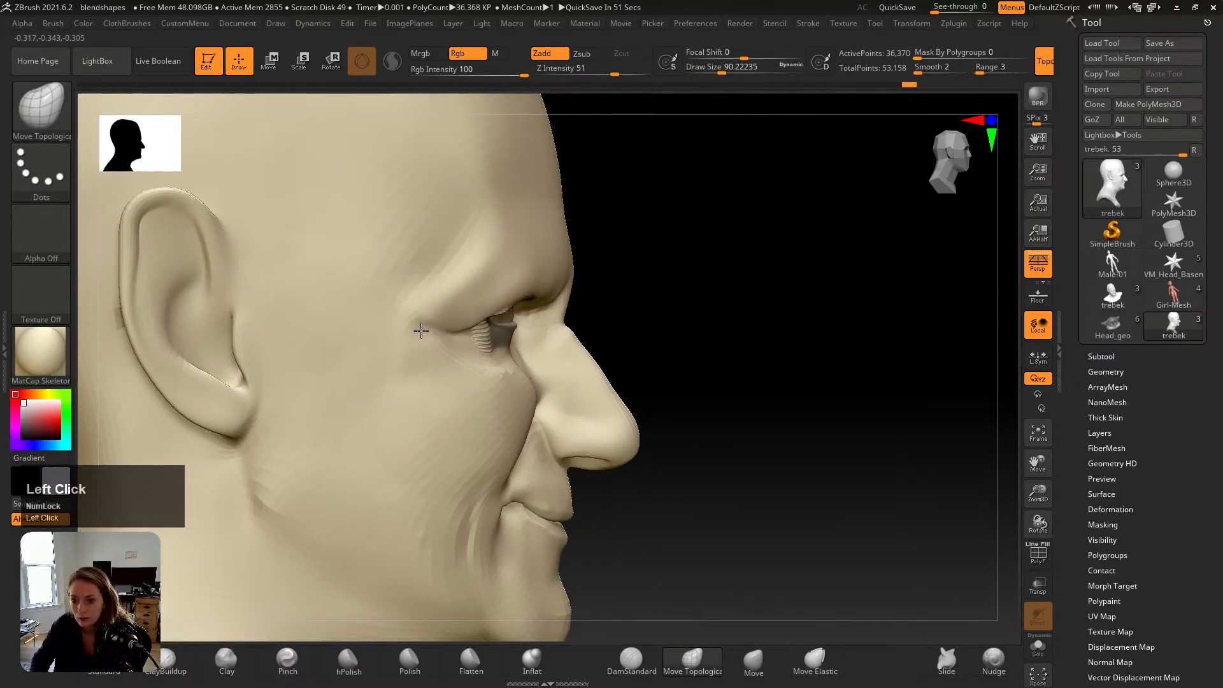
right_drag(538, 333, 463, 333)
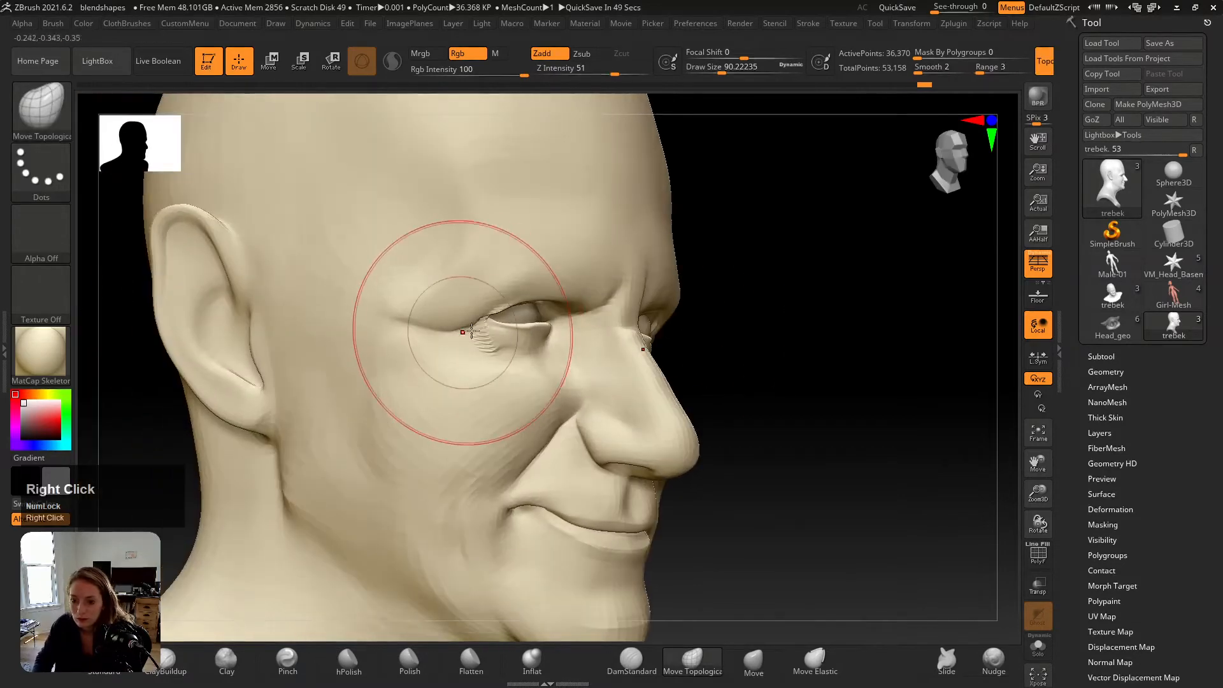
shift+drag(464, 333, 485, 330)
right_drag(519, 294, 469, 307)
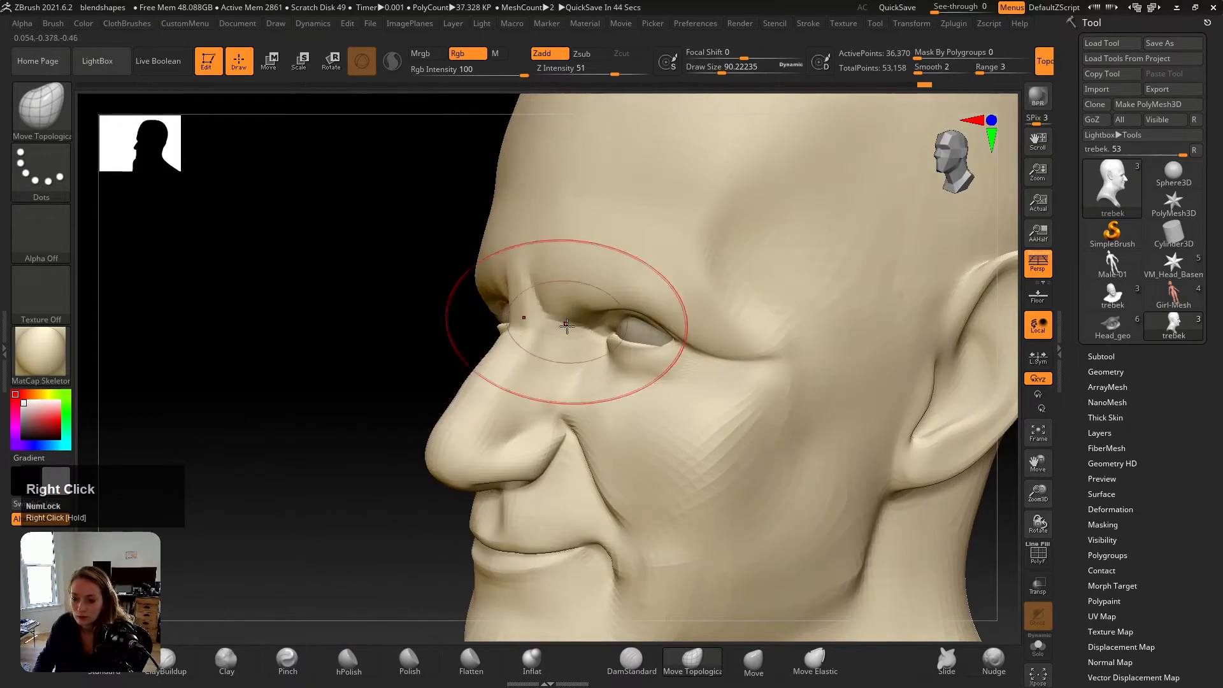
Step: Adjust the brow edge above the character's left eye with Move Topological at draw size about 33 and toggle symmetry
right_drag(660, 353, 709, 358)
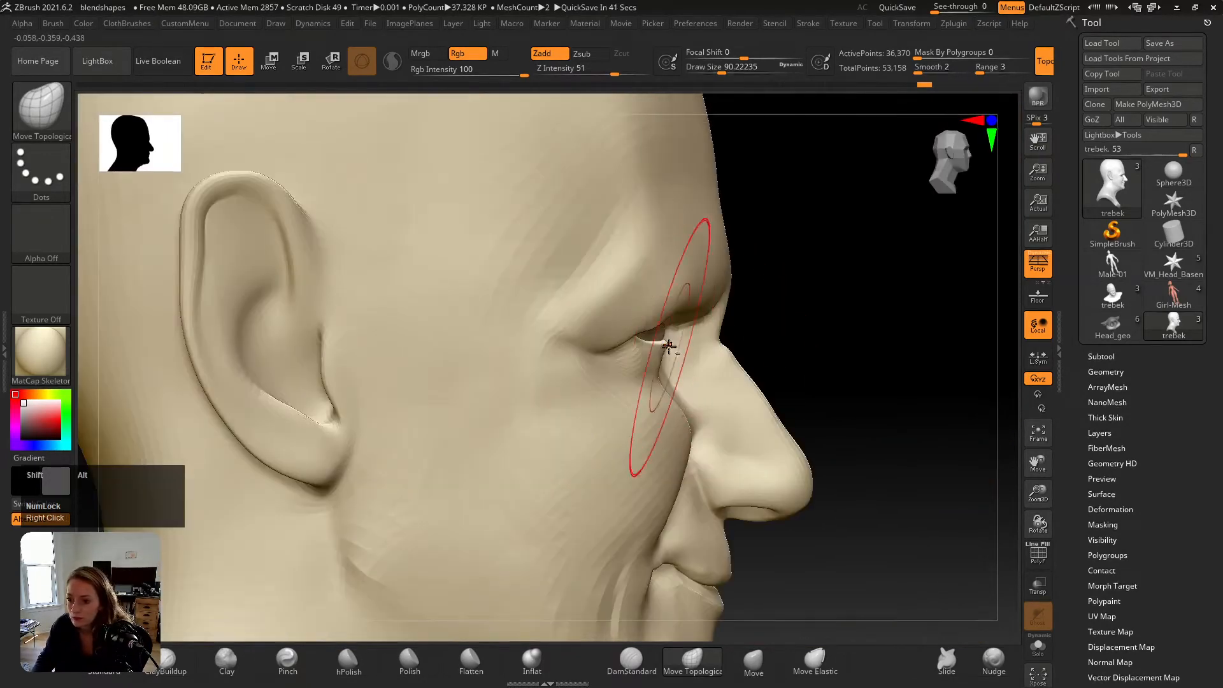
right_drag(683, 314, 647, 322)
alt+right_drag(805, 349, 754, 338)
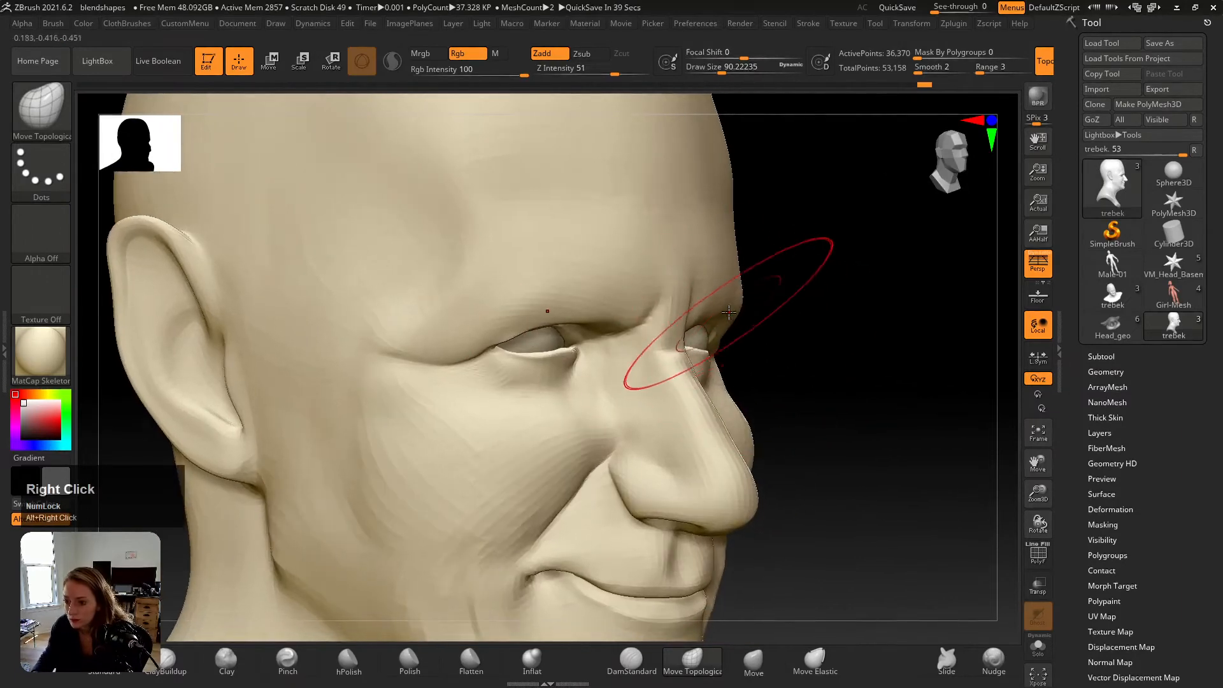
key(s)
drag(738, 303, 726, 306)
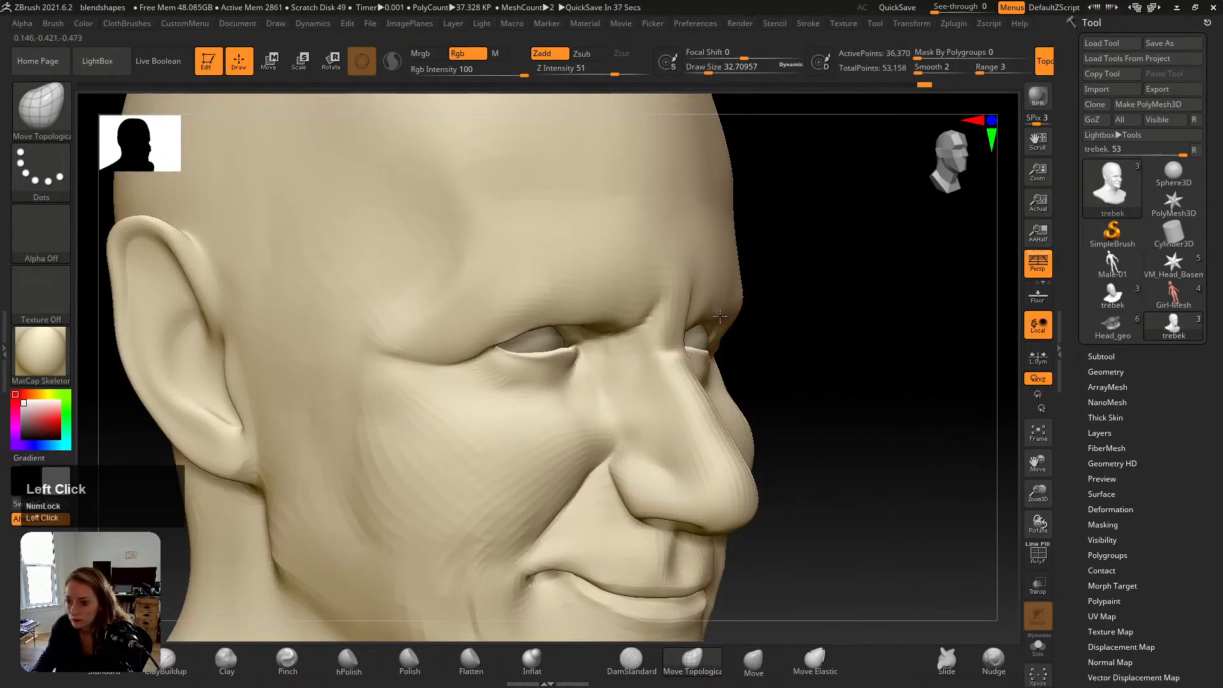
right_drag(728, 314, 701, 323)
key(x)
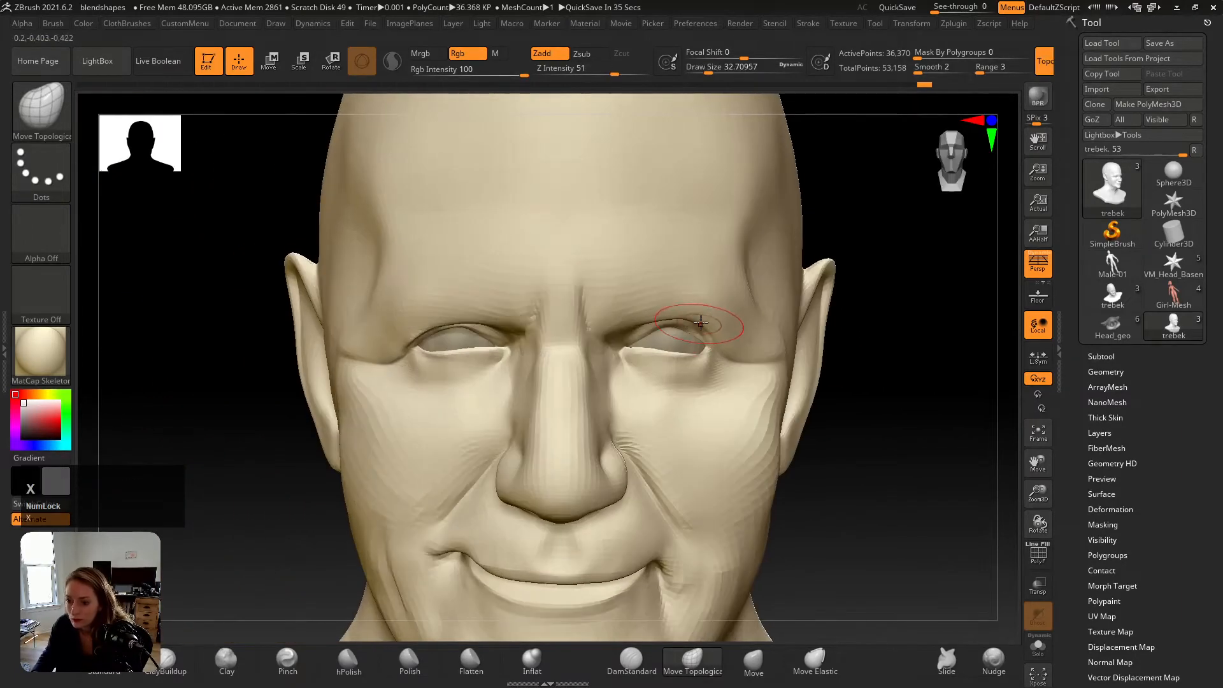
Step: Try to reshape the upper lid of the character's left eye at draw size about 44 and undo the last changes
key(s)
drag(691, 316, 697, 315)
alt+right_drag(697, 314, 697, 343)
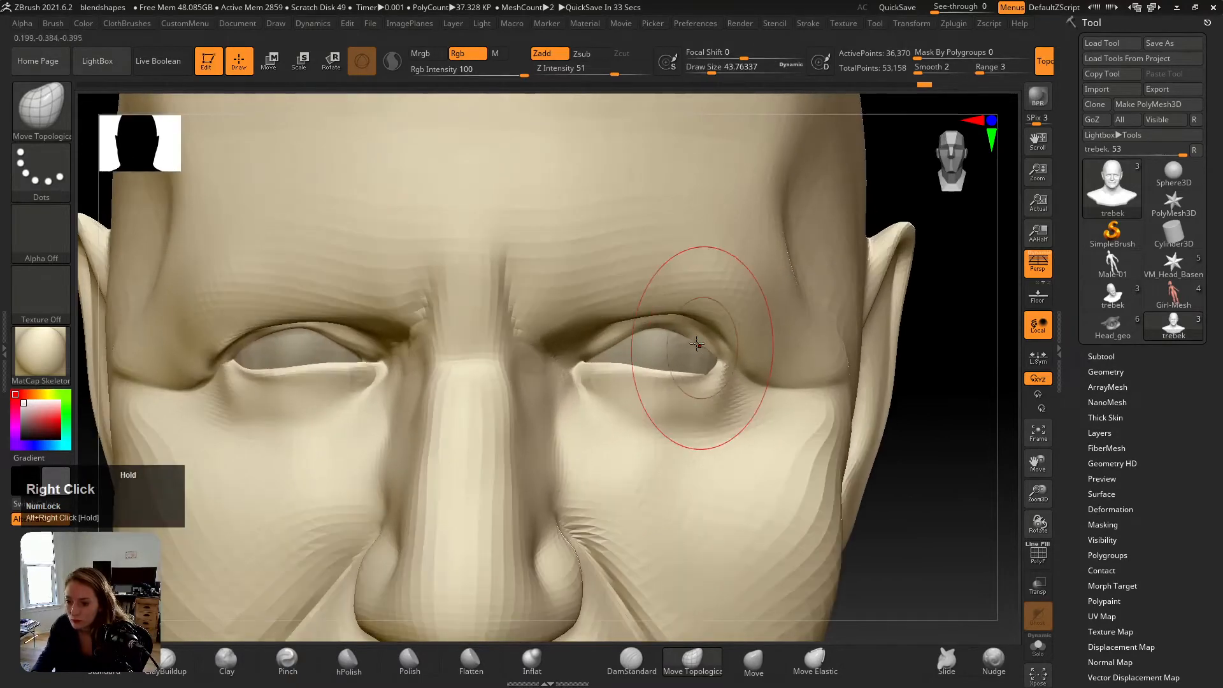
drag(685, 324, 680, 328)
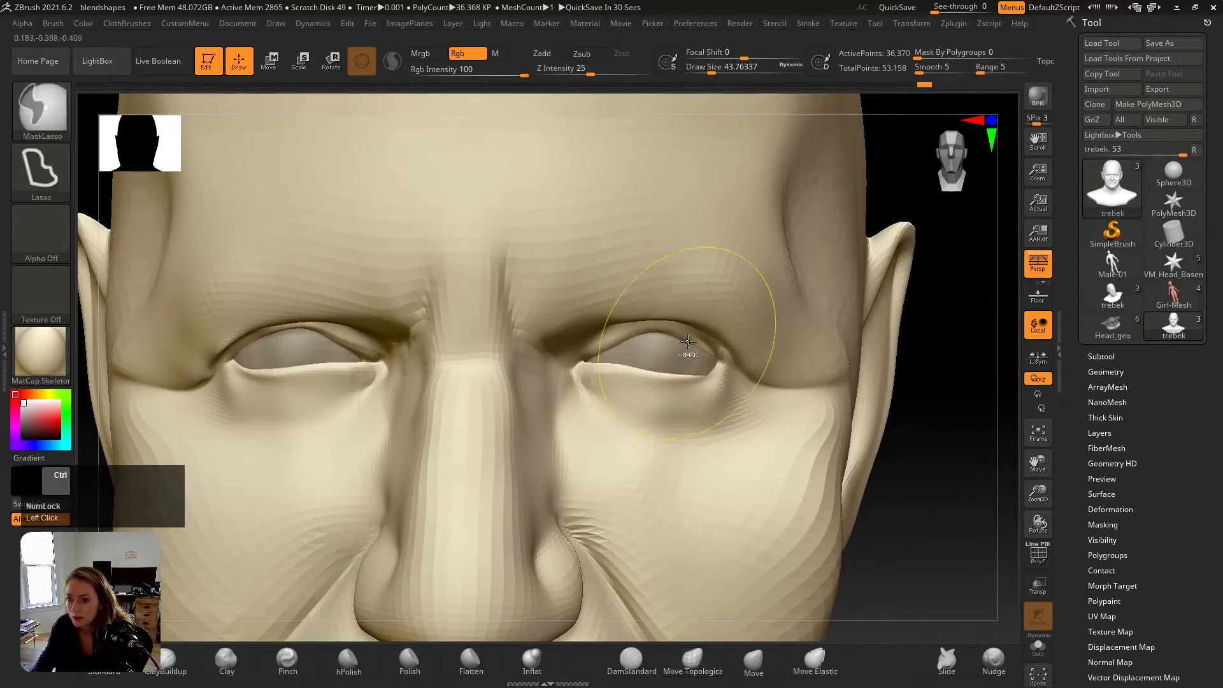
key(ctrl+z)
key(ctrl+z)
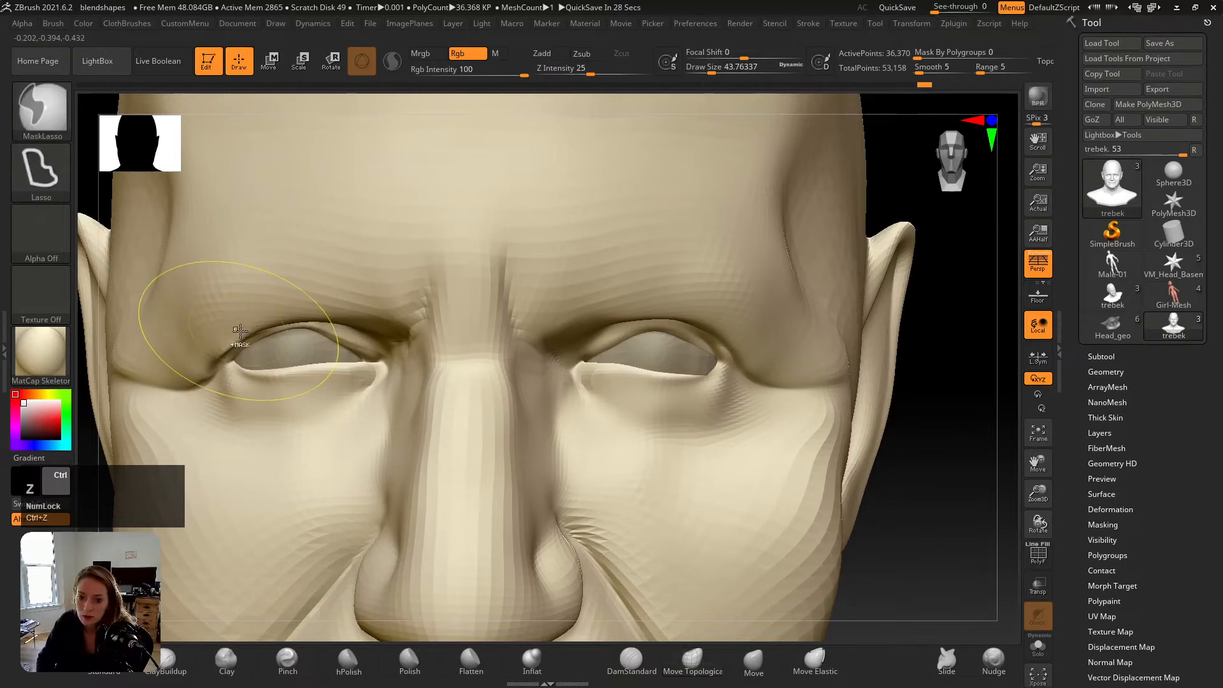
Step: Mask the lower lid of the character's right eye and rework its upper lid and outer fold at draw size about 37
alt+right_drag(231, 335, 426, 339)
key(s)
drag(418, 347, 424, 355)
mouse_move(487, 323)
ctrl+mouse_down()
mouse_move(540, 423)
mouse_move(433, 364)
ctrl+mouse_up()
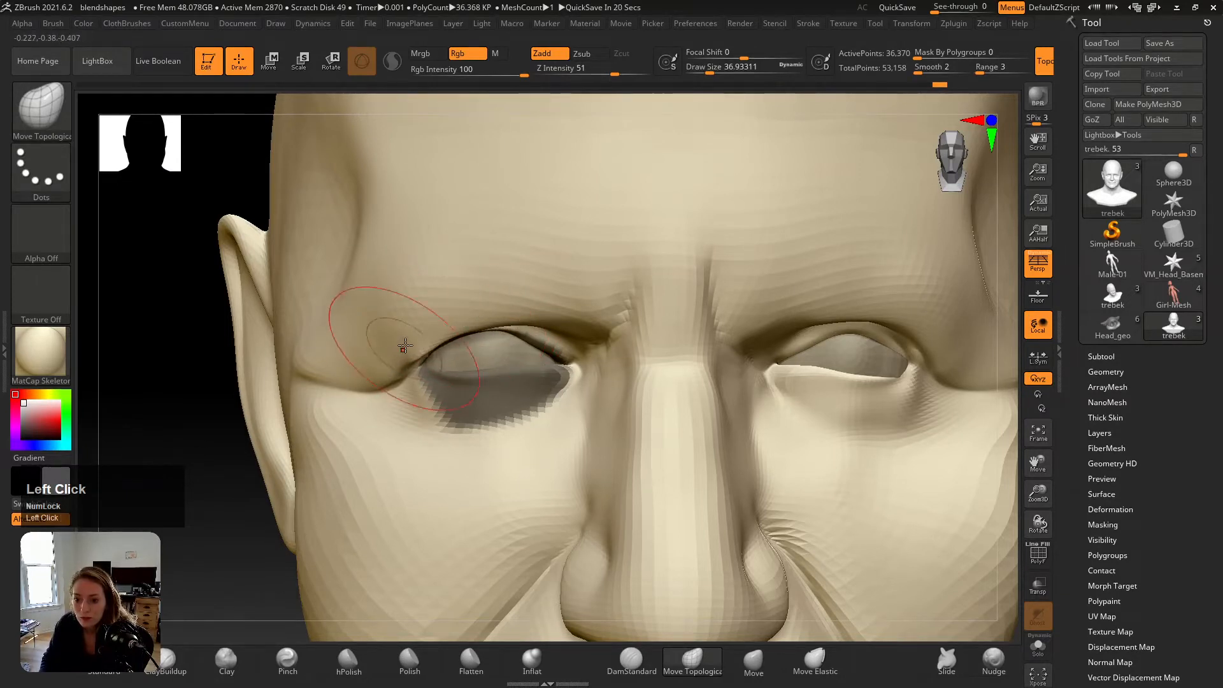
shift+drag(359, 373, 405, 368)
drag(486, 309, 515, 308)
Step: Refine the upper lid and outer corner of the character's left eye with Move Topological at draw sizes about 17 and 54
alt+right_drag(684, 304, 513, 321)
drag(715, 395, 718, 363)
key(s)
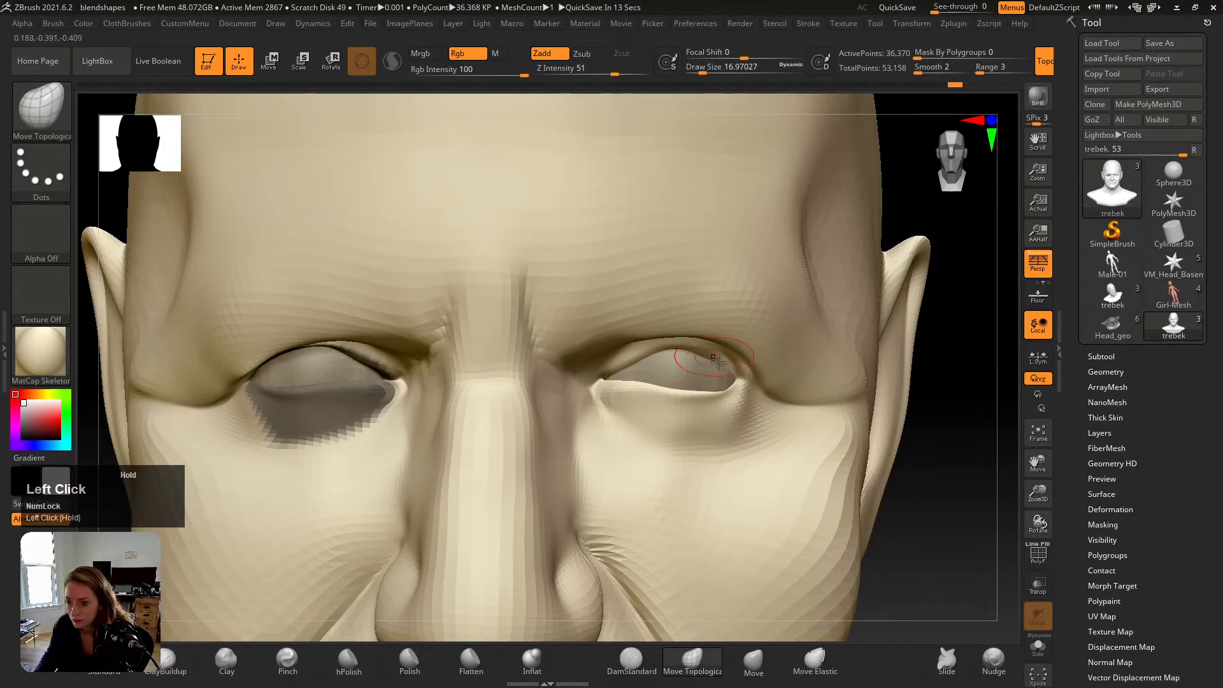
mouse_move(718, 361)
right_down()
mouse_move(796, 381)
mouse_move(787, 387)
right_up()
key(s)
drag(785, 392, 786, 385)
right_drag(786, 385, 748, 388)
key(s)
mouse_move(750, 393)
mouse_down()
mouse_move(767, 398)
mouse_move(802, 377)
mouse_move(736, 330)
mouse_up()
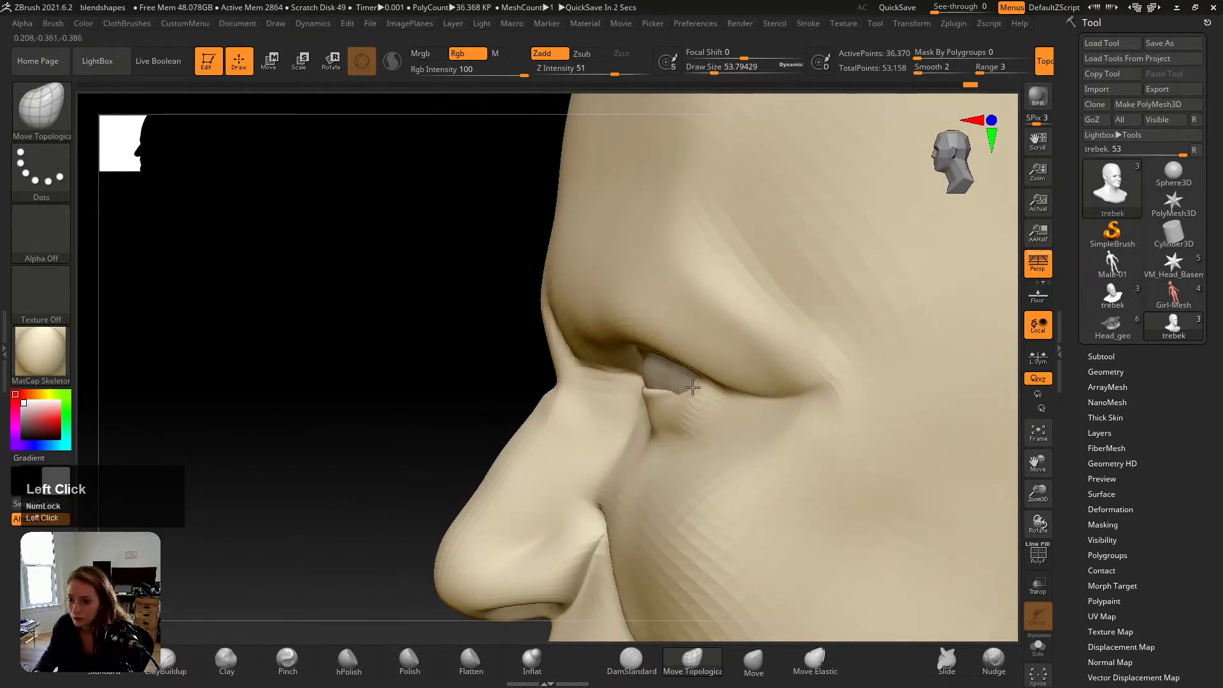
Step: Try a move at the left eye's outer lower lid with draw size about 33, undo it and reselect the head subtool
mouse_move(685, 381)
right_down()
mouse_move(669, 382)
mouse_move(729, 388)
right_up()
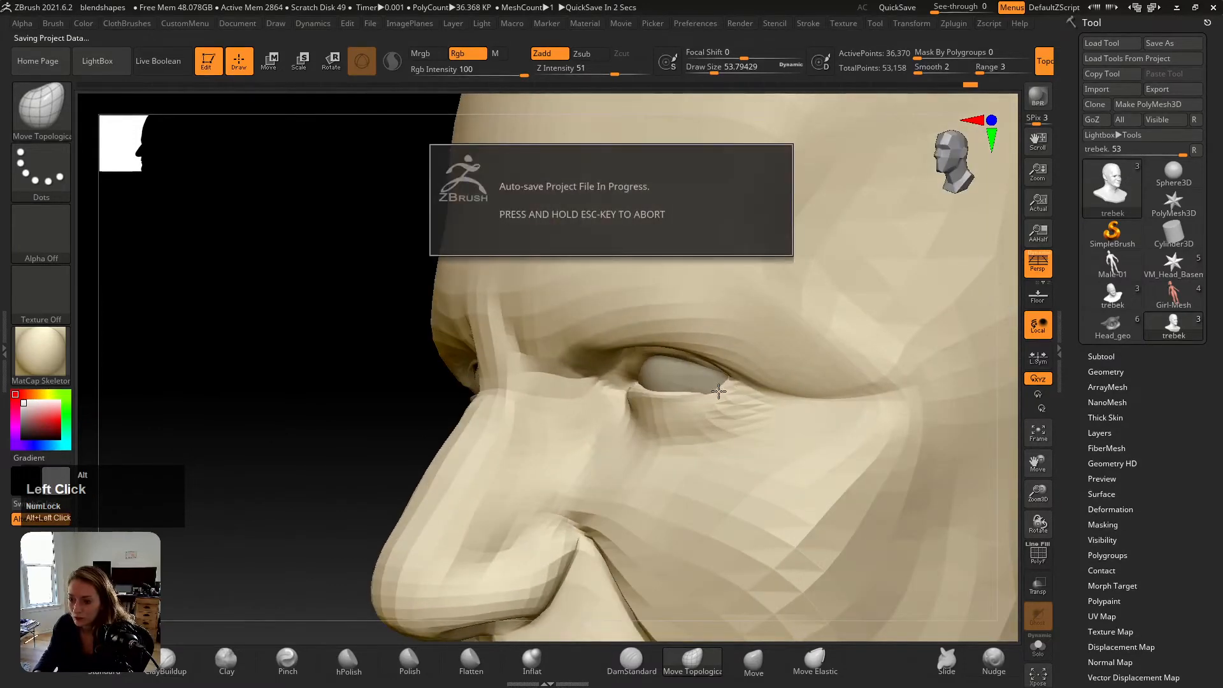
alt+click(720, 391)
key(s)
drag(722, 405, 707, 395)
alt+click(726, 416)
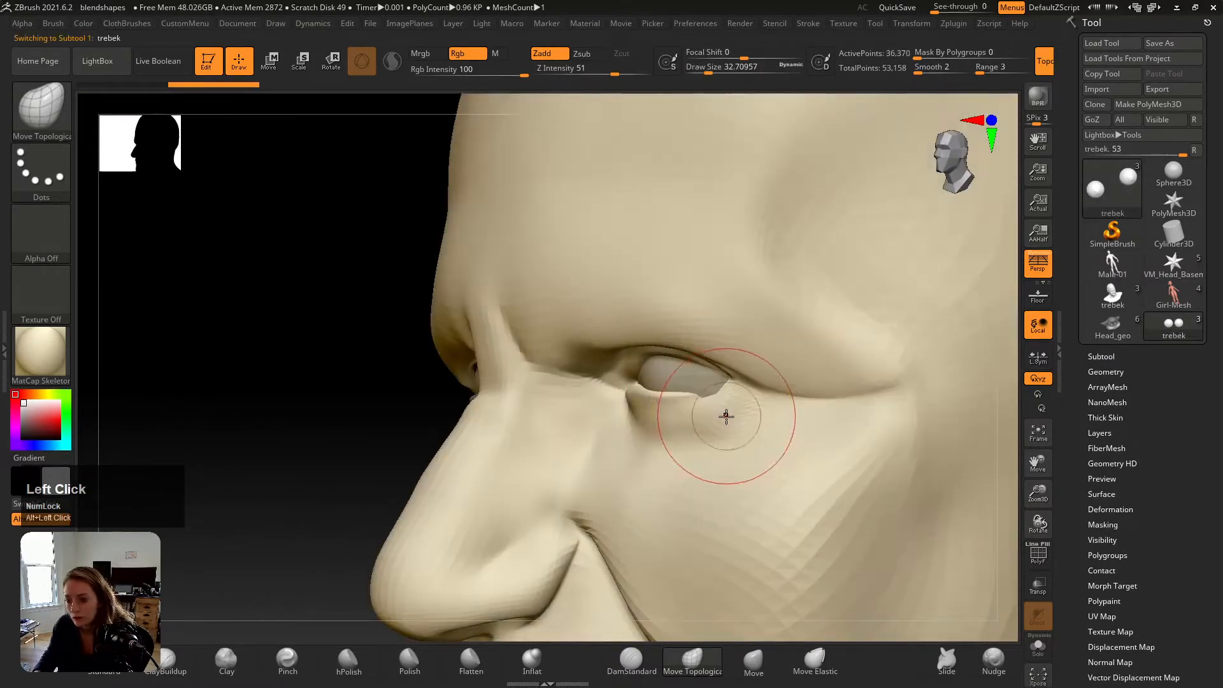
alt+click(701, 379)
key(ctrl+z)
alt+click(718, 403)
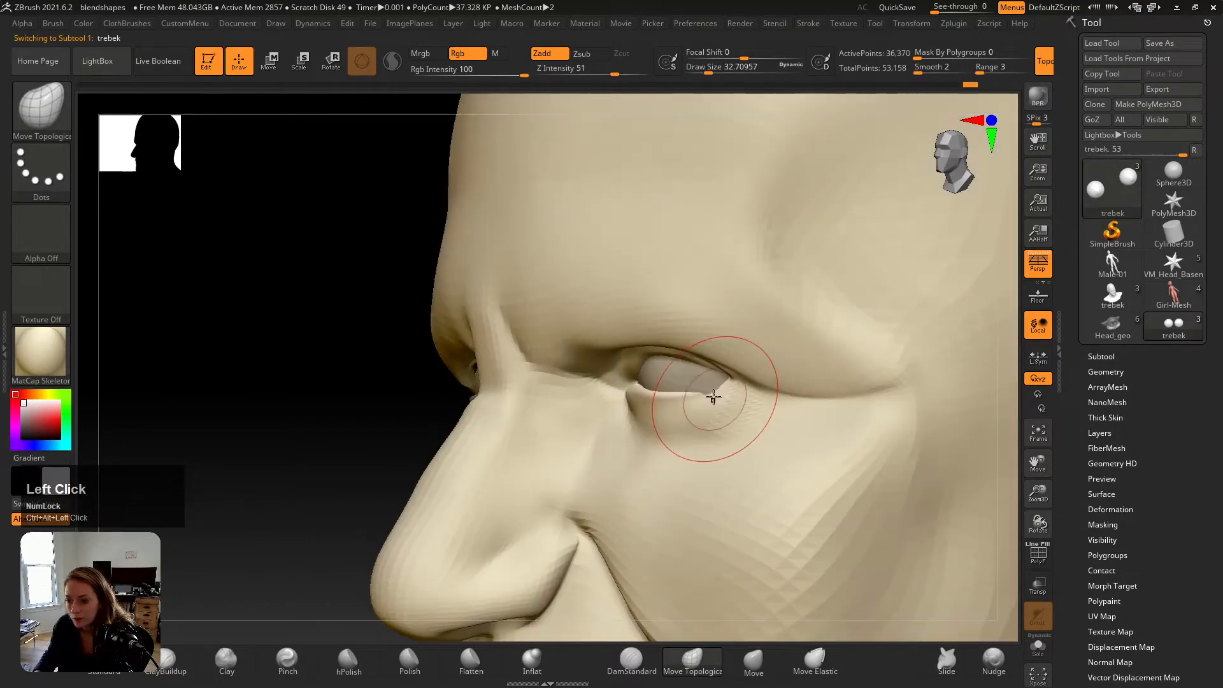
Step: Reshape the lower lid edge and inner corner of the character's left eye at draw sizes about 20 and 25
mouse_move(718, 399)
right_down()
mouse_move(751, 383)
mouse_move(718, 388)
mouse_move(763, 383)
mouse_move(715, 383)
right_up()
key(s)
drag(715, 383, 709, 383)
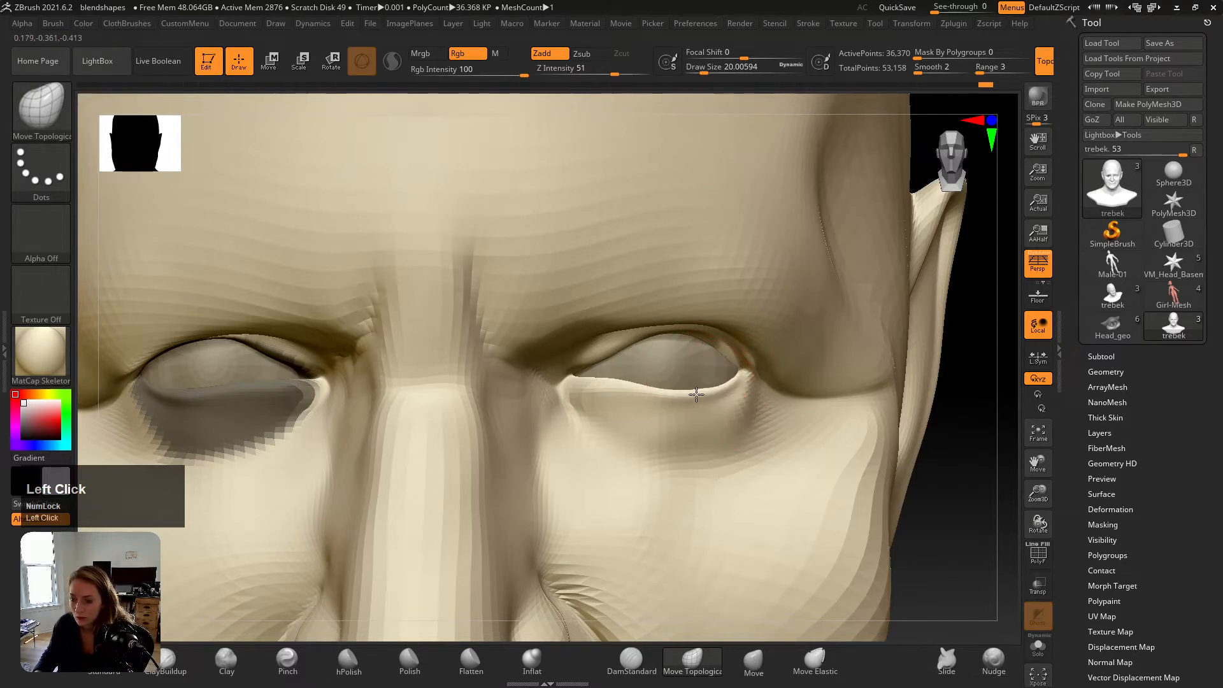
key(s)
drag(564, 376, 558, 373)
Step: Compare the eyes of the sculpt with the front reference photo by toggling the photo overlay
key(v)
key(v)
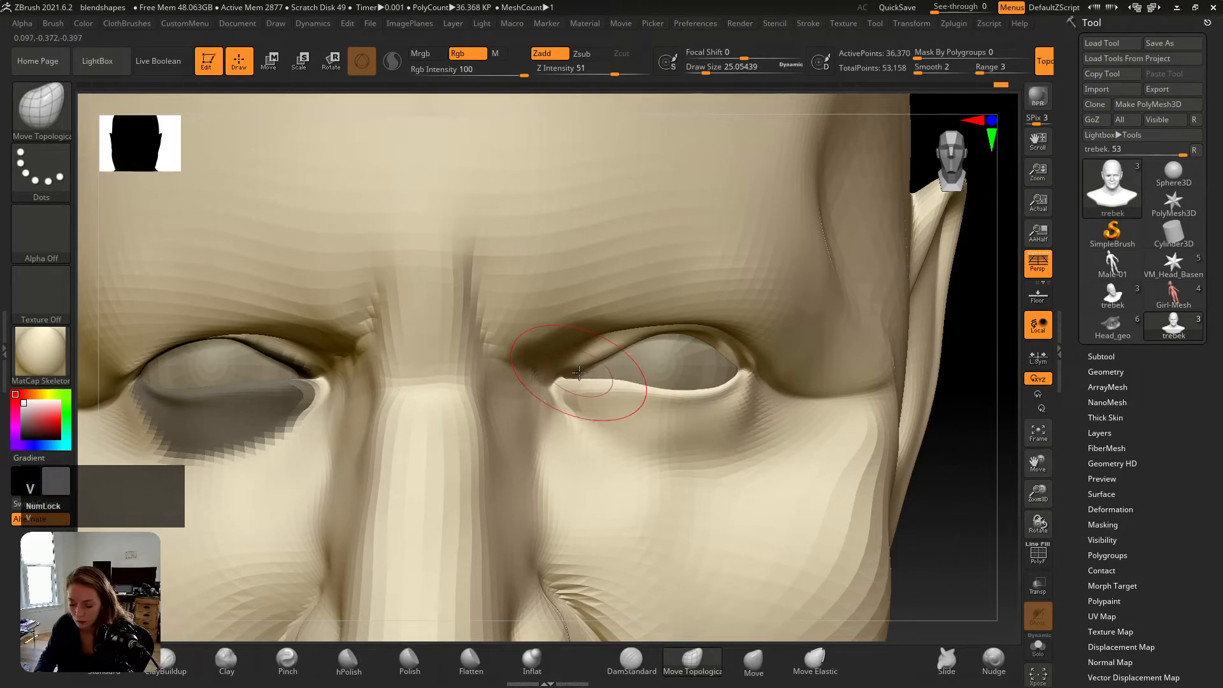
key(shift+z)
key(shift+z)
key(shift+z)
key(shift+z)
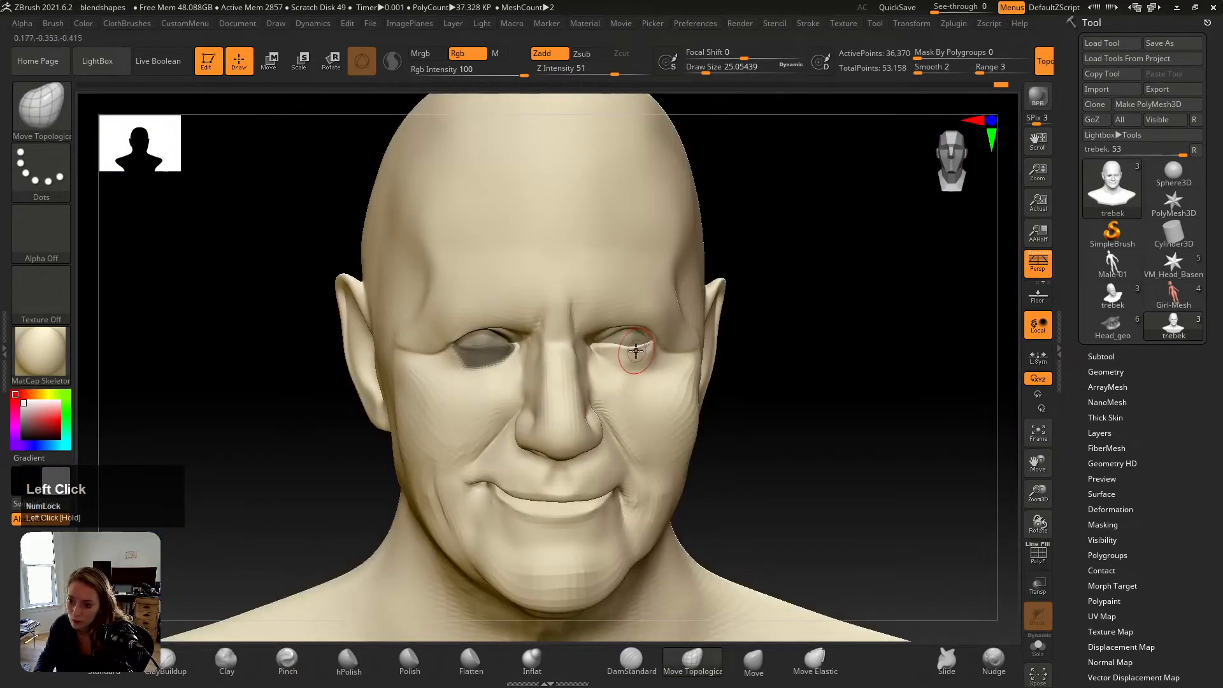
key(shift+z)
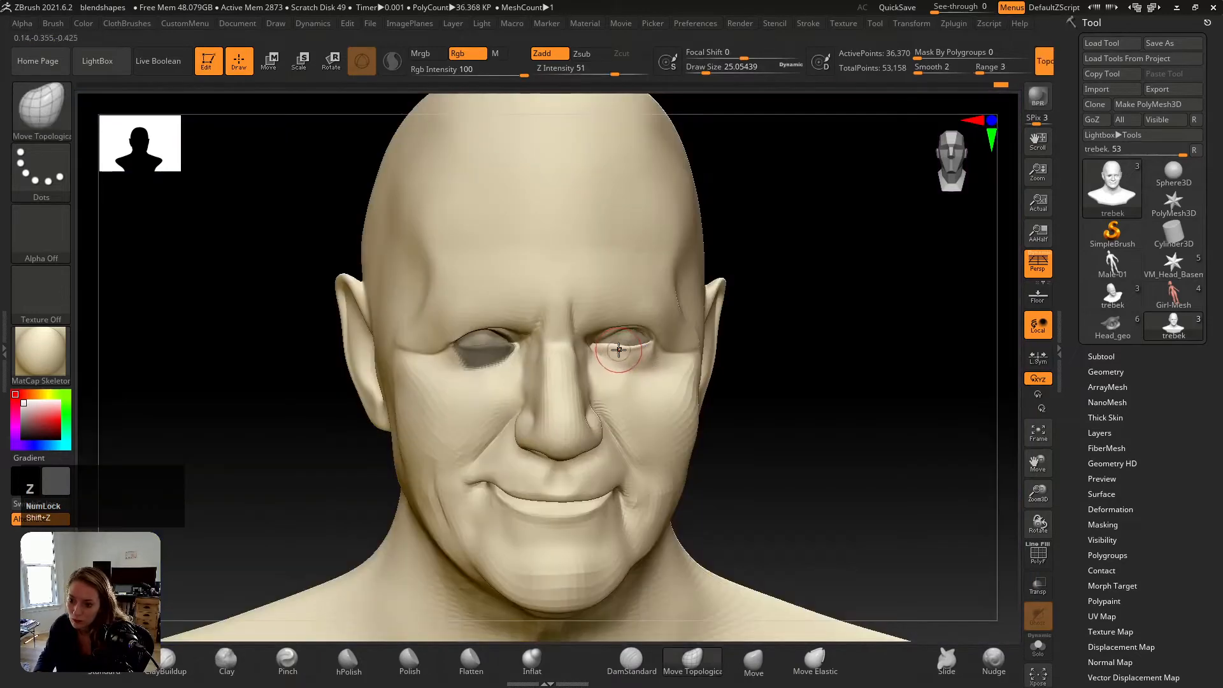
key(shift+z)
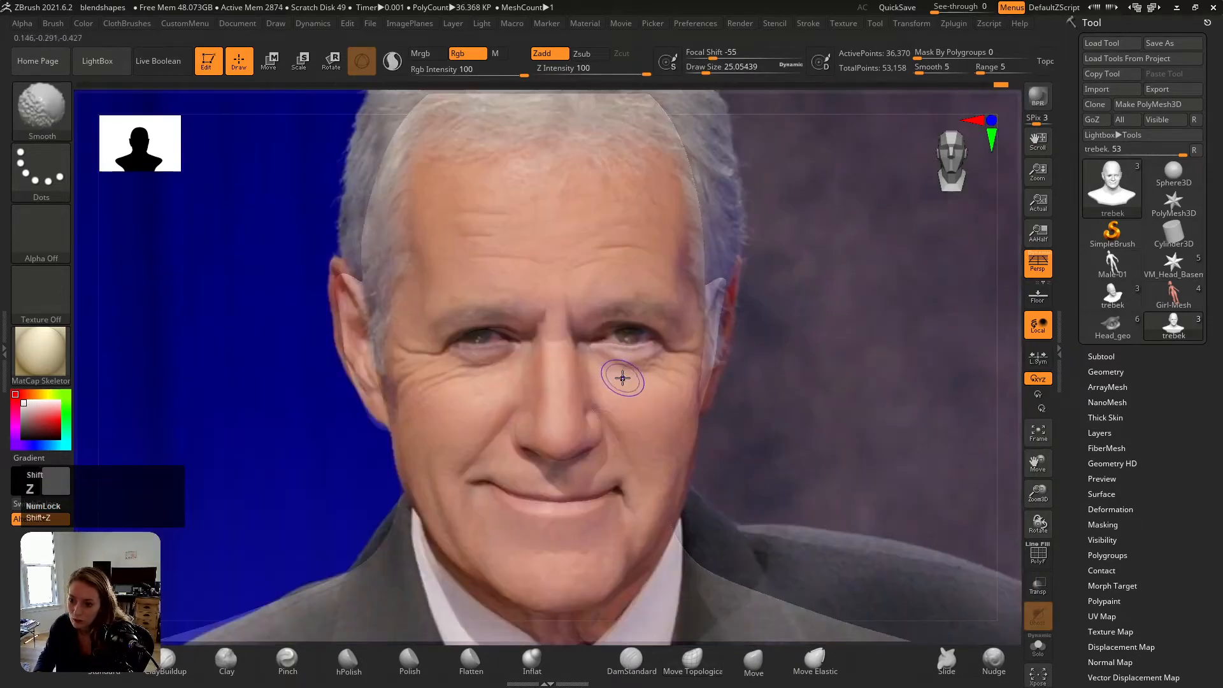
key(shift+z)
Step: Shift the left eye's inner corner toward the nose, set the draw size to about 44 and check against the photo
drag(597, 340, 590, 341)
key(s)
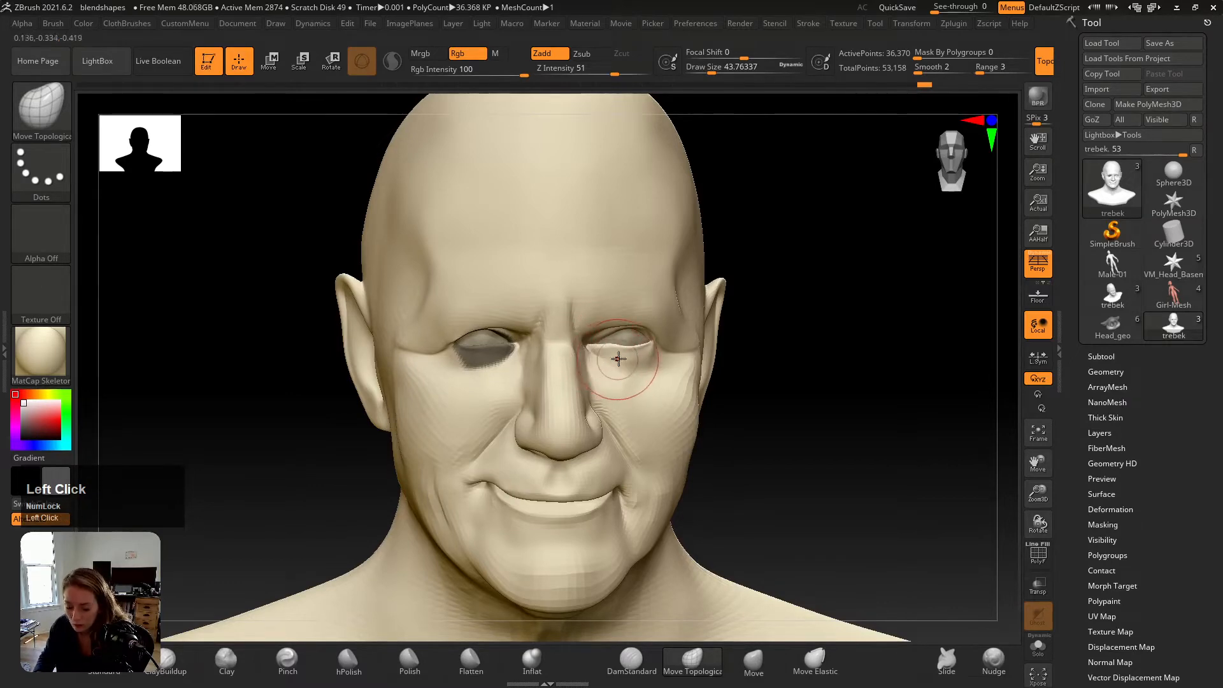
key(shift+z)
key(shift+z)
key(shift+z)
key(shift+z)
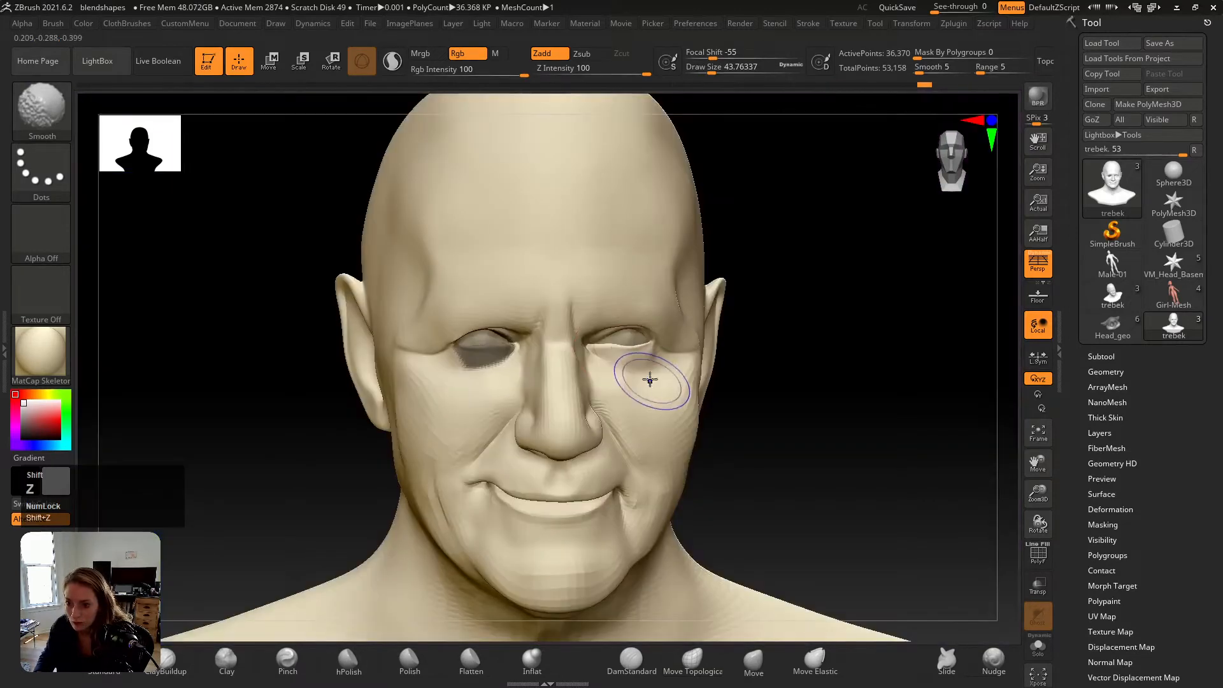
Step: Set the draw size to about 31, adjust the left eye's inner lid area and compare it with the photo overlay
key(s)
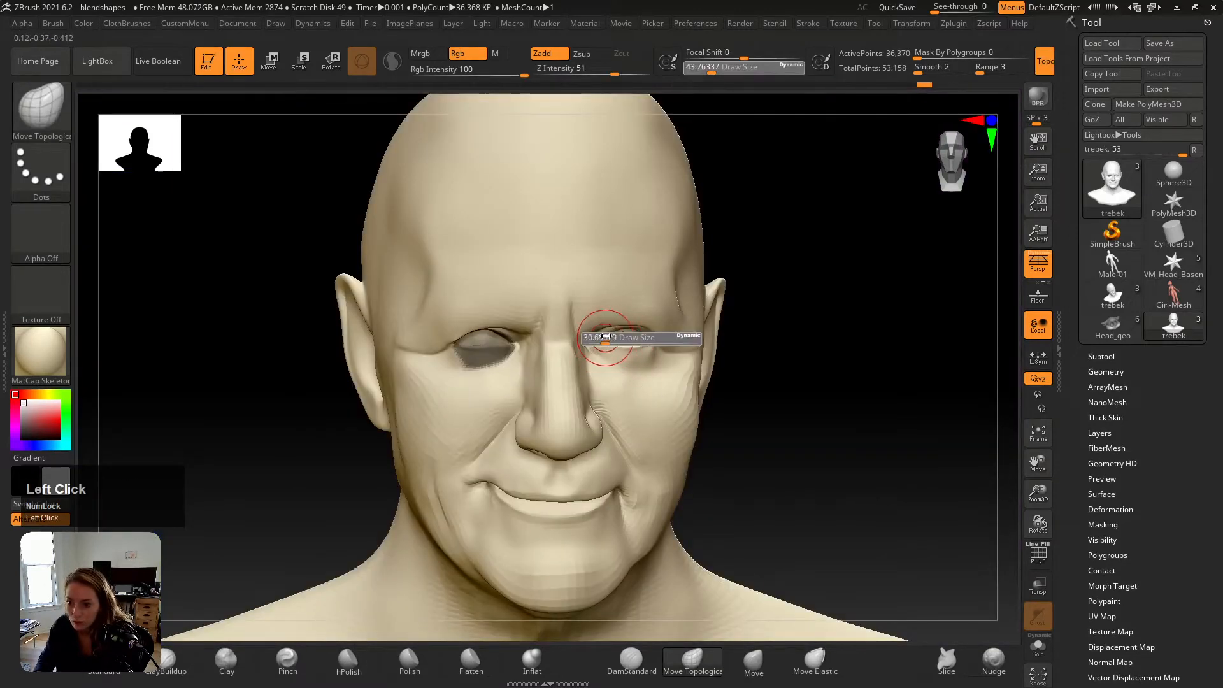
click(609, 327)
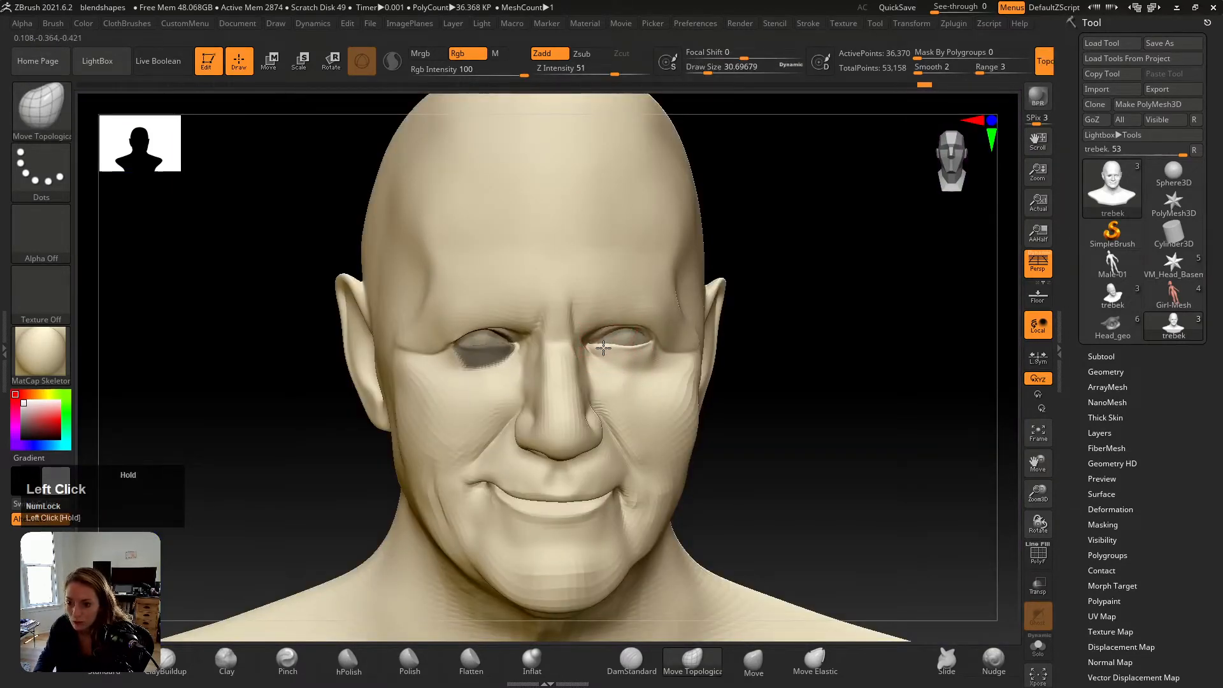
key(shift+z)
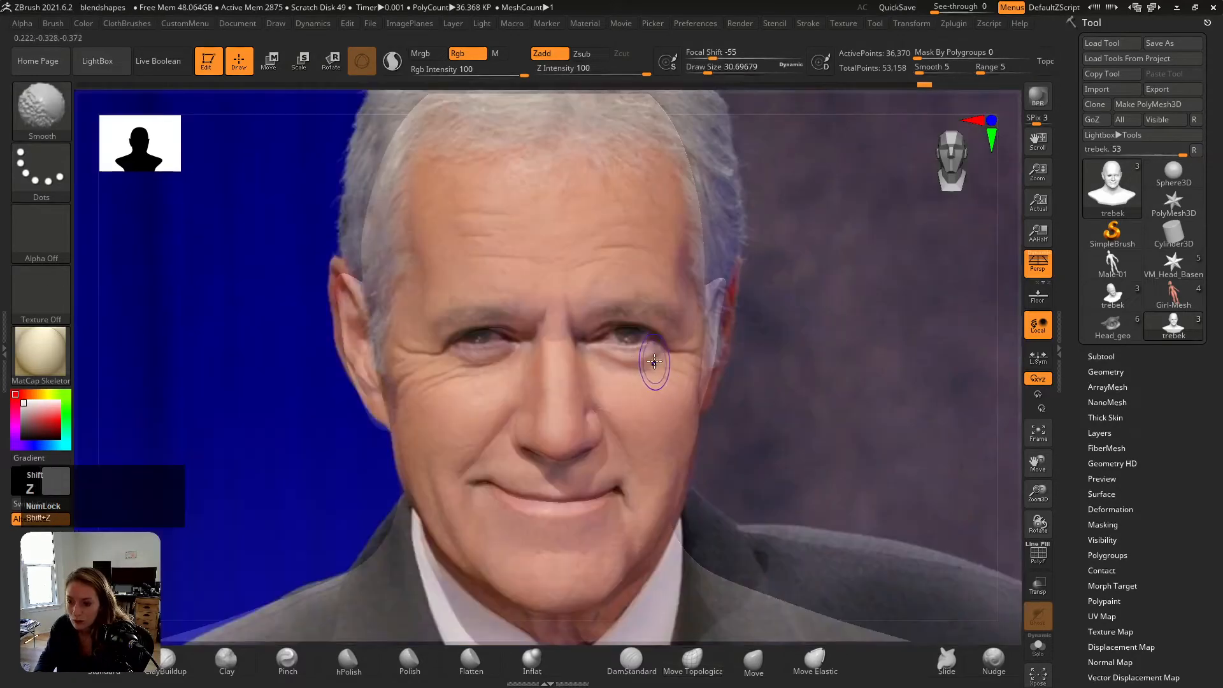
key(shift+z)
key(shift+z)
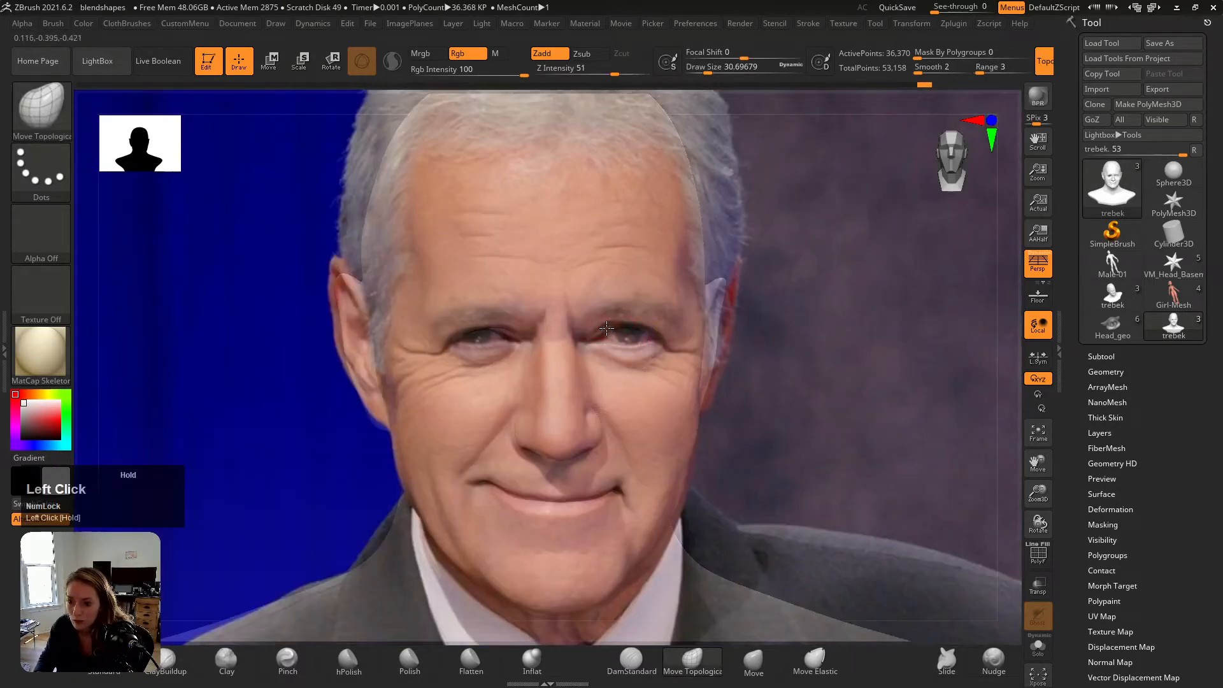
key(shift+z)
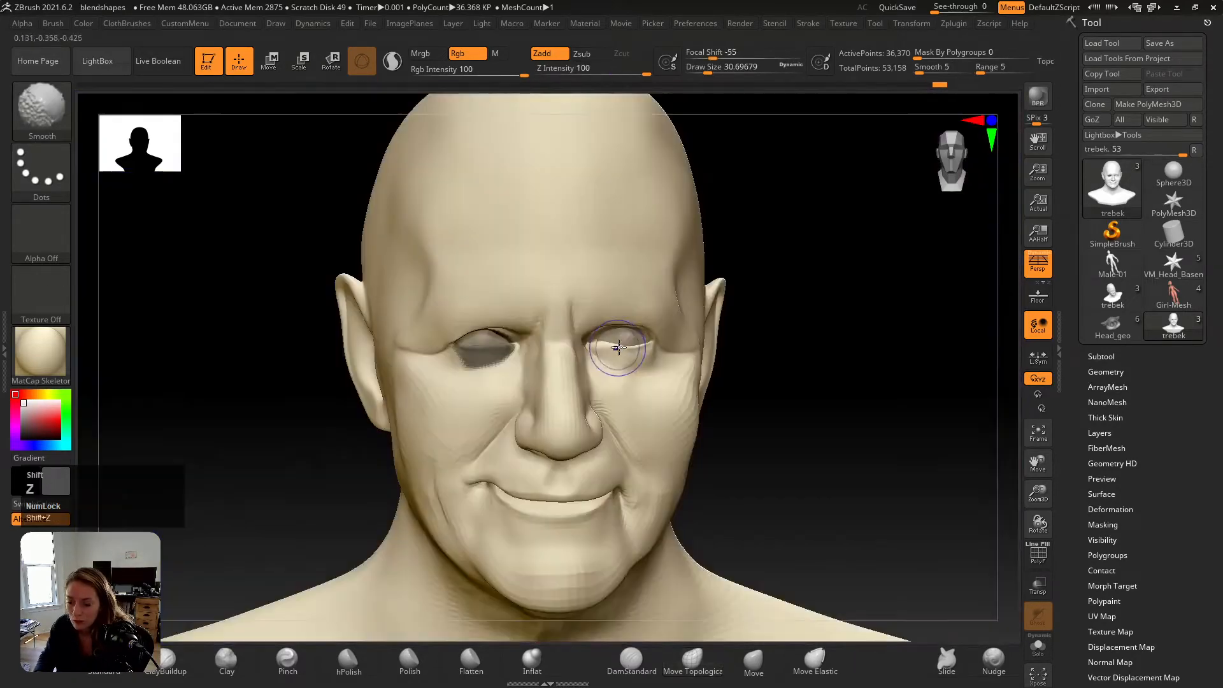
Step: Reshape the upper lid of the character's left eye from below and in front, from inner to outer corner
right_drag(614, 326, 546, 322)
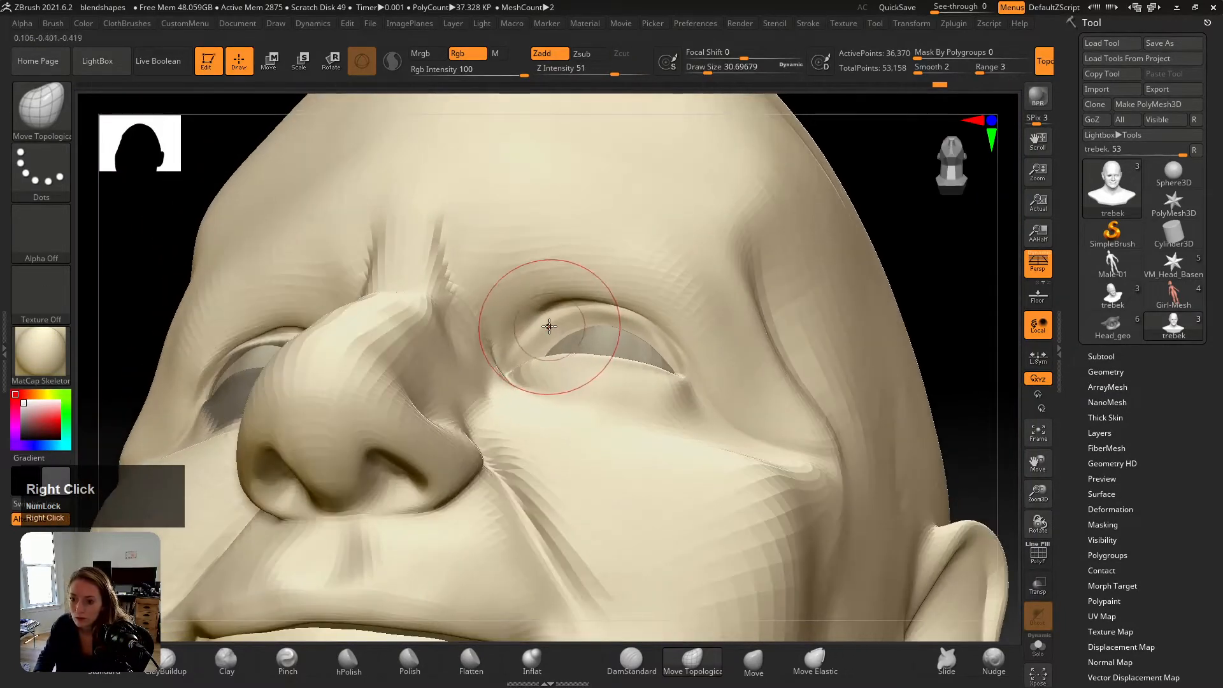
click(547, 326)
drag(549, 329, 601, 317)
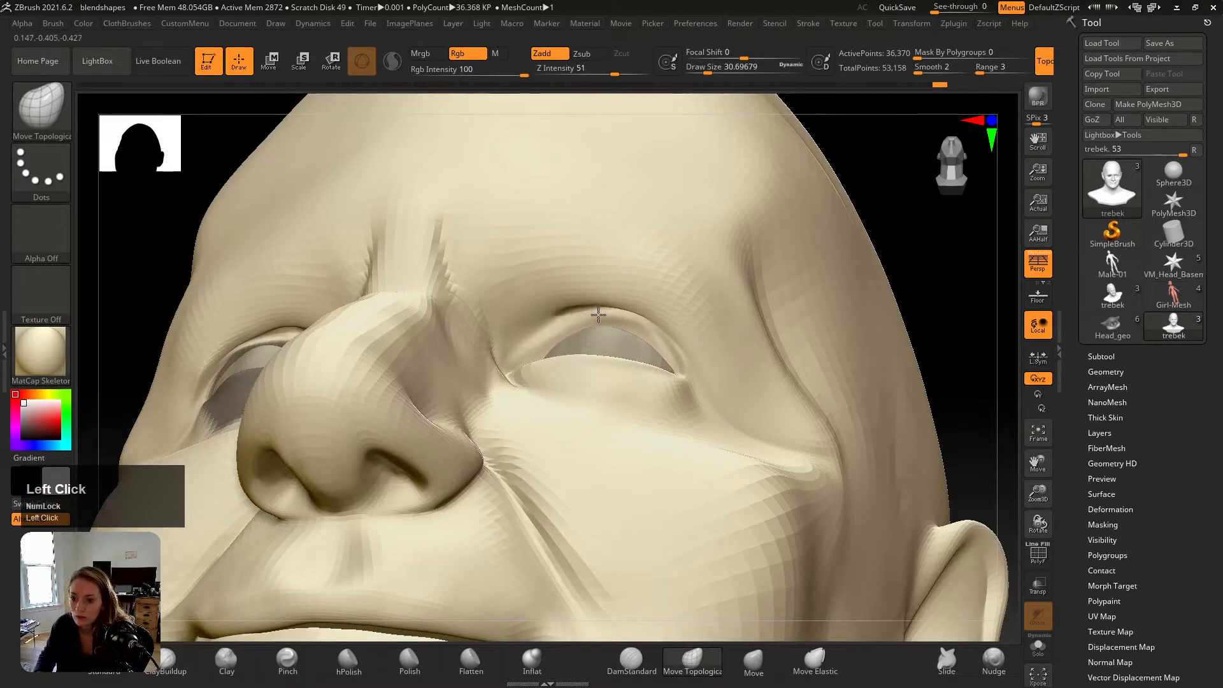
right_drag(639, 319, 642, 300)
mouse_move(650, 321)
mouse_down()
mouse_move(621, 322)
mouse_move(649, 339)
mouse_up()
drag(563, 334, 541, 343)
right_drag(541, 344, 600, 359)
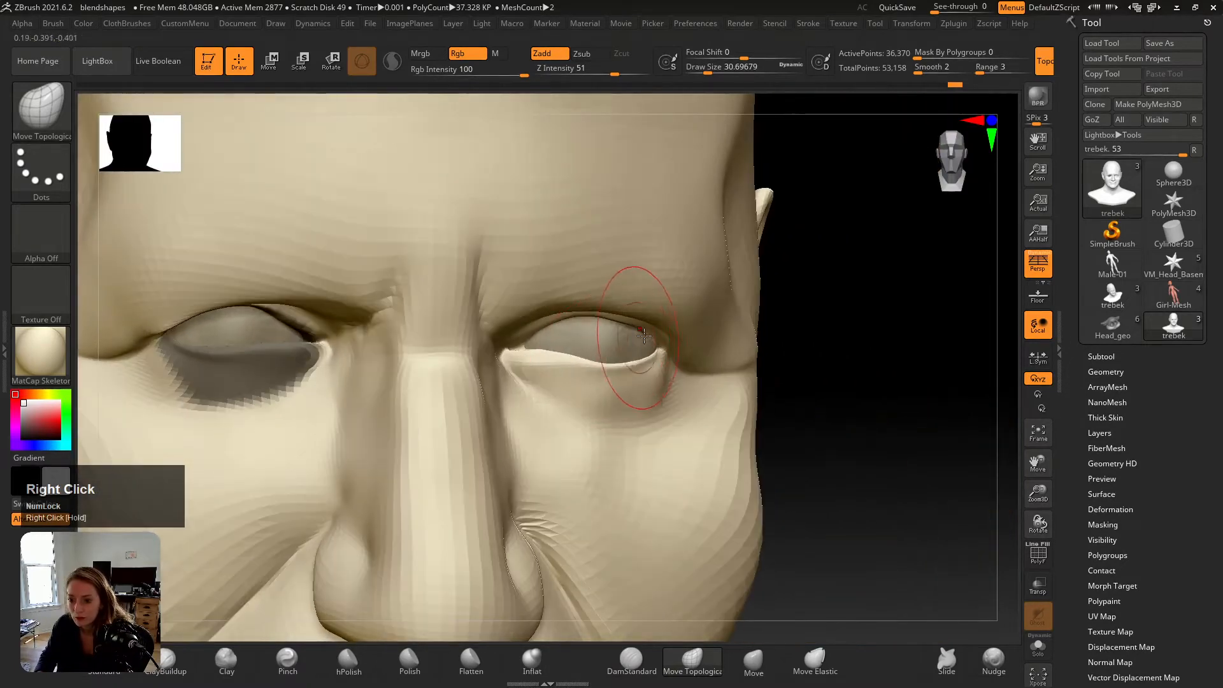
drag(644, 335, 654, 336)
Step: Push in the brow contour above the character's left eye with Move Topological at draw size about 41
mouse_move(661, 350)
right_down()
mouse_move(663, 323)
mouse_move(691, 338)
mouse_move(682, 344)
right_up()
key(s)
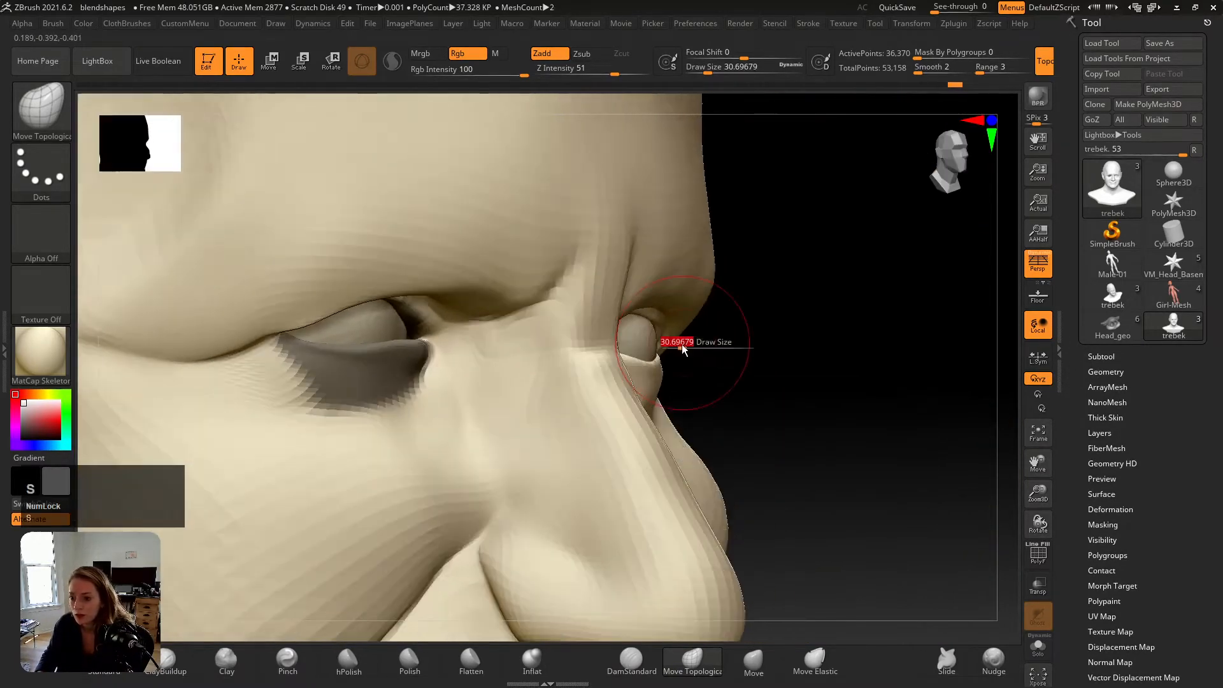
drag(682, 344, 702, 291)
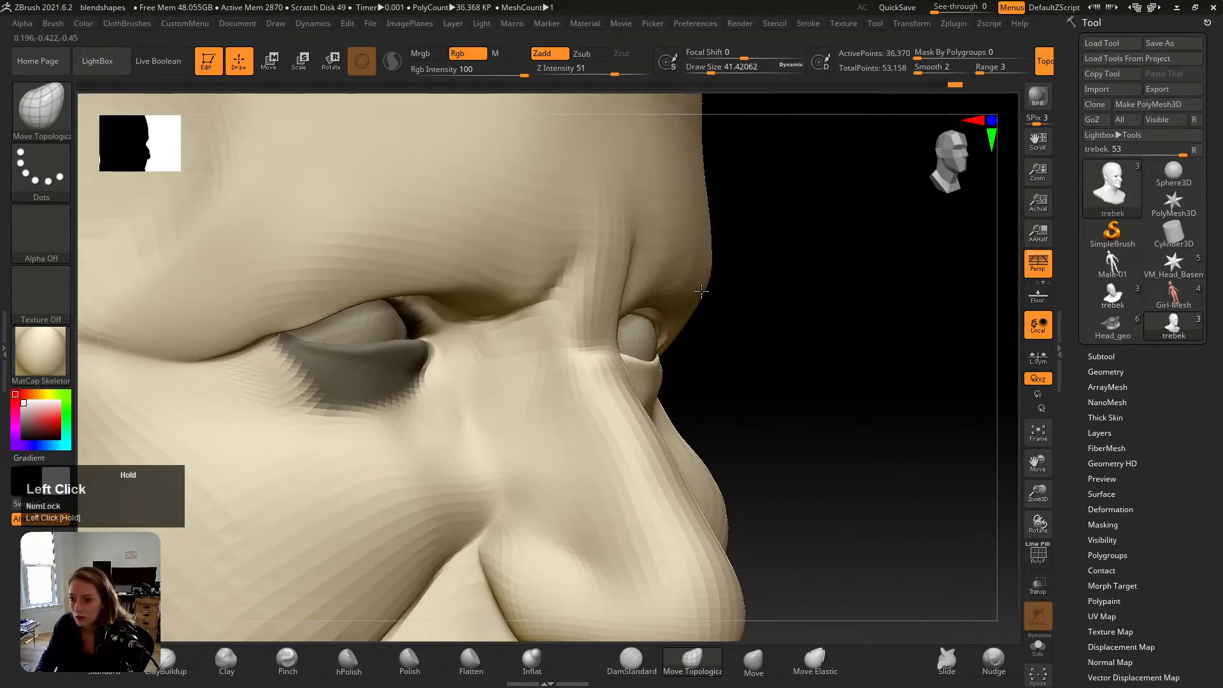
mouse_move(667, 332)
right_down()
mouse_move(611, 328)
mouse_move(628, 281)
right_up()
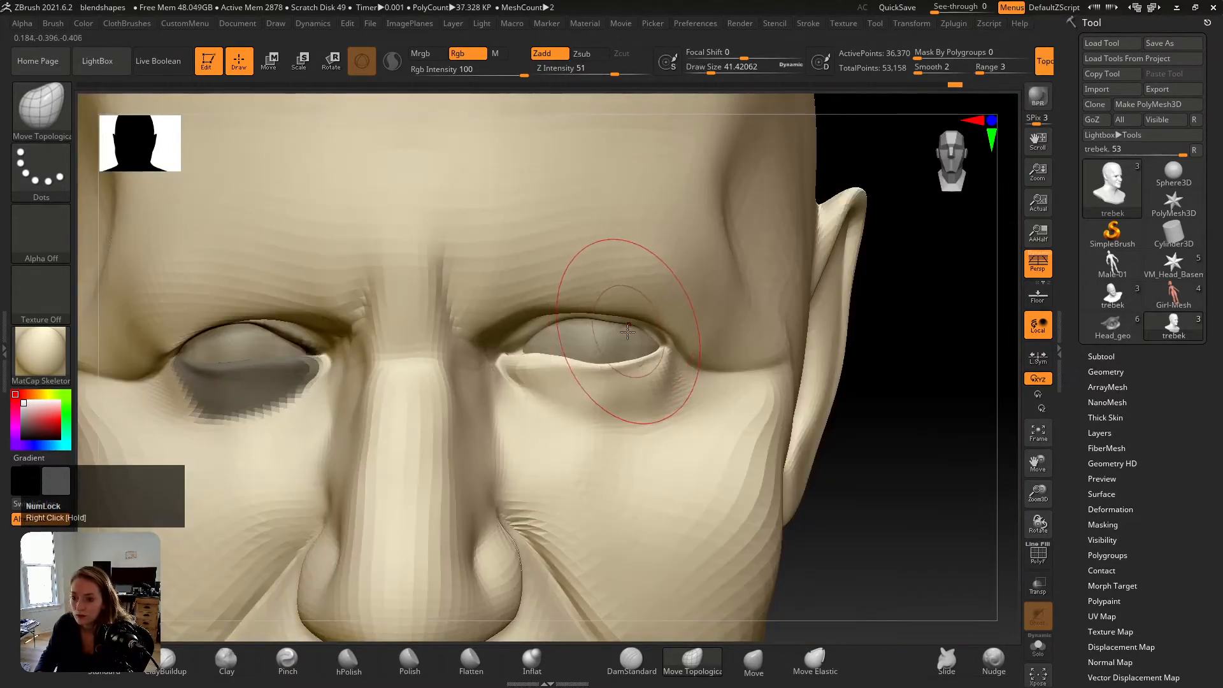
Step: Lasso-mask the lower lid of the character's left eye to protect it
ctrl+click(540, 321)
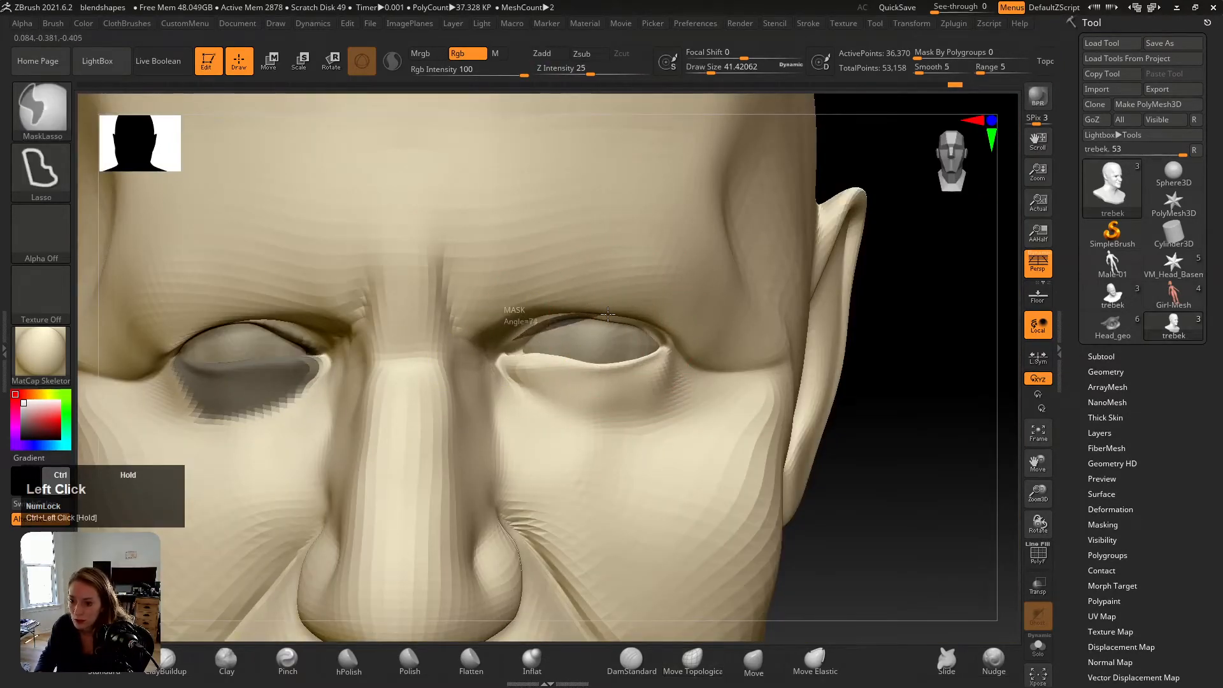
mouse_move(609, 314)
ctrl+mouse_down()
mouse_move(669, 357)
mouse_move(507, 369)
mouse_move(610, 326)
ctrl+mouse_up()
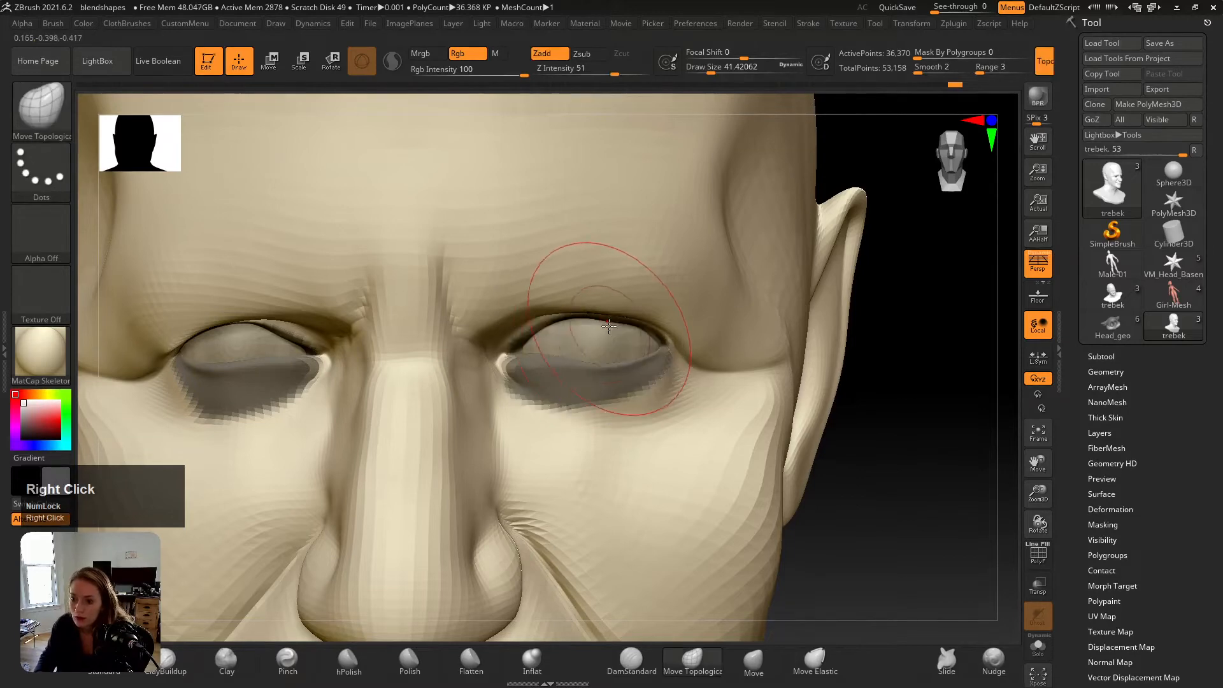
right_drag(609, 327, 605, 331)
key(v)
key(v)
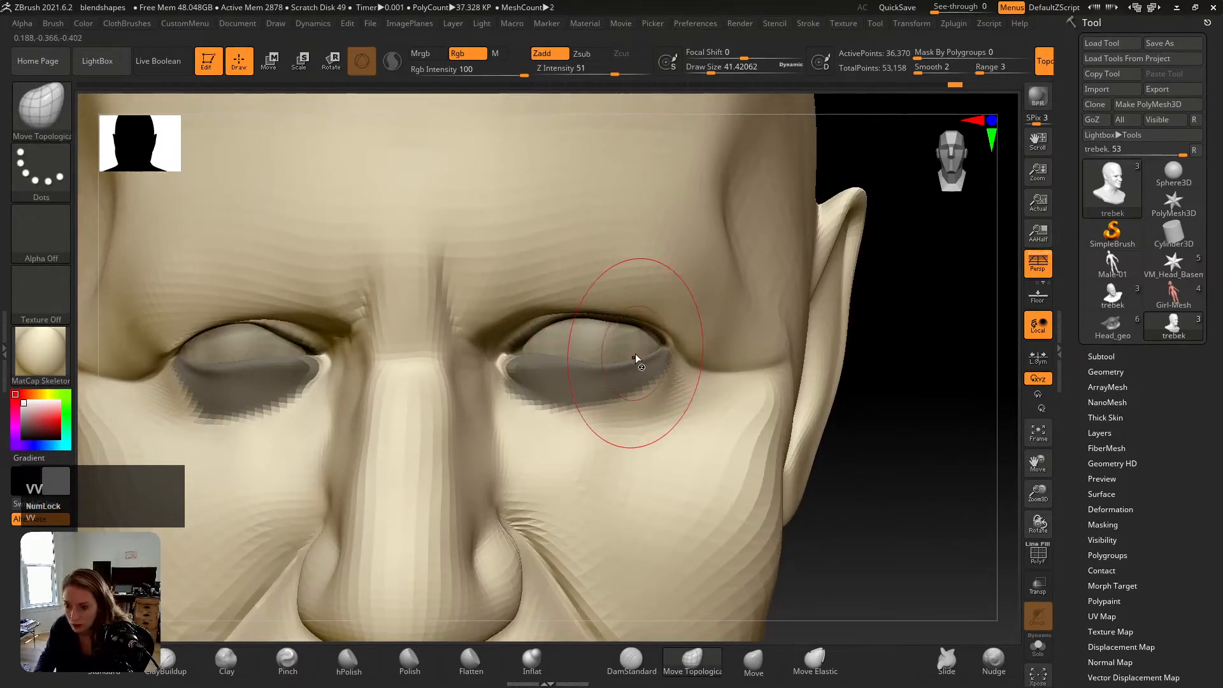
Step: Compare the eyes with the front reference photo and clear the lid masks
key(f)
key(shift+z)
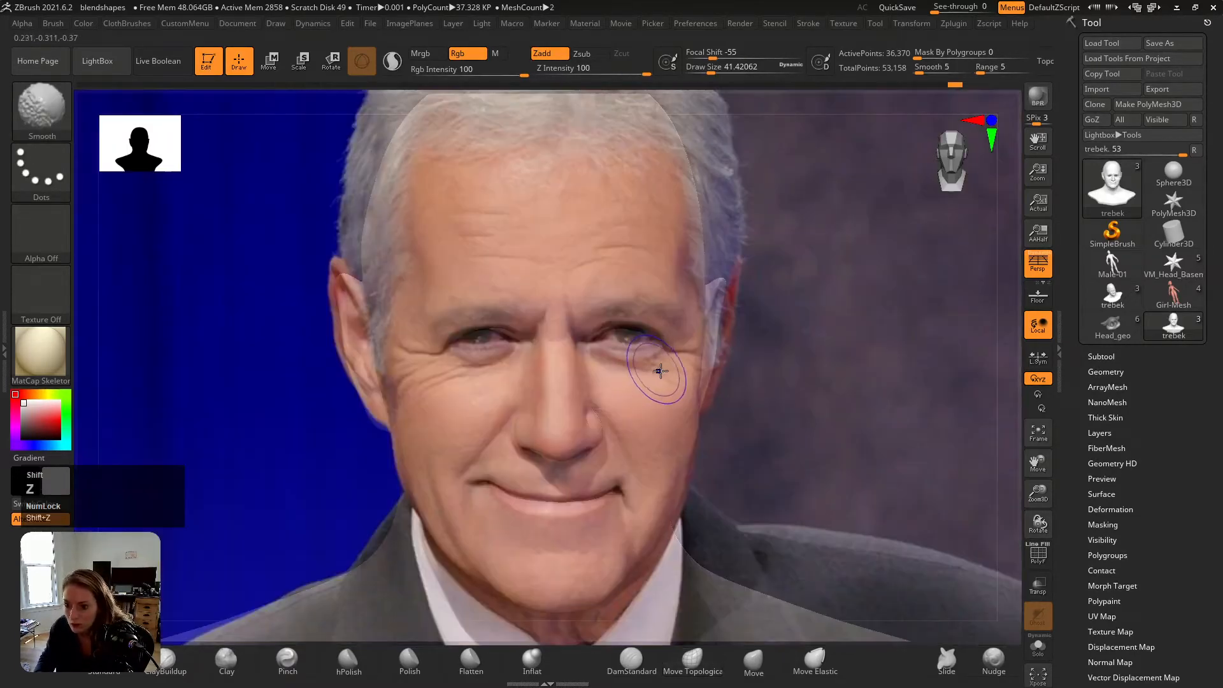
key(shift+z)
key(shift+z)
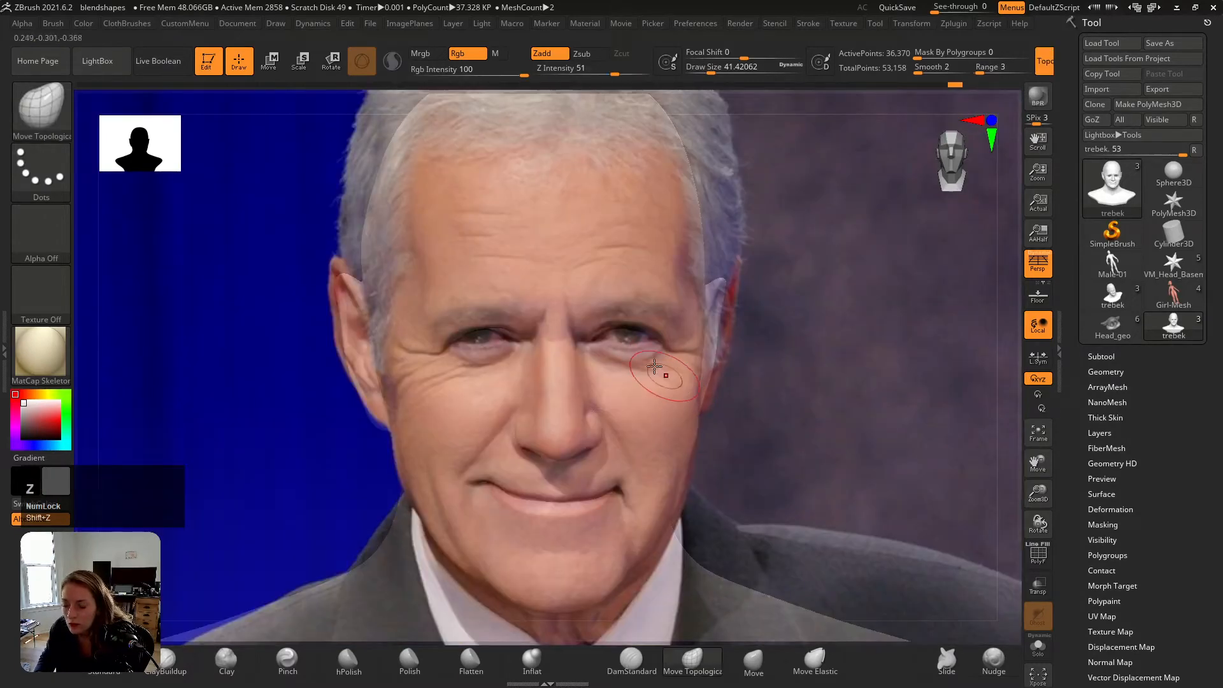
key(shift+z)
ctrl+click(784, 370)
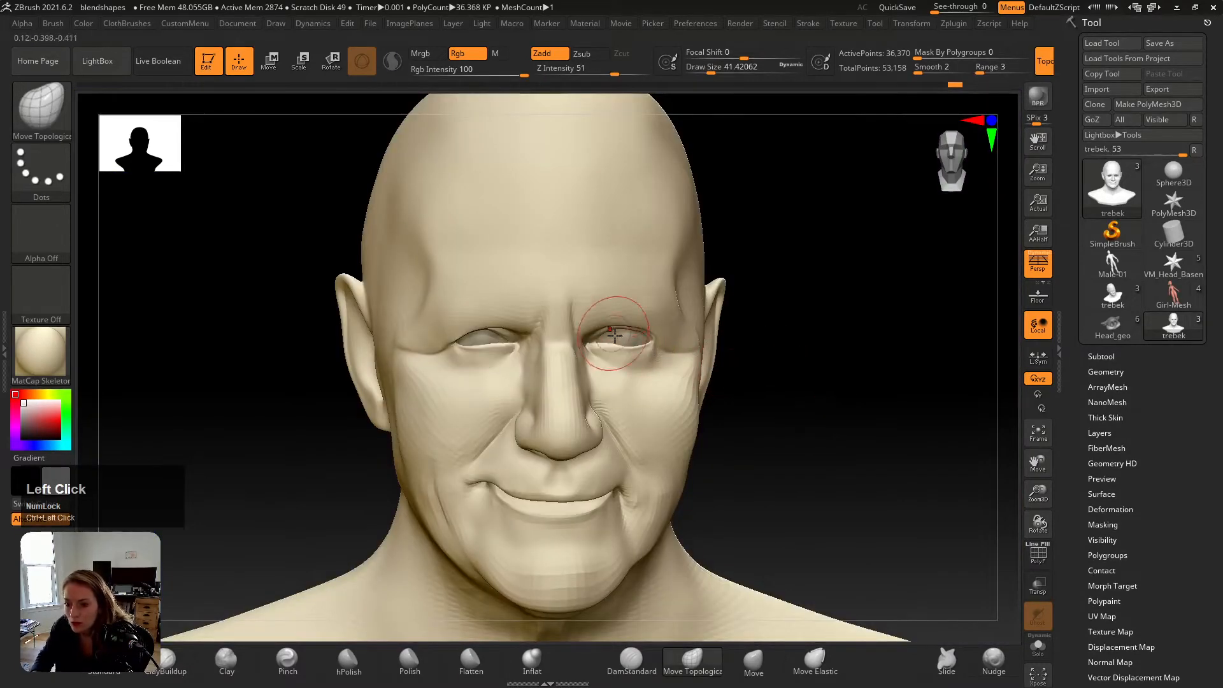
Step: Set the draw size to about 80 and adjust the left eye's upper and outer lid against the photo overlay
key(s)
drag(615, 335, 631, 337)
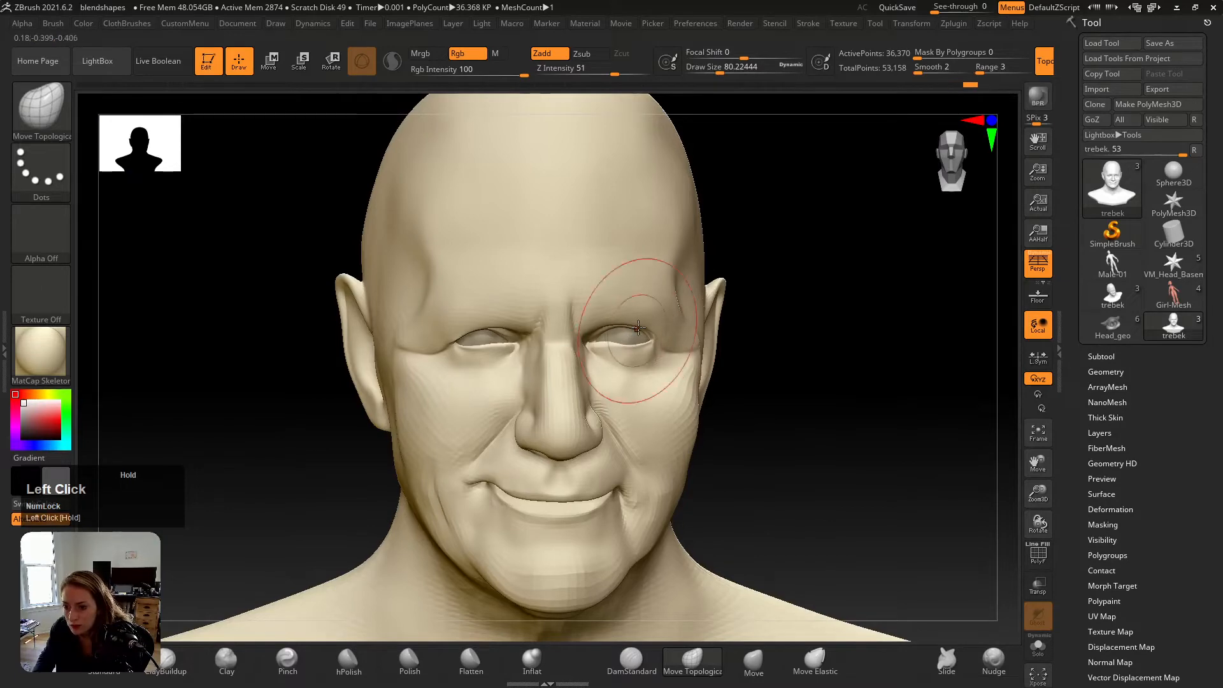
key(shift+z)
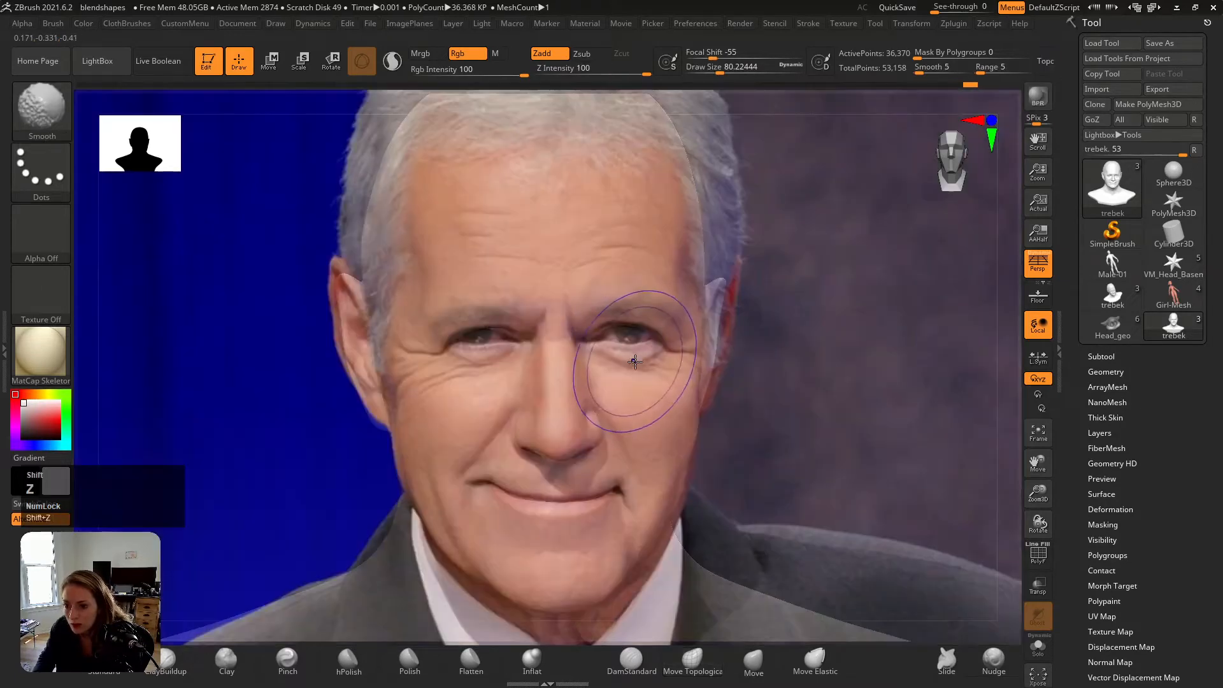
key(shift+z)
key(shift+z)
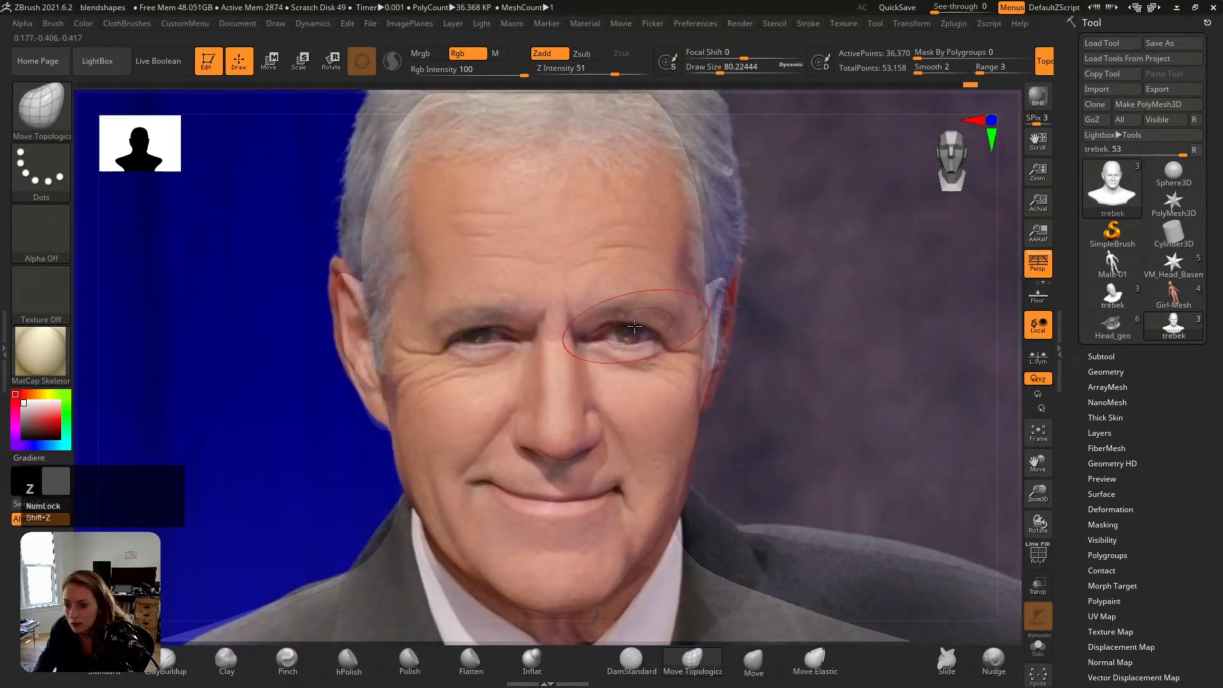
drag(633, 333, 635, 321)
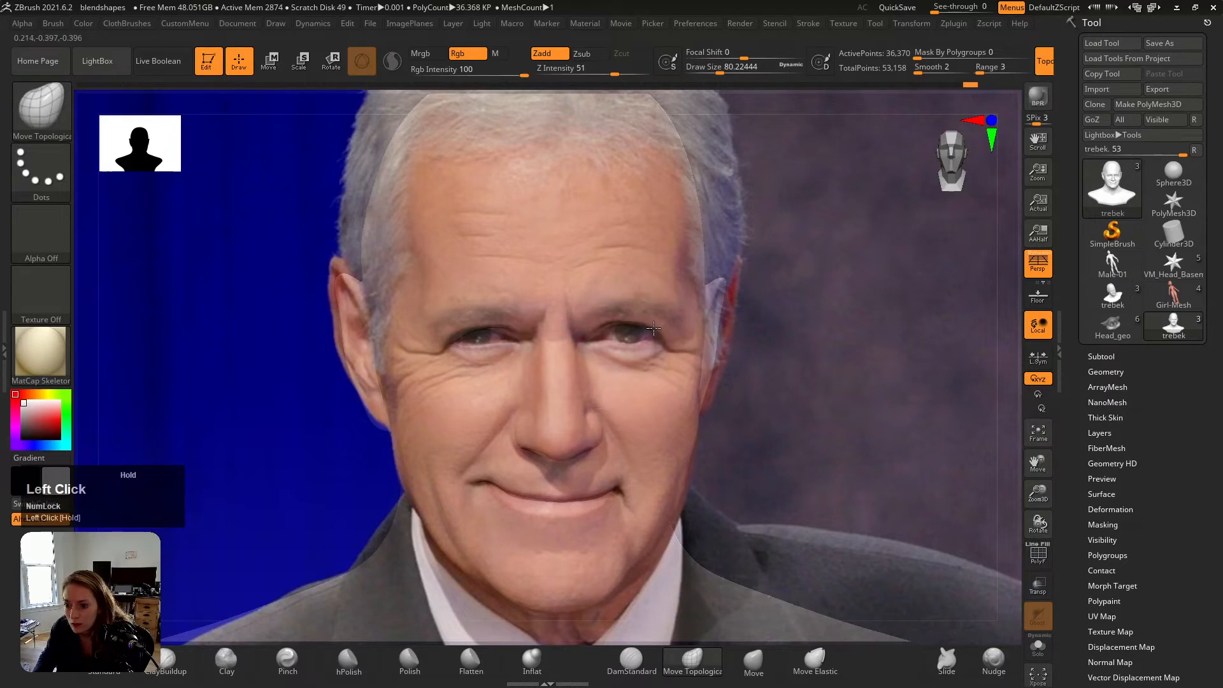
drag(645, 339, 625, 349)
Step: Examine the left eye and its outer corner by alternating between the sculpt and the front reference photo
key(shift+z)
key(shift+z)
key(shift+z)
key(shift+z)
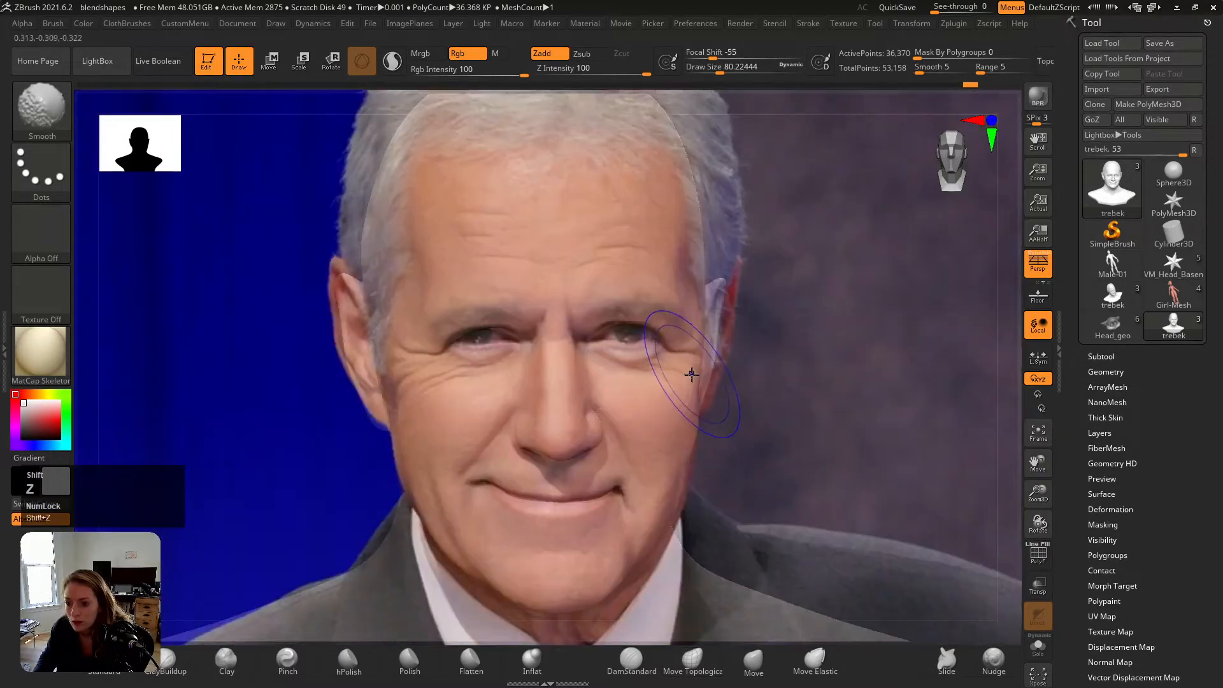
key(shift+z)
key(shift+z)
key(shift+z)
key(shift+z)
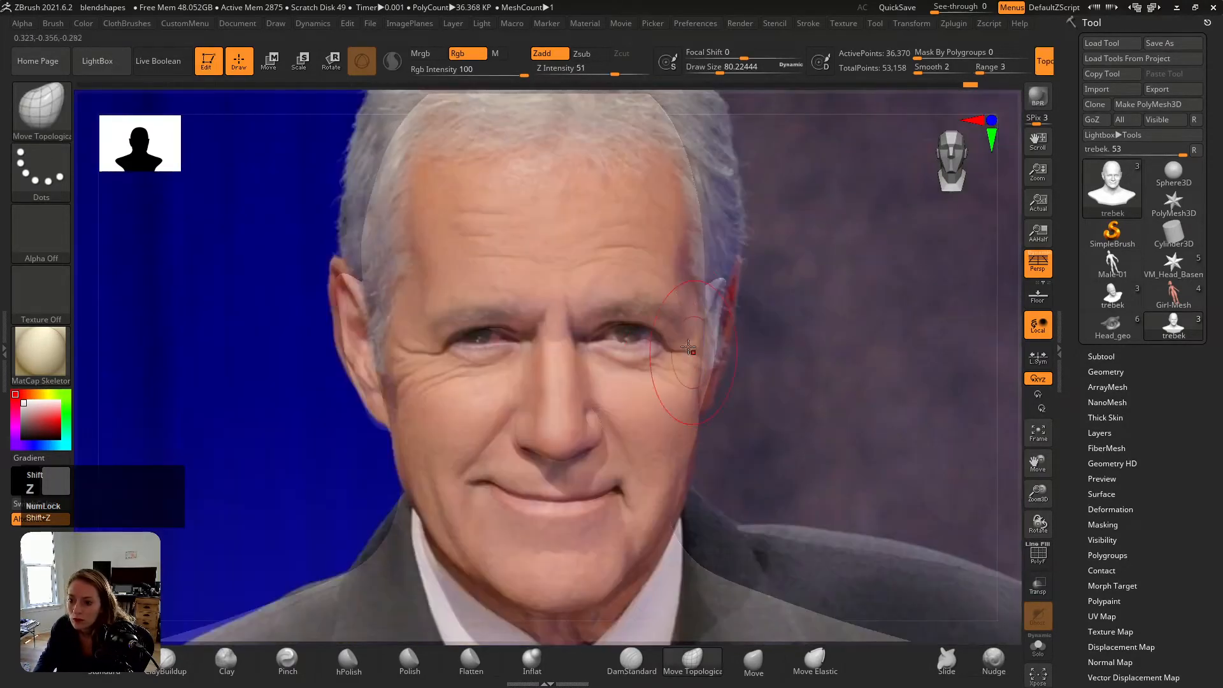
key(shift+z)
Step: Set the draw size to about 33 and reshape the outer and middle upper lid of the left eye from below
ctrl+right_drag(672, 338, 745, 440)
right_drag(625, 357, 634, 338)
key(s)
drag(634, 338, 612, 339)
key(ctrl+z)
key(s)
key(ctrl)
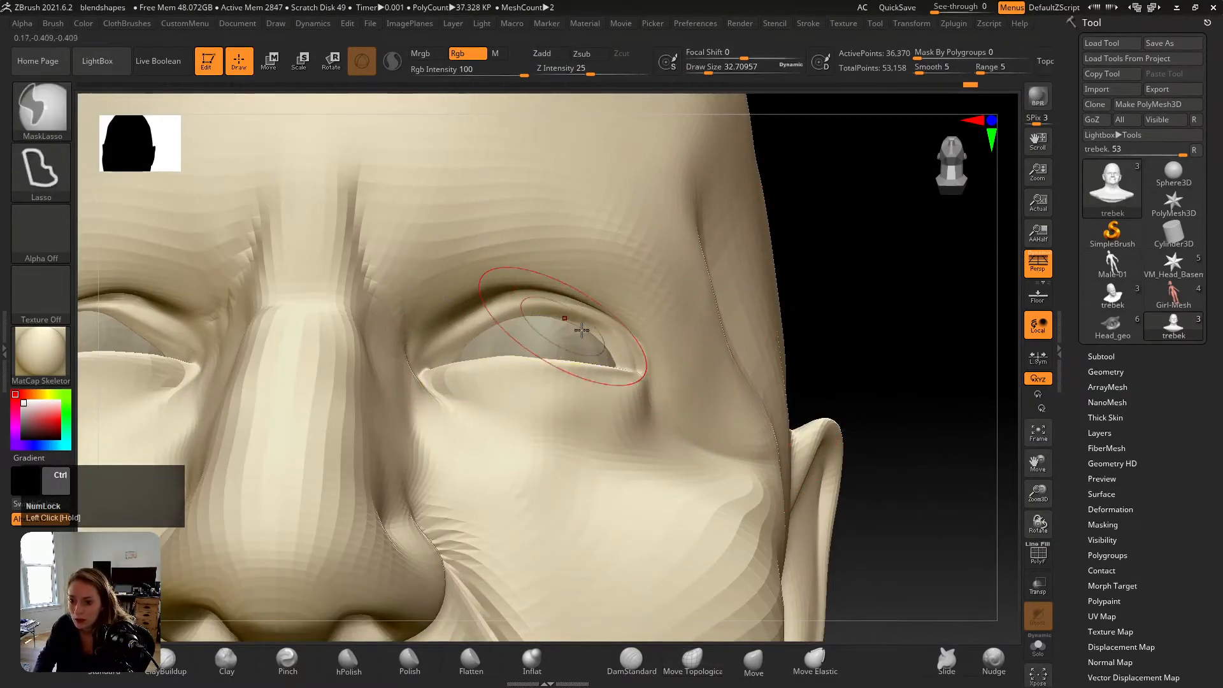
right_drag(595, 341, 609, 342)
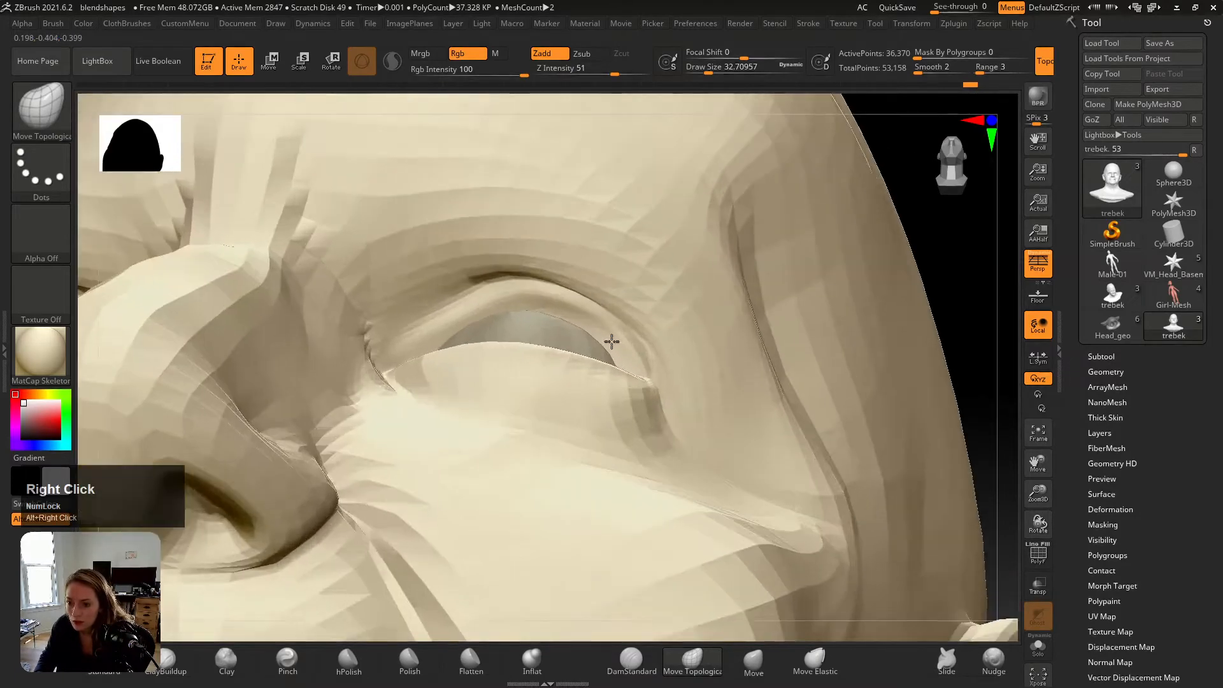
drag(609, 341, 603, 327)
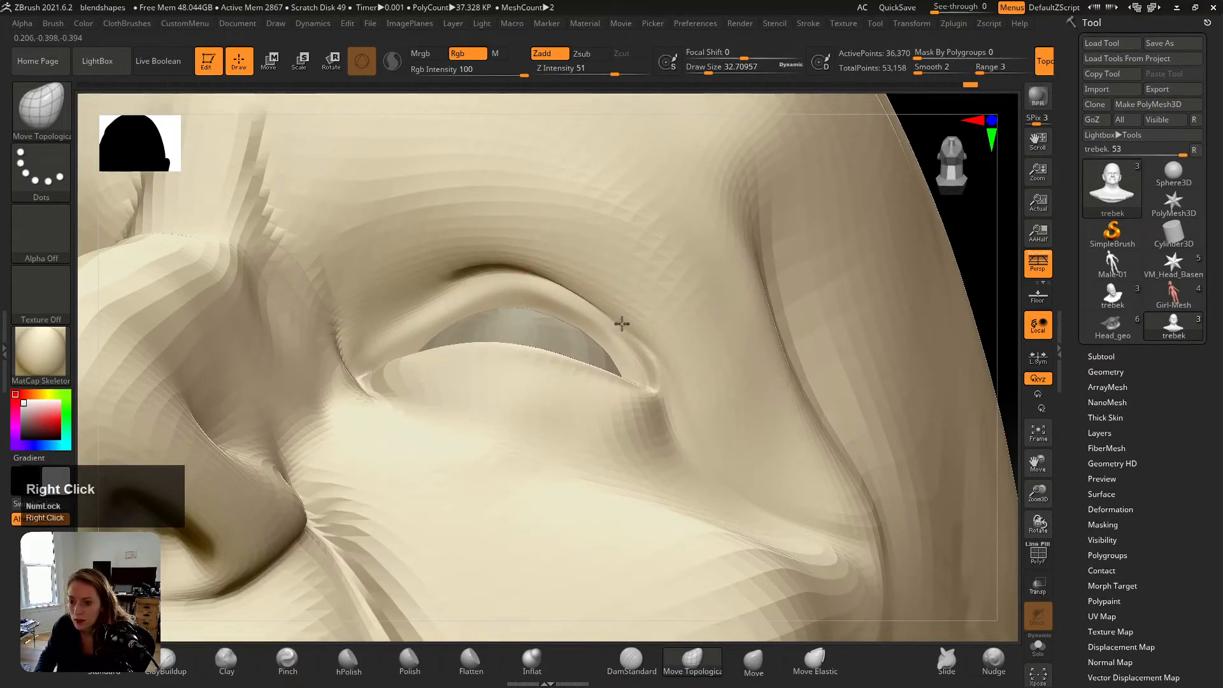
right_drag(622, 324, 618, 334)
mouse_move(596, 320)
mouse_down()
mouse_move(505, 290)
mouse_move(536, 302)
mouse_up()
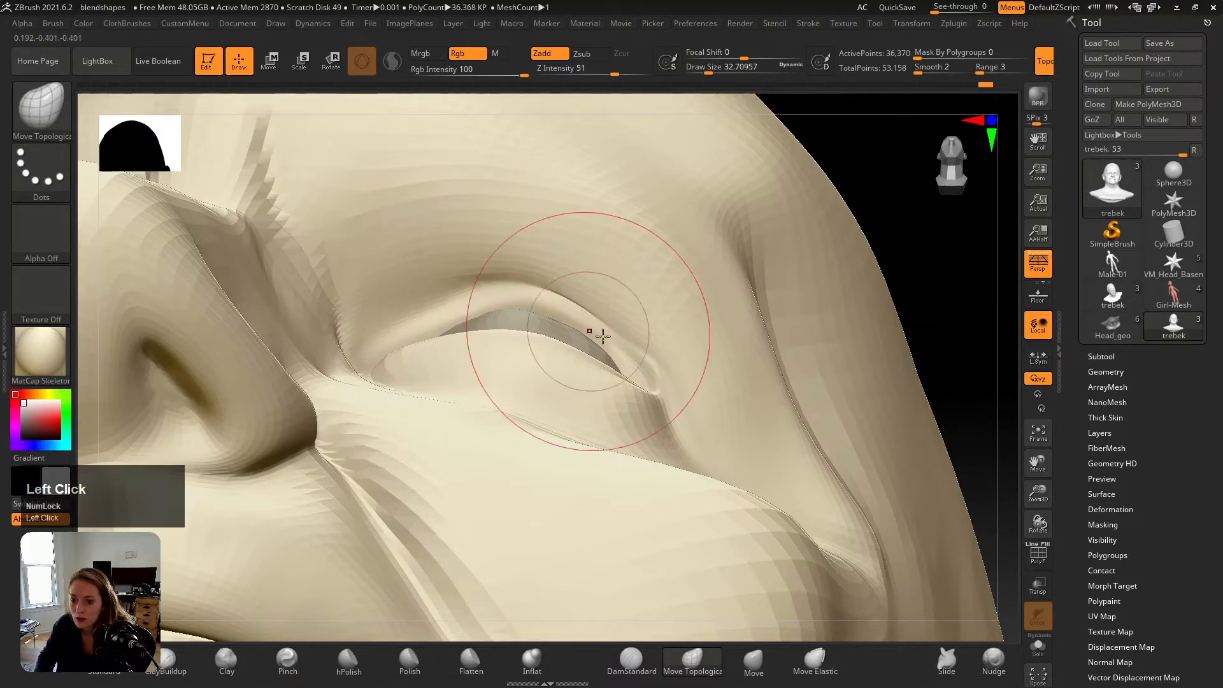
Step: Nudge the outer corner of the left eye slightly inward and down, checking the lids from below
right_drag(592, 330, 632, 351)
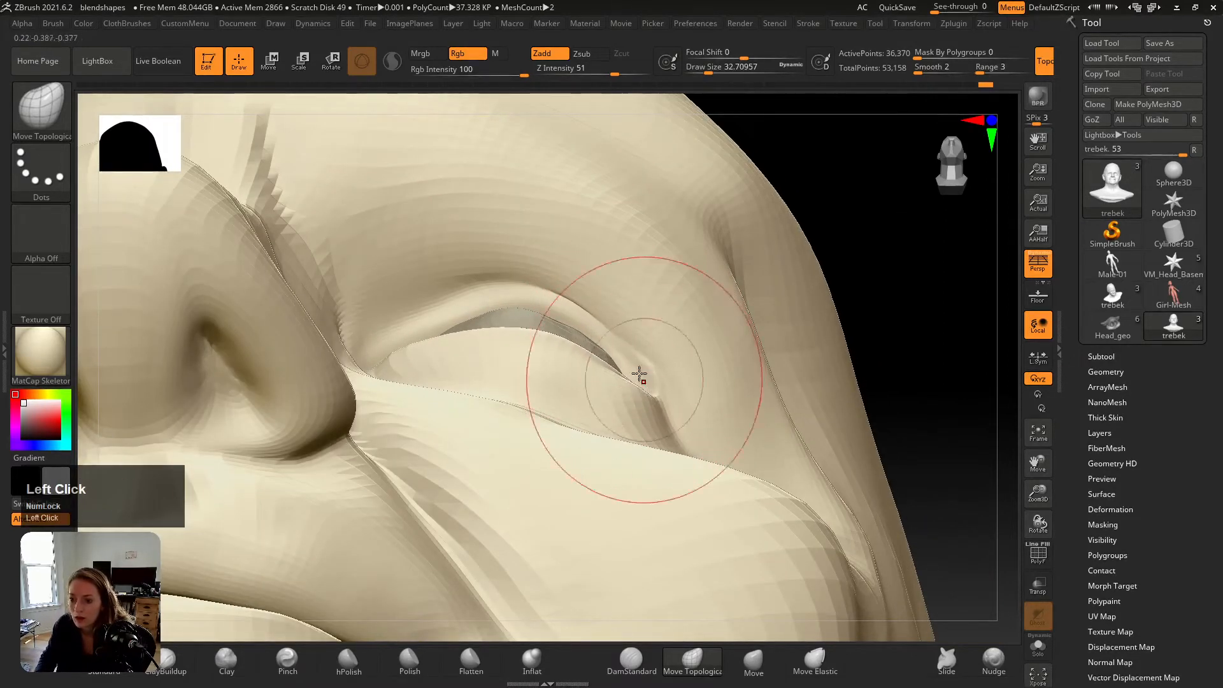
mouse_move(562, 376)
right_down()
mouse_move(546, 369)
mouse_move(576, 295)
mouse_move(543, 344)
mouse_move(503, 356)
right_up()
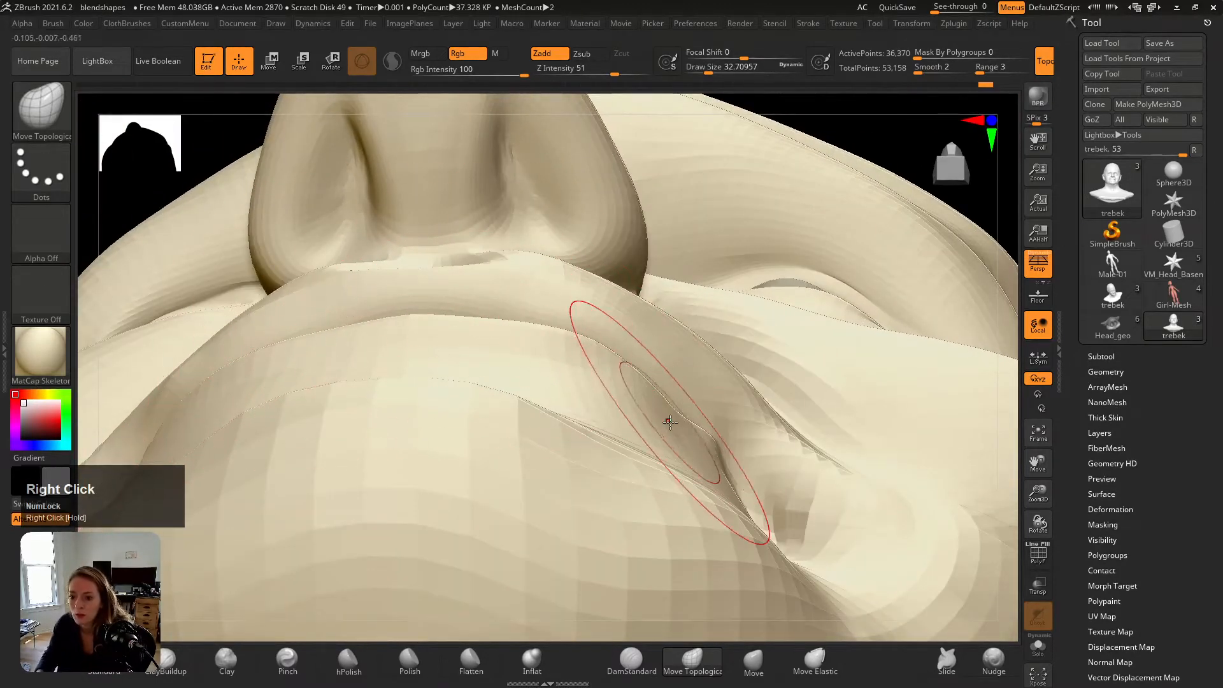
right_drag(684, 279, 704, 301)
drag(747, 336, 744, 339)
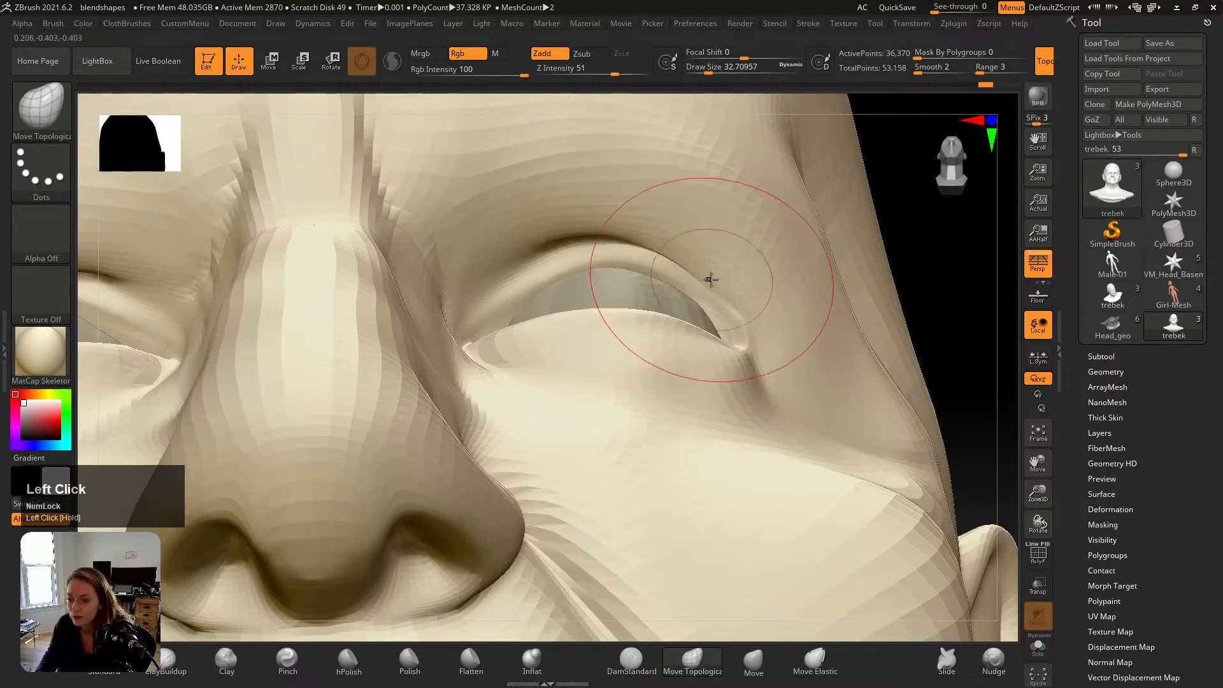
Step: Lasso-mask the left eye's lid rims, corners and lower lid area and compare the eye with the photo
mouse_move(683, 277)
alt+right_down()
mouse_move(655, 296)
mouse_move(486, 320)
alt+right_up()
ctrl+drag(455, 324, 501, 295)
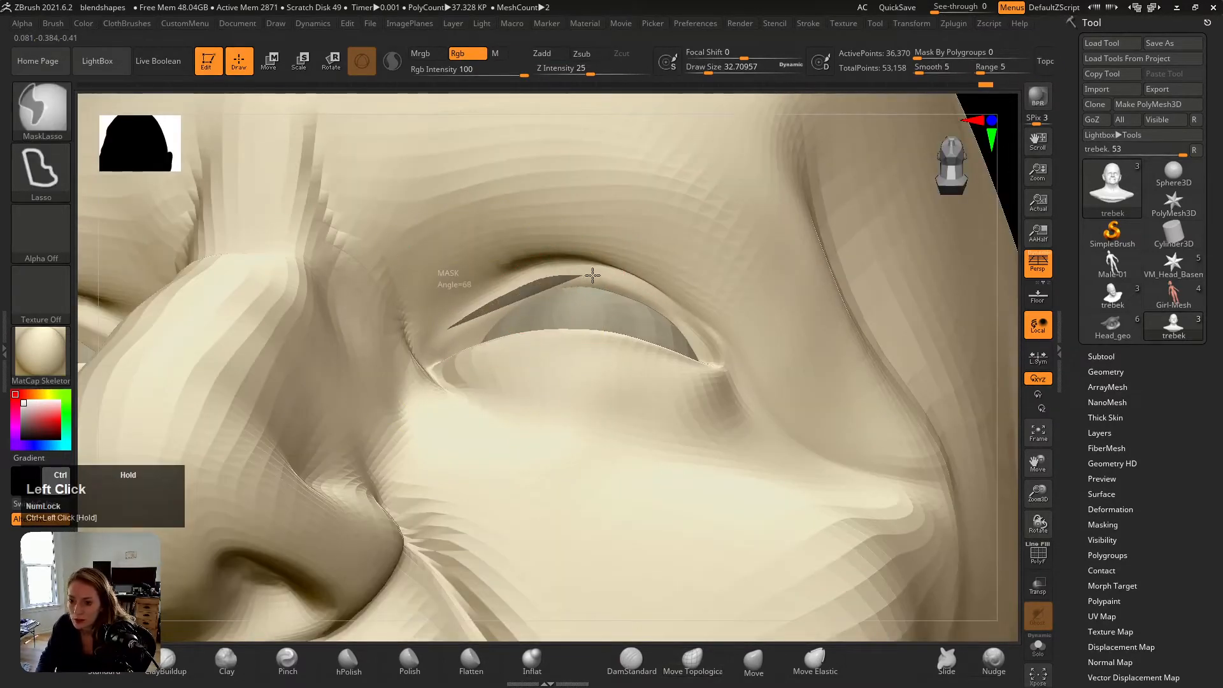
mouse_move(686, 300)
ctrl+mouse_down()
mouse_move(743, 368)
mouse_move(429, 415)
mouse_move(440, 318)
ctrl+mouse_up()
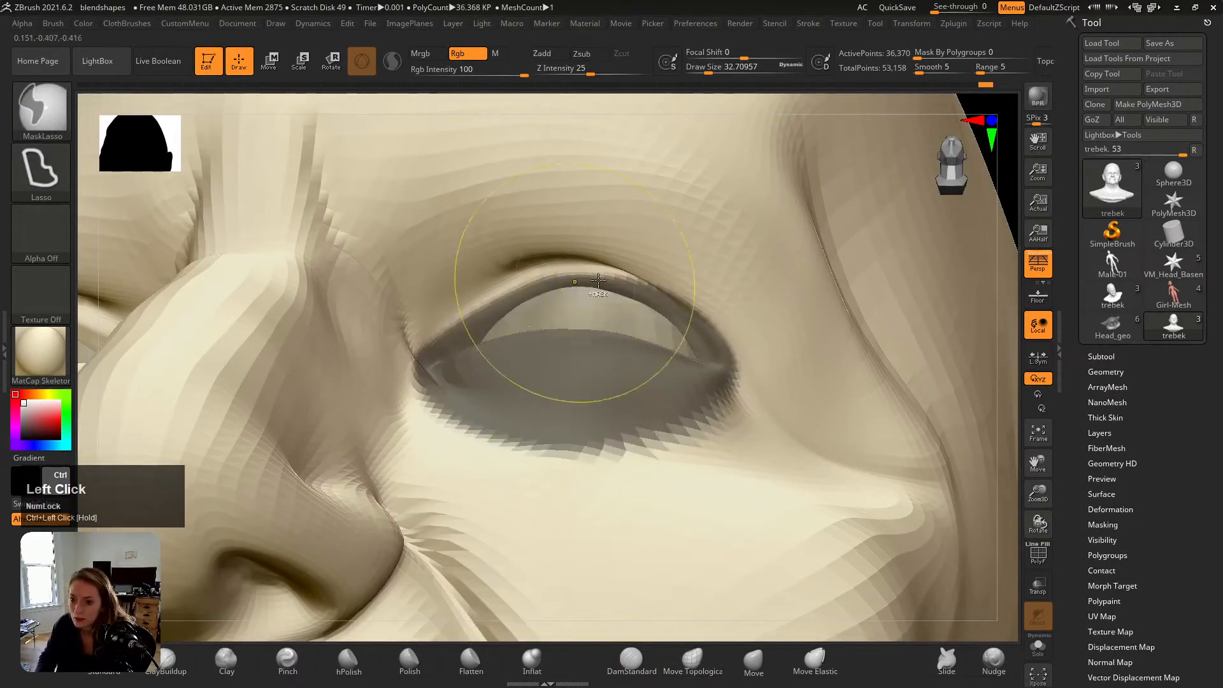
ctrl+drag(563, 270, 681, 309)
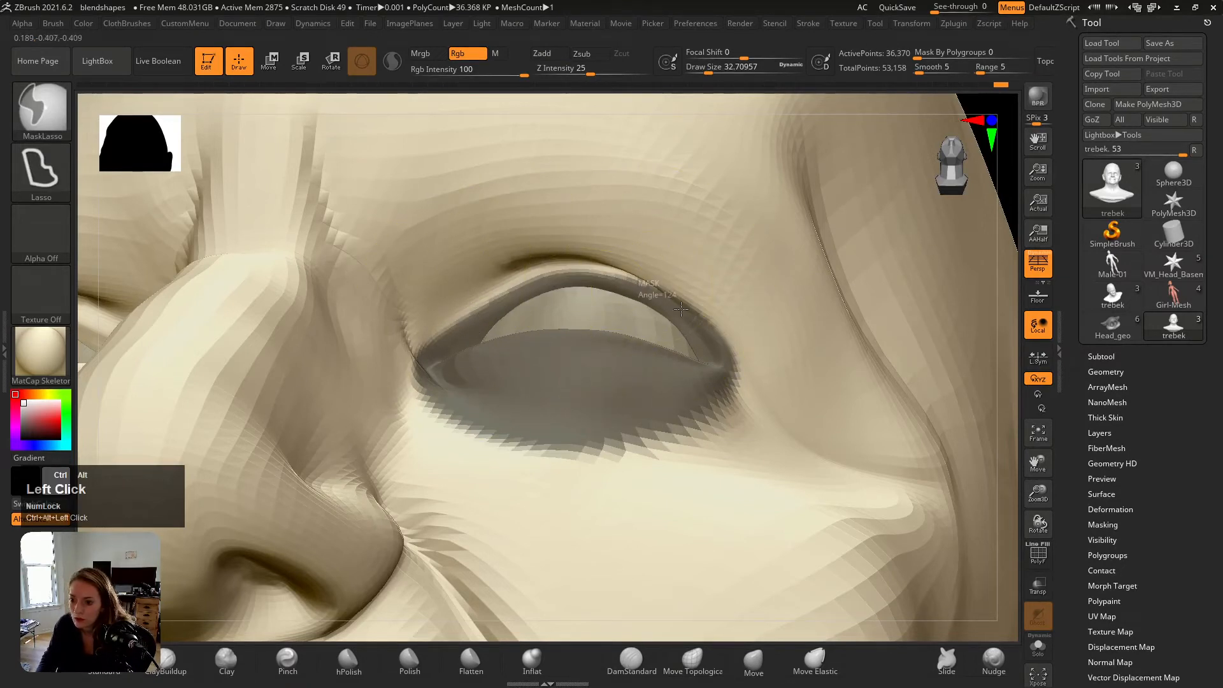
ctrl+alt+drag(737, 379, 720, 283)
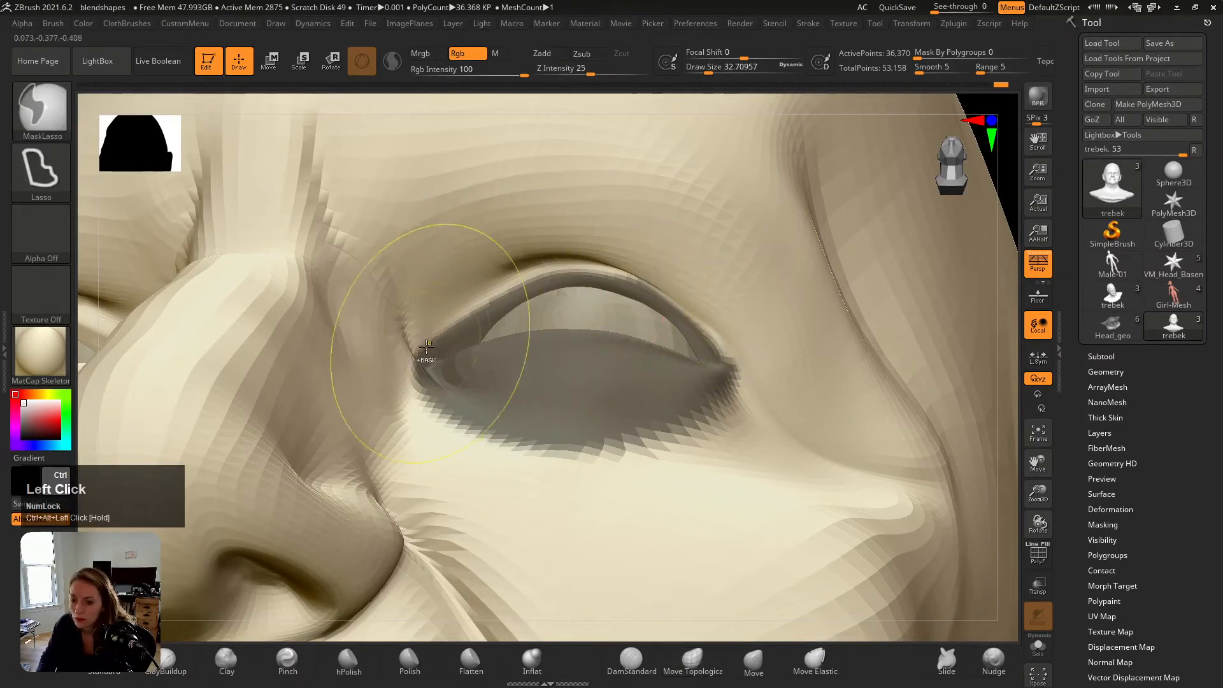
mouse_move(419, 357)
ctrl+mouse_down()
mouse_move(480, 290)
mouse_move(577, 267)
mouse_move(621, 275)
mouse_move(665, 336)
ctrl+mouse_up()
mouse_move(665, 336)
right_down()
mouse_move(629, 336)
mouse_move(592, 300)
mouse_move(623, 320)
right_up()
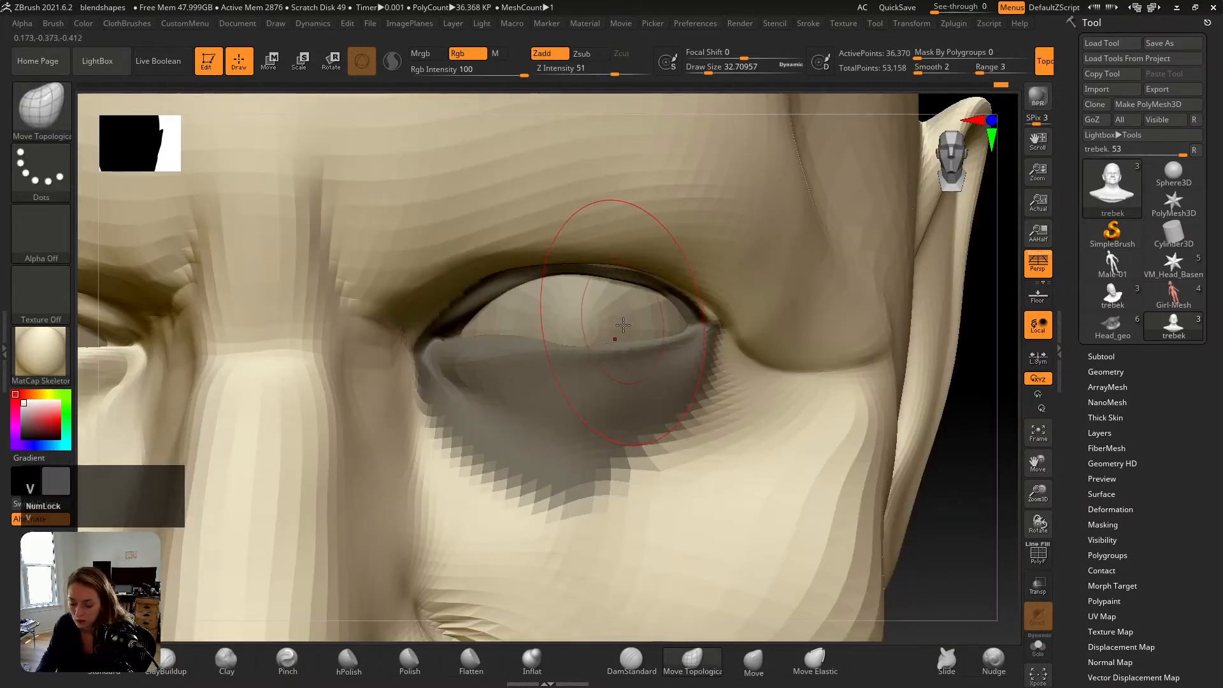
key(v)
key(shift+z)
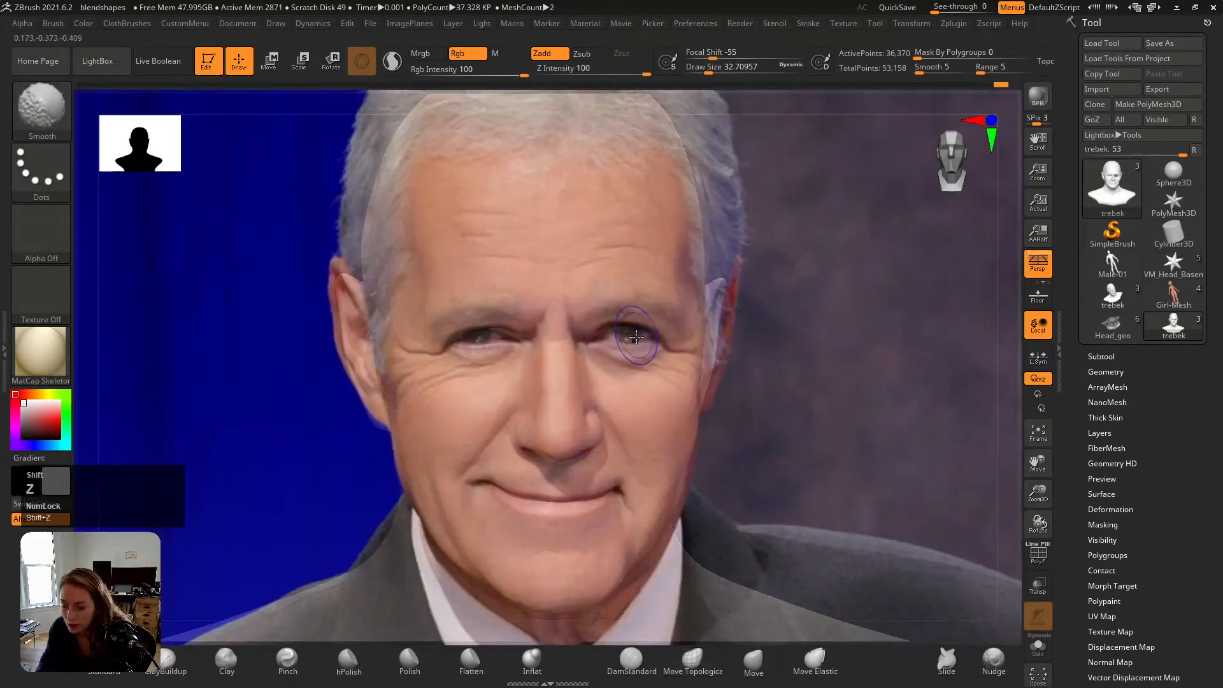
key(shift+z)
Step: Puff up the fold above the left eye's upper lid with the Inflat brush, from inner to outer corner
alt+right_drag(650, 366, 671, 451)
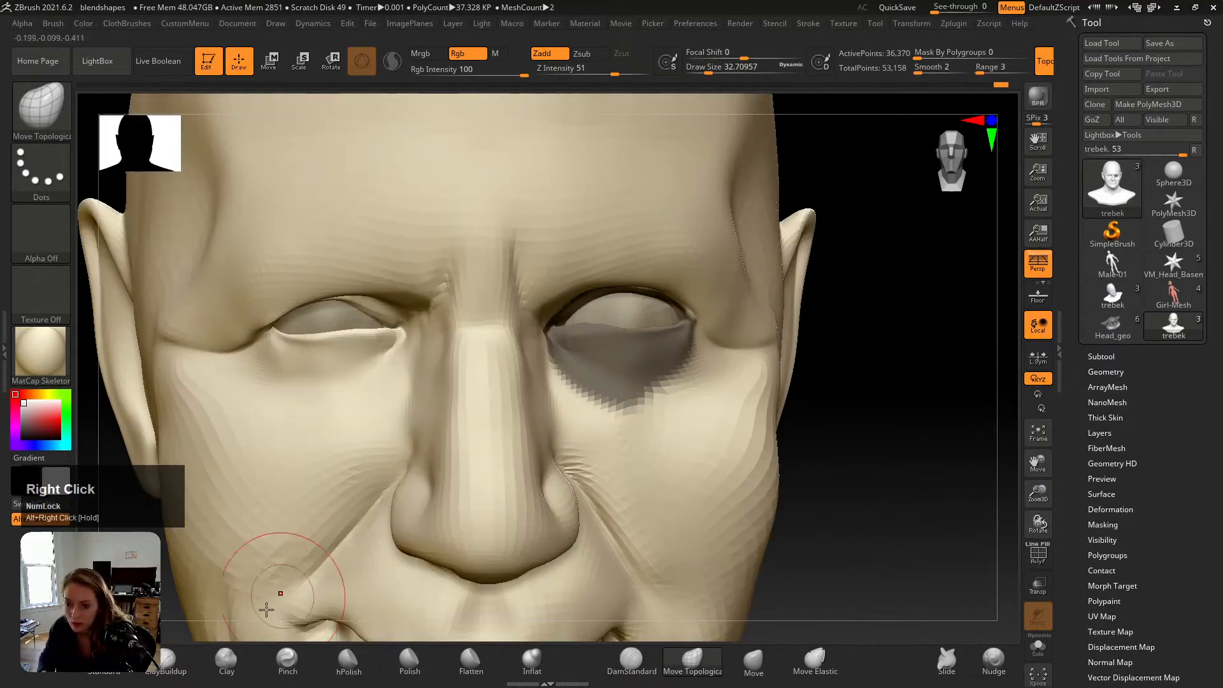
click(517, 665)
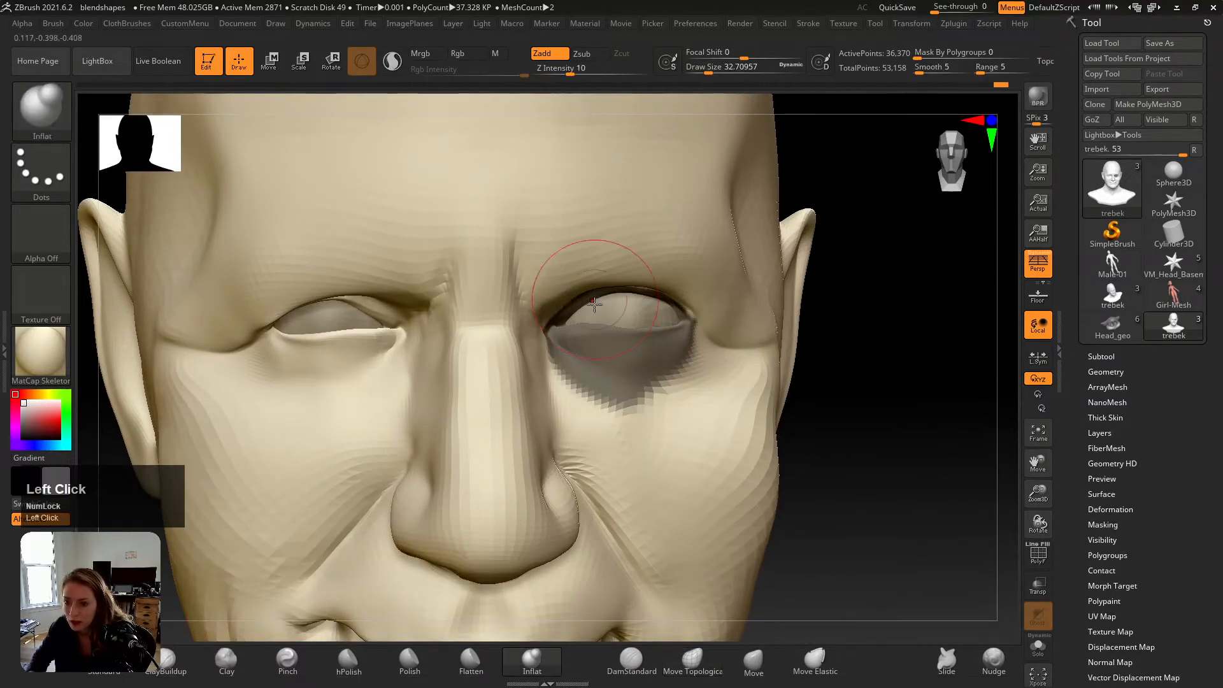
right_drag(591, 273, 599, 265)
mouse_move(599, 268)
mouse_down()
mouse_move(673, 292)
mouse_move(698, 320)
mouse_up()
drag(624, 280, 577, 287)
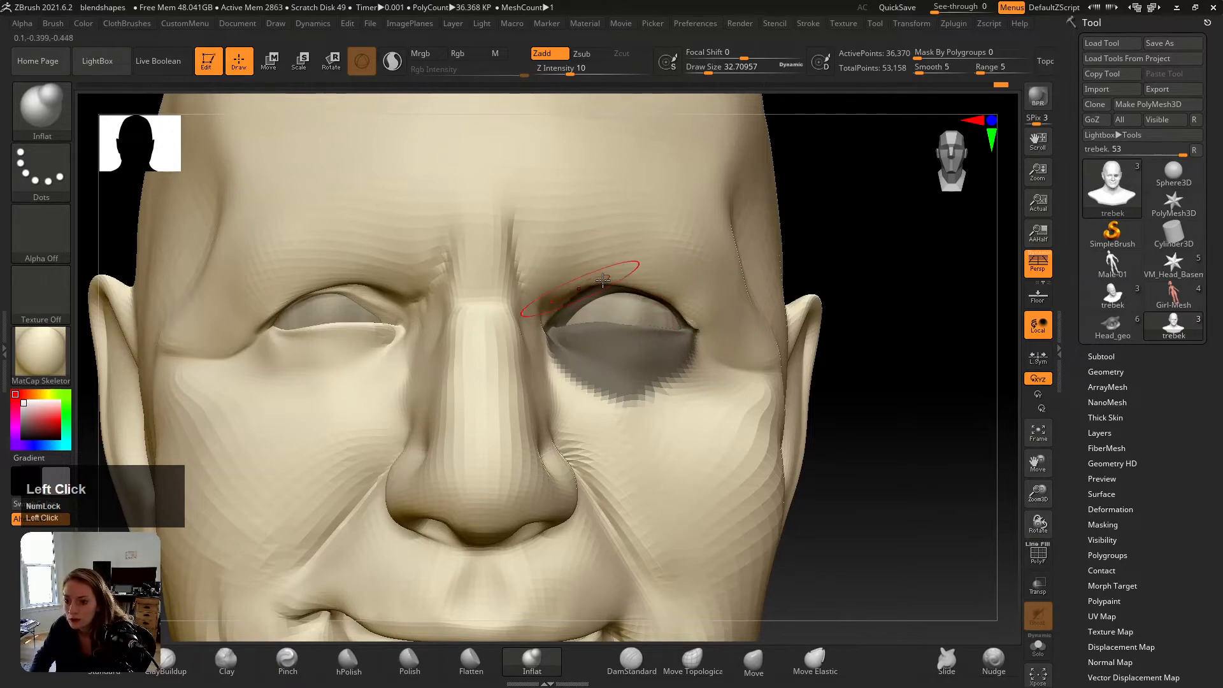
right_drag(685, 262, 644, 272)
click(669, 299)
Step: Return to the Move Topological brush and check the inflated lid fold against the front reference photo
key(v)
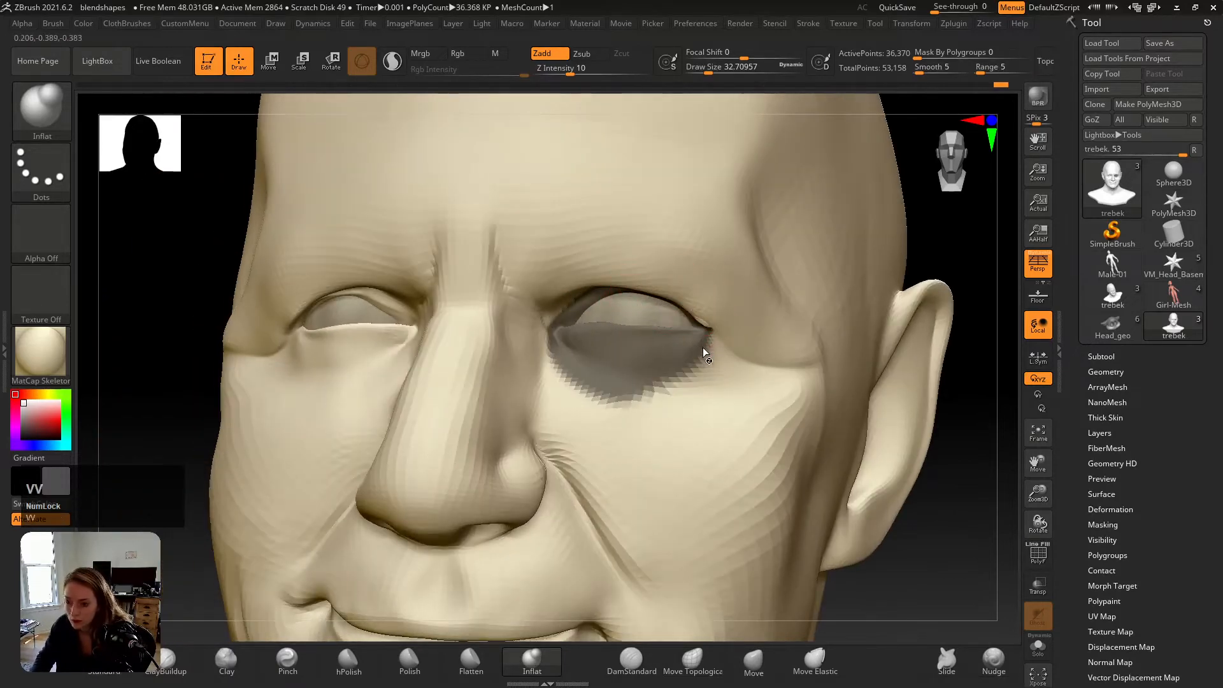
key(shift+z)
key(shift+z)
key(shift+z)
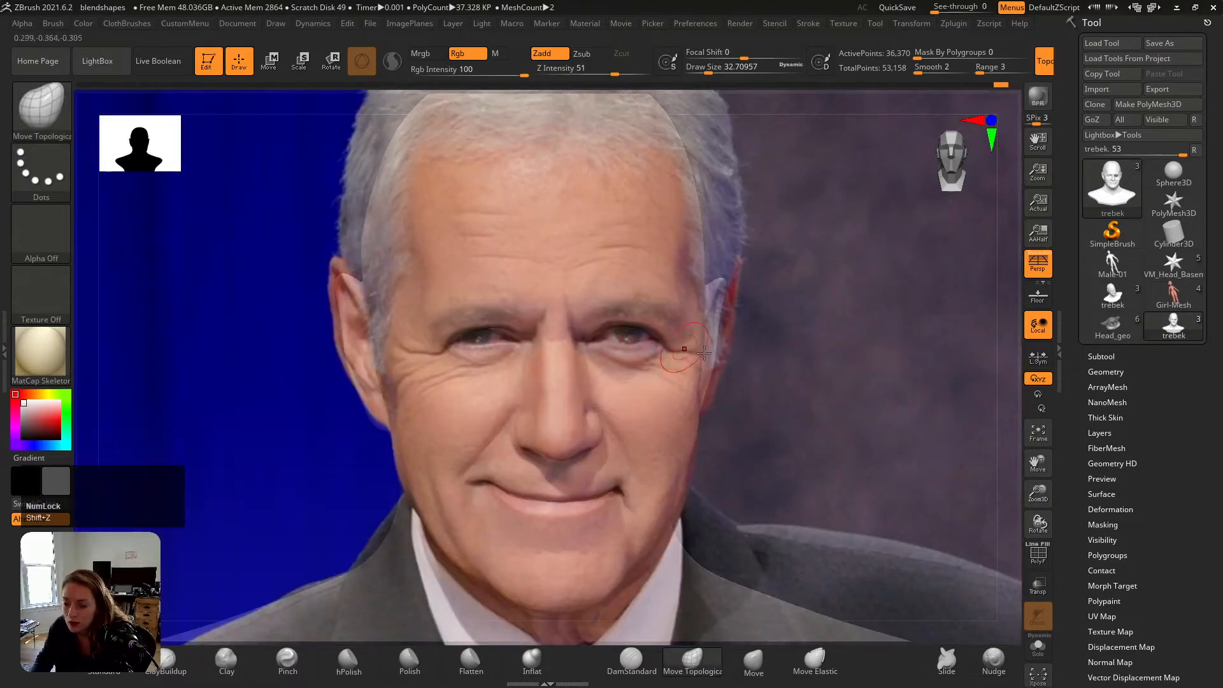
mouse_move(644, 329)
alt+right_down()
mouse_move(656, 381)
mouse_move(659, 354)
mouse_move(642, 440)
alt+right_up()
key(shift+z)
Step: Set the draw size to about 46 and clear the mask around the left eye
key(s)
drag(609, 326, 613, 326)
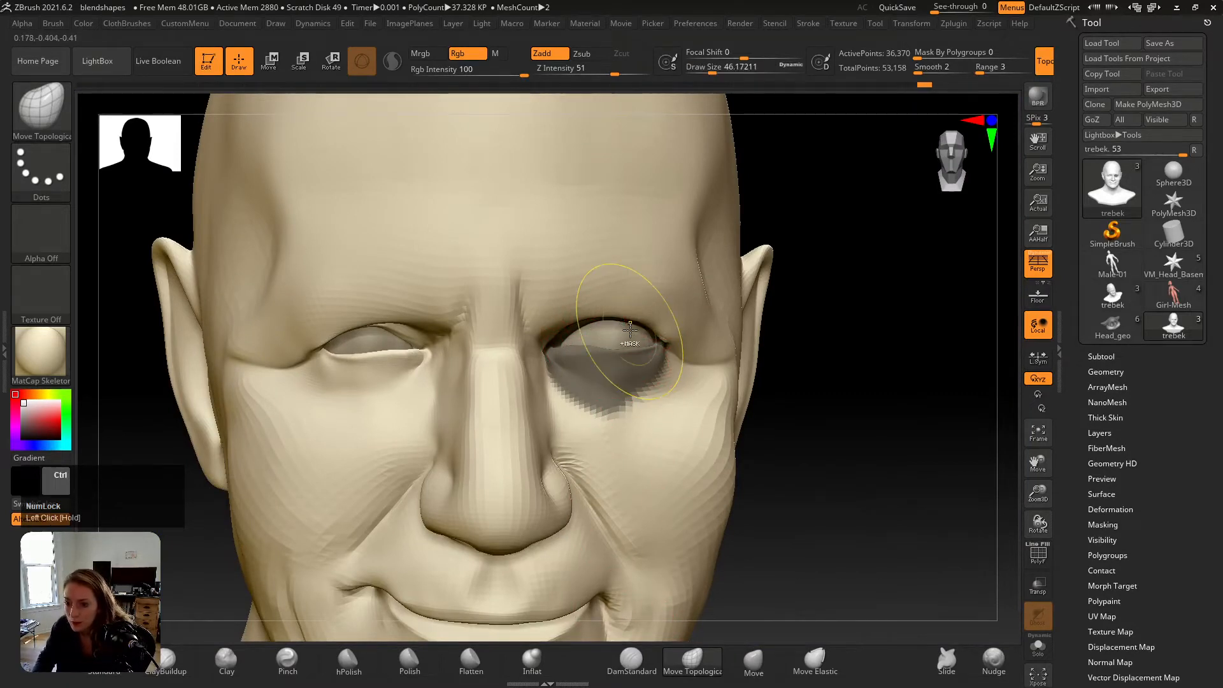
ctrl+click(778, 341)
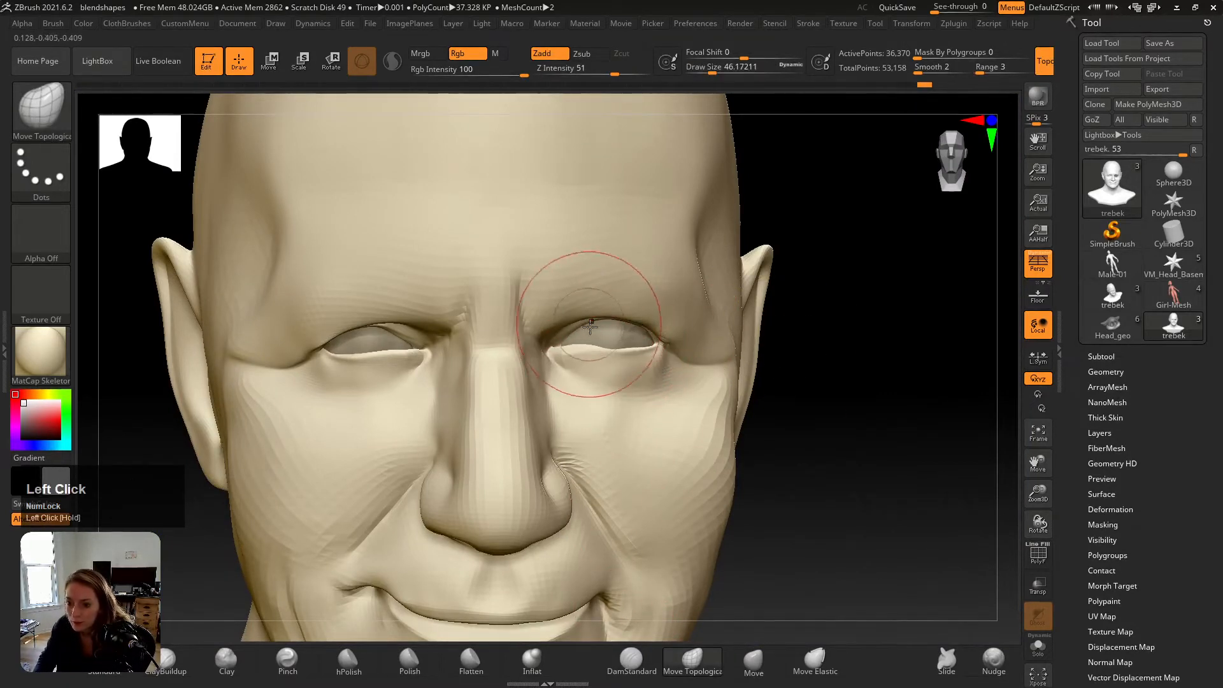
Step: Switch to the eyeball subtool and back to the trebek head, and try to nudge the left upper lid
alt+click(599, 354)
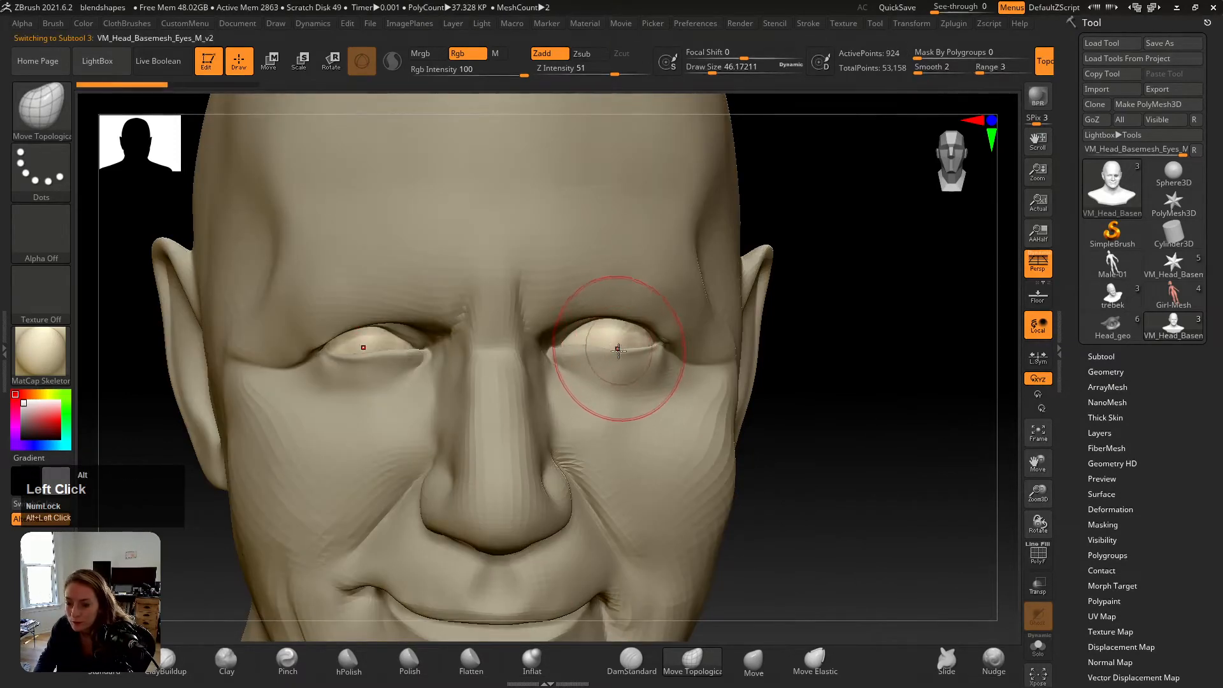
alt+click(615, 353)
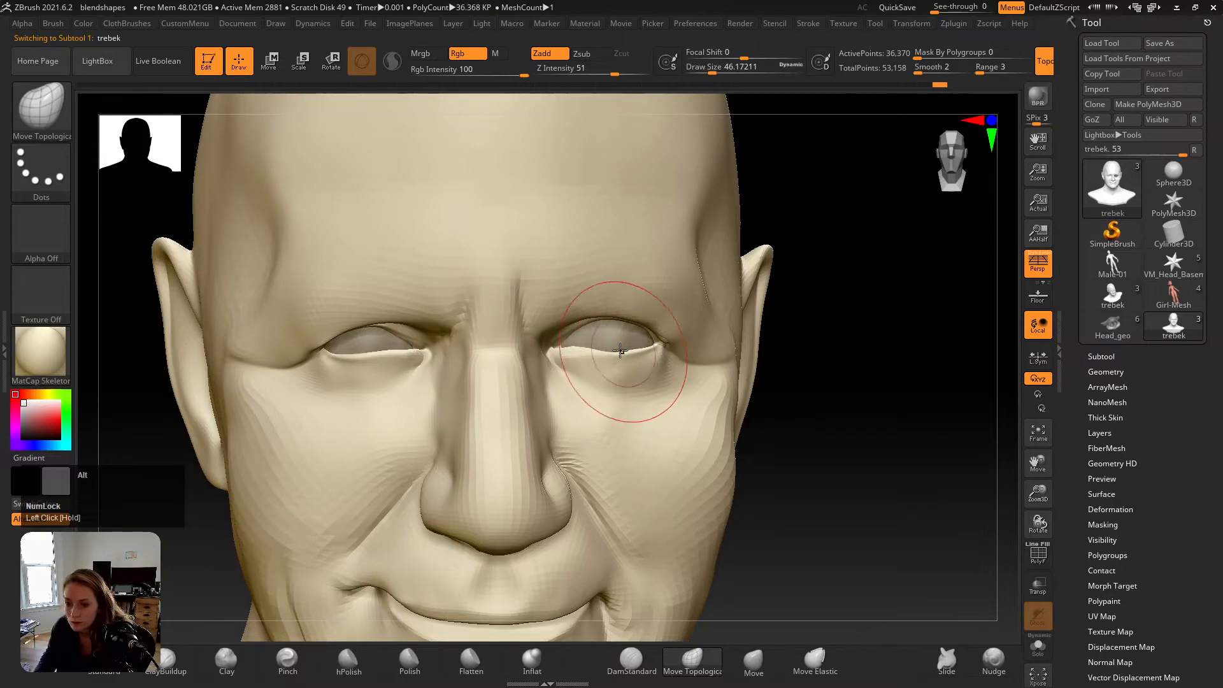
right_drag(621, 350, 597, 349)
right_drag(598, 351, 602, 323)
drag(604, 316, 604, 319)
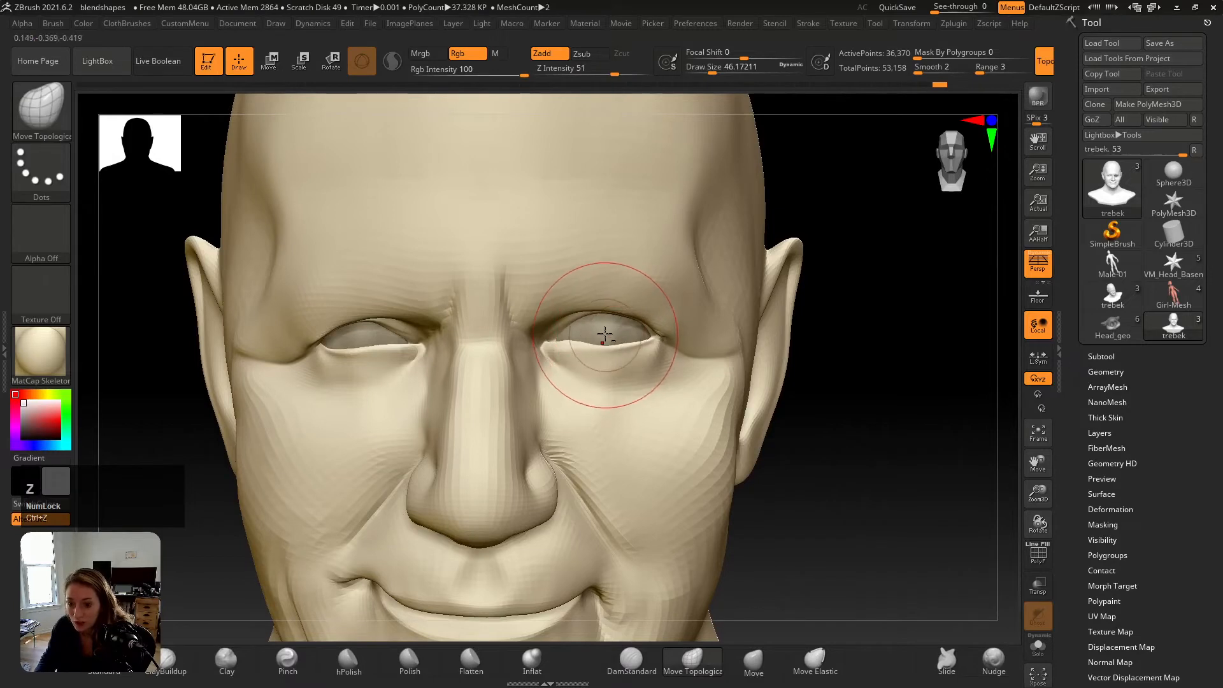
Step: Switch to the eyeball subtool and check the masked irises against the front reference photo
alt+click(611, 325)
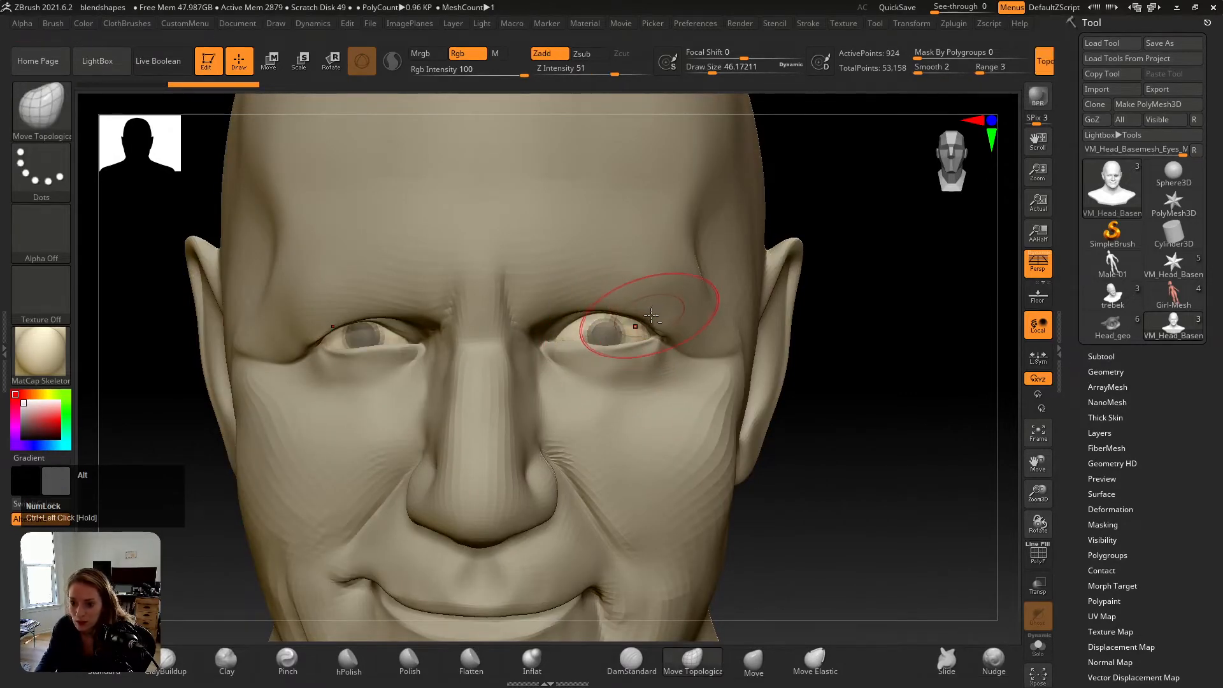
mouse_move(649, 319)
alt+right_down()
mouse_move(714, 321)
mouse_move(605, 344)
alt+right_up()
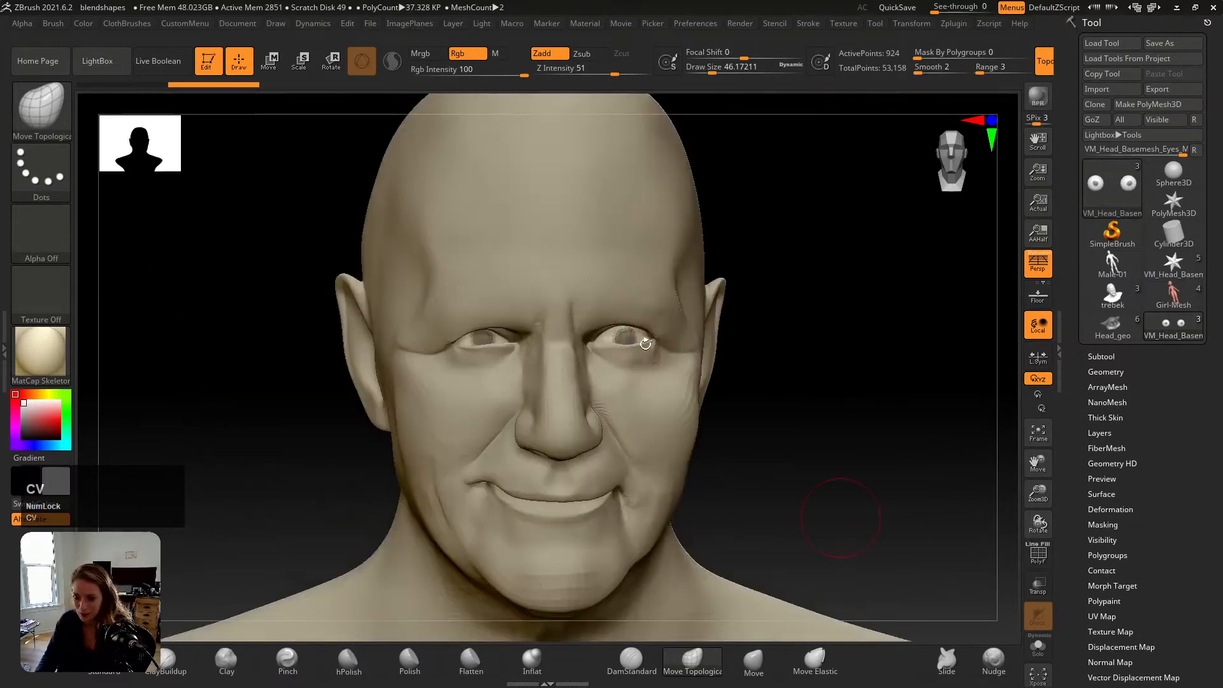
key(shift+z)
key(shift+z)
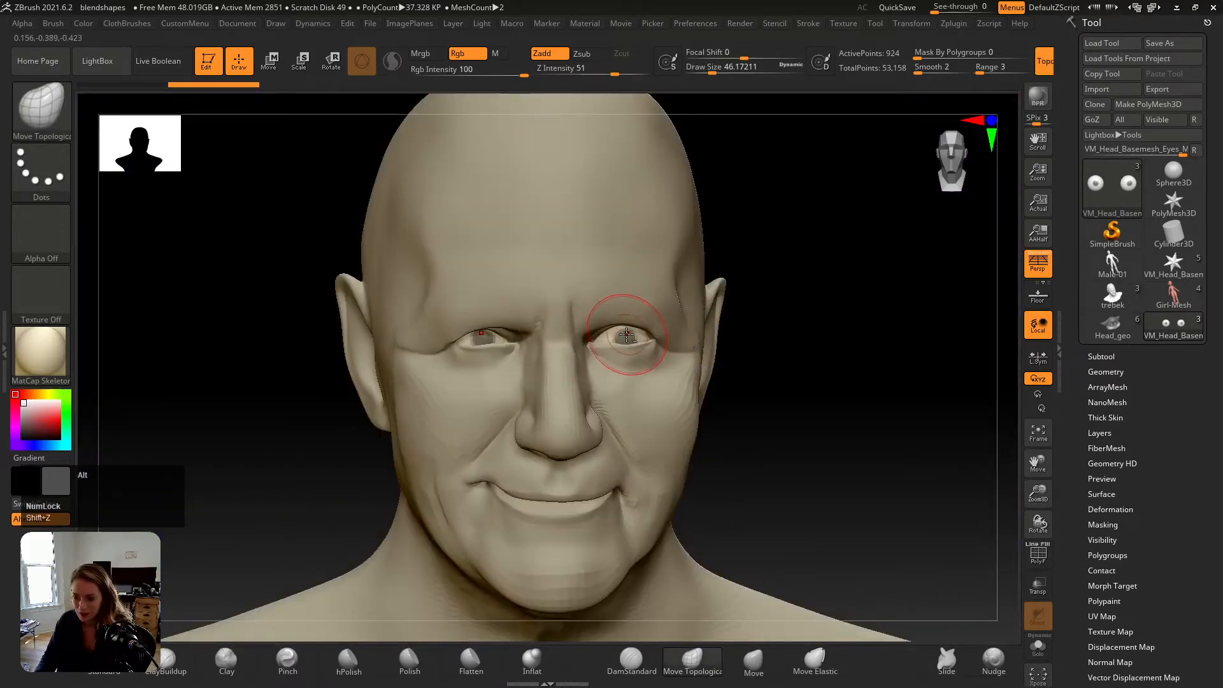
Step: Clear the existing iris mask on the eyeballs and mask both irises again
alt+right_drag(631, 333, 636, 347)
ctrl+drag(612, 346, 596, 351)
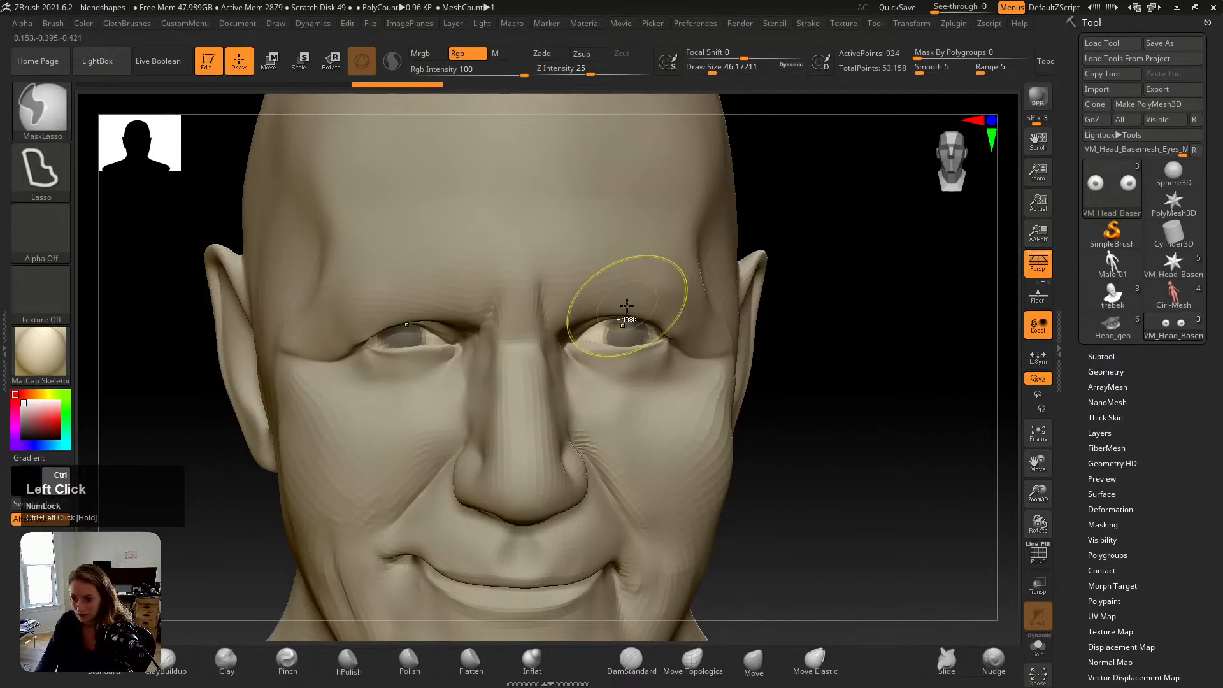
ctrl+drag(792, 278, 898, 378)
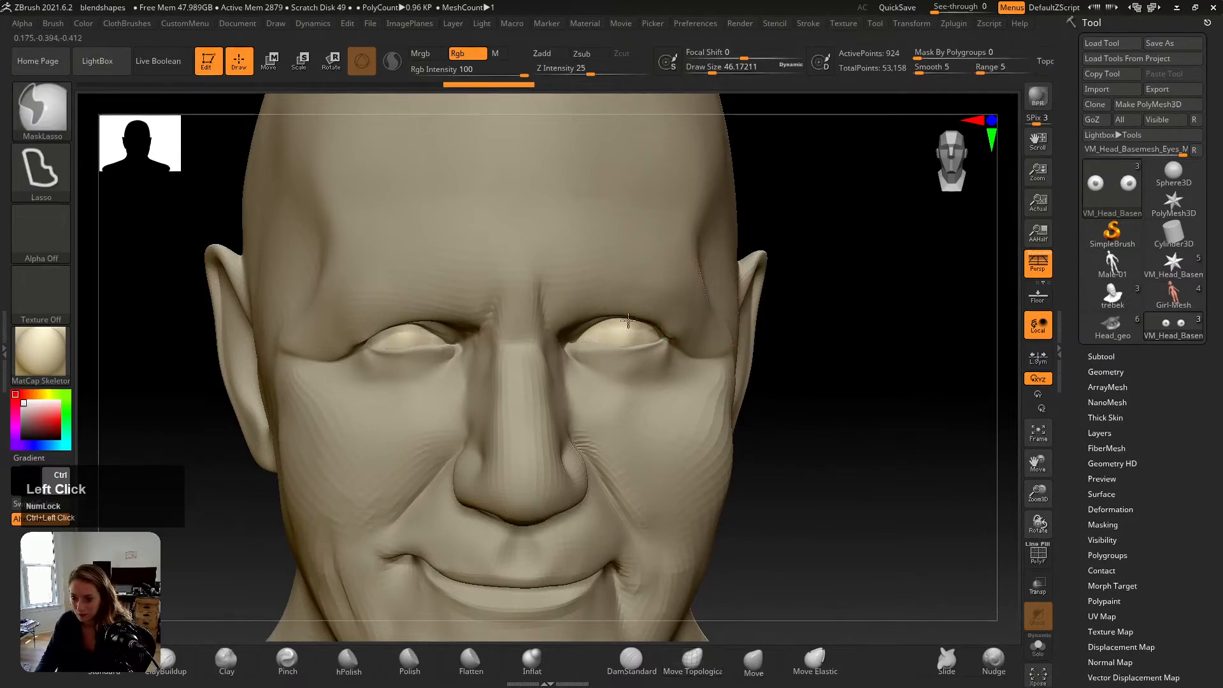
ctrl+drag(638, 325, 639, 327)
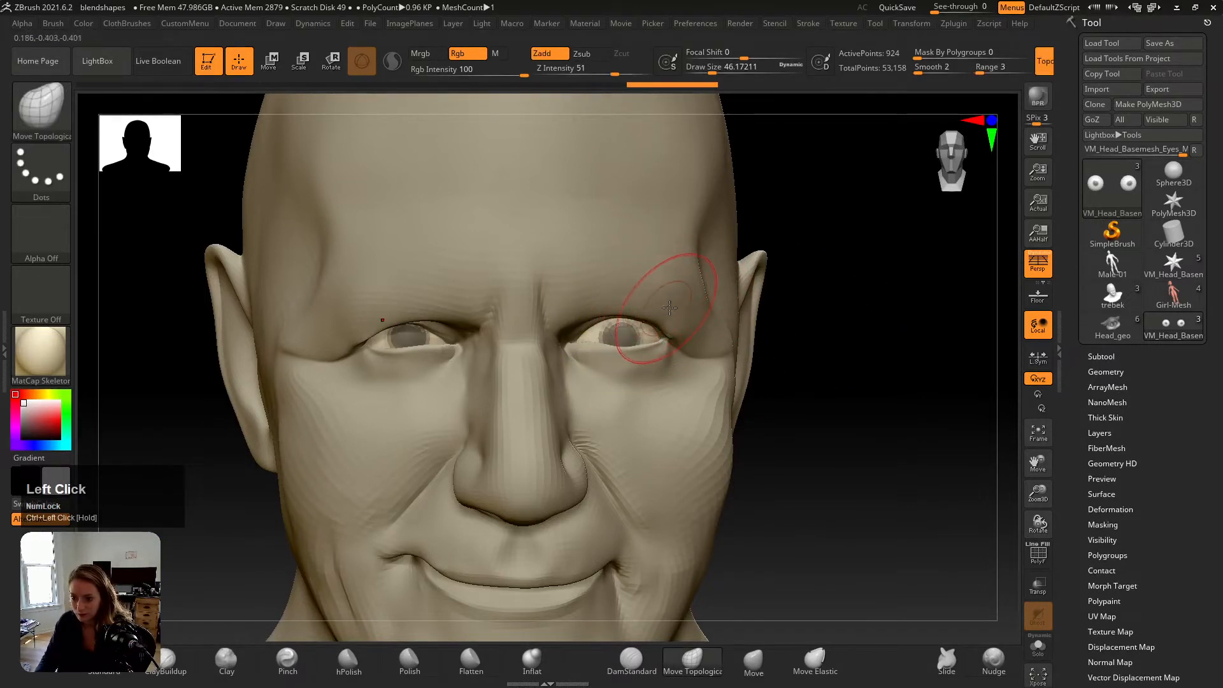
key(v)
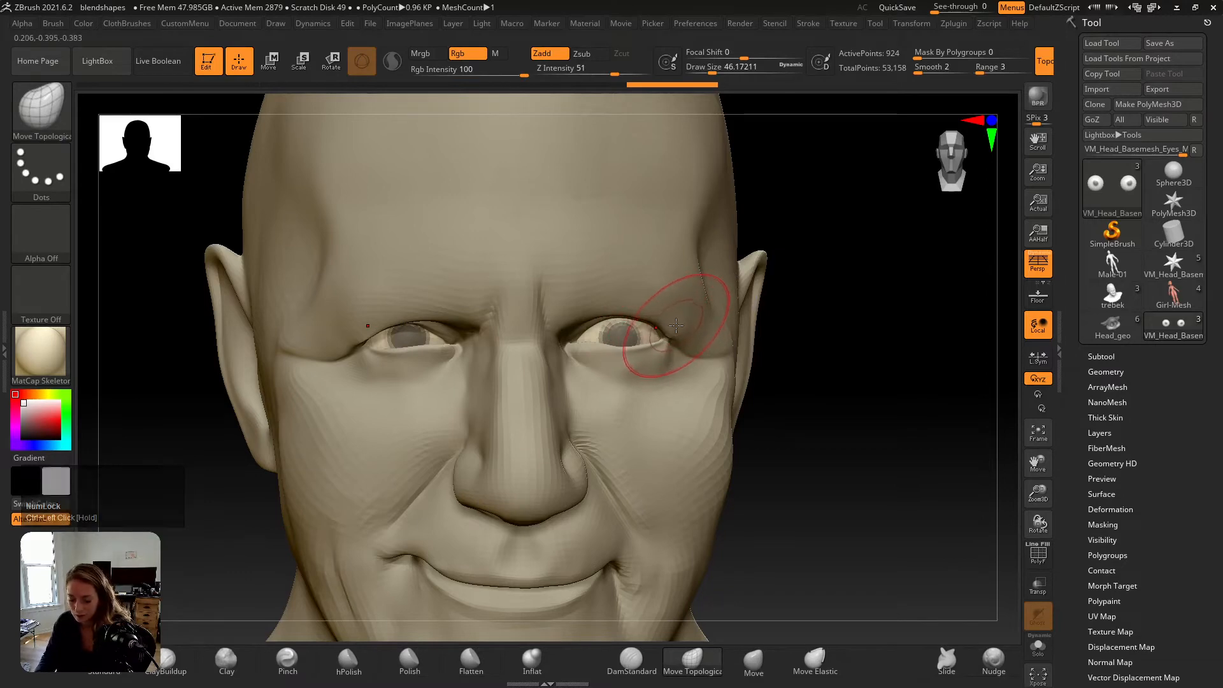
Step: Compare the masked irises with the front reference photo and clear the mask from the eyeballs
key(shift+z)
key(shift+z)
key(shift+z)
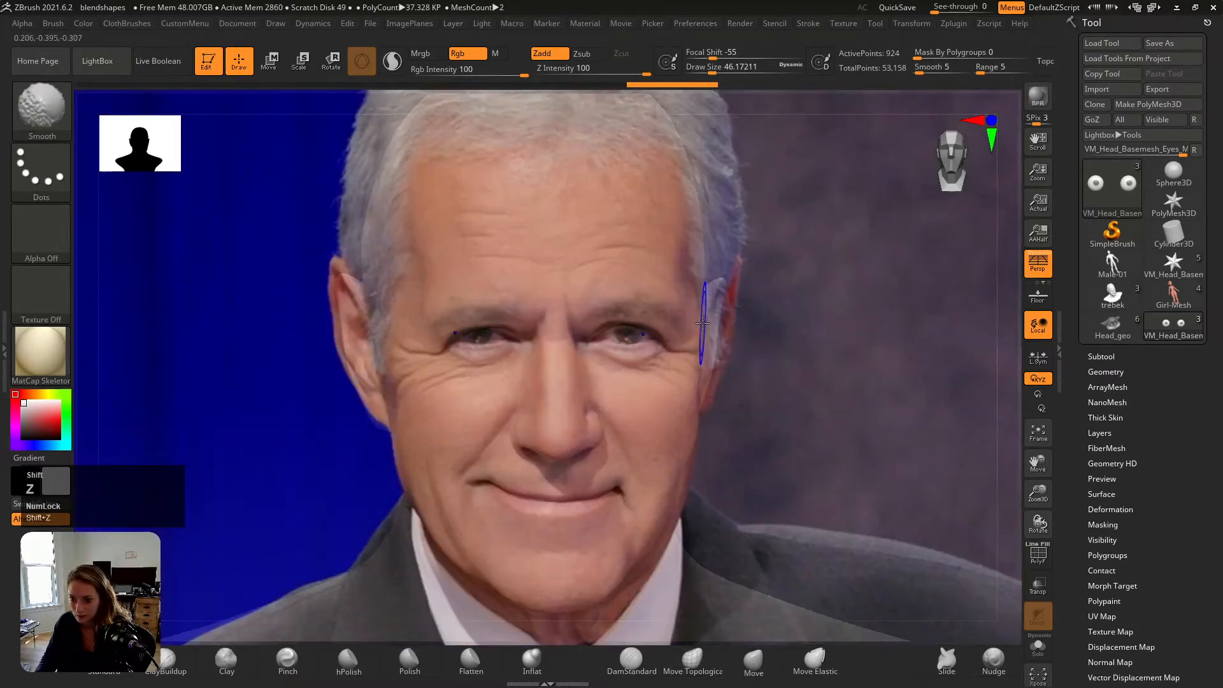
key(shift+z)
key(shift+z)
key(shift+z)
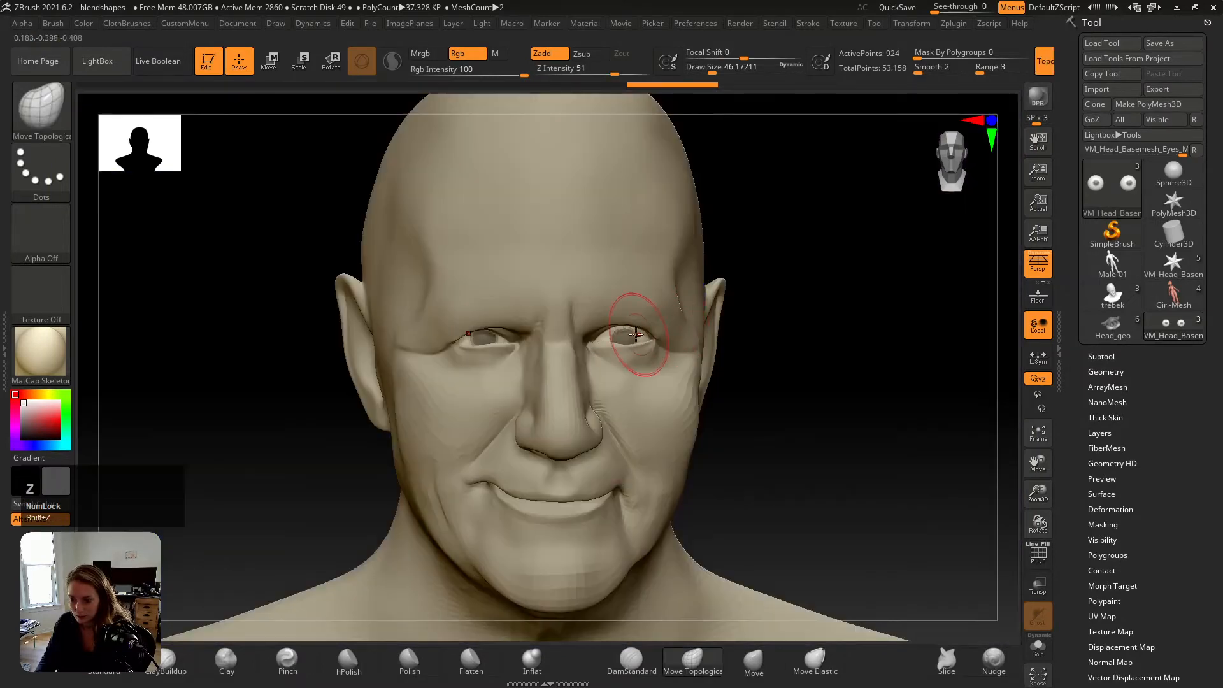
alt+click(632, 336)
ctrl+drag(770, 374, 750, 397)
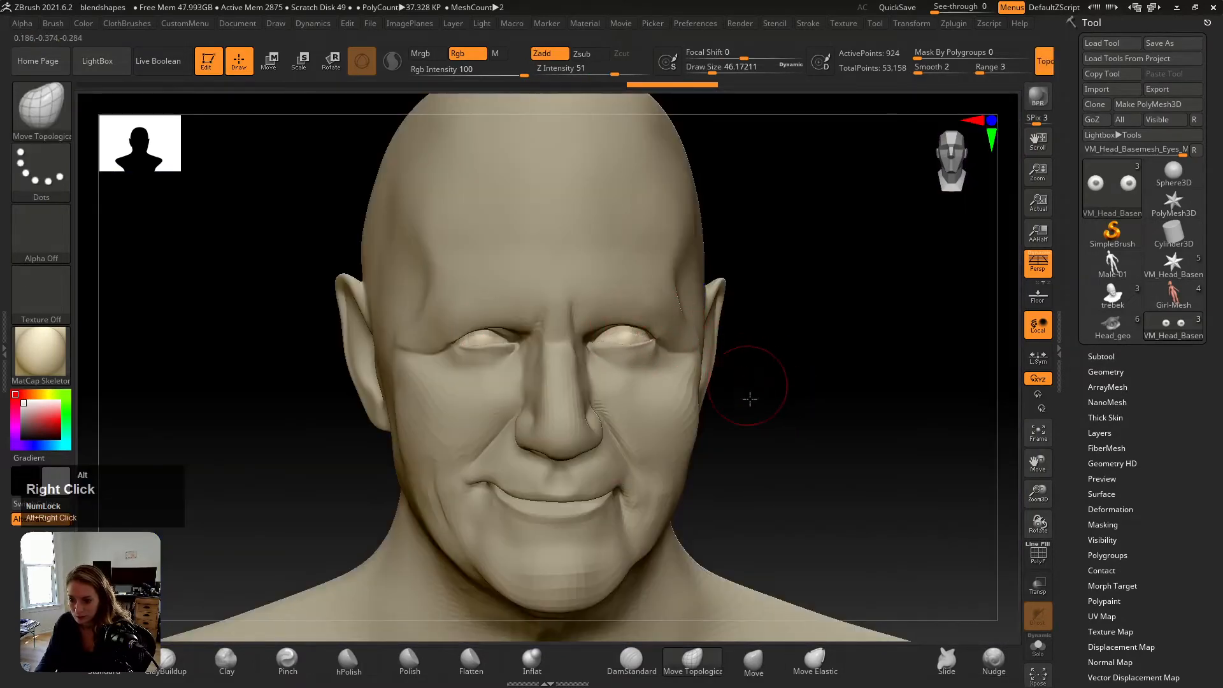
Step: Fade the front reference photo to full opacity in Spotlight and compare the eyes with it
alt+right_drag(748, 398, 748, 440)
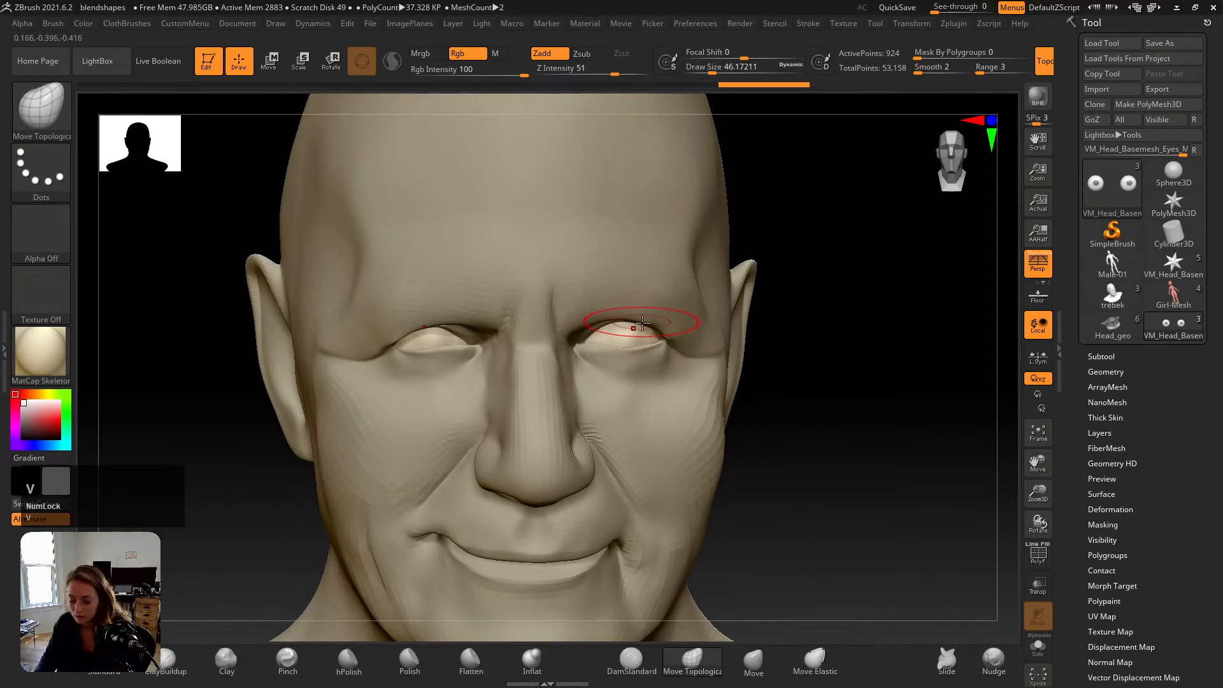
key(shift+z)
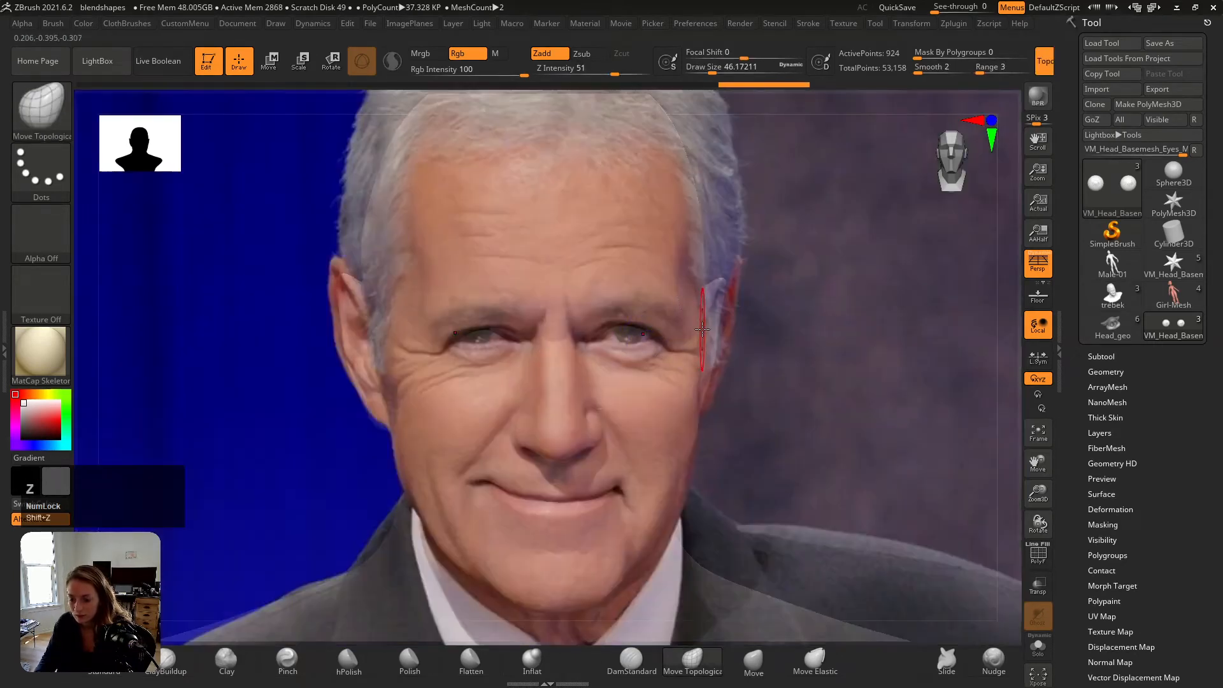
key(z)
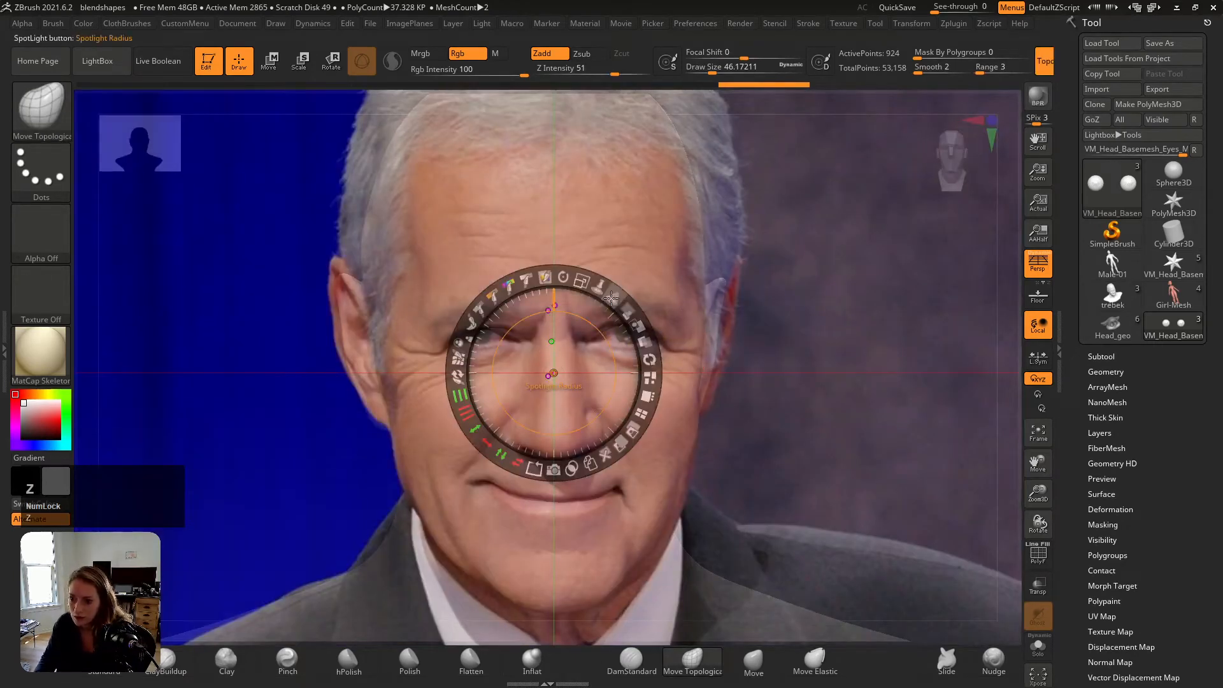
drag(630, 316, 641, 348)
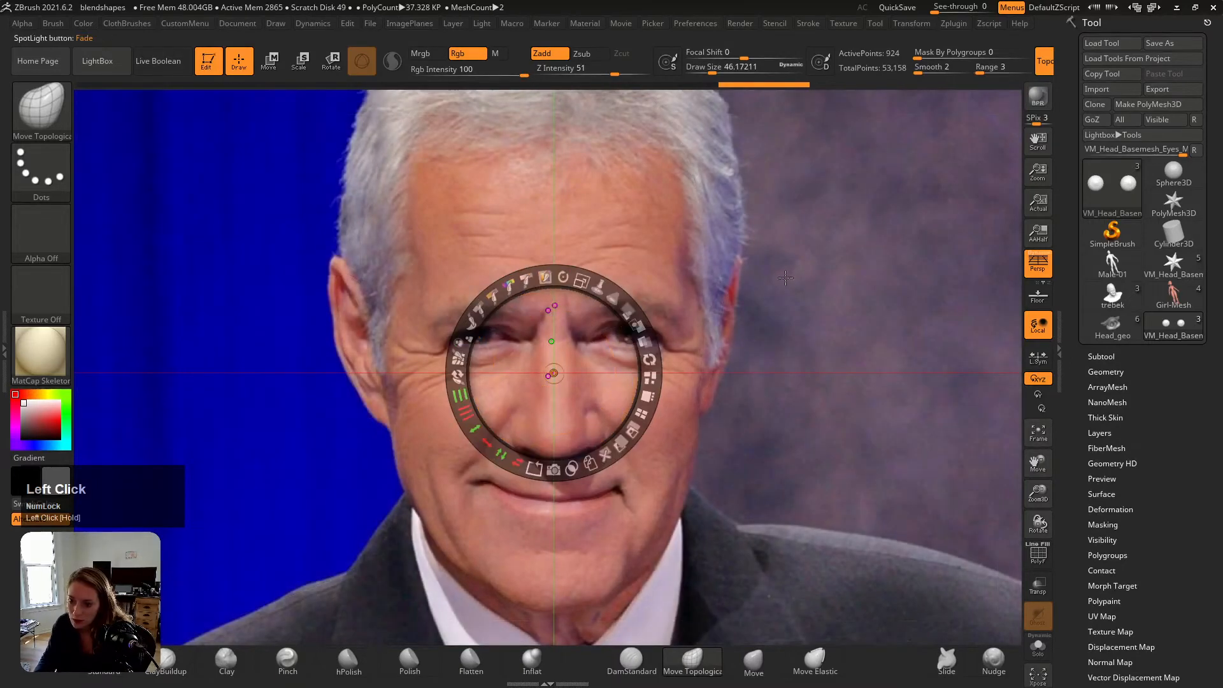
key(shift+z)
key(shift+z)
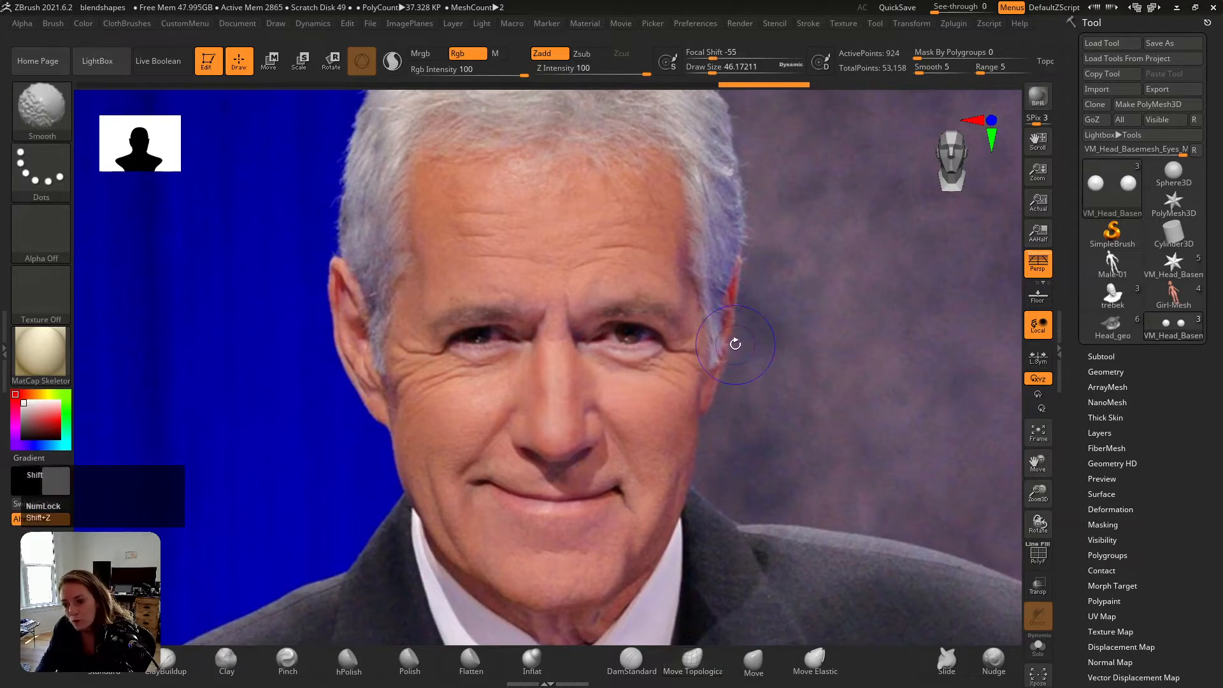
key(shift+z)
Step: Relocate the move gizmo to the centre of the left eyeball and return to draw mode
alt+right_drag(673, 332, 707, 406)
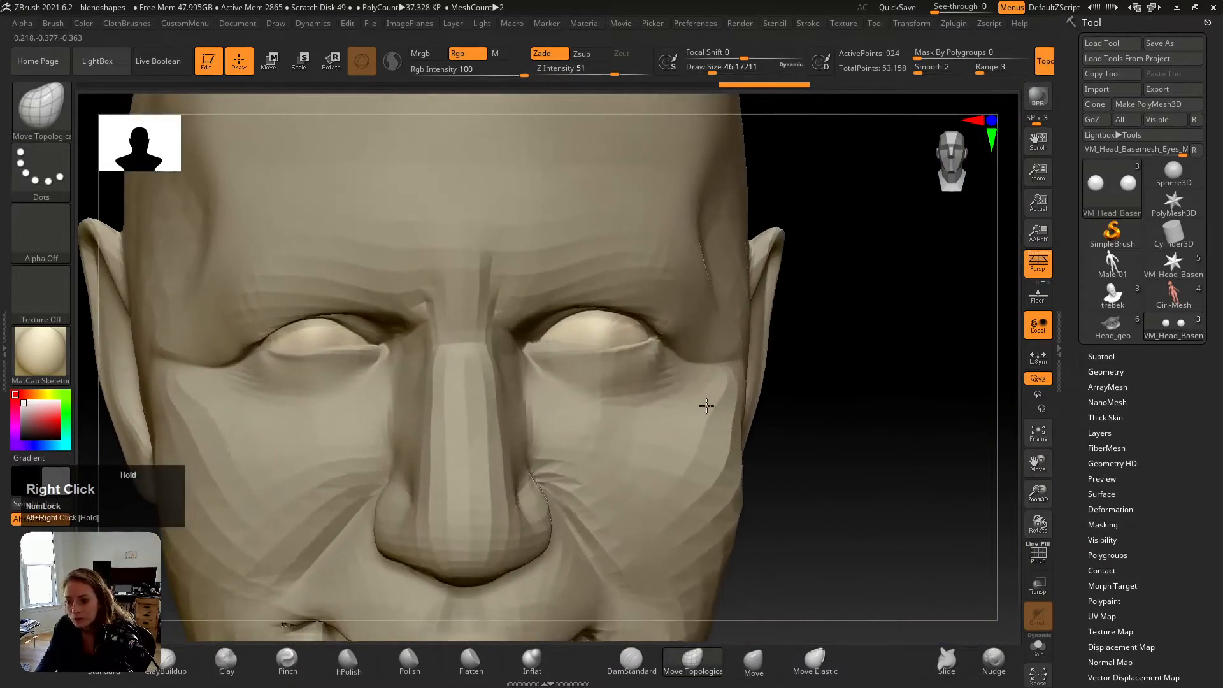
click(597, 330)
key(w)
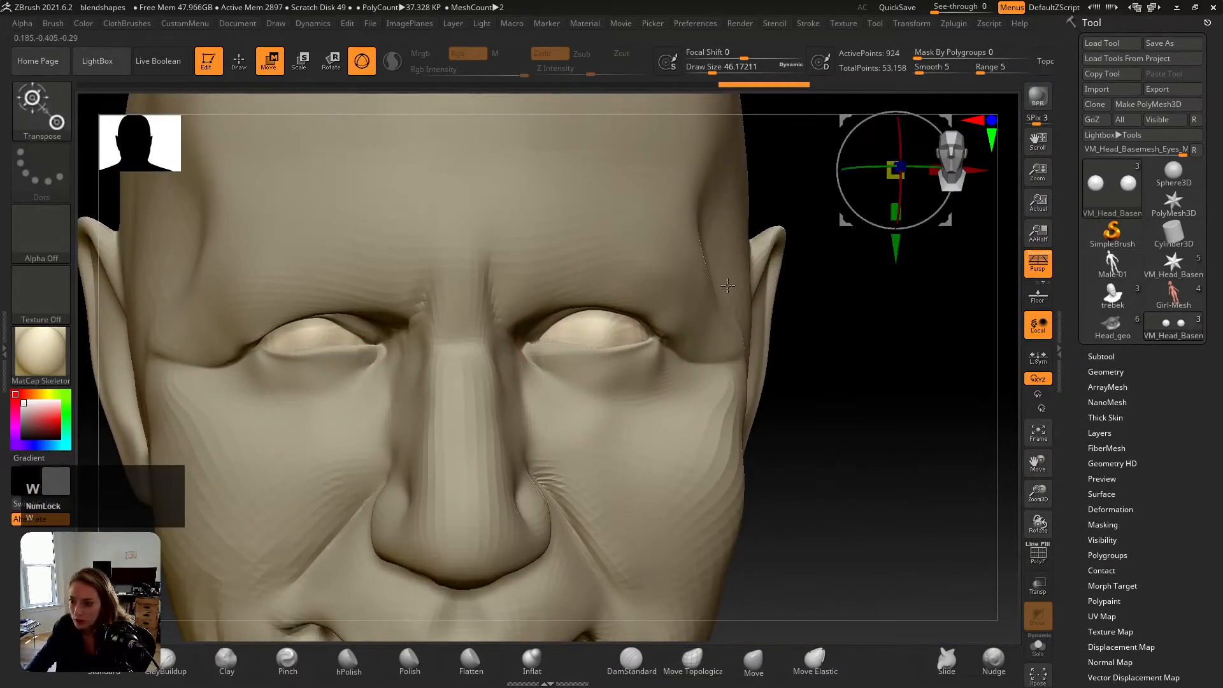
alt+drag(897, 239, 584, 417)
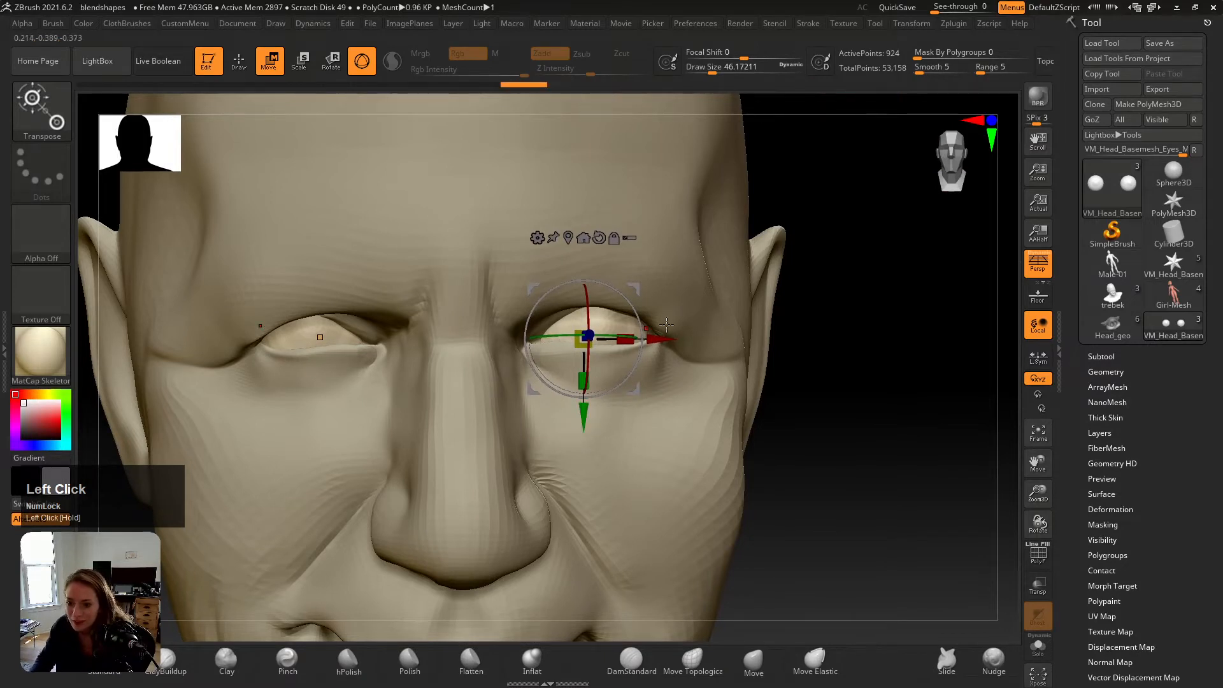
key(q)
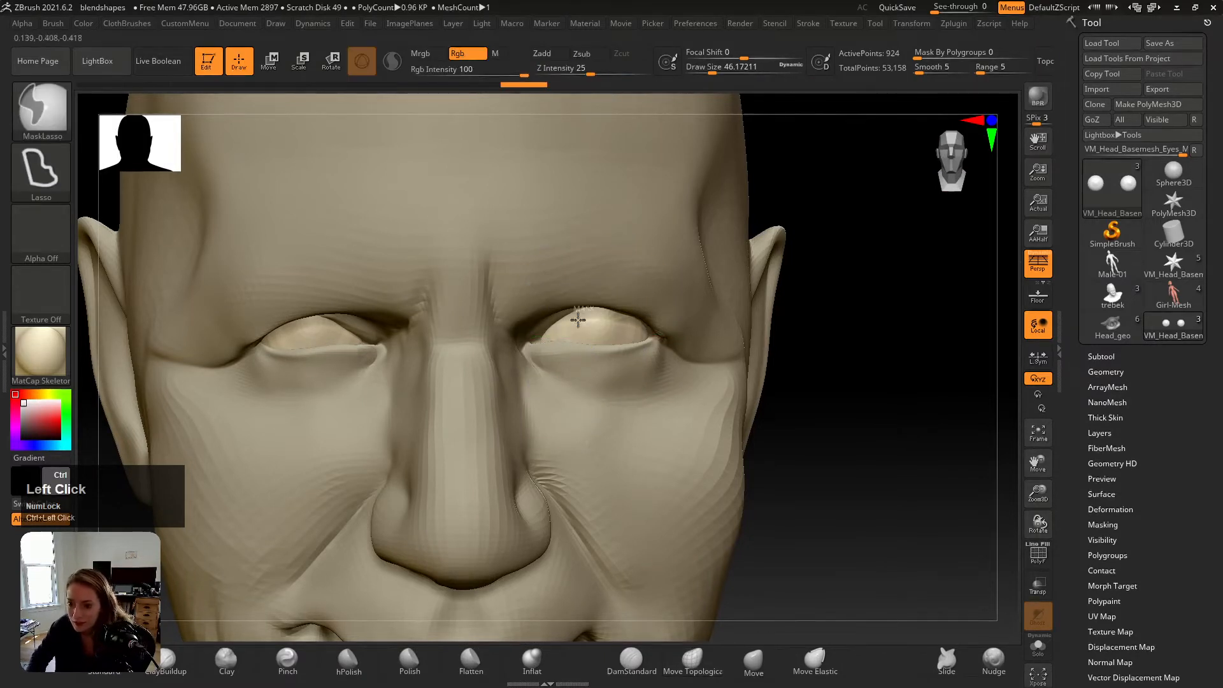
Step: Try masking the irises on the eyeballs with the mask lasso
mouse_move(578, 319)
ctrl+mouse_down()
mouse_move(635, 327)
mouse_move(605, 350)
mouse_move(631, 331)
ctrl+mouse_up()
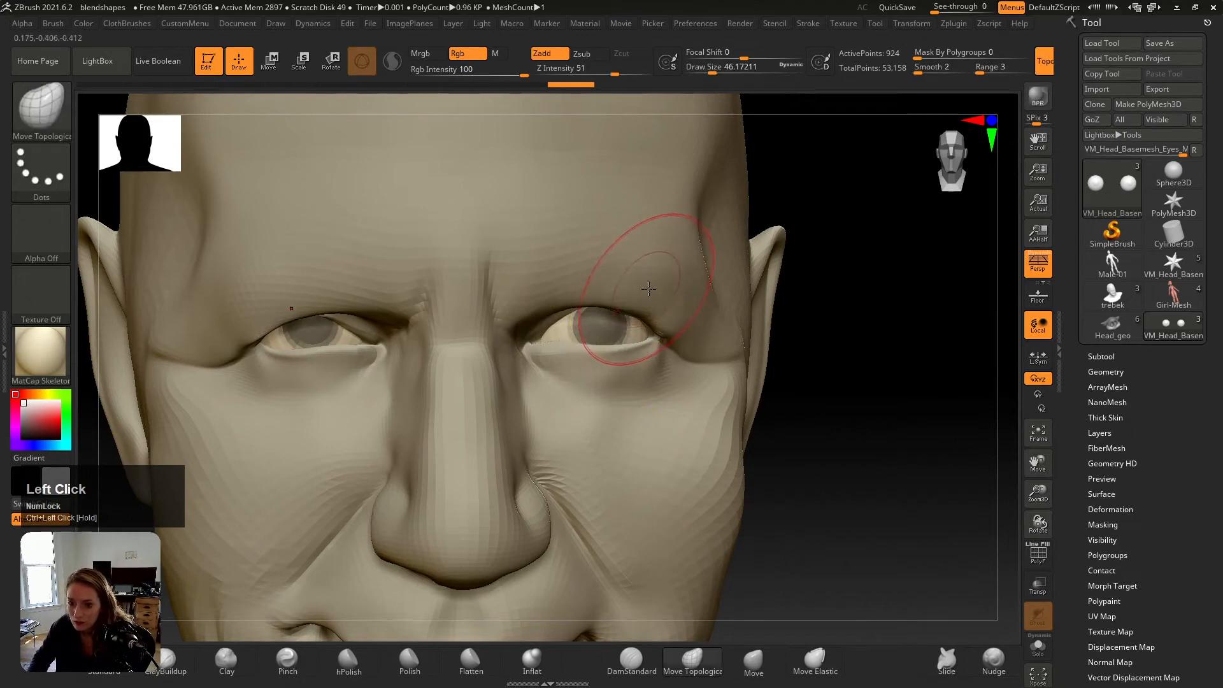
mouse_move(650, 284)
alt+right_down()
mouse_move(670, 259)
mouse_move(623, 240)
mouse_move(707, 347)
alt+right_up()
key(ctrl)
key(ctrl+z)
Step: Decline Dynamic Subdiv and divide the eyeball mesh six times, up to subdivision level 7
mouse_move(1104, 581)
mouse_down()
mouse_move(1114, 510)
mouse_move(1088, 440)
mouse_up()
click(1112, 423)
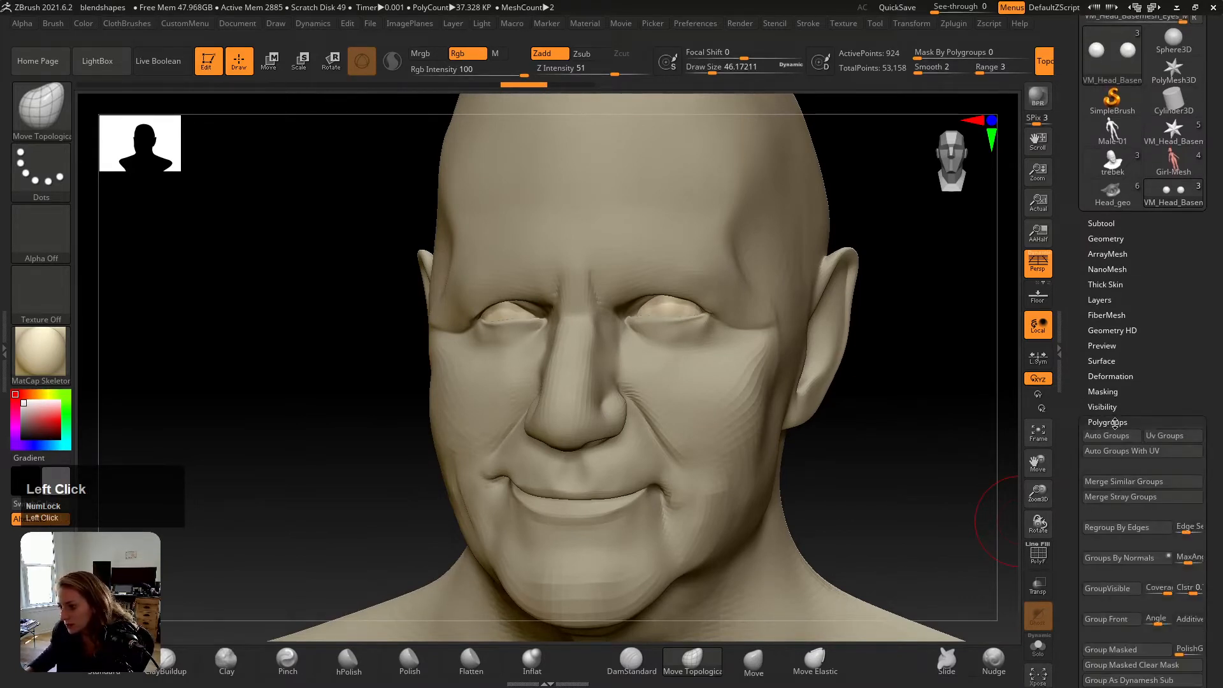
click(1111, 422)
key(d)
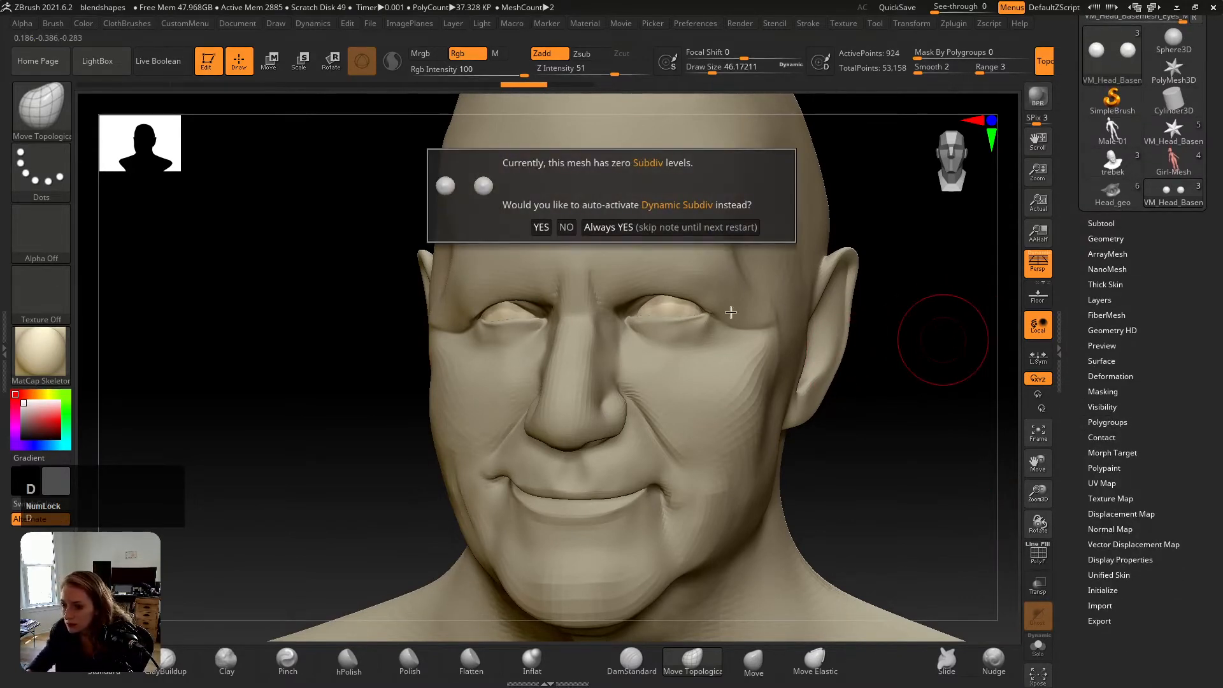
click(570, 227)
click(1106, 239)
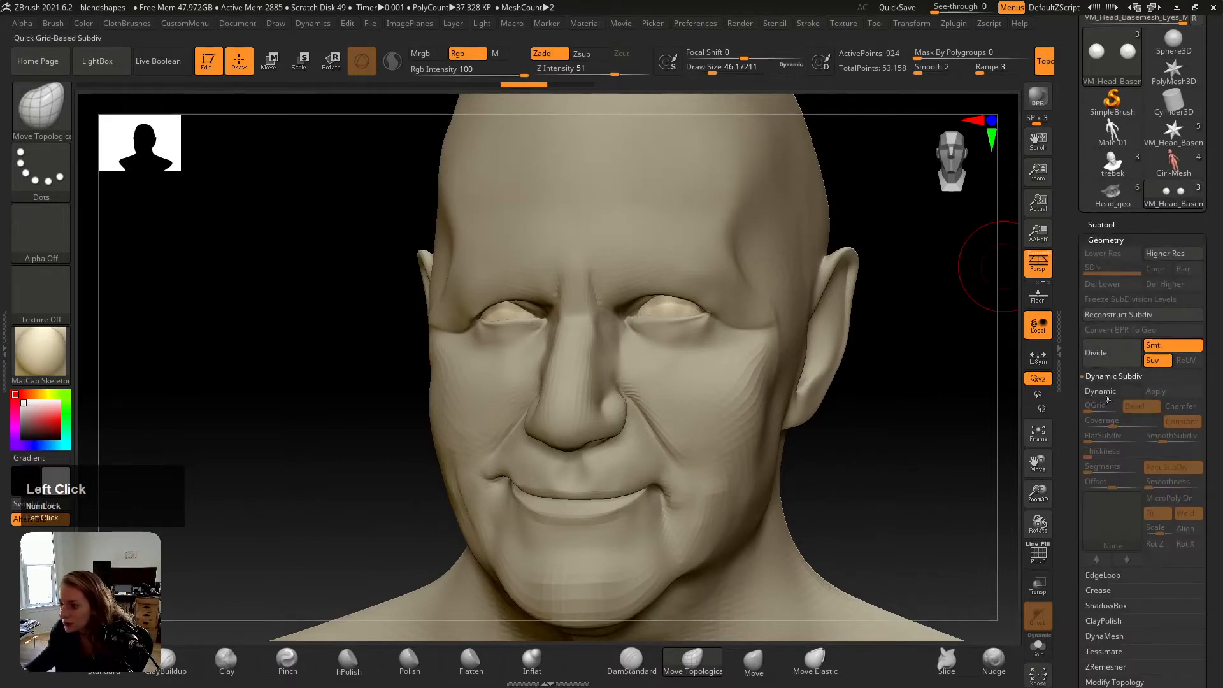
click(1106, 355)
click(1106, 356)
click(1106, 356)
click(1105, 356)
click(1105, 356)
click(1105, 355)
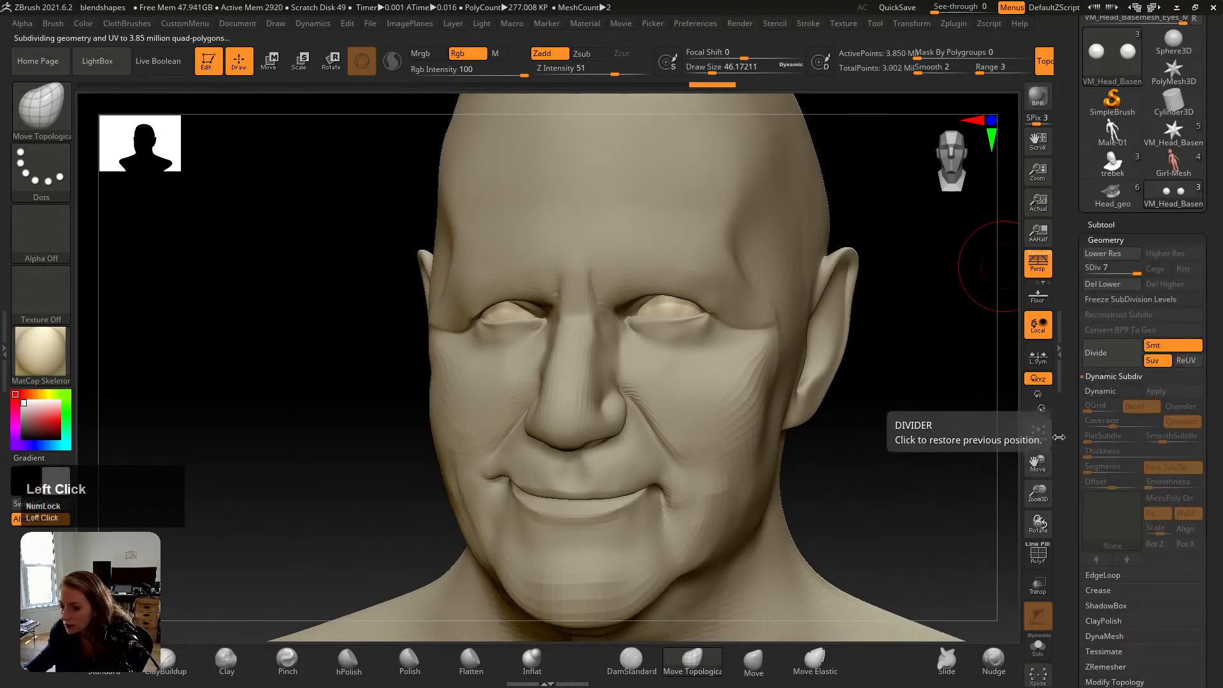
Step: Turn on Colorize in the eyeballs' polypaint settings and choose the ToyPlastic material
scroll(1099, 446, down, 10)
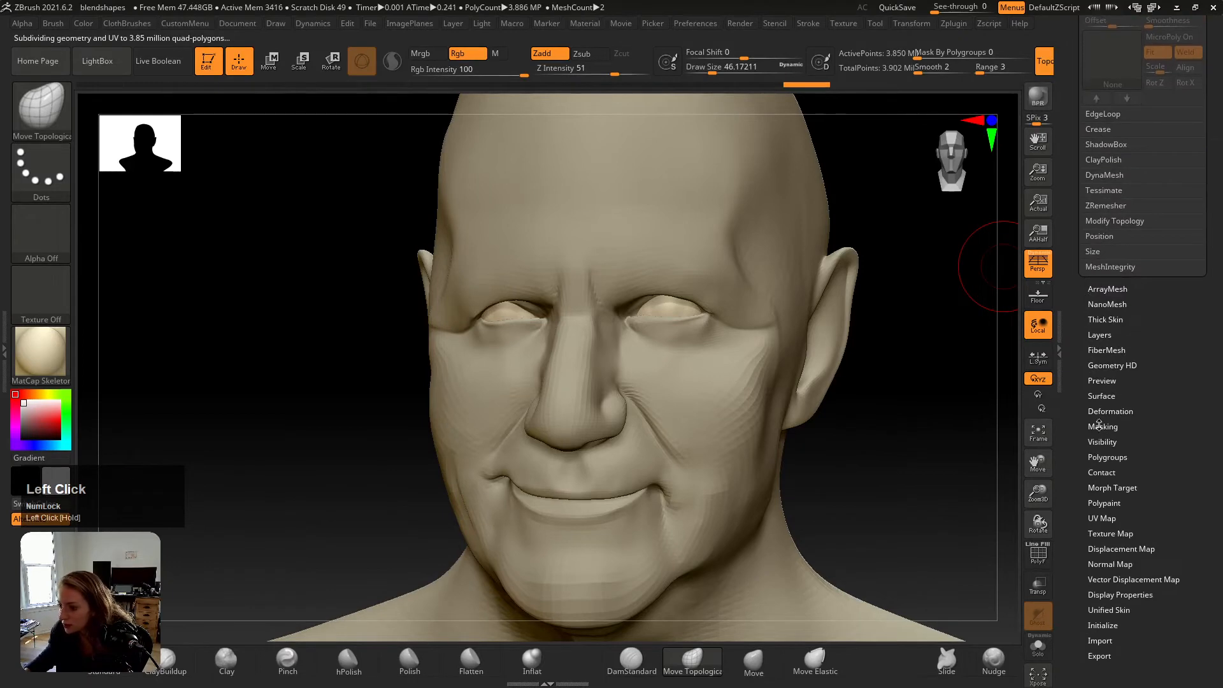
click(1099, 487)
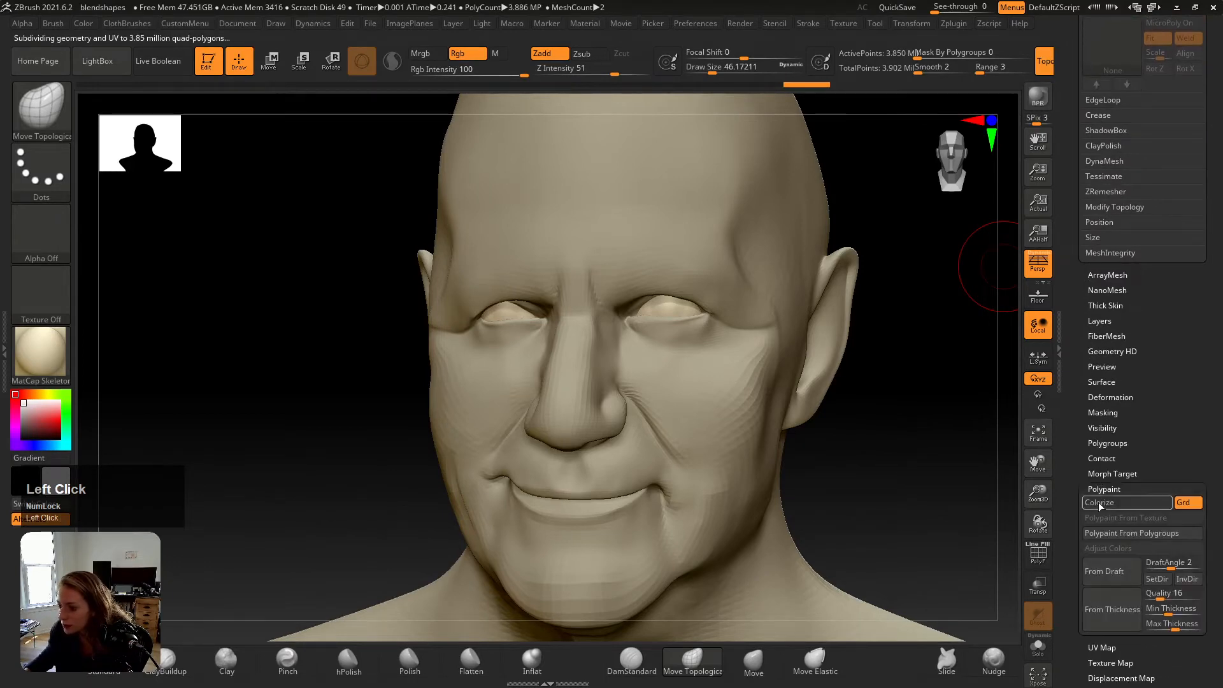
click(1099, 503)
click(51, 357)
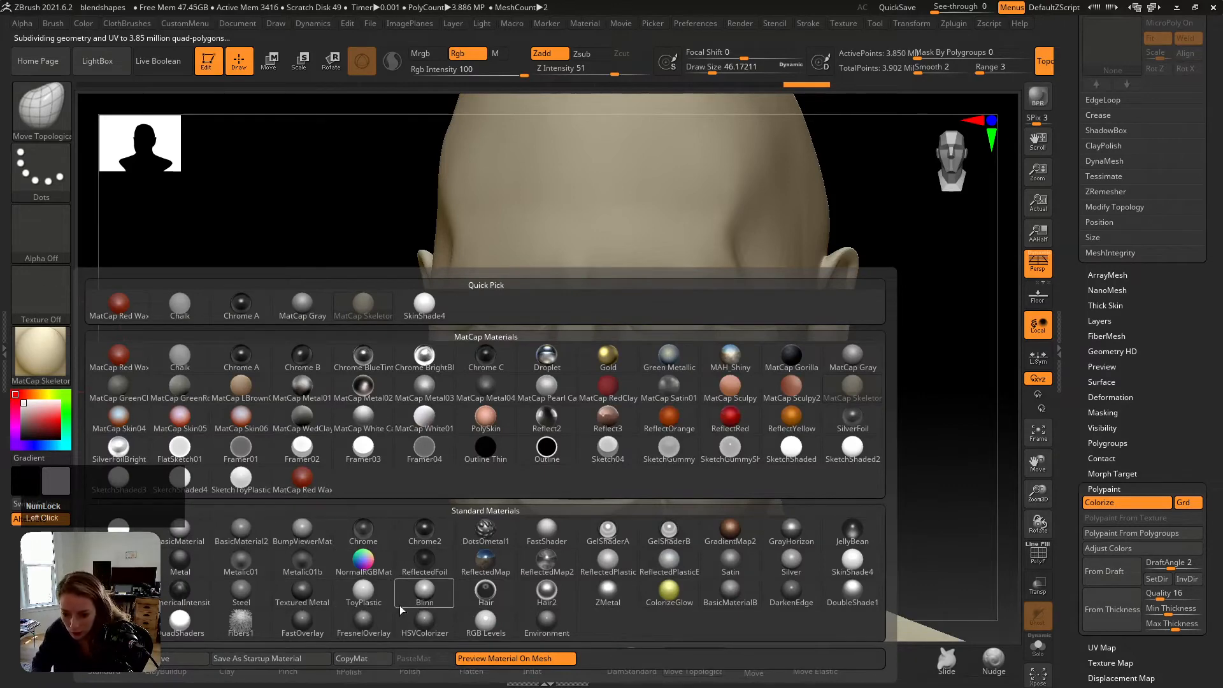
click(363, 591)
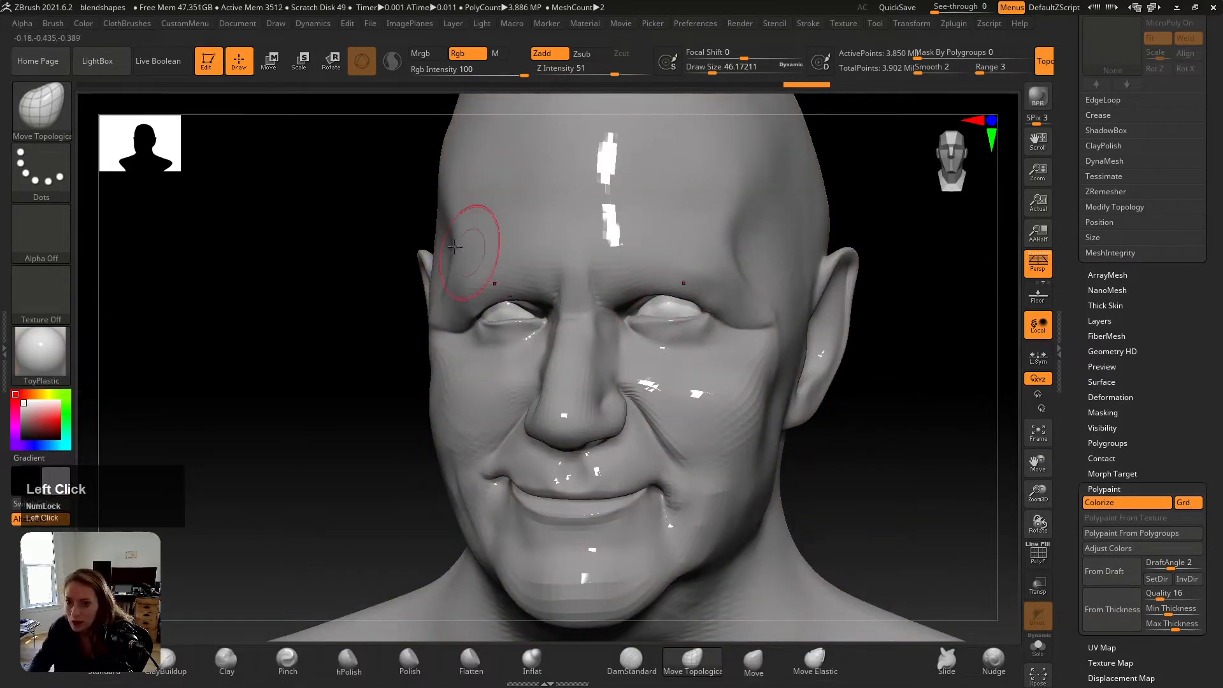
drag(1061, 548, 1093, 380)
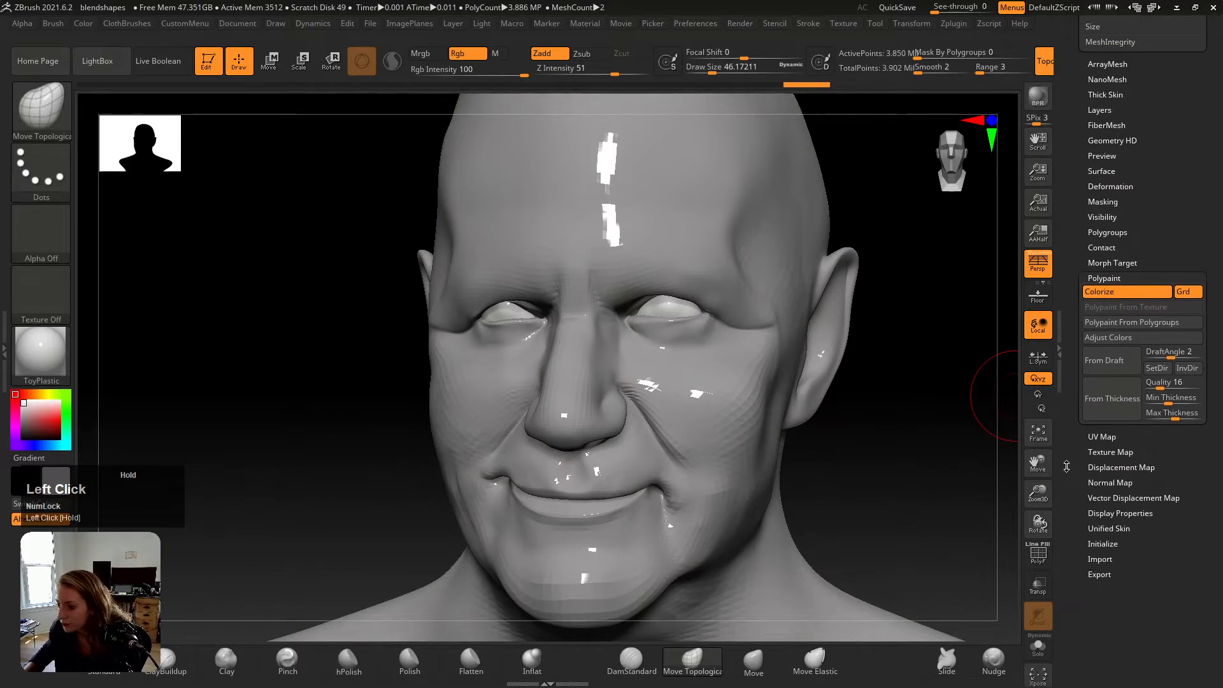
click(1125, 281)
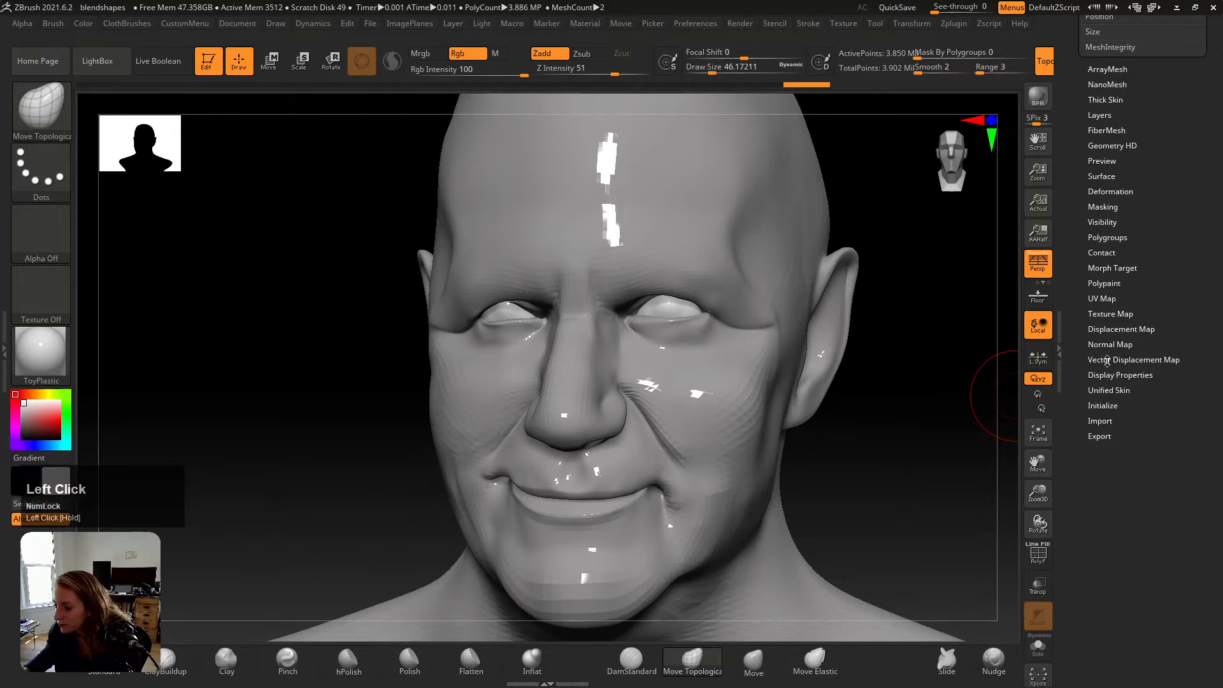
drag(1107, 326, 1107, 340)
click(1105, 329)
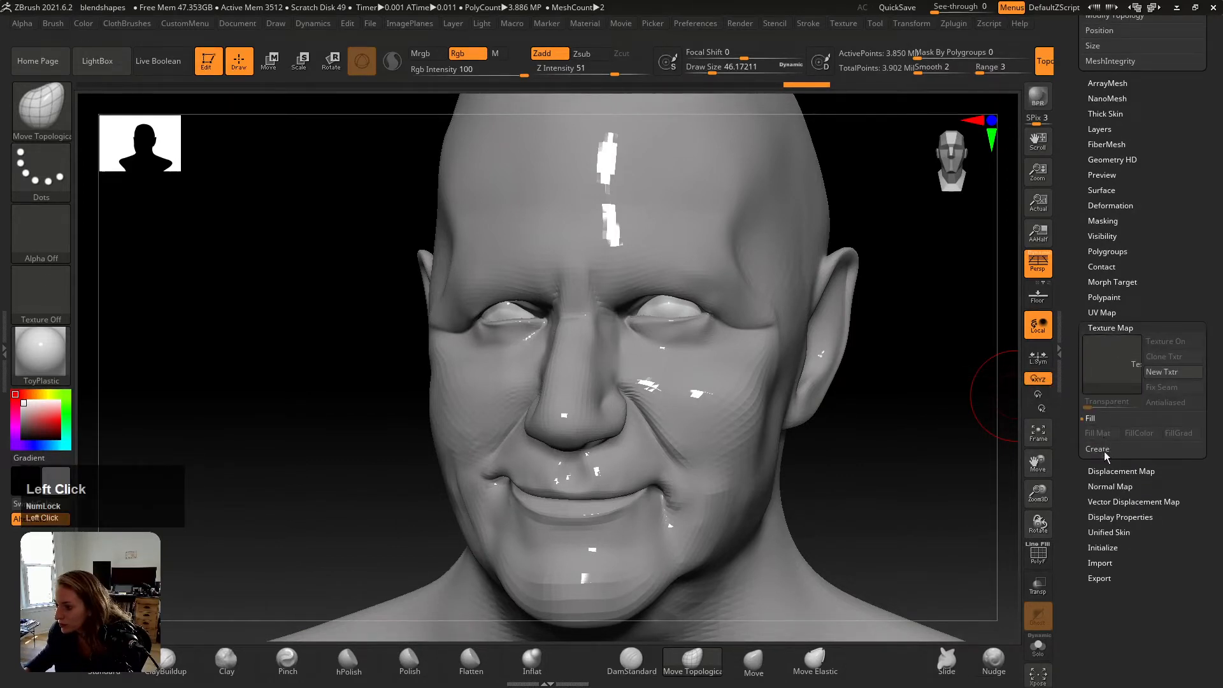
click(1100, 449)
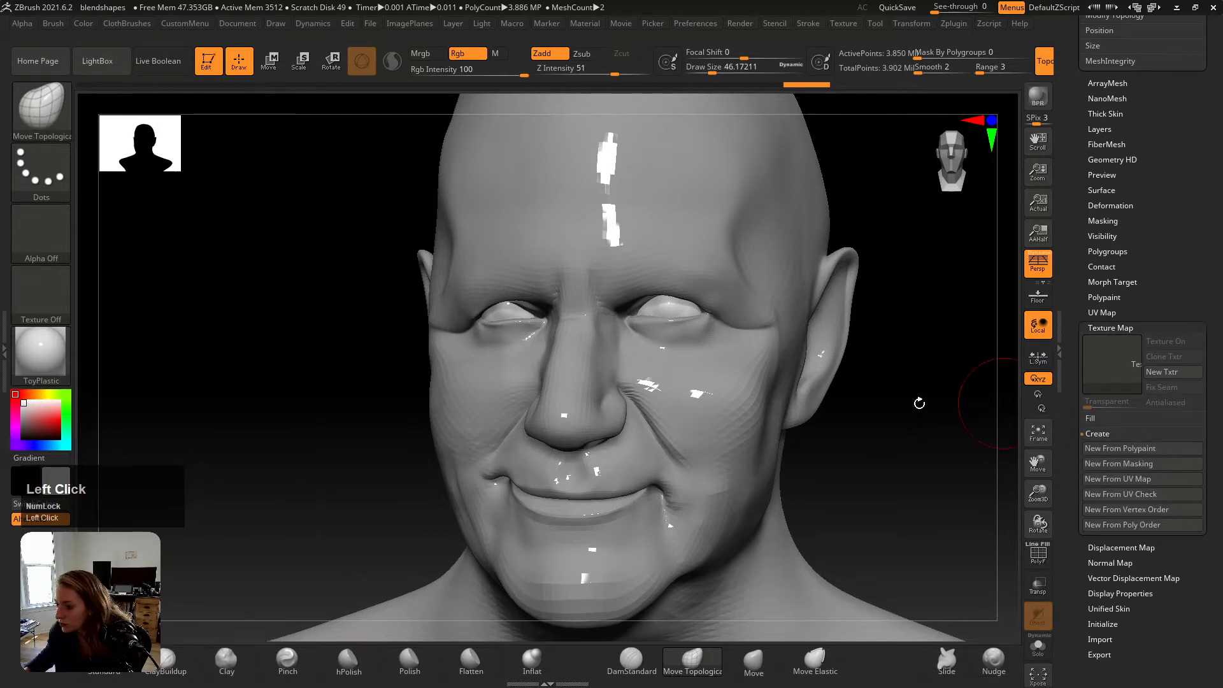
Step: Set up the Standard brush to paint only material, with Zadd and Rgb off and M on
alt+right_drag(672, 316, 669, 358)
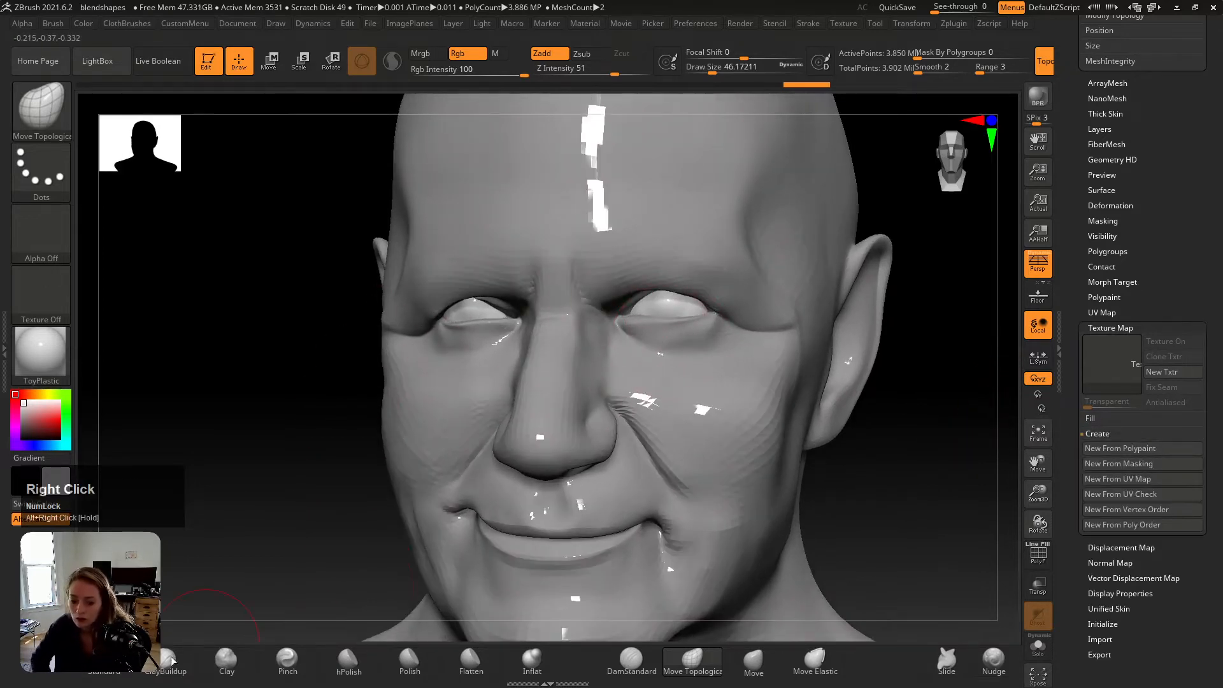
click(104, 666)
click(549, 53)
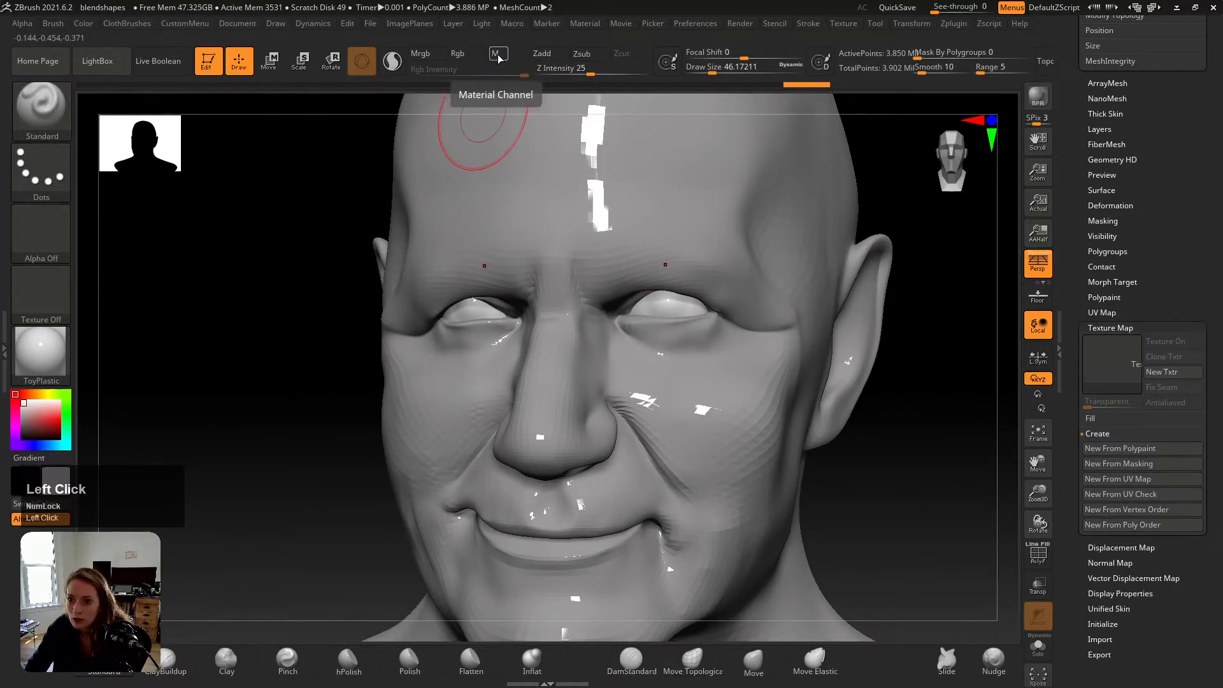
click(495, 54)
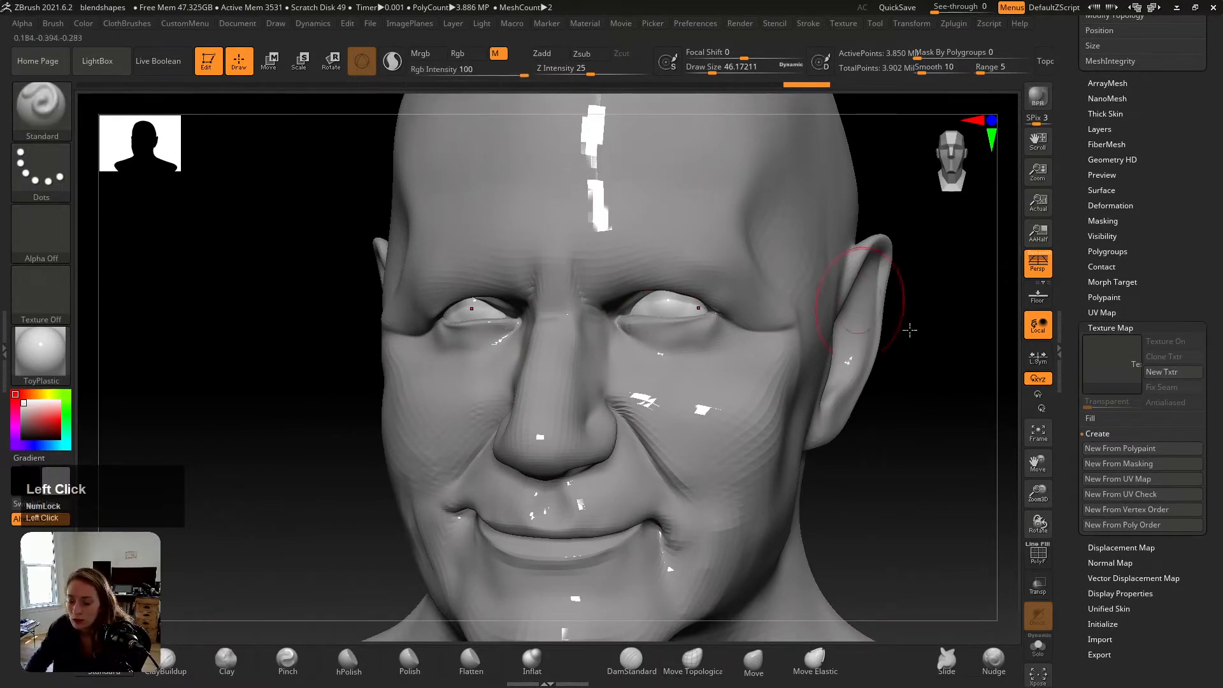
Step: Create a texture map for the eyeballs from their UV map, and replace it with a new one from polypaint
click(1103, 421)
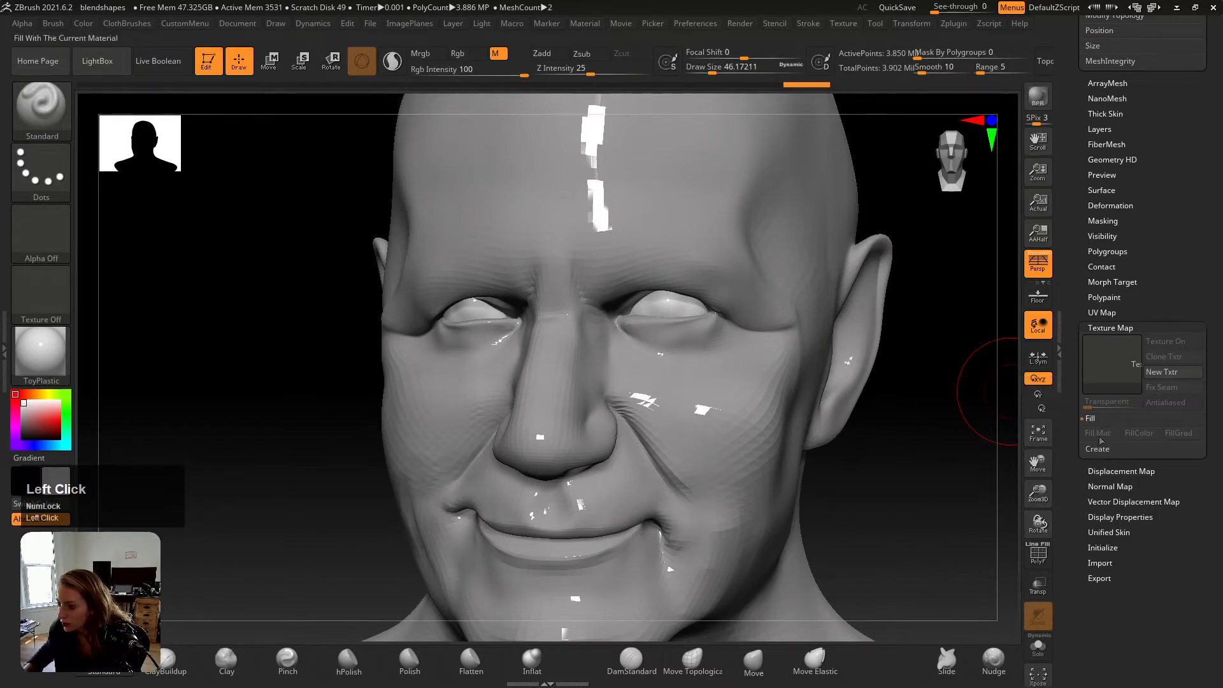
click(1098, 449)
click(1108, 481)
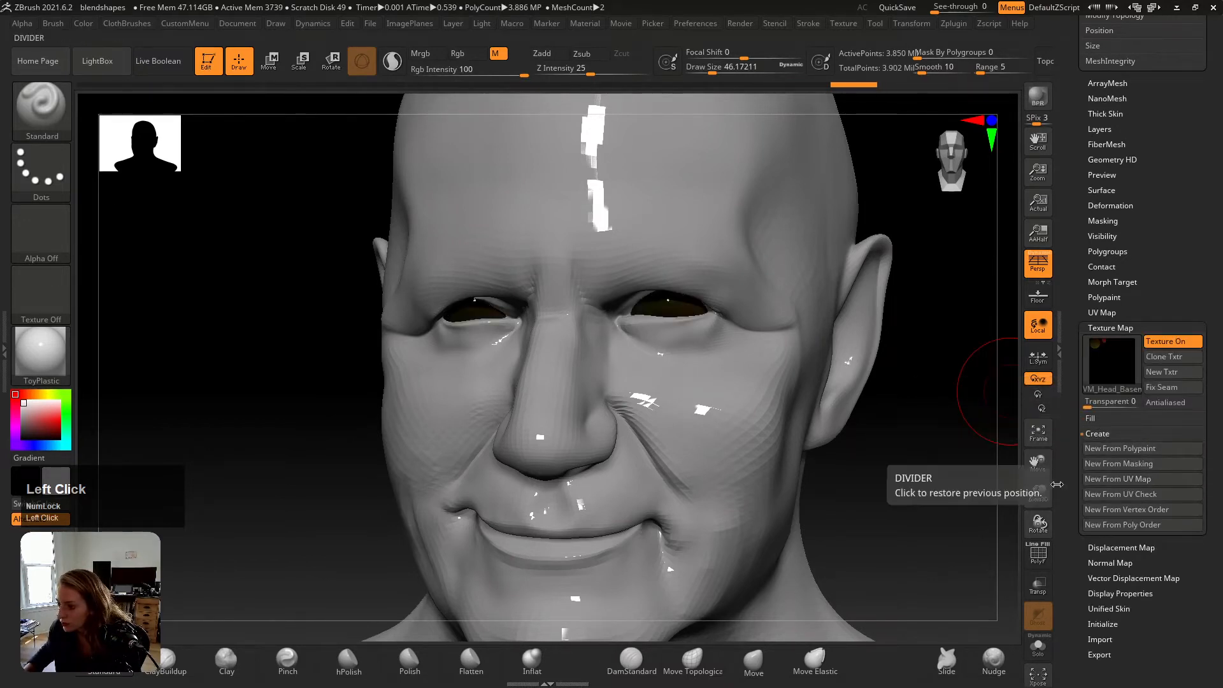
click(1120, 454)
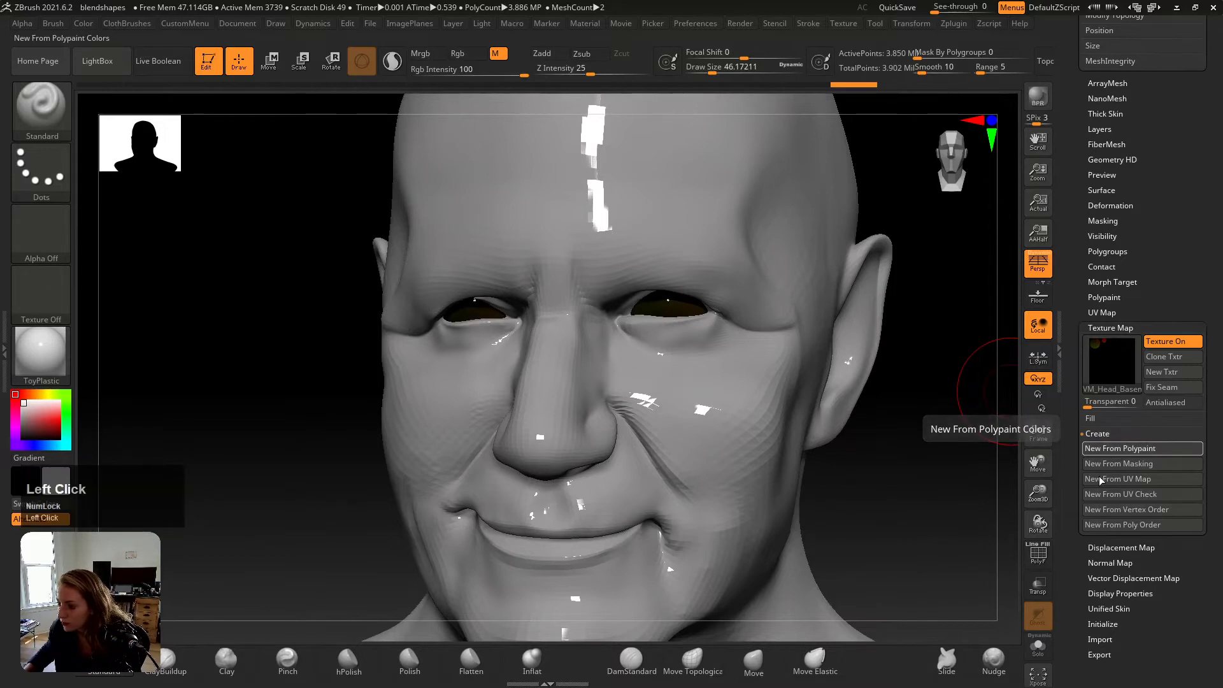
Step: Reduce the brush's draw size to about 15.55, choose black, and try a stroke on the eyeballs before undoing it
alt+right_drag(717, 350, 667, 312)
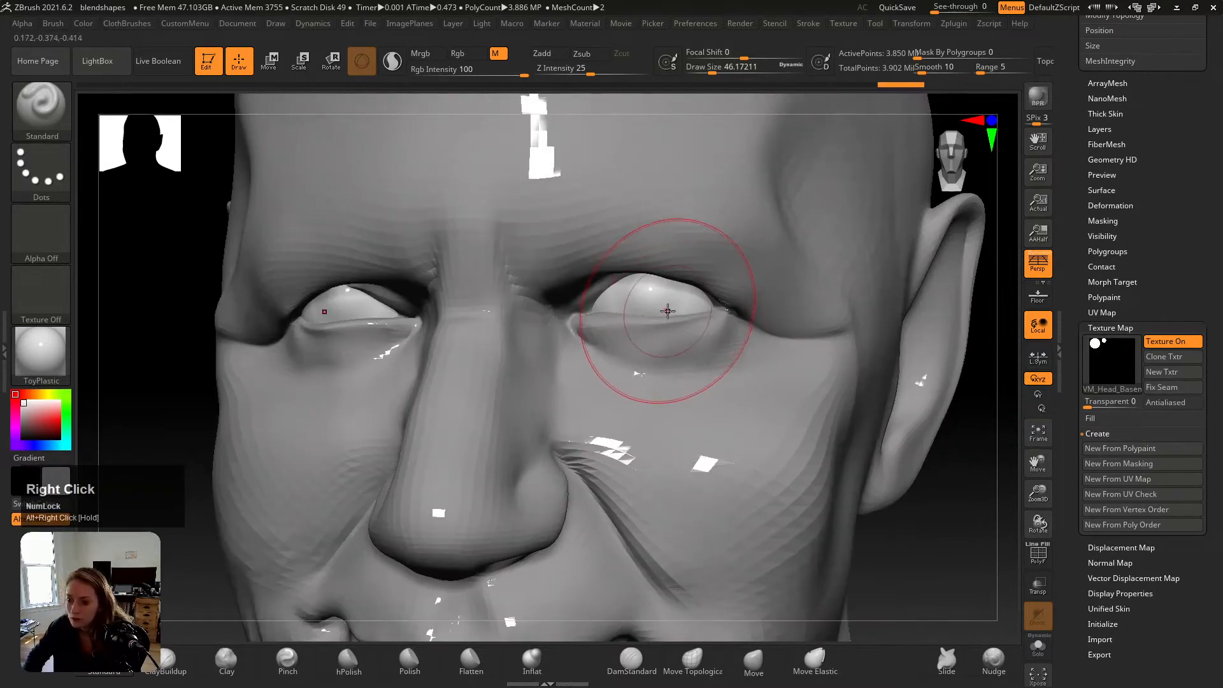
key(s)
drag(666, 312, 653, 309)
click(22, 439)
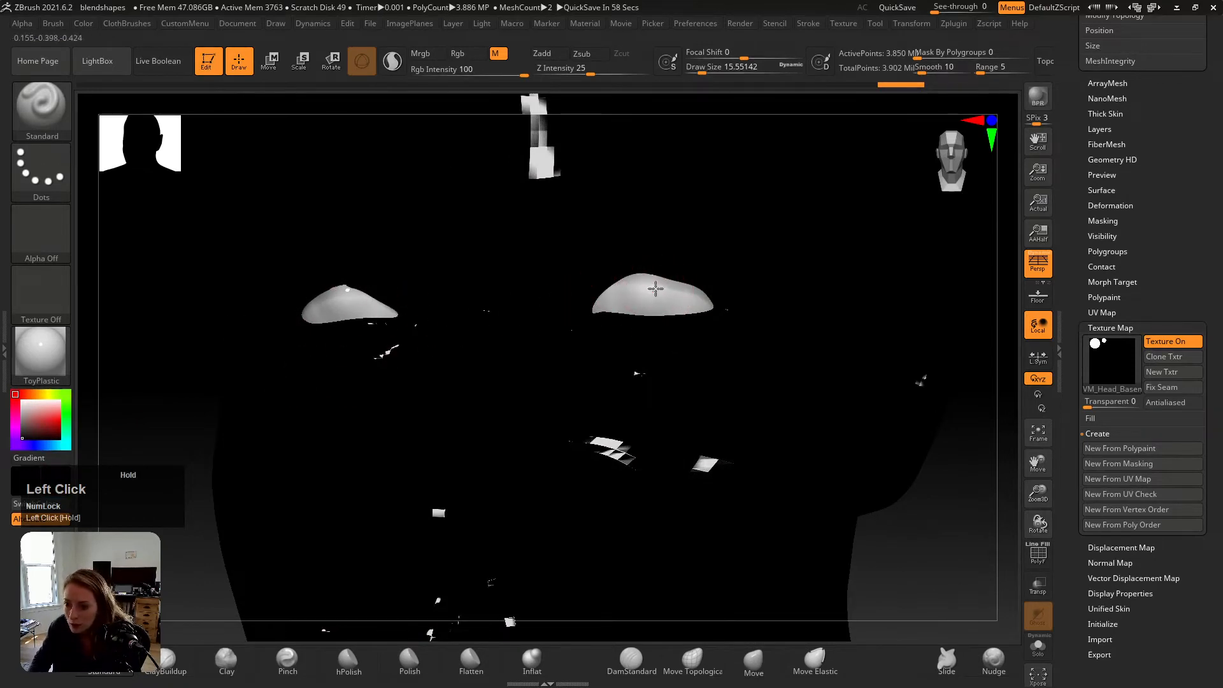
drag(655, 295, 656, 297)
key(ctrl+z)
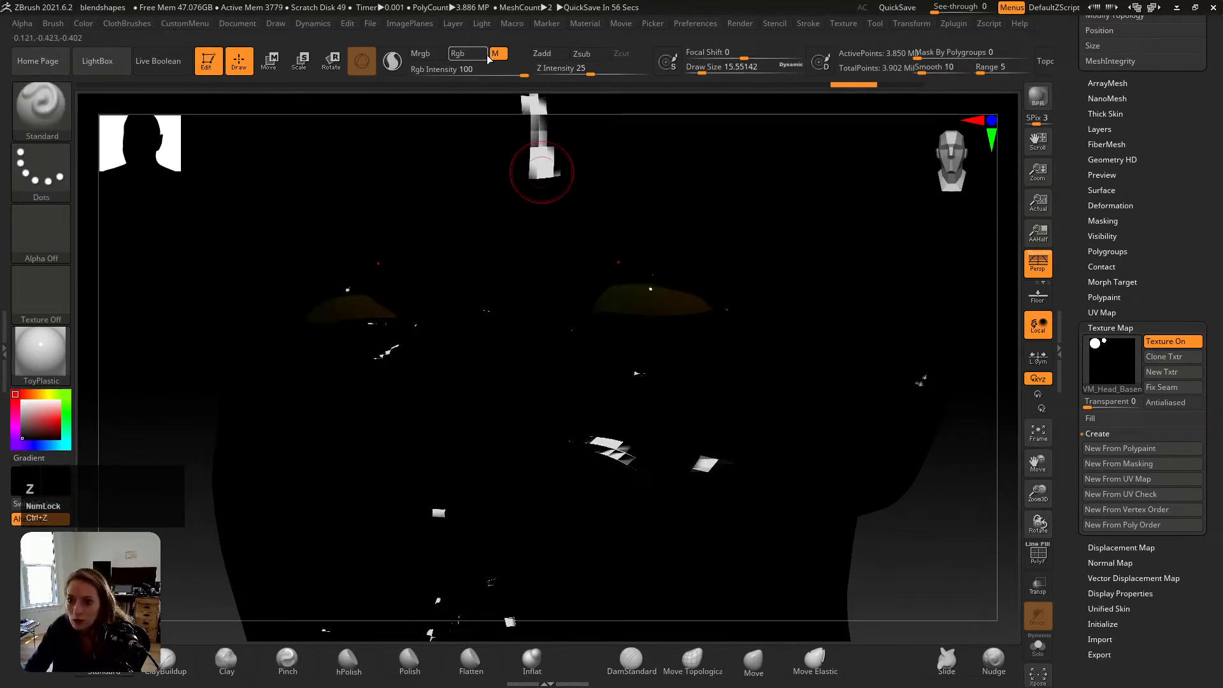
Step: Switch the brush to Rgb painting, recreate the eyeballs' texture from polypaint, and turn the texture display off
click(478, 55)
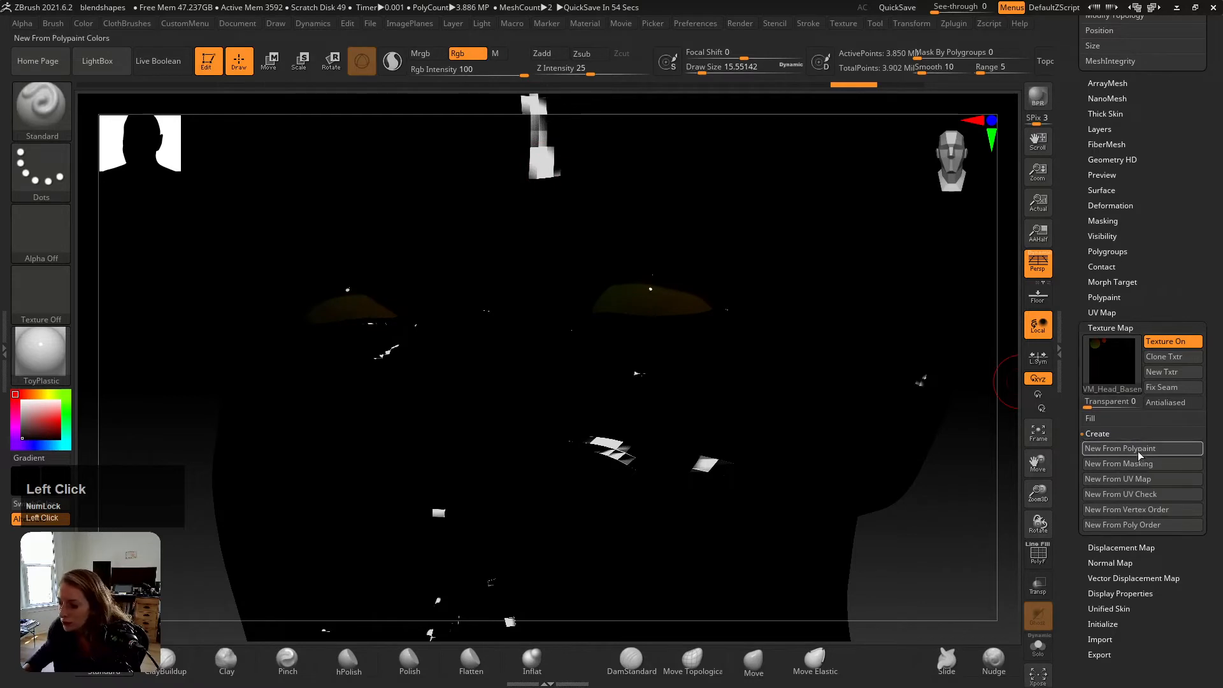
click(1122, 464)
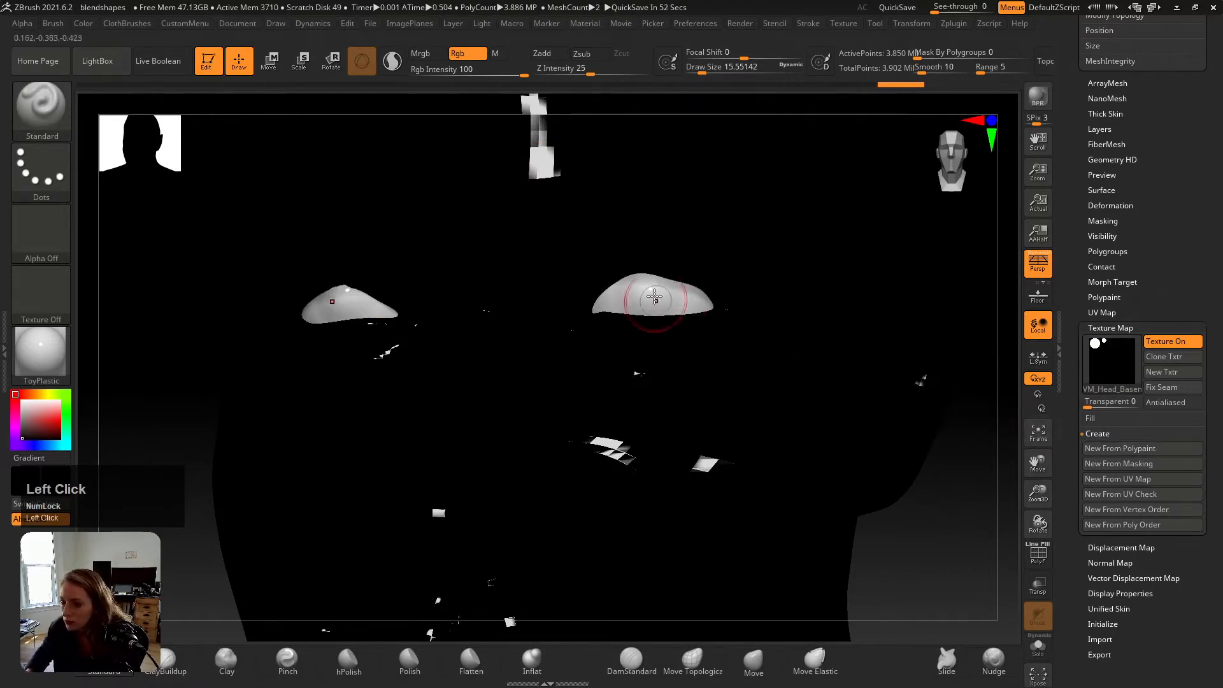
click(1146, 343)
Step: Paint black irises symmetrically on both eyeballs and generate a new texture map from the polypaint
mouse_move(645, 279)
mouse_down()
mouse_move(638, 299)
mouse_move(641, 283)
mouse_move(661, 296)
mouse_up()
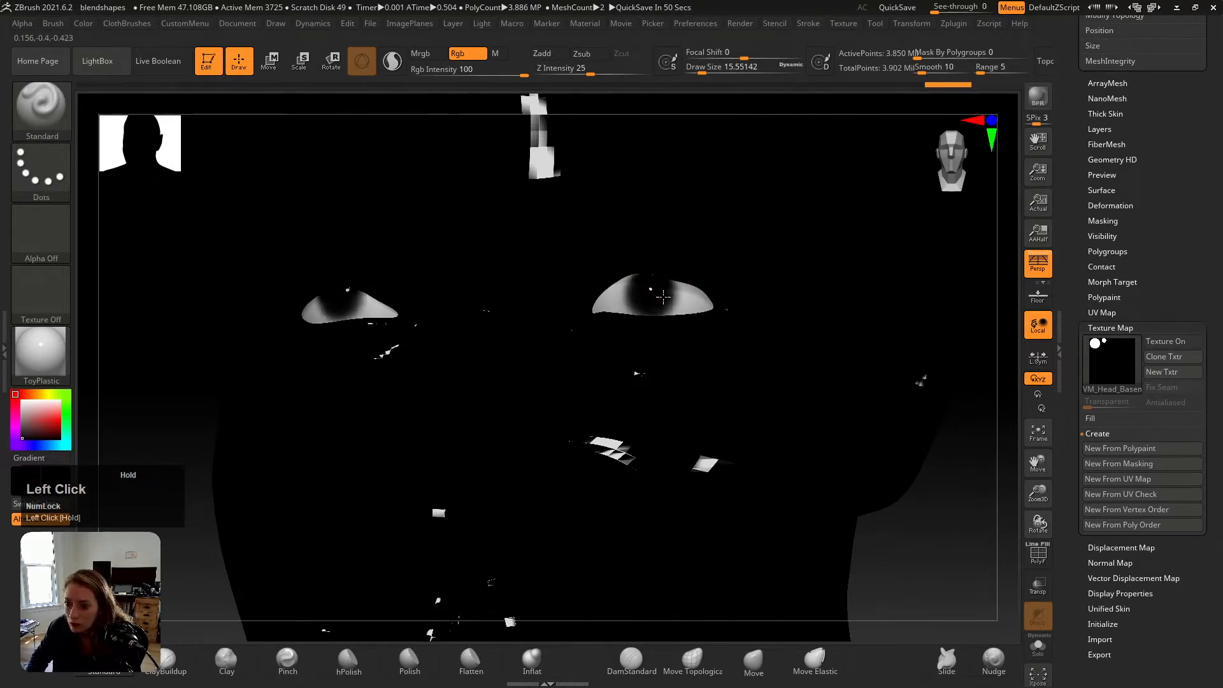
drag(662, 284, 663, 284)
mouse_move(688, 273)
right_down()
mouse_move(697, 286)
mouse_move(673, 307)
right_up()
click(663, 300)
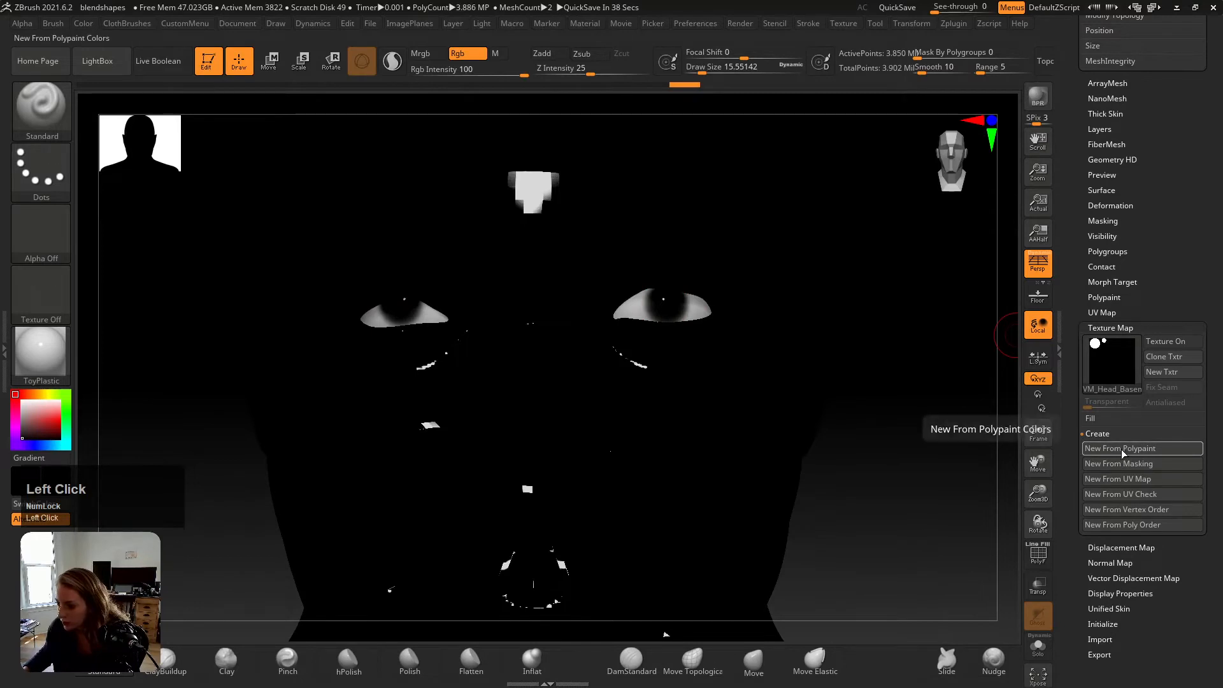
Step: Select the head and give it the MatCap Skeleton material with a white base colour
alt+click(742, 379)
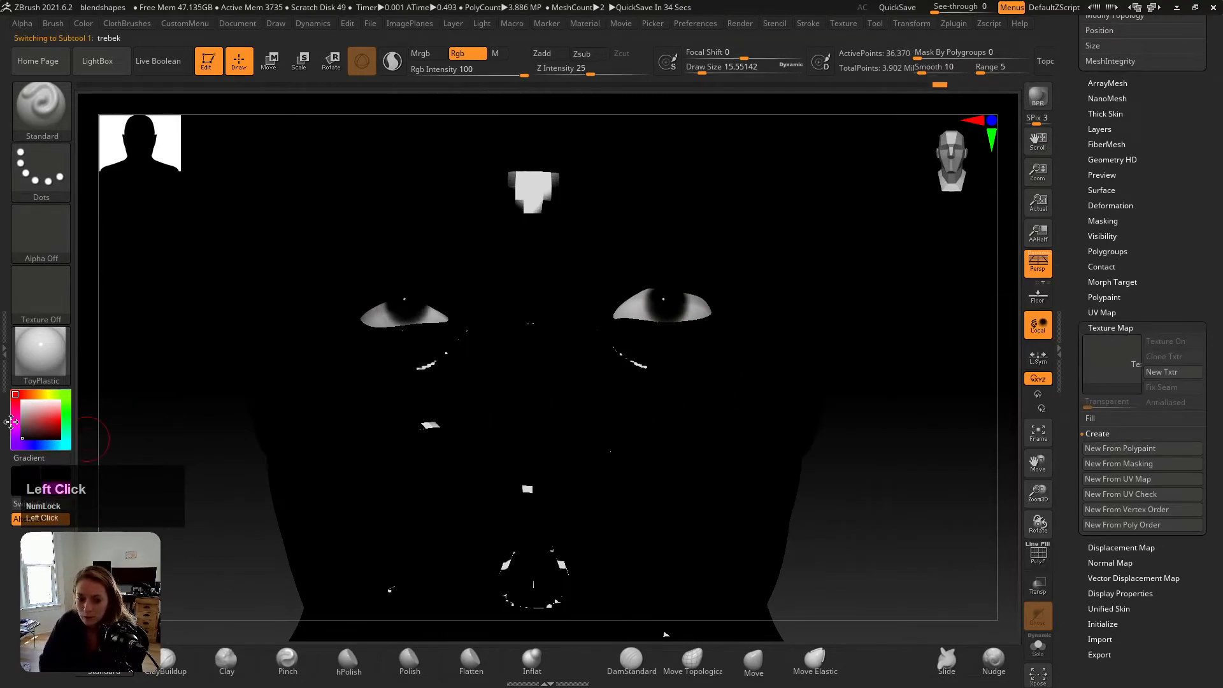
mouse_move(10, 422)
mouse_down()
mouse_move(11, 388)
mouse_move(167, 383)
mouse_up()
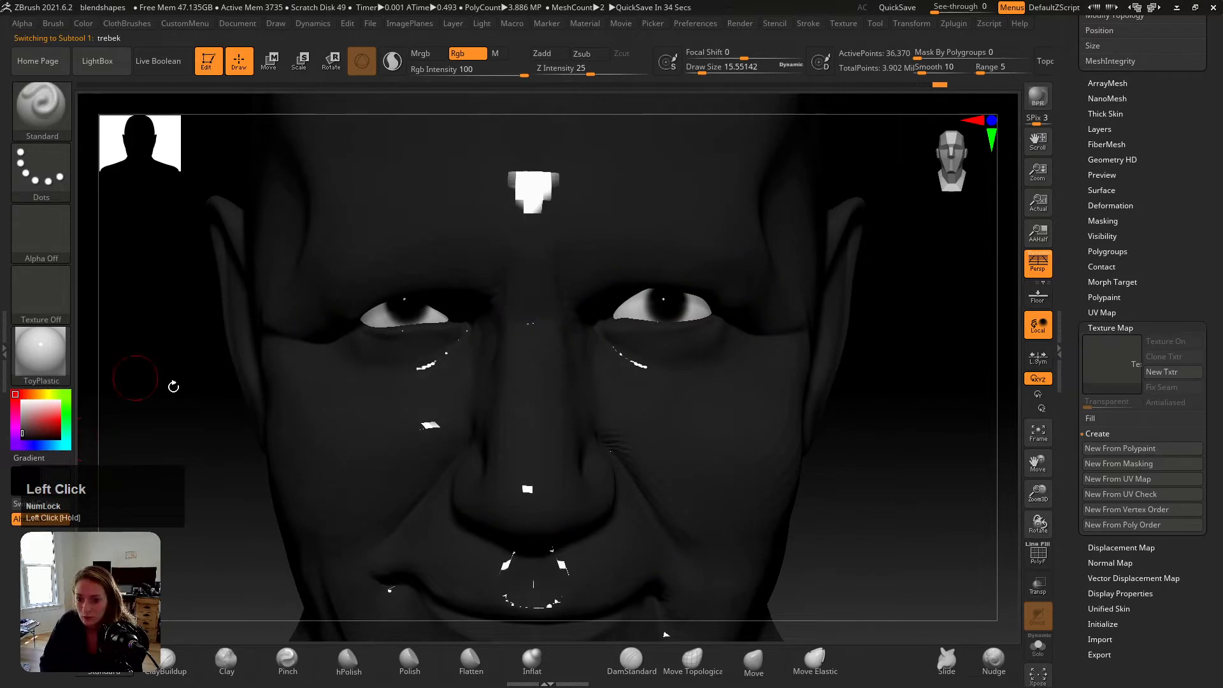
click(35, 361)
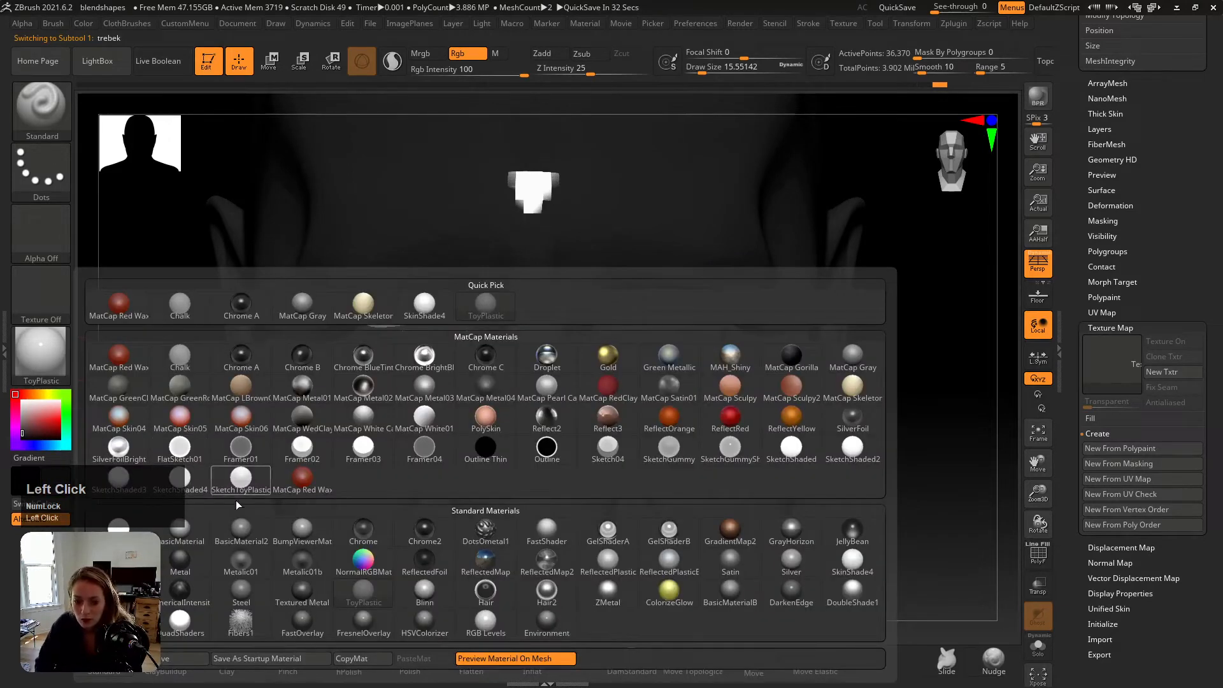
click(838, 399)
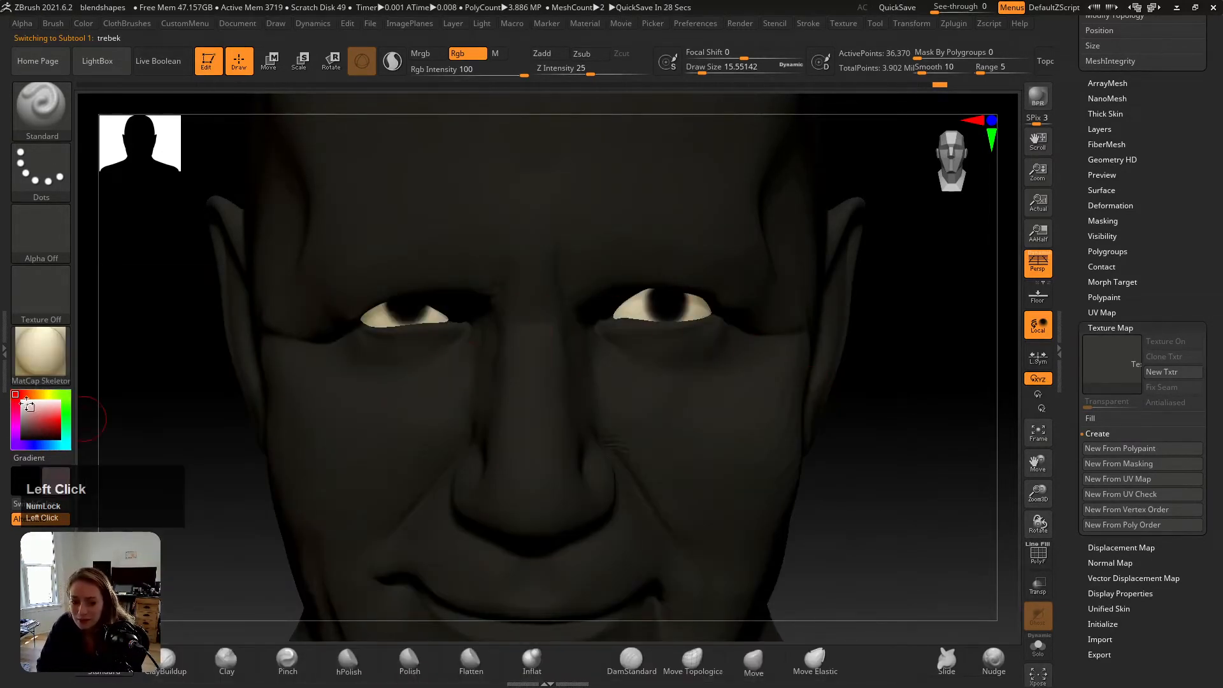
drag(27, 404, 20, 398)
alt+right_drag(595, 262, 605, 284)
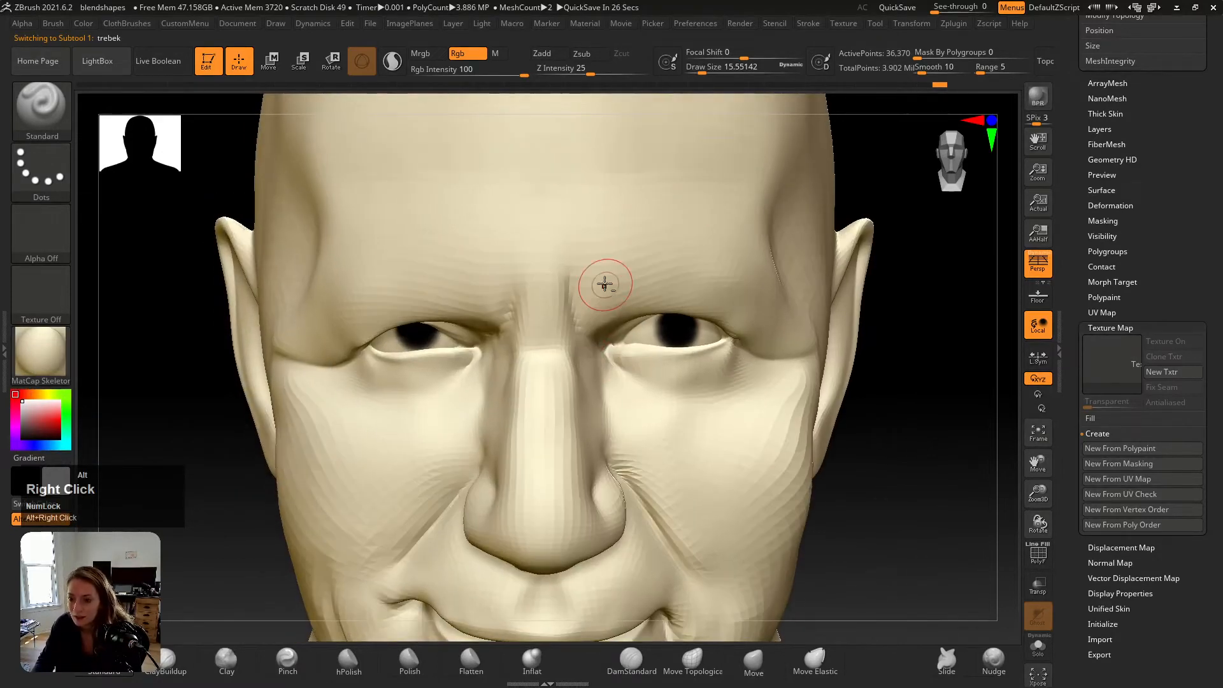
Step: Select the eyeballs and fill them with the glossy ToyPlastic material
alt+click(682, 339)
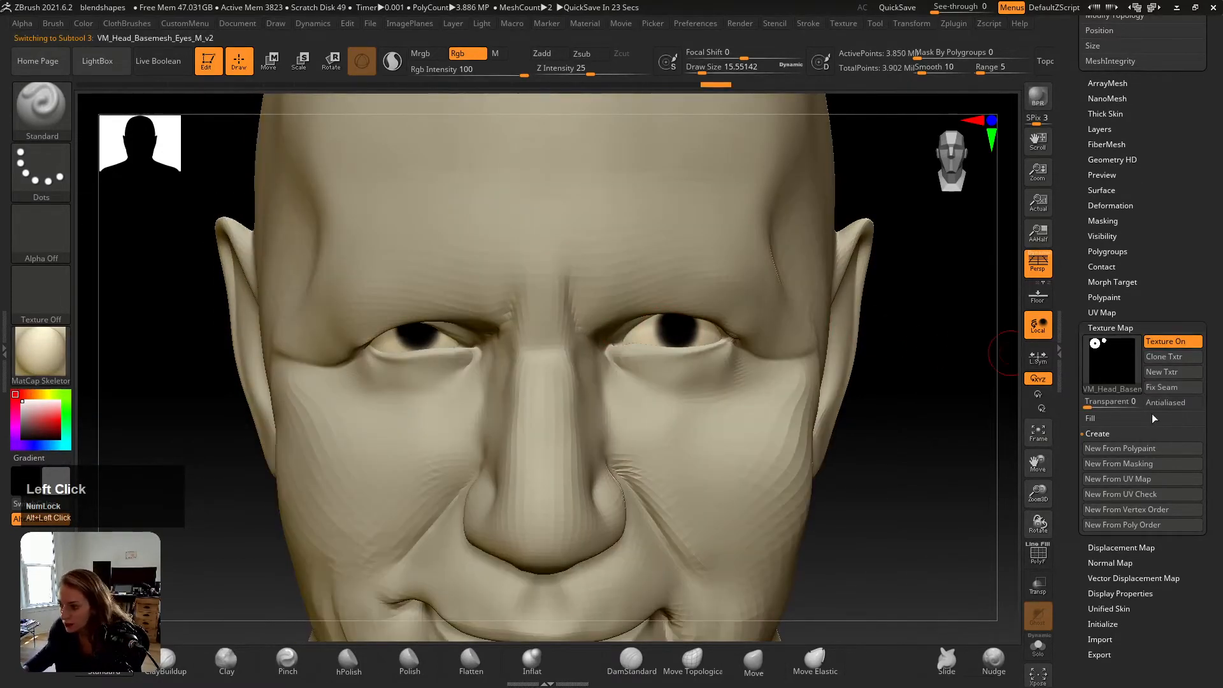
click(1100, 418)
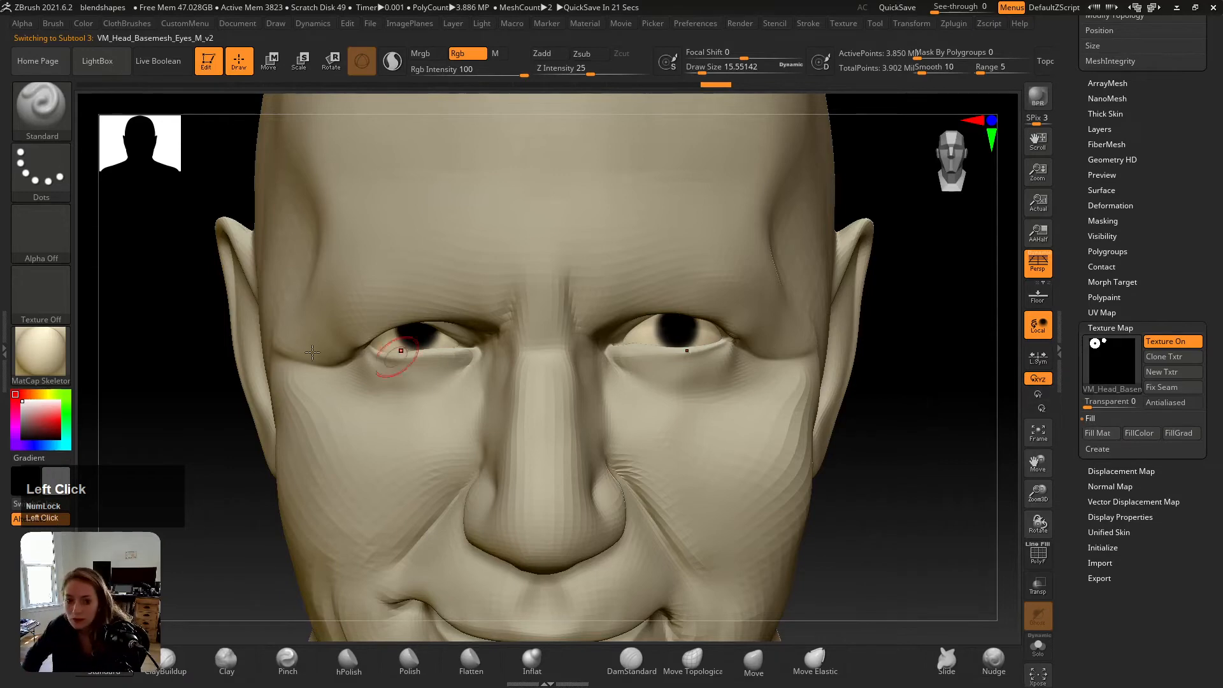
click(54, 361)
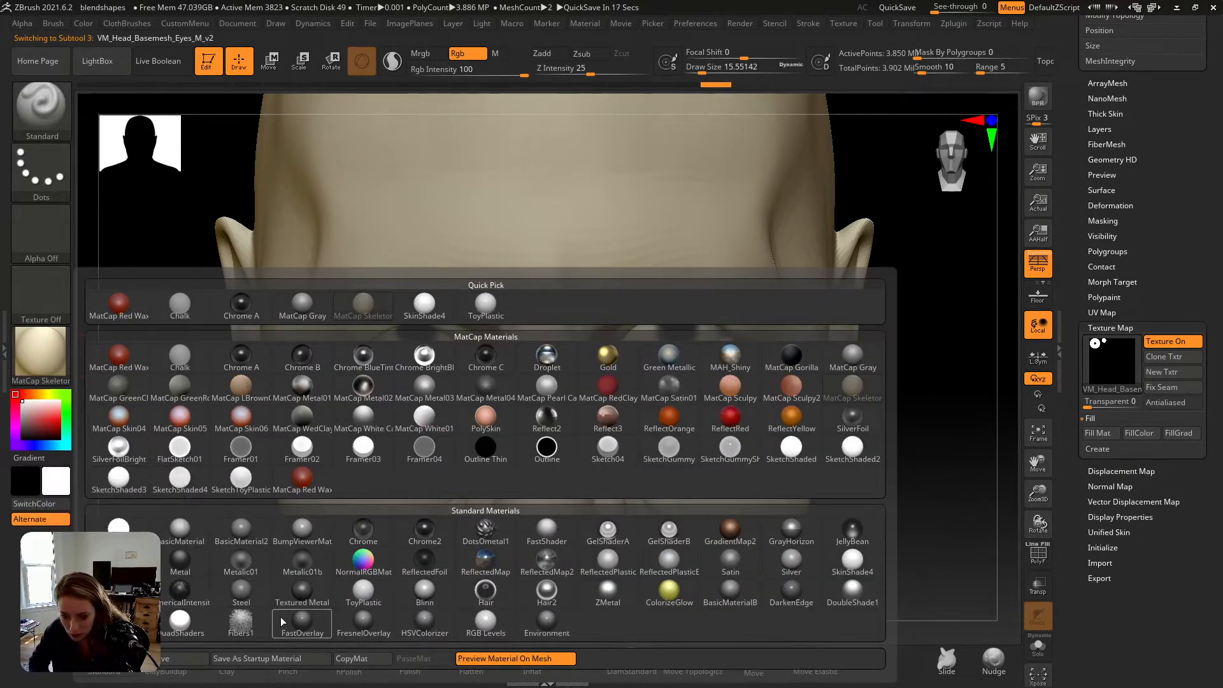
click(363, 592)
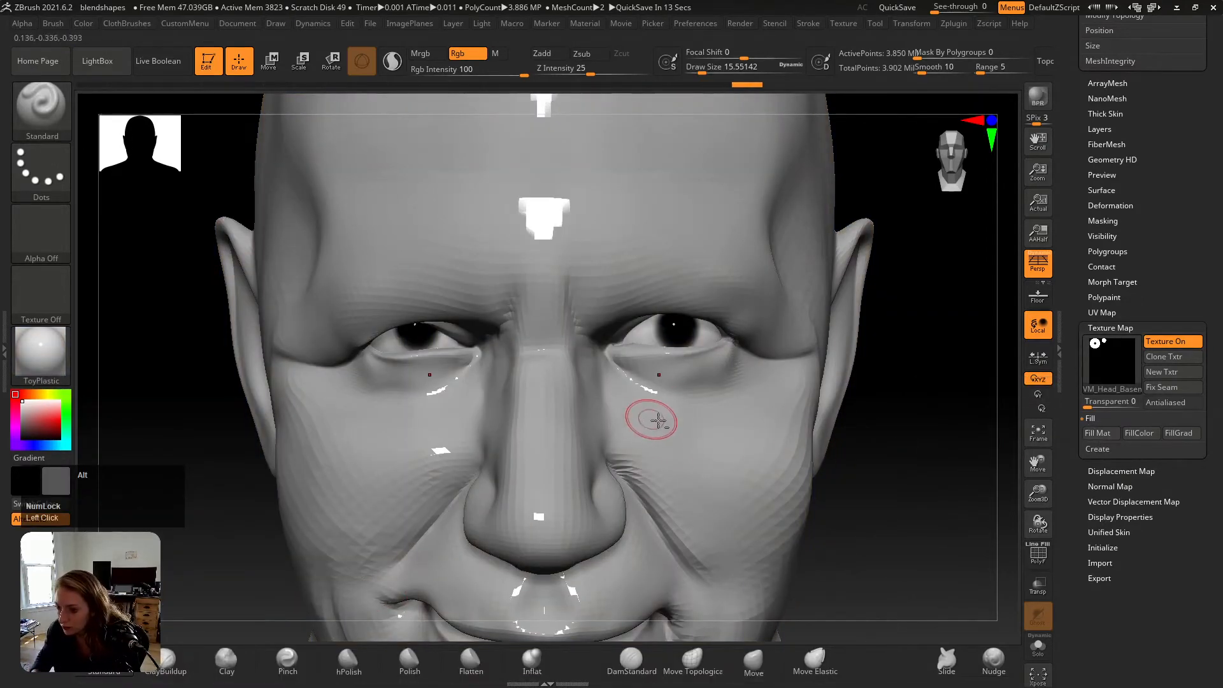
Step: Set the head back to the MatCap Skeleton material and compare the face with the reference photo
alt+click(674, 430)
click(41, 354)
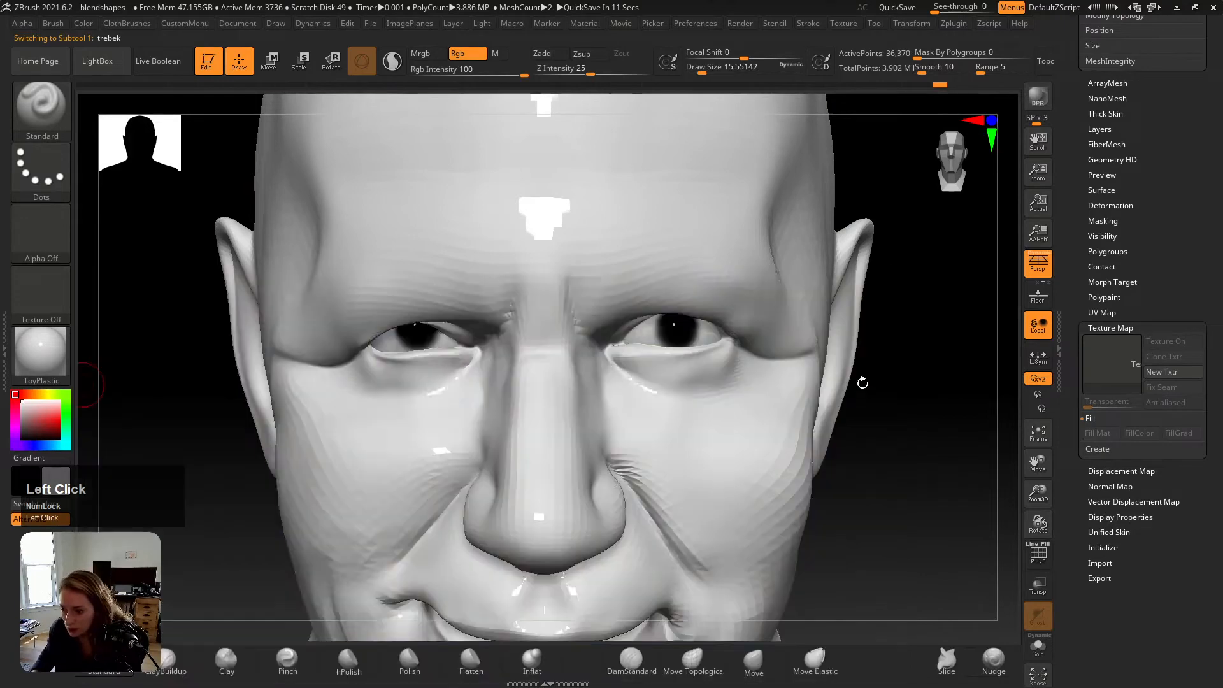
click(862, 383)
alt+right_drag(647, 358, 543, 357)
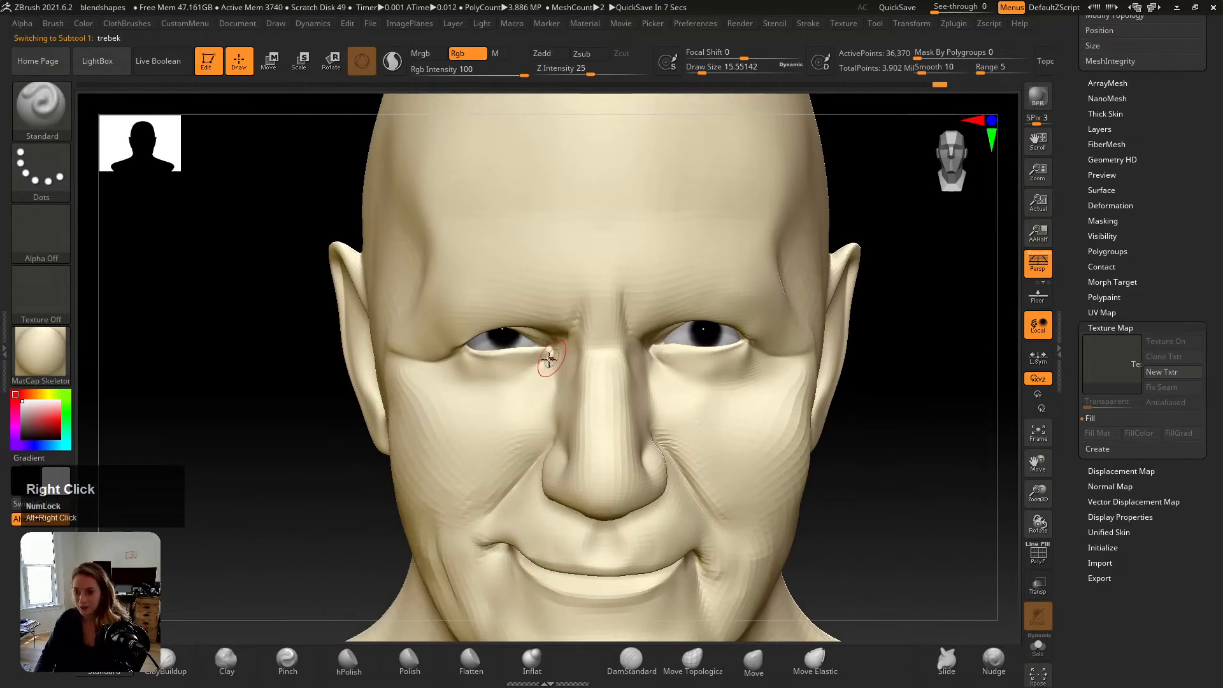
key(shift+z)
key(shift+z)
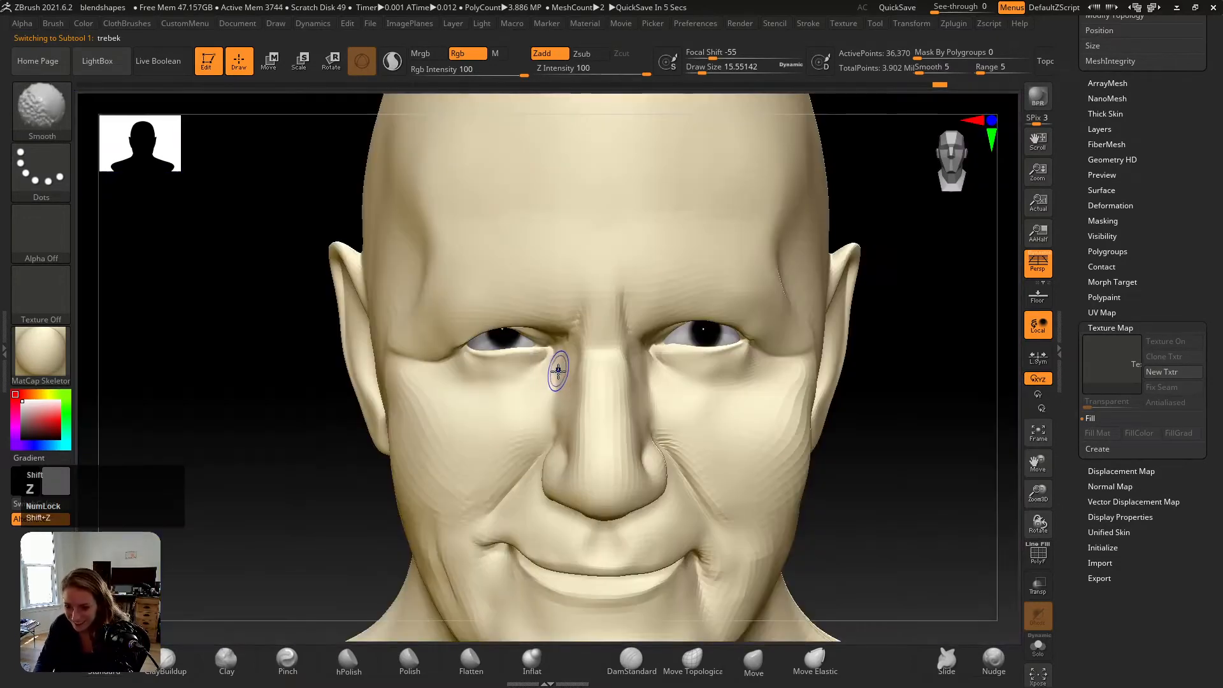
key(shift+z)
key(shift+z)
Step: Select the eyeballs, centre the transform gizmo on the character's right eye, and try rotating it before undoing the change
alt+click(502, 336)
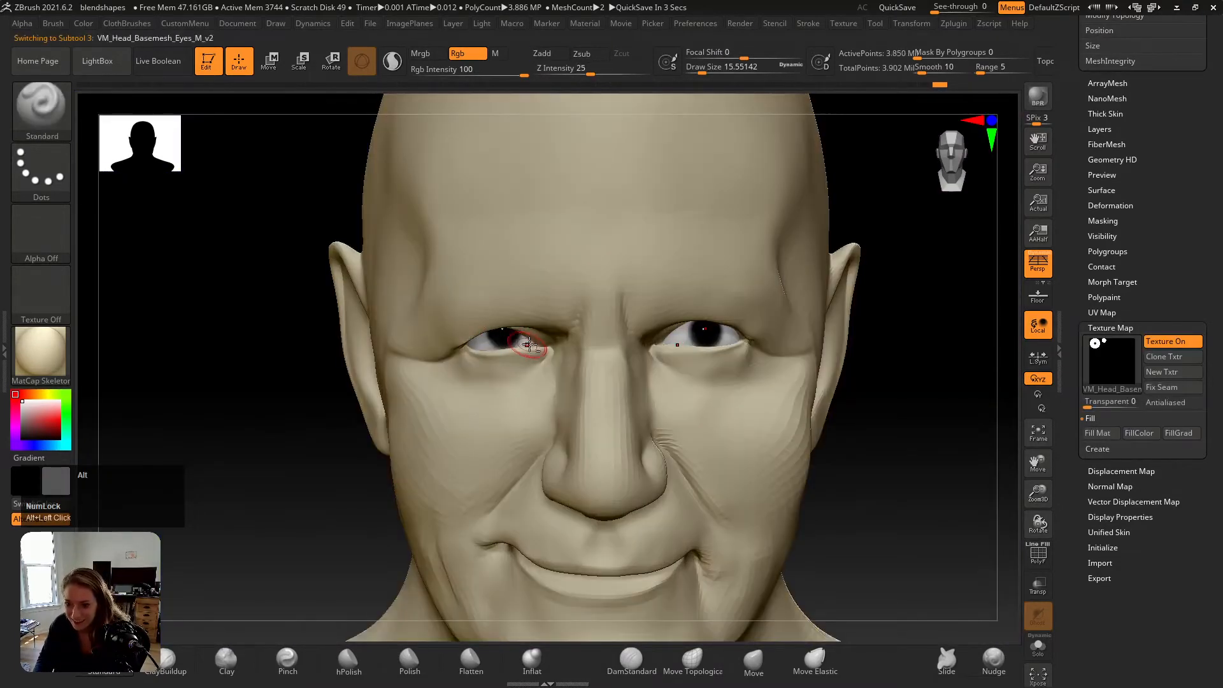
alt+right_drag(528, 347, 509, 348)
key(w)
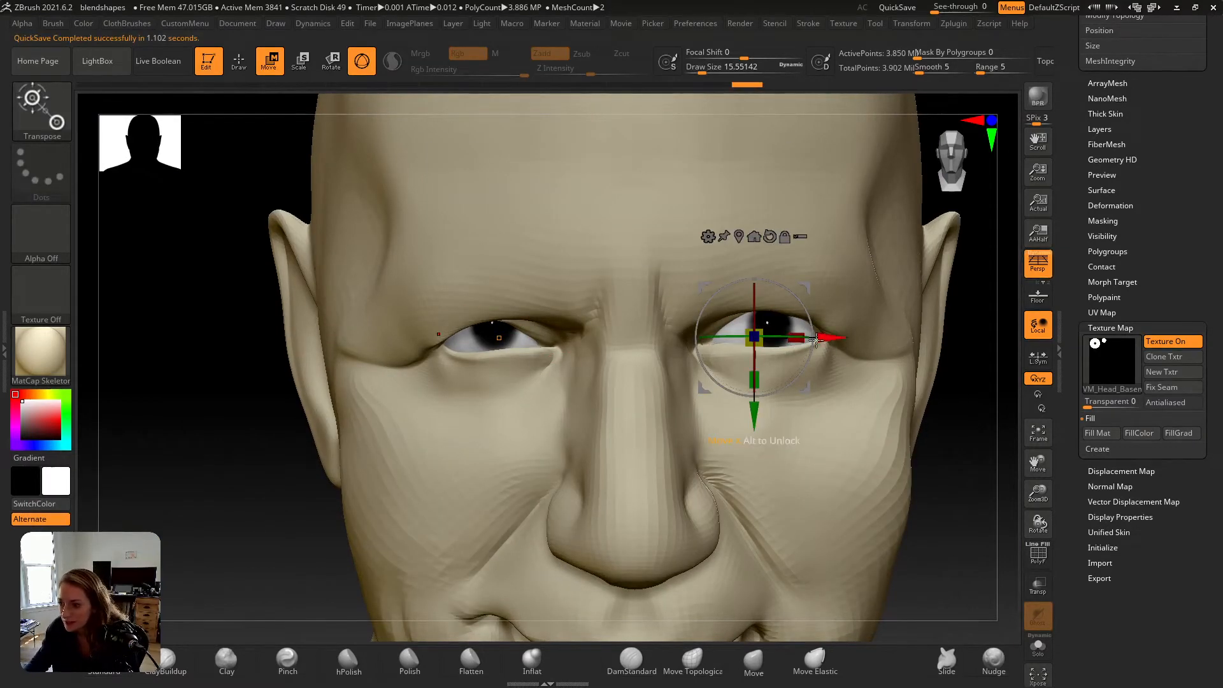
alt+click(496, 337)
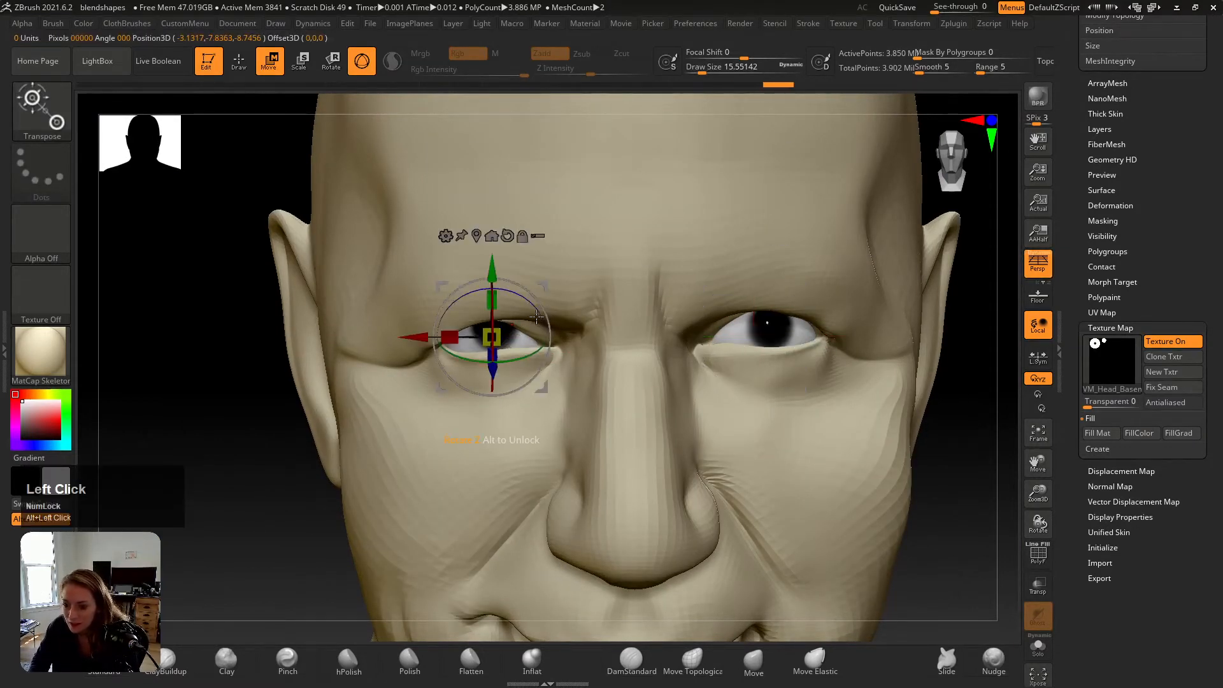
drag(536, 316, 539, 322)
key(ctrl+z)
Step: Auto-group the eyeballs into separate polygroups and isolate the character's right eyeball by masking the other one
ctrl+click(520, 340)
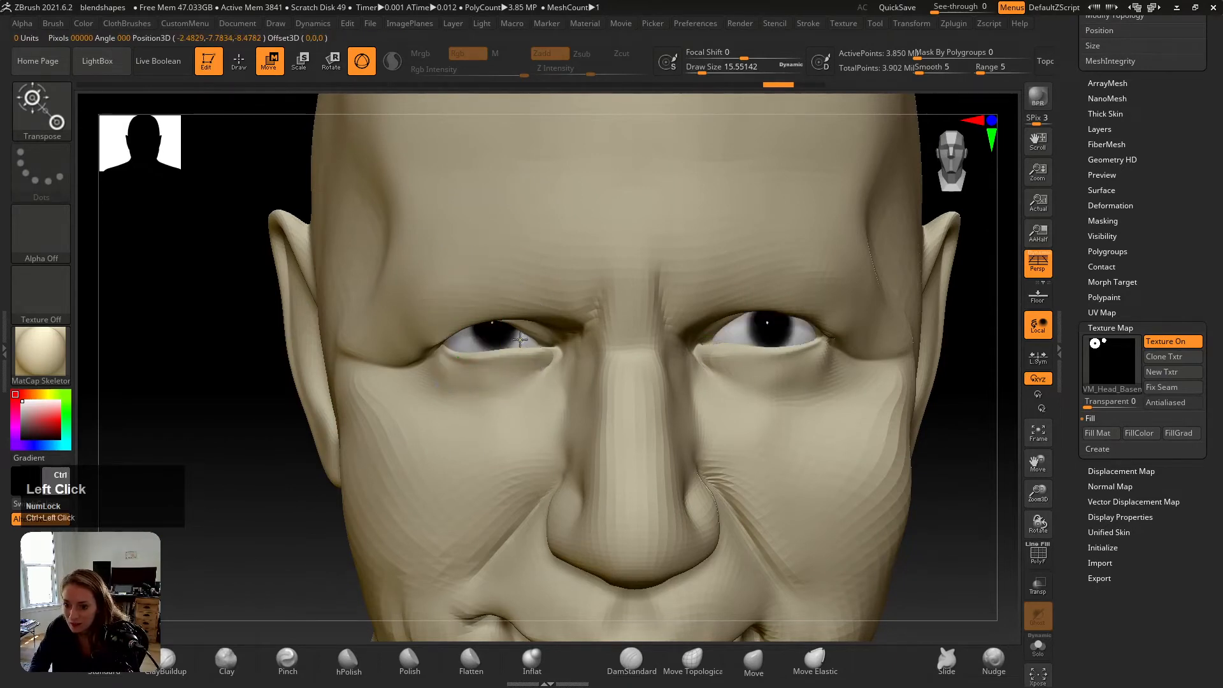
key(a)
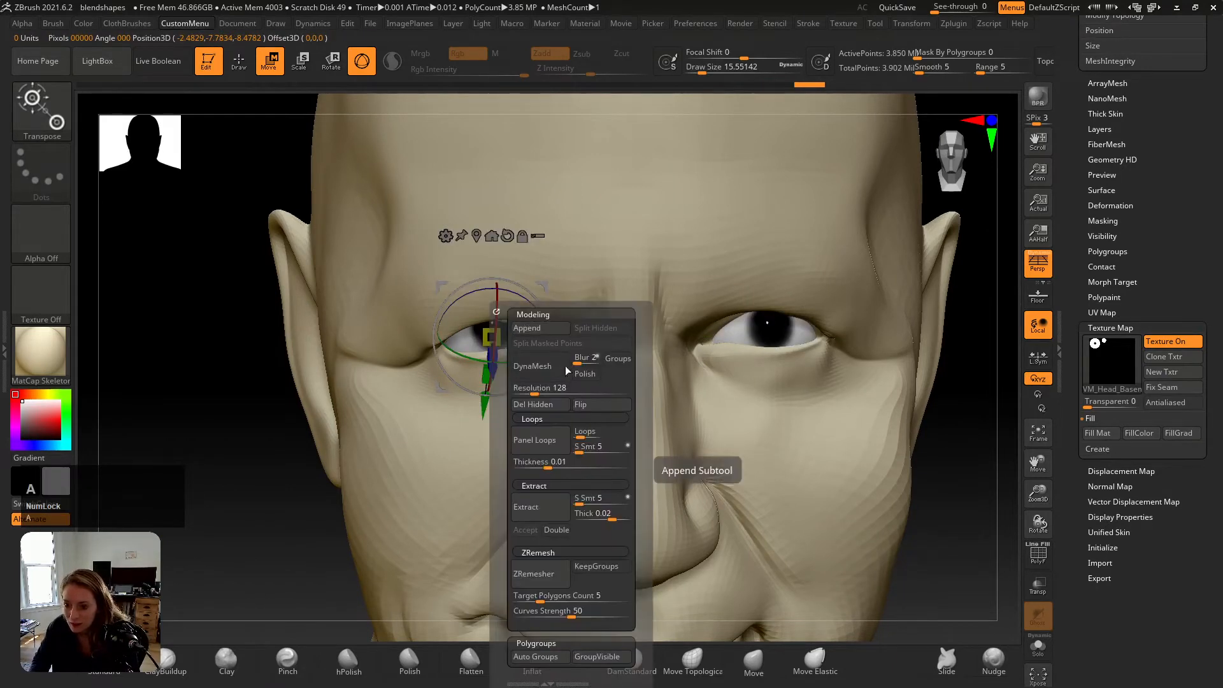
click(513, 460)
ctrl+click(470, 339)
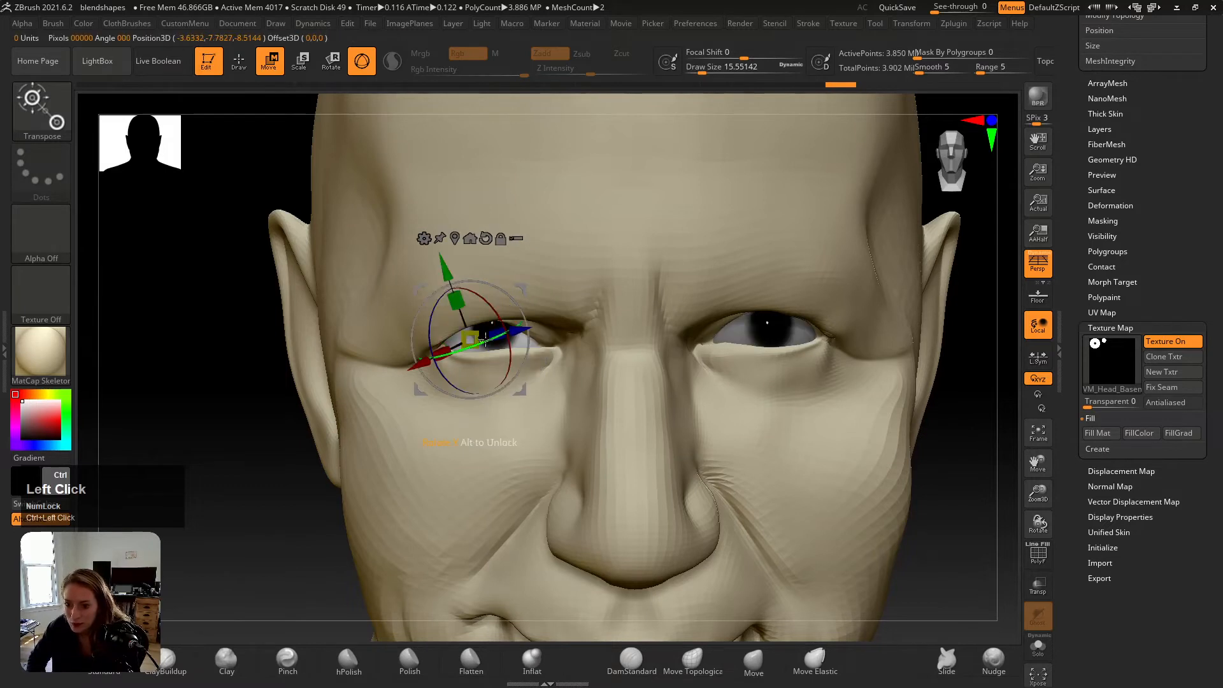
Step: Adjust the character's right eyeball with the gizmo, re-centring the gizmo and undoing unwanted transforms
drag(520, 310, 611, 275)
key(ctrl+z)
alt+drag(585, 332, 564, 337)
click(576, 223)
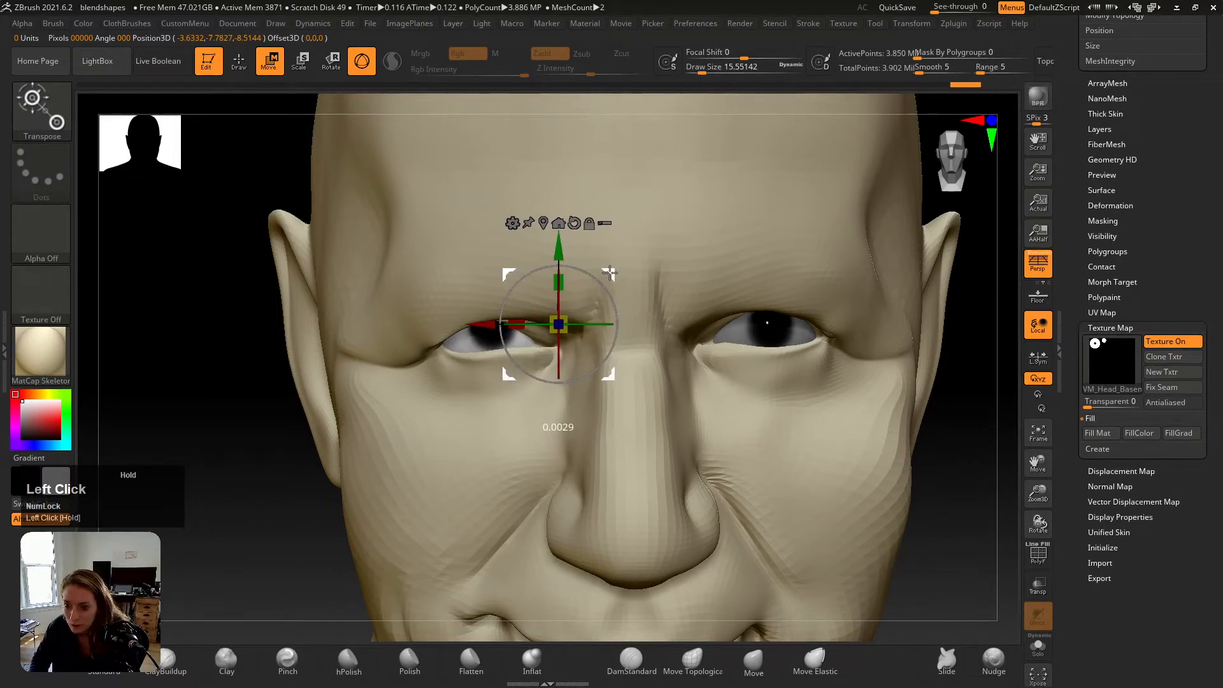
key(ctrl+z)
click(602, 325)
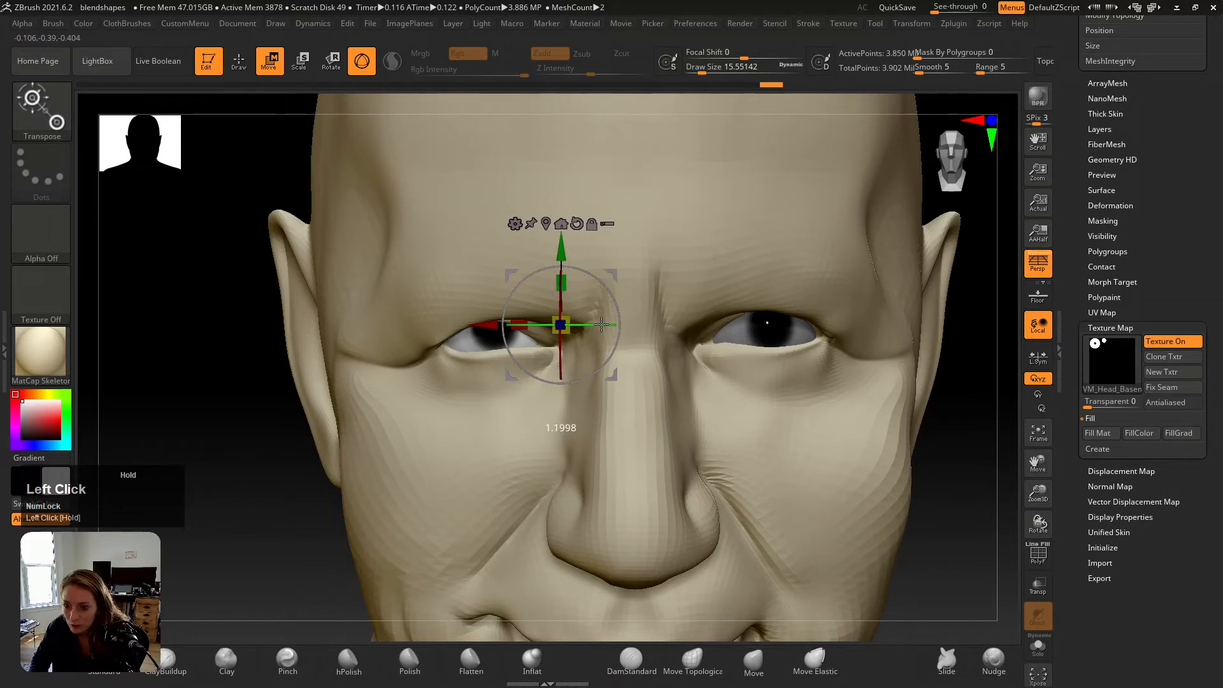
alt+drag(570, 295, 518, 309)
Step: Isolate the character's left eyeball and adjust its gaze and position in the socket, and return to the right eyeball
click(770, 332)
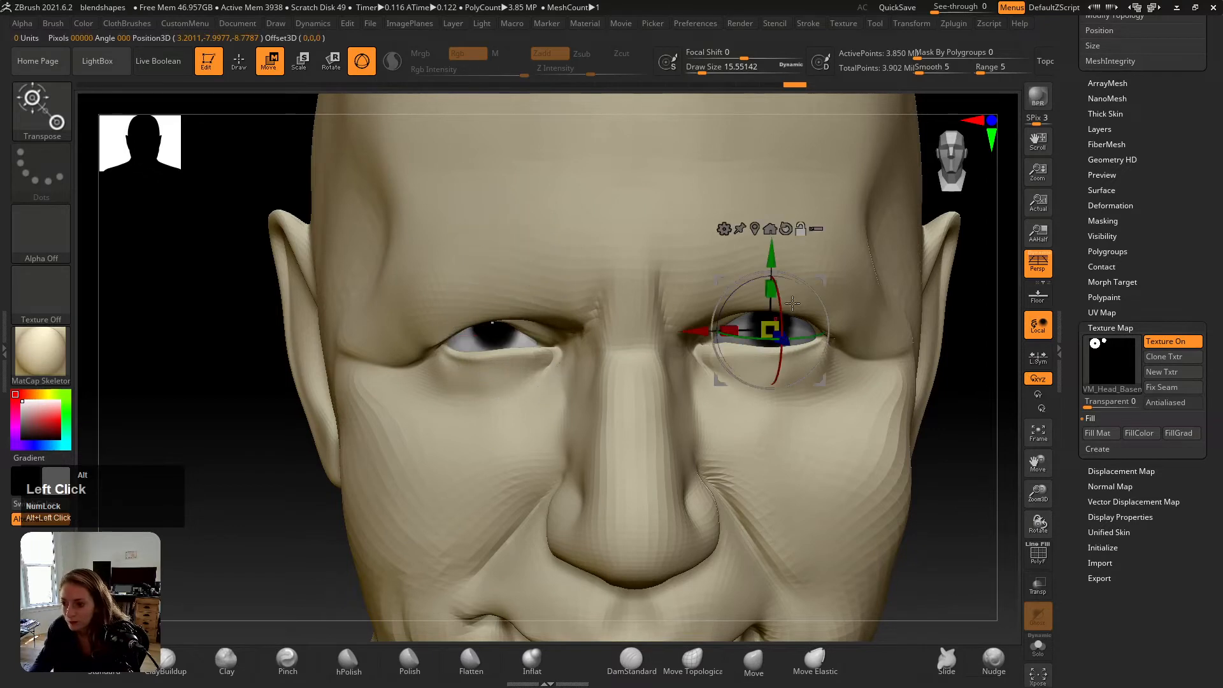
drag(822, 280, 810, 247)
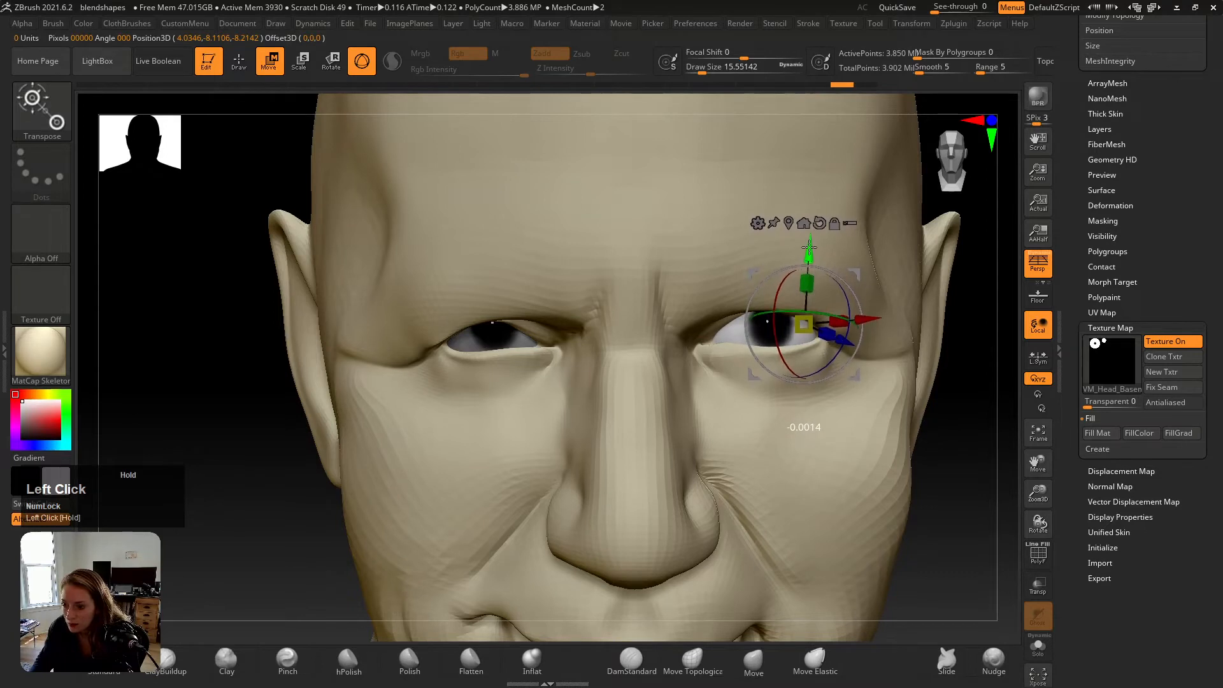
click(462, 342)
Step: Compare the eyes with the reference photo, select the head, and return to Draw mode for sculpting
key(shift+z)
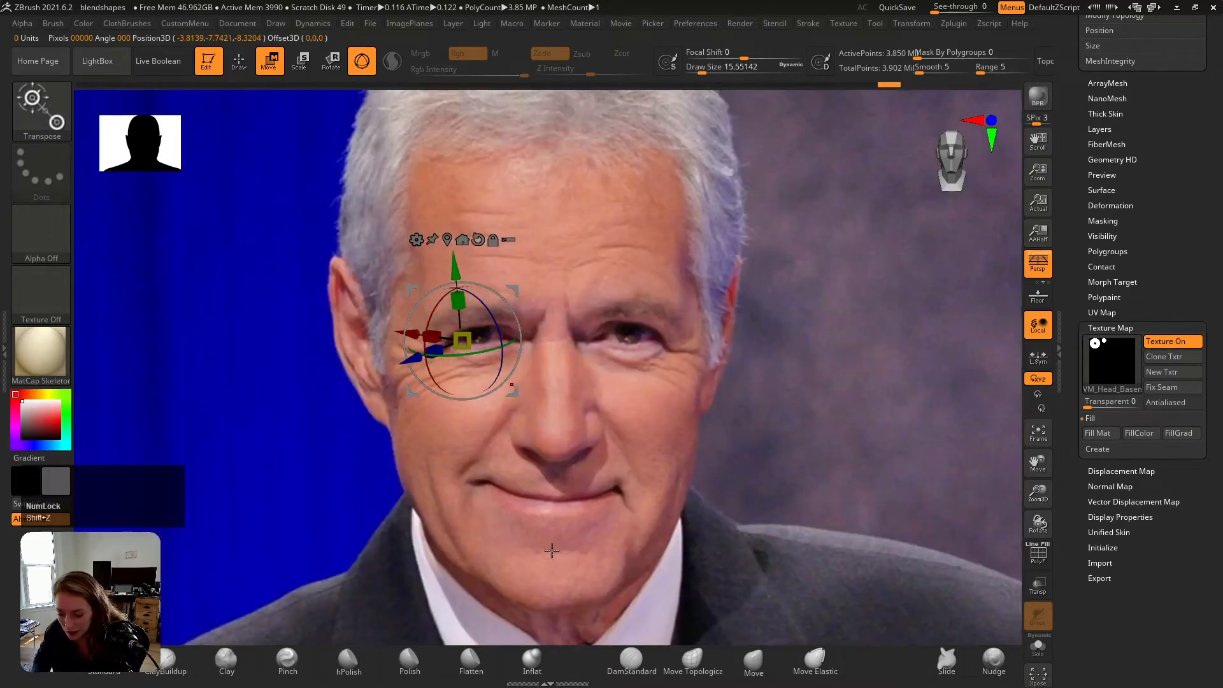
alt+click(632, 428)
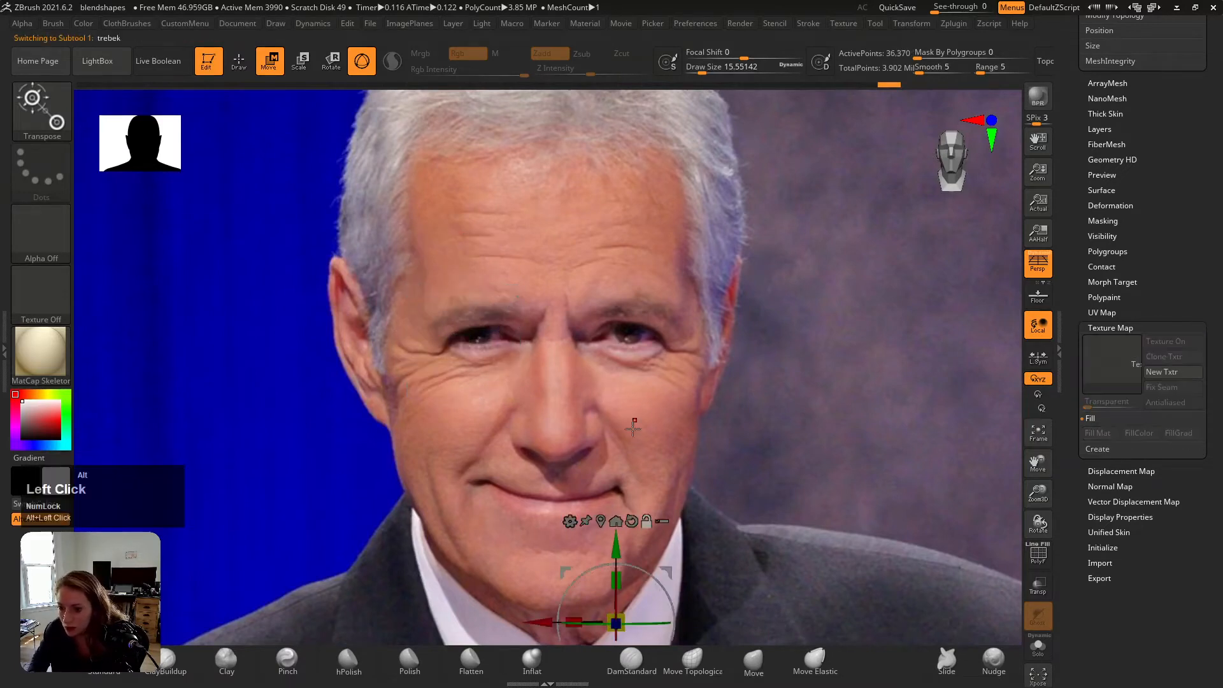
key(q)
key(shift+z)
key(shift+z)
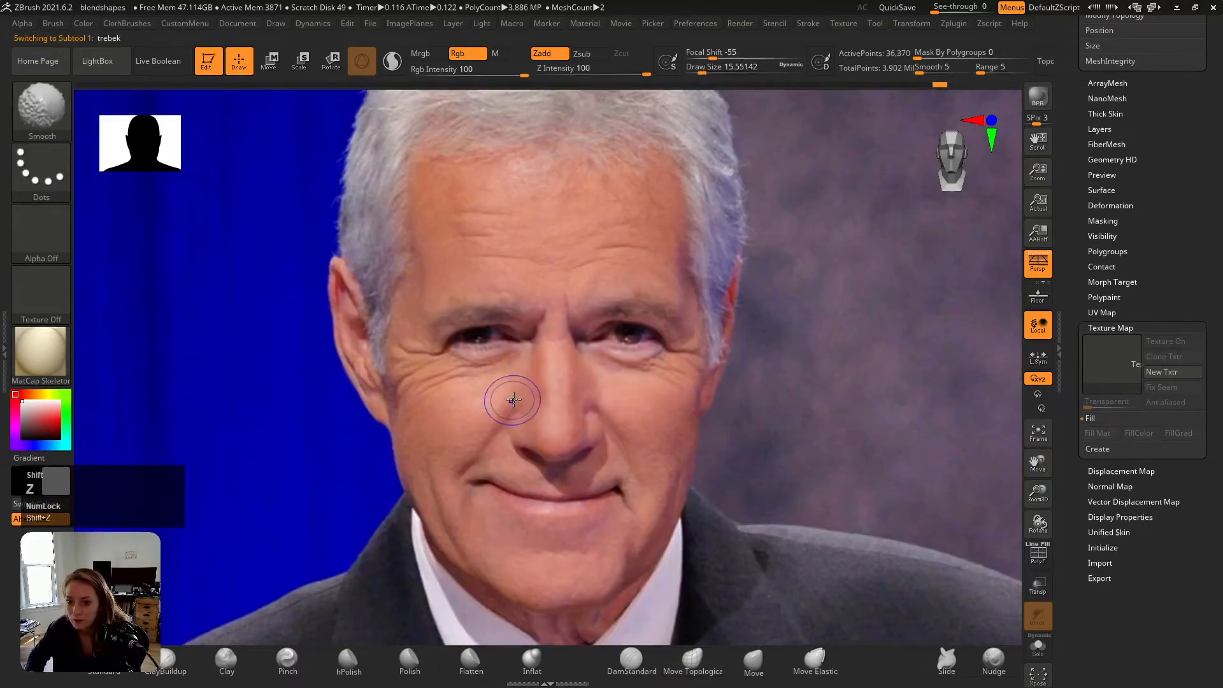
Step: Compare the head's eyes and eyelids with the front reference photo
key(shift+z)
key(shift+z)
key(shift+z)
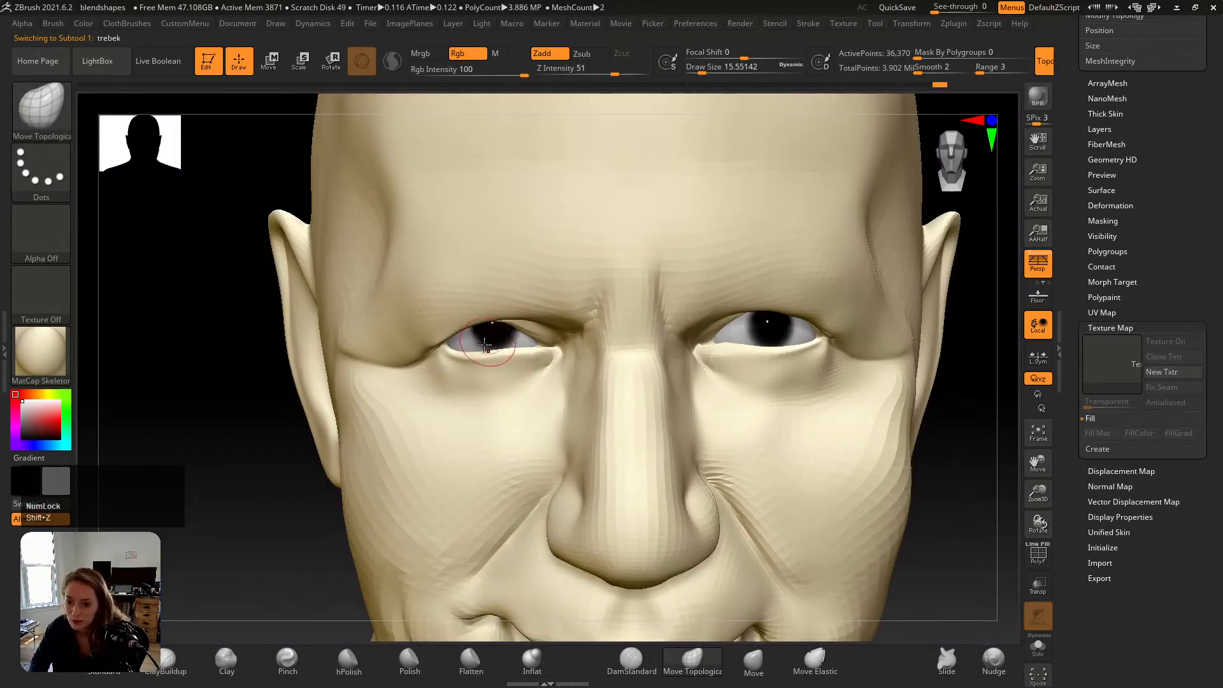
key(shift+z)
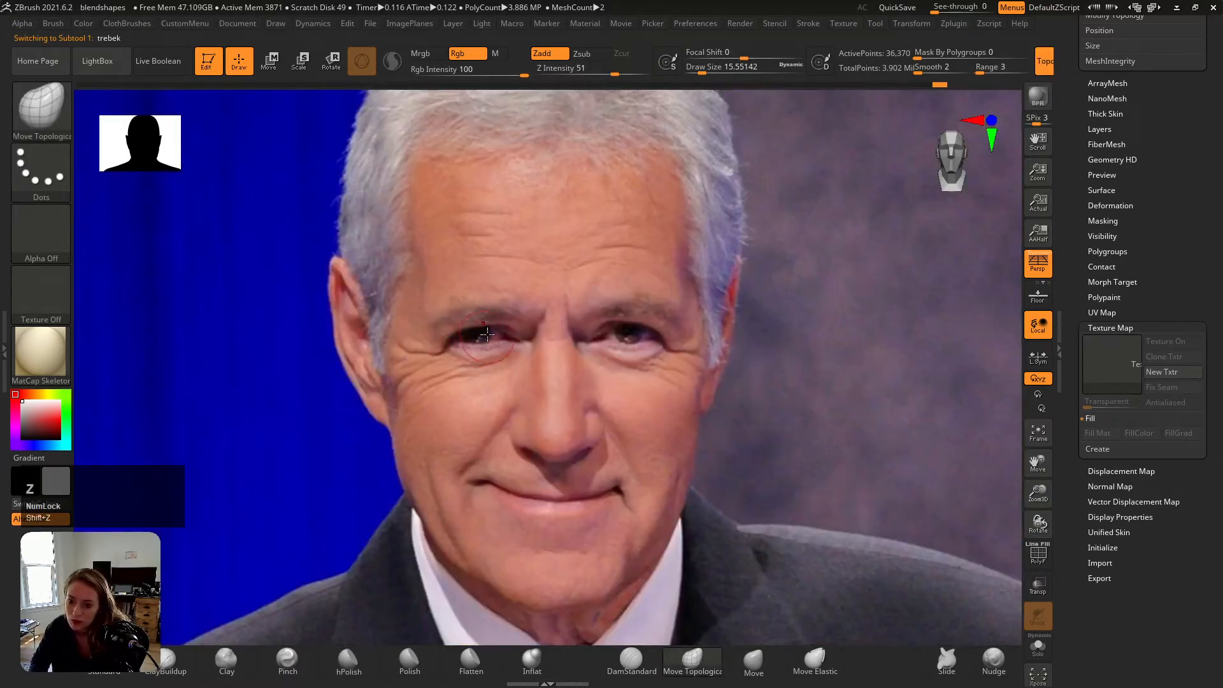
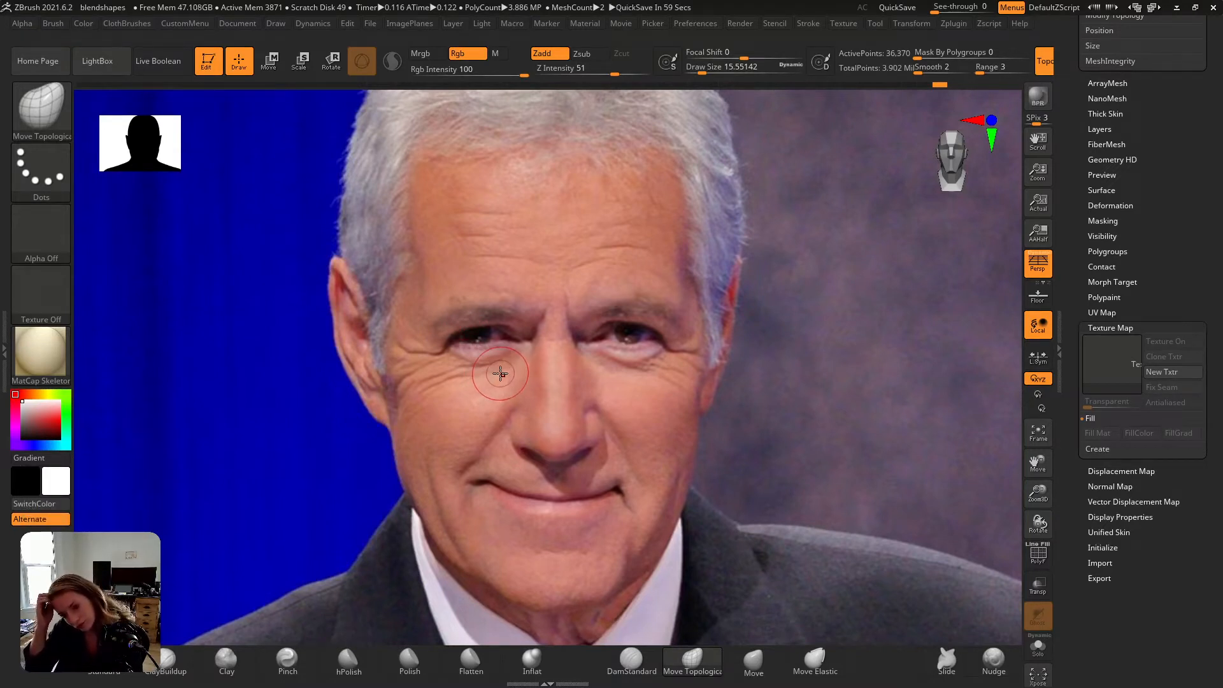
key(shift)
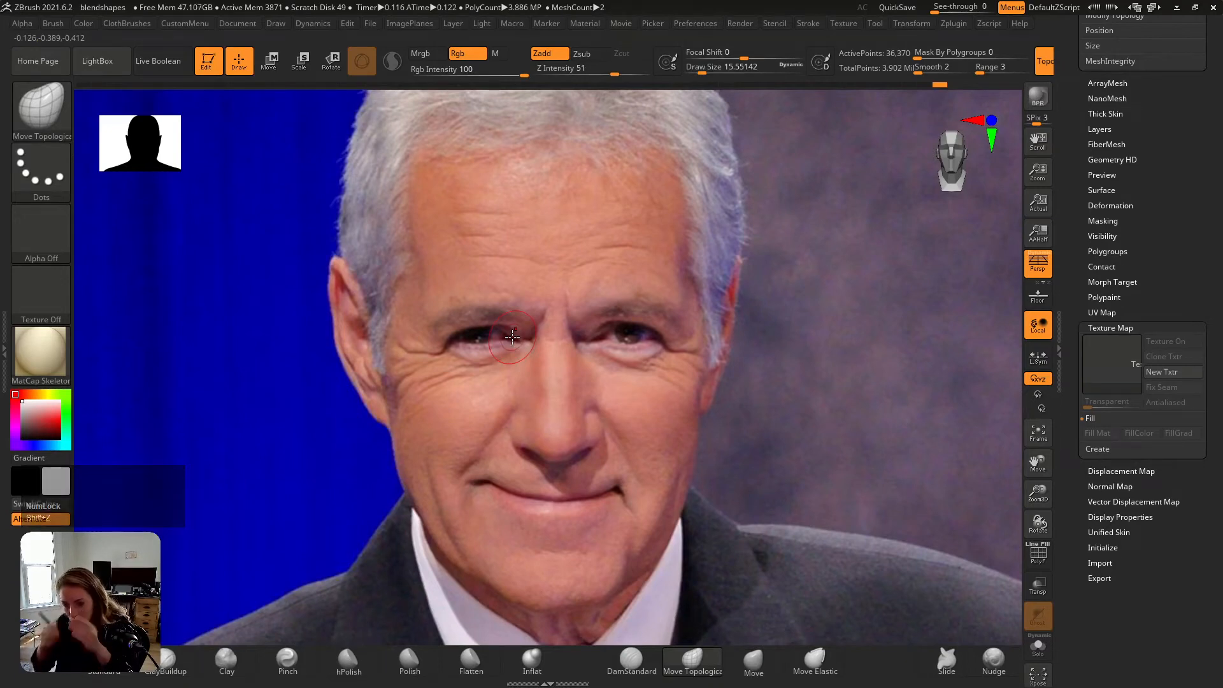
key(shift+z)
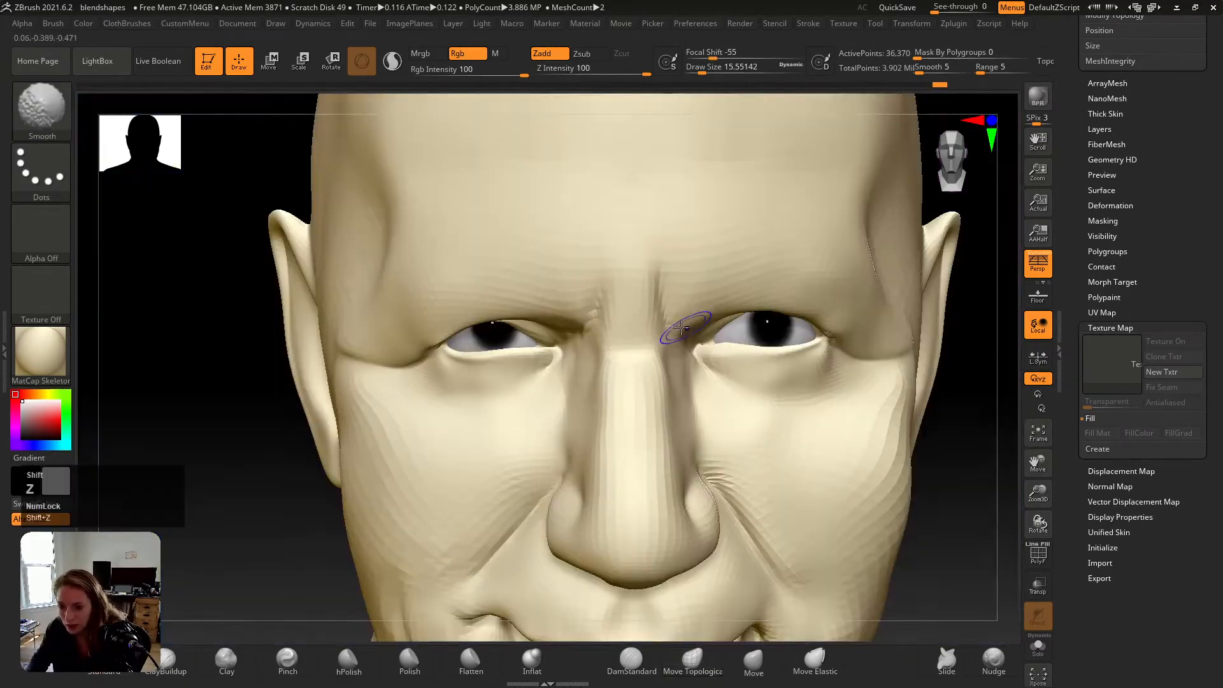
Step: Isolate the eyeballs without perspective and invert the mask so only the character's right eyeball can be transformed
alt+click(513, 347)
click(1037, 646)
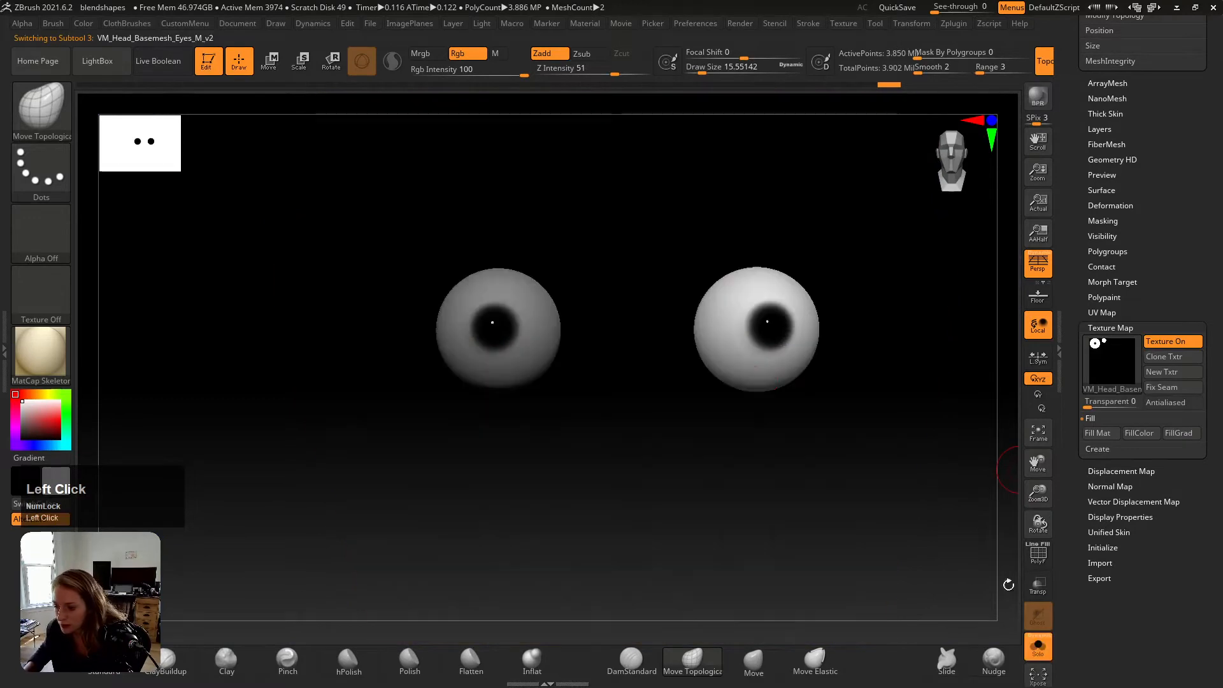
alt+right_drag(720, 393, 708, 434)
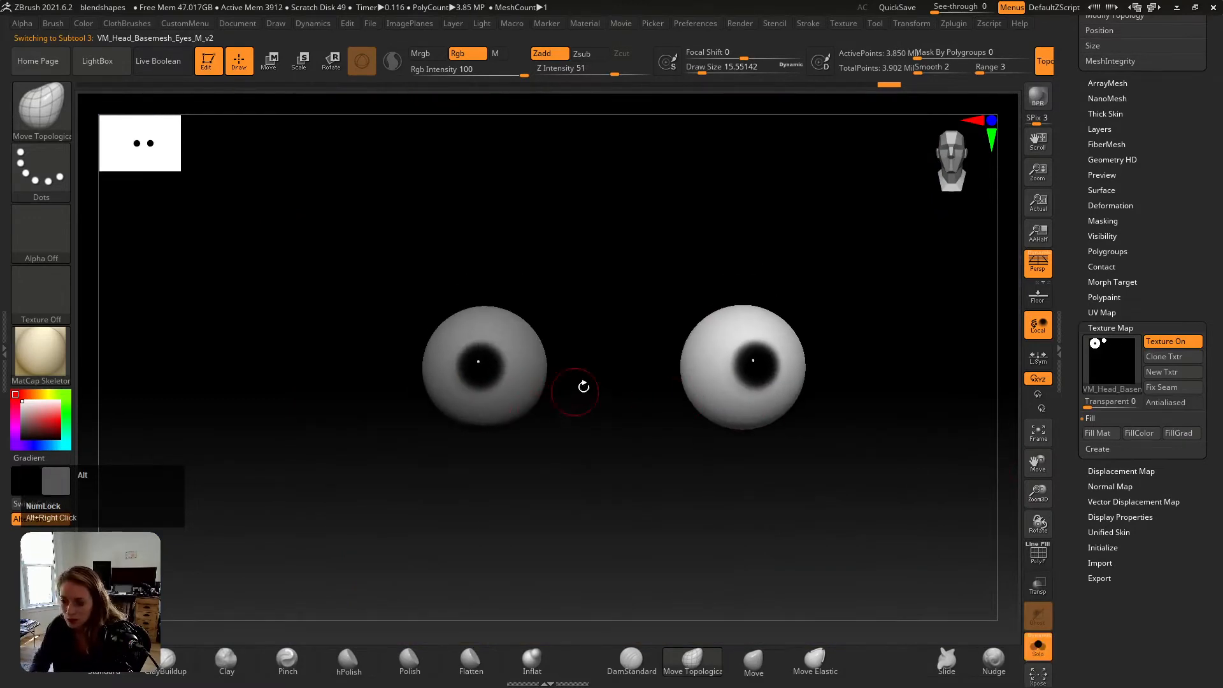
alt+right_drag(584, 386, 574, 409)
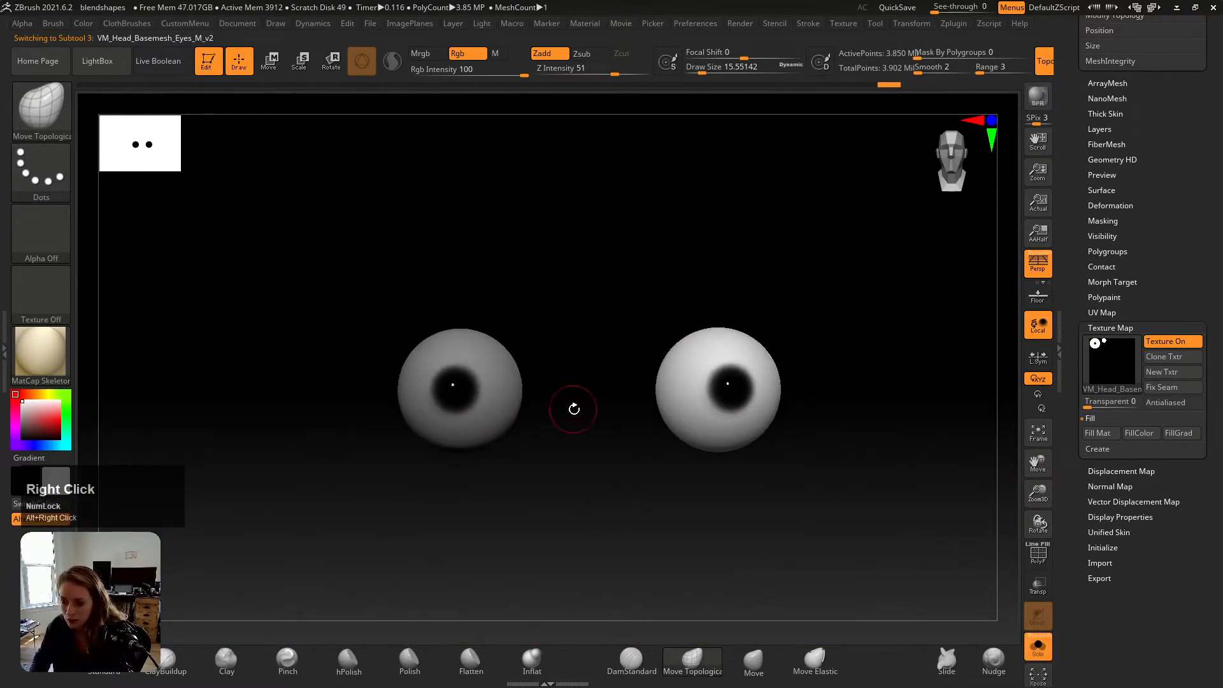
click(1039, 270)
right_drag(716, 345, 696, 437)
key(w)
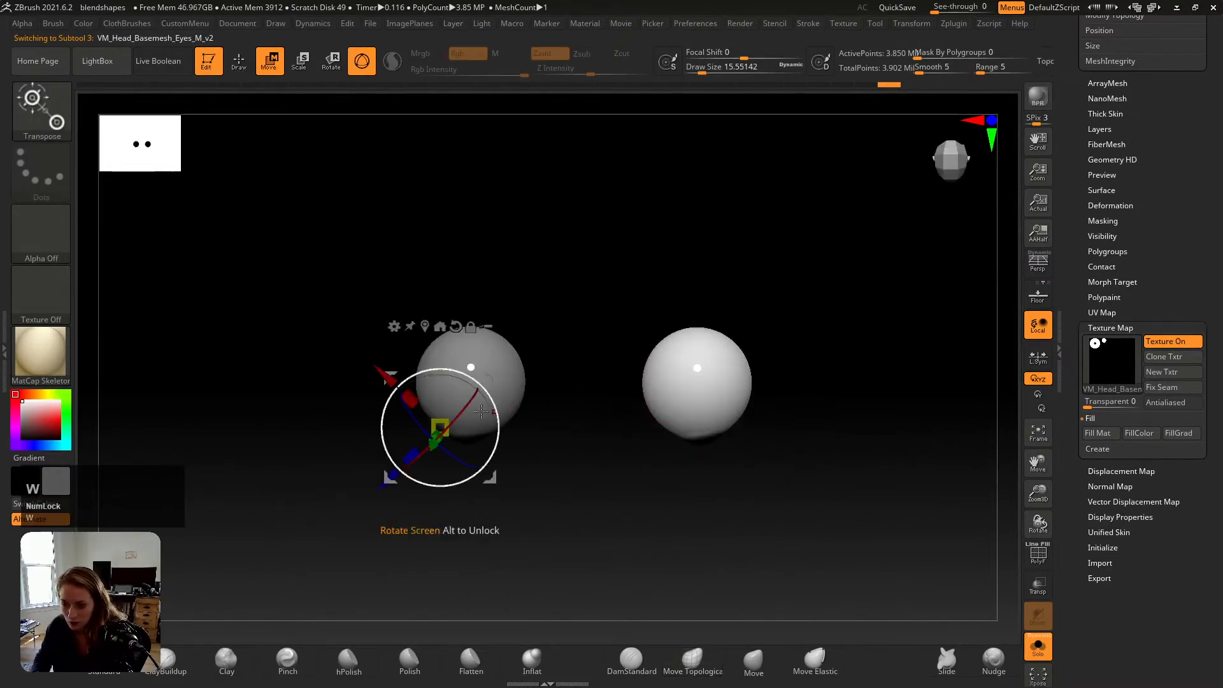
click(512, 368)
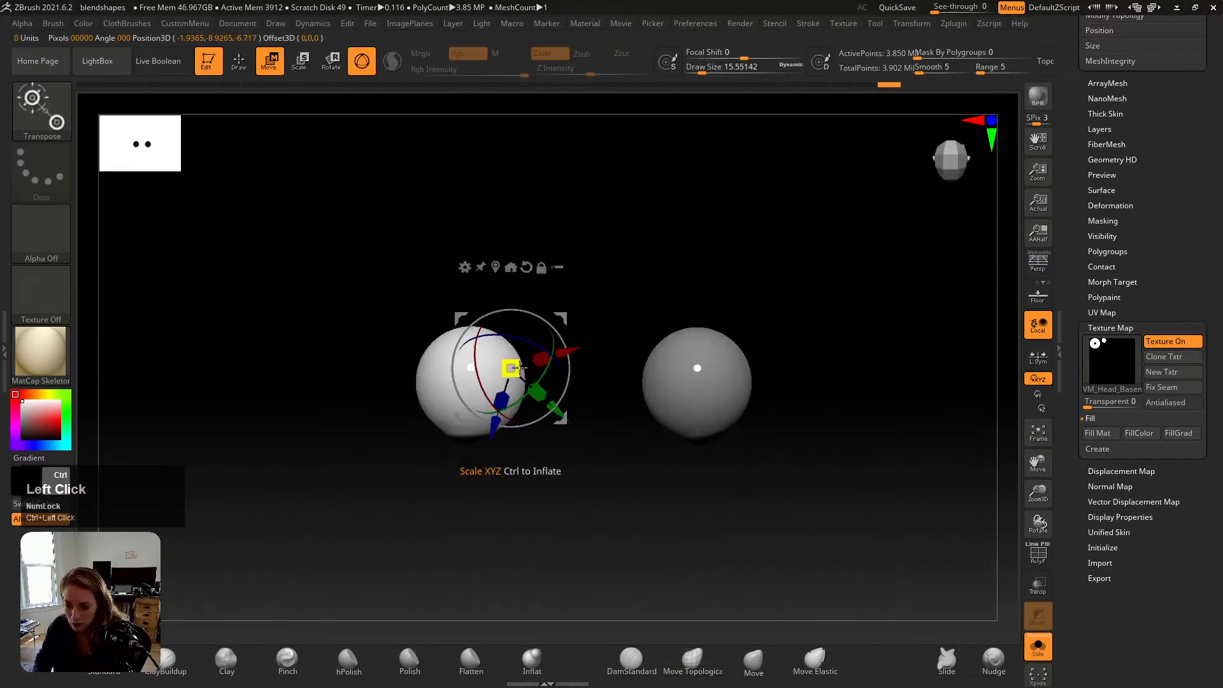
Step: Reset the gizmo's orientation, centre it on the unmasked eyeball, and rotate the eyeball about 5 degrees as seen from above
click(527, 268)
alt+drag(561, 318, 533, 328)
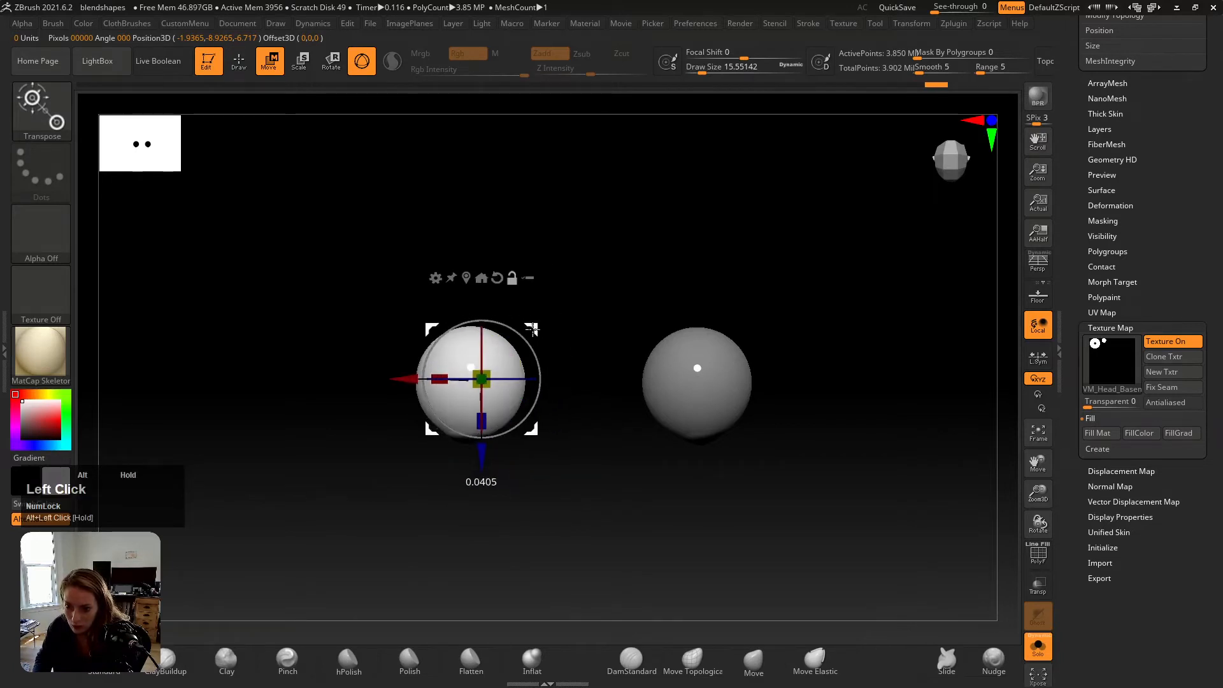
click(459, 279)
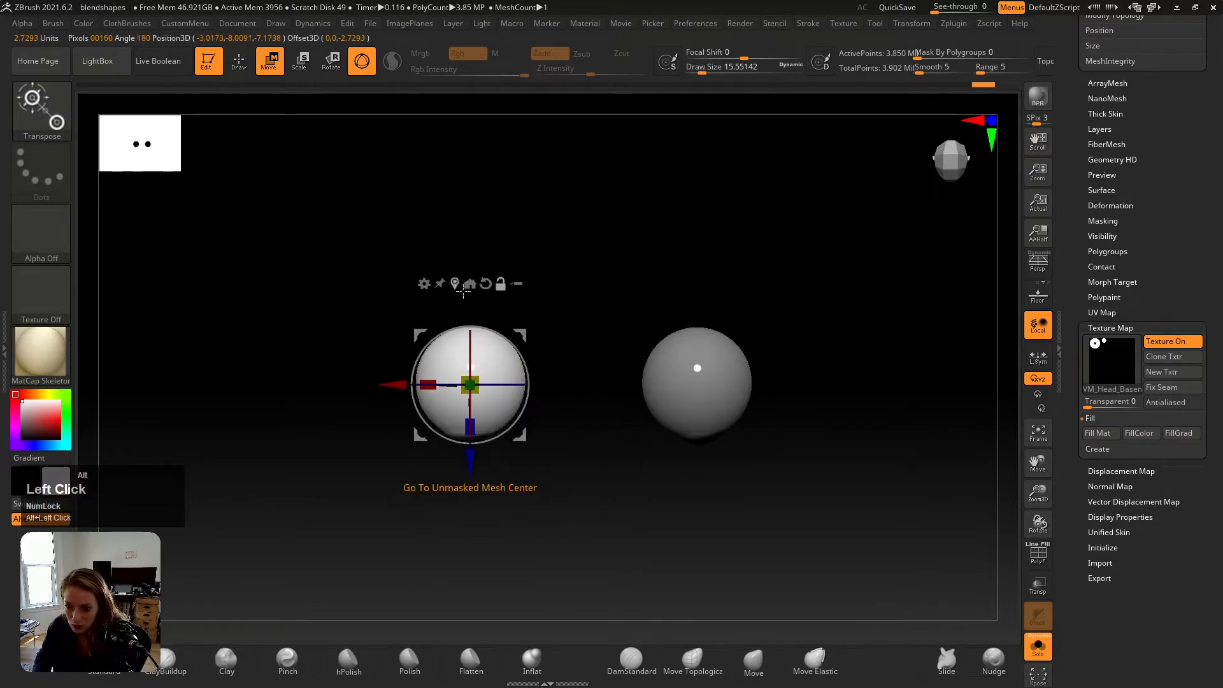
drag(516, 350, 520, 354)
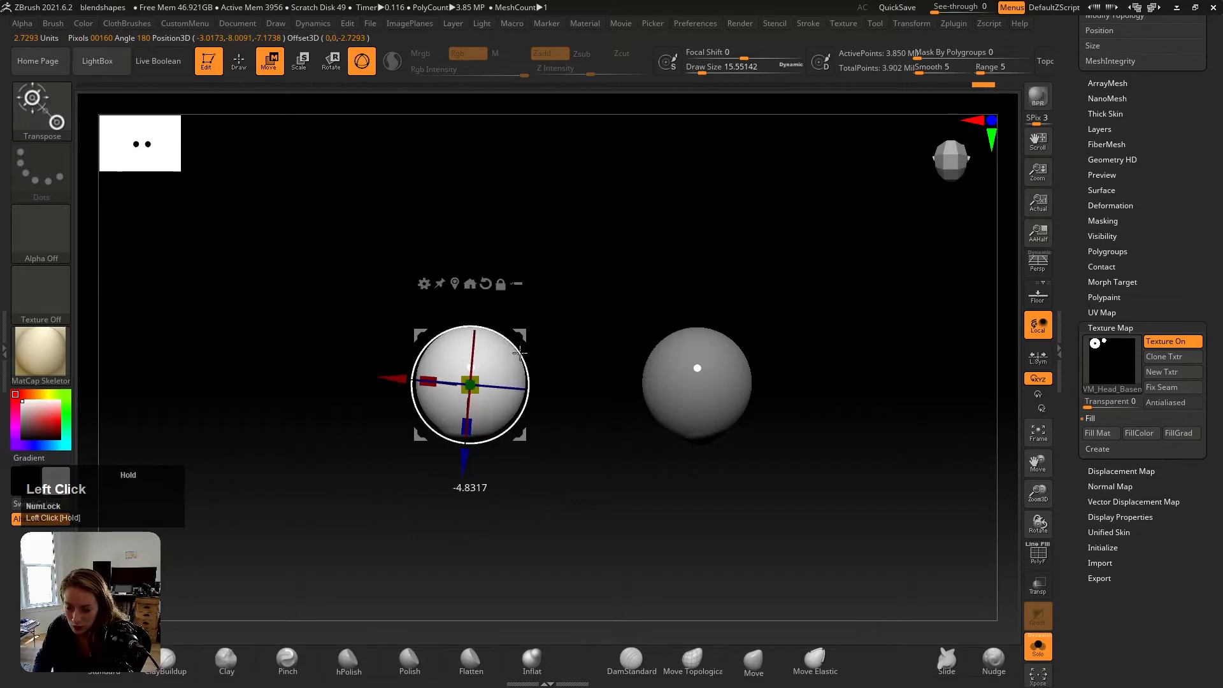
Step: Show the whole head again, fine-tune the character's right eyeball in its socket, and undo the last unwanted adjustments
click(1037, 646)
right_drag(781, 507, 608, 419)
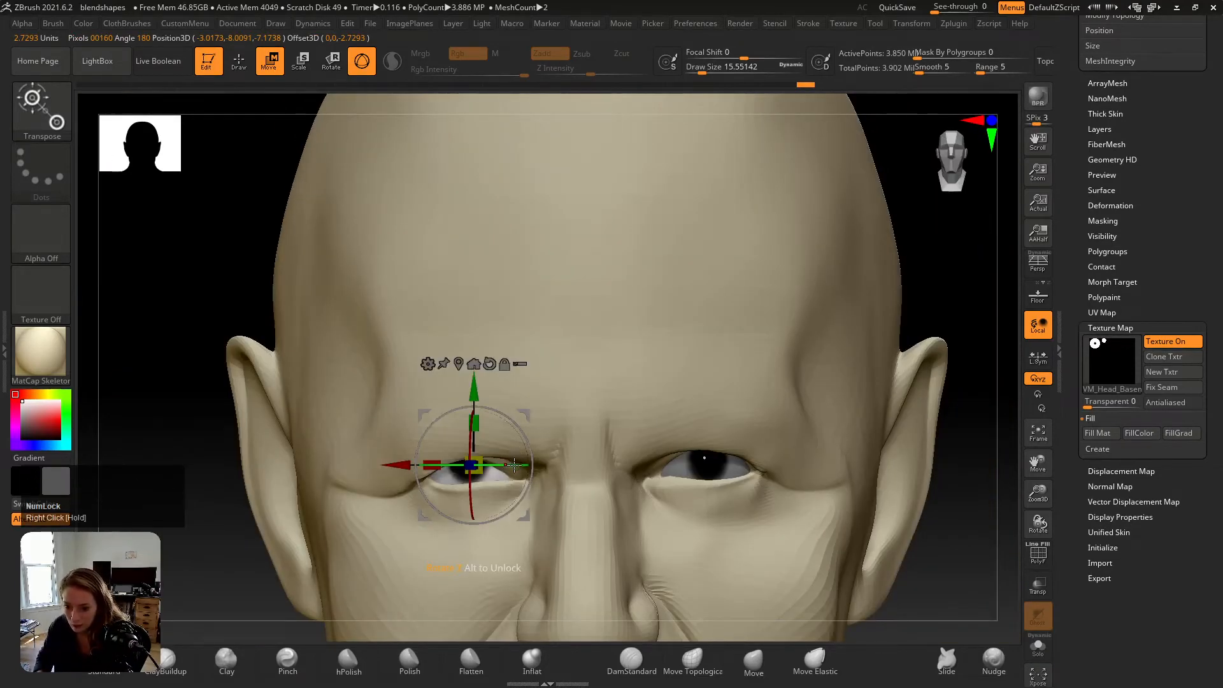
click(513, 466)
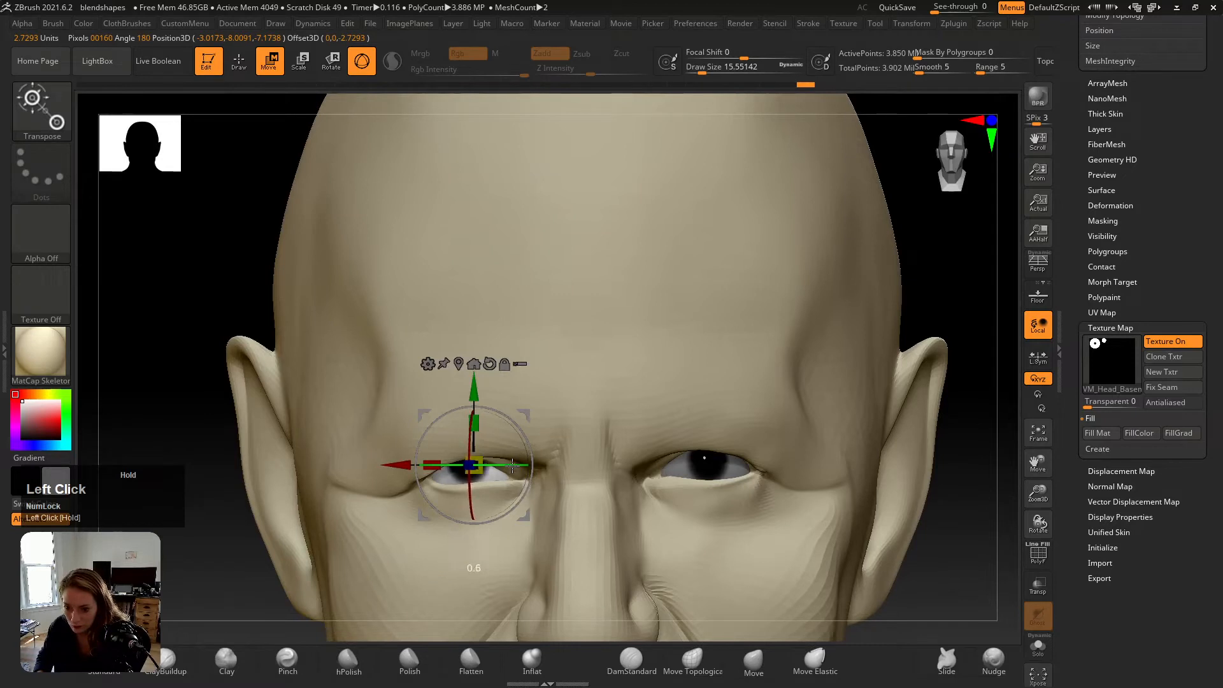
drag(506, 466, 511, 467)
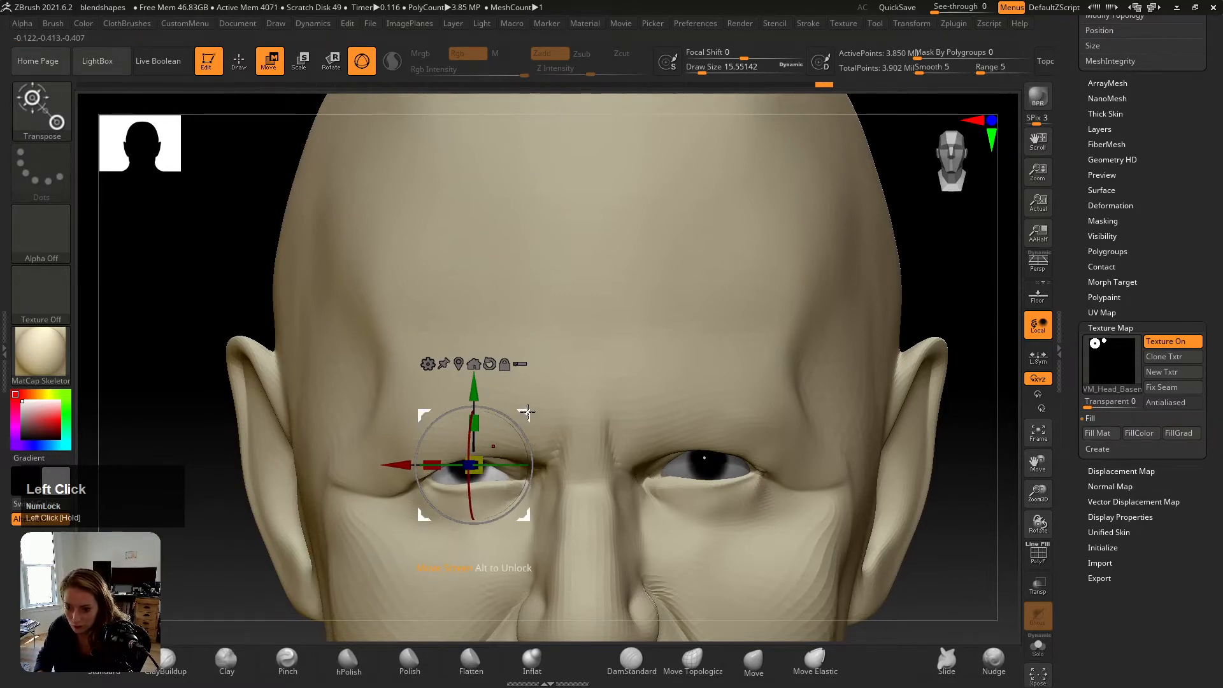
drag(527, 412, 528, 412)
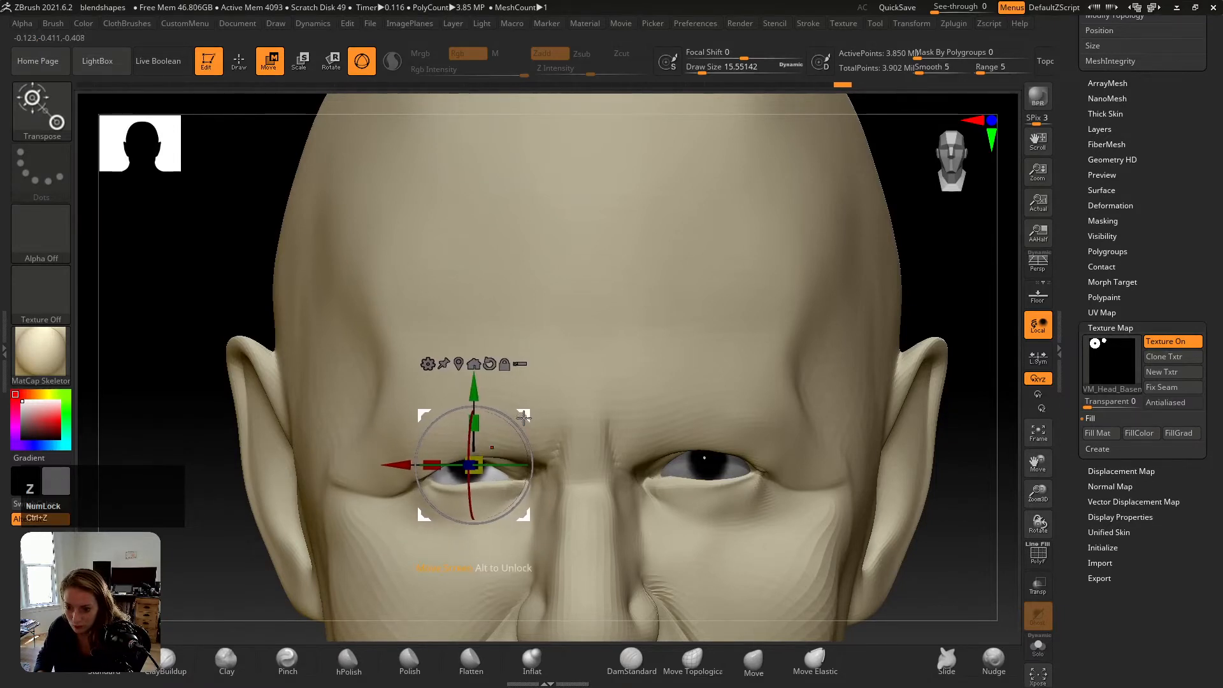
drag(513, 466, 512, 466)
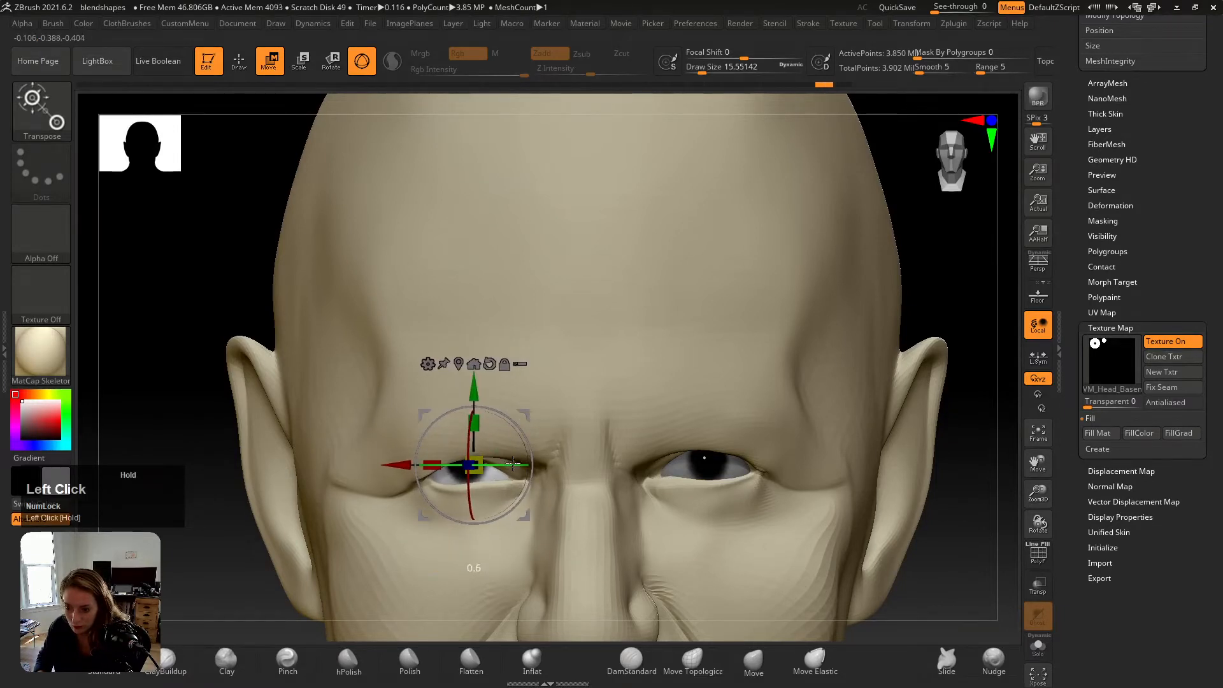
key(ctrl+z)
key(ctrl+z)
Step: Select the head and reshape the upper eyelid of the character's right eye with the Move Topological brush
alt+click(557, 379)
alt+right_drag(552, 390, 602, 474)
click(693, 659)
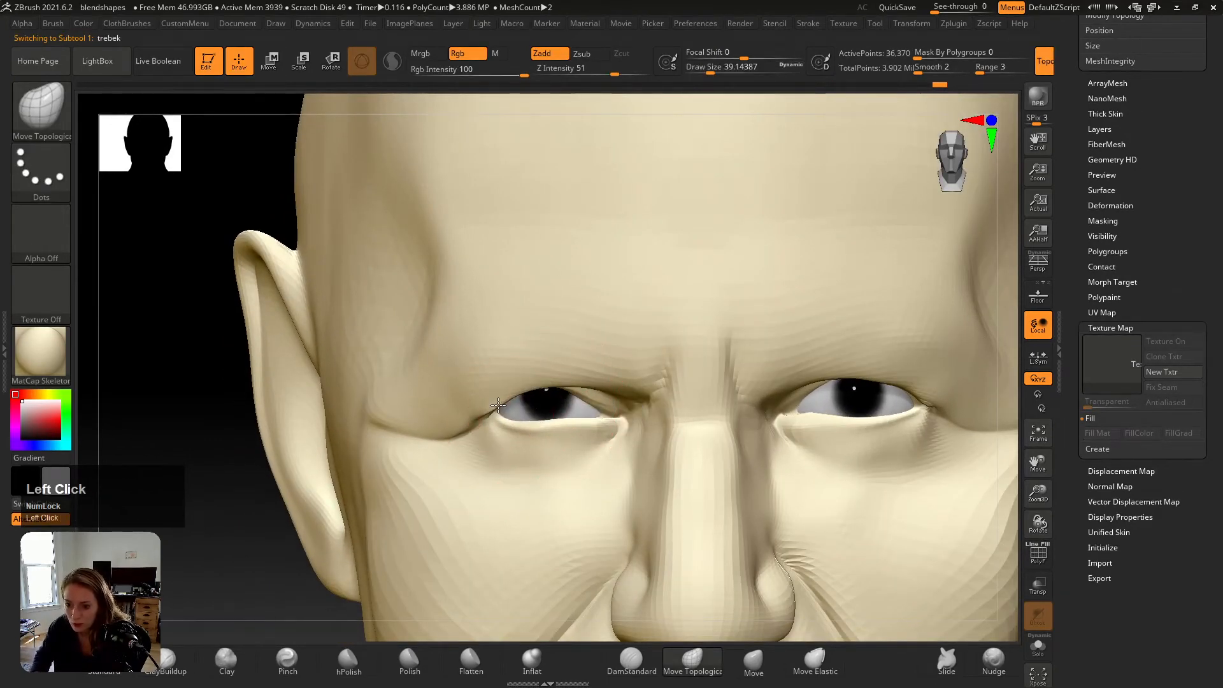
drag(500, 404, 557, 381)
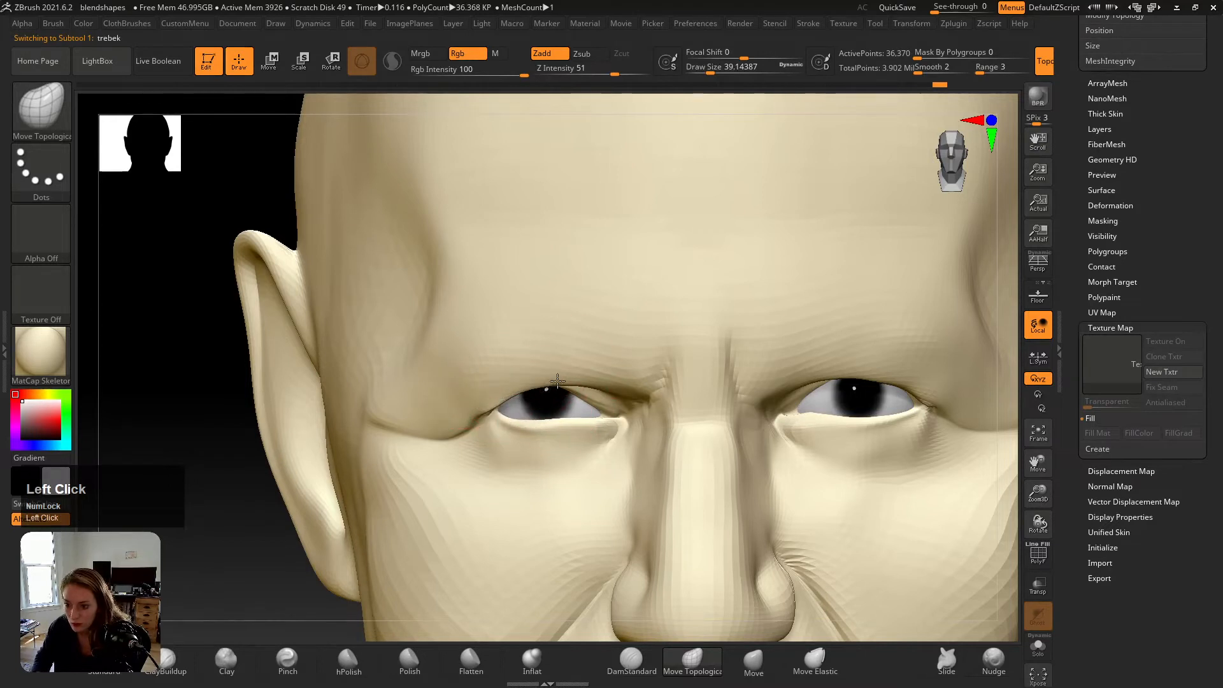
Step: Select the eyeballs, toggle symmetry, and set up the Standard brush for near-black colour painting at a draw size of about 14
alt+click(553, 401)
key(x)
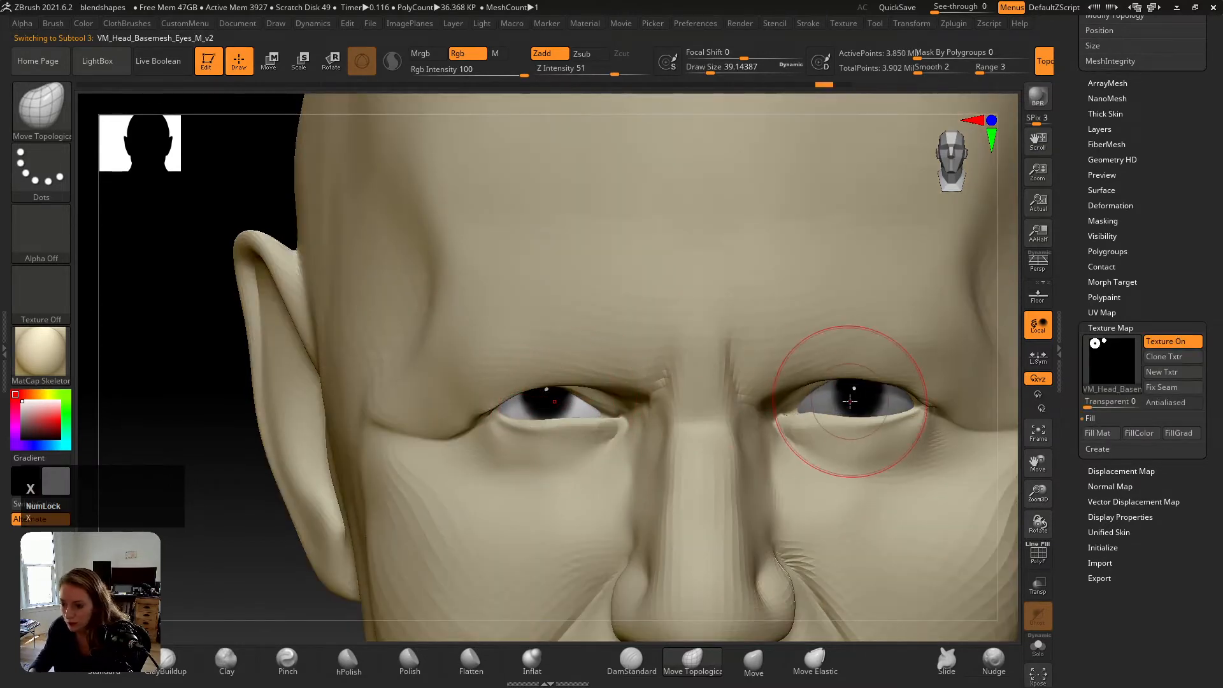
mouse_move(24, 432)
mouse_down()
mouse_move(19, 461)
mouse_move(24, 439)
mouse_up()
key(s)
drag(578, 367, 571, 367)
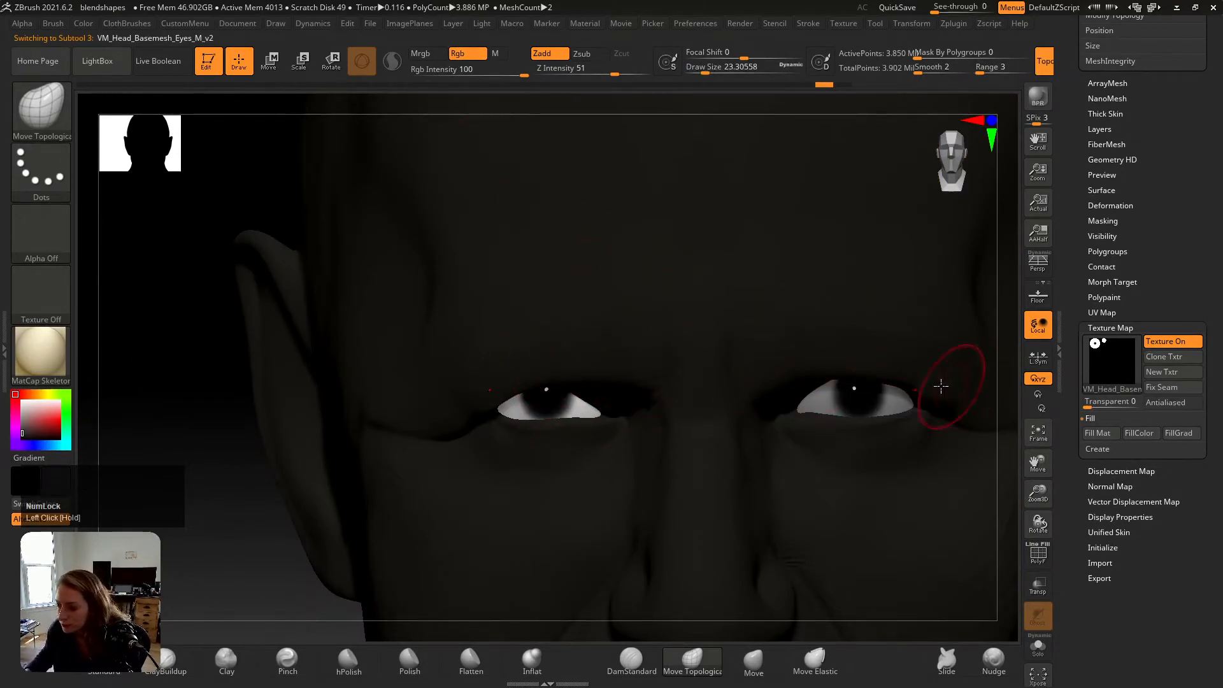
key(s)
drag(532, 405, 509, 405)
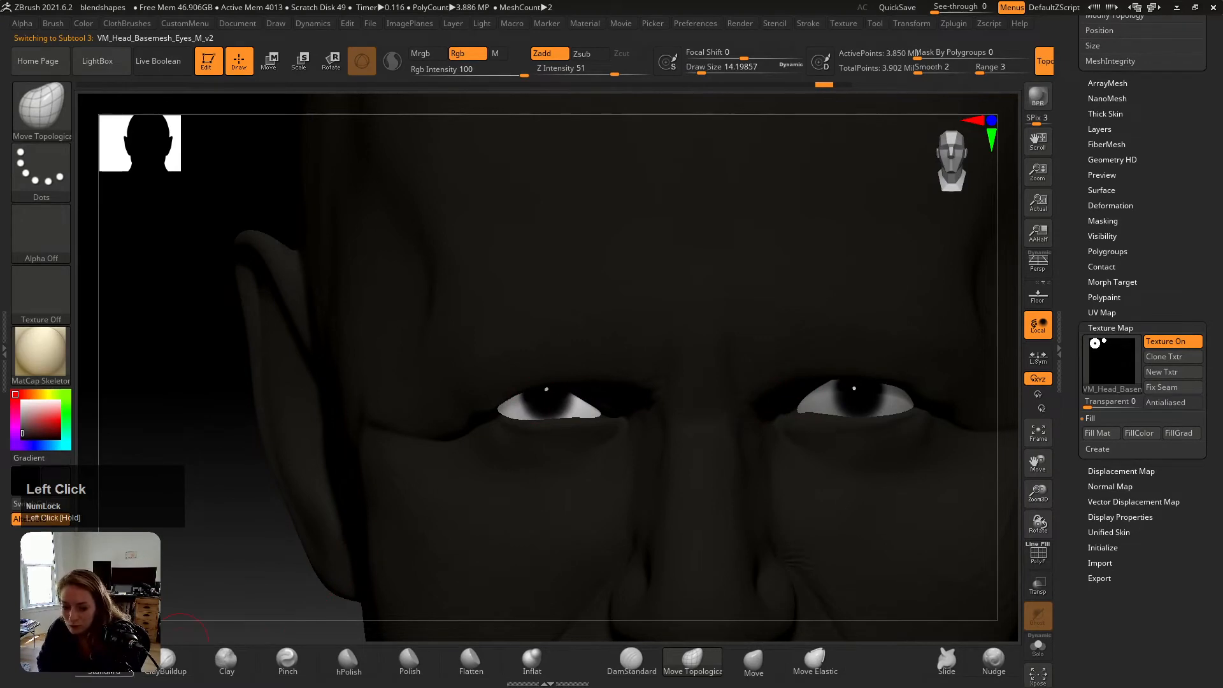
click(106, 659)
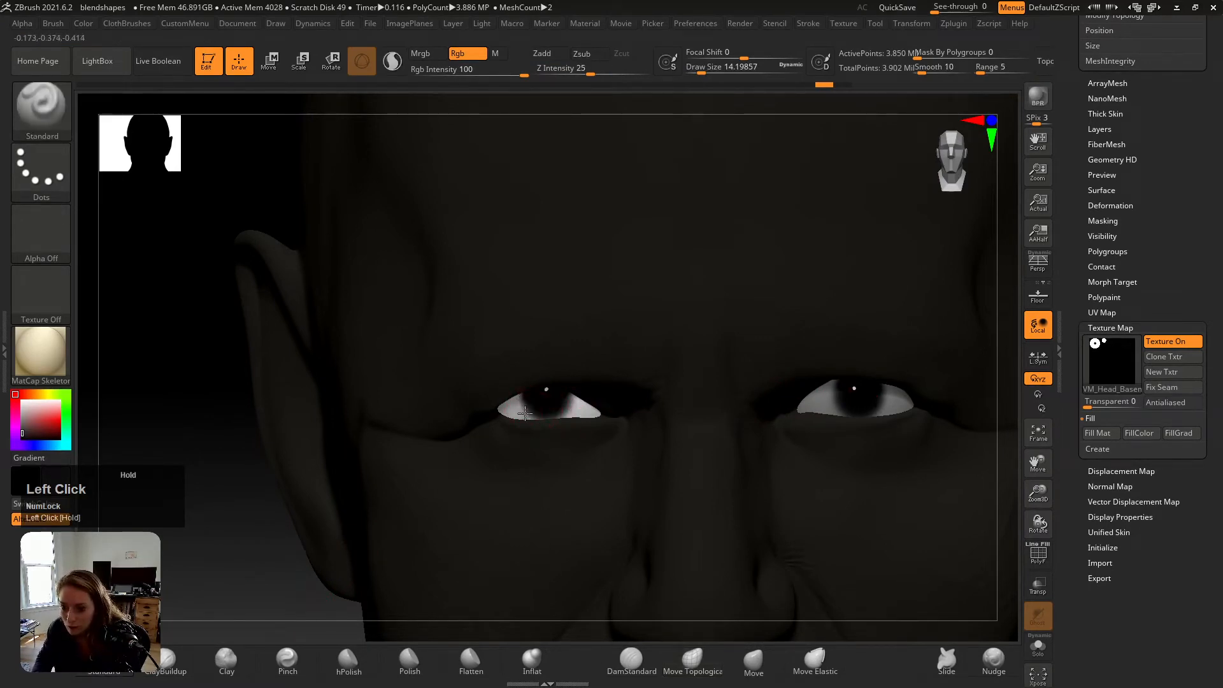
Step: Turn off the eyeballs' texture map, test-paint on the eyes, and open the texture creation options
click(1179, 342)
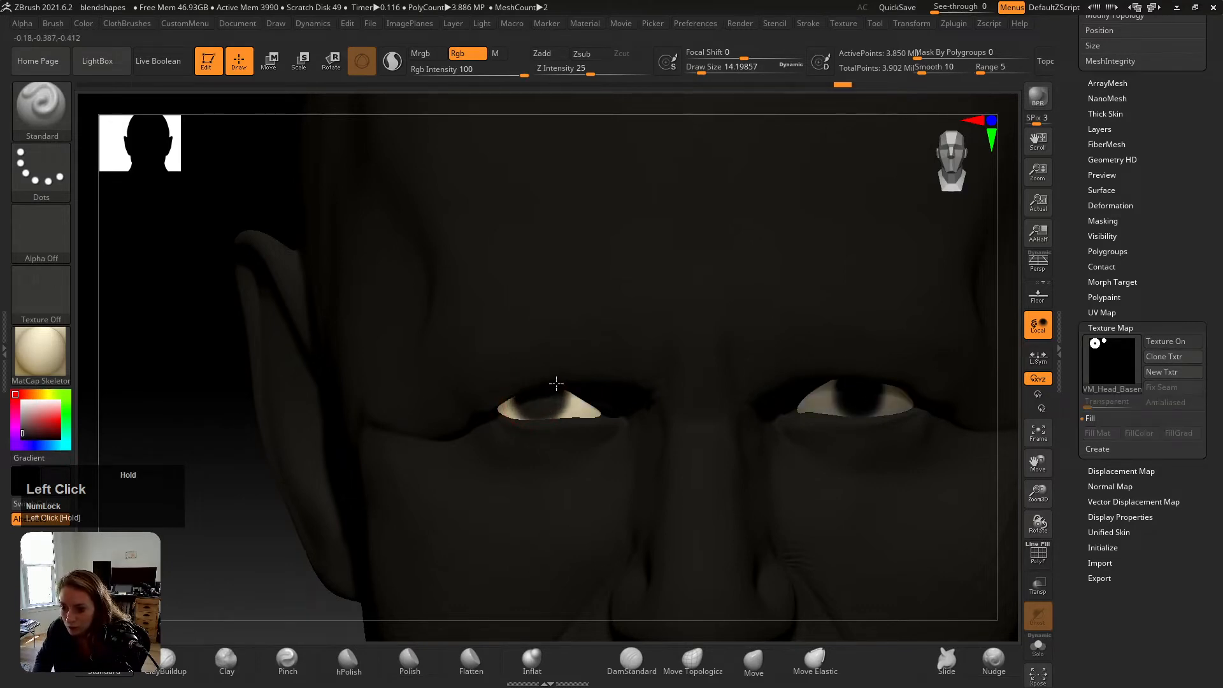
alt+right_drag(857, 394, 838, 388)
click(839, 399)
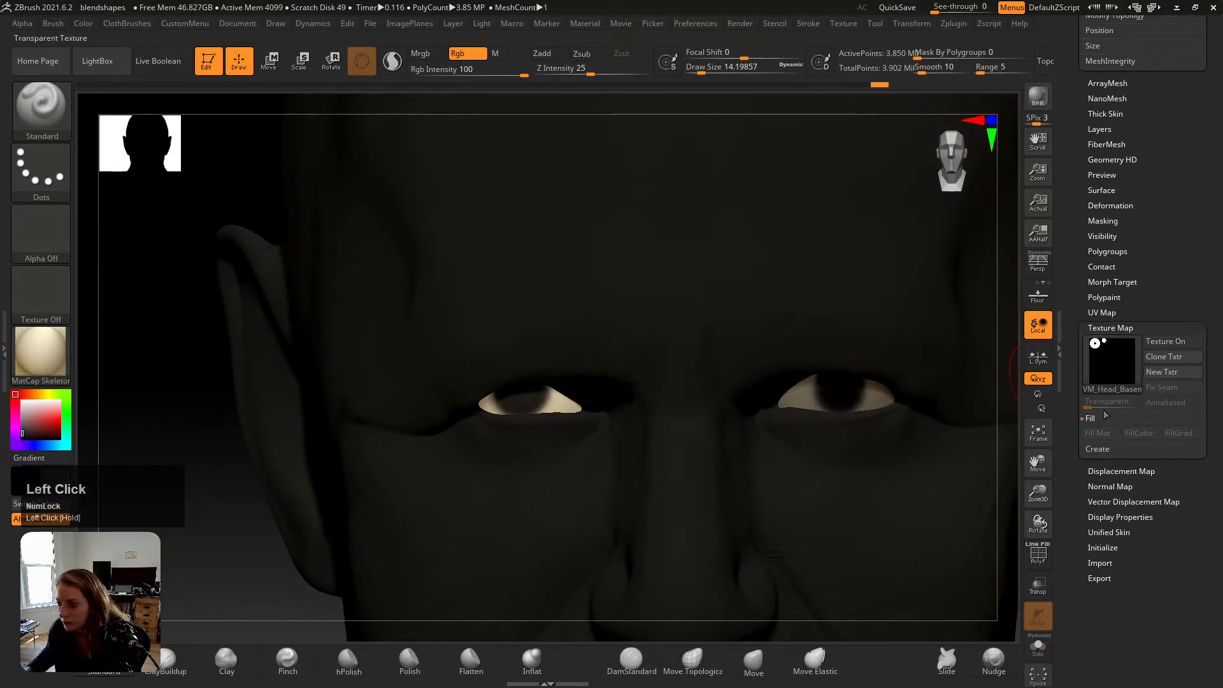
click(1101, 448)
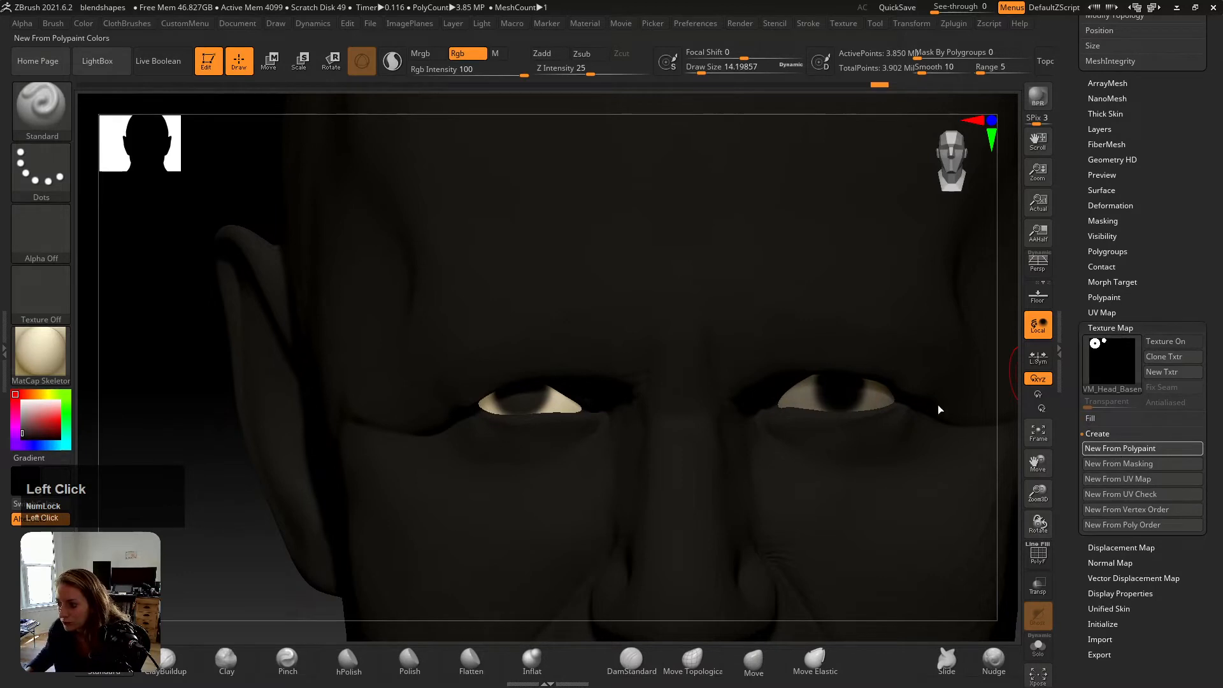
Step: Select the head and open its texture map fill options
alt+click(570, 345)
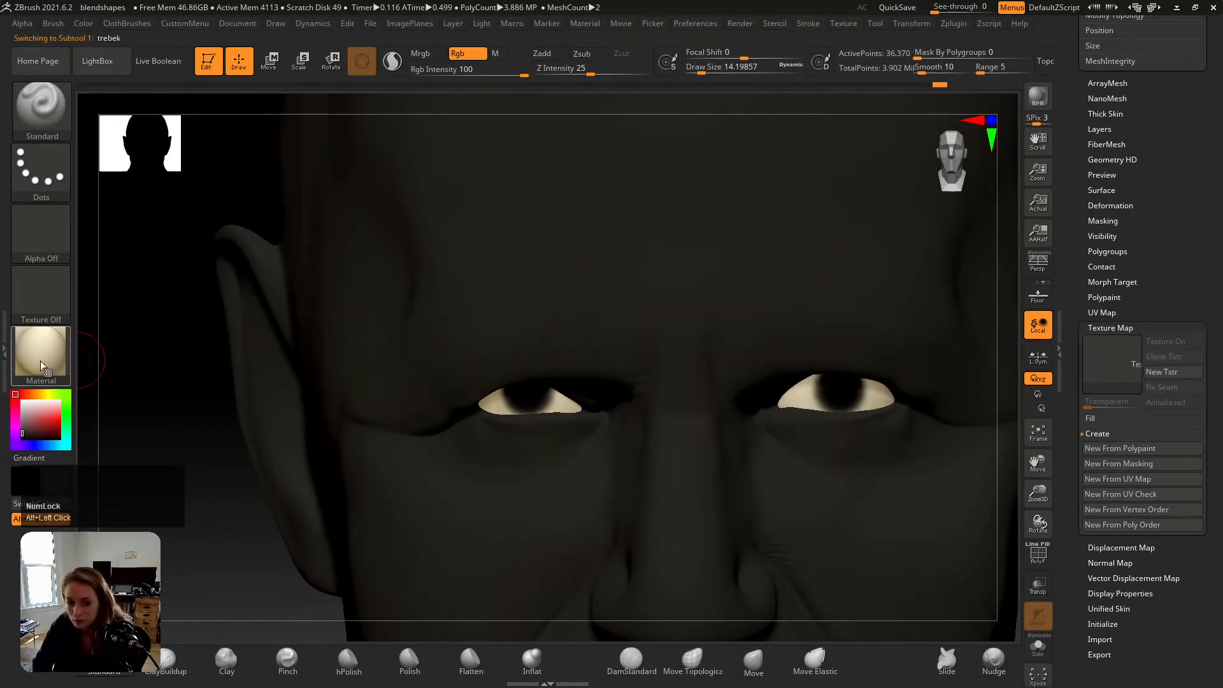
click(1090, 418)
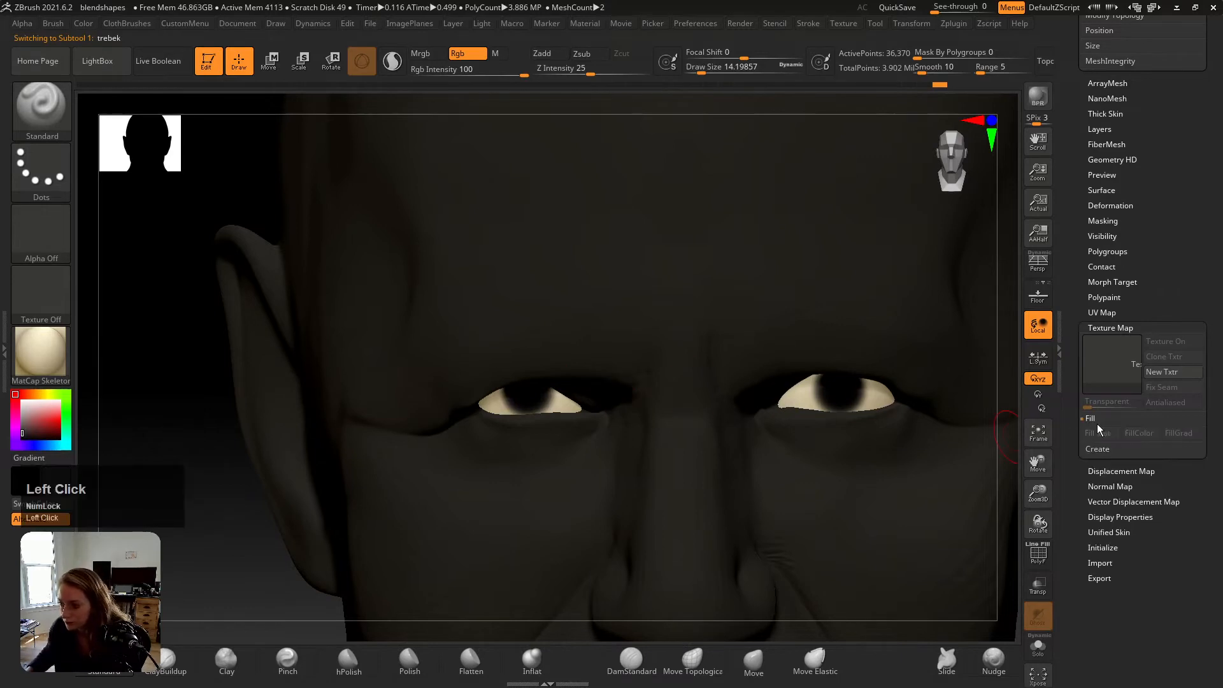
Step: Give the eyes subtool the ToyPlastic material
alt+click(819, 394)
click(47, 372)
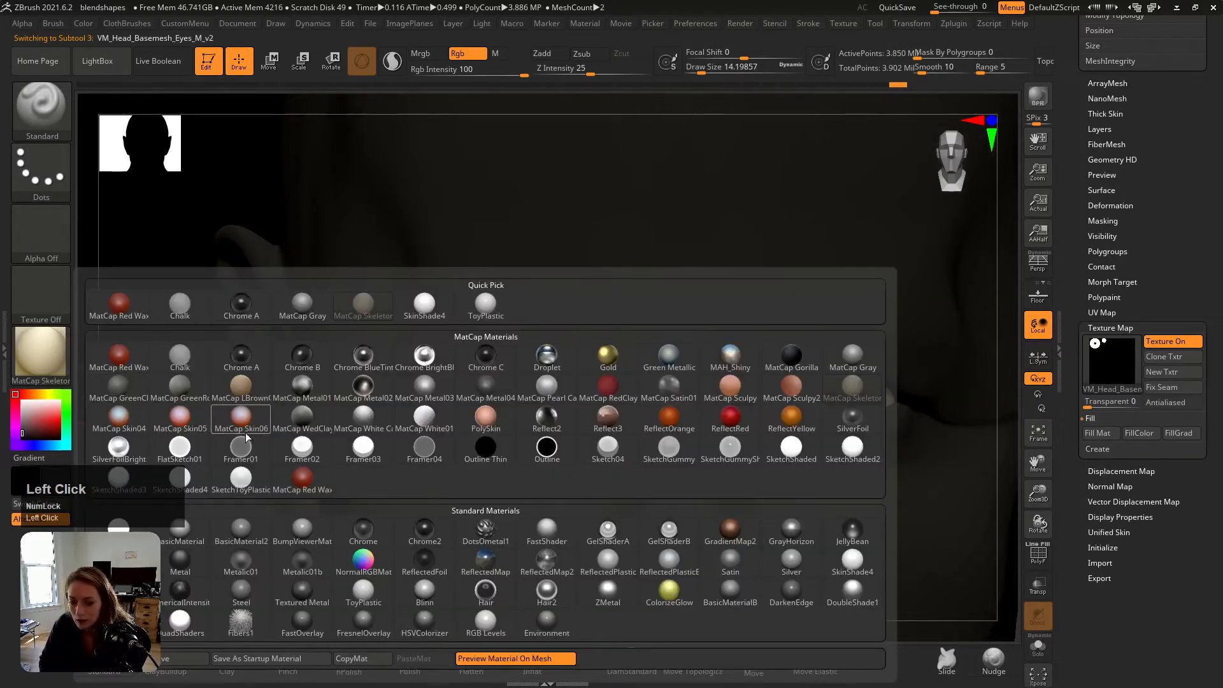
click(374, 592)
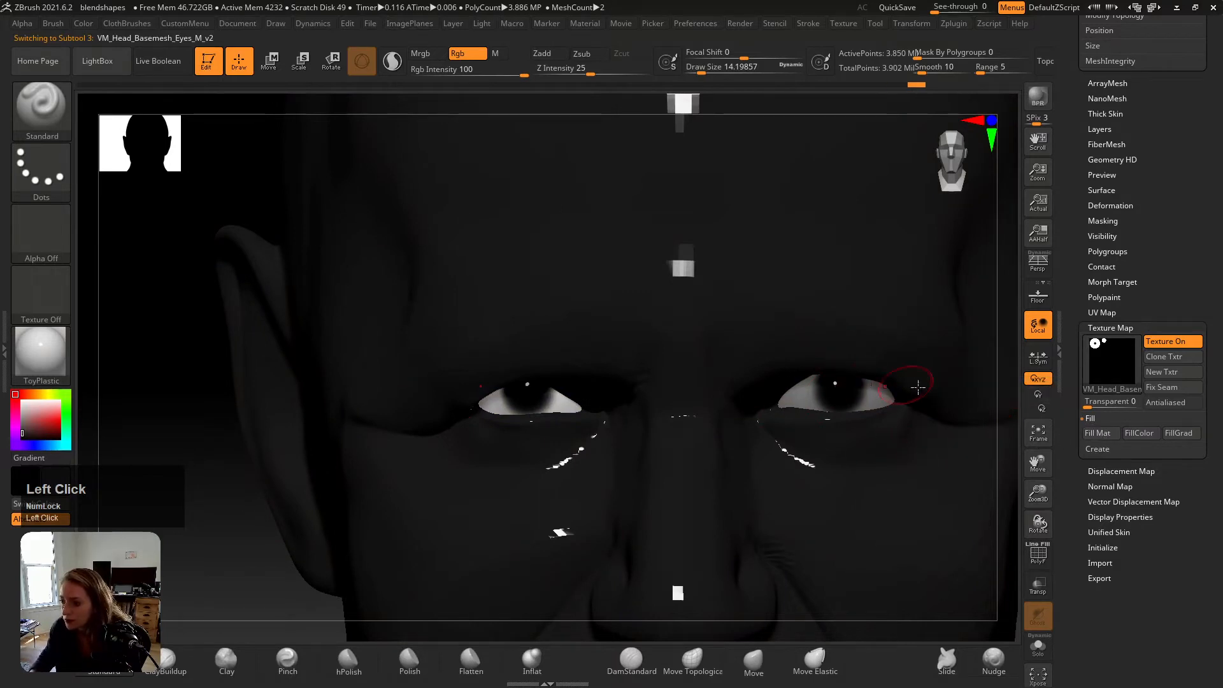
Step: Reselect the head subtool, switch back to the MatCap Skeleton material and set the active colour to near white
alt+click(883, 352)
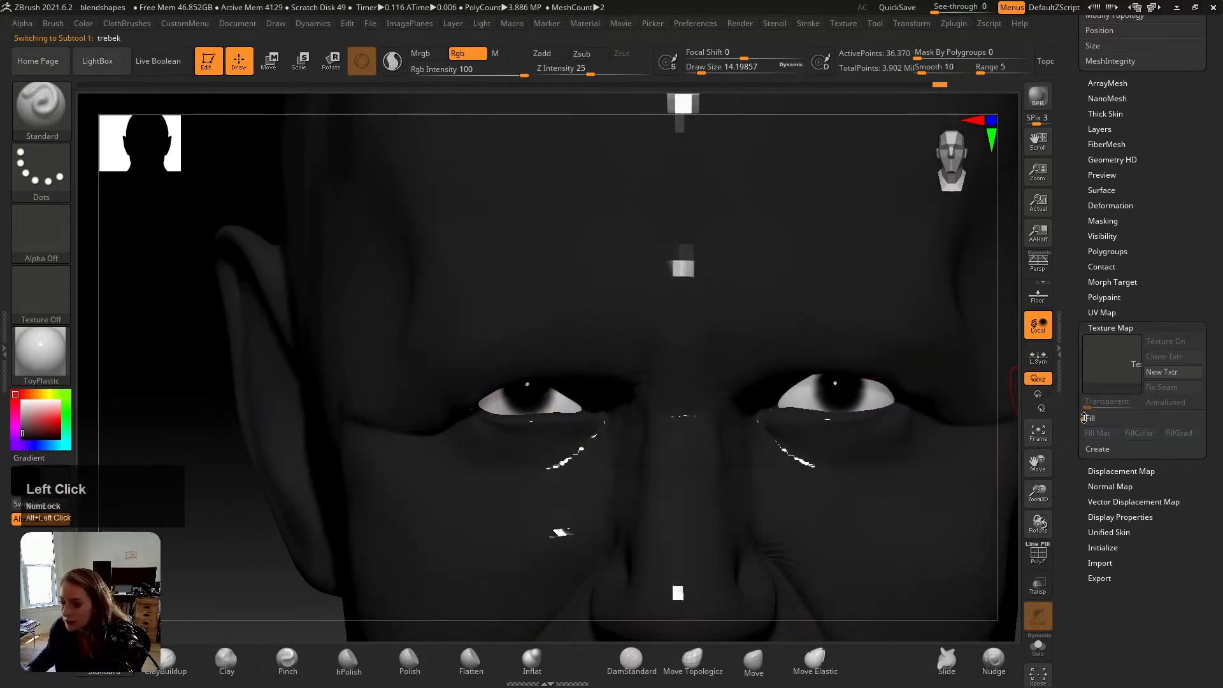
click(41, 353)
click(801, 391)
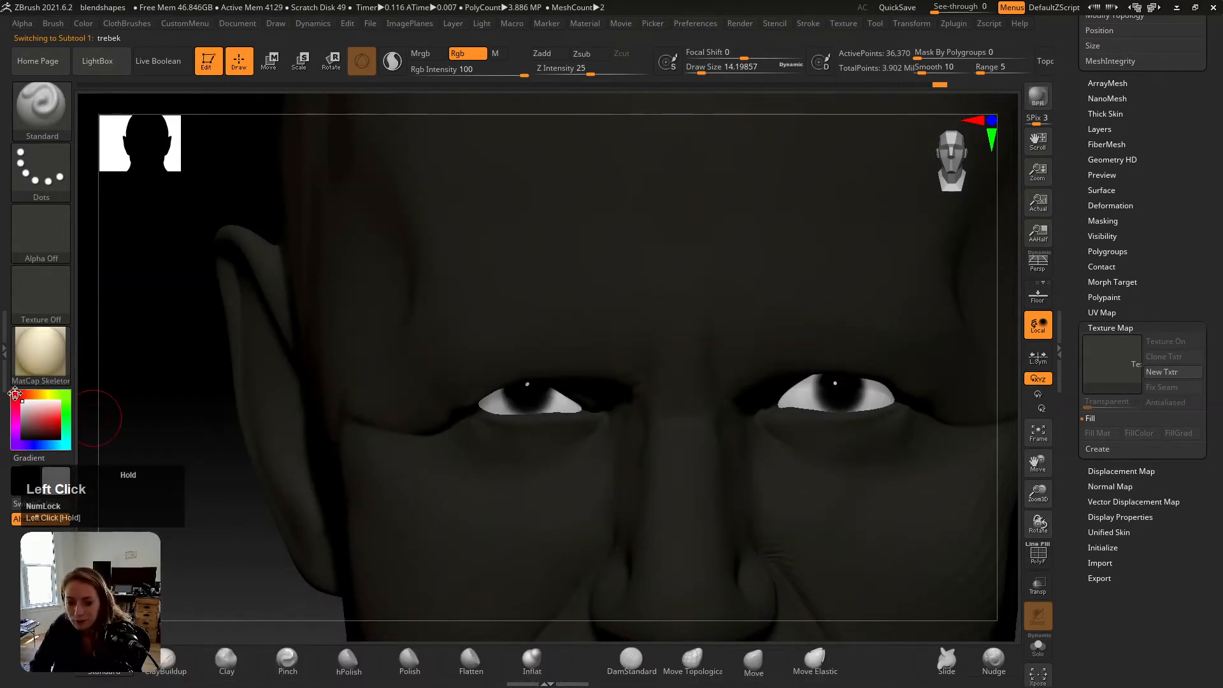
click(23, 401)
ctrl+right_drag(630, 360, 555, 249)
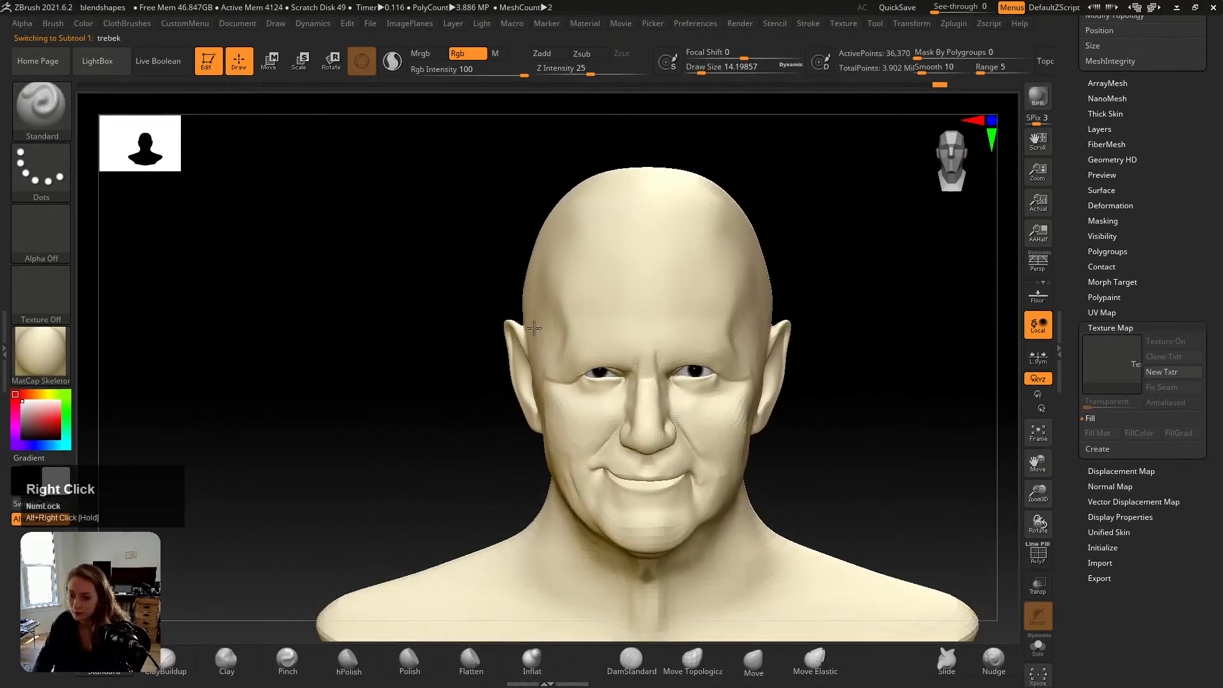
alt+right_drag(592, 362, 652, 565)
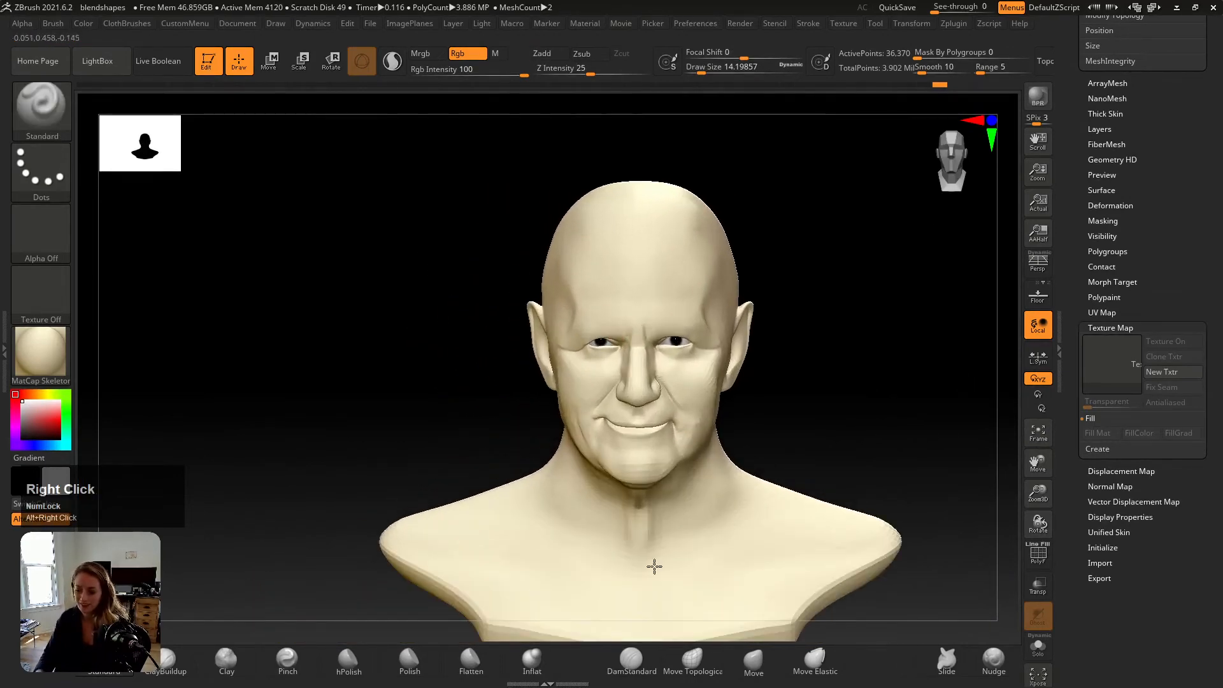
Step: Restore the reference camera view and compare the sculpt with the photo, focusing on the mouth and its corners
key(shift+z)
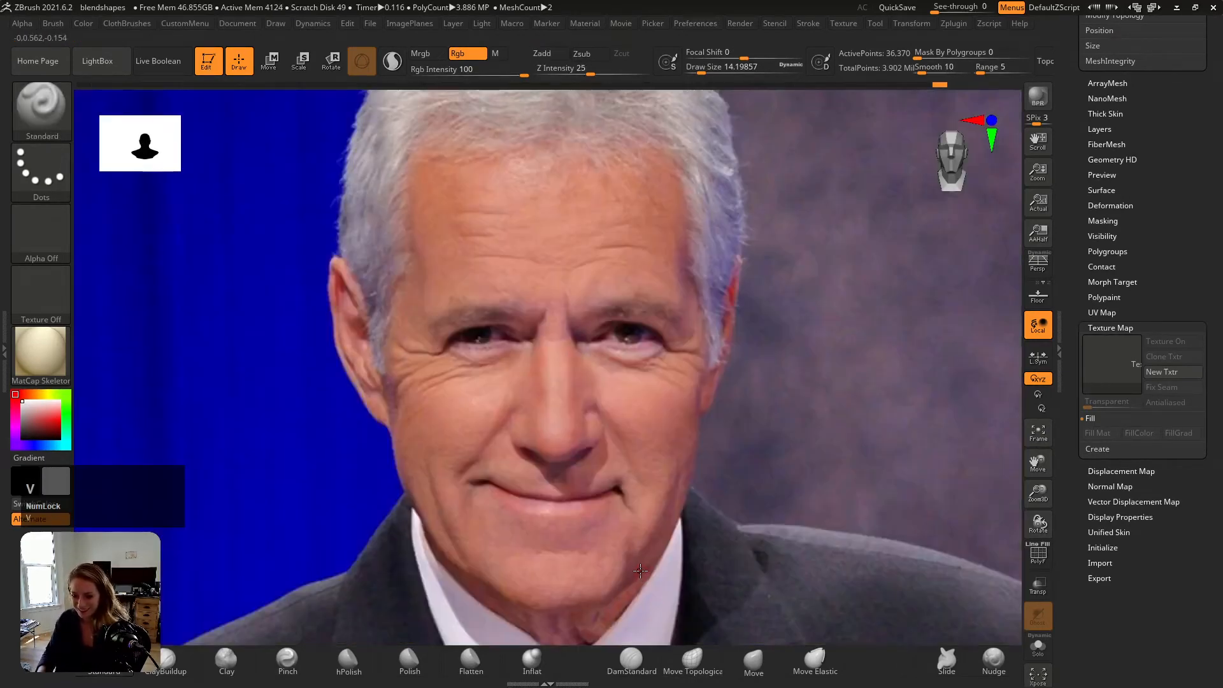
key(w)
key(shift+z)
key(shift+z)
key(shift+z)
key(shift+z)
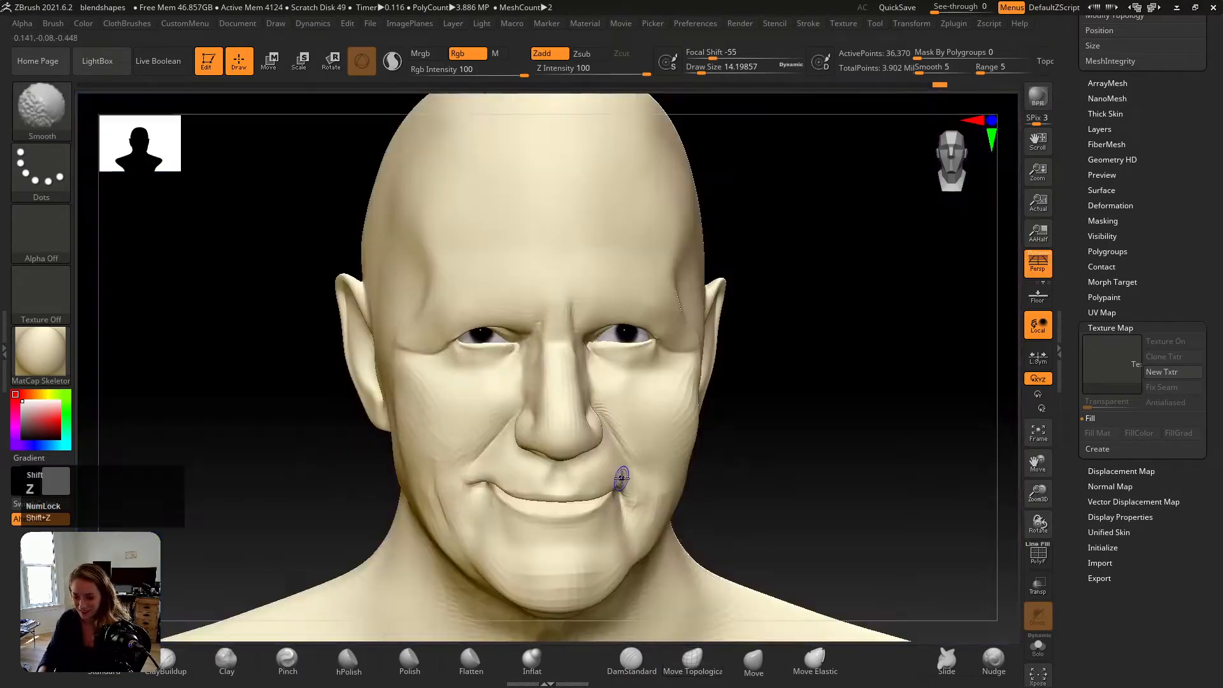
key(shift+z)
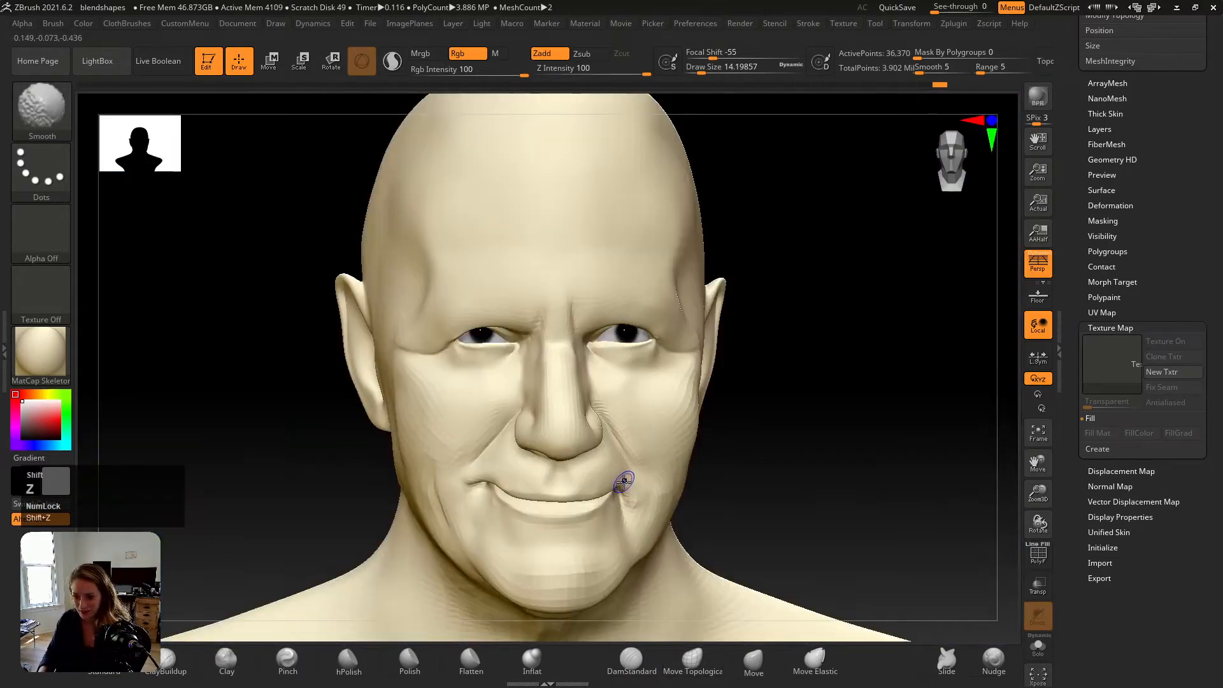
key(shift+z)
key(shift+z)
key(shift+z)
key(shift+z)
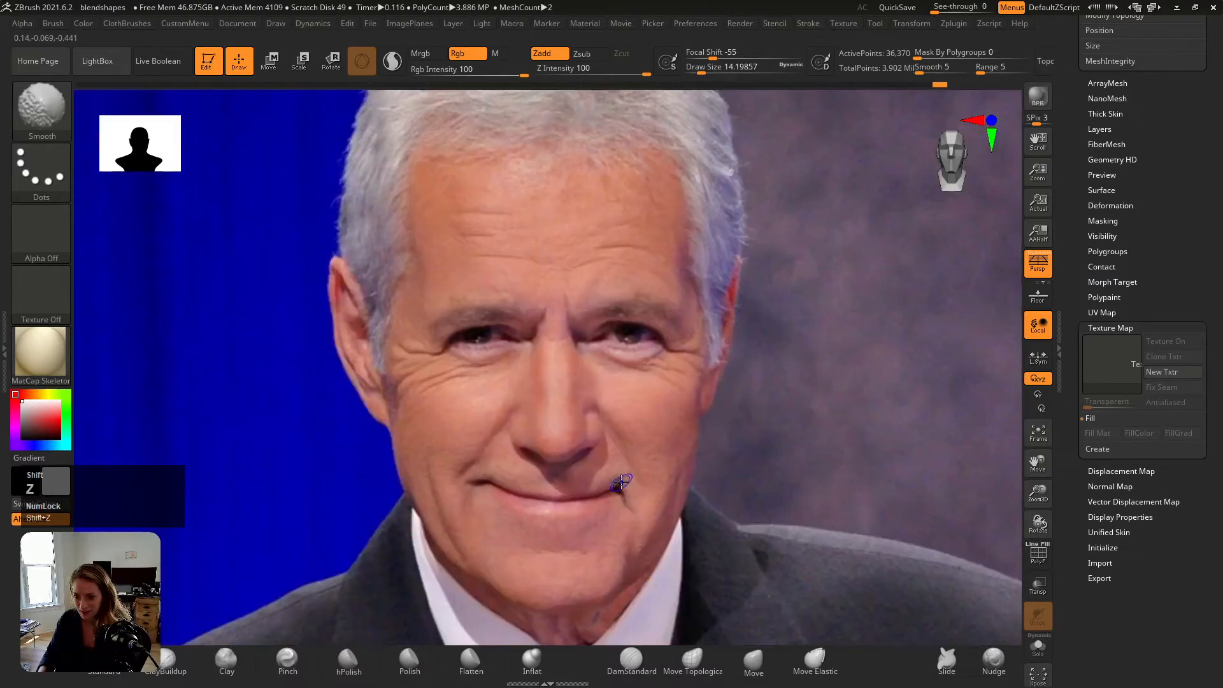
key(shift+z)
key(shift+z)
key(shift+z)
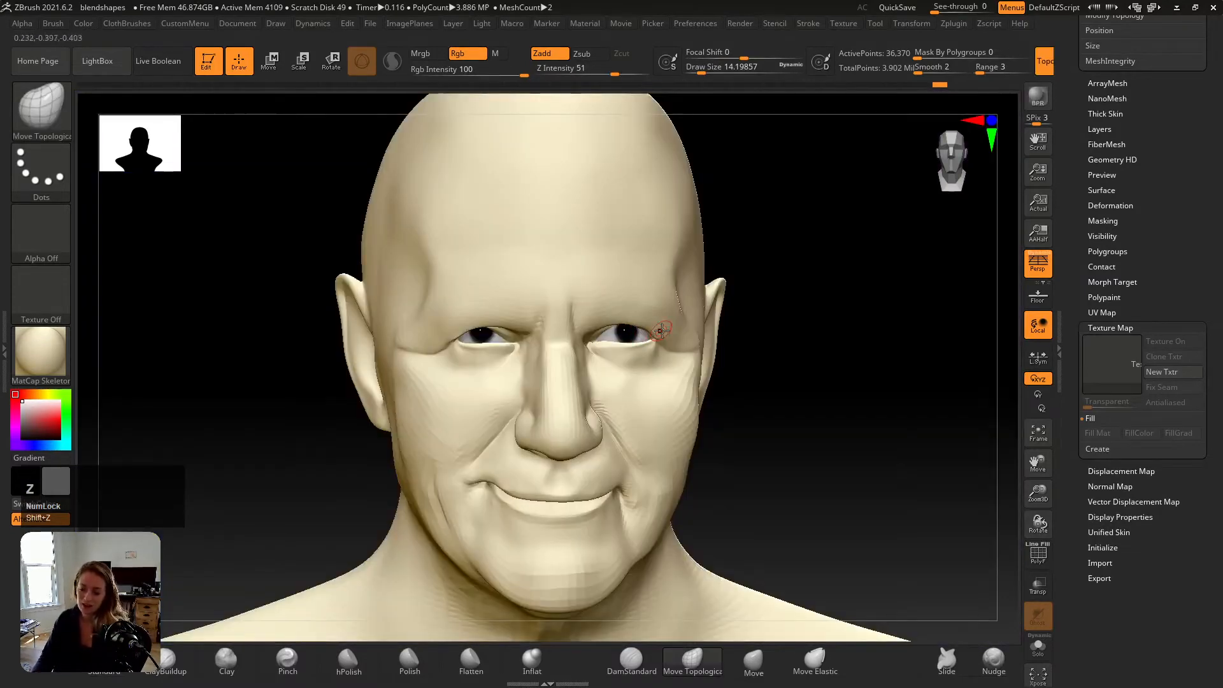
Step: Compare the outer eye corners and the nose bridge of the sculpt with the reference photo
key(shift+z)
key(shift+z)
key(shift+z)
key(shift+z)
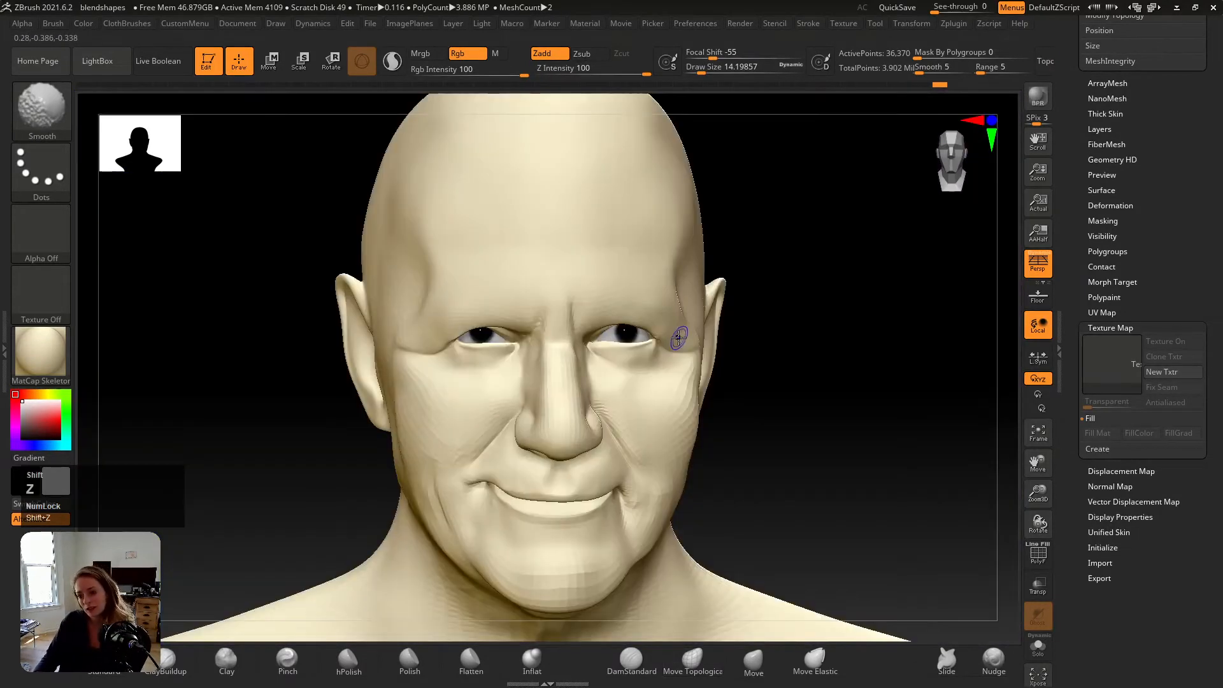
key(shift+z)
key(shift+z)
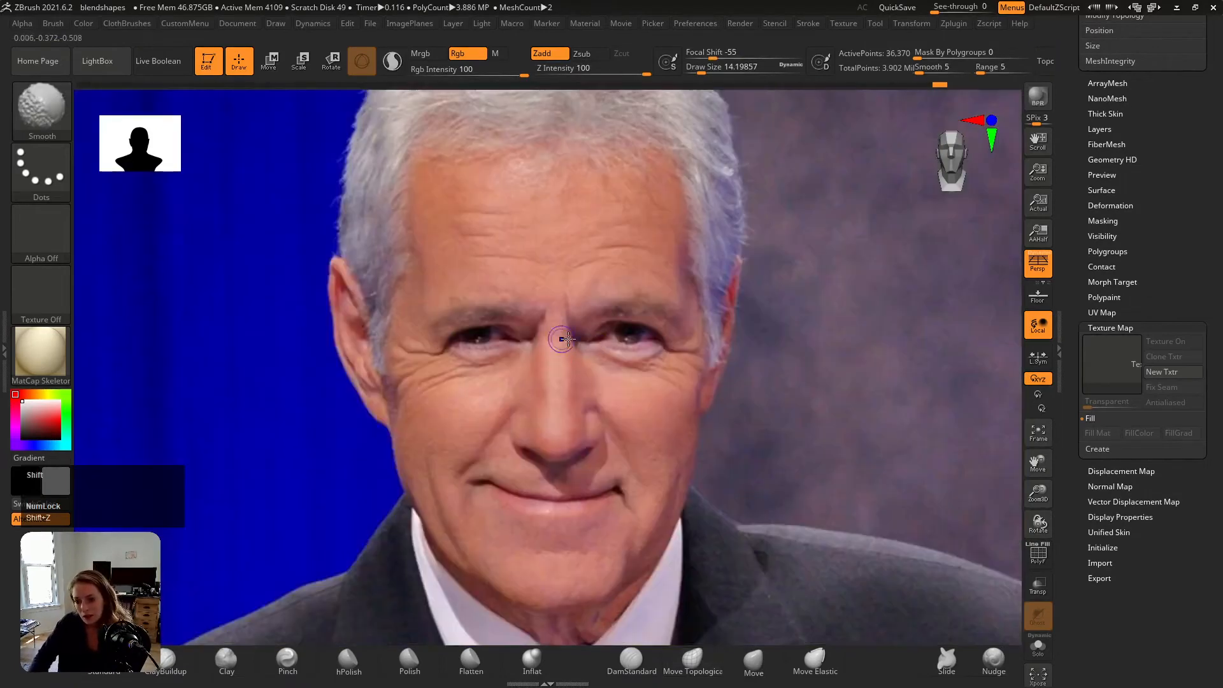
key(shift+z)
key(shift+z)
key(shift+z)
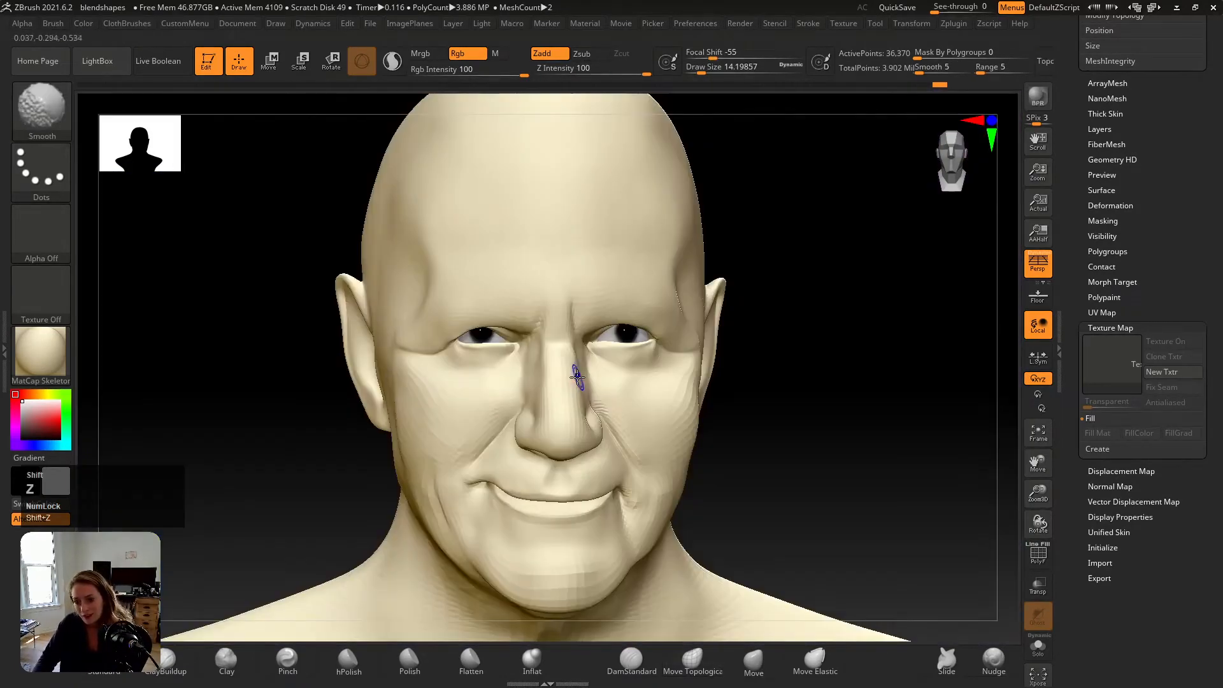
Step: Enlarge the brush to a draw size of about 39 and smooth both sides of the nose bridge near the inner eye corners
key(s)
drag(547, 371, 531, 342)
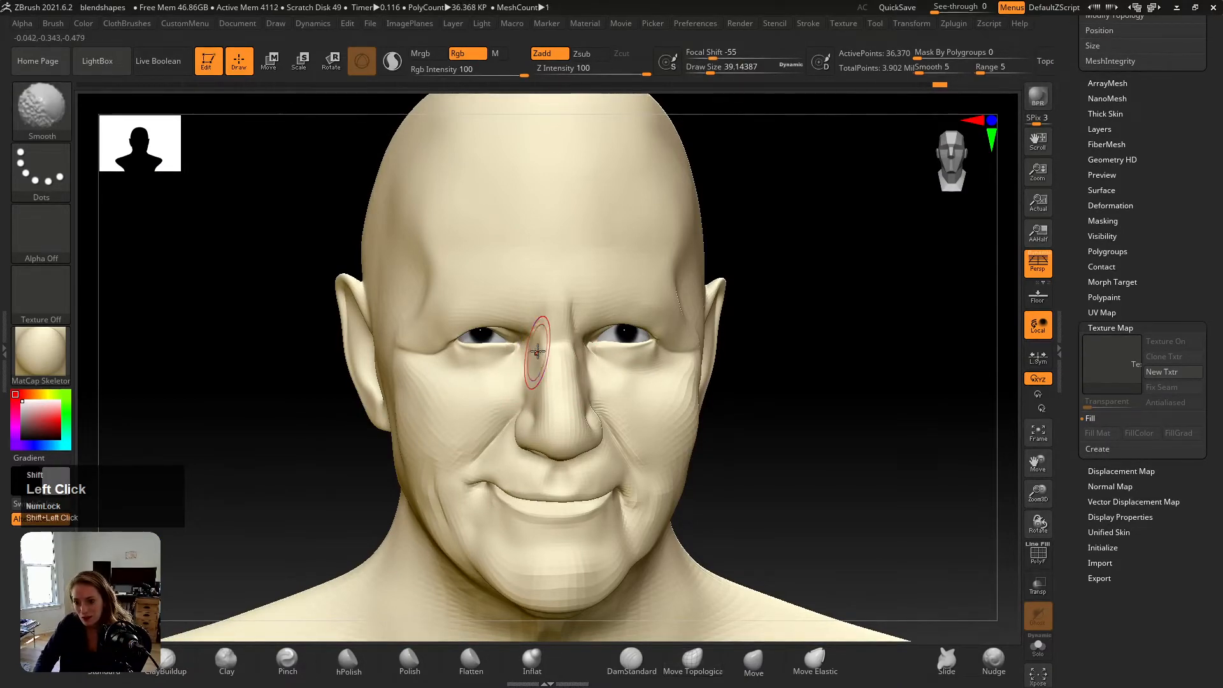
right_drag(570, 352, 485, 350)
shift+drag(591, 358, 608, 372)
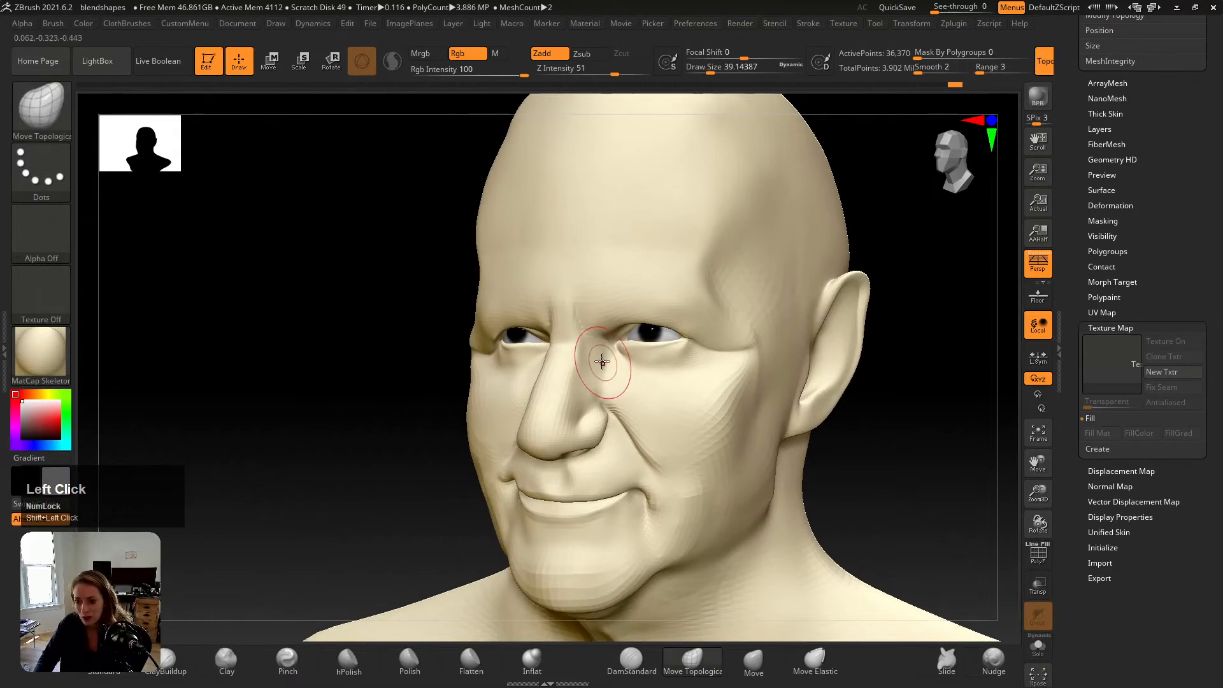
Step: Adjust an upper eyelid with the Move Topological brush and check the eyes against the reference photo
mouse_move(565, 382)
right_down()
mouse_move(508, 328)
mouse_move(519, 350)
right_up()
click(502, 317)
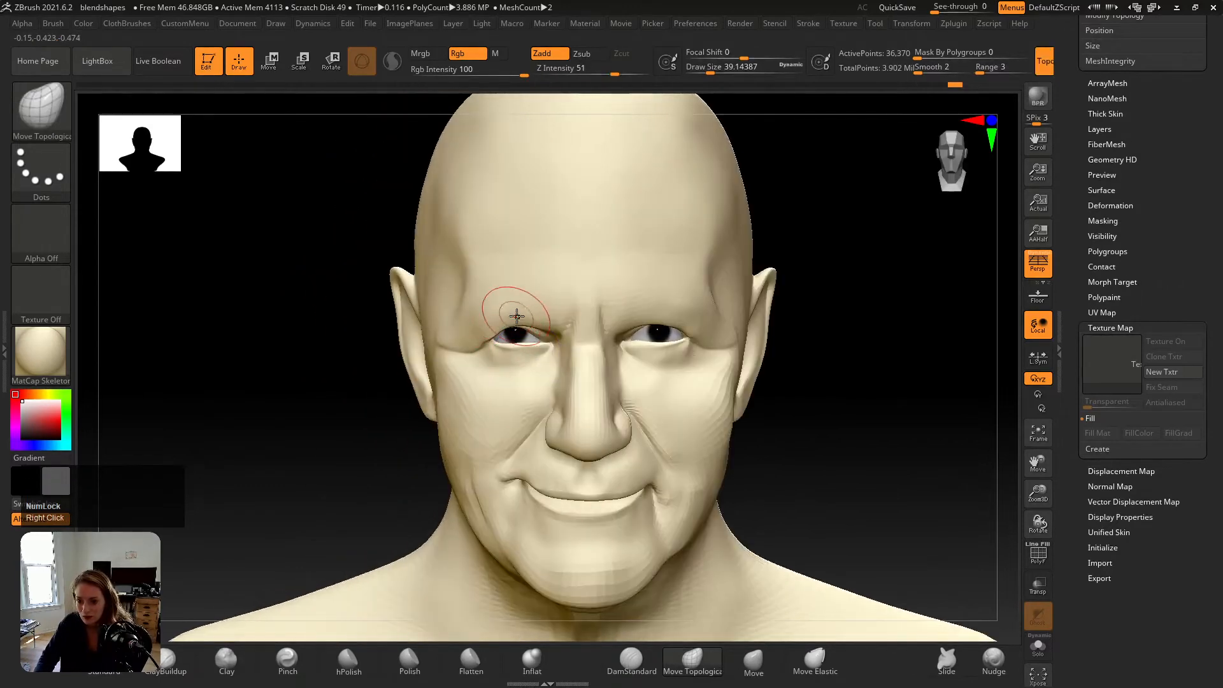
drag(517, 316, 513, 319)
key(v)
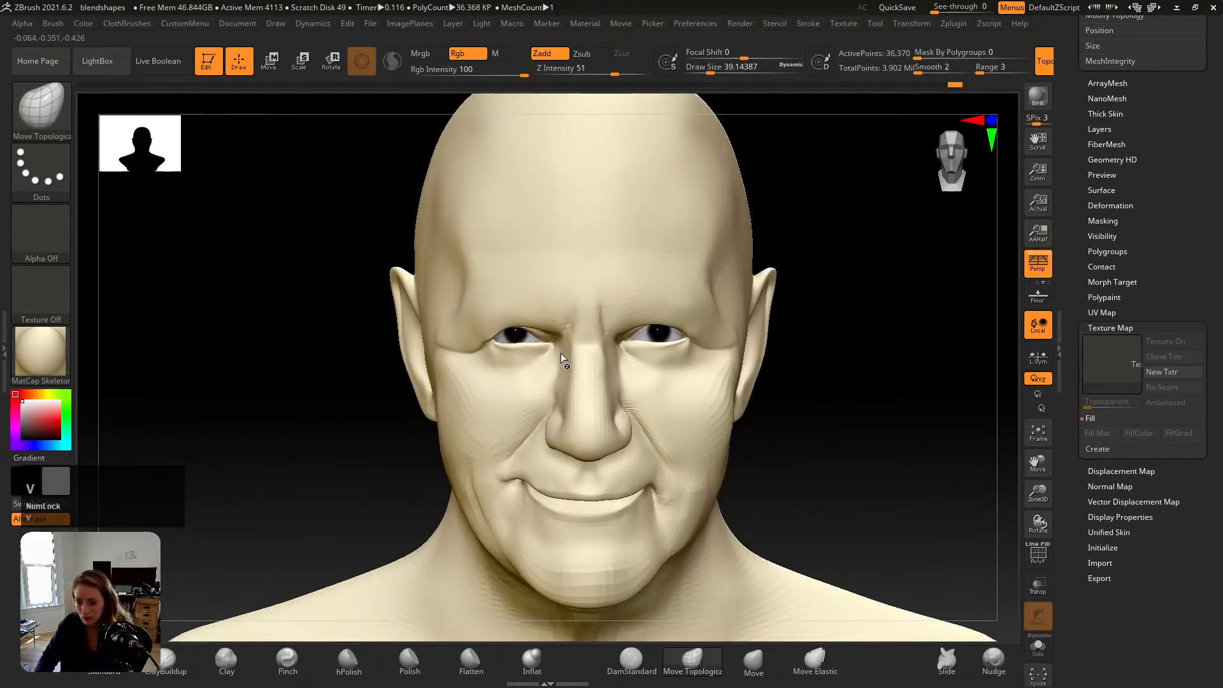
key(shift+z)
key(shift+z)
key(shift+z)
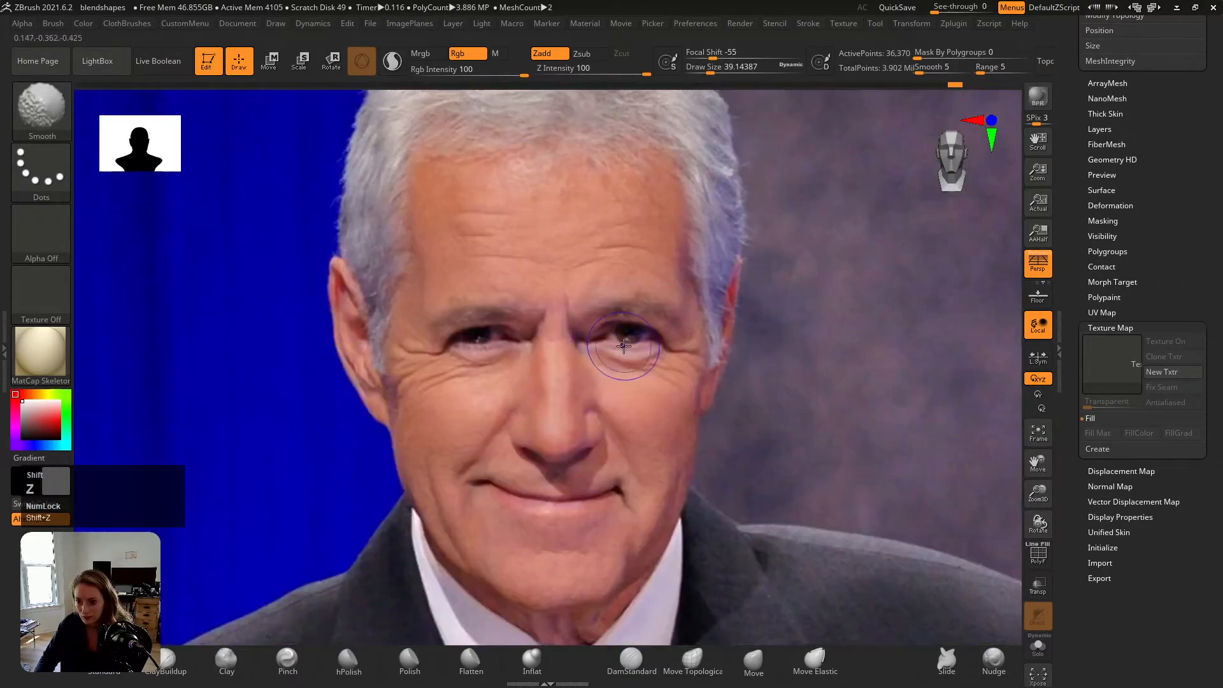
key(shift+z)
Step: Select the eyes subtool and bring up the transform gizmo on it
alt+click(618, 349)
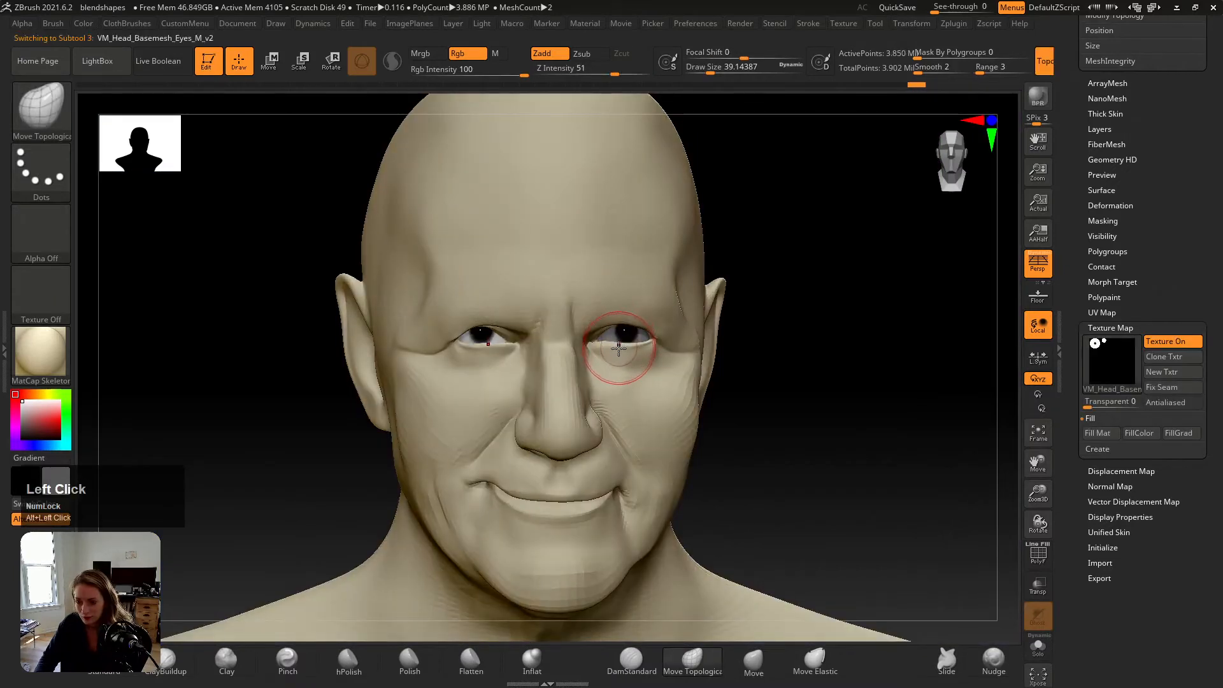
key(w)
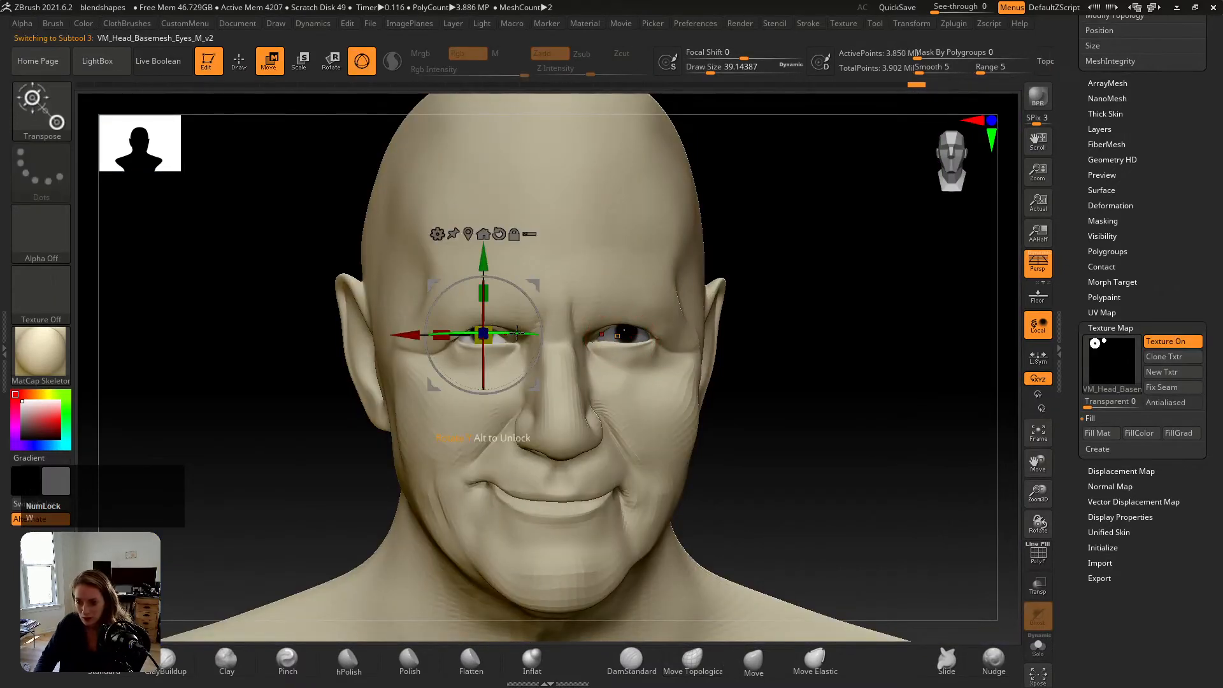
Step: Try to rotate the eyes about the vertical axis with the gizmo
drag(517, 333, 527, 332)
key(ctrl+z)
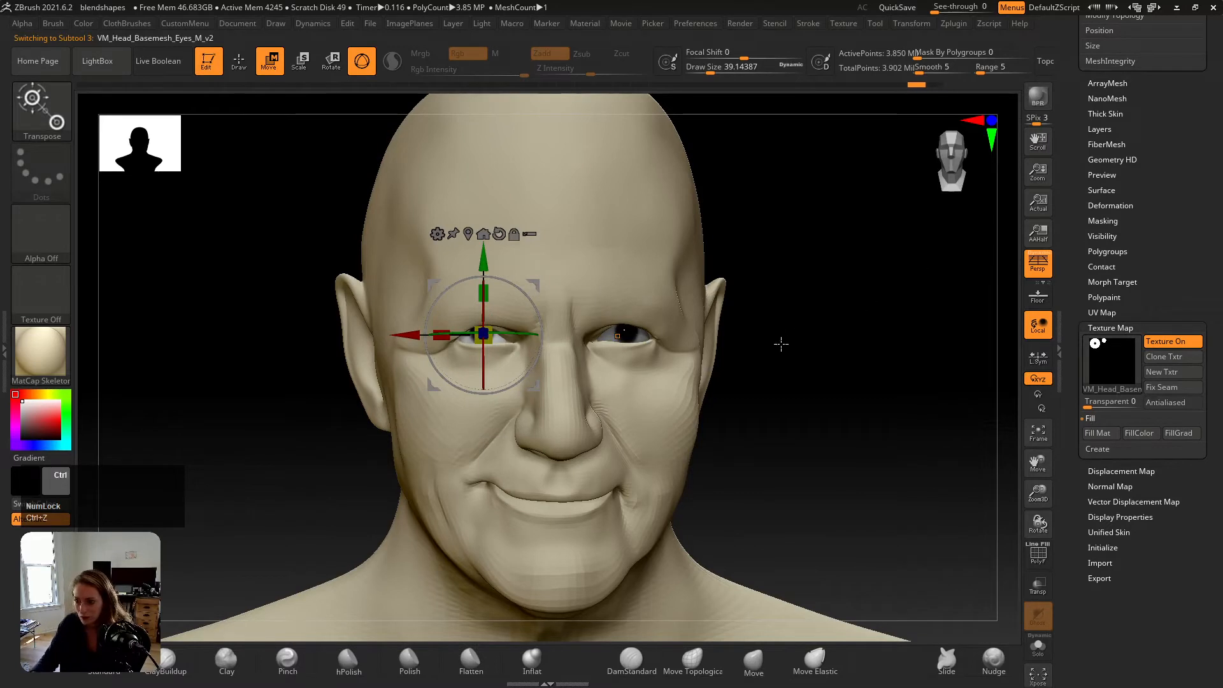
ctrl+click(610, 330)
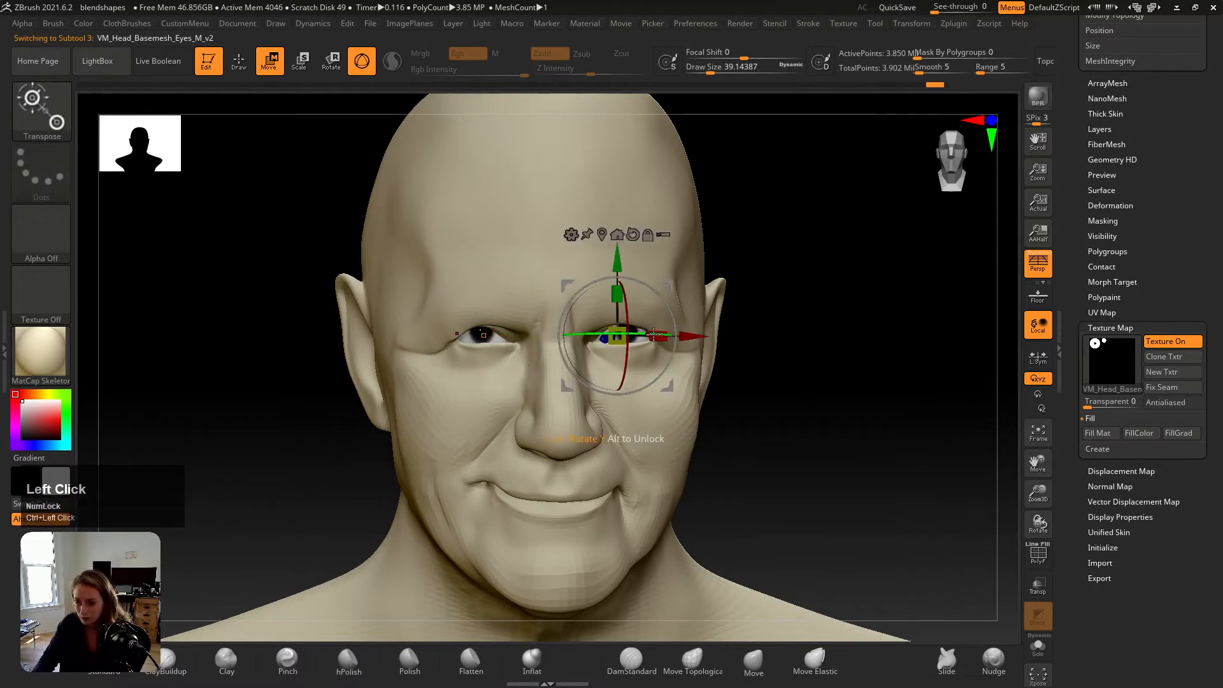
key(ctrl+z)
key(ctrl+z)
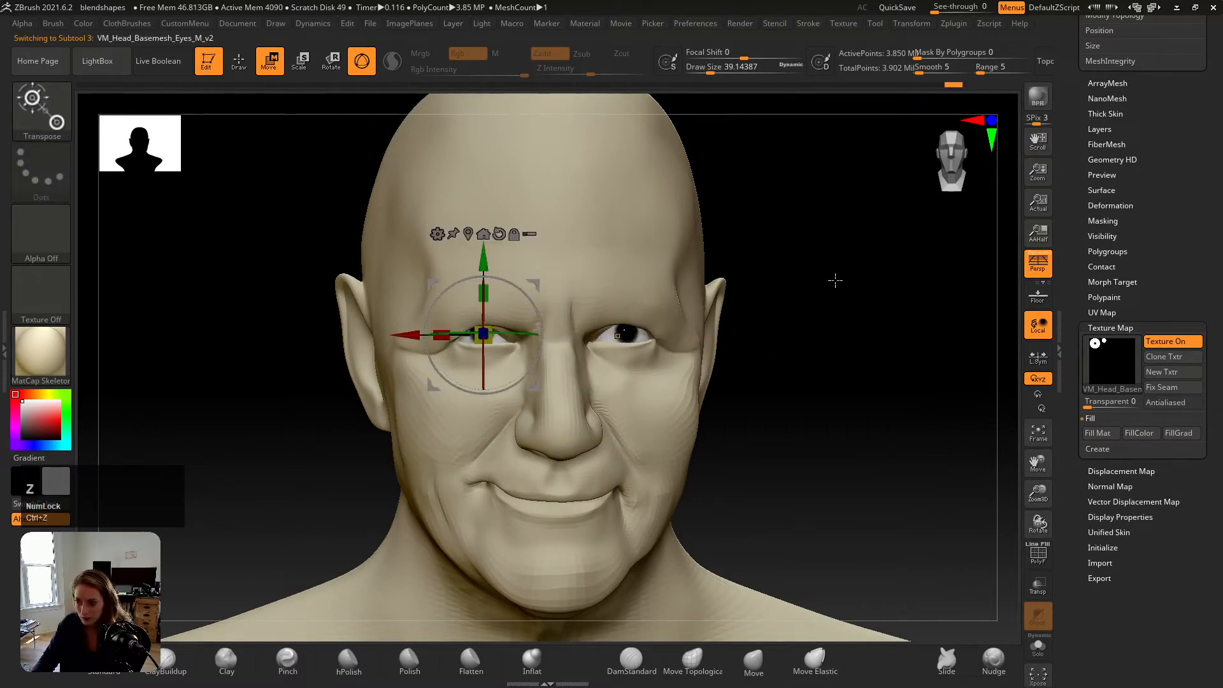
Step: Turn on local symmetry and recentre the gizmo on the eye at the unmasked mesh center
click(1037, 356)
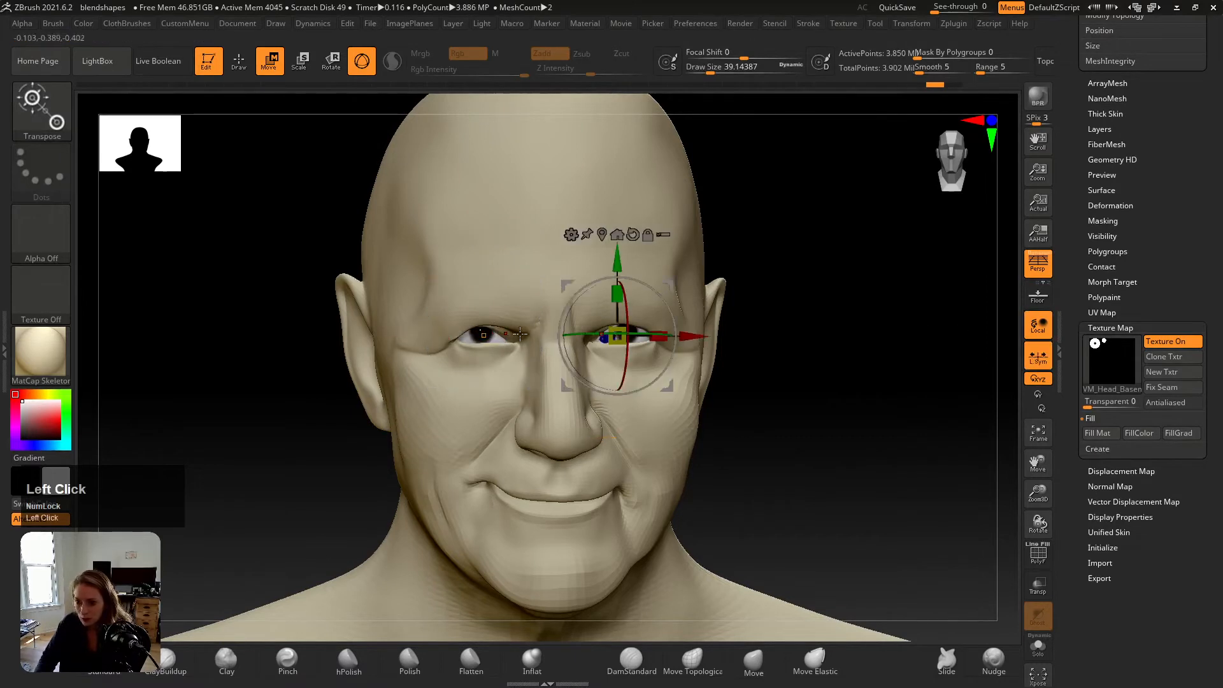
key(ctrl+z)
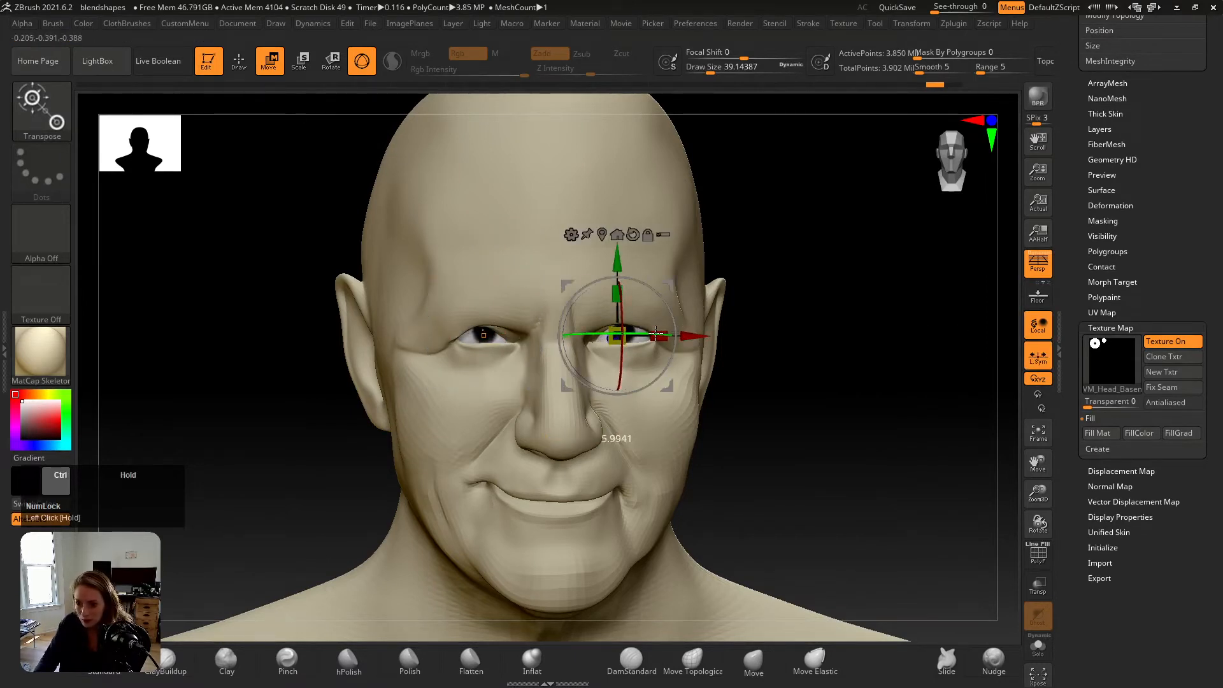
alt+drag(536, 286, 693, 238)
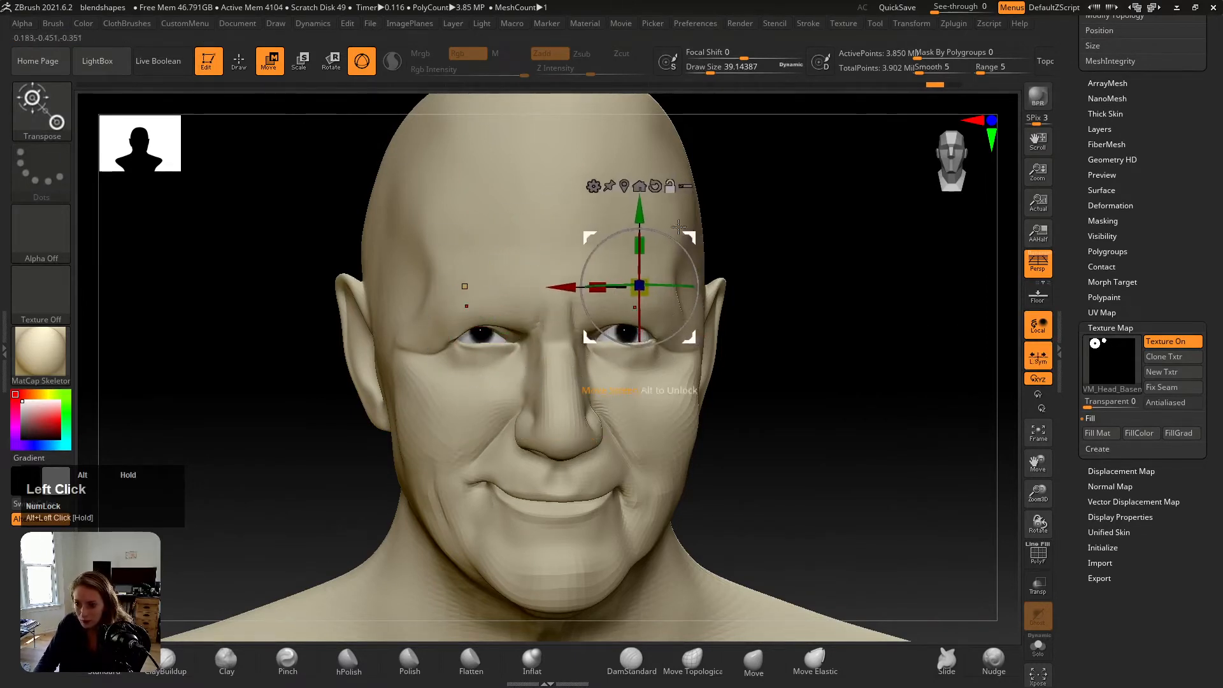
alt+click(624, 187)
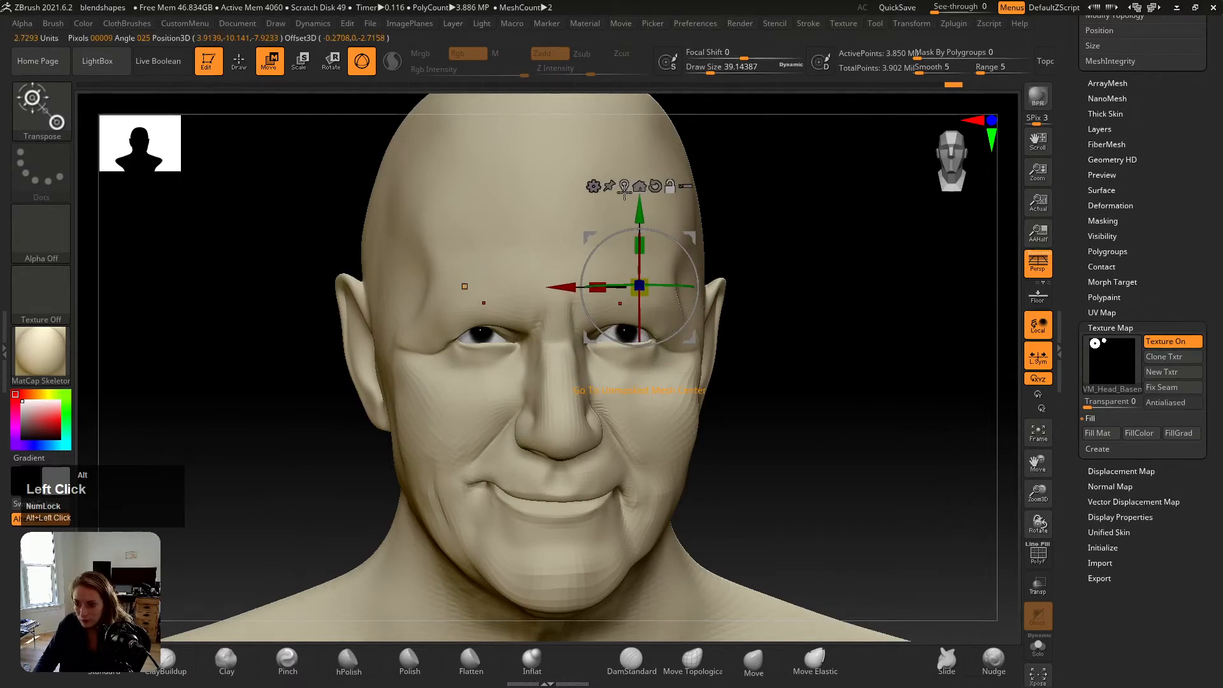
alt+right_drag(653, 334, 721, 343)
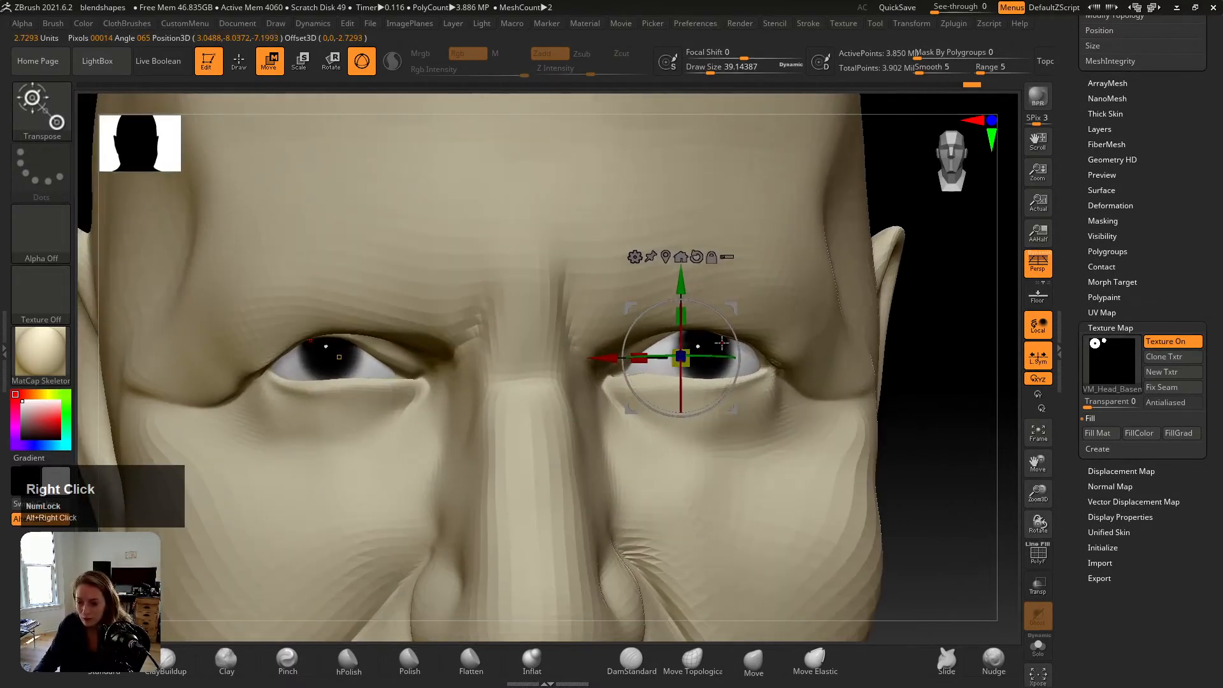
Step: Reposition the gizmo at the eye and rotate the eyes slightly about the vertical axis to adjust the gaze
drag(717, 355, 720, 352)
key(ctrl+z)
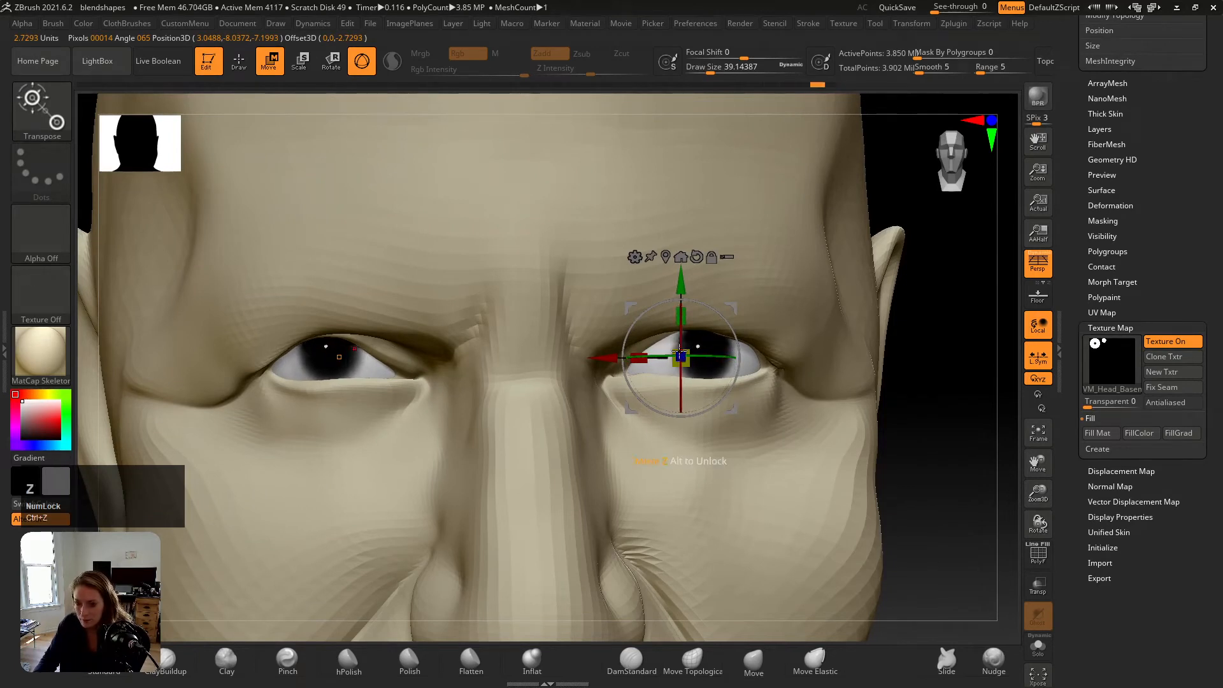
ctrl+click(754, 362)
key(alt)
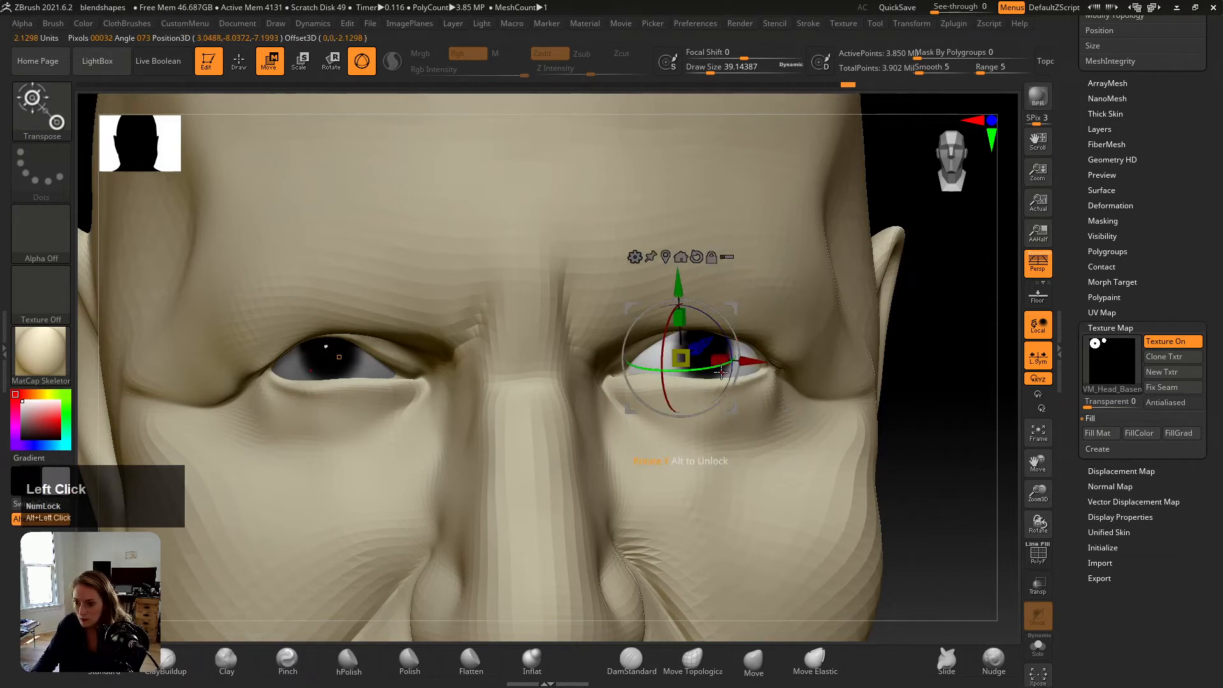
drag(720, 372, 706, 371)
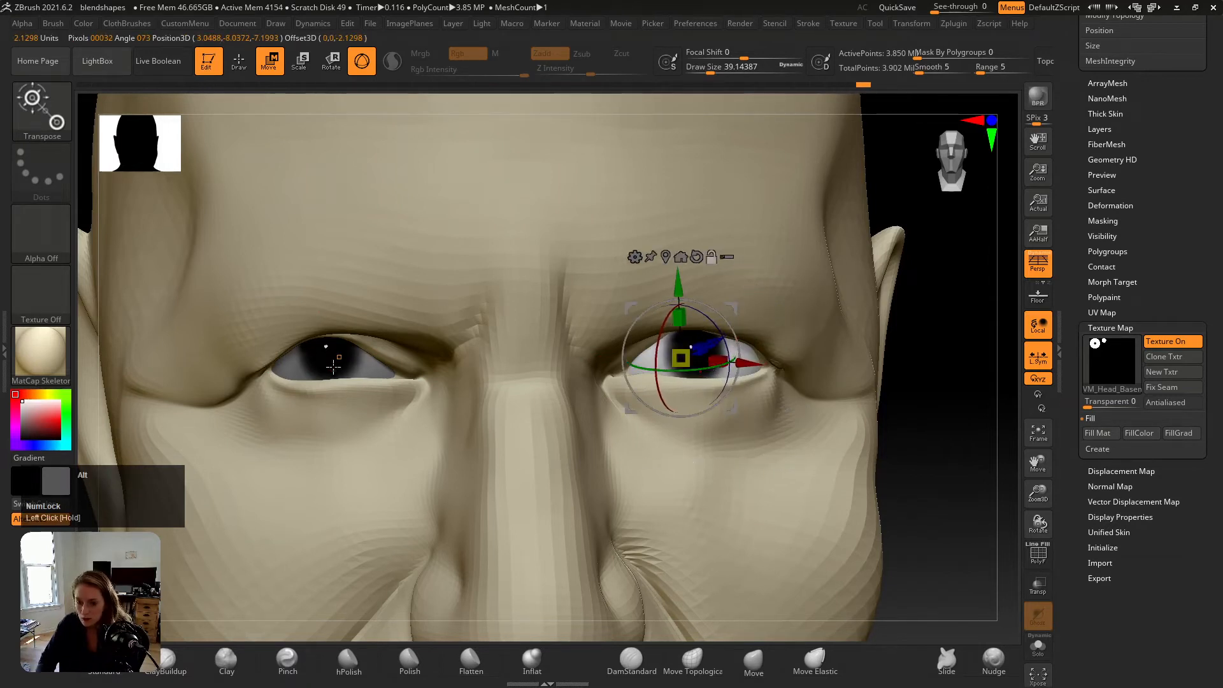
Step: Move the gizmo onto the character's right eye and rotate that eye slightly about the vertical axis to correct its gaze
click(335, 359)
alt+right_drag(499, 322, 641, 331)
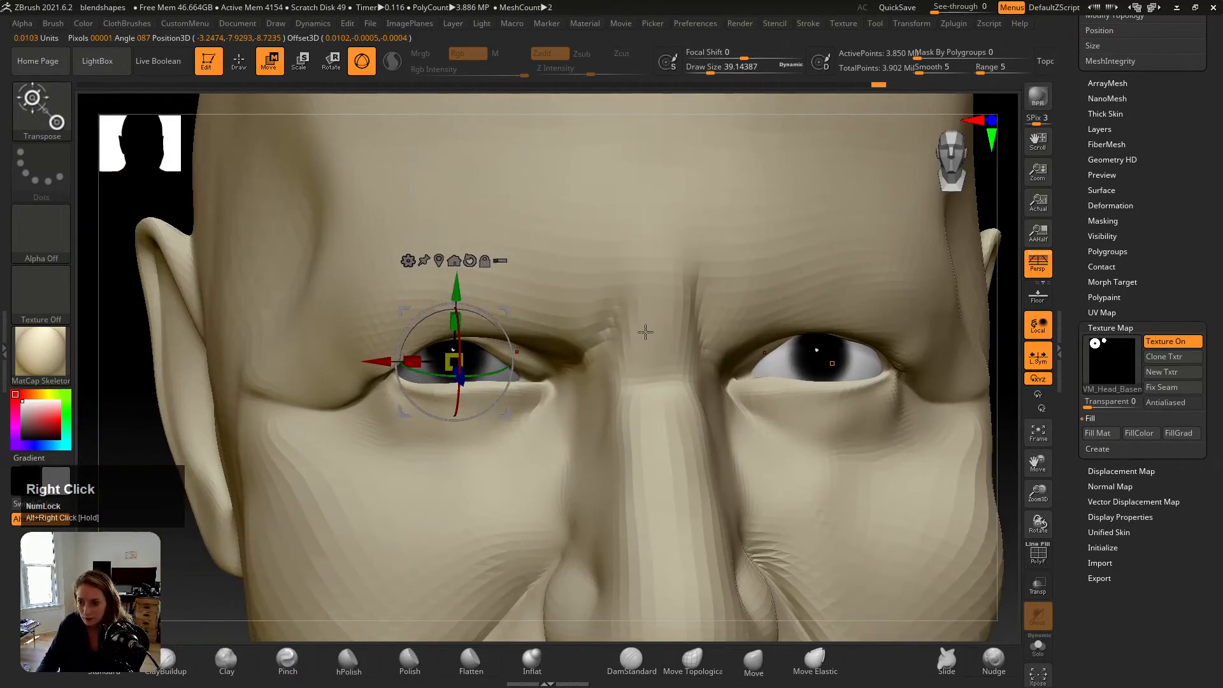
ctrl+click(485, 360)
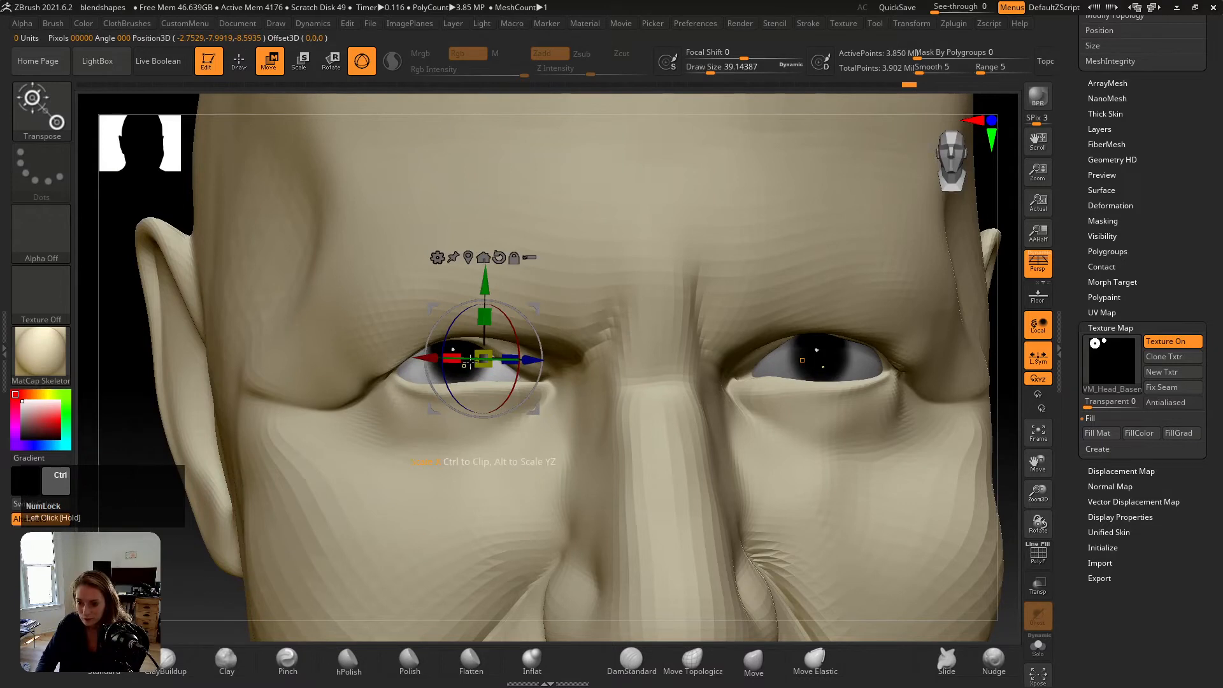
alt+drag(486, 359, 470, 359)
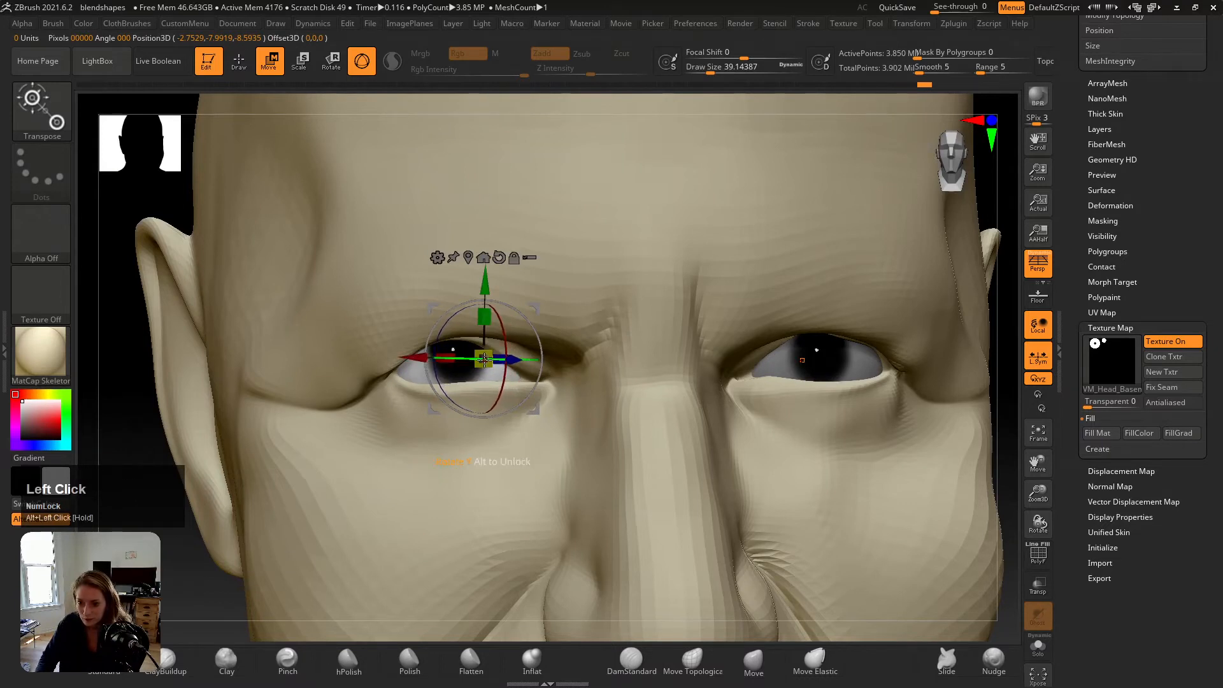
key(ctrl+z)
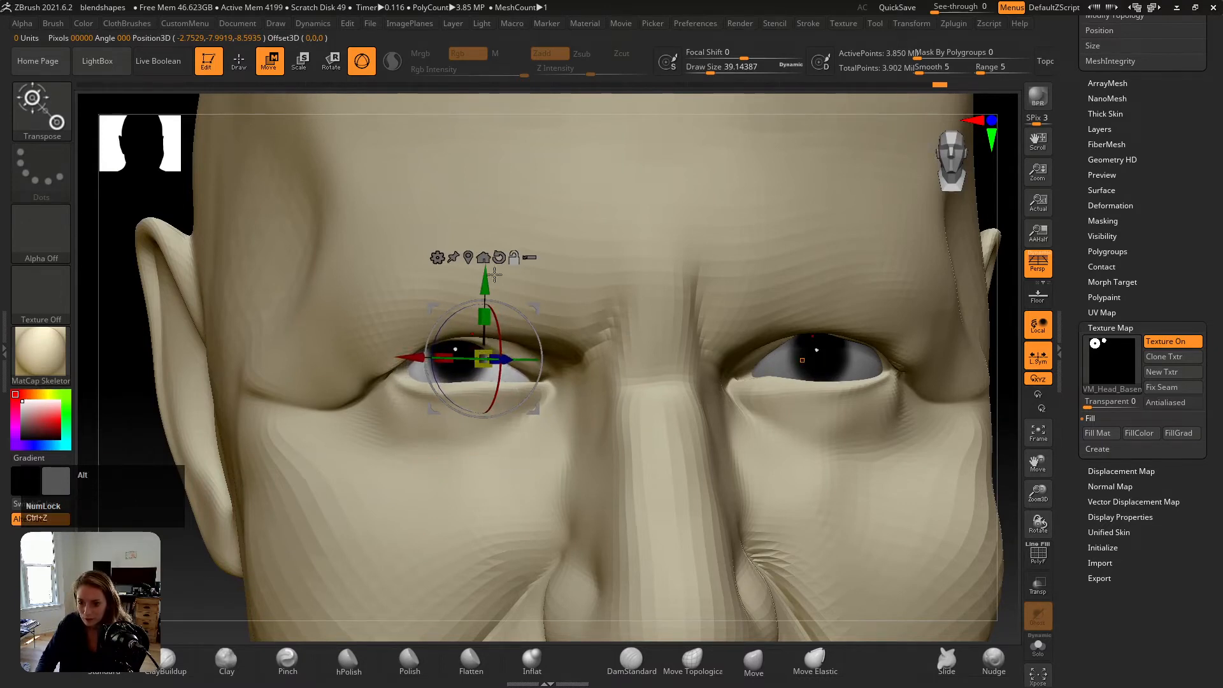
key(ctrl+z)
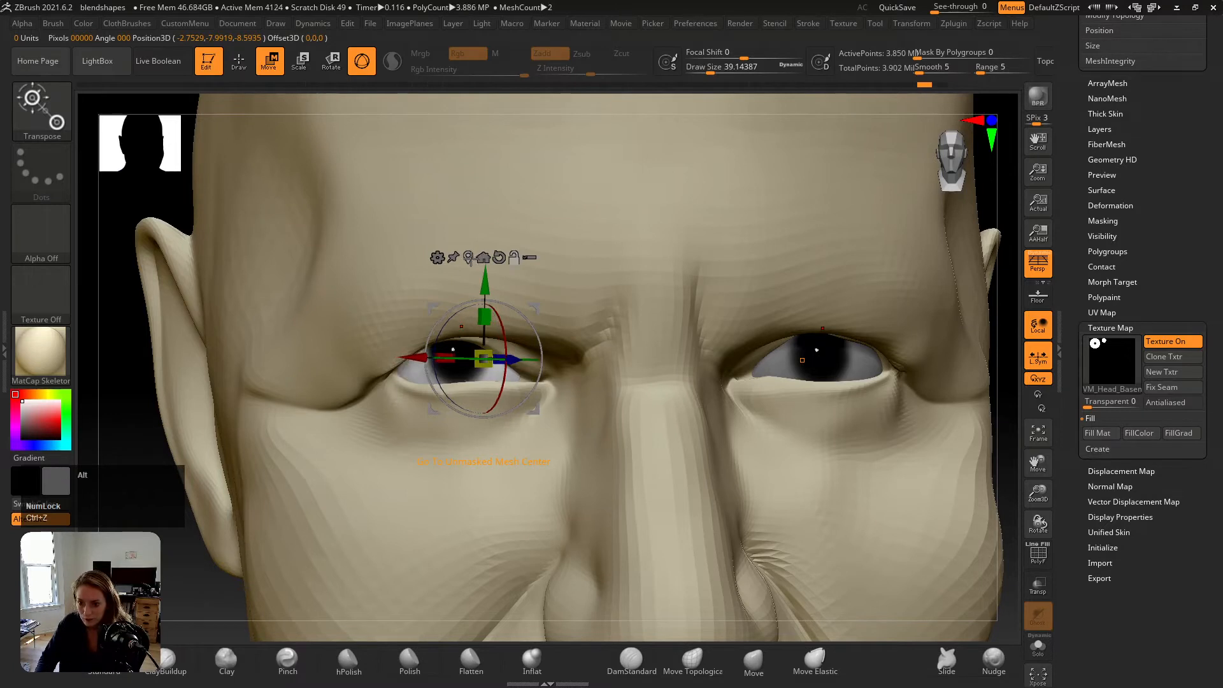
drag(483, 359, 464, 361)
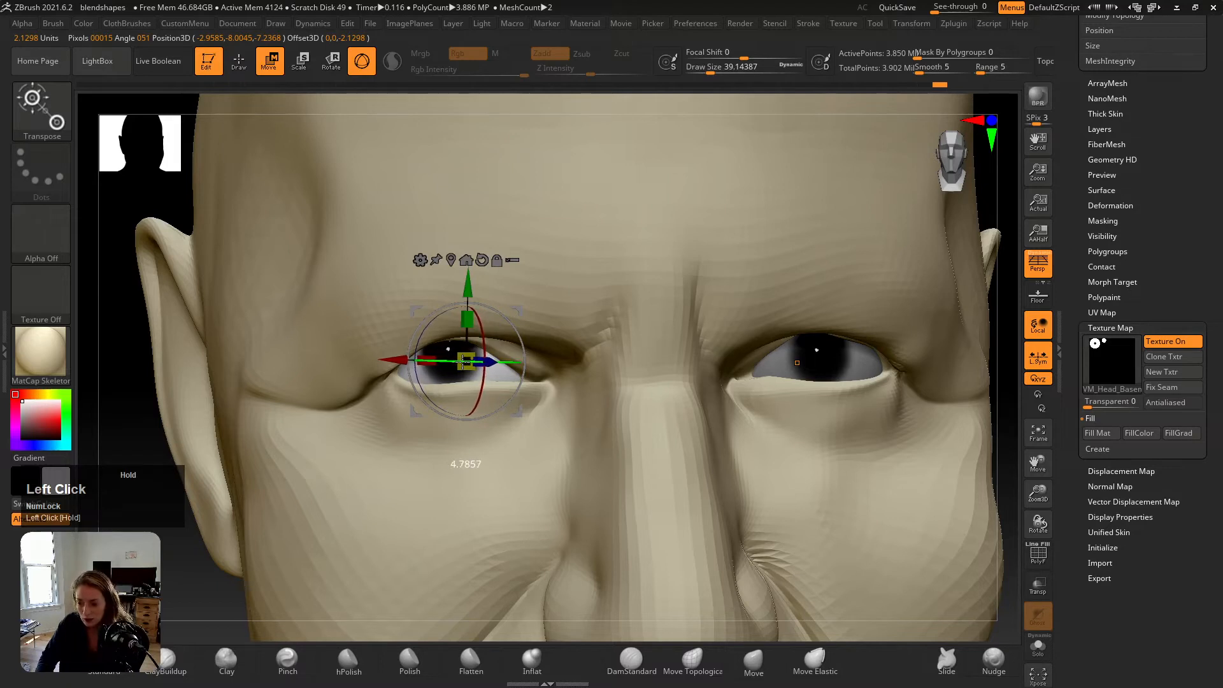
drag(463, 362, 464, 361)
Step: Move the gizmo to the character's left eye, recentre it there and rotate the eye slightly to match the gaze
ctrl+click(853, 362)
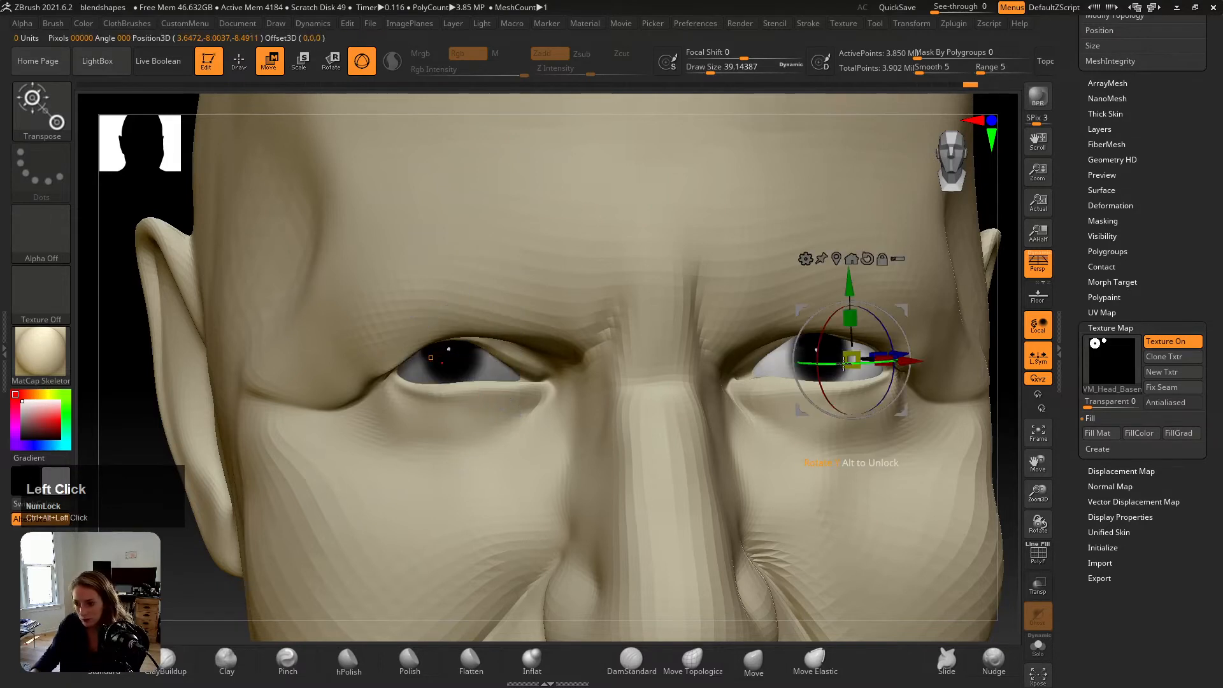
drag(843, 364, 839, 338)
key(ctrl+z)
alt+click(838, 262)
click(837, 261)
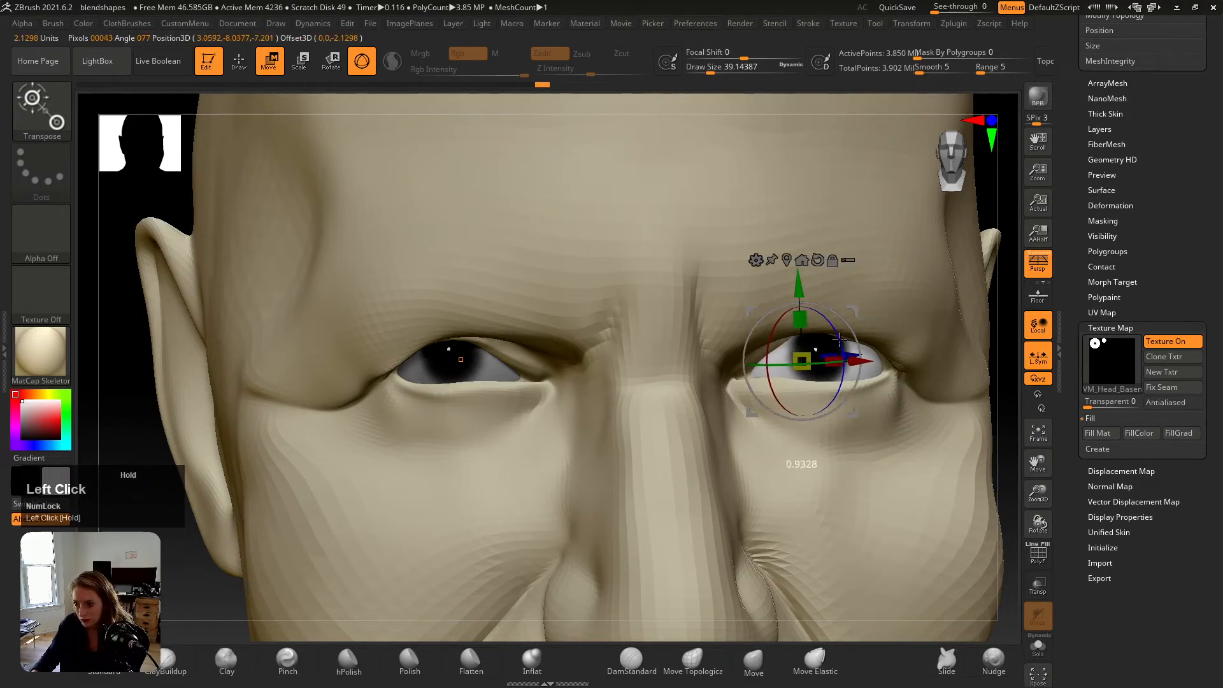
key(ctrl+z)
alt+click(818, 261)
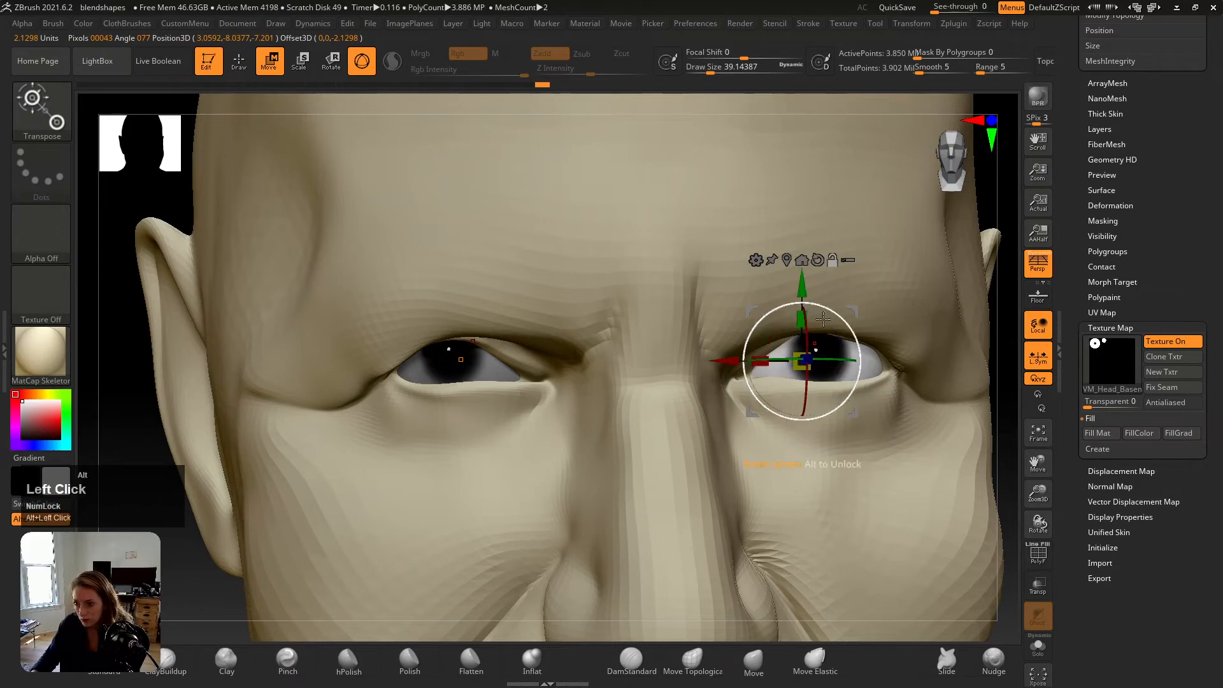
drag(811, 346, 807, 345)
alt+right_drag(808, 345, 668, 312)
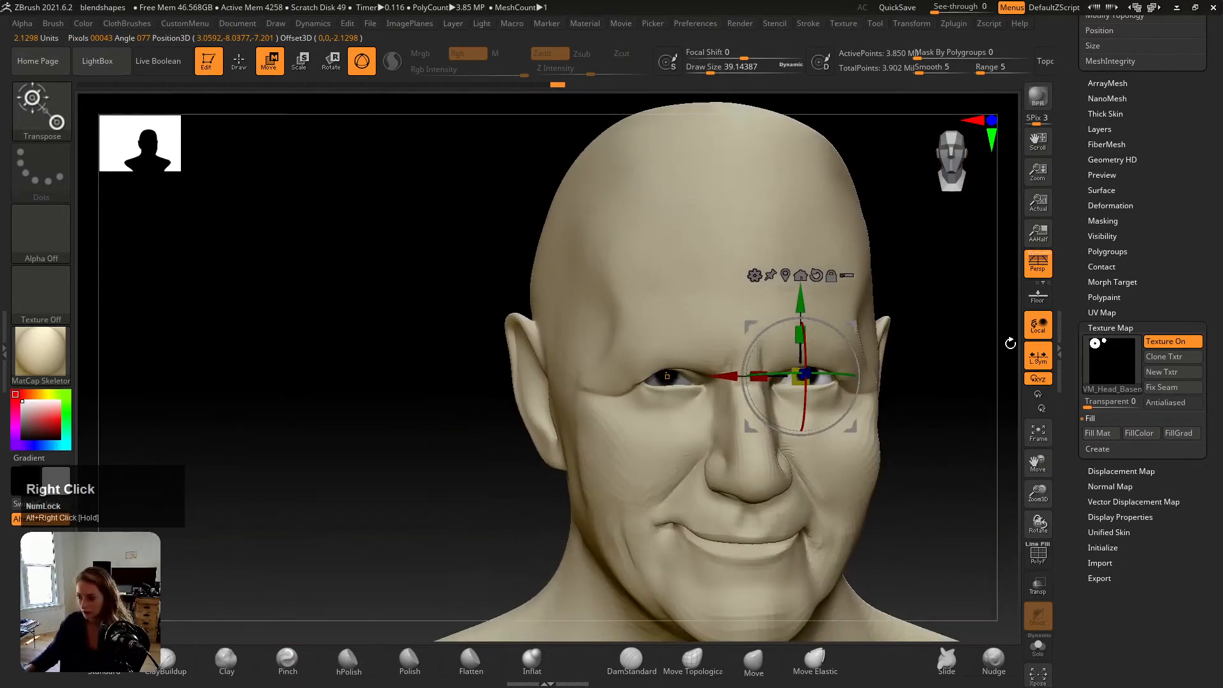
Step: Turn off local symmetry and make the trebek head the active subtool
click(1038, 359)
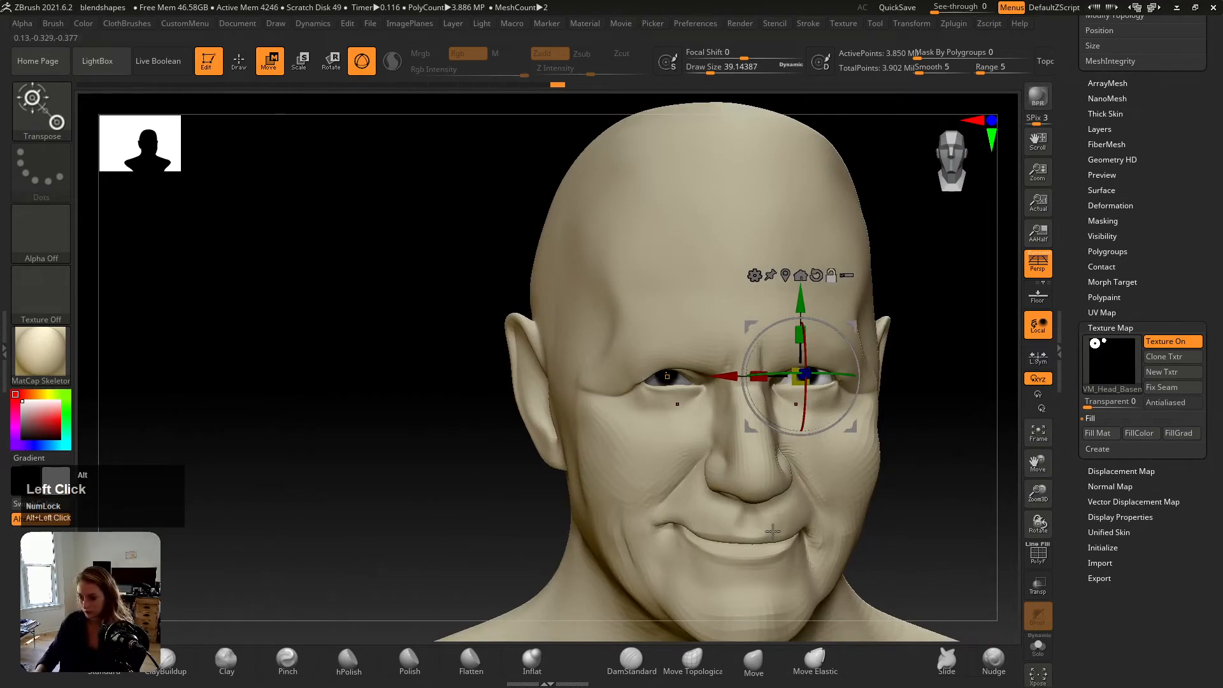
alt+click(773, 532)
alt+right_drag(831, 483, 669, 435)
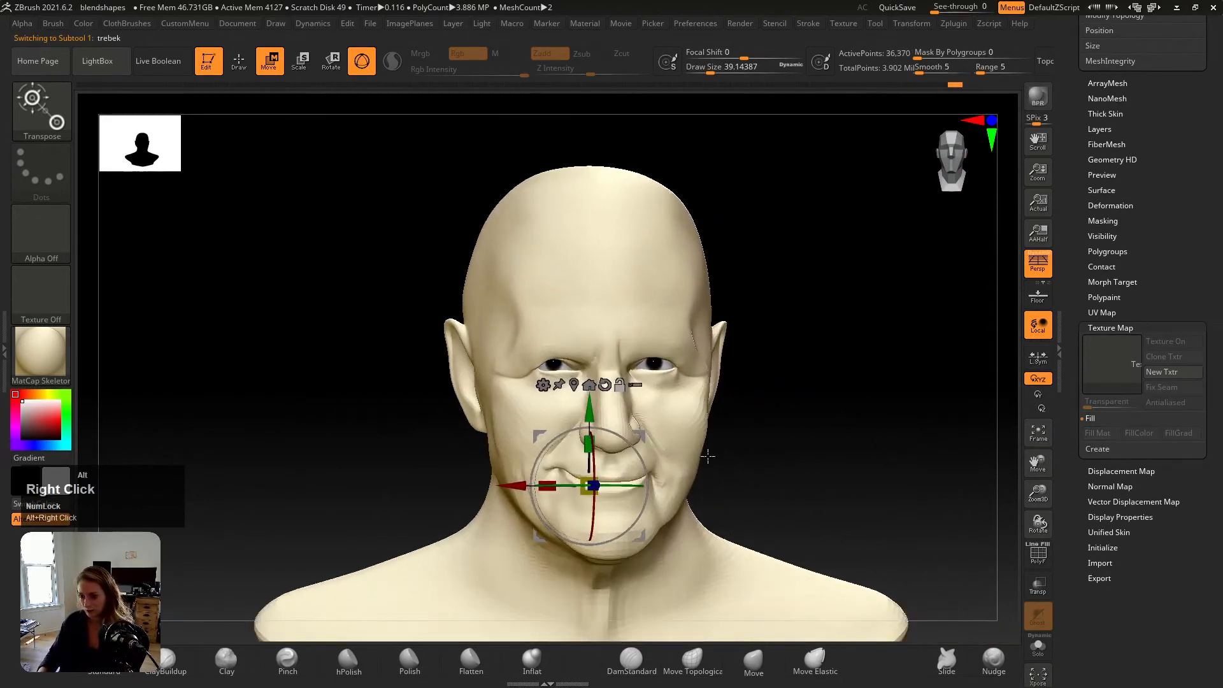
Step: Adjust the contours of the temple and far cheek with the Move Topological brush at draw sizes of about 68 and 71
click(692, 659)
drag(780, 448, 744, 379)
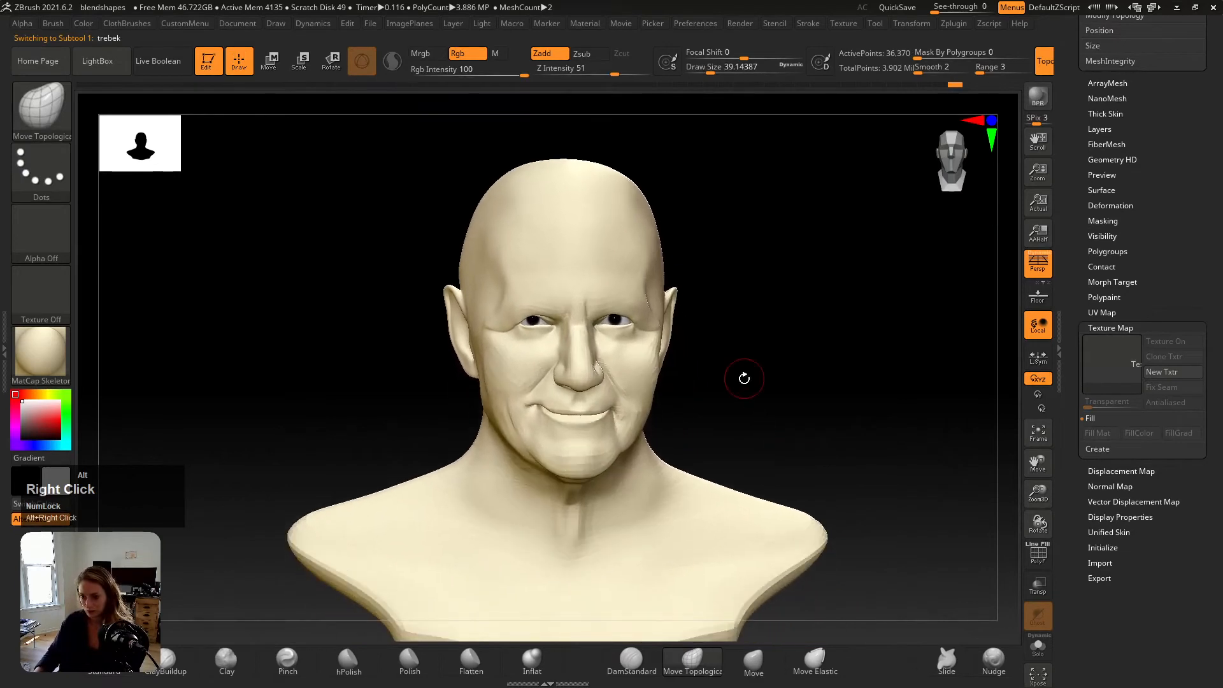
key(s)
drag(658, 276, 665, 272)
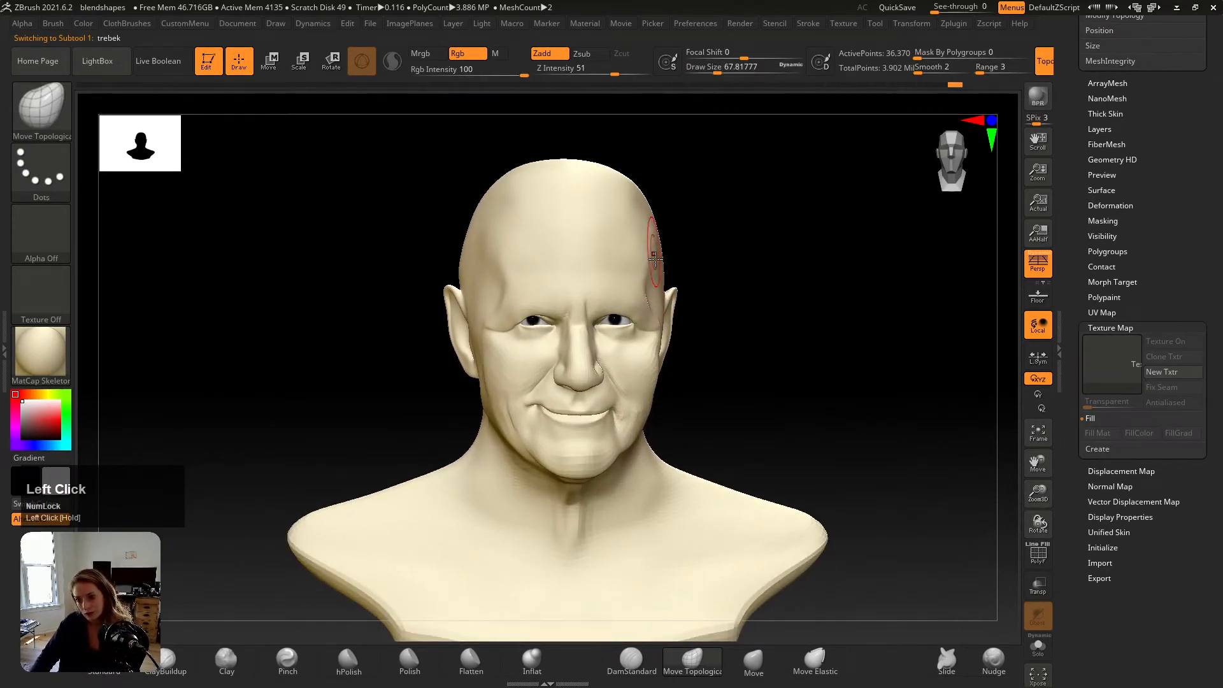
right_drag(653, 285, 674, 377)
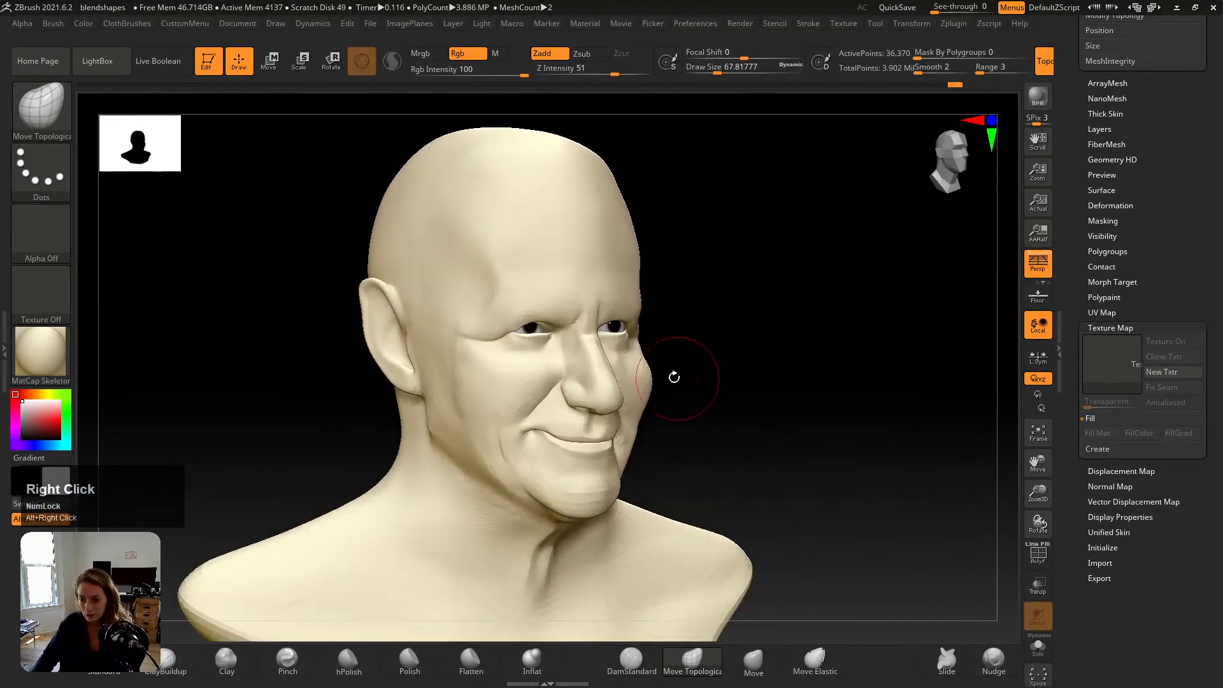
key(s)
drag(670, 388, 645, 384)
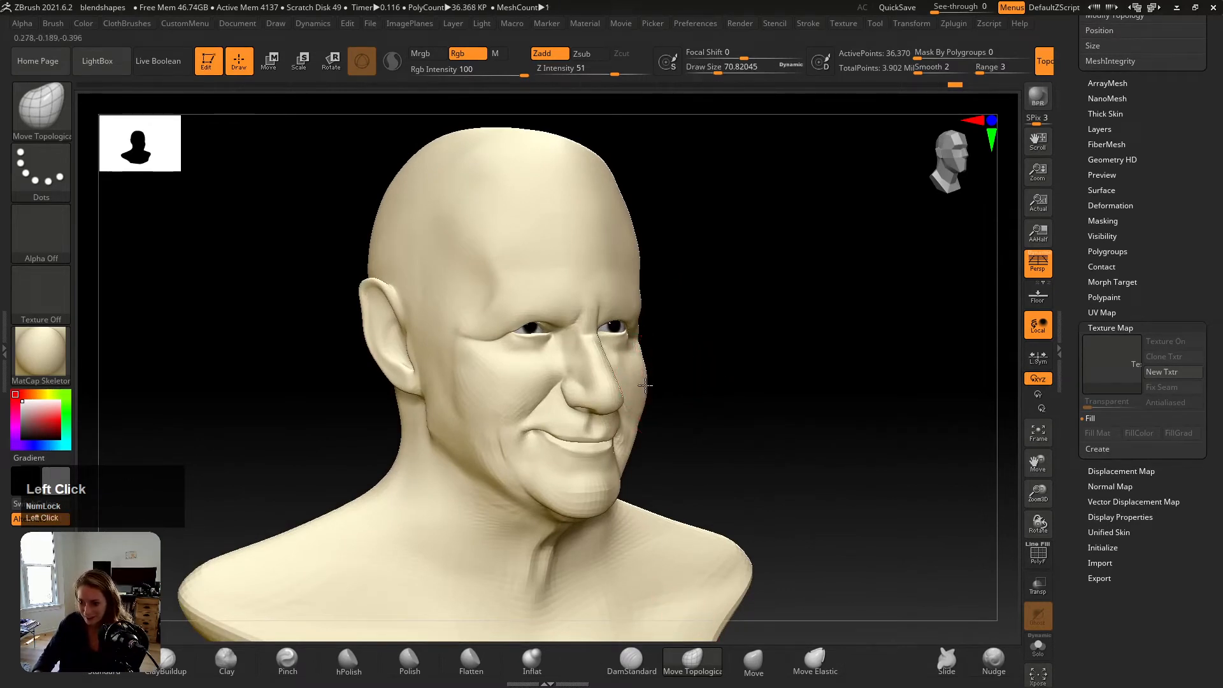
Step: Refine the jaw and the side of the face near the ear with Move Topological, and compare the head with the reference photo
right_drag(641, 381, 694, 412)
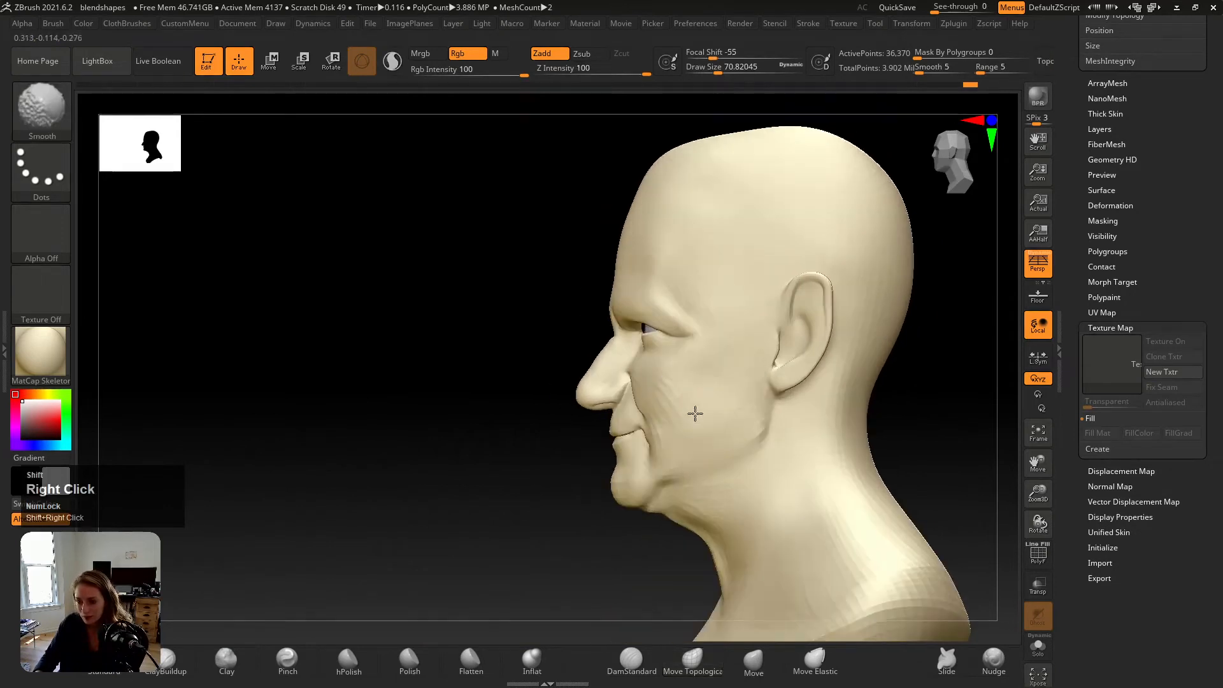
click(756, 440)
right_drag(756, 441, 693, 407)
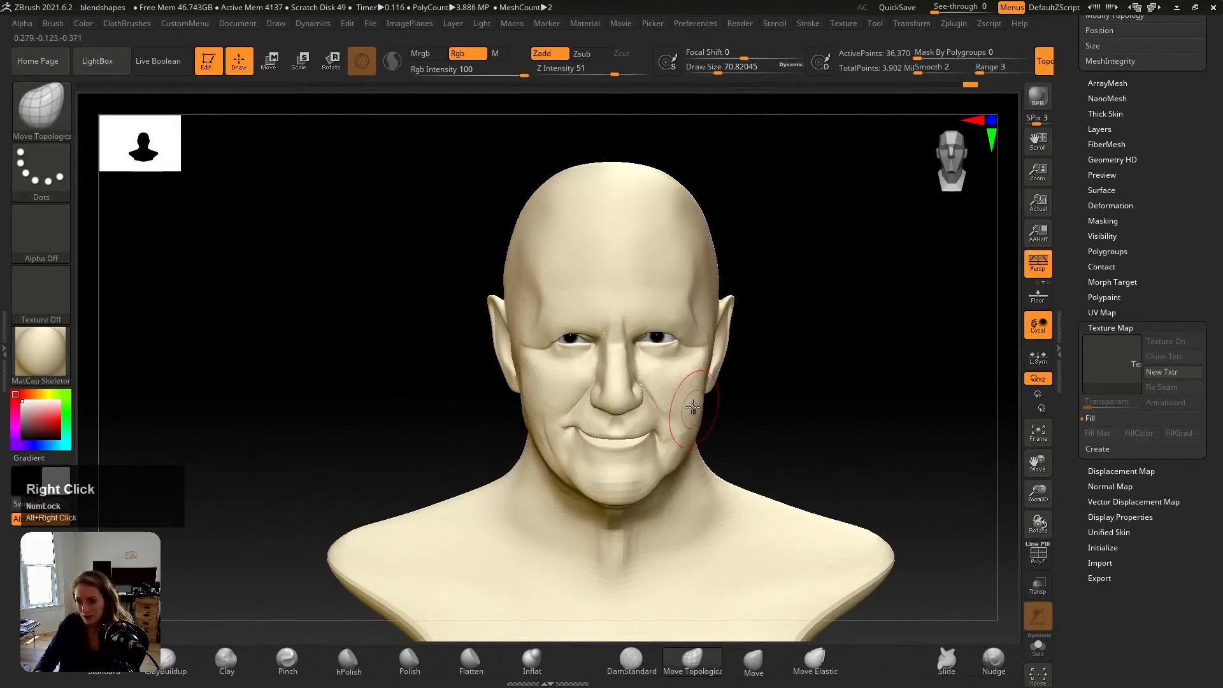
click(520, 348)
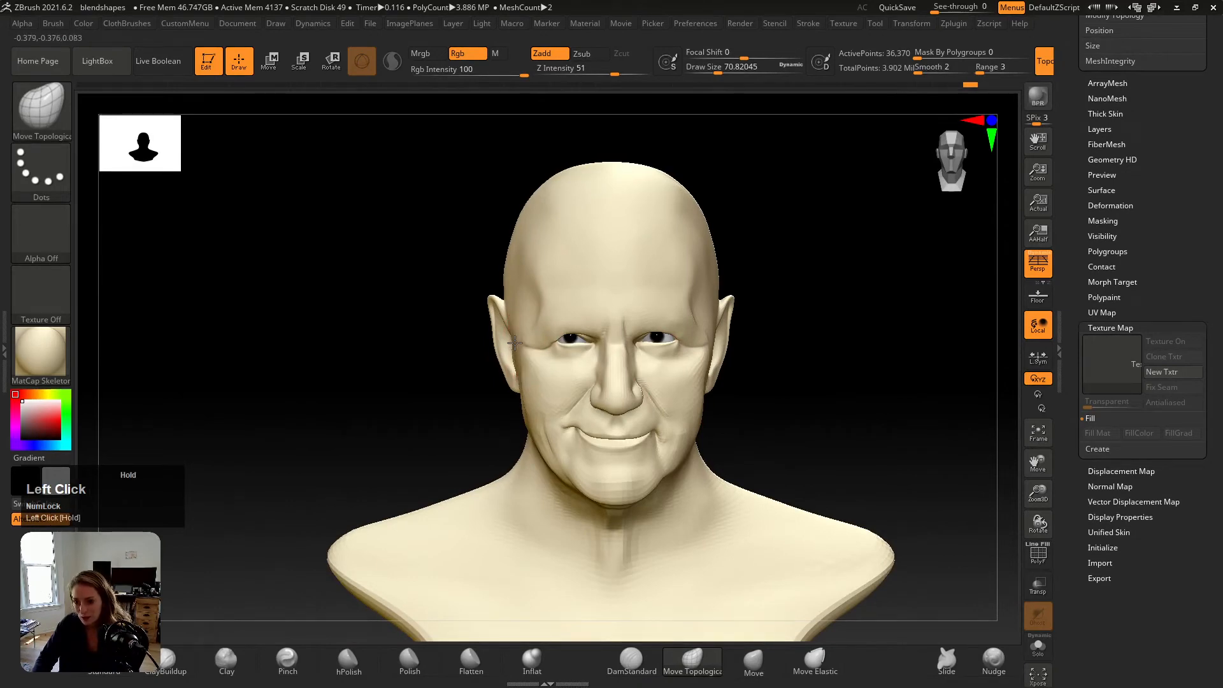
mouse_move(517, 344)
mouse_down()
mouse_move(539, 349)
mouse_move(560, 385)
mouse_up()
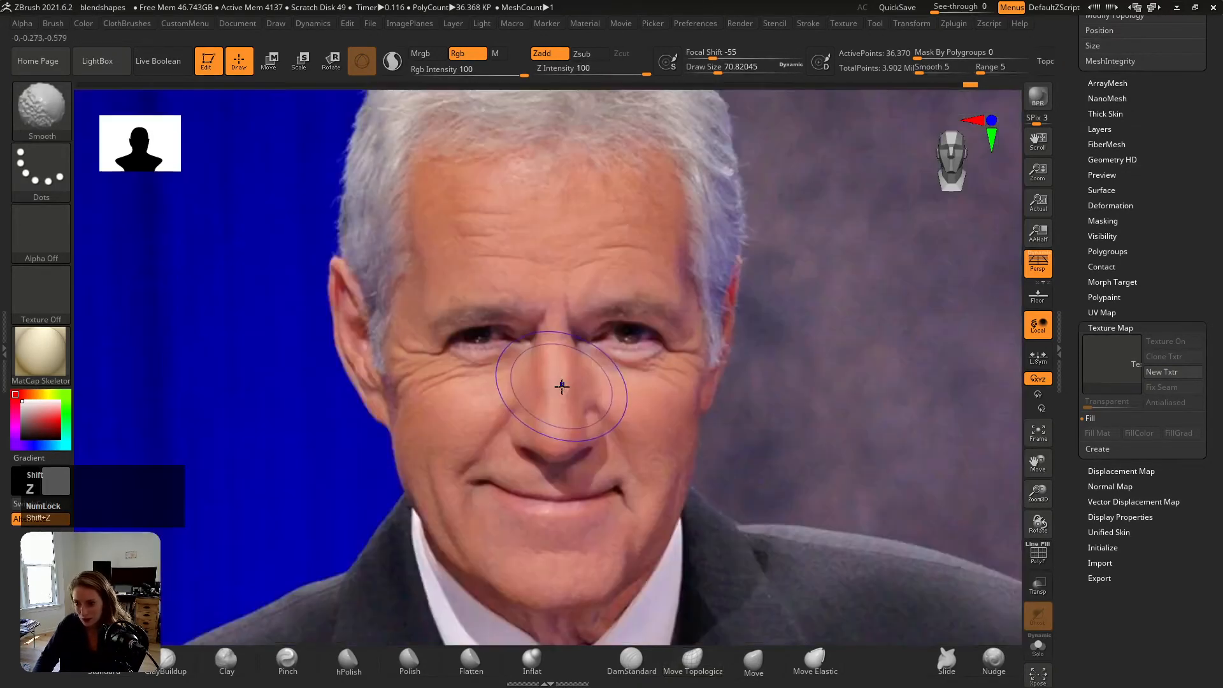
key(shift+z)
key(shift+z)
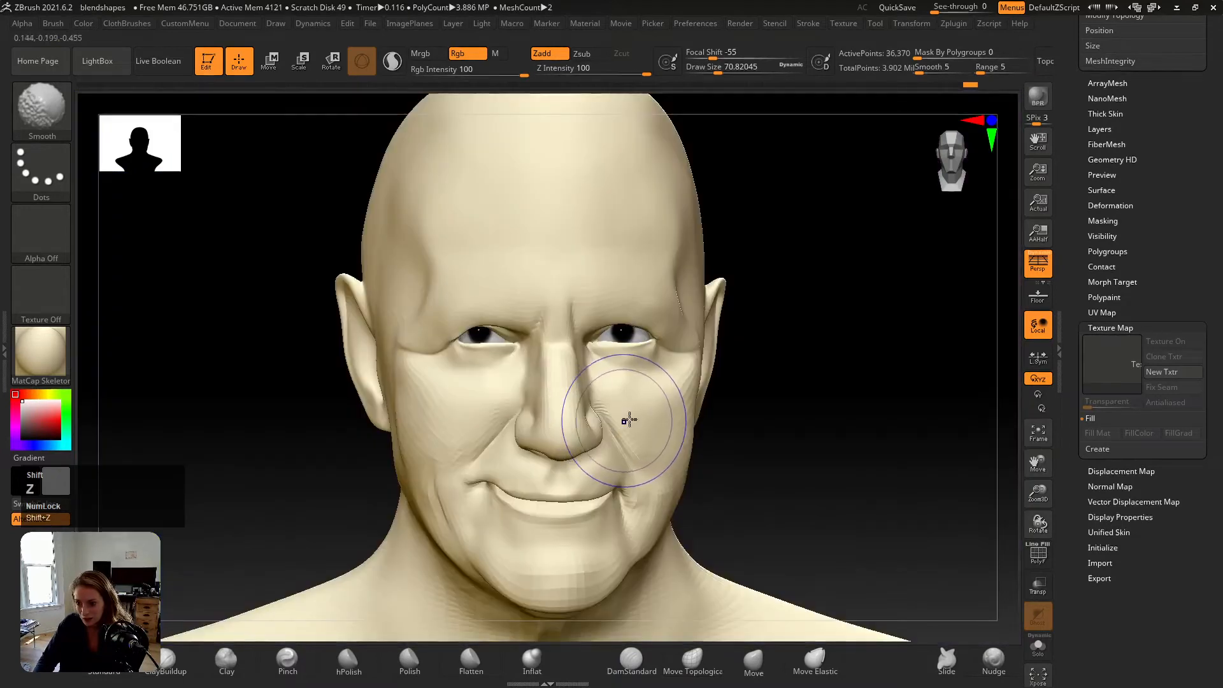
Step: Sculpt volume onto the character's left cheek with the Standard brush, Rgb off, Zadd on and draw size about 46, and smooth it
key(s)
click(651, 419)
click(106, 668)
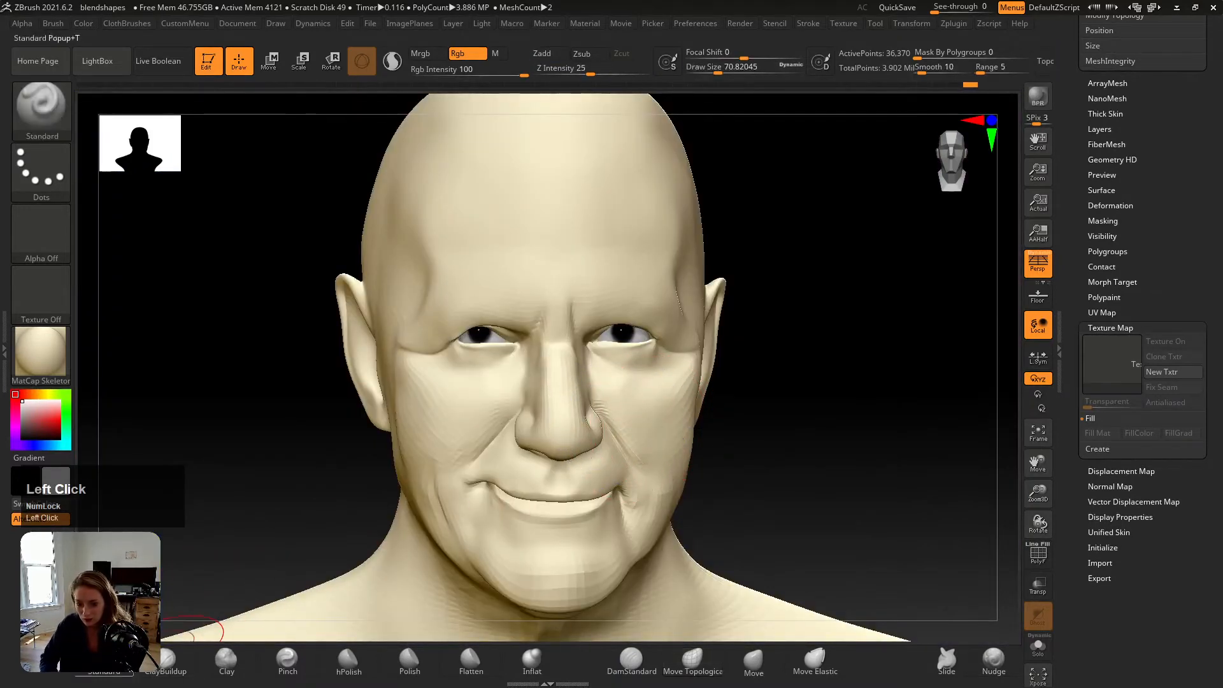
click(462, 54)
click(565, 53)
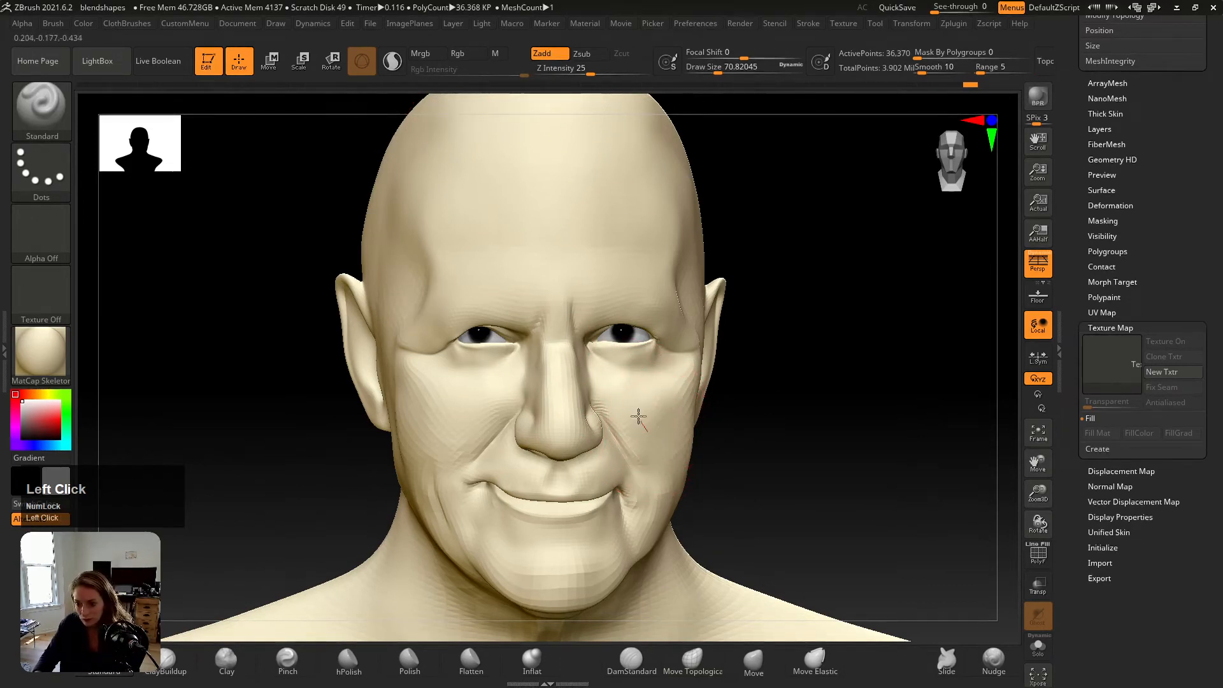
key(s)
drag(661, 421, 657, 429)
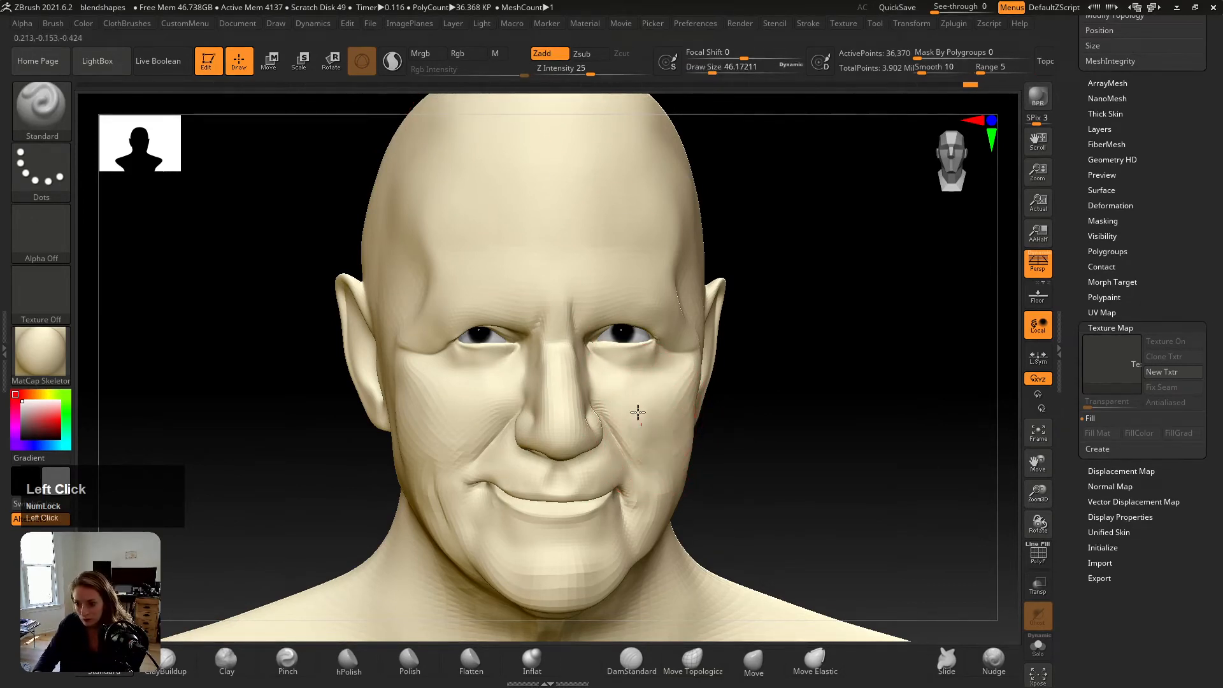
shift+drag(655, 408, 658, 414)
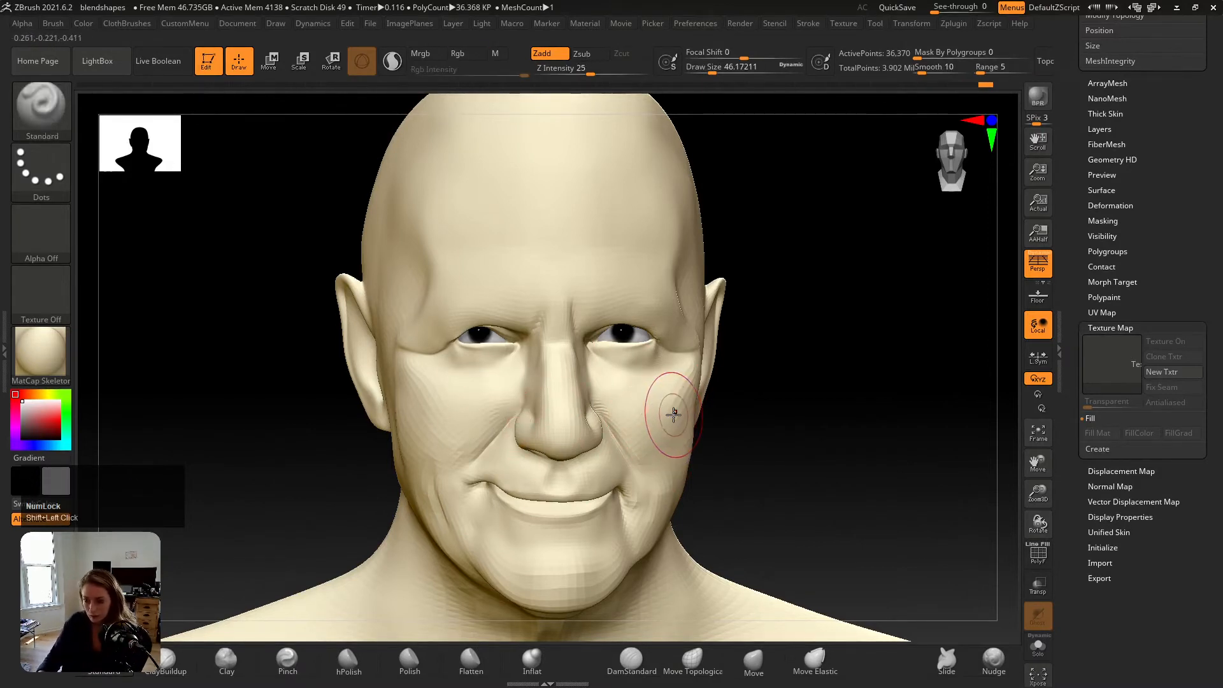
Step: Compare the face with the reference photo and nudge the left cheek beside the nose with the Move Topological brush
key(v)
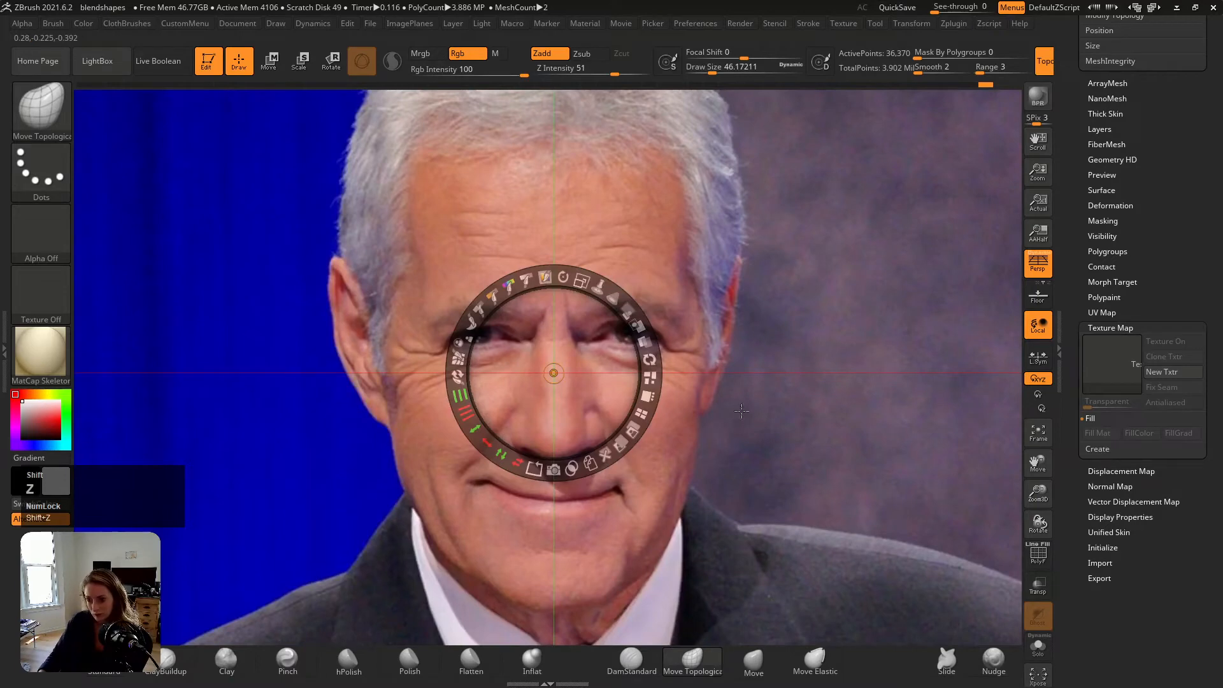
key(z)
key(shift+z)
key(shift+z)
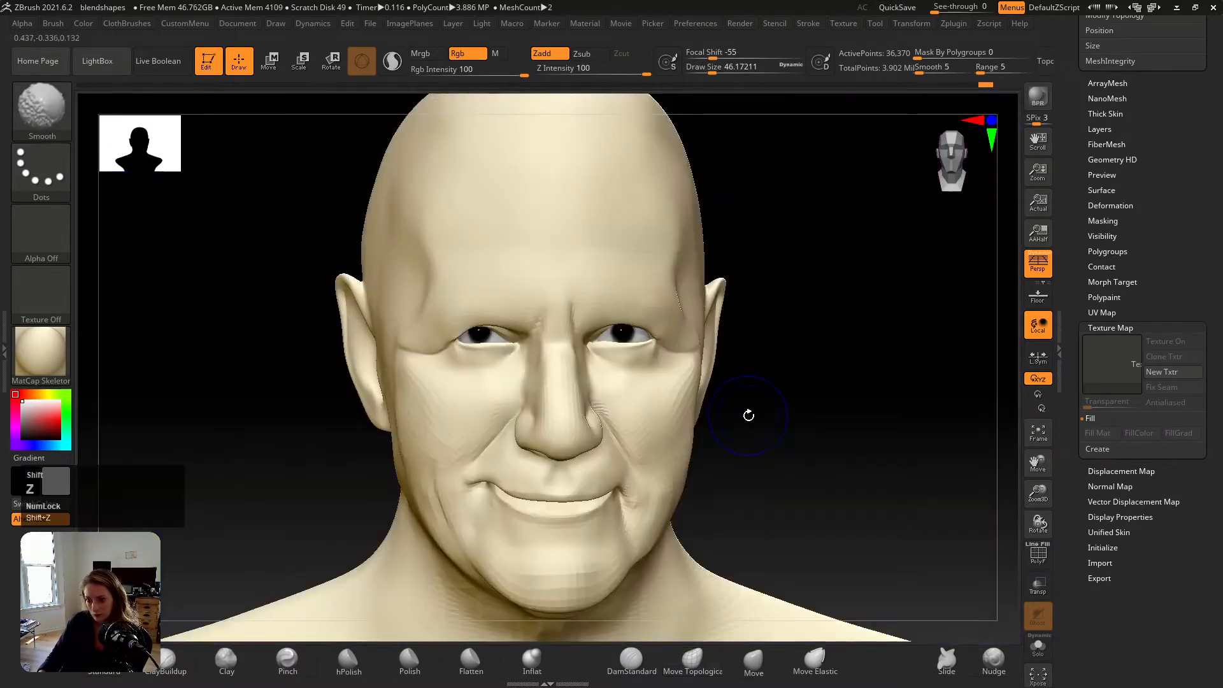
key(shift+z)
drag(630, 399, 624, 401)
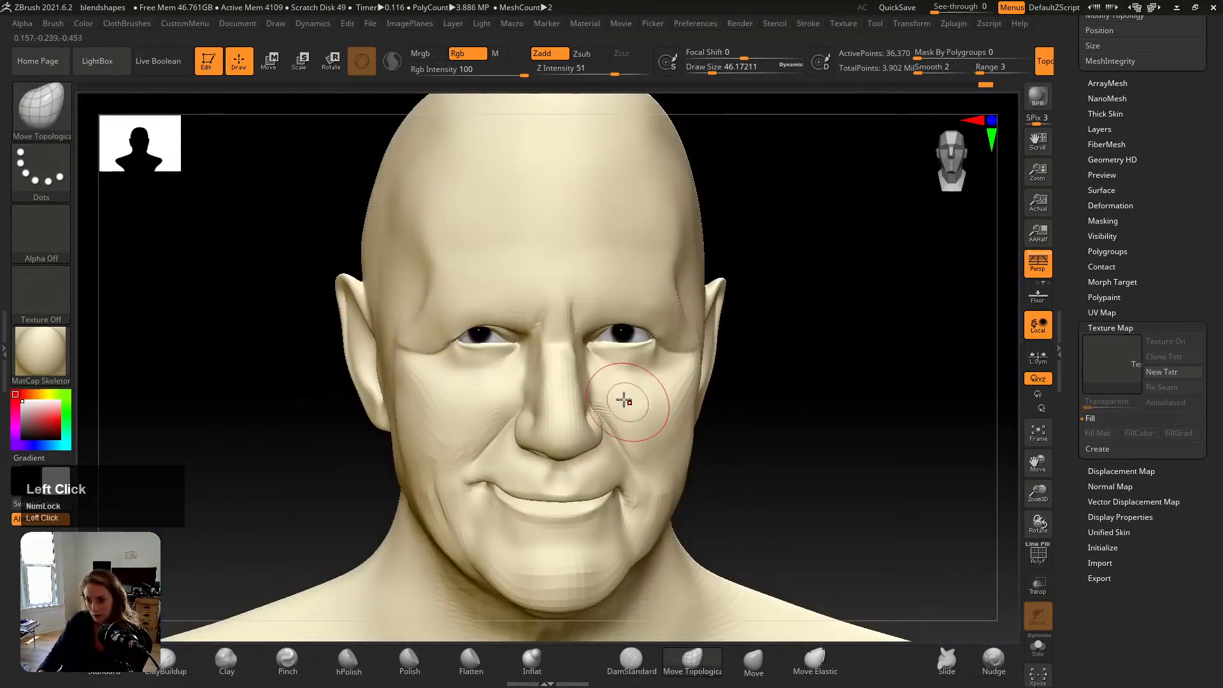
Step: Build up the left cheek from the nose outward with the Standard brush and smooth the added form
click(226, 659)
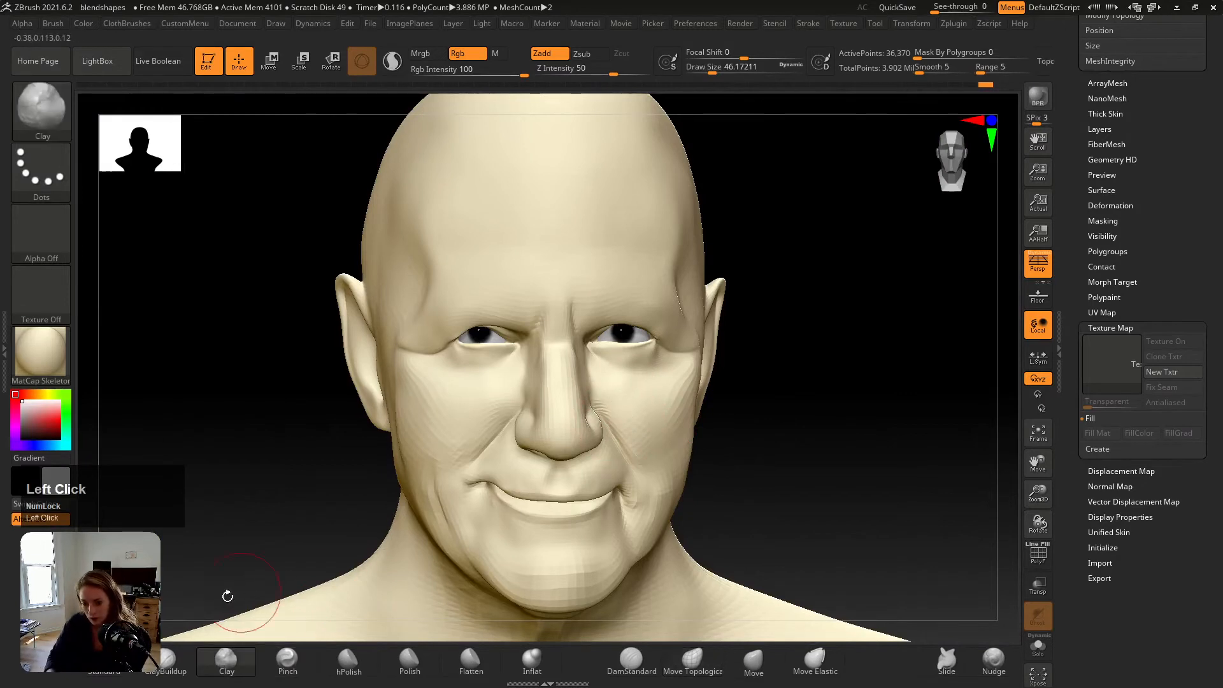
click(102, 663)
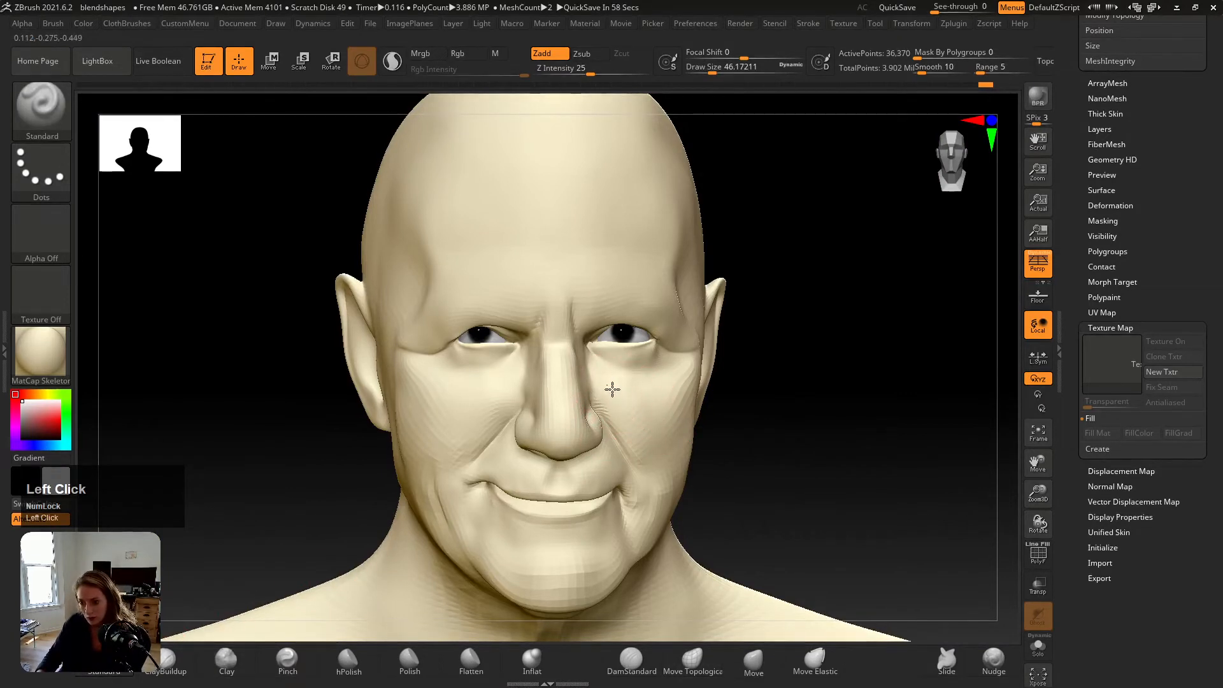
drag(629, 402, 664, 417)
right_drag(664, 418, 643, 412)
mouse_move(668, 417)
shift+mouse_down()
mouse_move(644, 418)
mouse_move(659, 435)
shift+mouse_up()
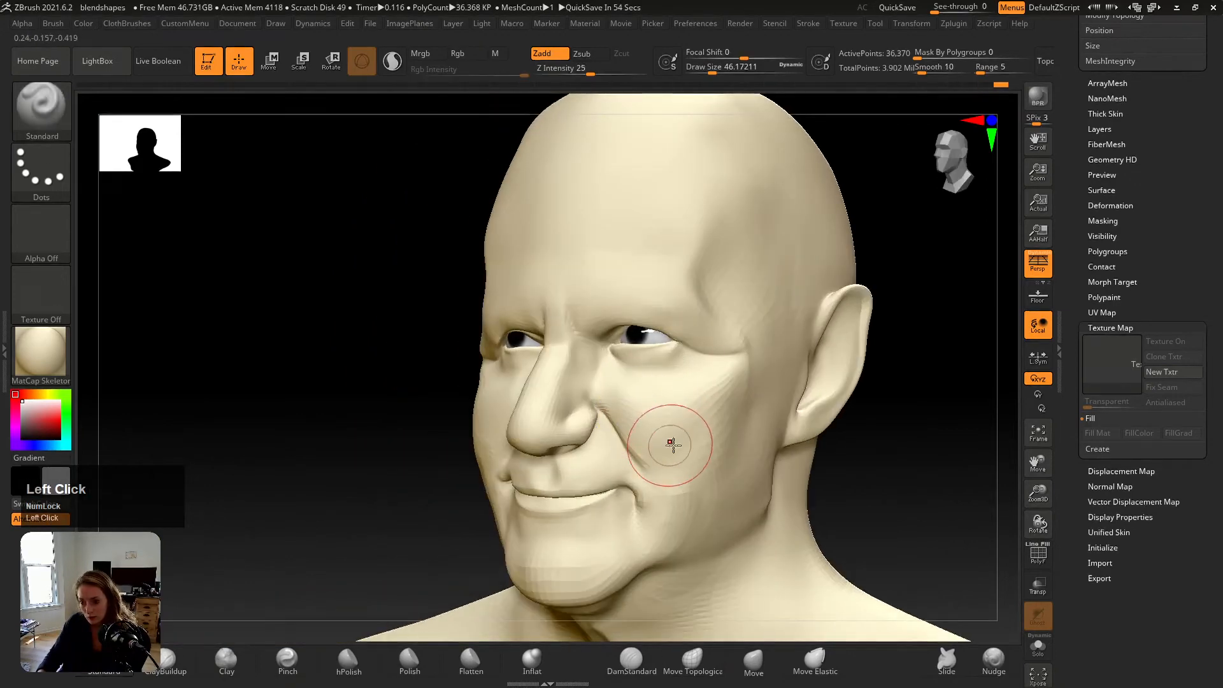
mouse_move(683, 408)
right_down()
mouse_move(718, 413)
mouse_move(716, 423)
mouse_move(657, 388)
right_up()
Step: Switch to Photoshop and examine the cheek and facial structure in the profile, three-quarter and front photos of trebek_ref.psd
key(alt+Tab)
click(468, 372)
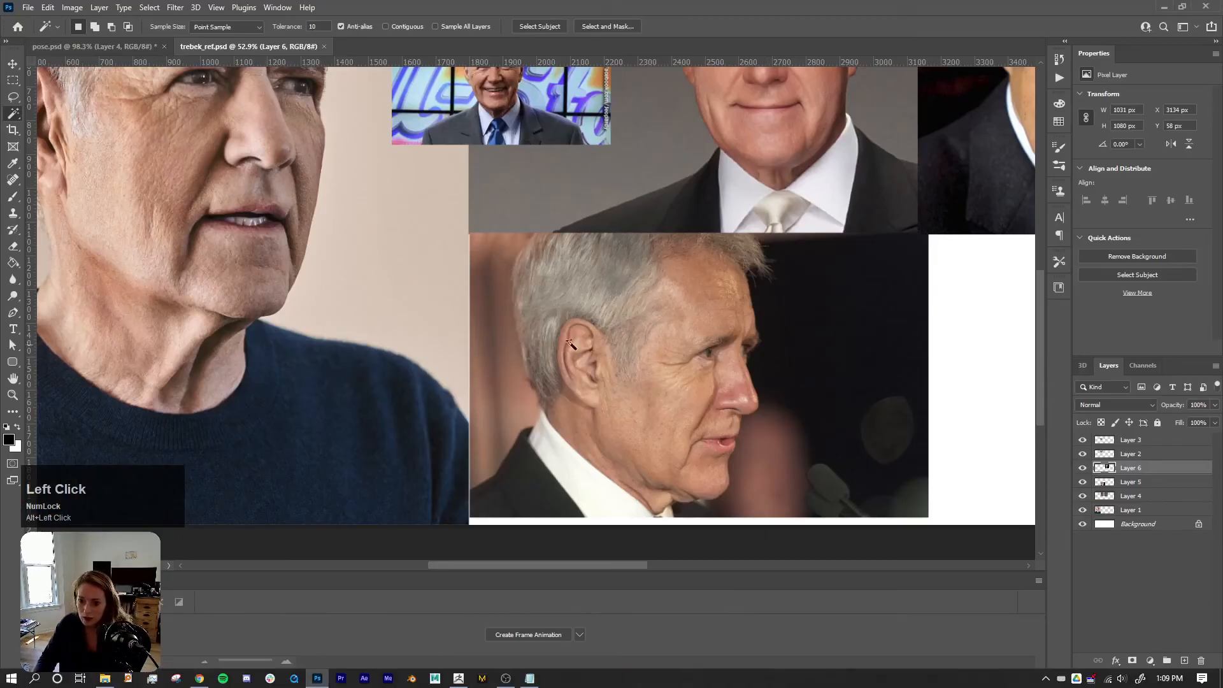
drag(673, 304, 702, 399)
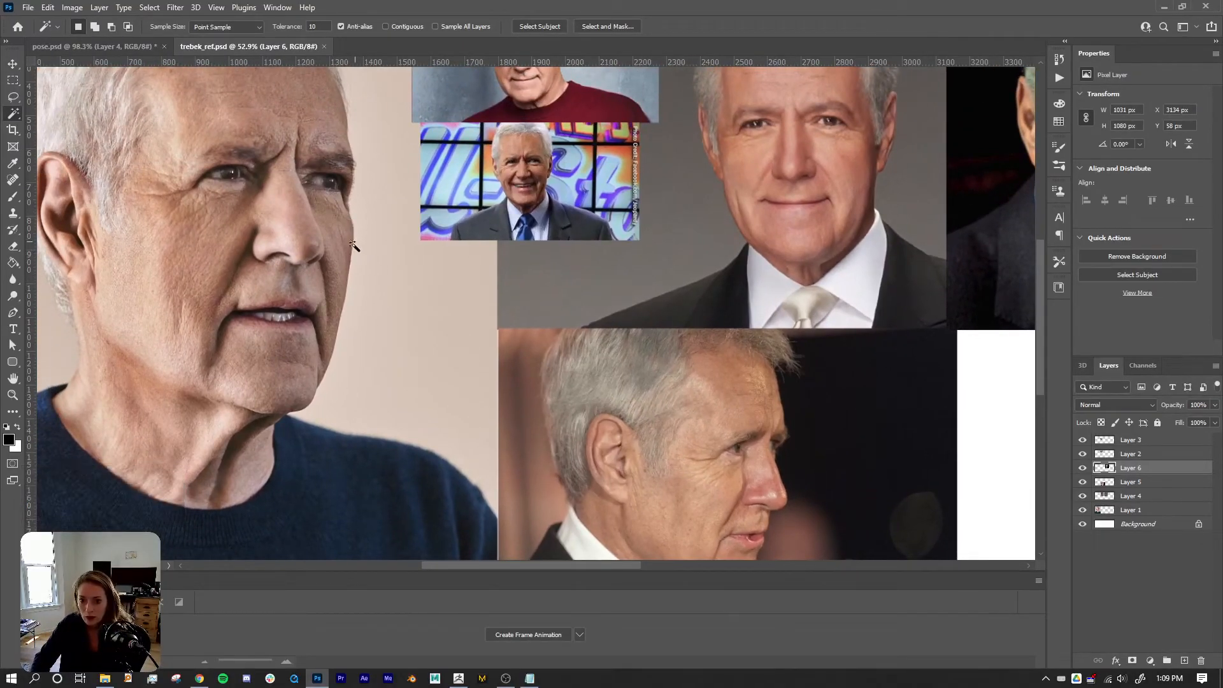
drag(693, 226, 393, 380)
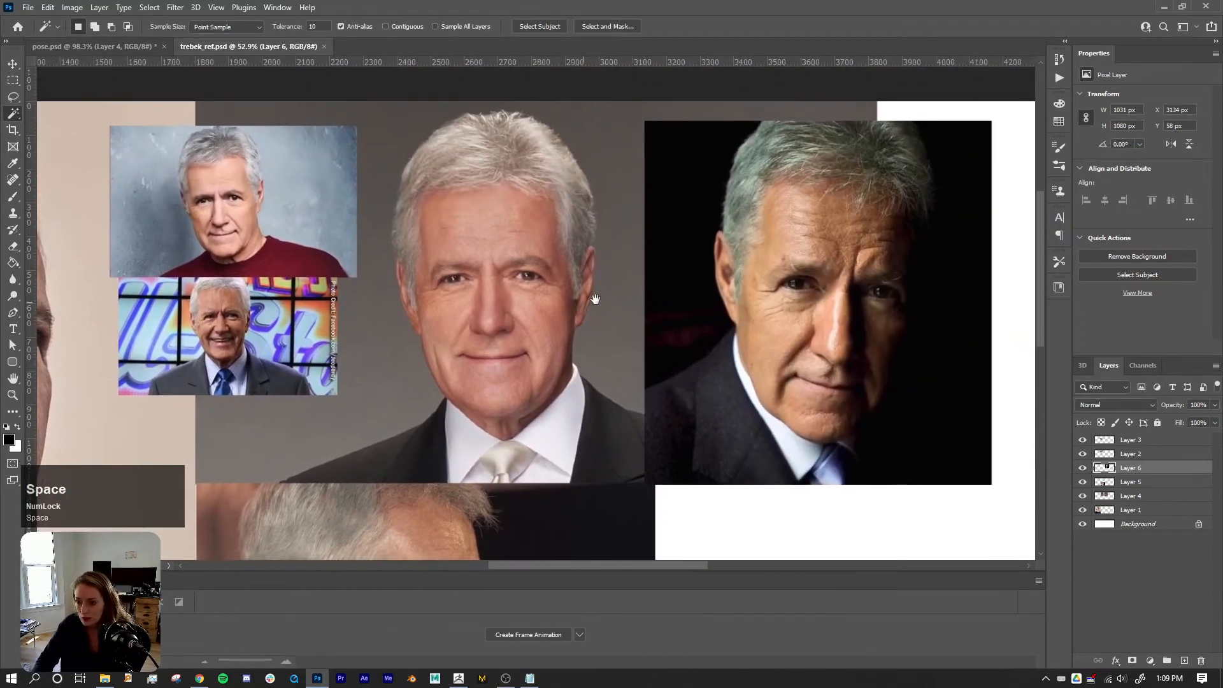
drag(597, 298, 864, 235)
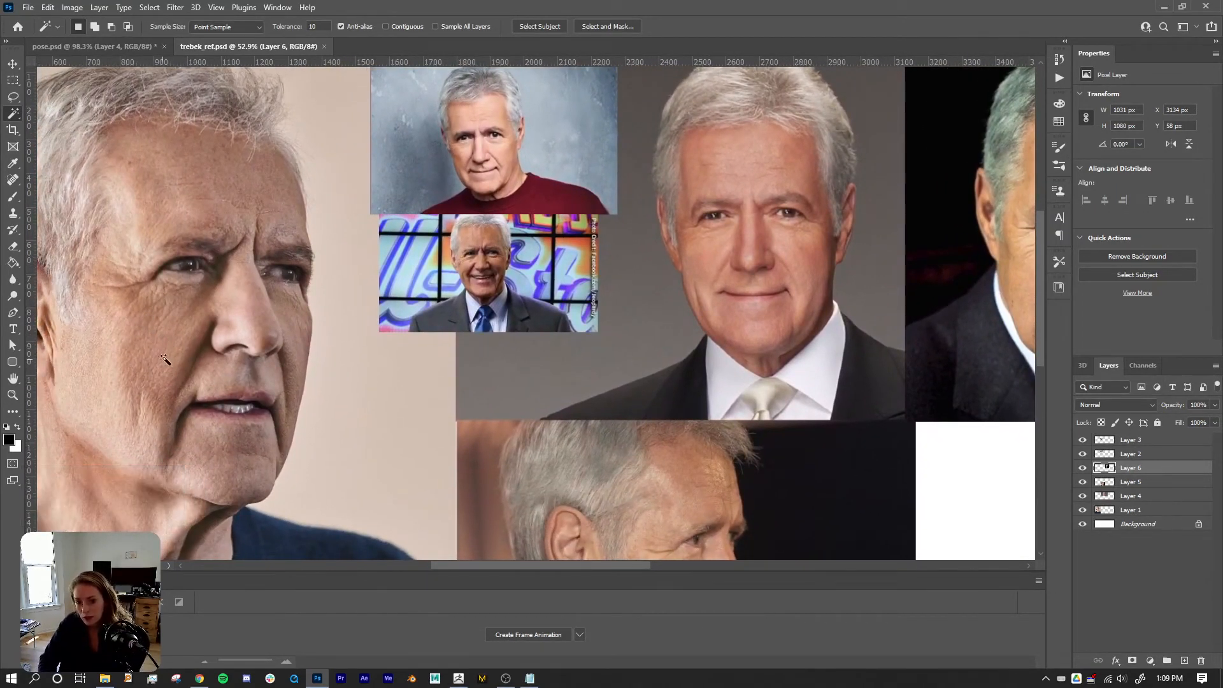
Step: Return to ZBrush and compare the smiling face with the frontal reference photo
key(alt)
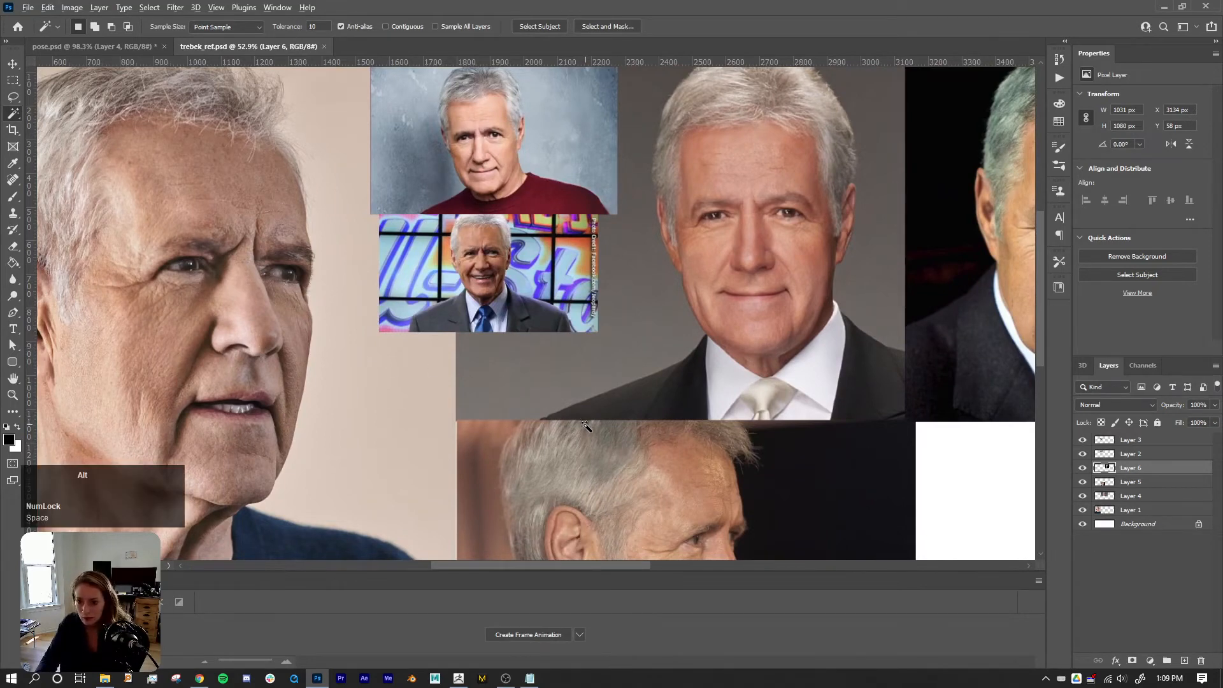
key(alt+Tab)
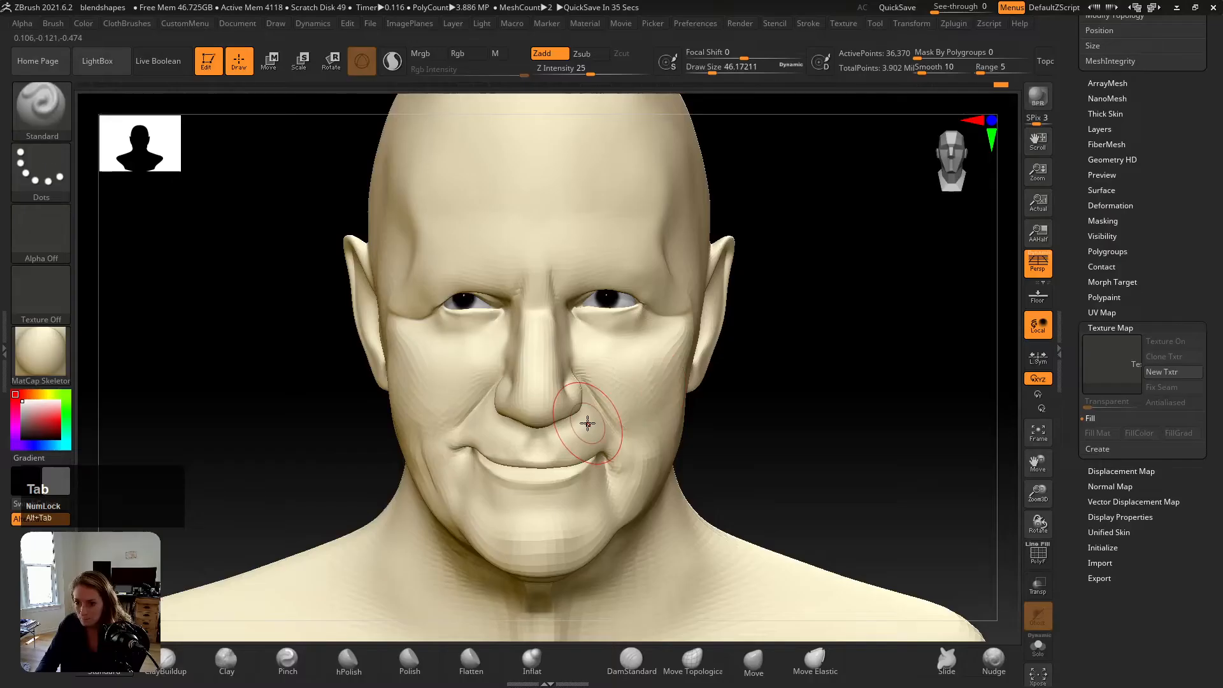
right_drag(631, 362, 632, 339)
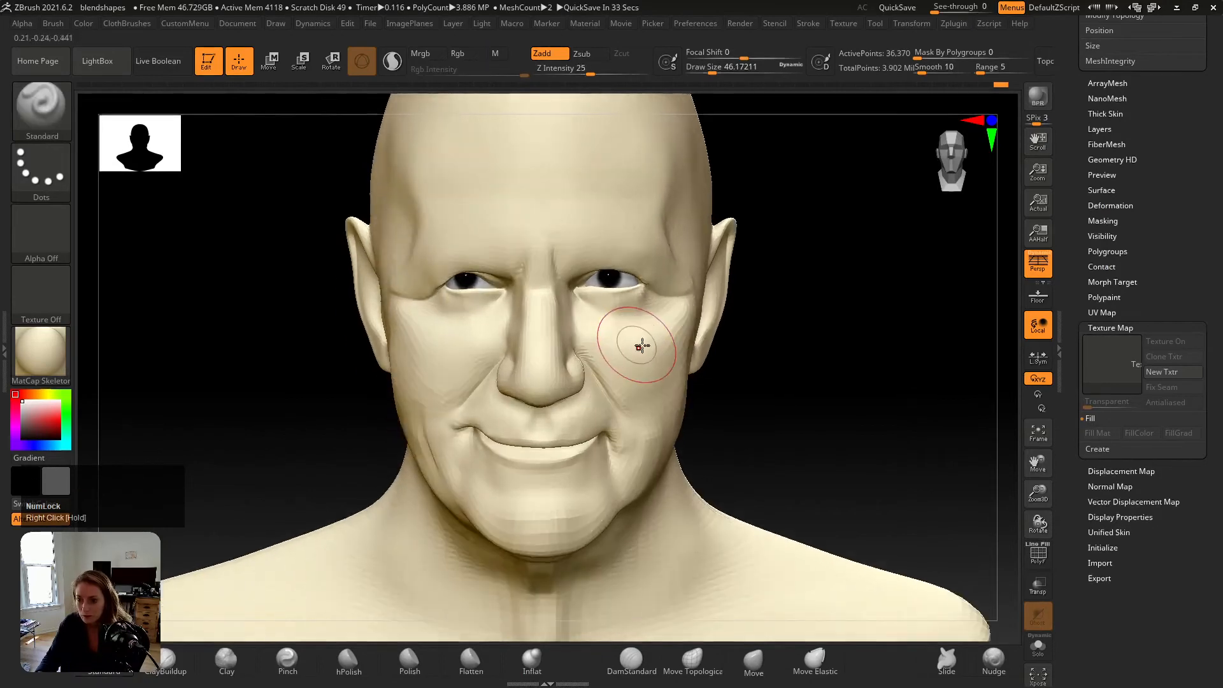
key(v)
key(v)
key(shift+z)
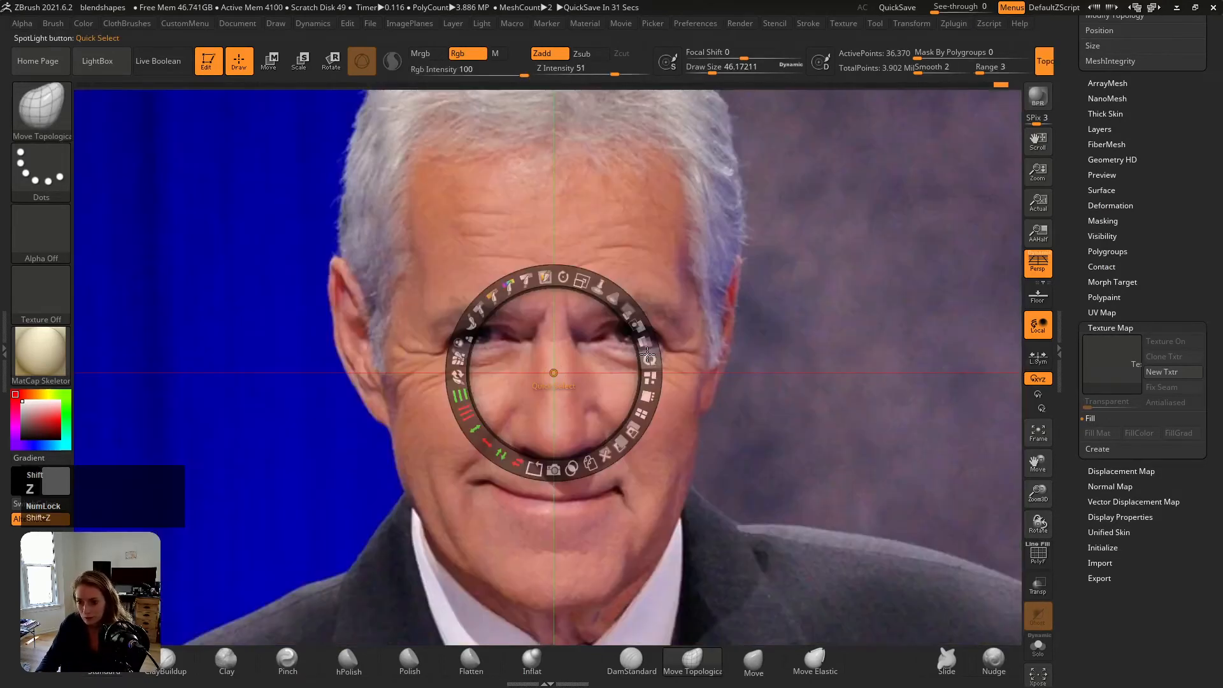
key(z)
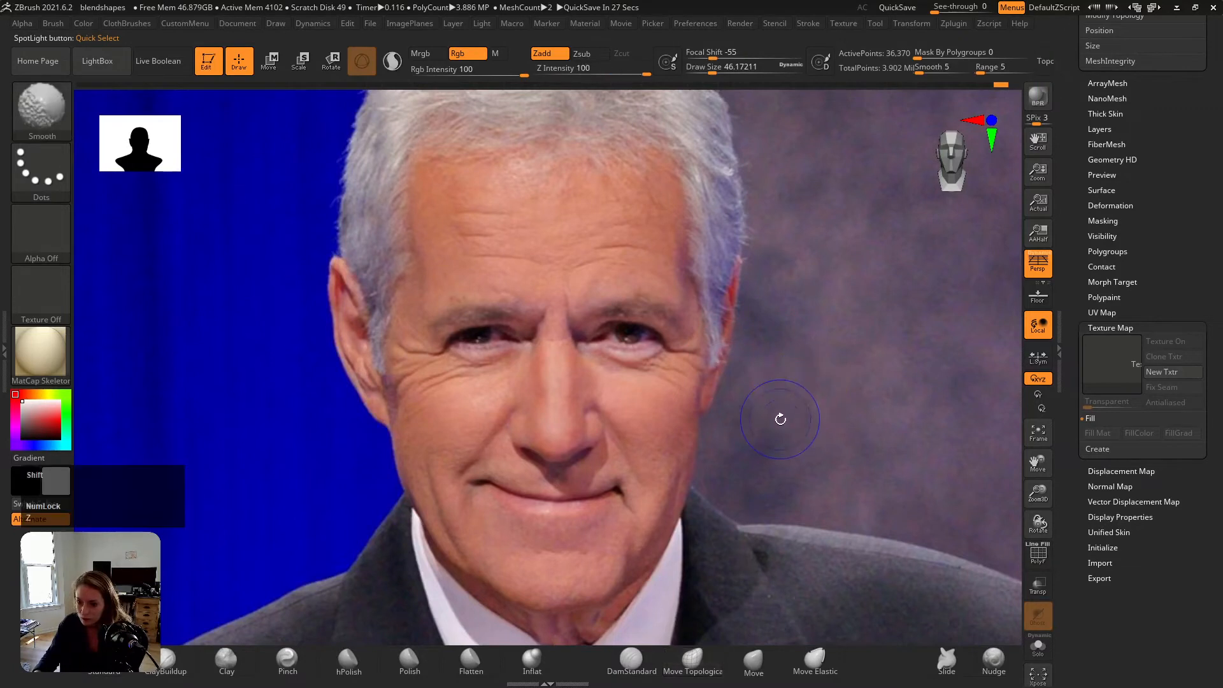
key(shift+z)
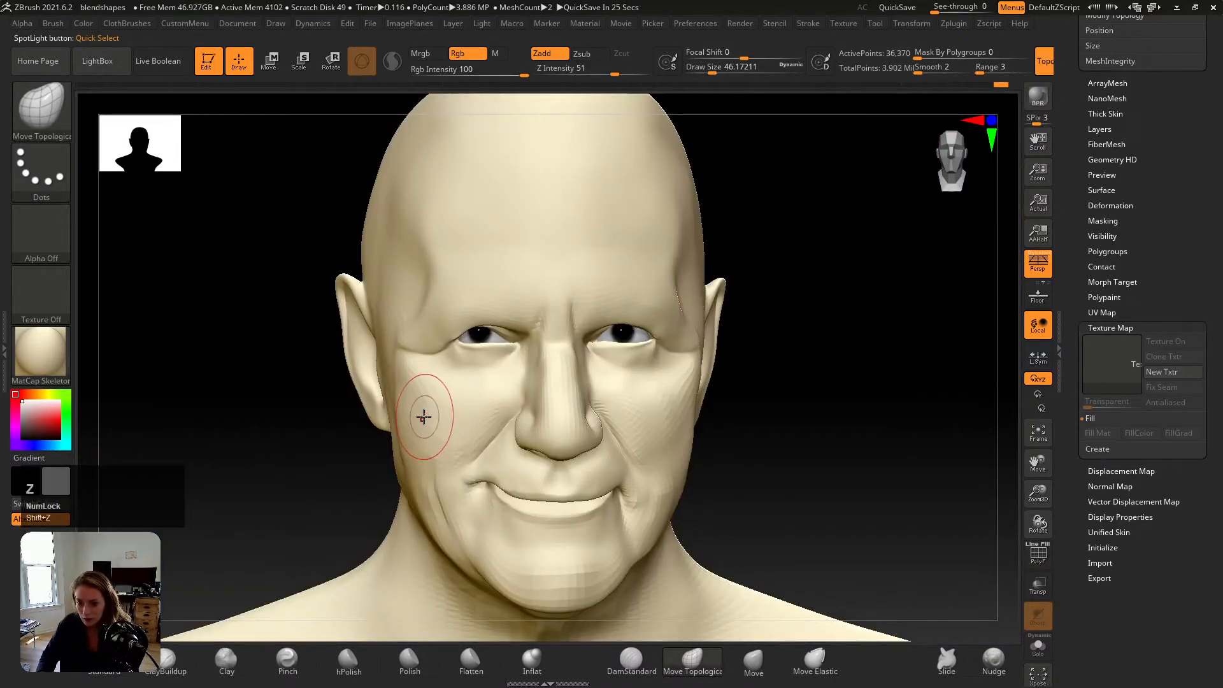
Step: Nudge the outer contour of the character's right cheek and the left cheek beside the nose with the Move Topological brush
drag(426, 415, 438, 406)
key(ctrl+z)
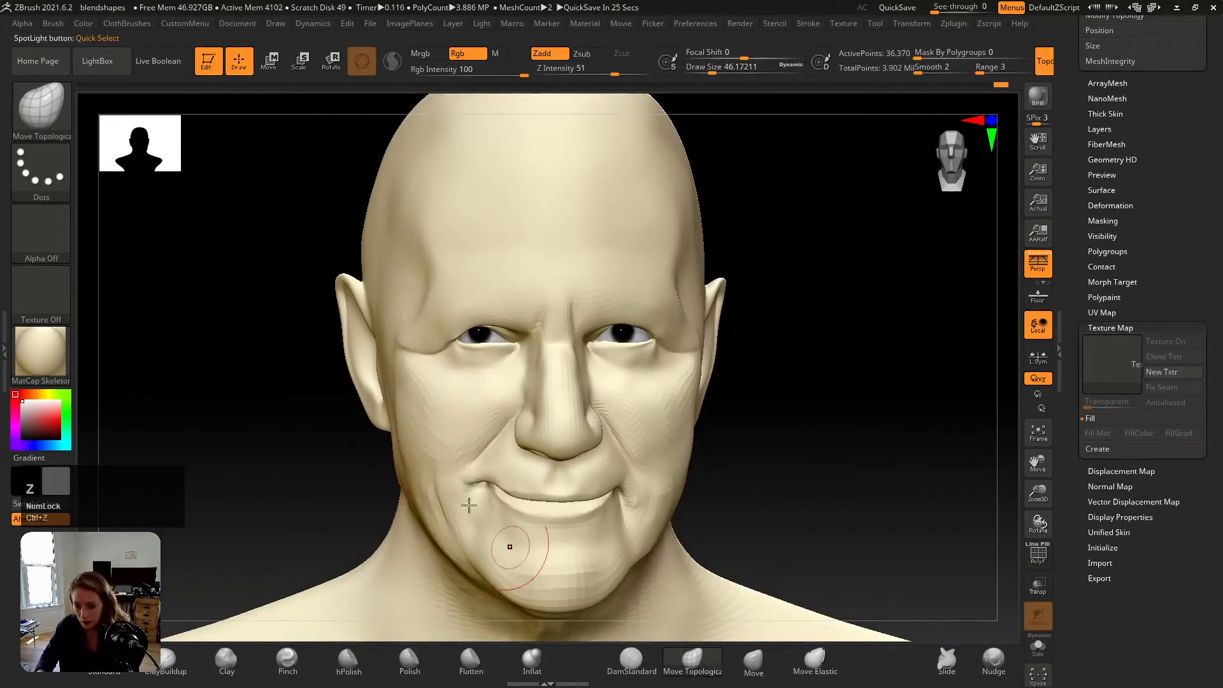
click(400, 416)
drag(400, 415, 398, 394)
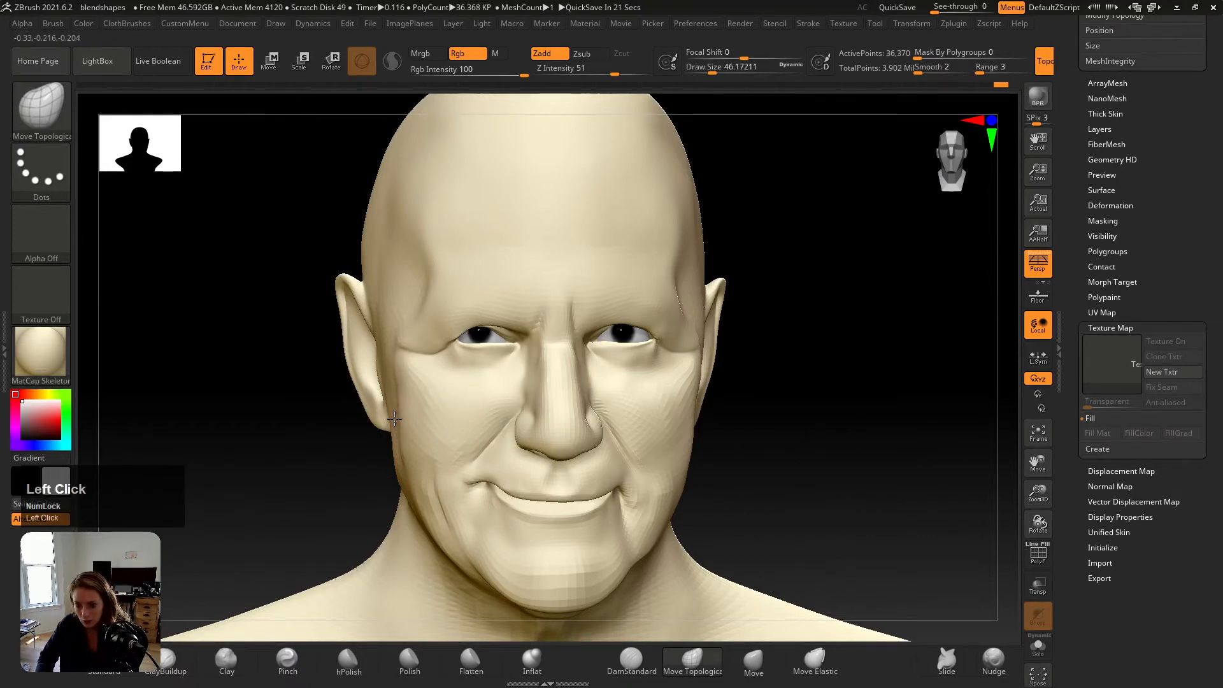
drag(395, 405, 420, 412)
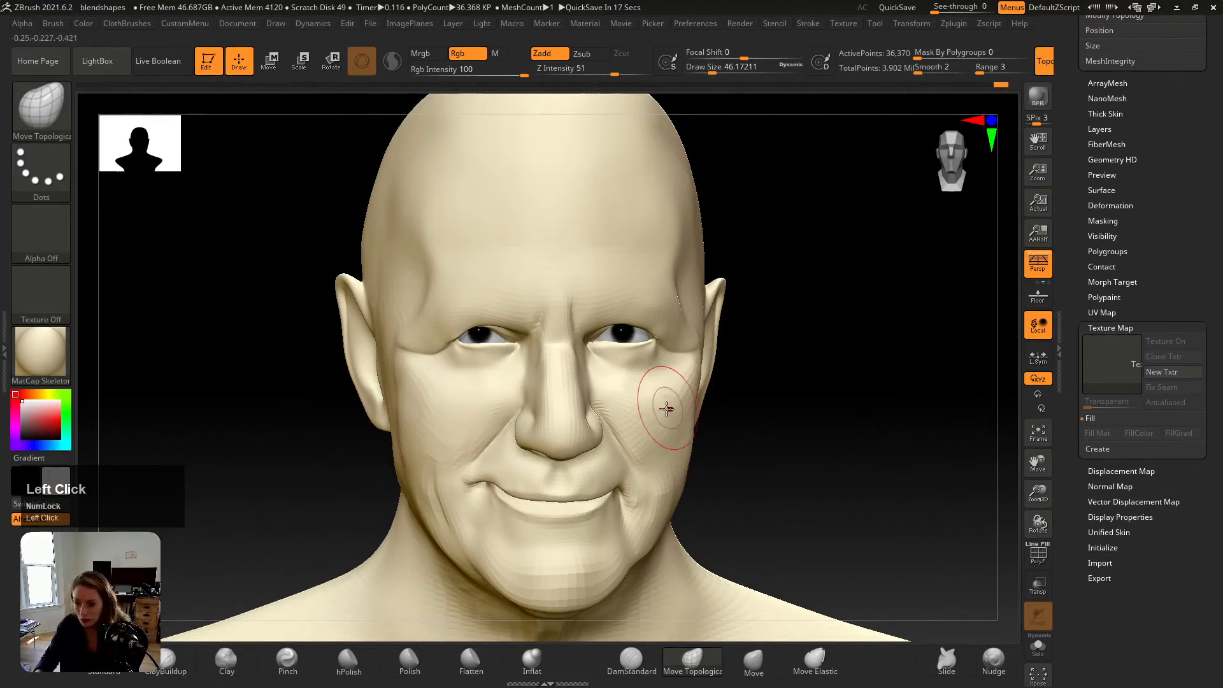
mouse_move(630, 394)
alt+mouse_down()
mouse_move(680, 408)
mouse_move(656, 402)
mouse_move(665, 423)
alt+mouse_up()
key(v)
key(v)
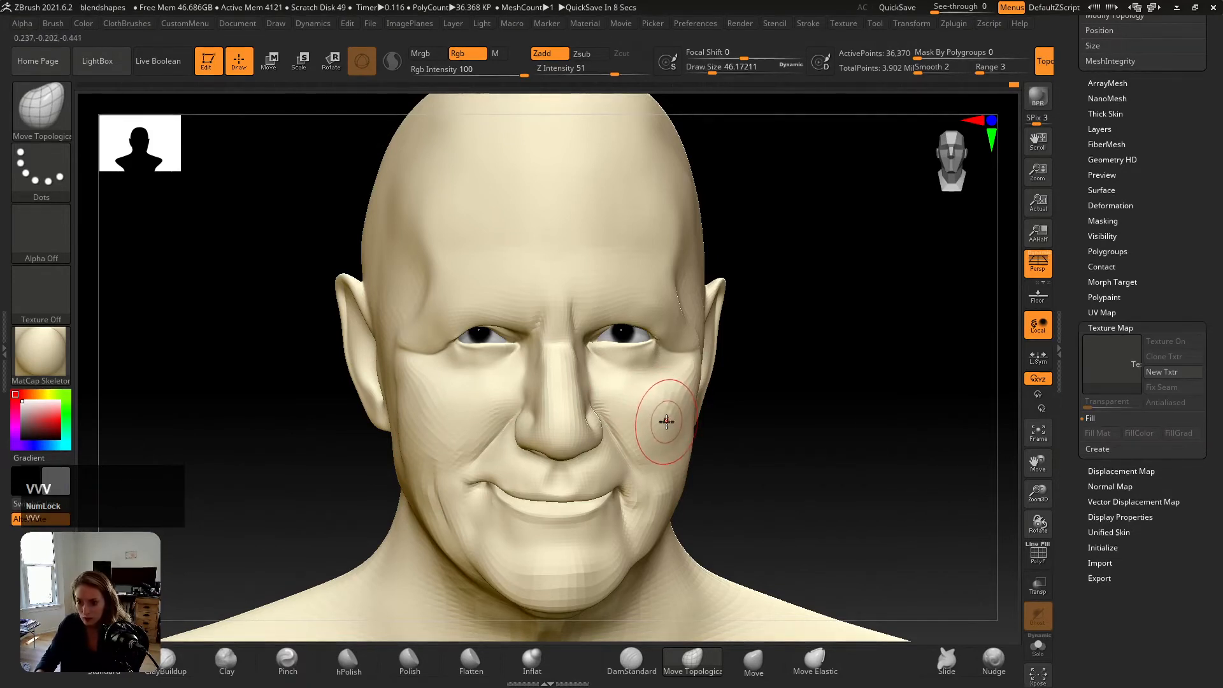
Step: Divide the head mesh twice, up to subdivision level 5
drag(1073, 186, 1100, 360)
click(1114, 361)
click(1114, 368)
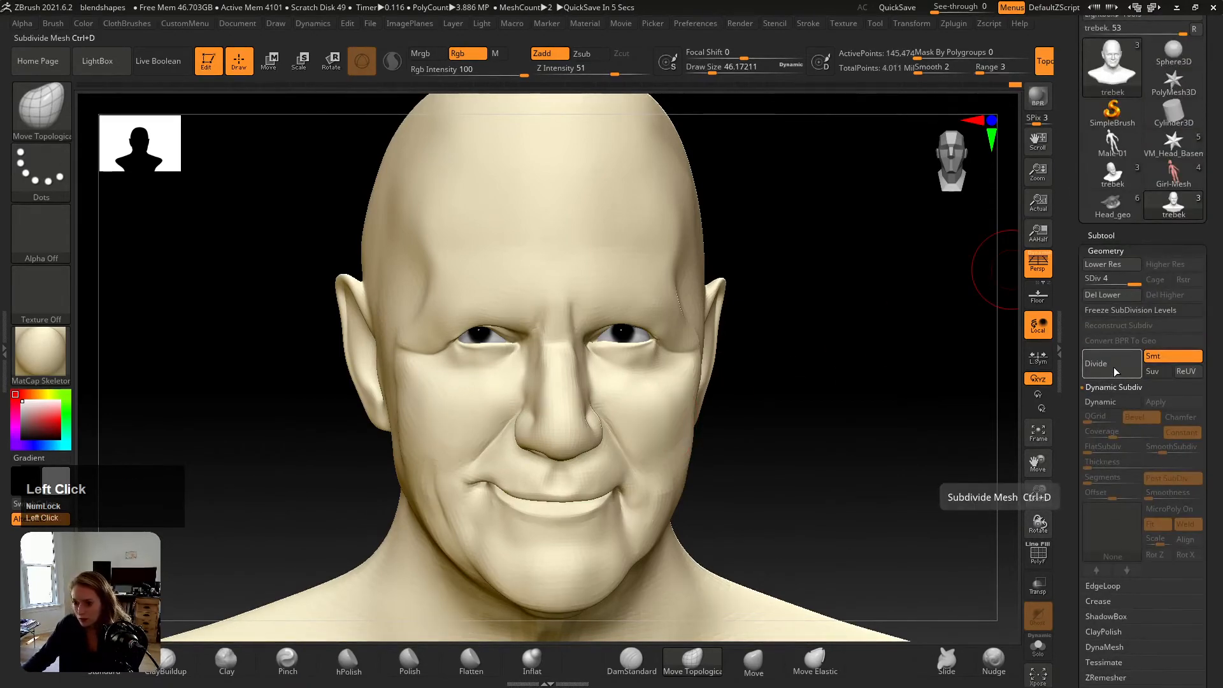
Step: Try a DamStandard crease across the forehead, undoing it and returning the mesh to subdivision level 4
click(627, 656)
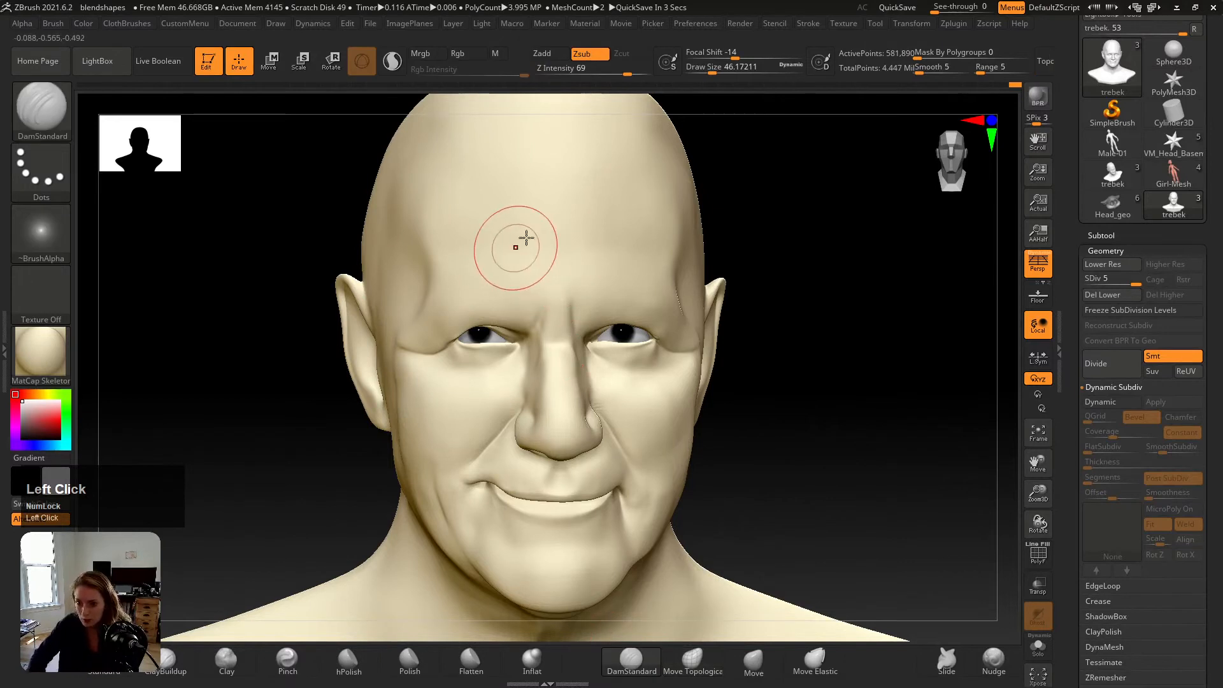
drag(506, 246, 647, 245)
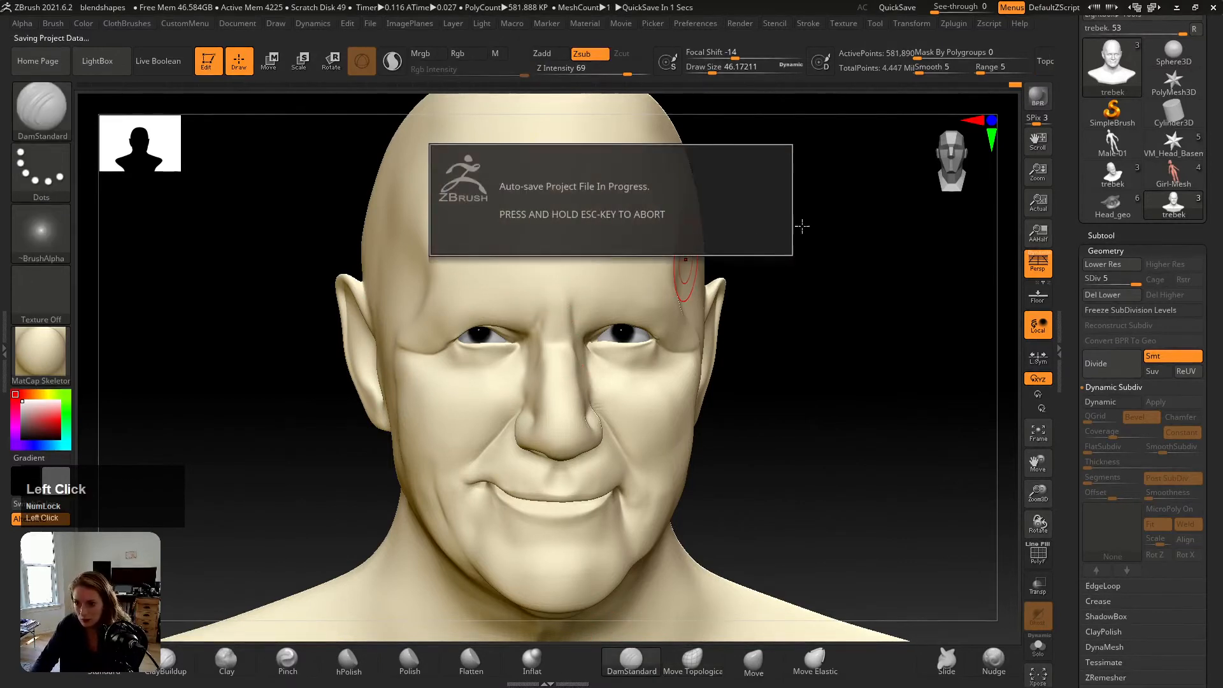
key(s)
click(641, 267)
key(ctrl+z)
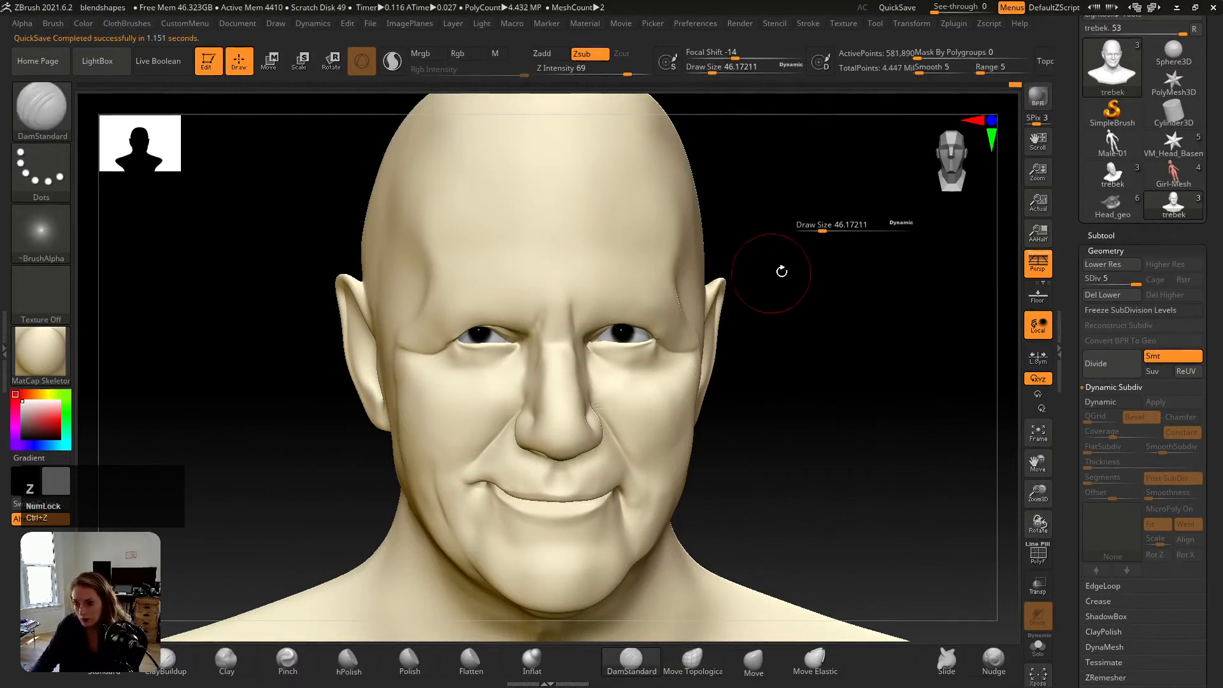
click(1129, 283)
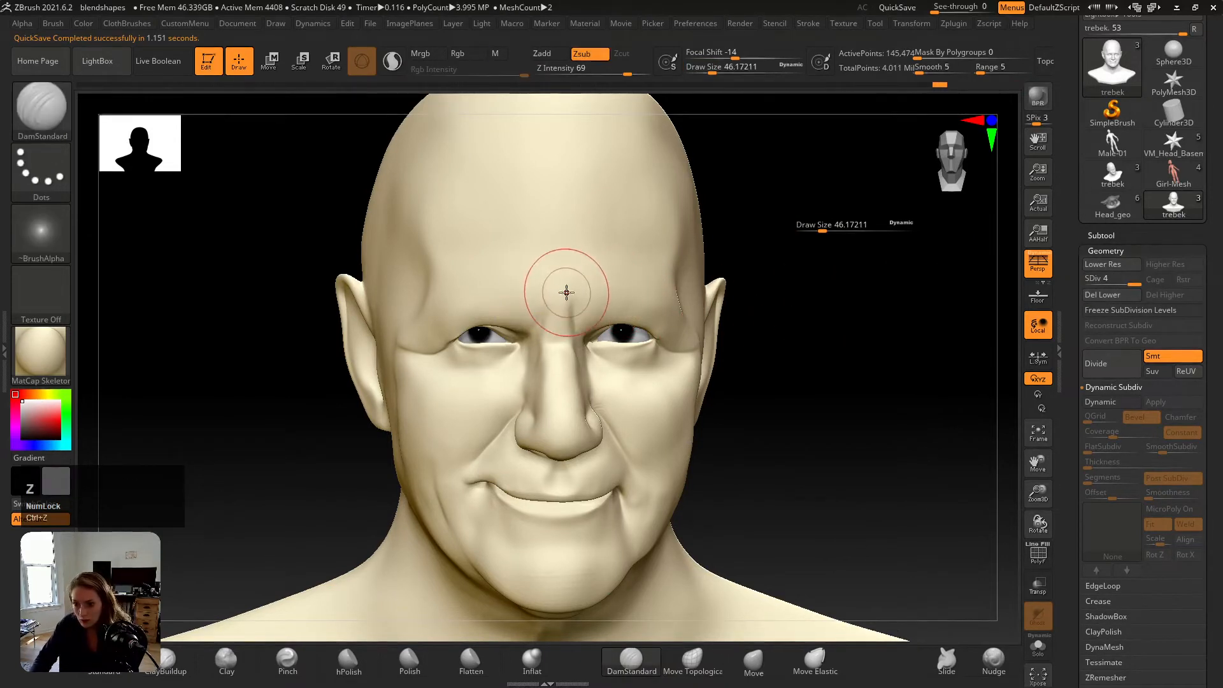
key(ctrl+z)
Step: Try a DamStandard crease on the forehead above the character's left brow with draw size about 35, checking the reference photo
key(s)
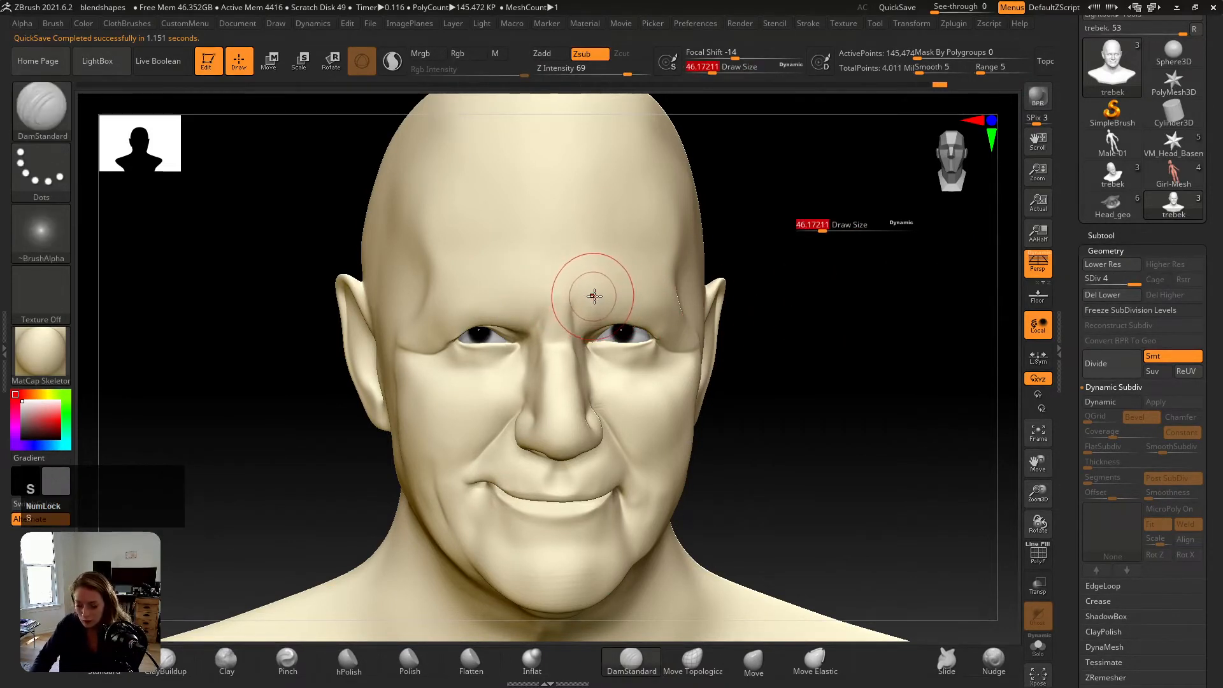
drag(822, 229, 830, 229)
key(s)
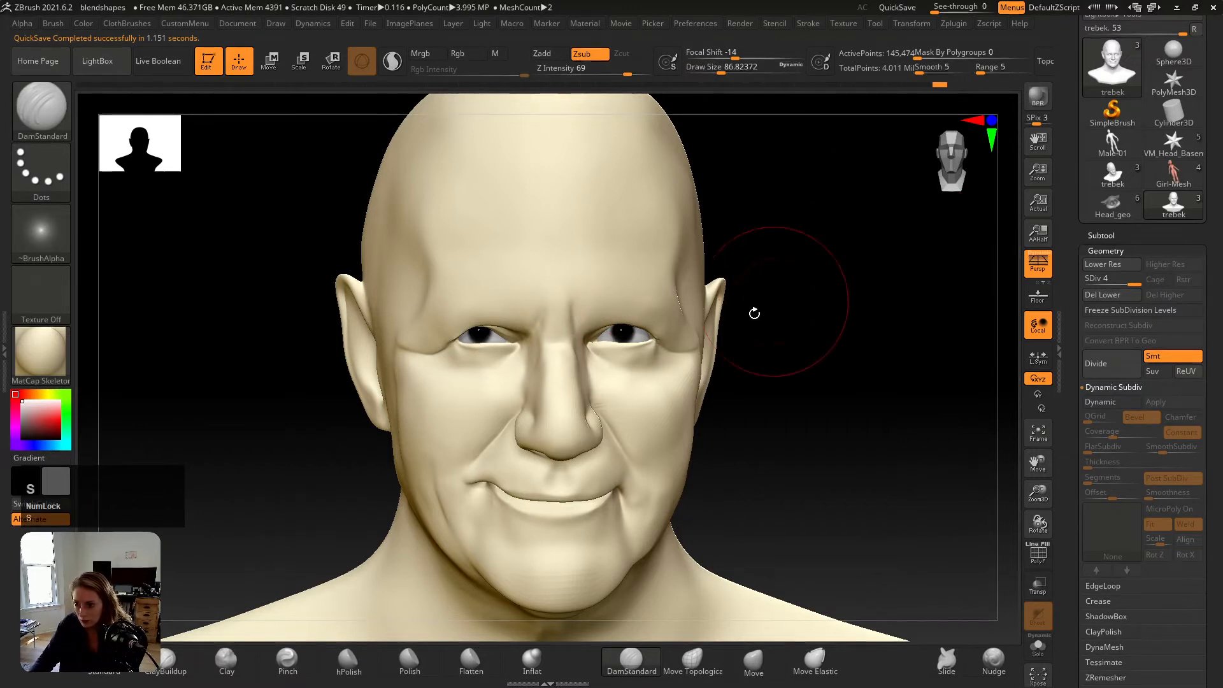
key(s)
drag(642, 396, 632, 395)
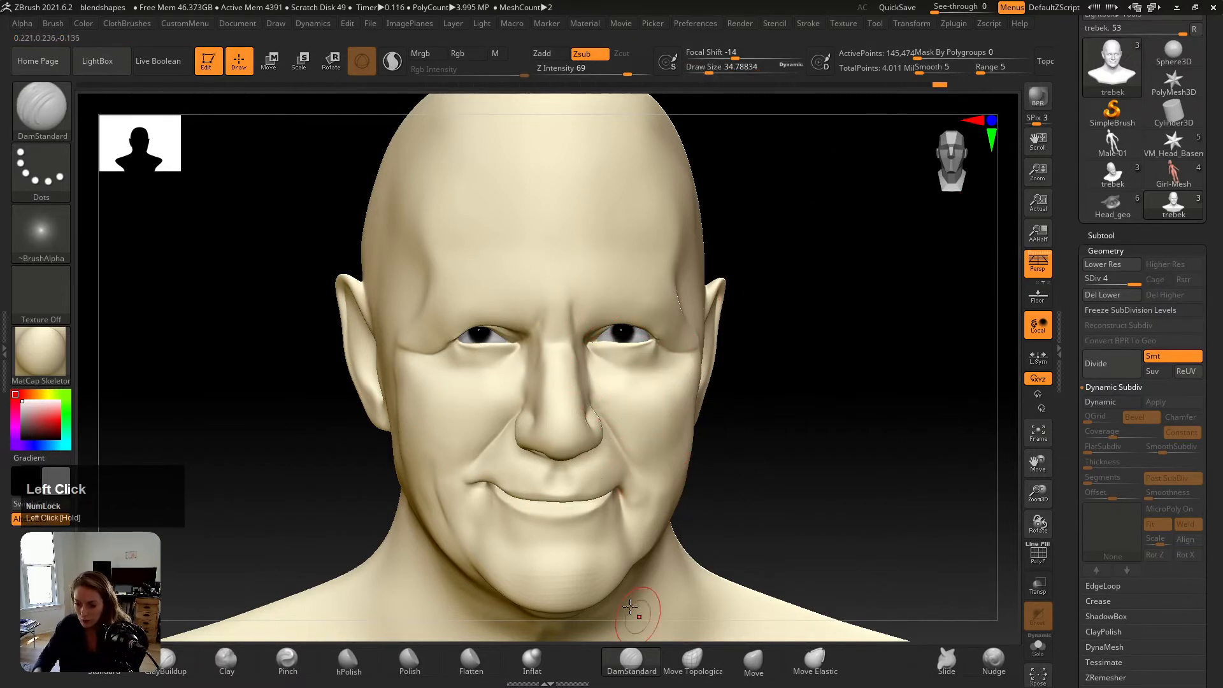
key(v)
key(shift+z)
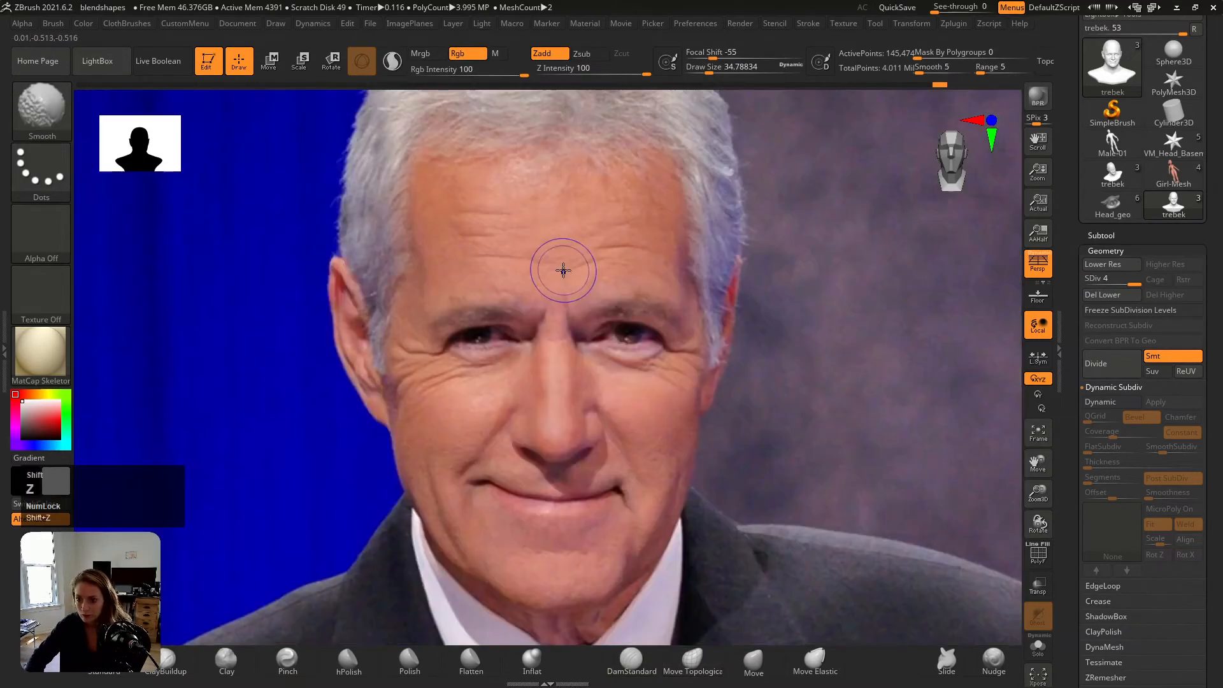
key(shift+z)
drag(574, 267, 622, 254)
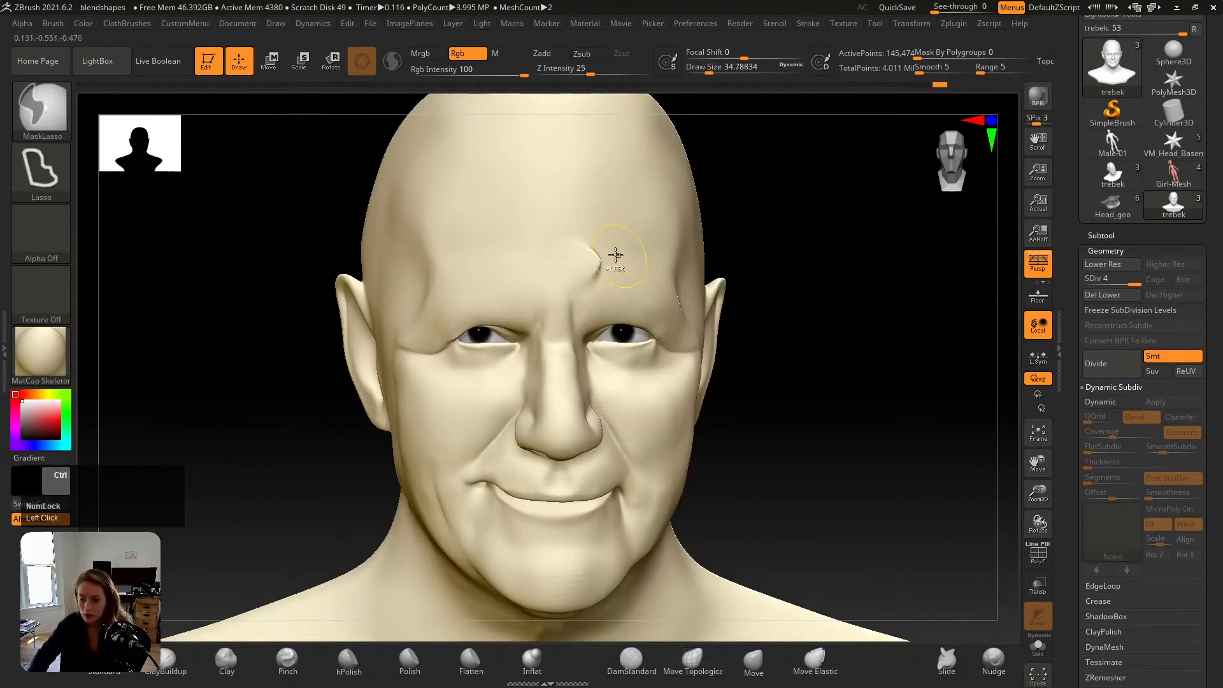
key(ctrl+z)
Step: Try a lighter forehead crease with DamStandard at Z Intensity 14, comparing it with the reference photo
click(656, 672)
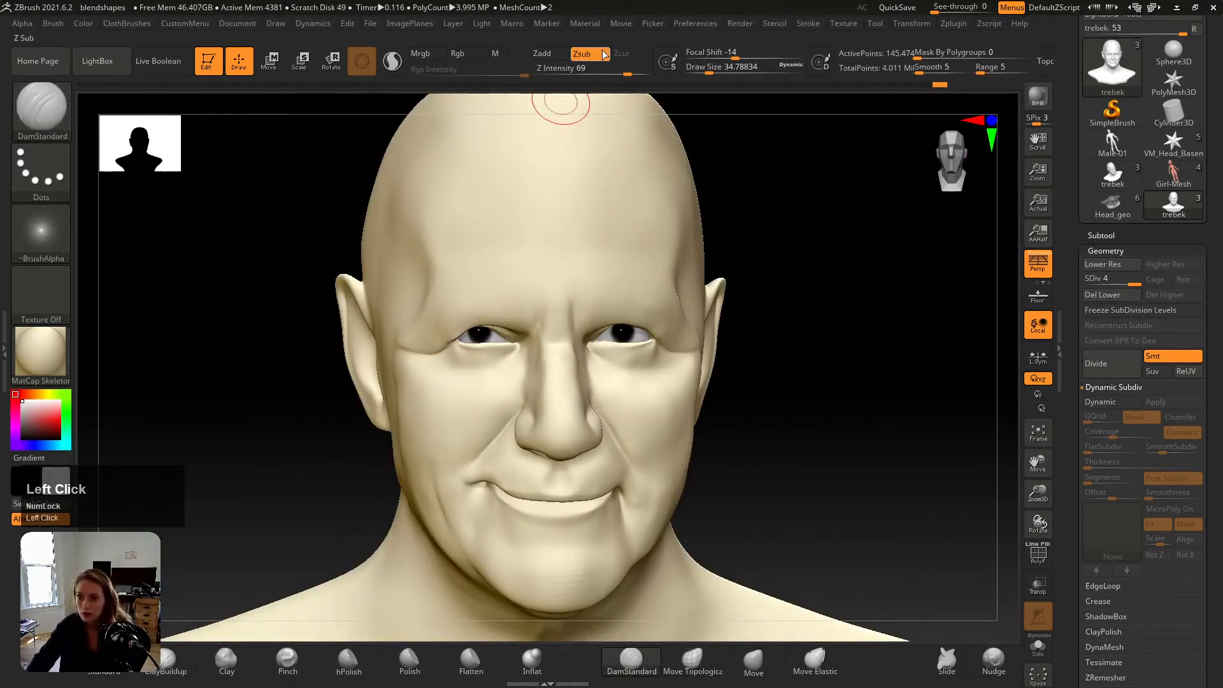
drag(611, 72, 549, 71)
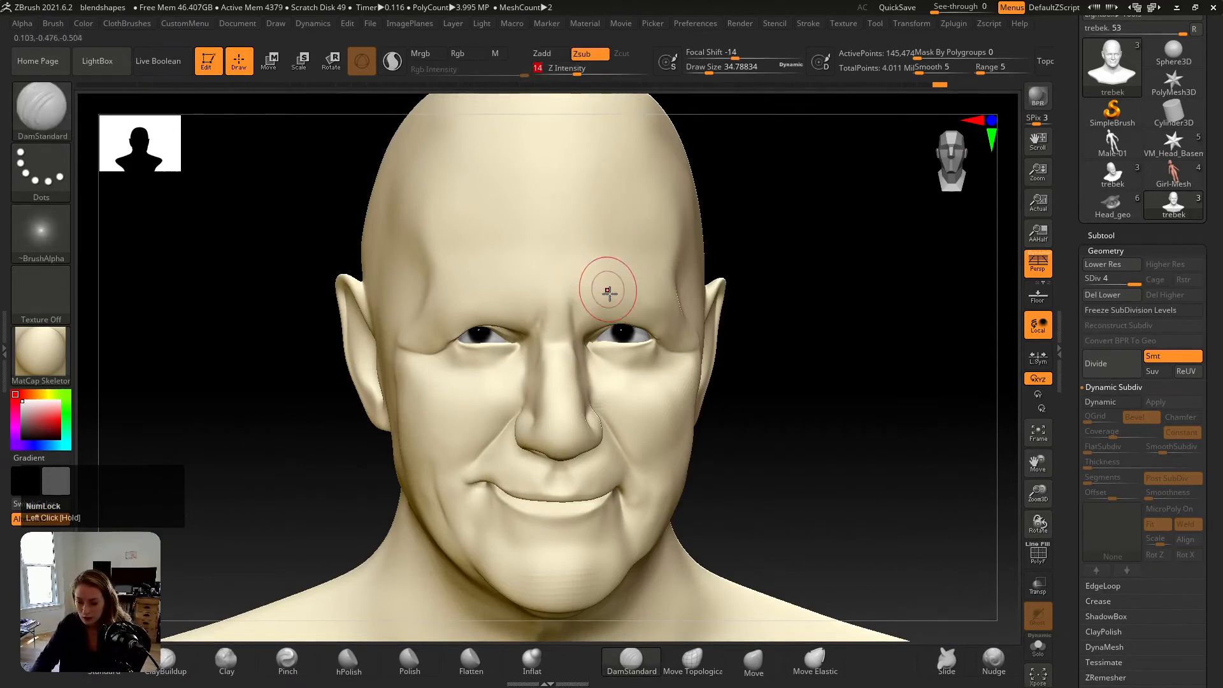
key(shift+z)
mouse_move(573, 267)
mouse_down()
mouse_move(620, 251)
mouse_move(592, 245)
mouse_move(611, 245)
mouse_up()
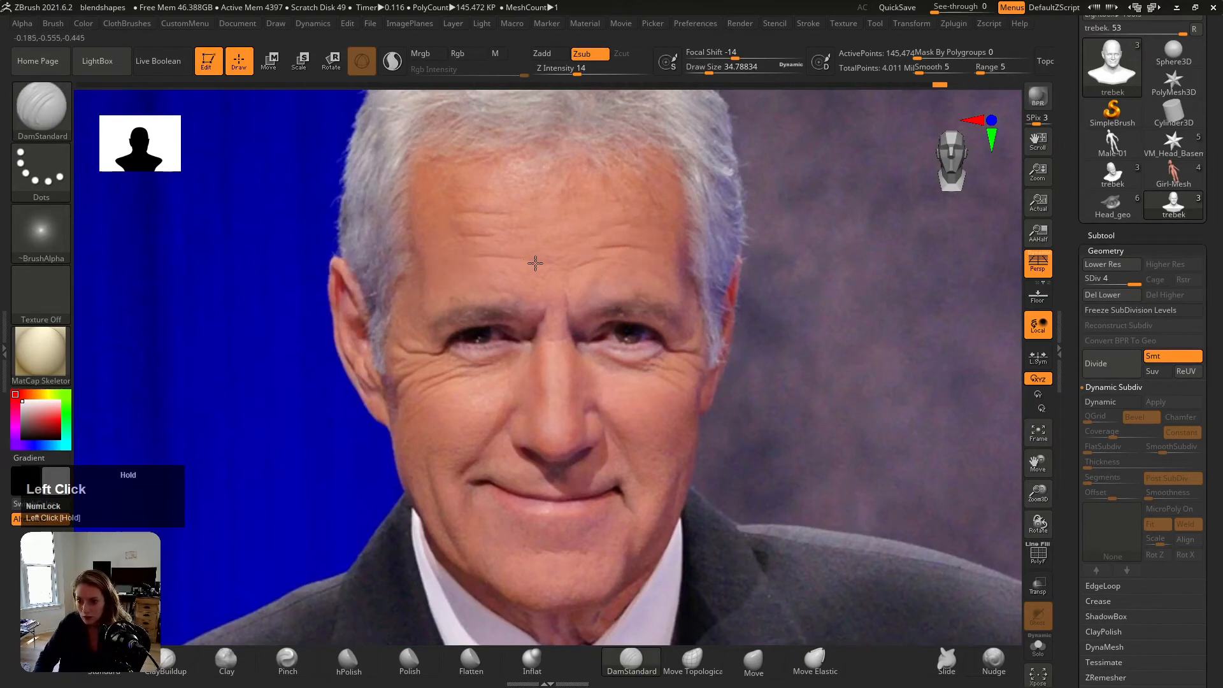
key(shift+z)
key(shift+z)
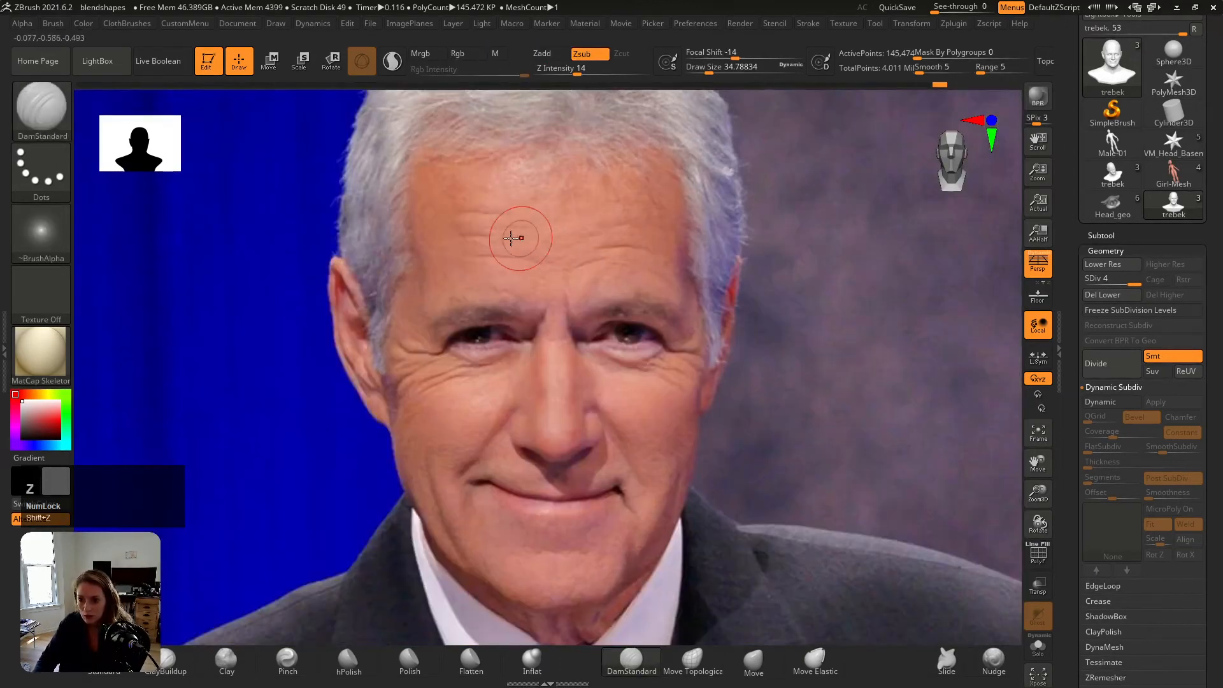
Step: Set the DamStandard draw size to about 21.6 and the Z Intensity to 21 while checking the reference photo
key(s)
drag(470, 237, 463, 238)
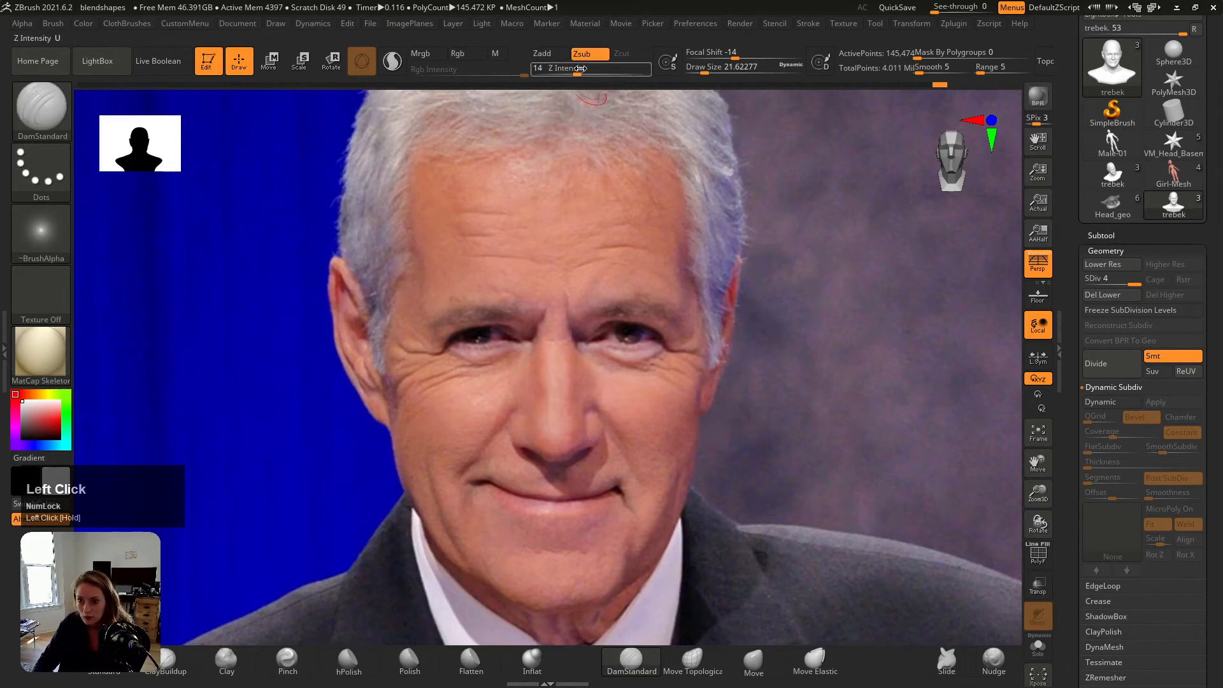
drag(581, 68, 588, 68)
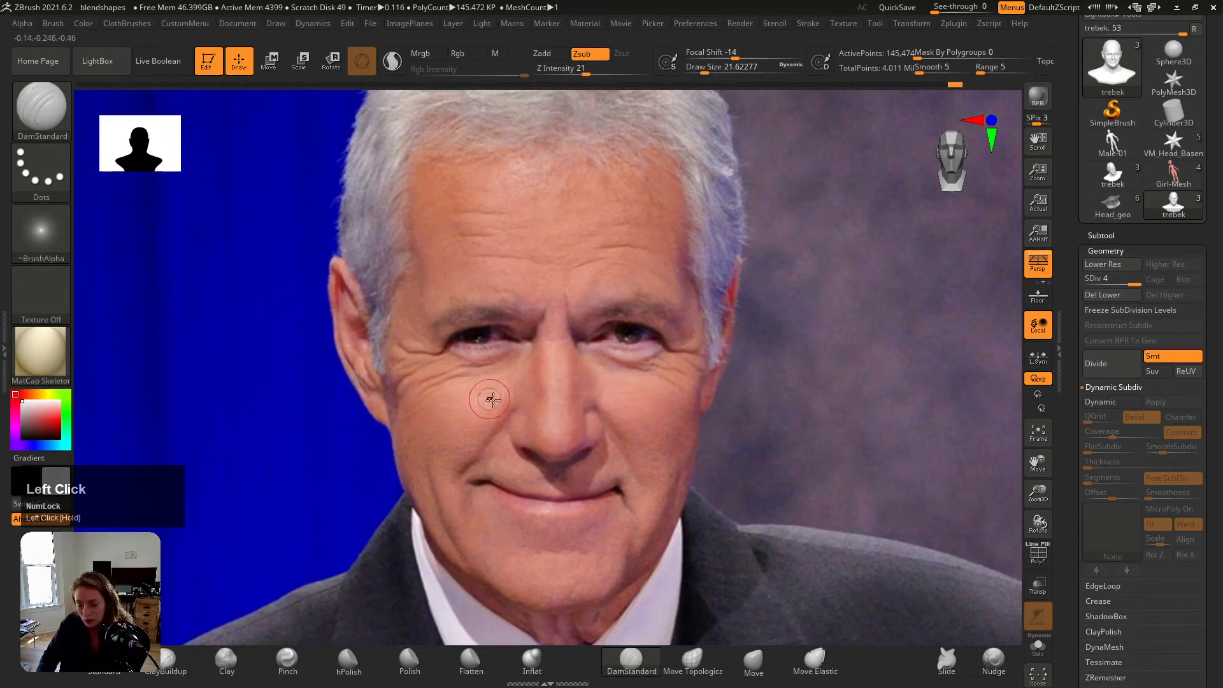
key(shift+z)
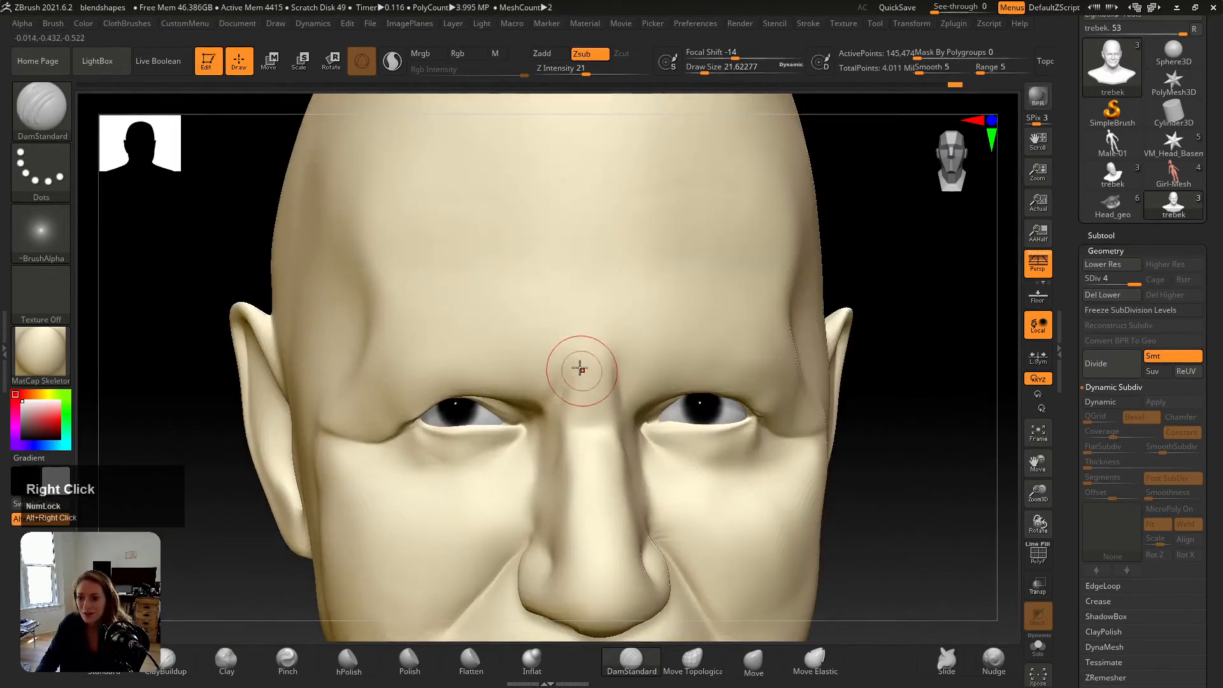
Step: Try to carve a frown crease between the eyebrows with the DamStandard brush
right_drag(580, 368, 516, 371)
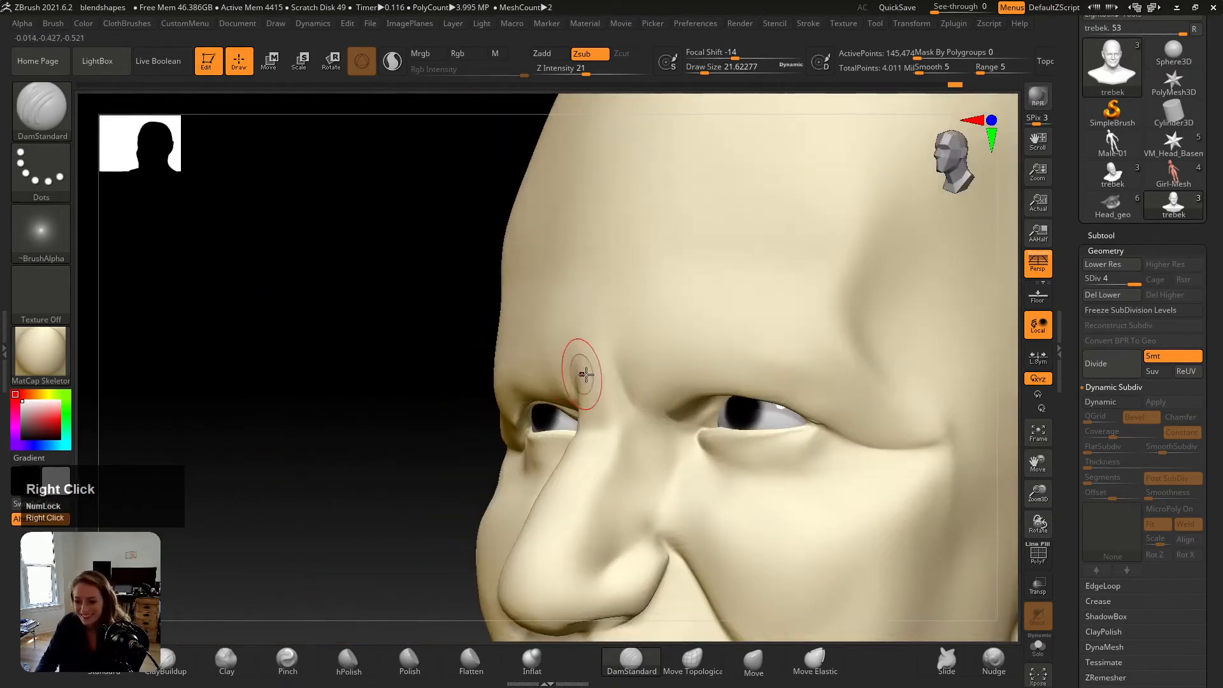
drag(581, 374, 595, 357)
right_drag(548, 376, 611, 383)
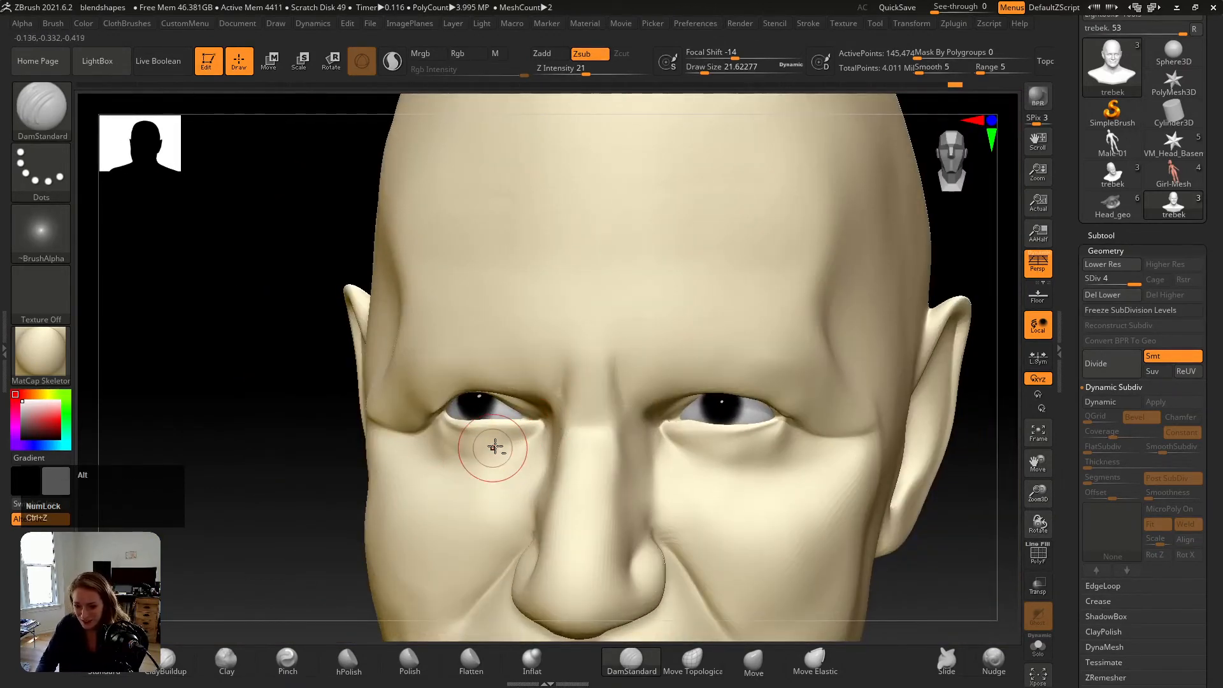
key(ctrl+z)
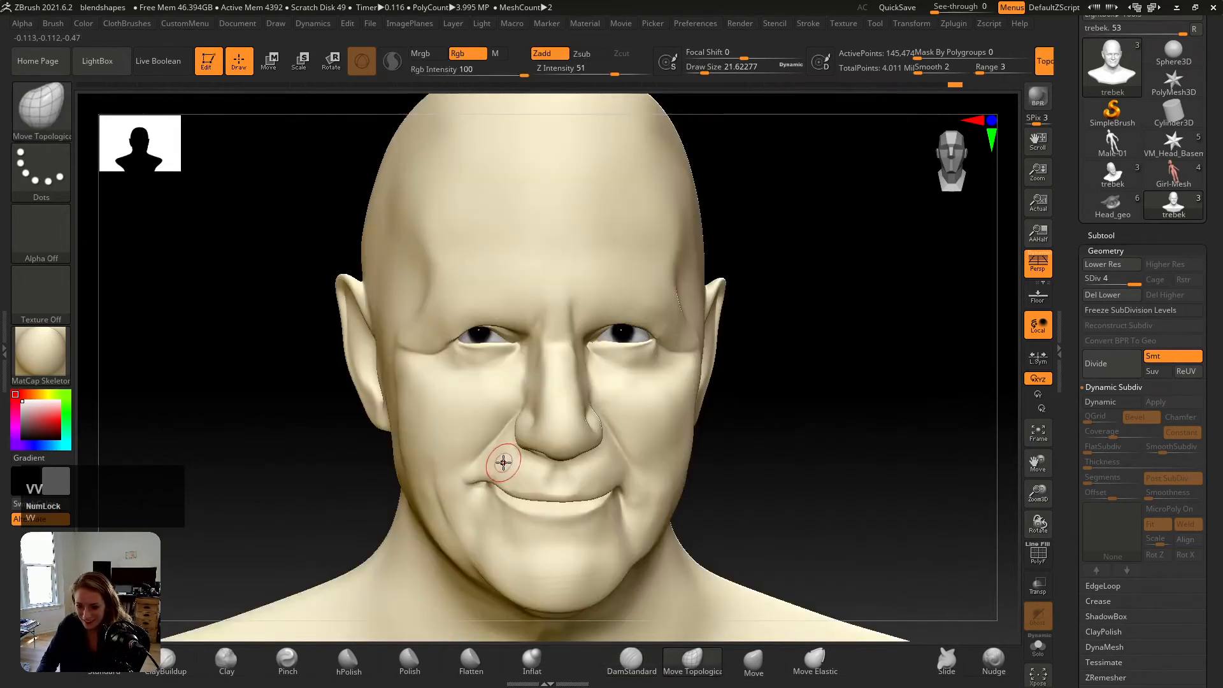
Step: Carve the fold under the character's right eye with DamStandard, redoing the stroke with the draw size reduced to about 17
mouse_move(469, 375)
alt+right_down()
mouse_move(497, 431)
mouse_move(494, 422)
alt+right_up()
mouse_move(432, 312)
mouse_down()
mouse_move(421, 305)
mouse_move(443, 330)
mouse_up()
click(630, 661)
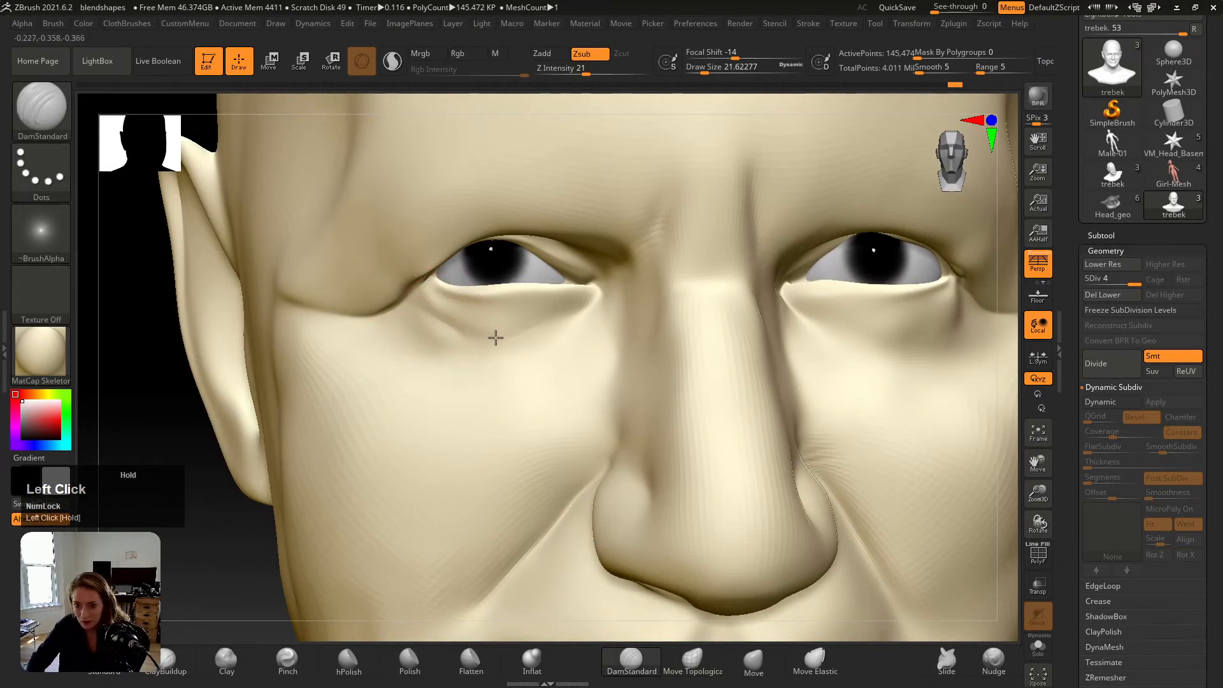
mouse_move(495, 338)
mouse_down()
mouse_move(522, 342)
mouse_move(576, 308)
mouse_up()
key(ctrl+z)
key(s)
mouse_move(429, 304)
mouse_down()
mouse_move(485, 342)
mouse_move(492, 332)
mouse_up()
alt+right_drag(790, 350, 698, 350)
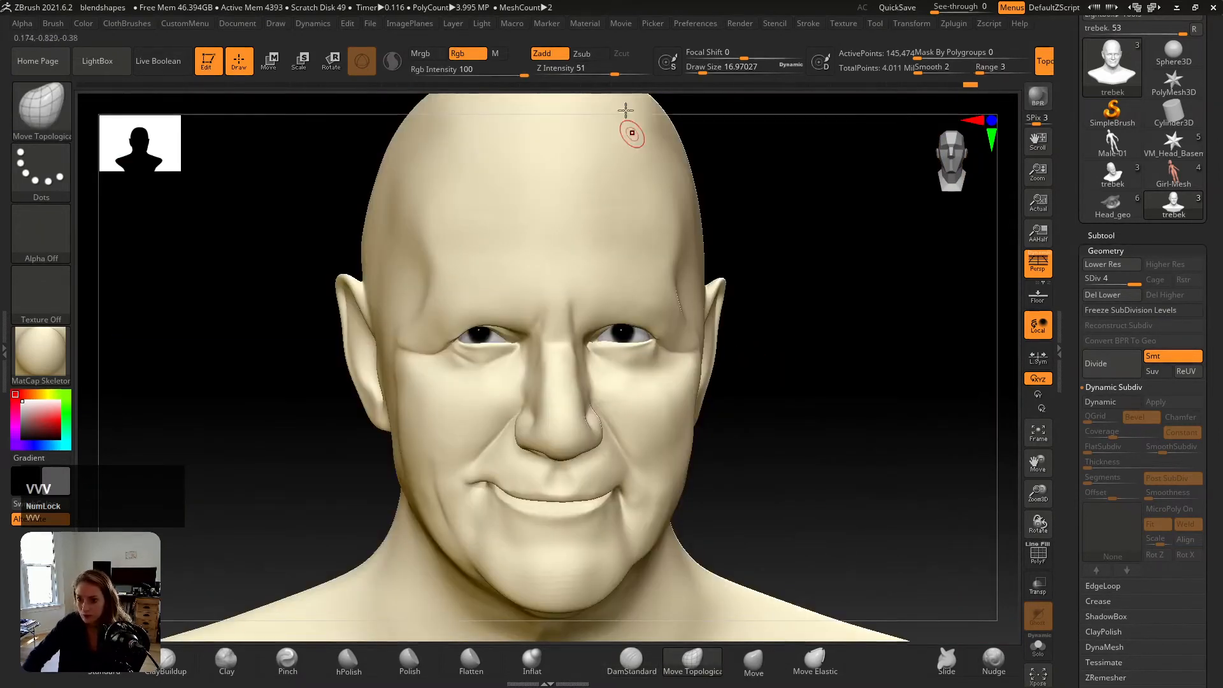
Step: Undo the test stroke on the forehead and set the DamStandard Z Intensity to 30
click(615, 71)
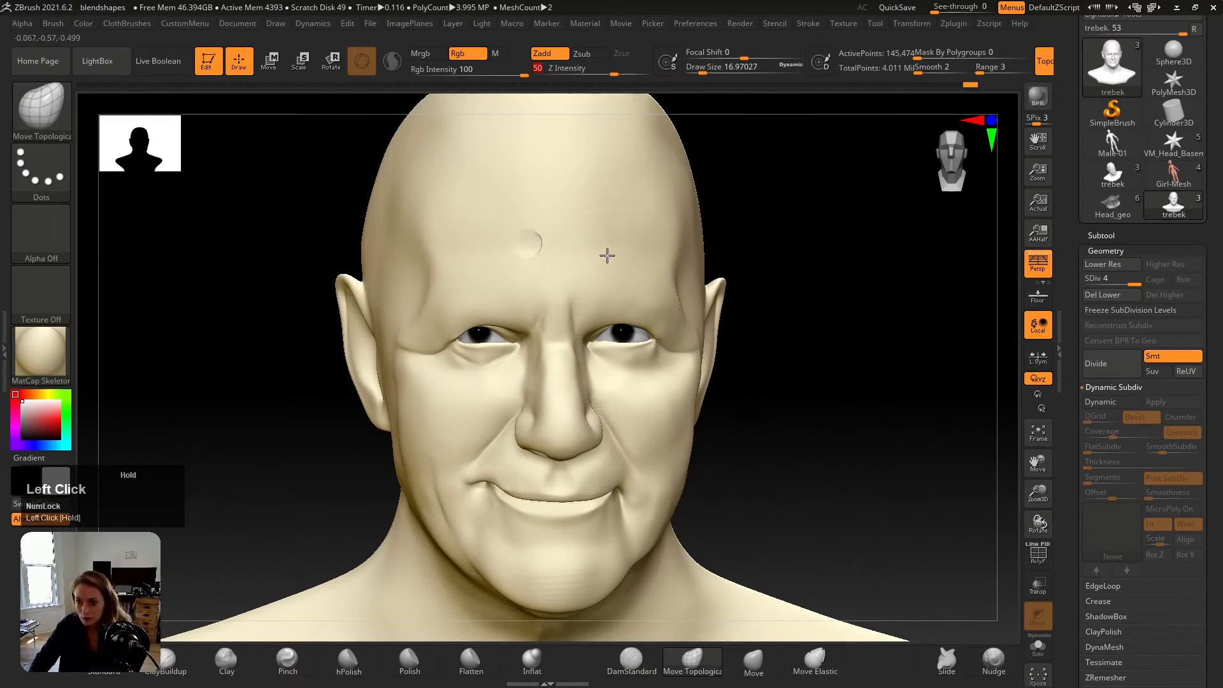
key(ctrl+z)
click(631, 662)
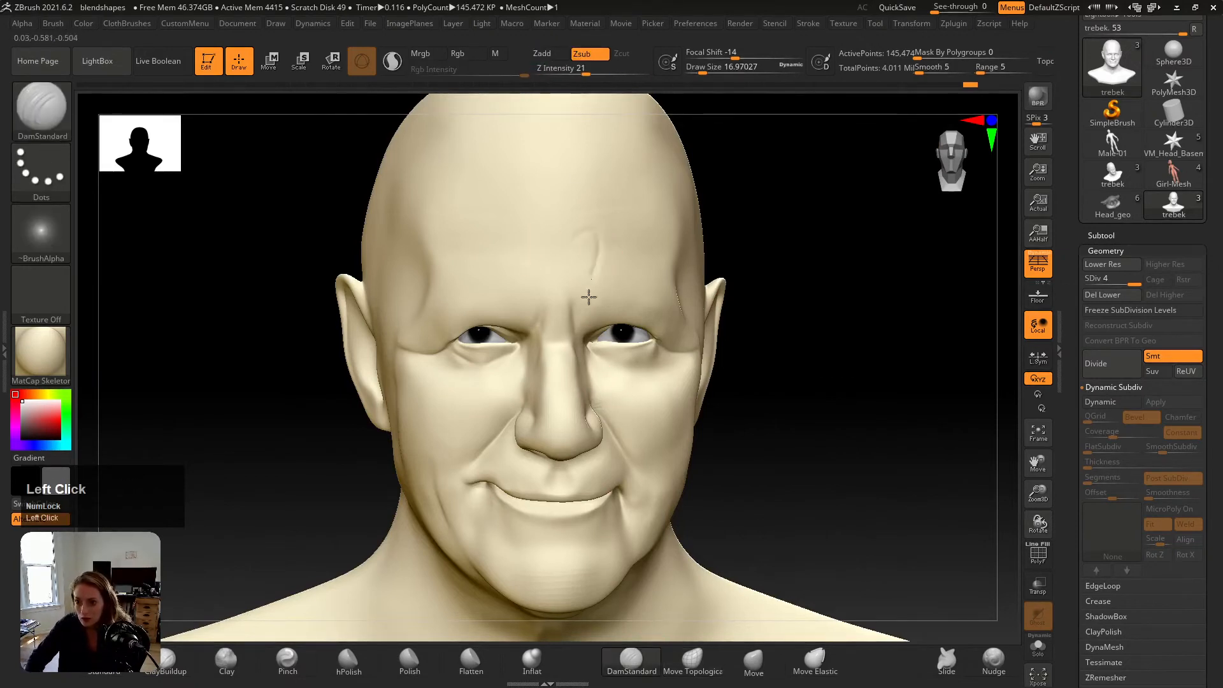
click(596, 74)
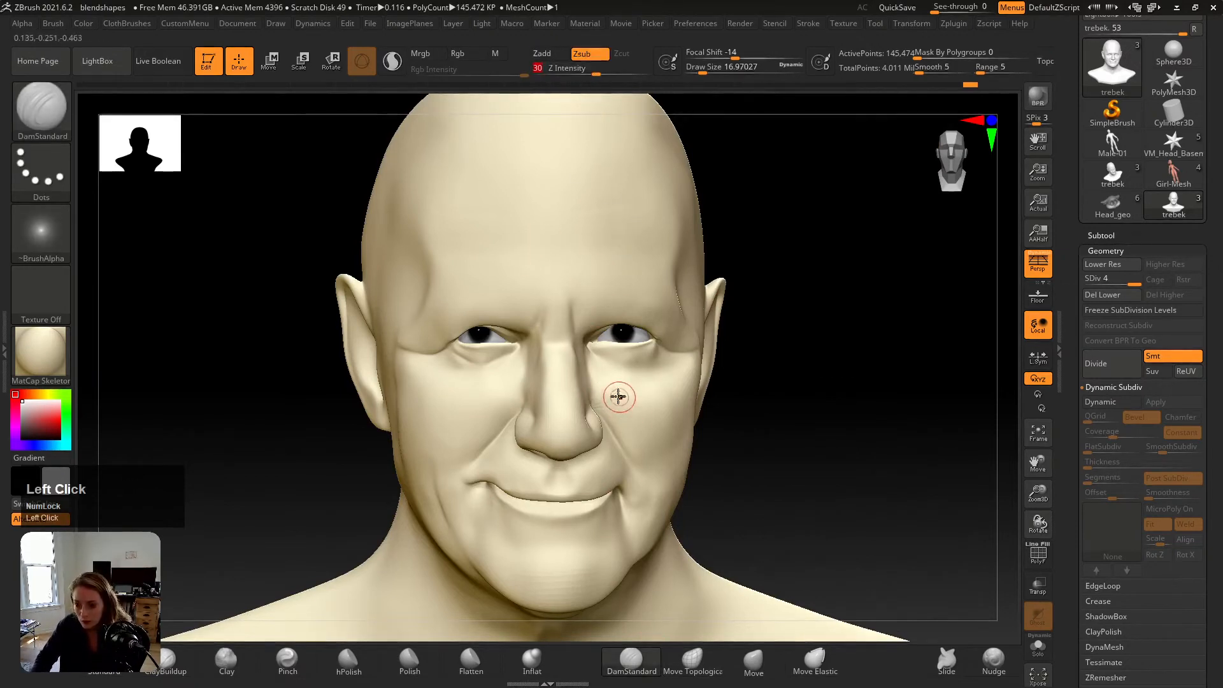
Step: Undo the last stroke and set the DamStandard Z Intensity to 44 while checking the reference photo
key(ctrl+z)
click(609, 73)
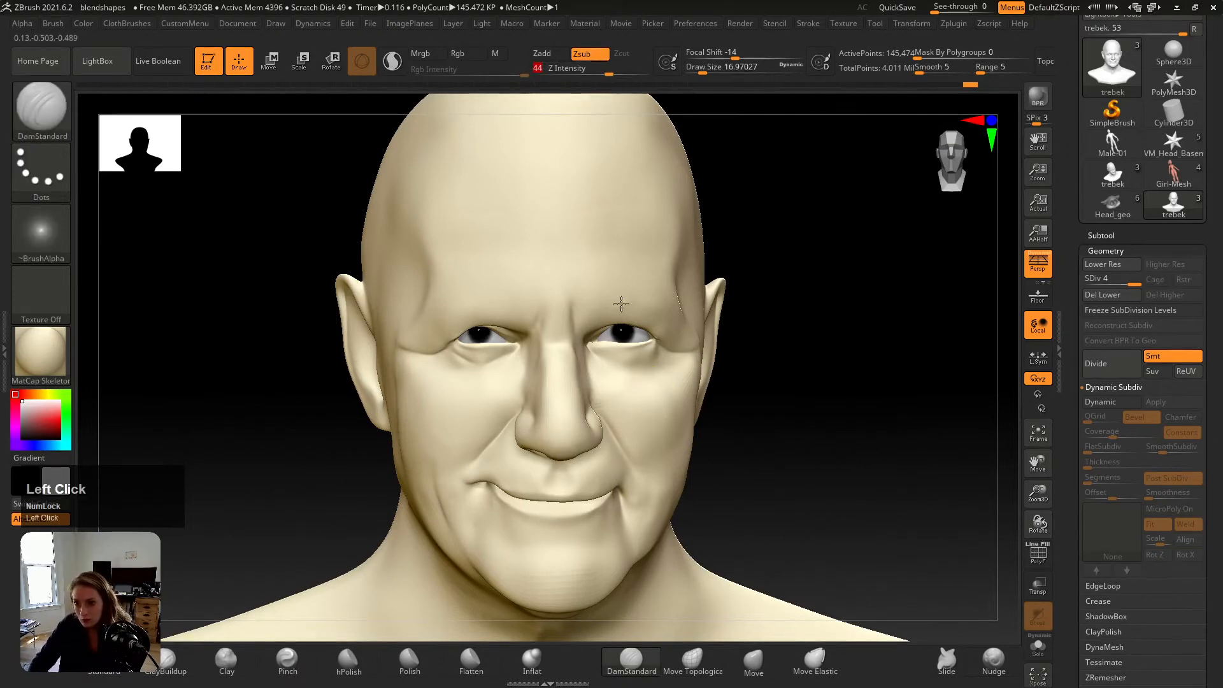
key(shift+z)
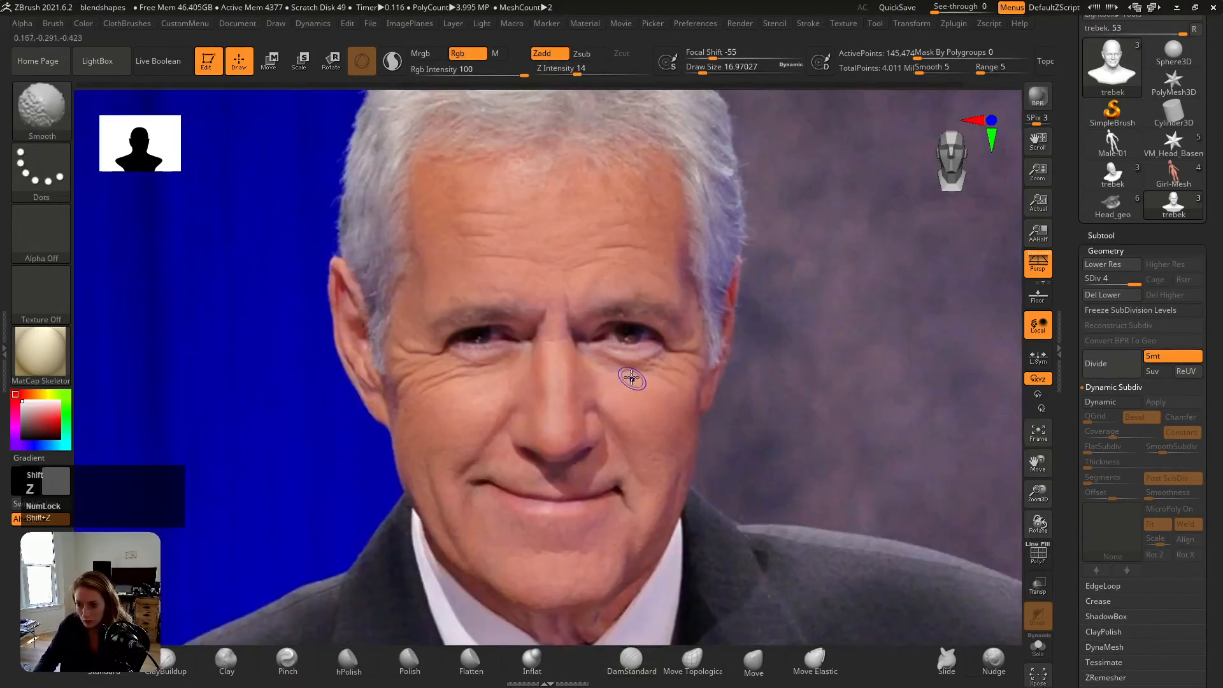
key(shift+z)
key(shift+z)
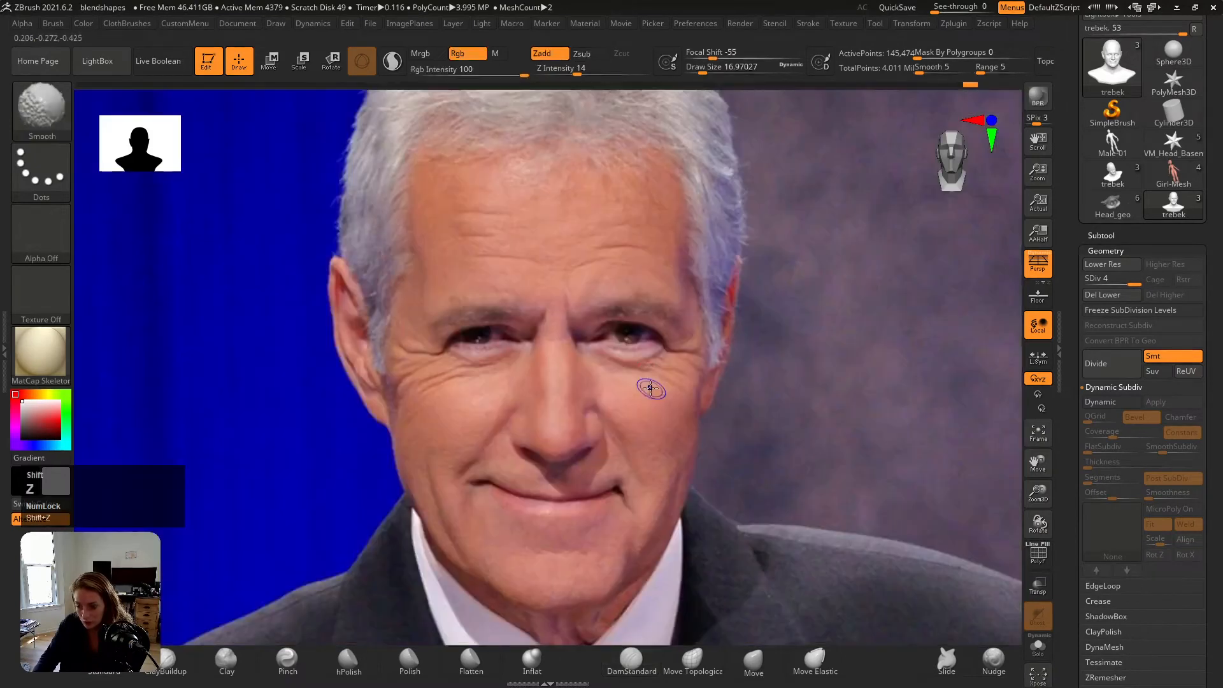
key(shift+z)
Step: Carve the fold under the character's left eye with DamStandard to match the reference photo, redoing the last stroke
mouse_move(632, 367)
mouse_down()
mouse_move(655, 349)
mouse_move(638, 367)
mouse_up()
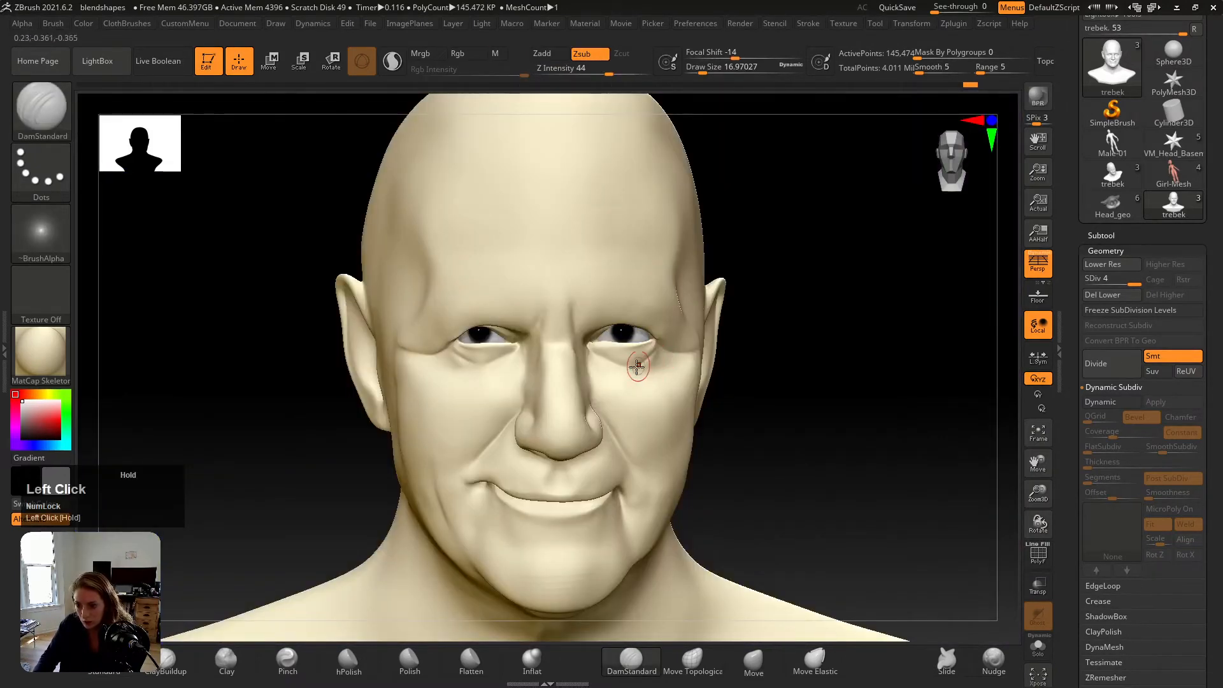
key(shift+z)
key(shift+z)
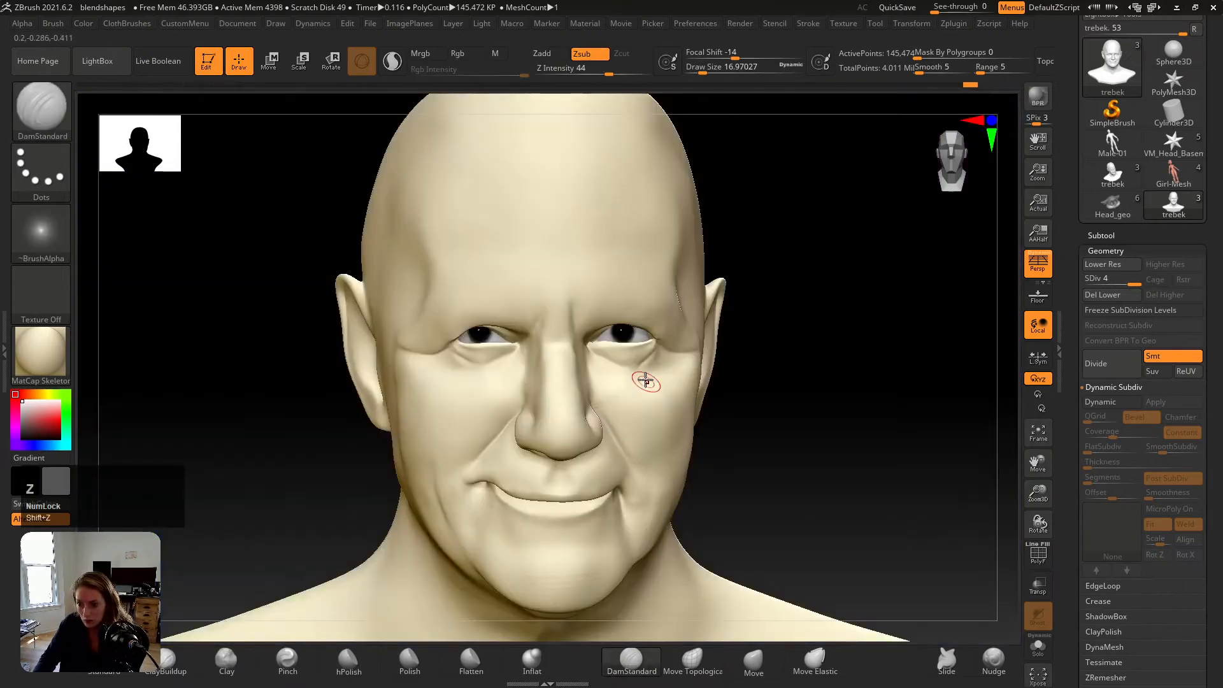
key(shift+z)
key(shift+z)
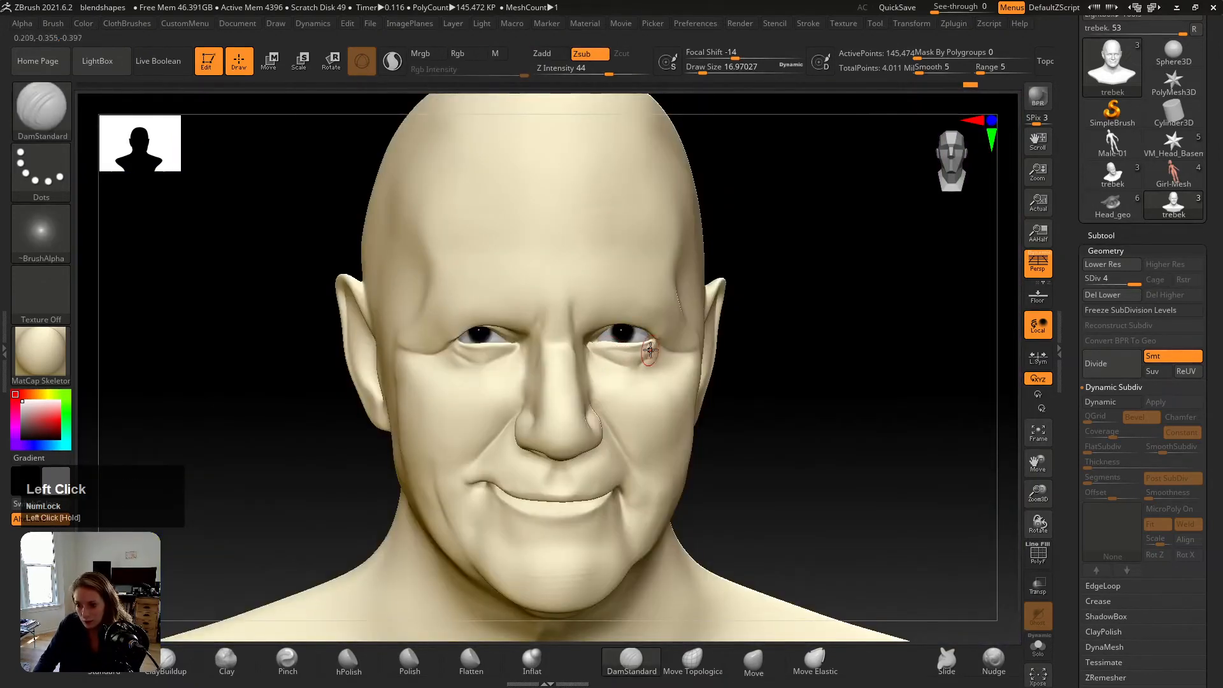
key(ctrl+z)
drag(606, 350, 618, 349)
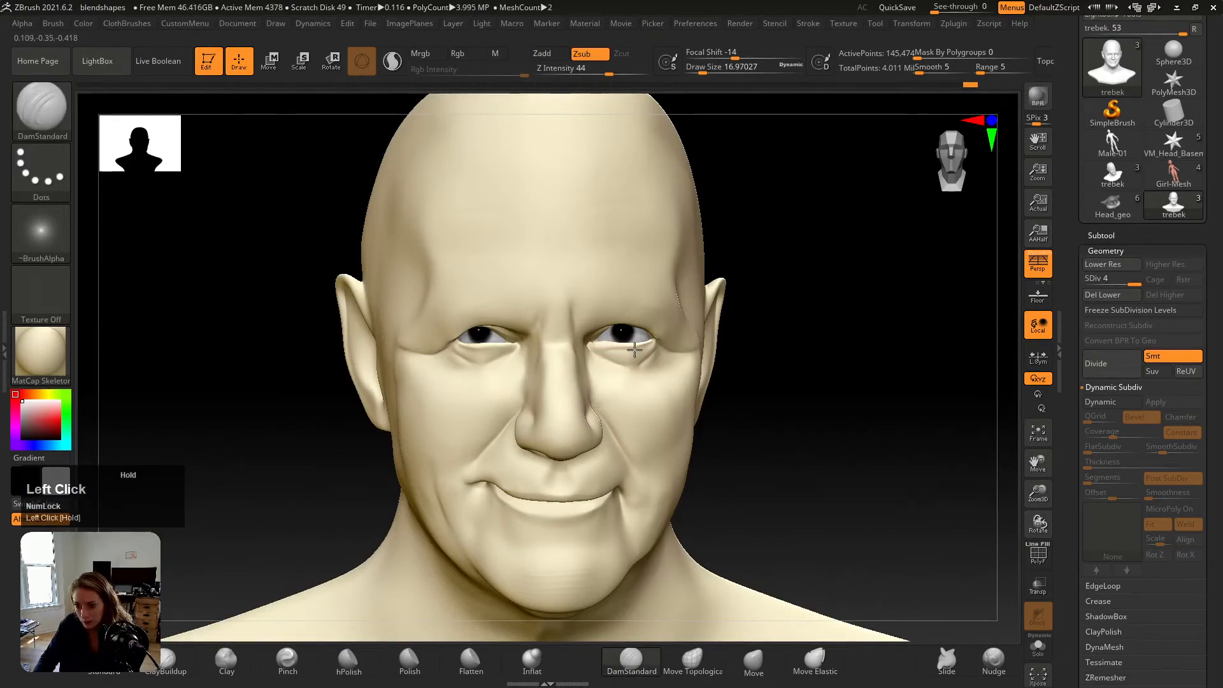
Step: Refine the fold around the outer corner of the character's left eye, comparing it with the reference photo
key(shift+z)
key(shift+z)
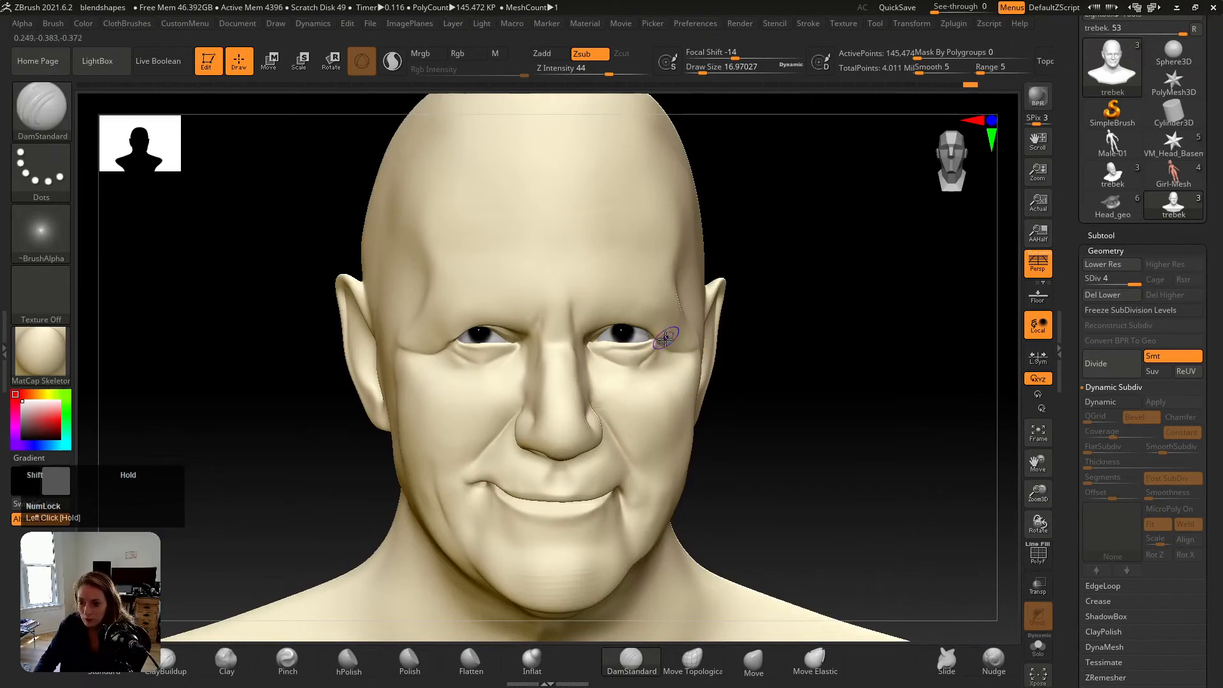
key(shift+z)
key(shift+z)
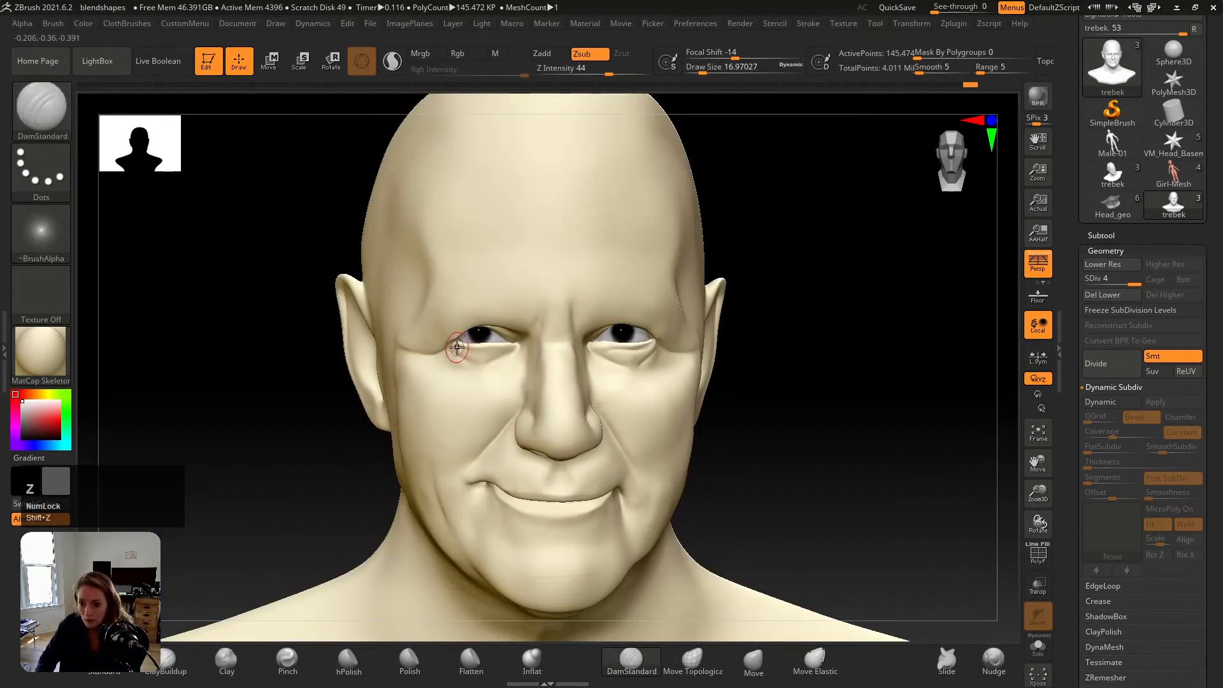
key(shift+z)
key(shift+z)
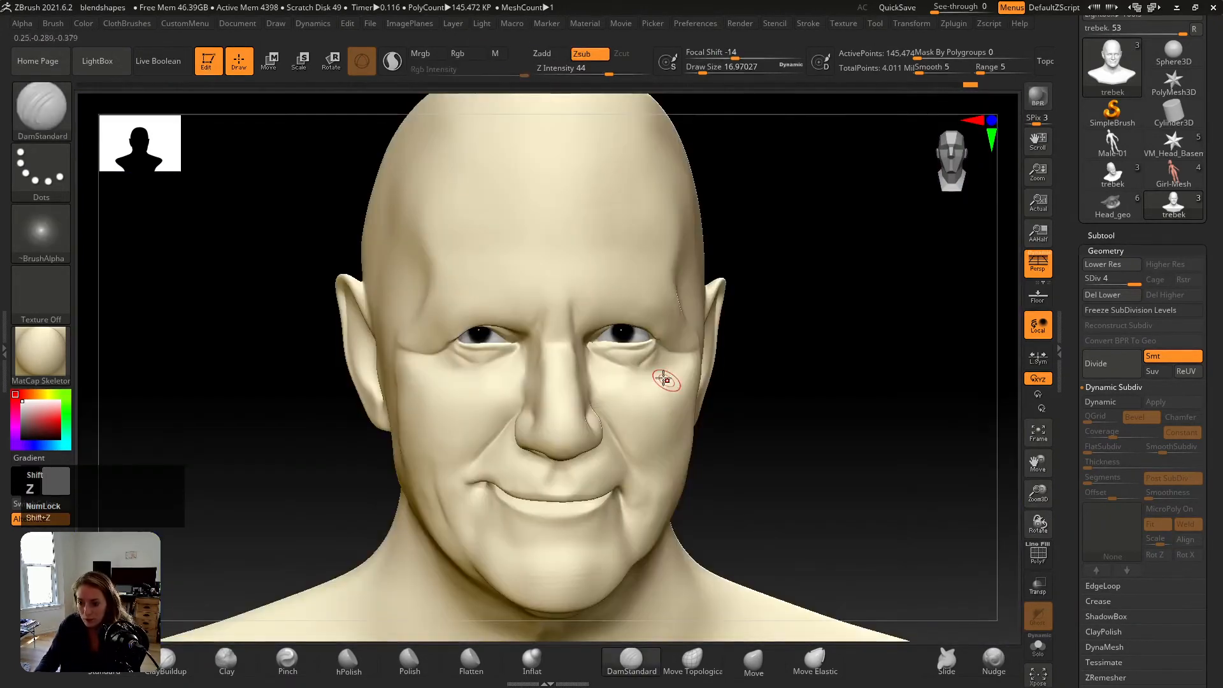
Step: Trace the crow's-feet wrinkles beside the character's left eye with DamStandard over the reference photo
key(shift+z)
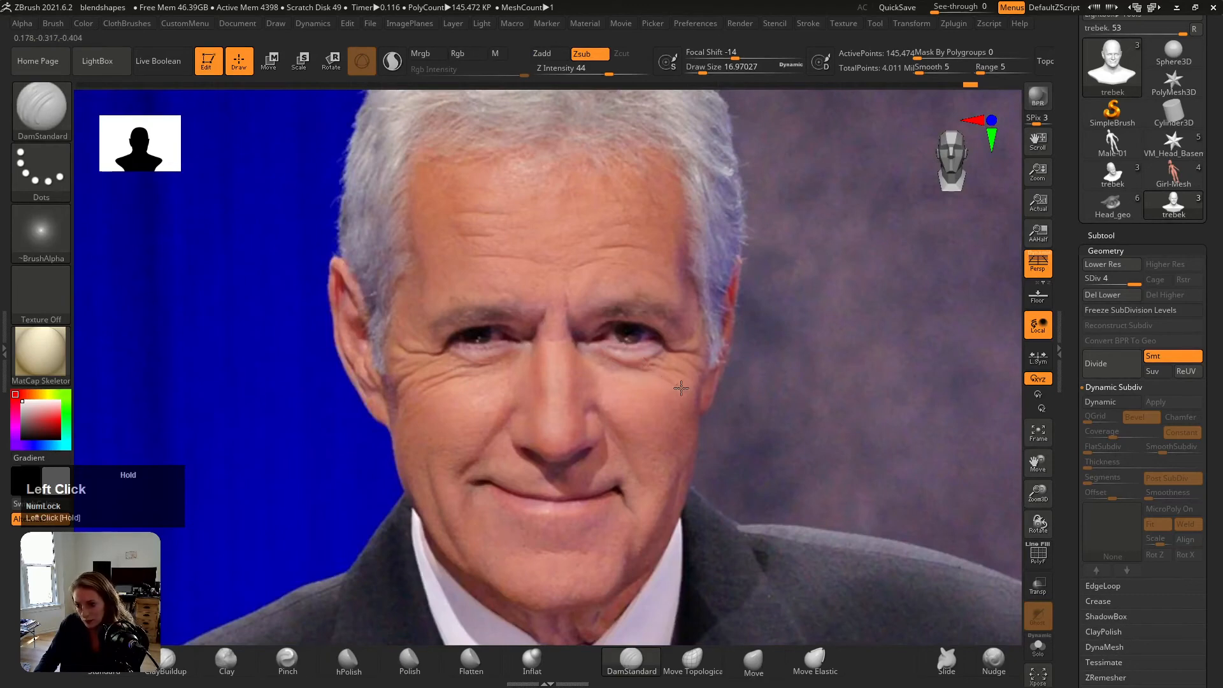
key(shift+z)
key(shift+z)
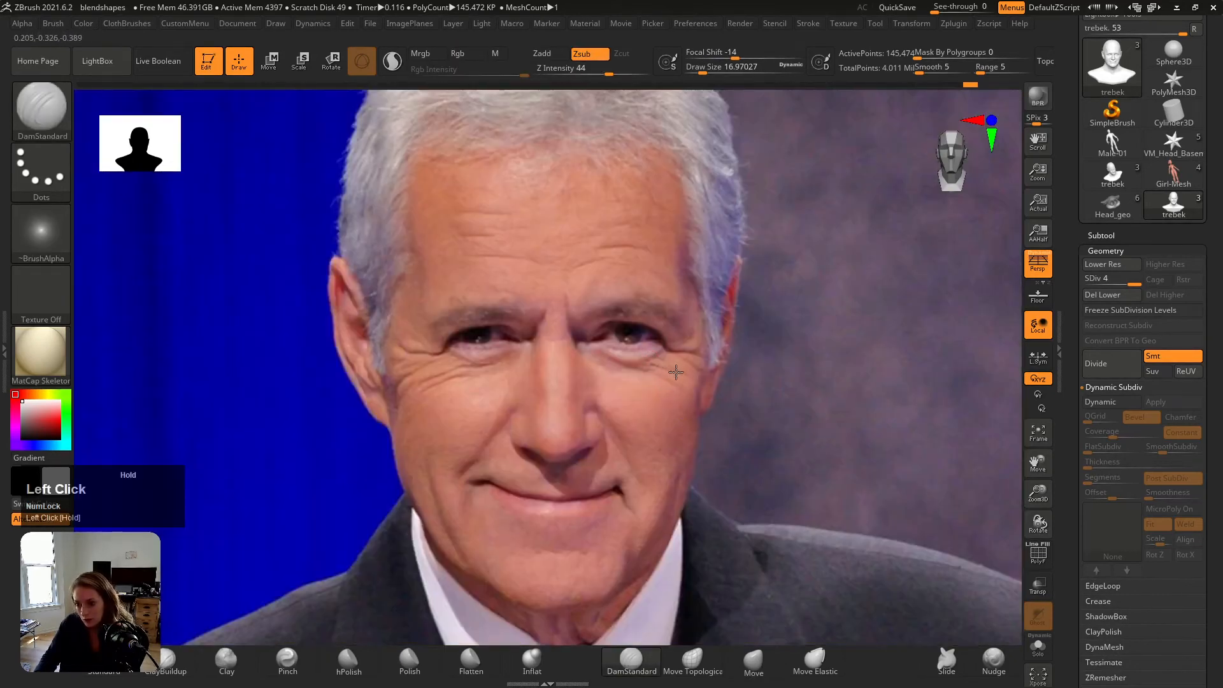
key(shift+z)
key(shift+z)
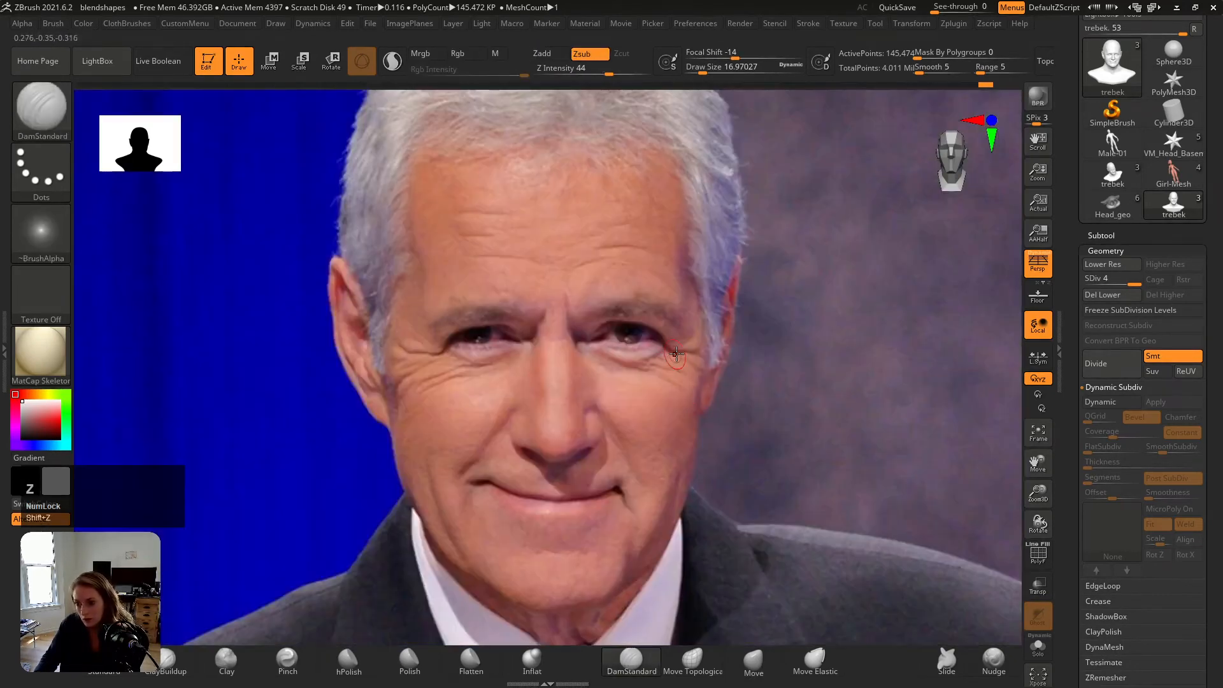
key(shift+z)
Step: Trace short horizontal wrinkles across both sides of the forehead with DamStandard, following the reference photo
key(shift+z)
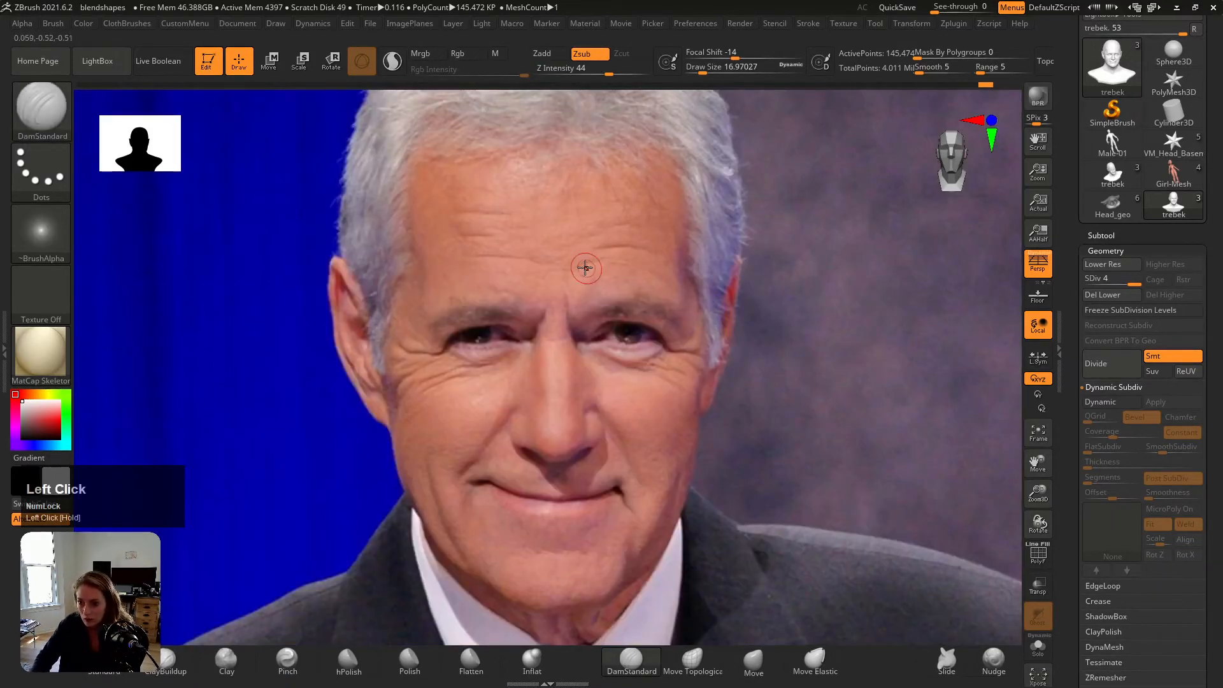
key(shift+z)
key(shift+z)
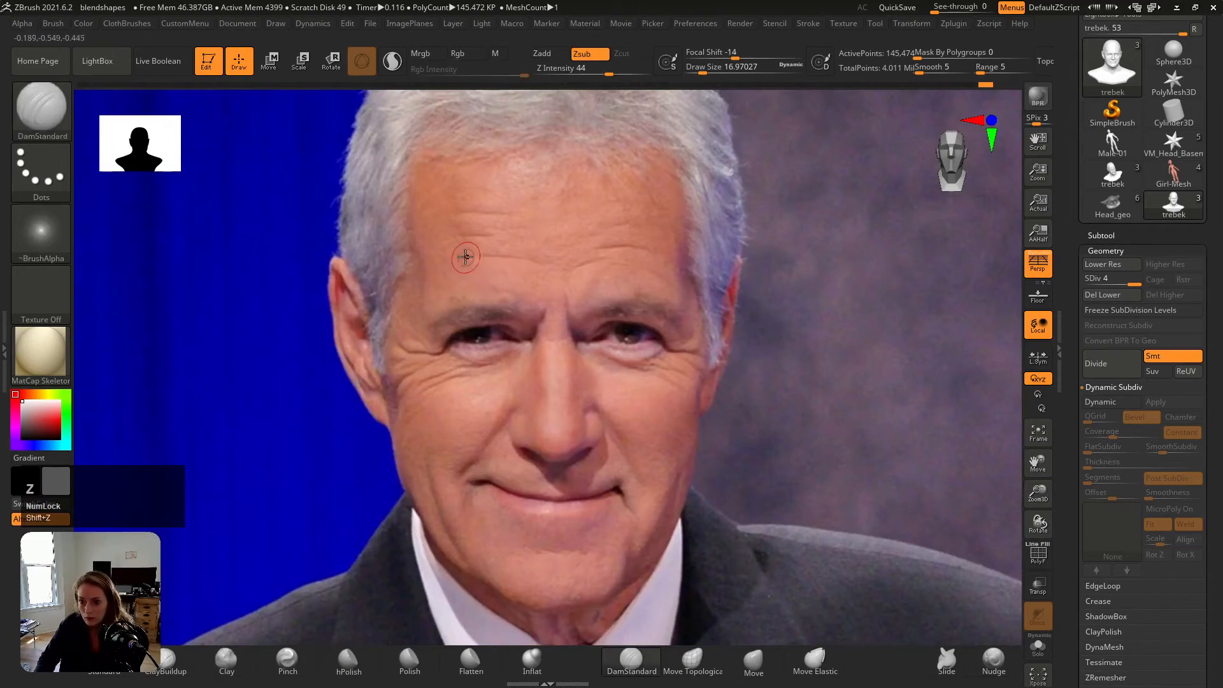
key(shift+z)
key(shift+z)
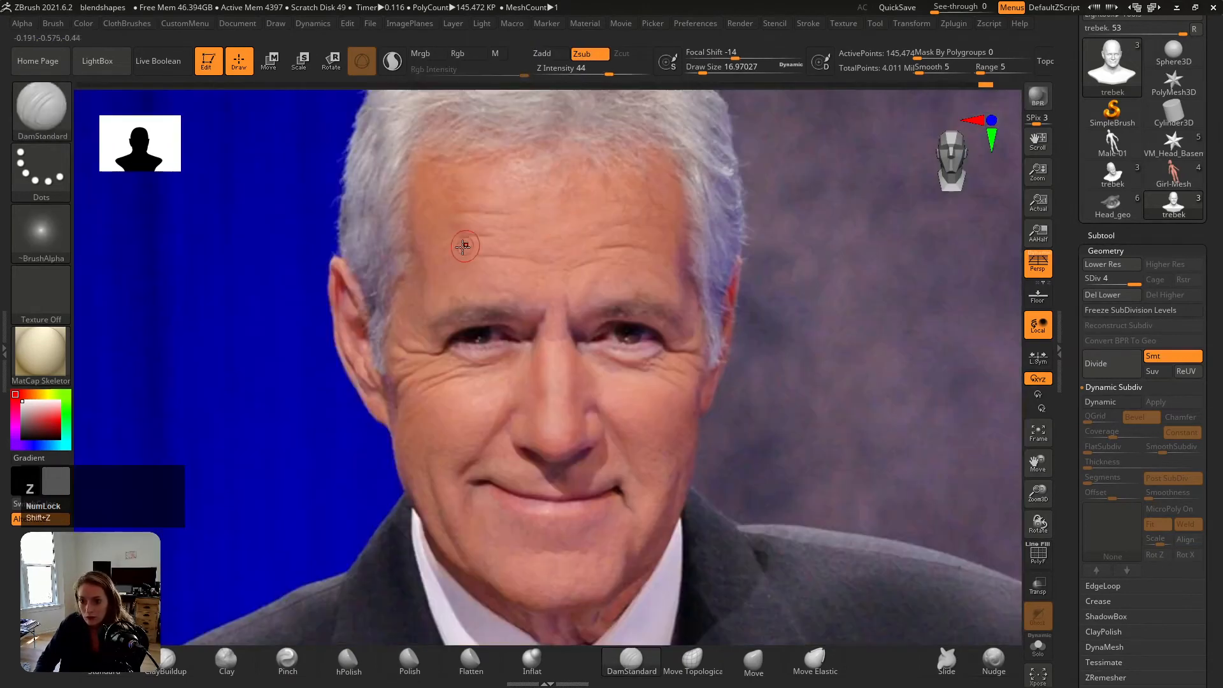
key(shift+z)
key(shift+z)
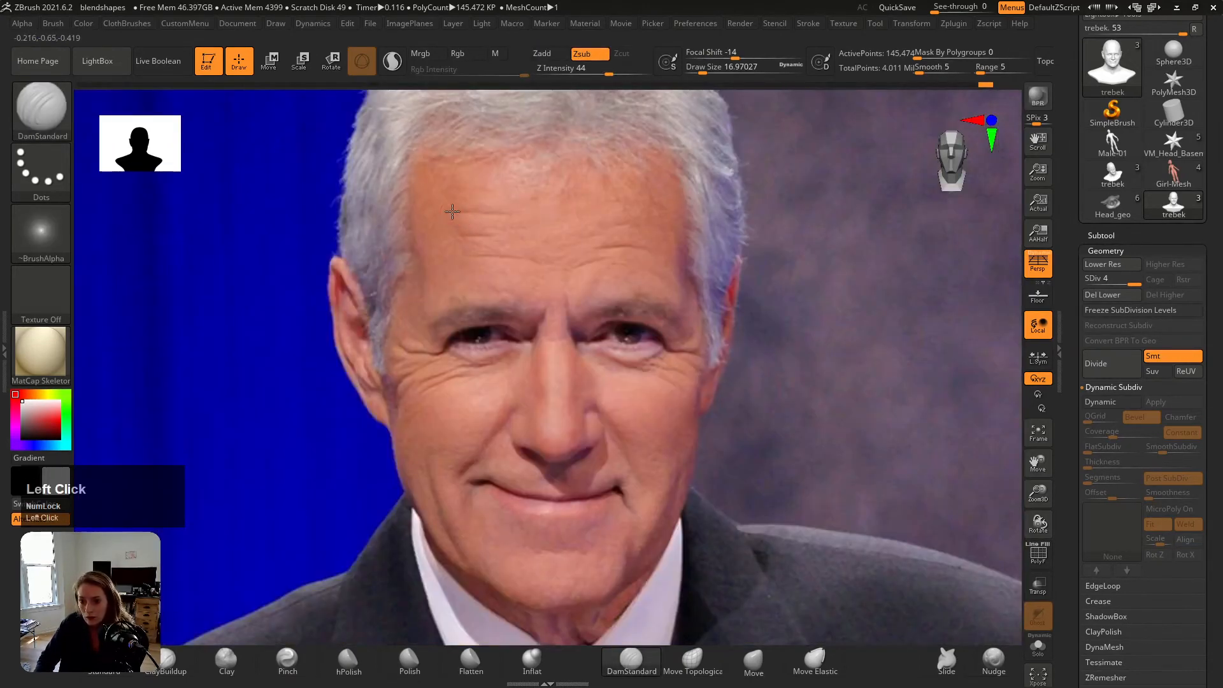
key(shift+z)
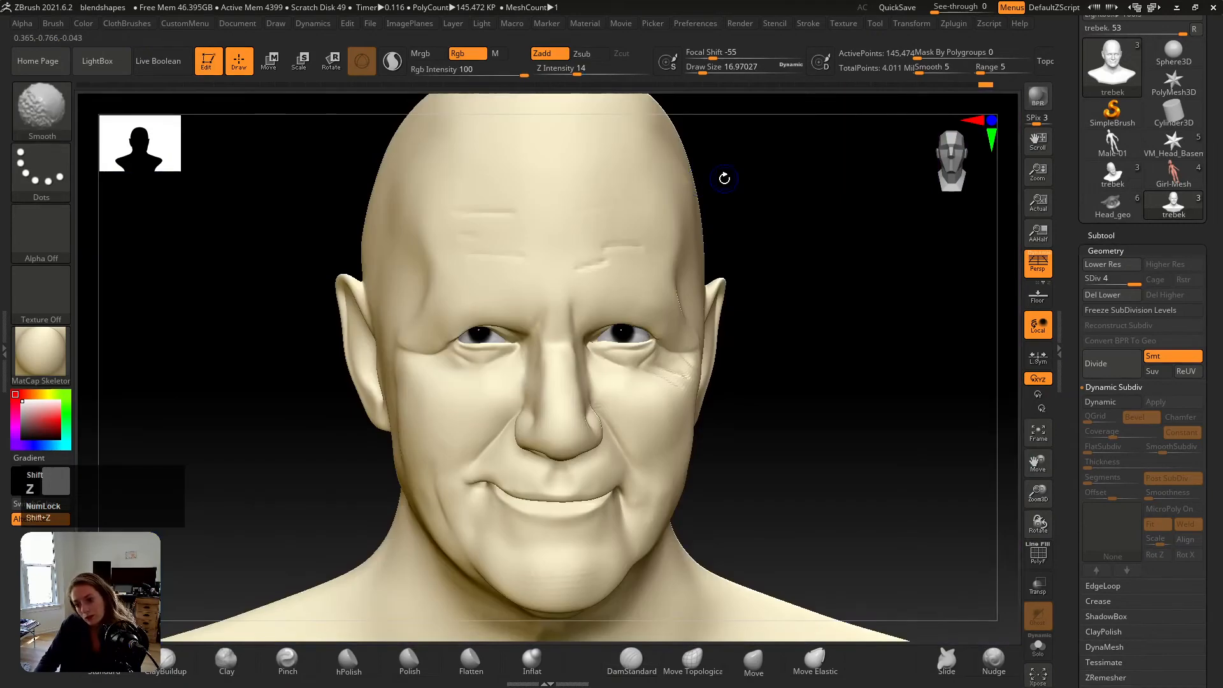
Step: Reshape the edge of the character's right temple with the Move Topological brush, based on the reference photo
key(shift+z)
key(shift+z)
key(shift+z)
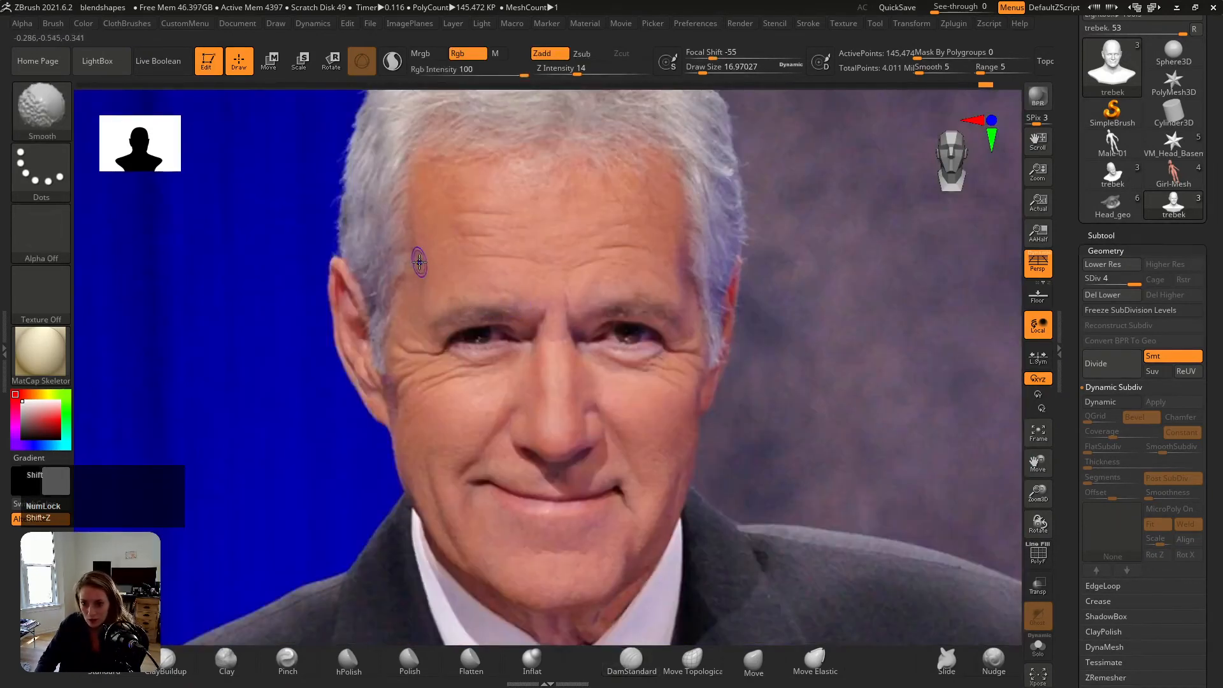
key(shift+z)
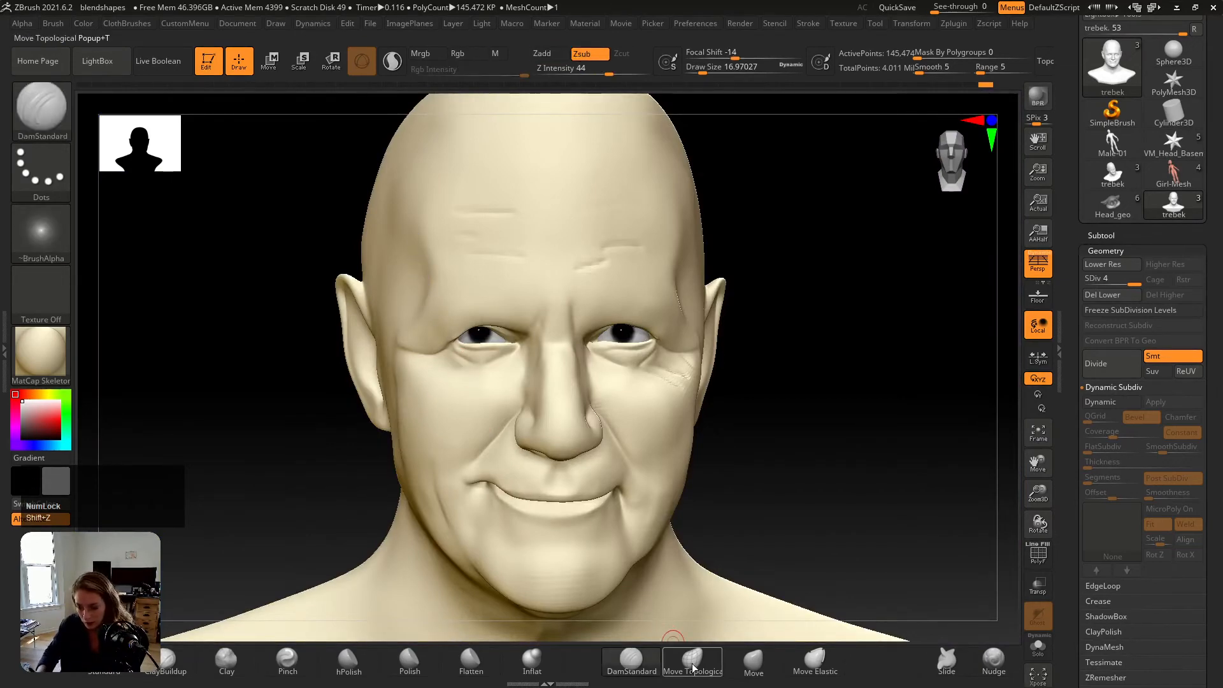
click(694, 663)
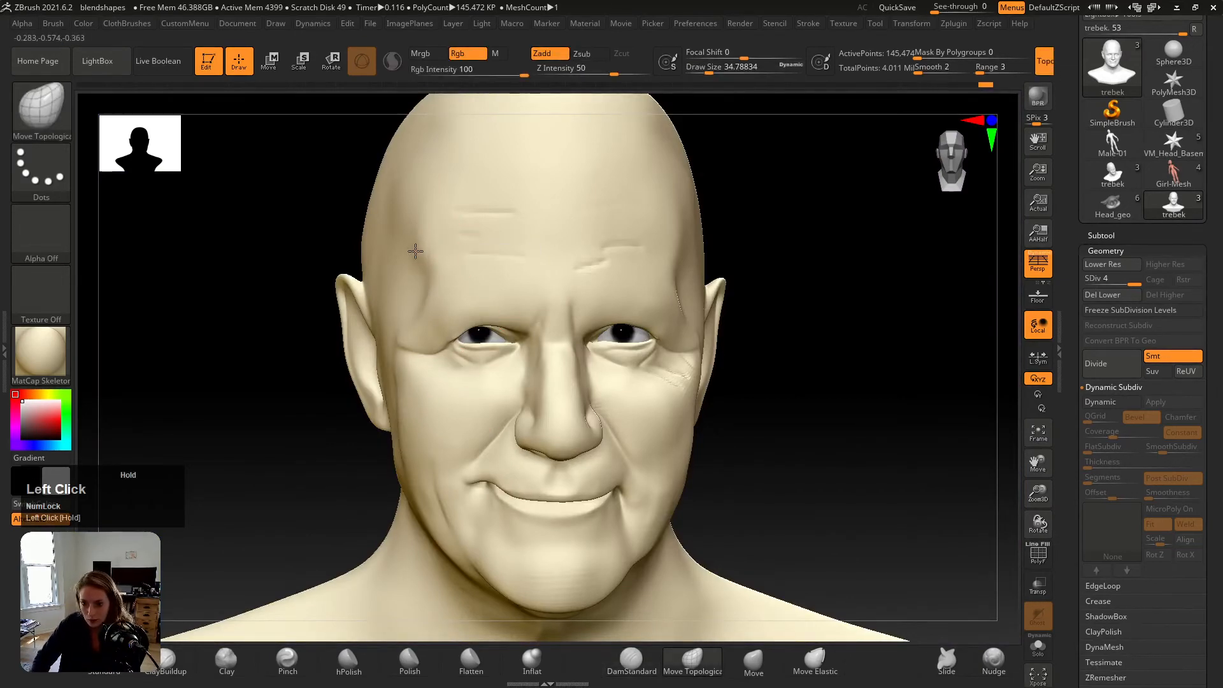
drag(415, 251, 405, 255)
mouse_move(403, 253)
right_down()
mouse_move(452, 251)
mouse_move(435, 248)
right_up()
drag(412, 237, 404, 240)
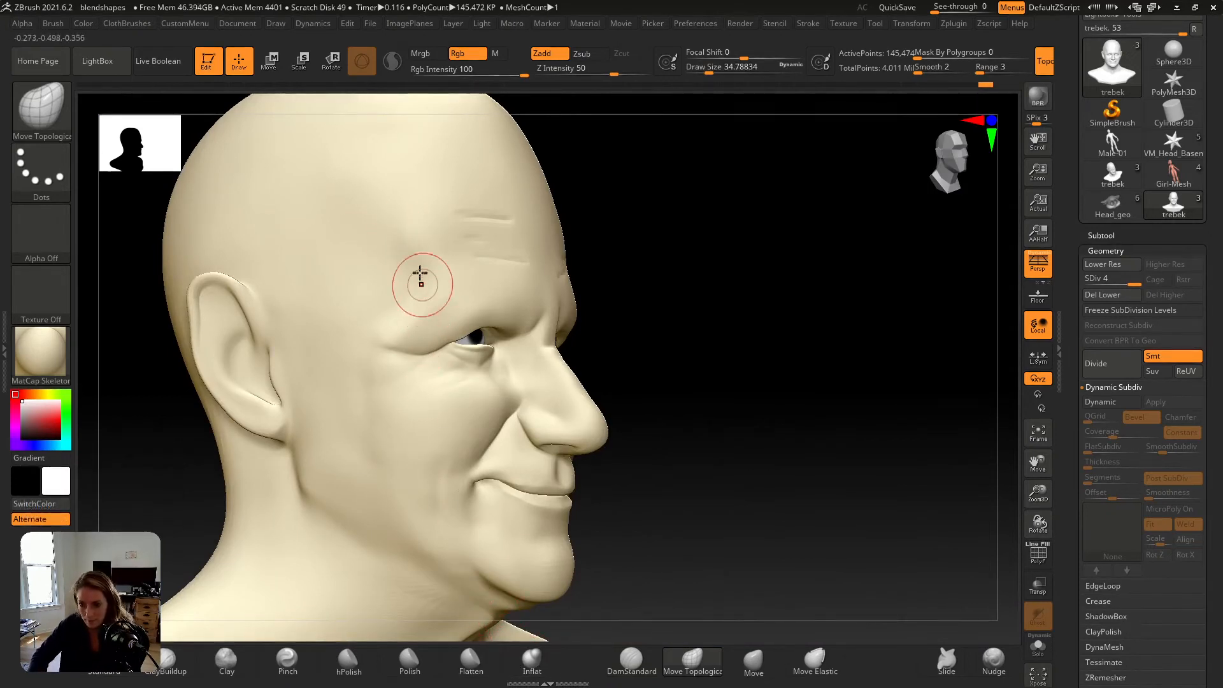
Step: Adjust and smooth the ridge at the character's right temple, and compare it with the reference photo
drag(402, 232, 400, 227)
mouse_move(395, 226)
right_down()
mouse_move(395, 243)
mouse_move(374, 251)
mouse_move(401, 240)
right_up()
click(398, 239)
shift+drag(399, 239, 396, 265)
key(w)
key(shift+z)
key(shift+z)
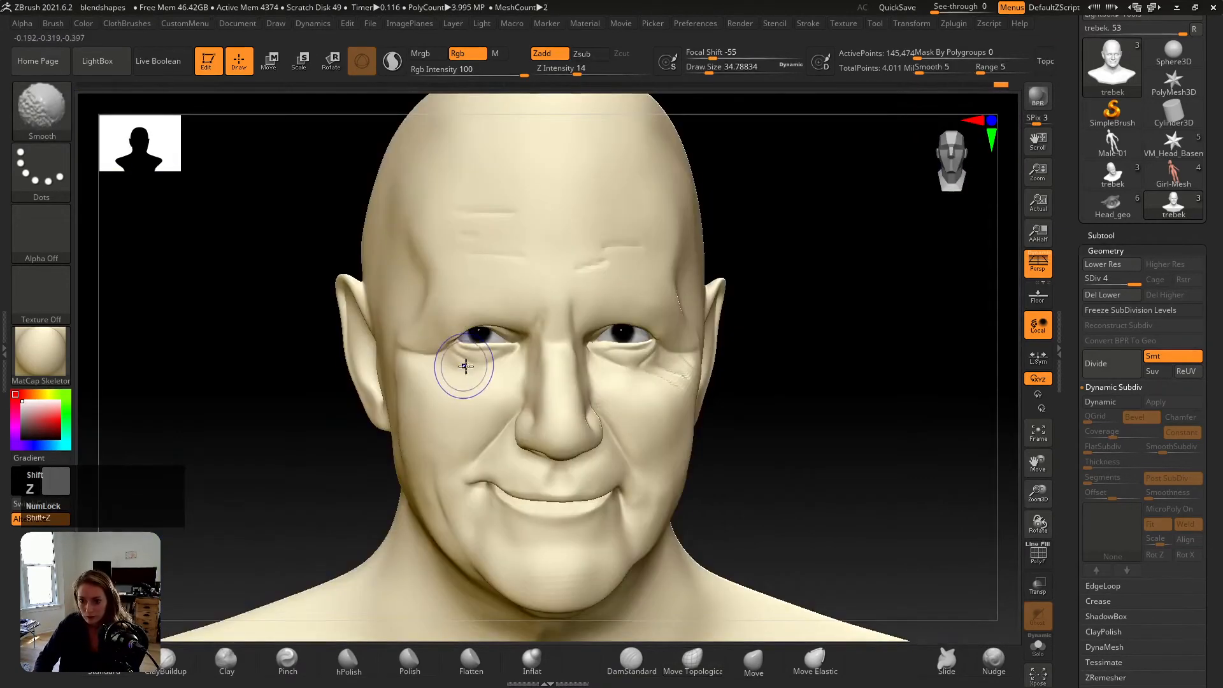
Step: Enlarge the Move Topological draw size to about 62 and push the contour above the character's outer right brow into shape
key(shift+z)
key(shift+z)
key(s)
click(432, 283)
drag(432, 288, 428, 279)
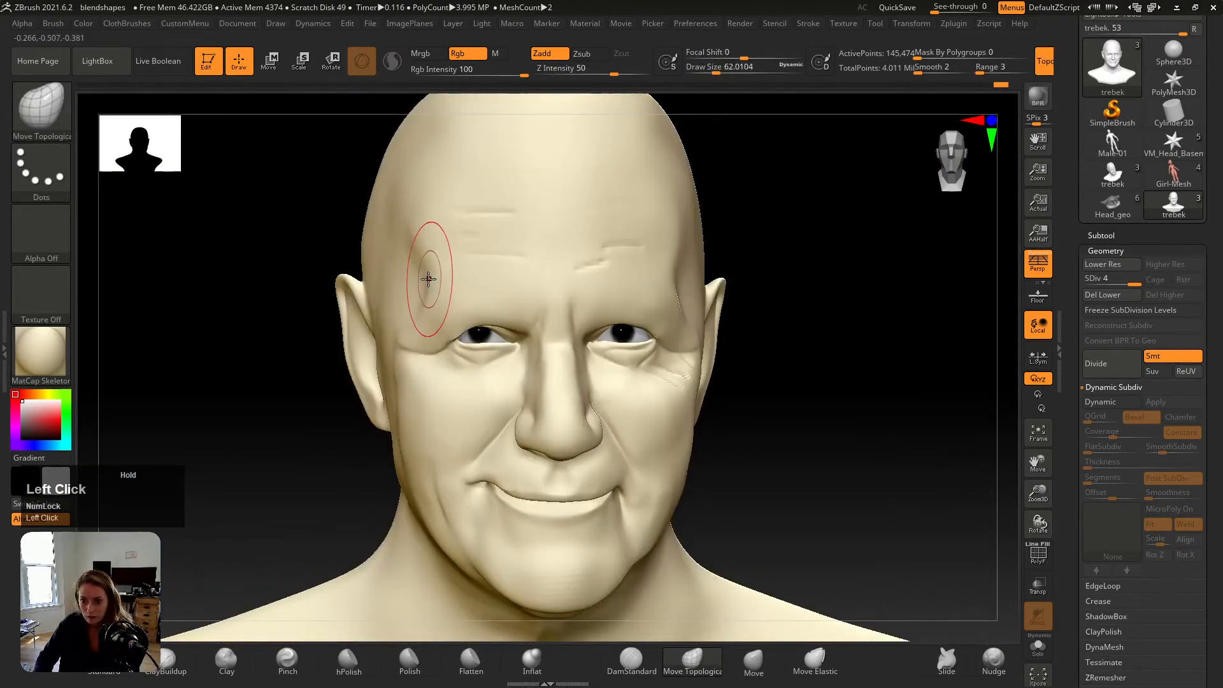
right_drag(414, 258, 466, 256)
right_drag(606, 295, 593, 354)
Step: Compare the sculpted eye area with the reference photo
key(shift+z)
key(shift+z)
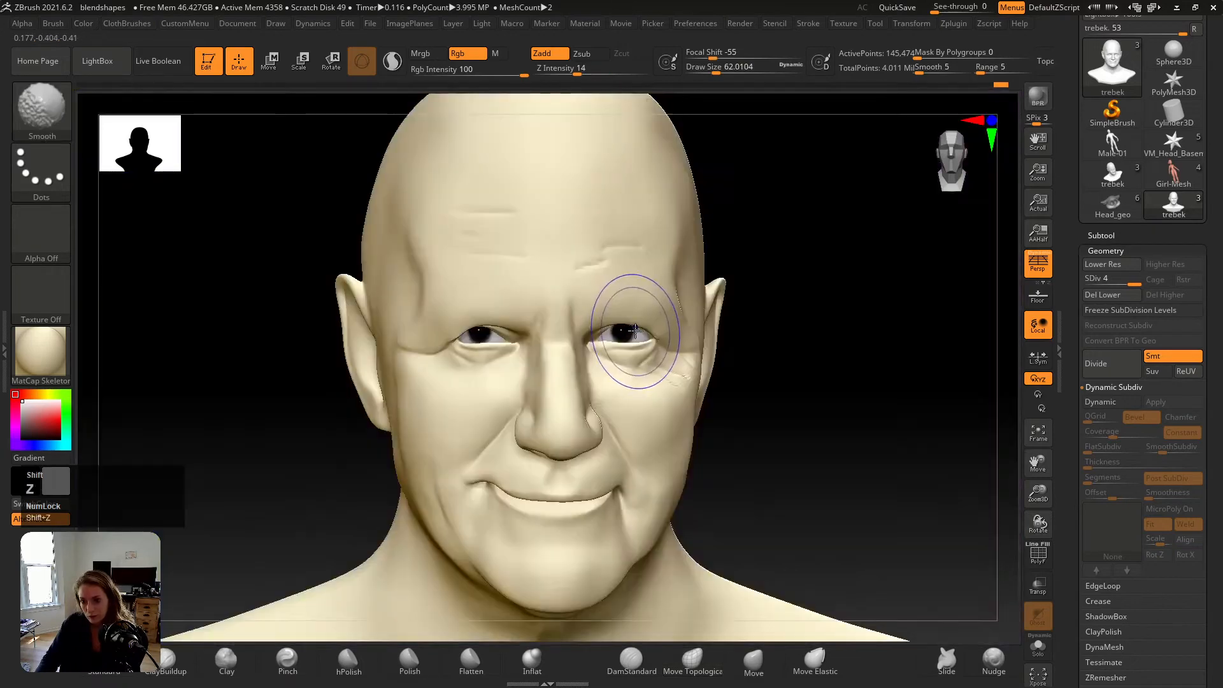
key(shift+z)
key(shift+z)
key(shift+z)
key(shift+z)
key(shift+z)
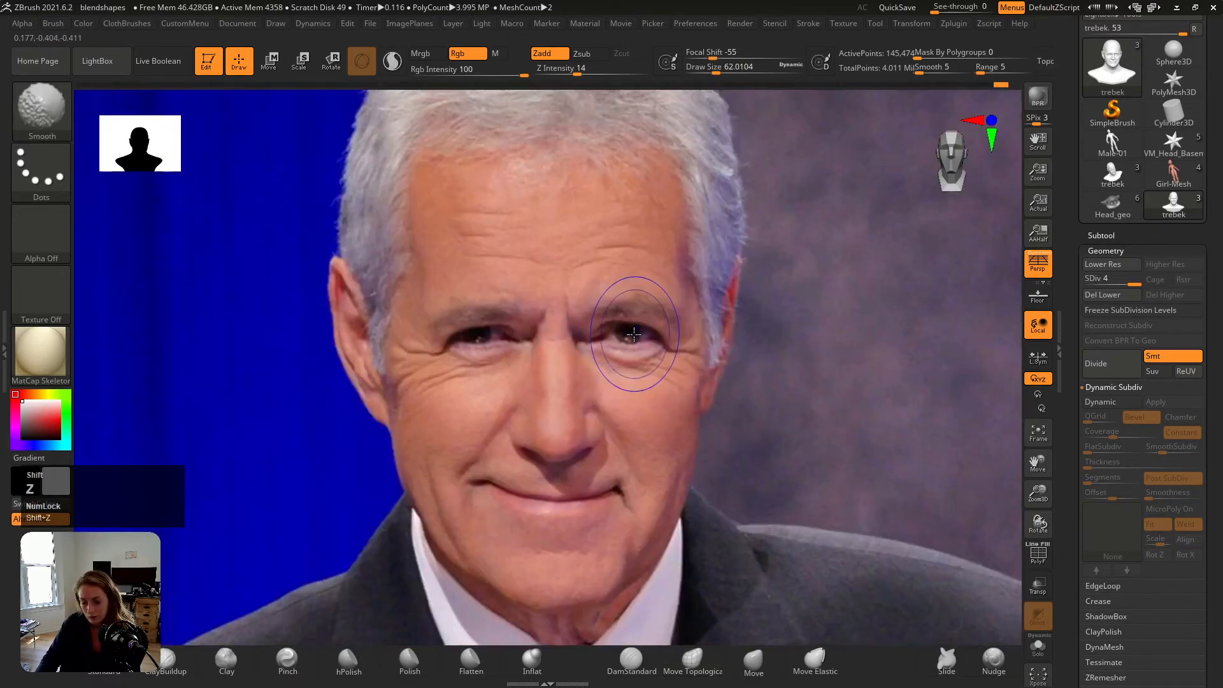
Step: Carve crow's-feet wrinkles beside the character's right eye with DamStandard at a draw size of about 17, following the reference photo
click(631, 659)
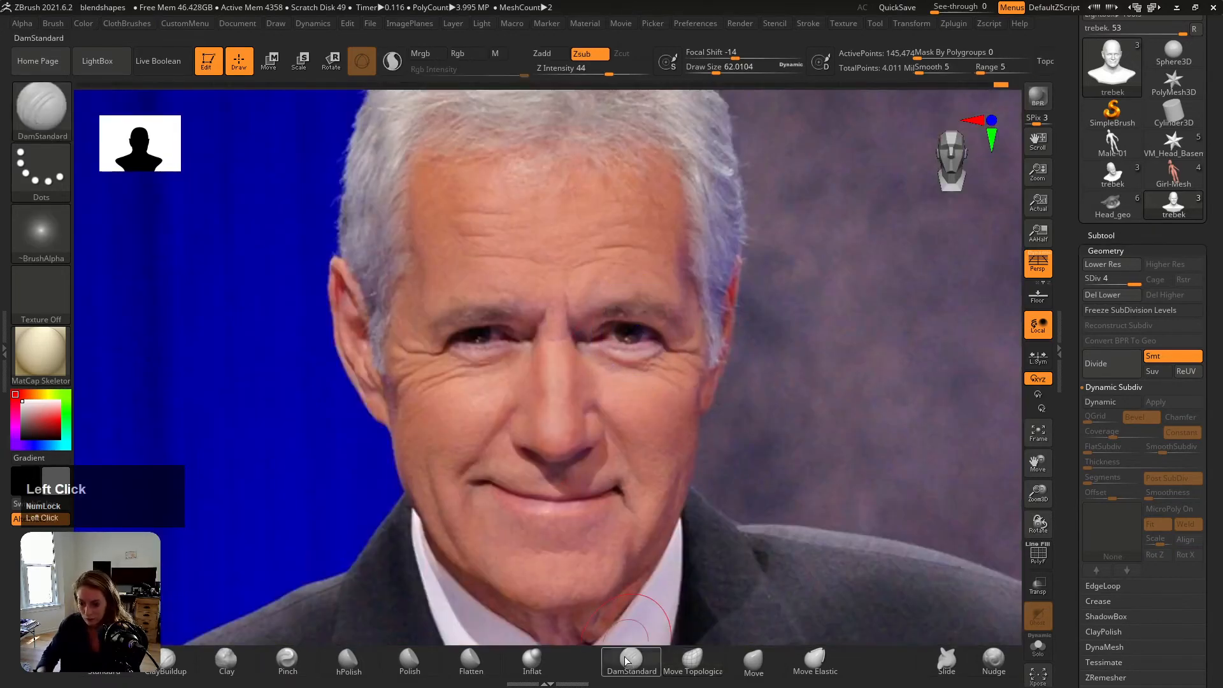
key(s)
drag(412, 369, 413, 381)
key(shift+z)
key(shift+z)
key(Num_Lock)
key(shift+z)
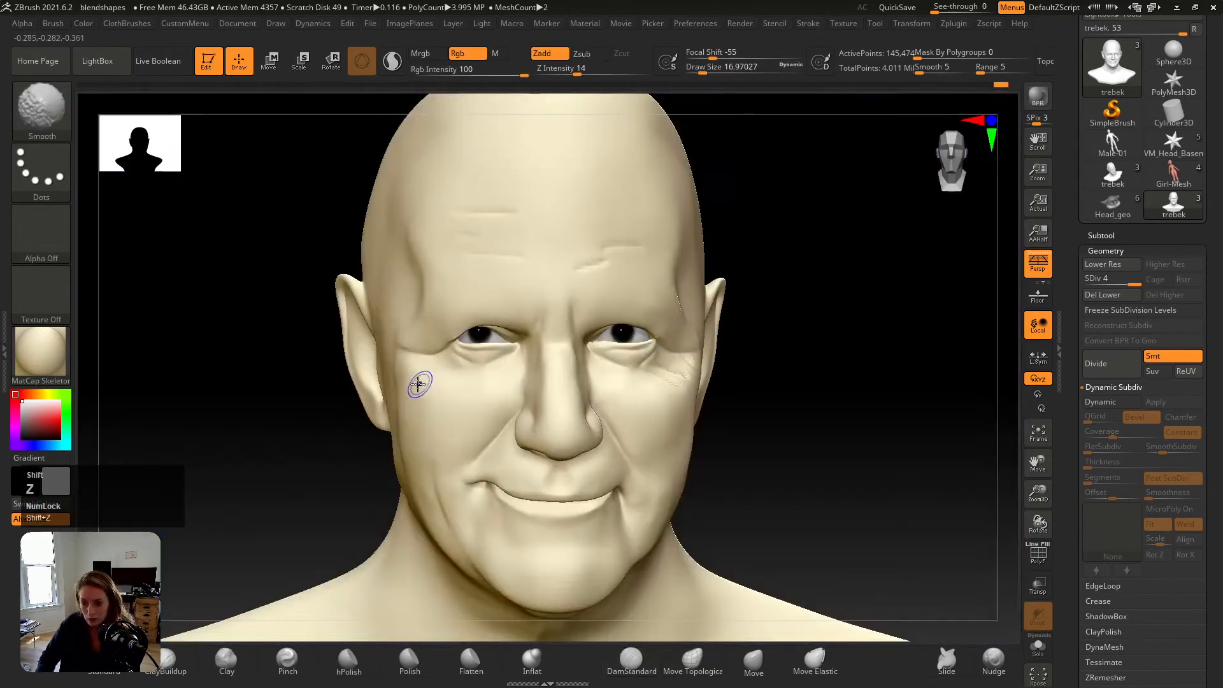
key(shift+z)
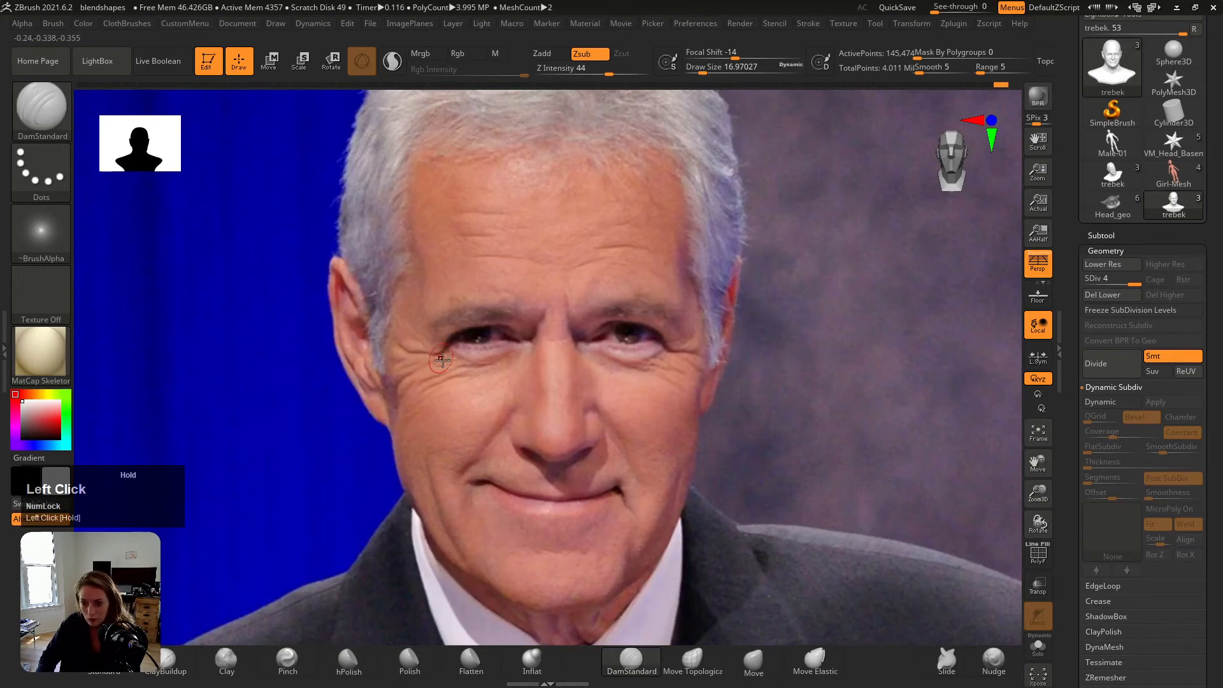
key(shift+z)
drag(435, 358, 395, 390)
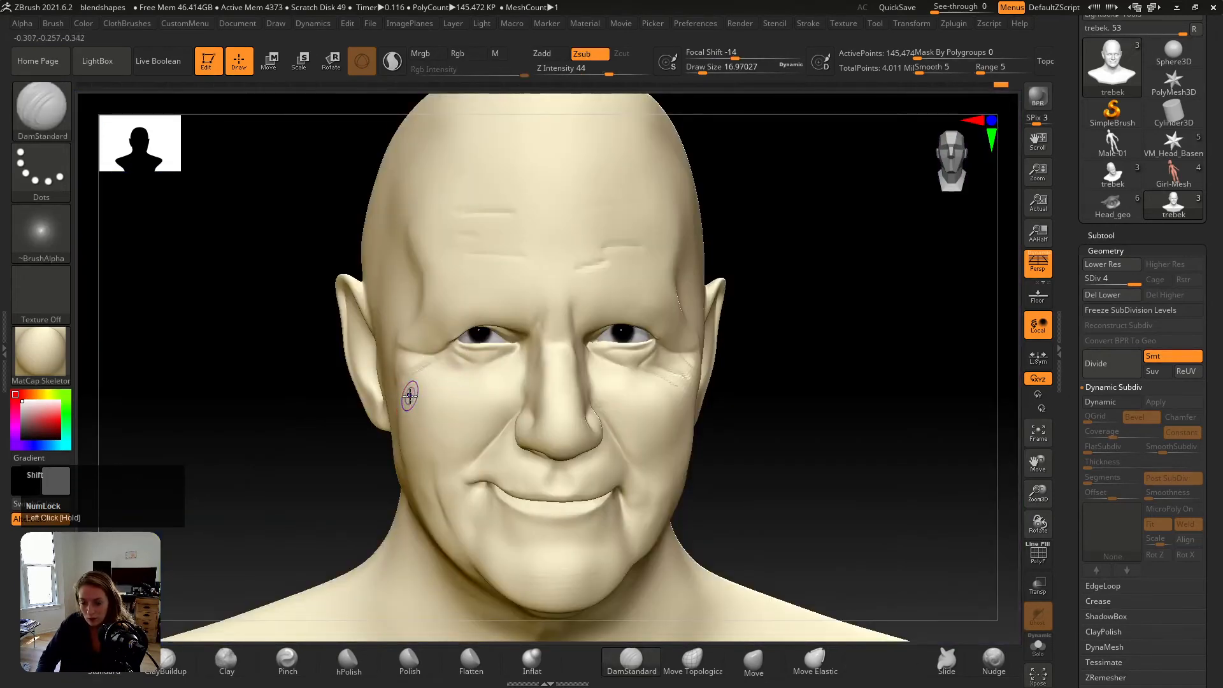
Step: Toggle Spotlight Projection in the DamStandard brush's Samples settings and recheck the model against the reference photo
key(shift+z)
key(shift+z)
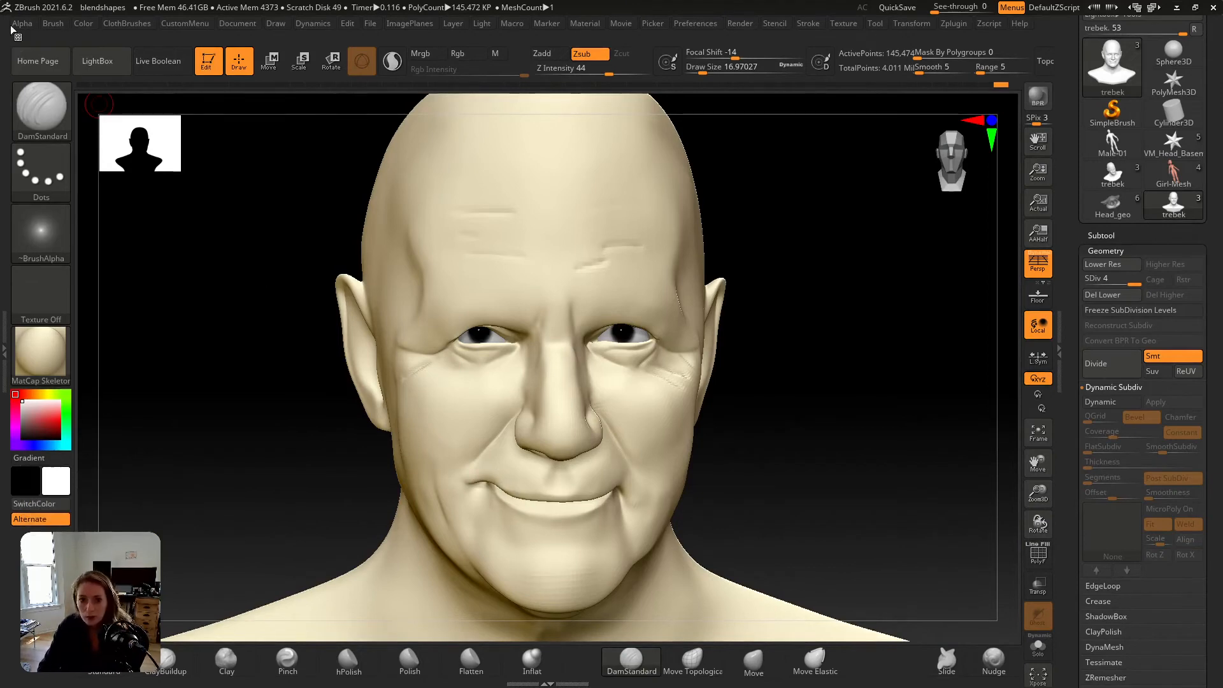
click(53, 22)
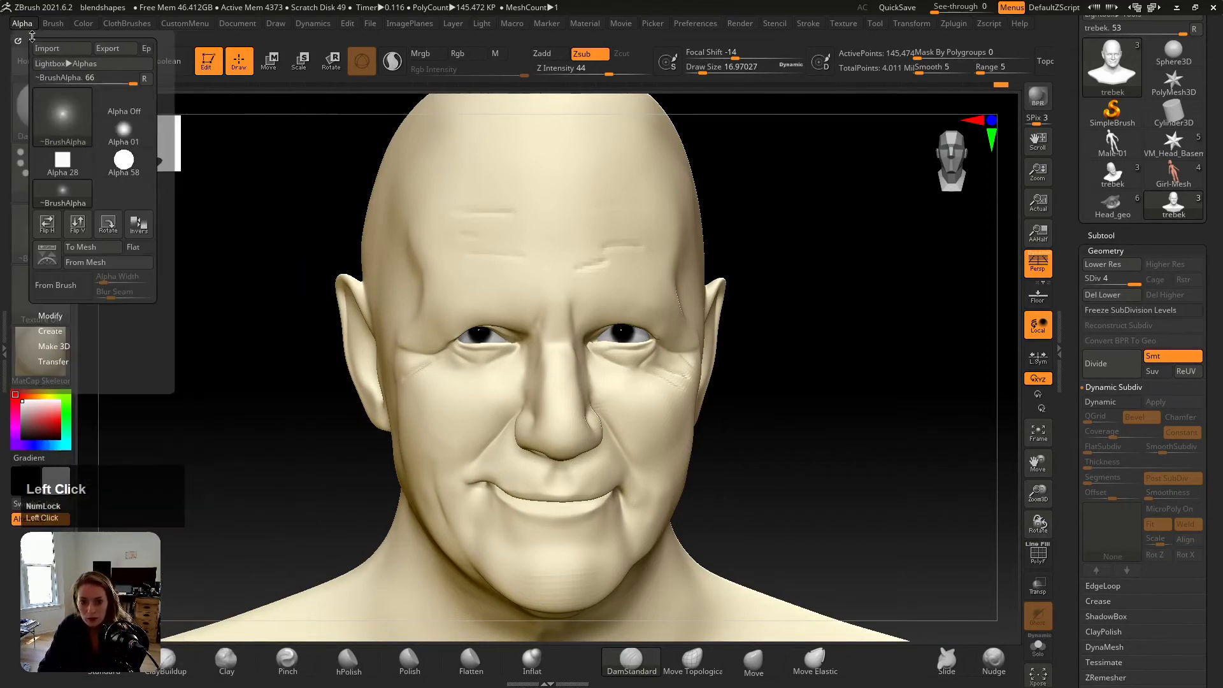
drag(58, 454, 88, 333)
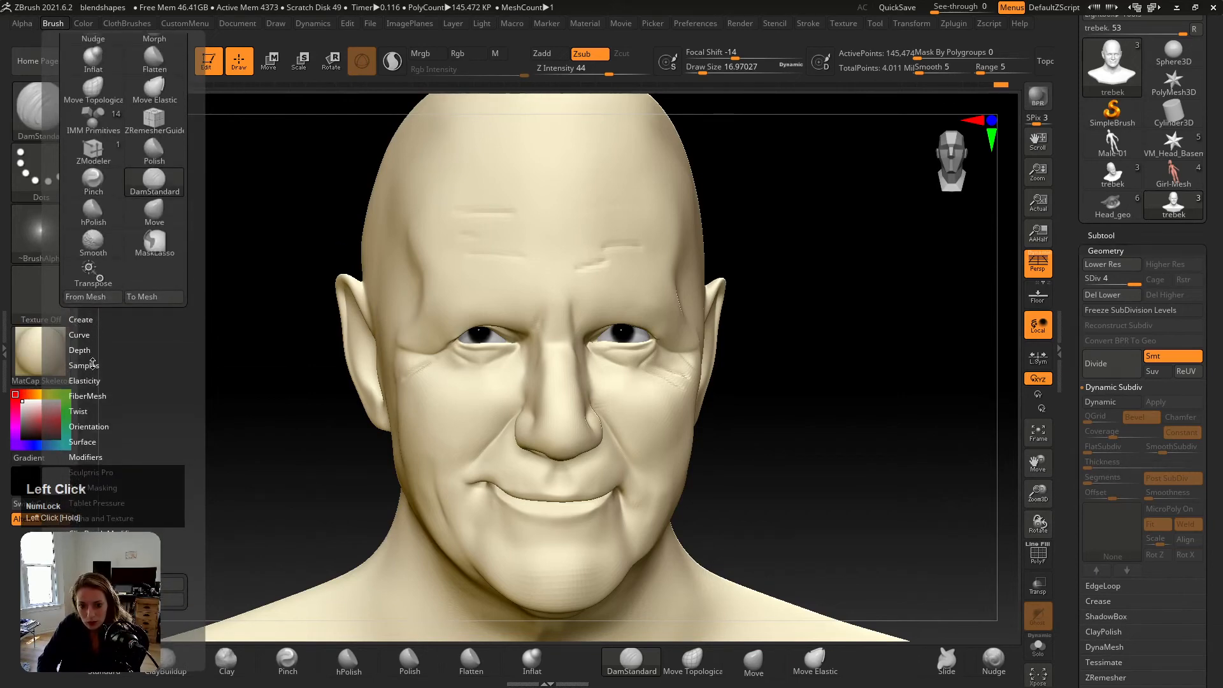
click(93, 365)
click(127, 418)
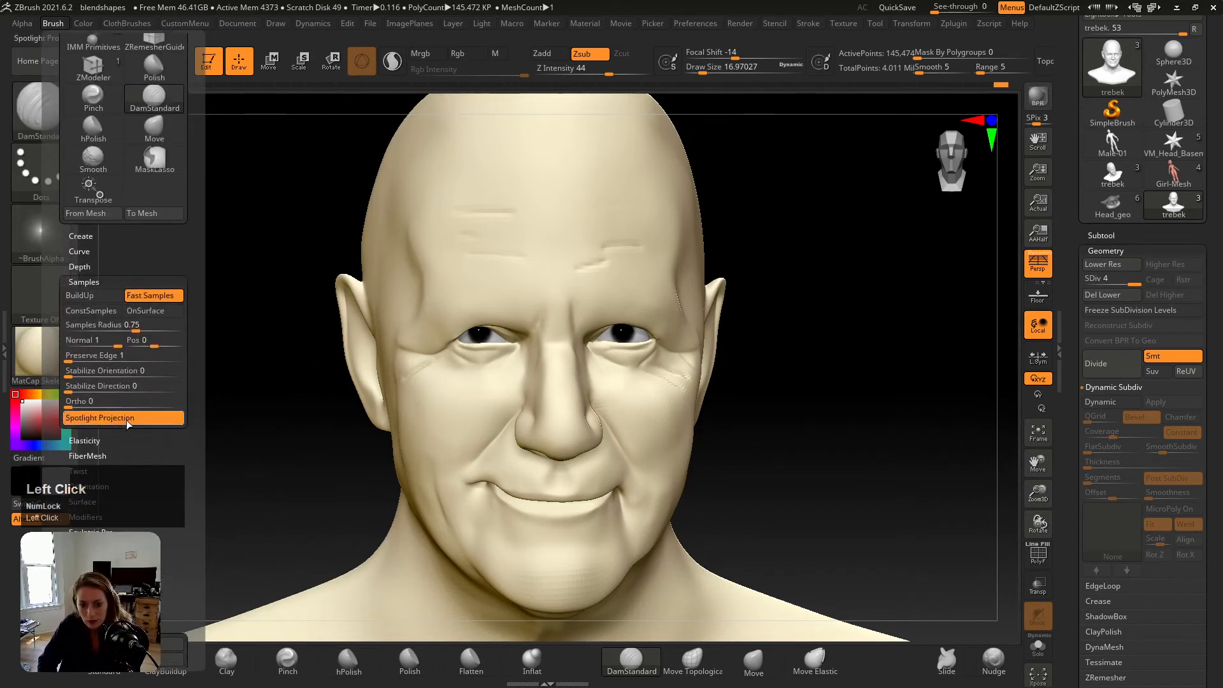
key(shift+z)
key(shift+z)
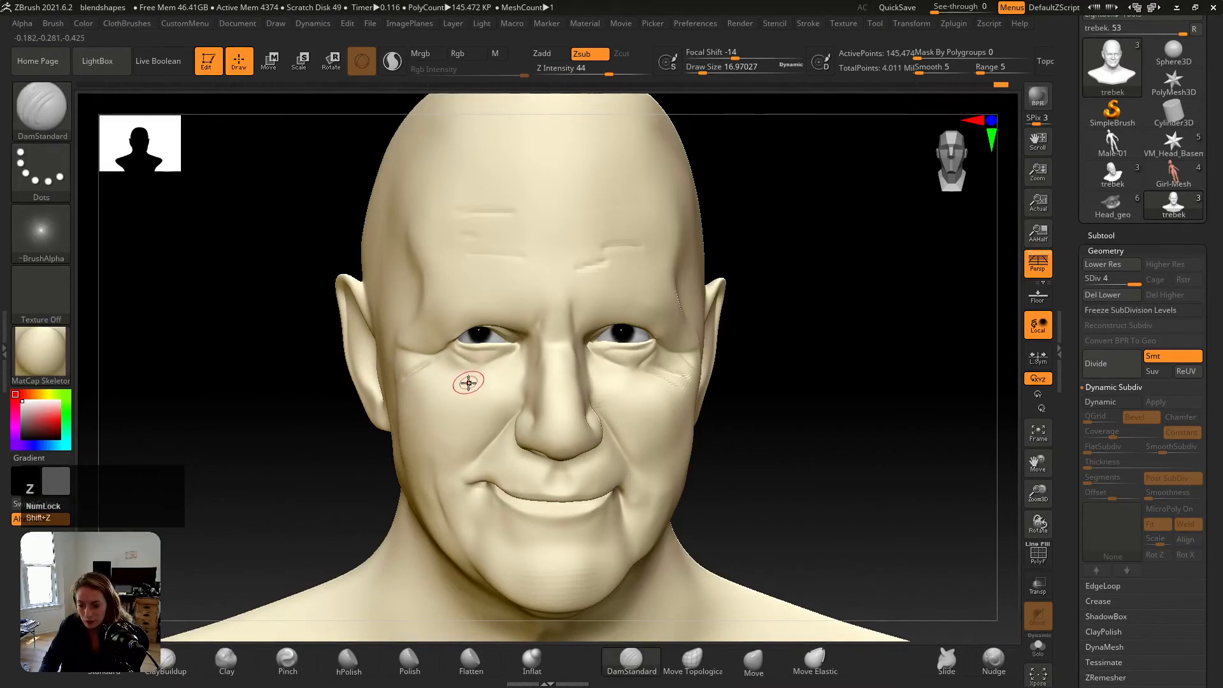
Step: Compare the crow's feet and upper cheek of the sculpt with the reference photo
key(shift+z)
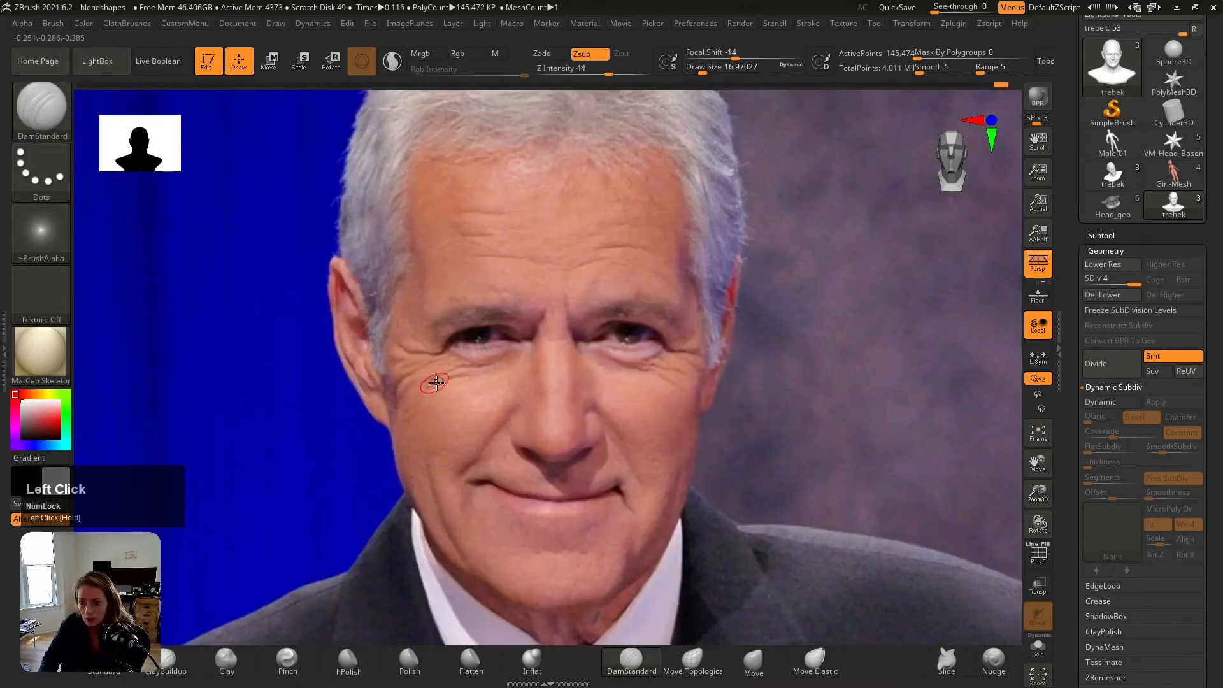
key(shift+z)
key(shift+z)
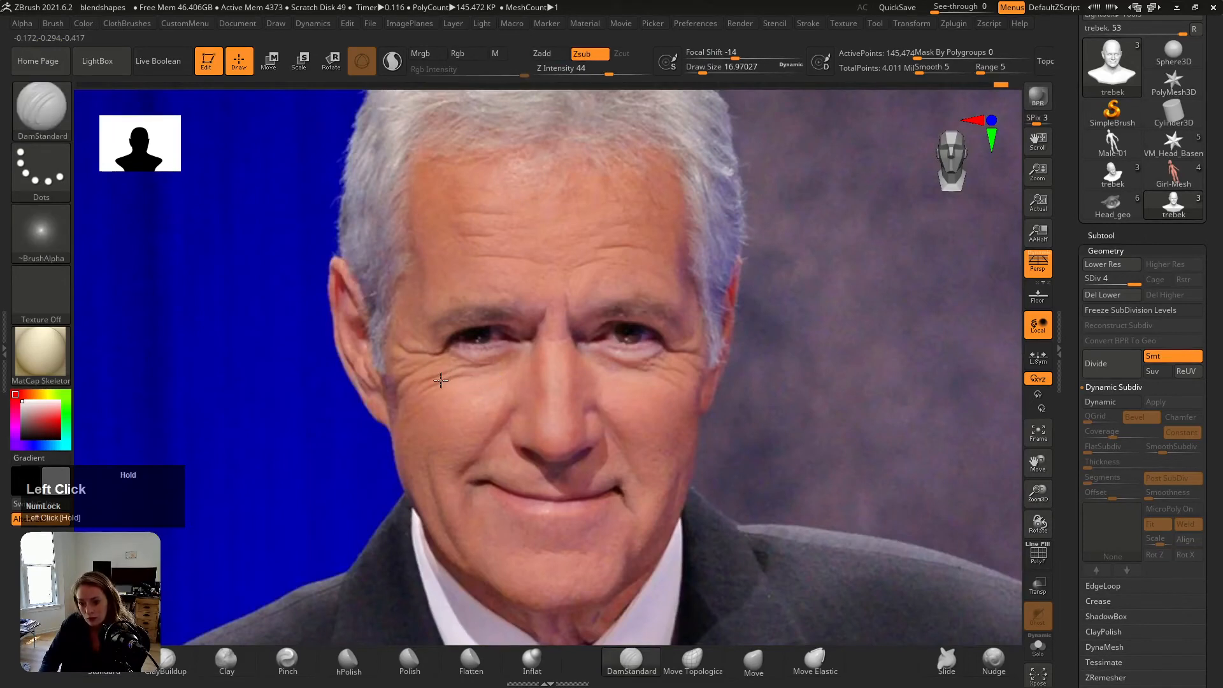
key(shift+z)
key(shift+z)
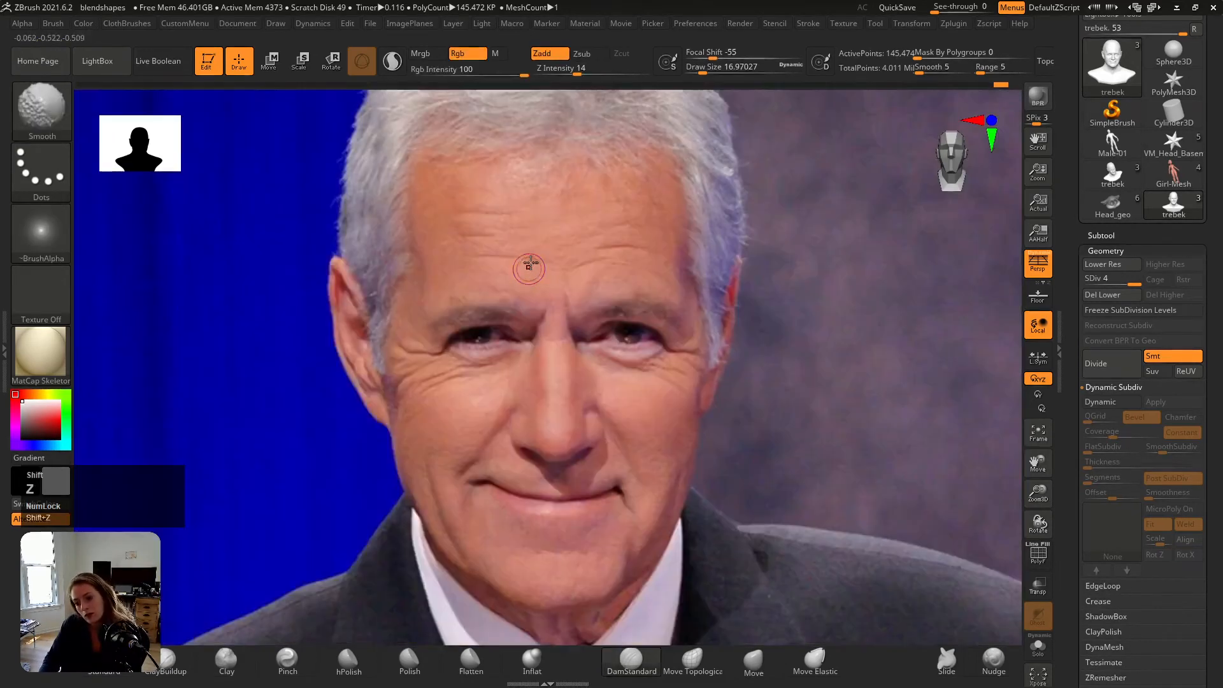
key(shift+z)
key(shift+z)
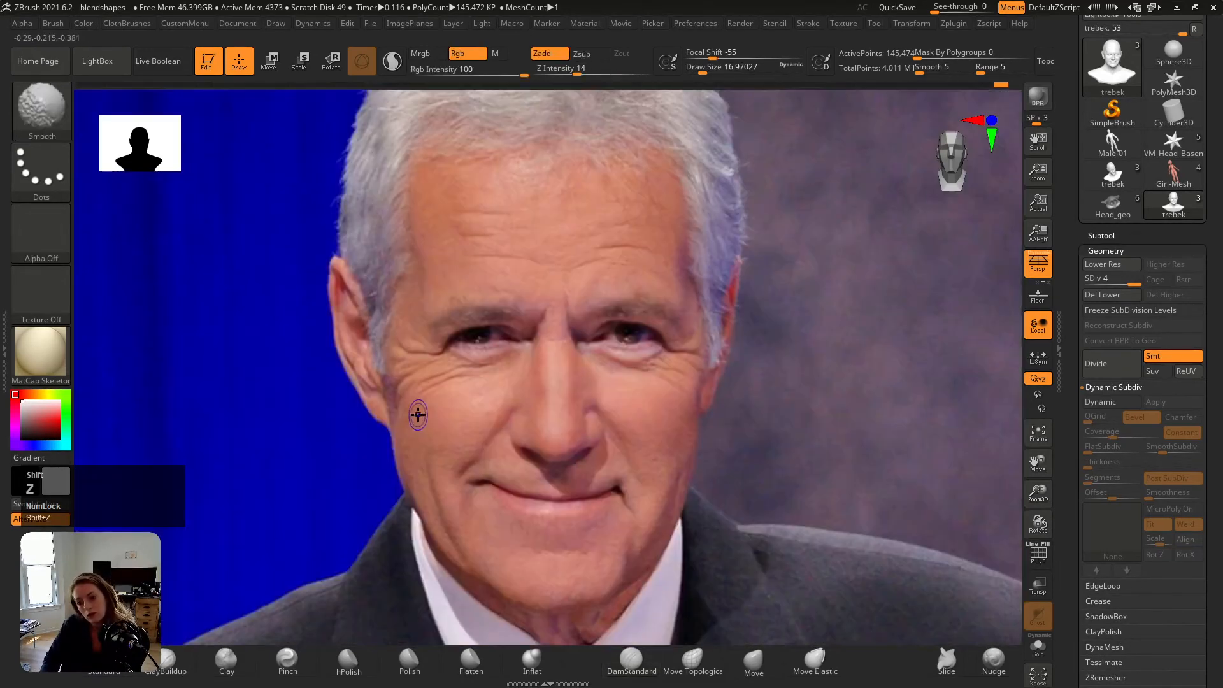
key(shift+z)
Step: Increase the draw size to about 39, switch to Move Topological, and recheck the character's right cheek against the reference photo
mouse_move(424, 408)
right_down()
mouse_move(458, 398)
mouse_move(446, 402)
right_up()
key(s)
drag(439, 407, 449, 408)
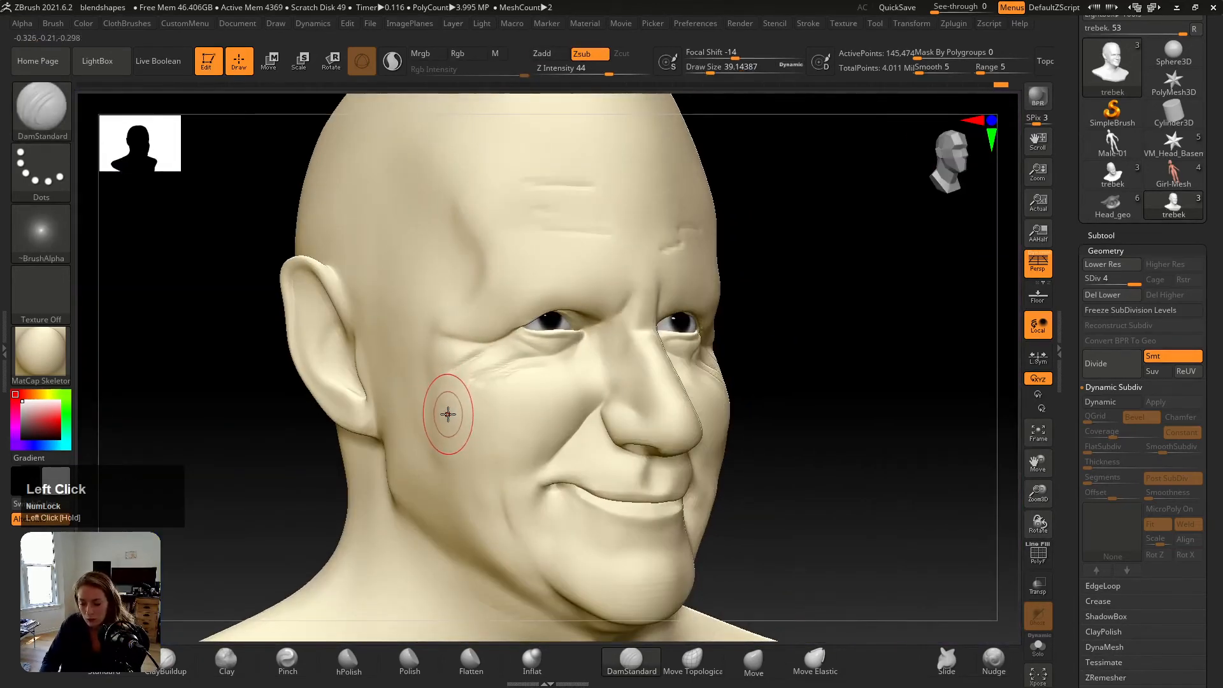
key(w)
key(shift+z)
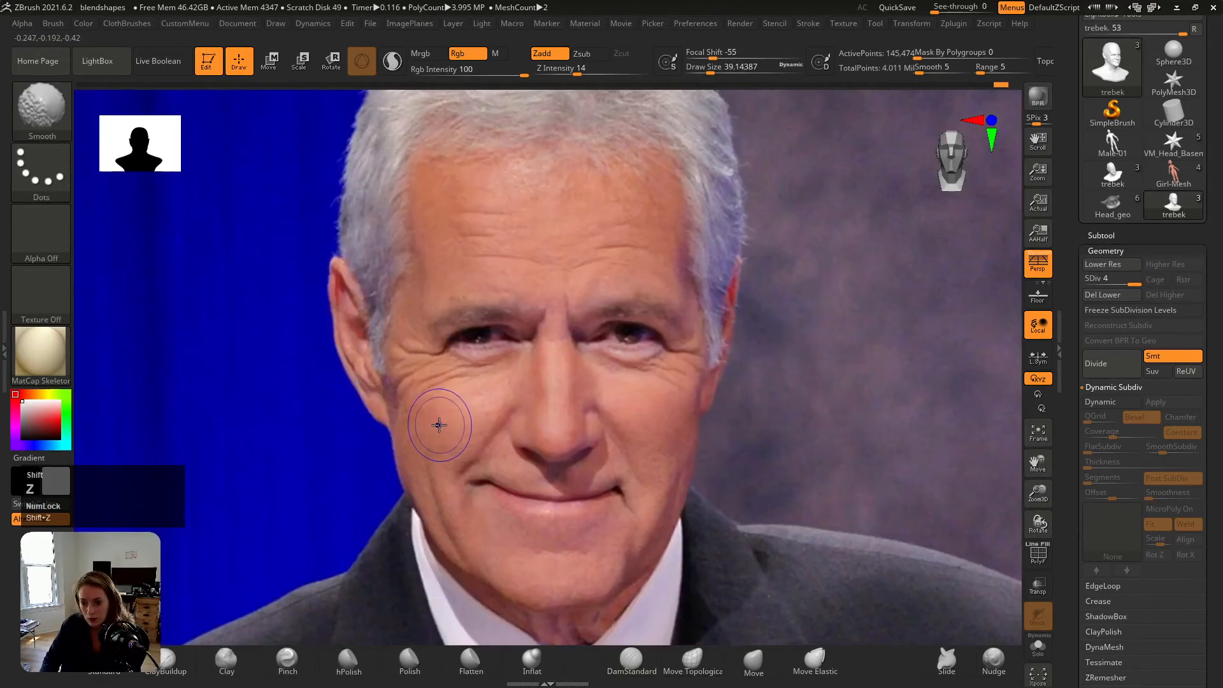
key(shift+z)
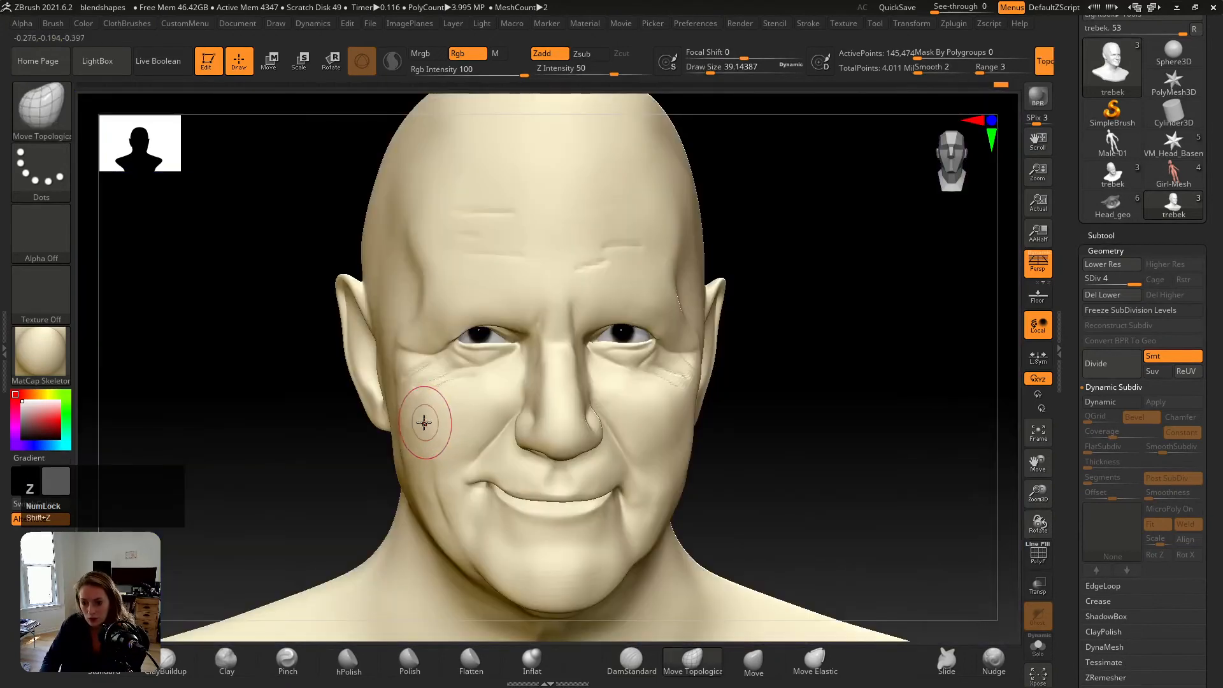
Step: Sink the area between the character's right ear and cheekbone with the Inflat brush at a draw size of about 39, then smooth it
click(534, 675)
right_drag(397, 360, 396, 364)
alt+click(376, 376)
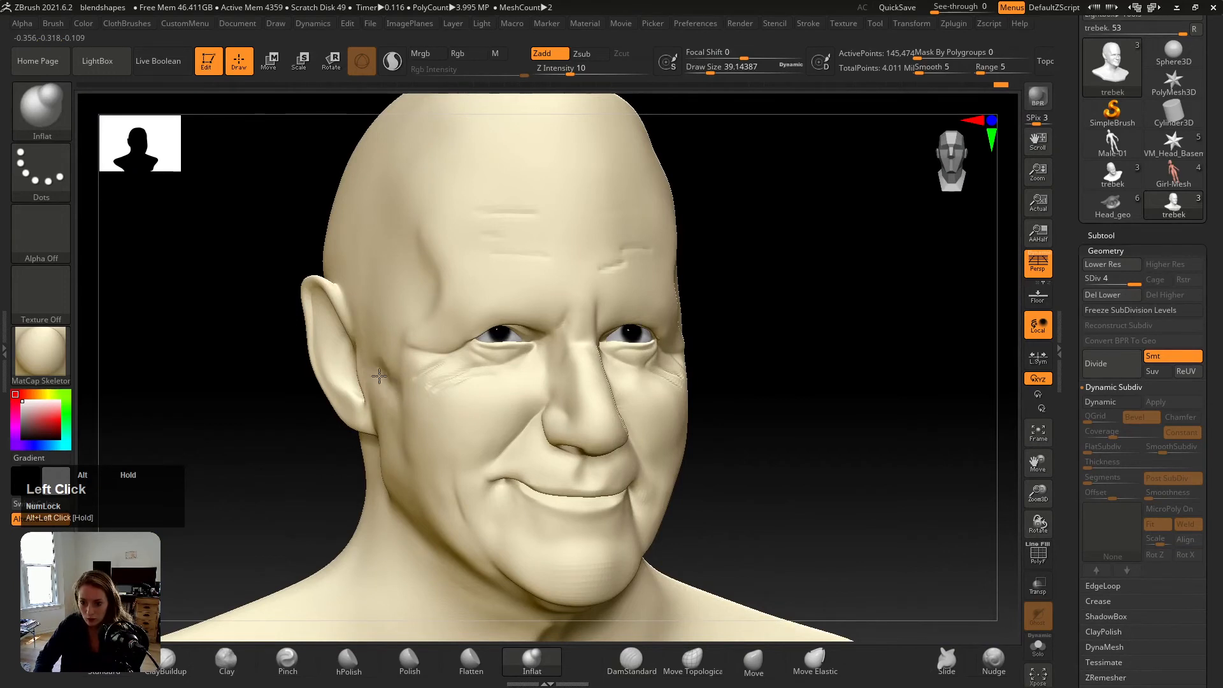
mouse_move(379, 377)
right_down()
mouse_move(404, 358)
mouse_move(382, 372)
right_up()
shift+click(375, 372)
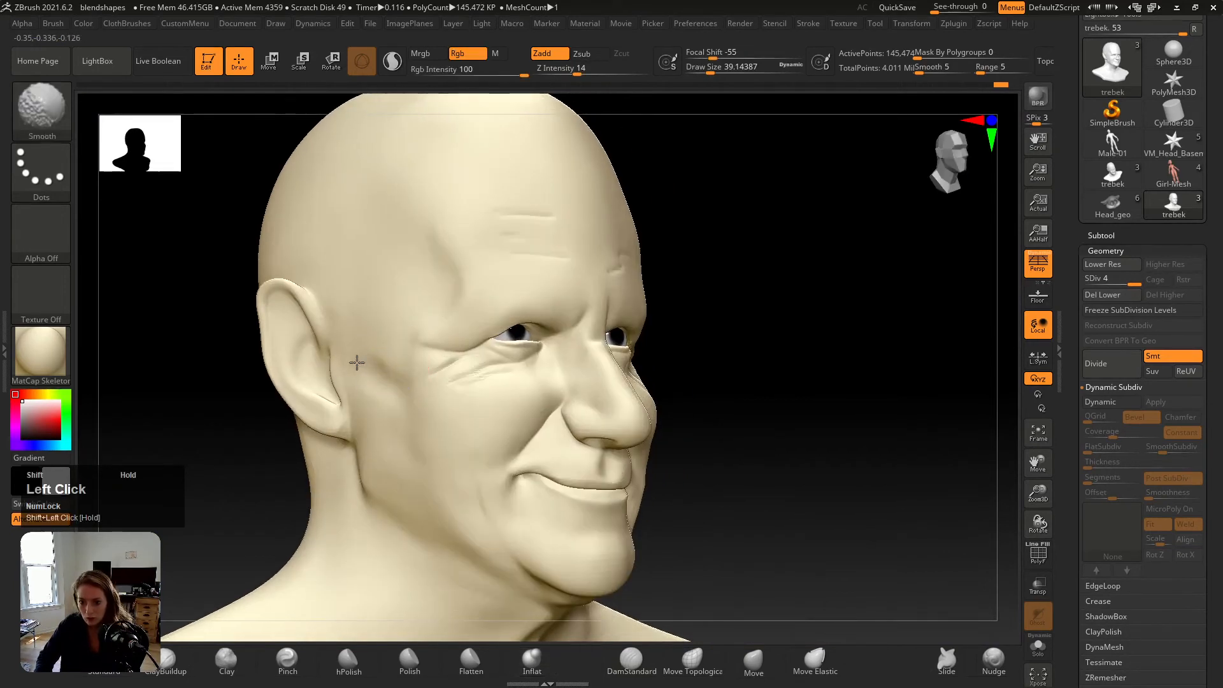
mouse_move(356, 362)
shift+mouse_down()
mouse_move(378, 366)
mouse_move(352, 358)
mouse_move(380, 383)
mouse_move(357, 361)
mouse_move(381, 360)
shift+mouse_up()
shift+drag(381, 360, 372, 354)
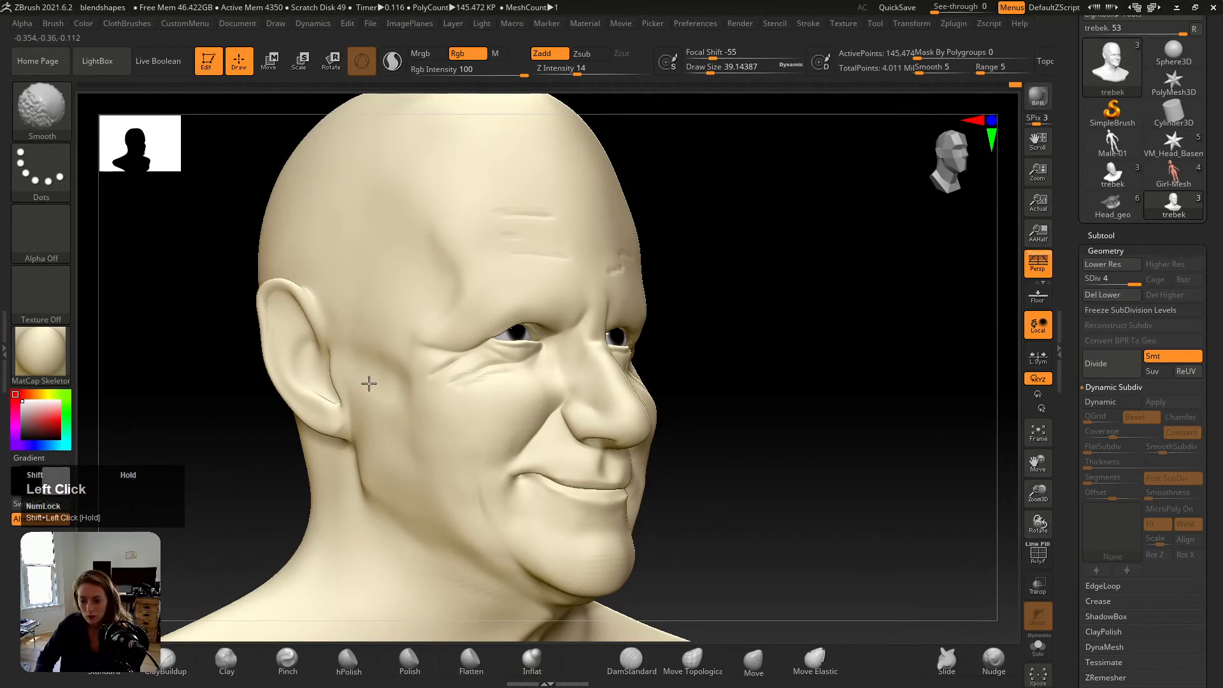
shift+drag(406, 366, 491, 370)
Step: Compare the reshaped side of the face with the reference photo
key(v)
key(v)
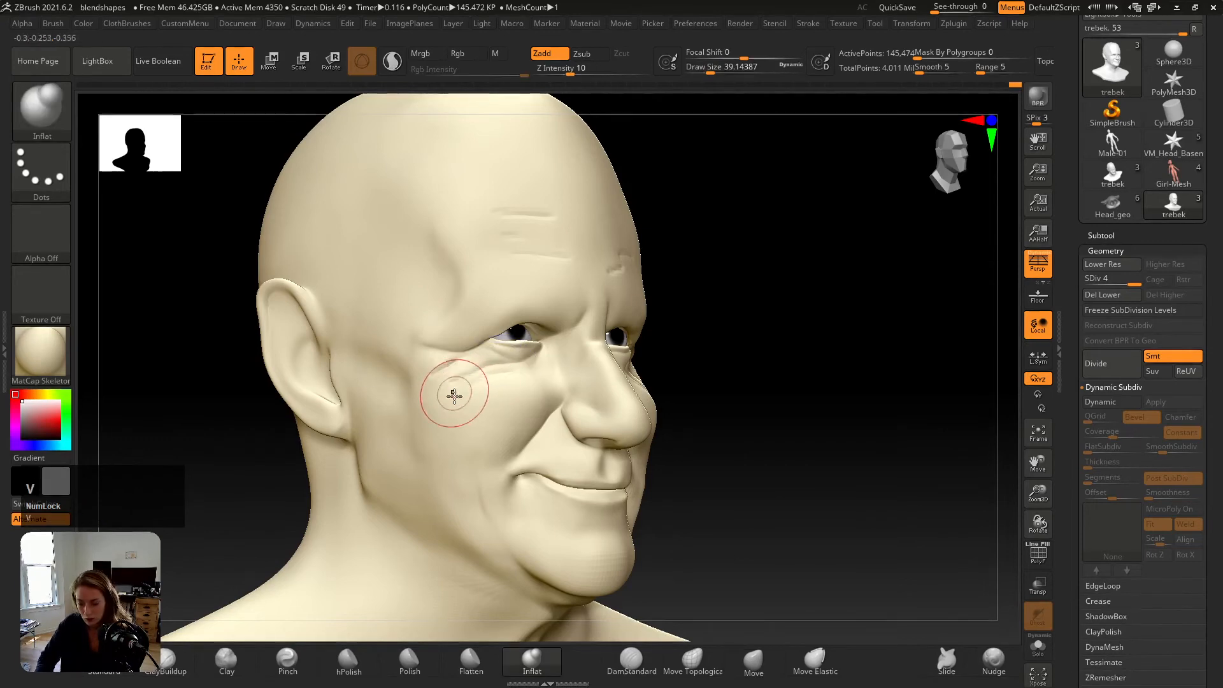
key(shift+z)
key(shift+z)
key(shift+z)
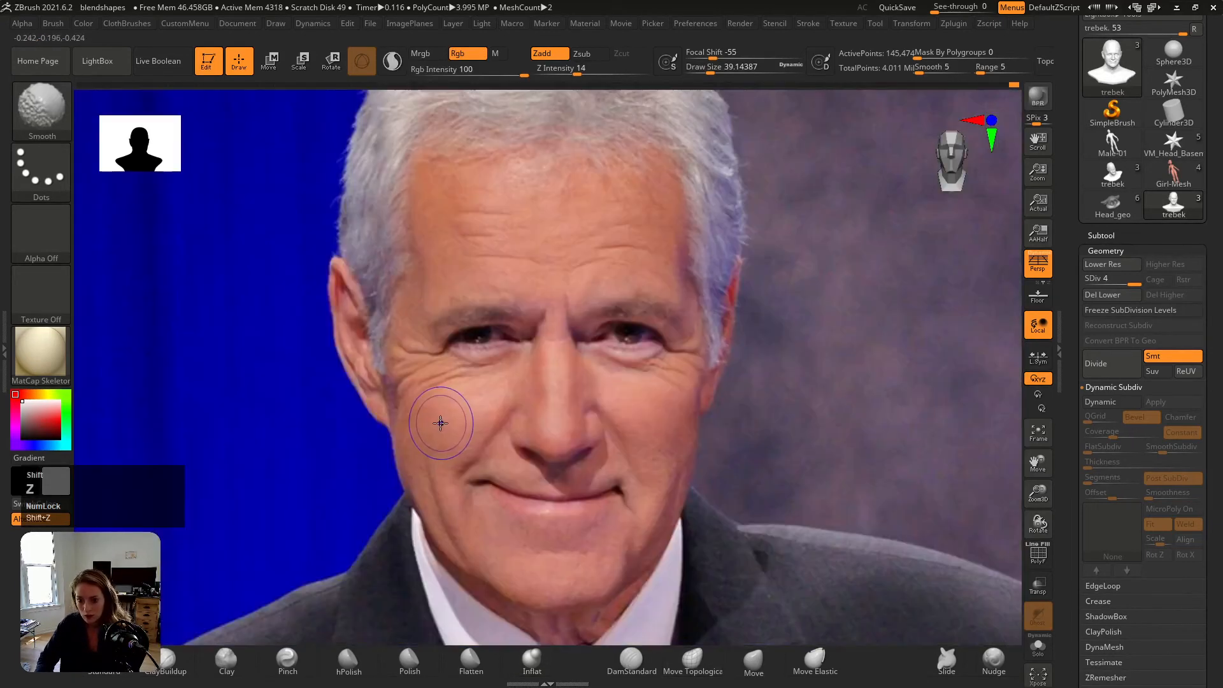
key(shift+z)
Step: Reshape the area in front of the character's right ear using Move Topological at a draw size of about 54
click(692, 658)
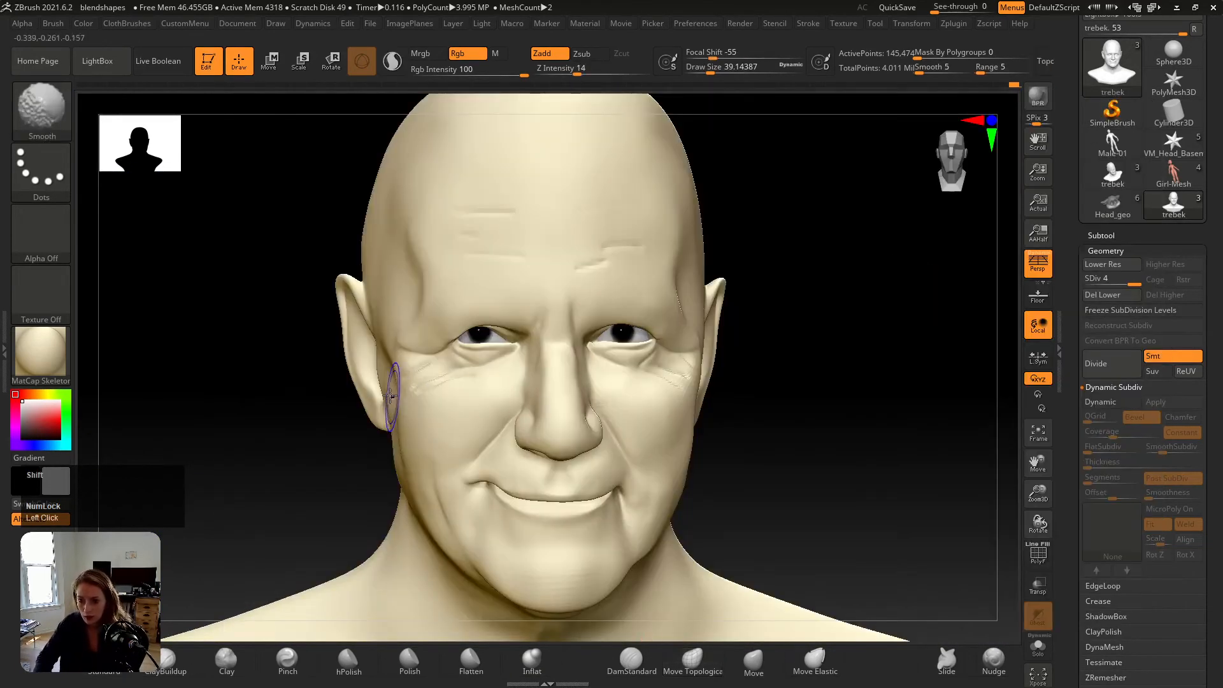
key(shift+z)
key(shift+z)
key(s)
drag(392, 373, 395, 371)
right_drag(395, 371, 417, 371)
drag(386, 376, 387, 385)
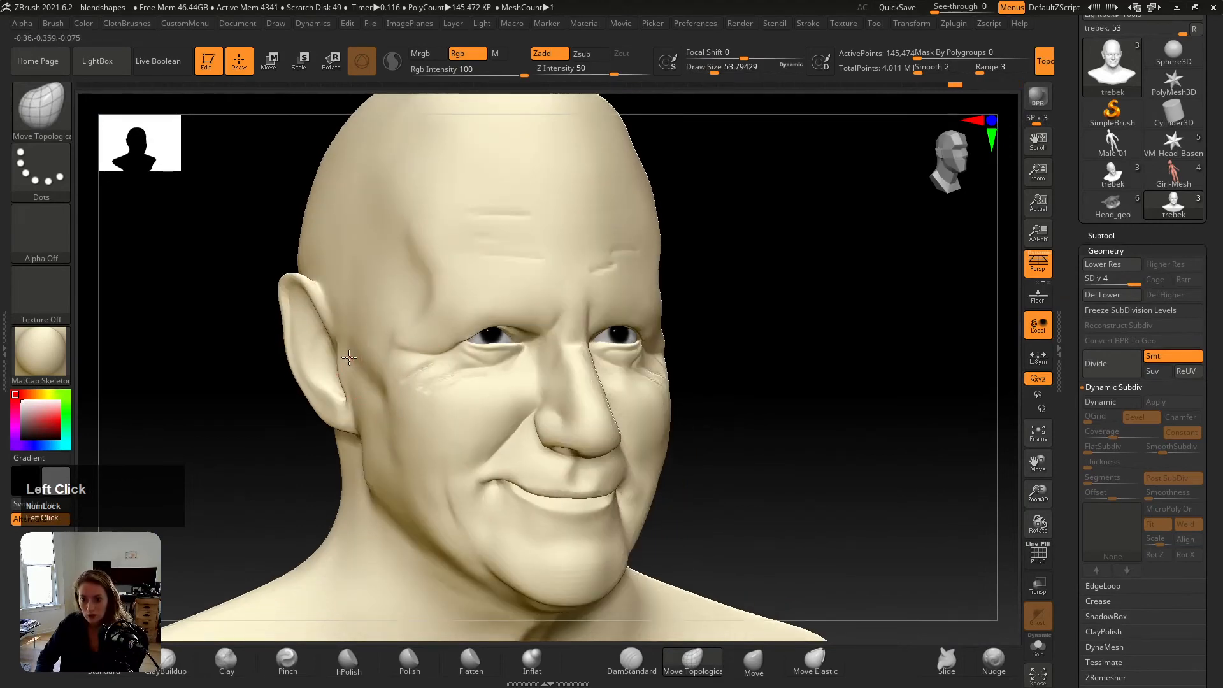
key(v)
key(v)
shift+right_drag(385, 385, 402, 421)
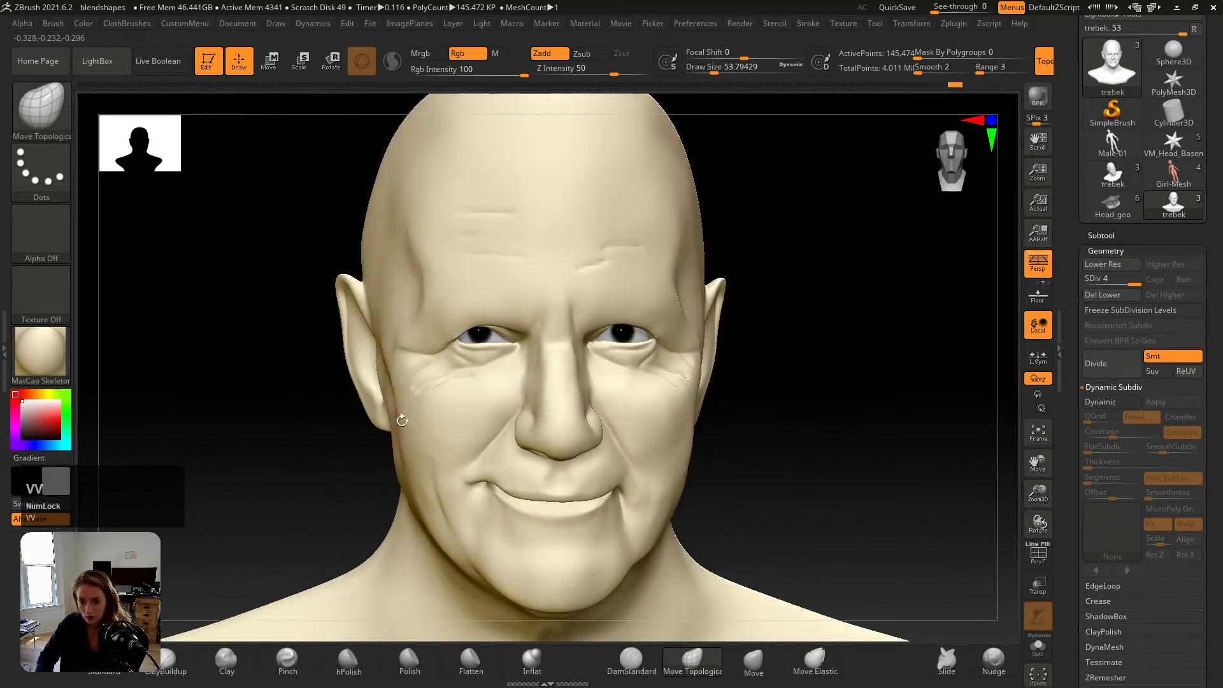
Step: Adjust the surface depth in front of the character's right ear with Move Topological, checking the front view against the reference photo
key(shift+z)
key(shift+z)
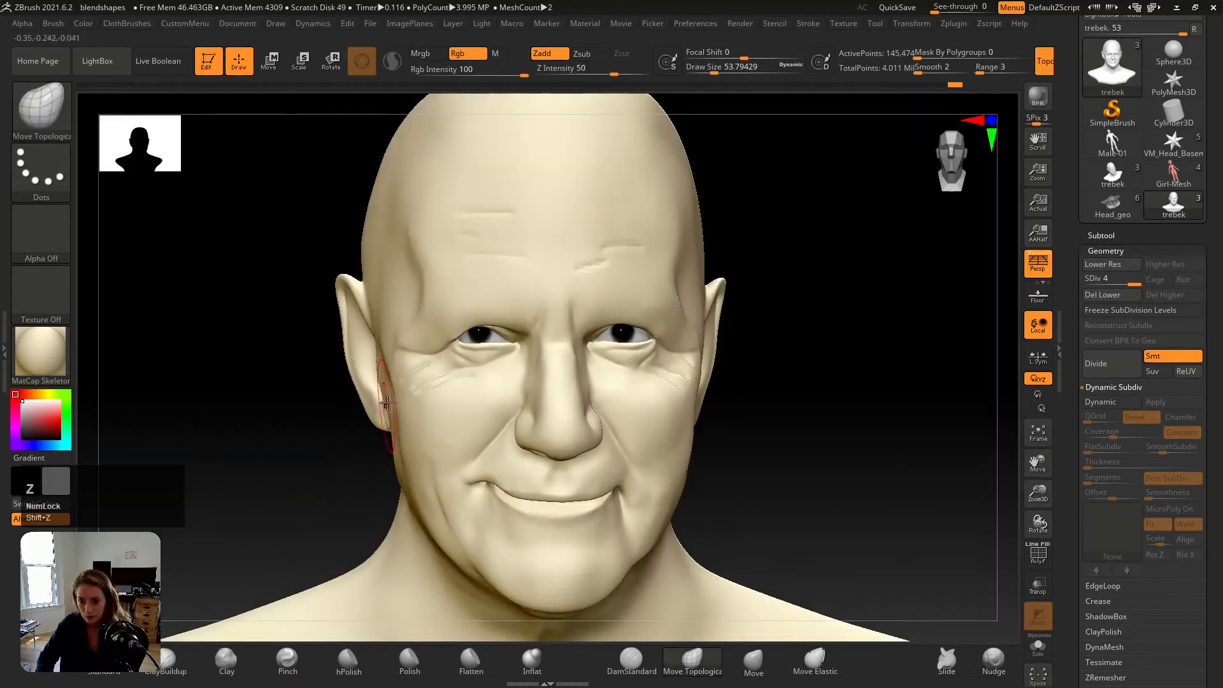
right_drag(386, 375, 350, 365)
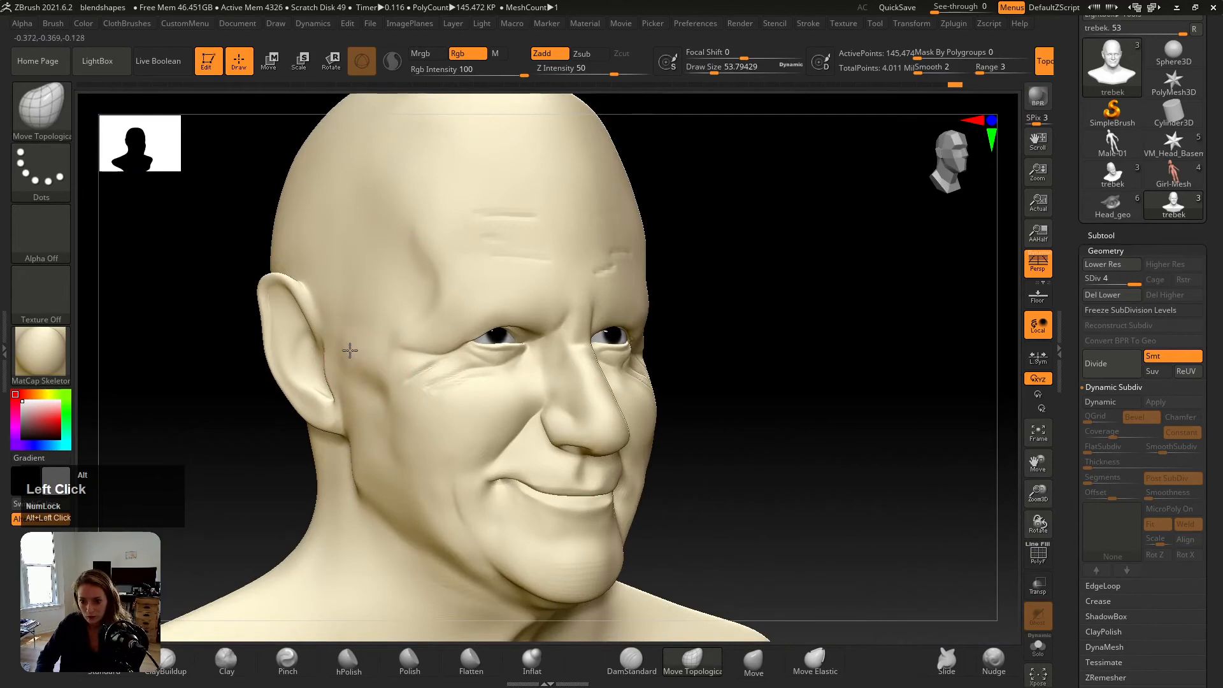
alt+drag(350, 351, 350, 361)
key(v)
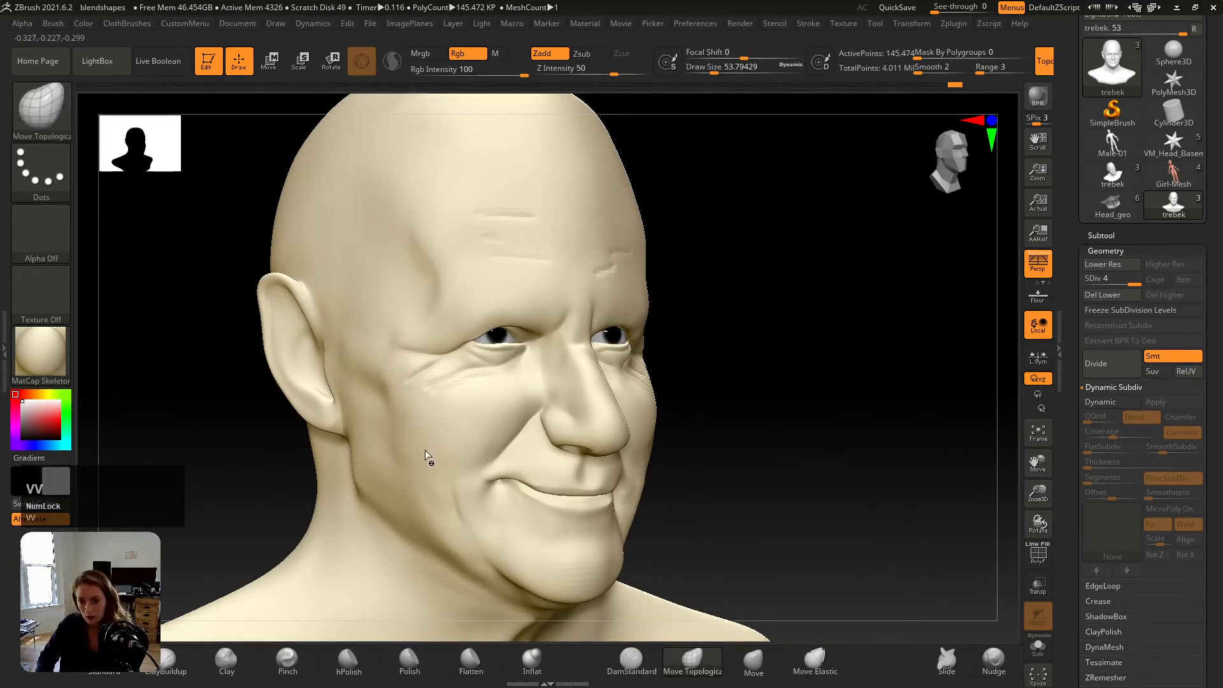
shift+right_drag(425, 455, 418, 457)
key(shift+z)
key(shift+z)
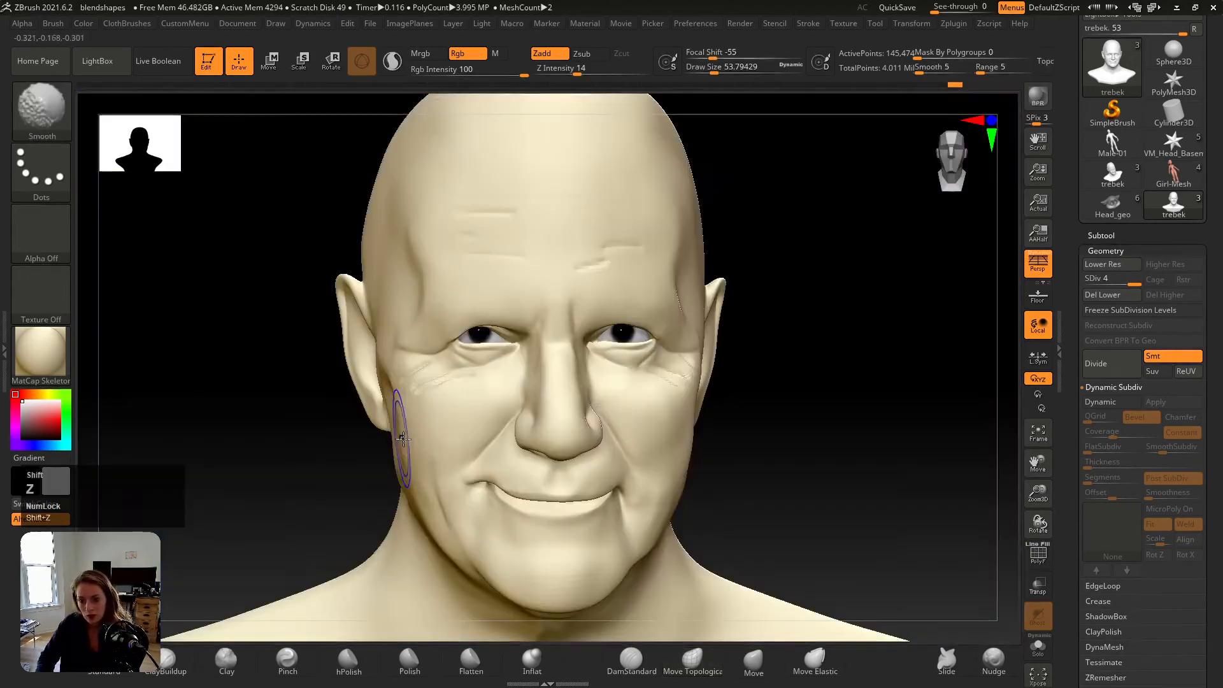
Step: Adjust the depth below the character's right cheekbone with Move Topological and compare the result with the reference photo
mouse_move(400, 421)
right_down()
mouse_move(423, 385)
mouse_move(370, 382)
right_up()
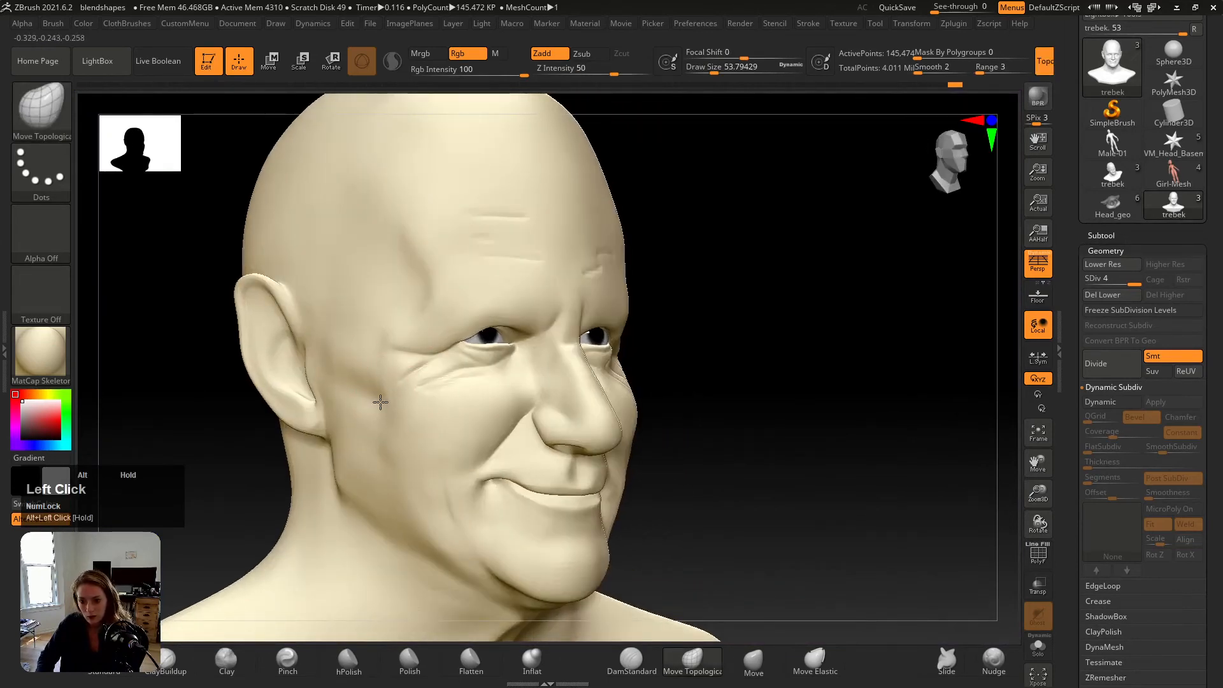
alt+drag(375, 409, 357, 409)
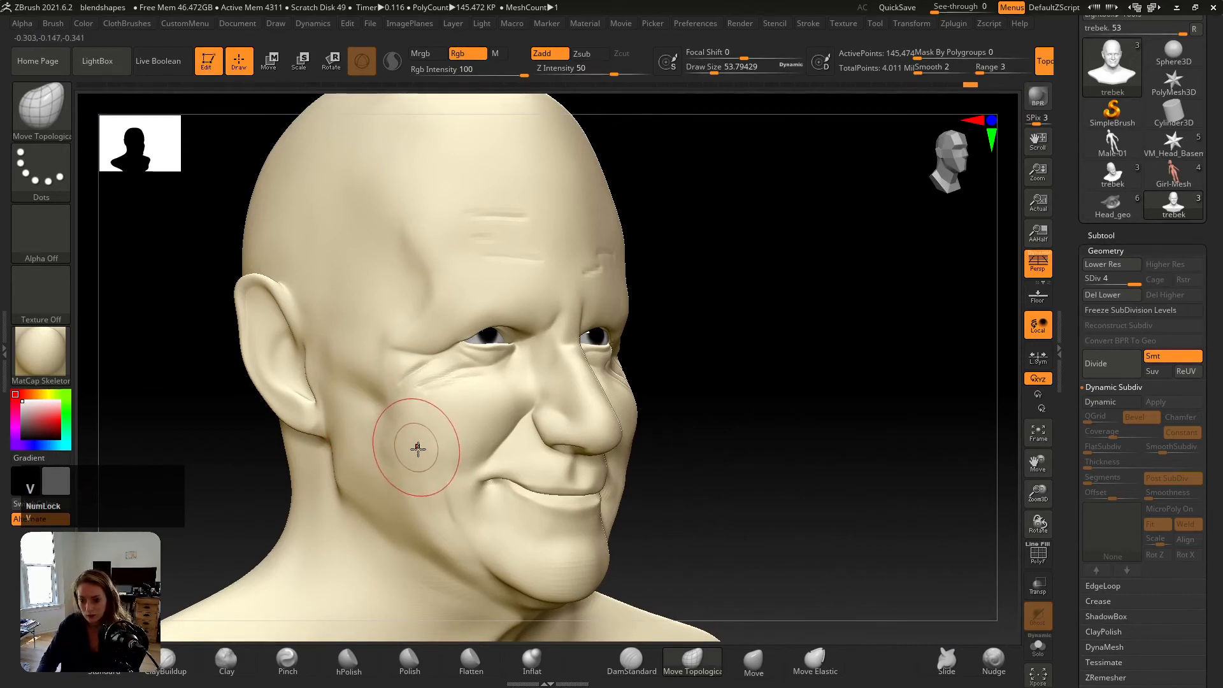
key(shift+z)
key(shift+z)
key(shift+z)
key(shift+z)
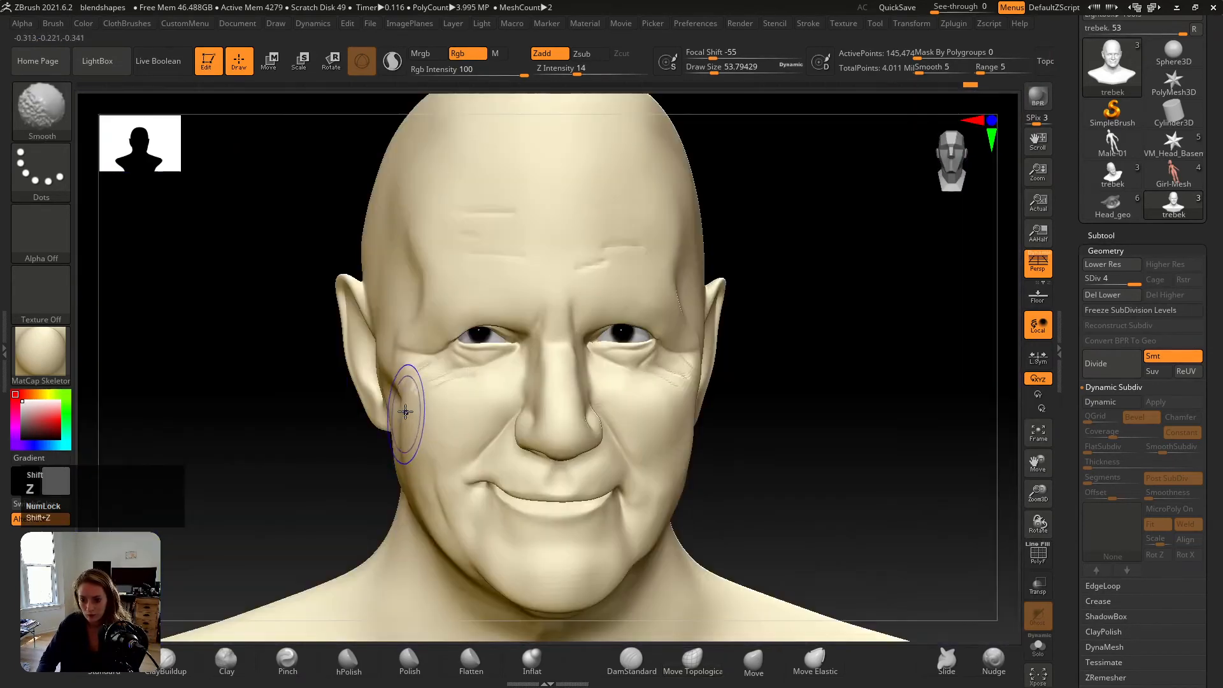
Step: Nudge the outer contour of the character's right cheek and jaw with Move Topological to follow the reference photo
click(395, 400)
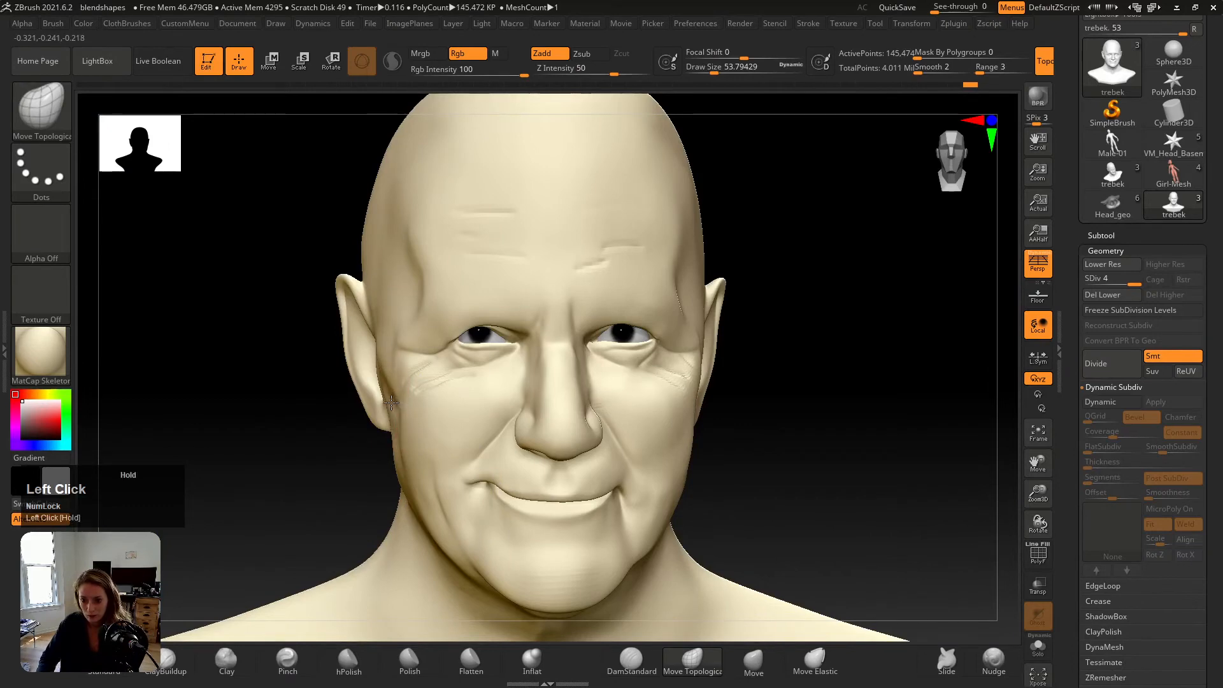
key(shift+z)
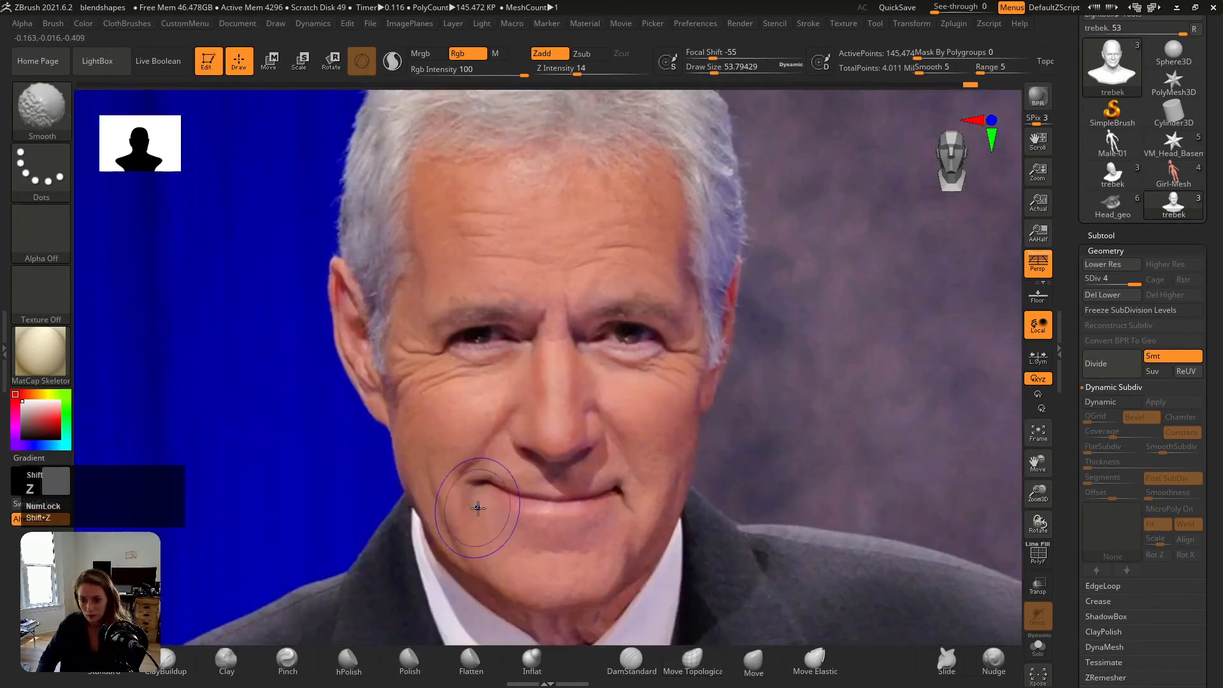
key(shift+z)
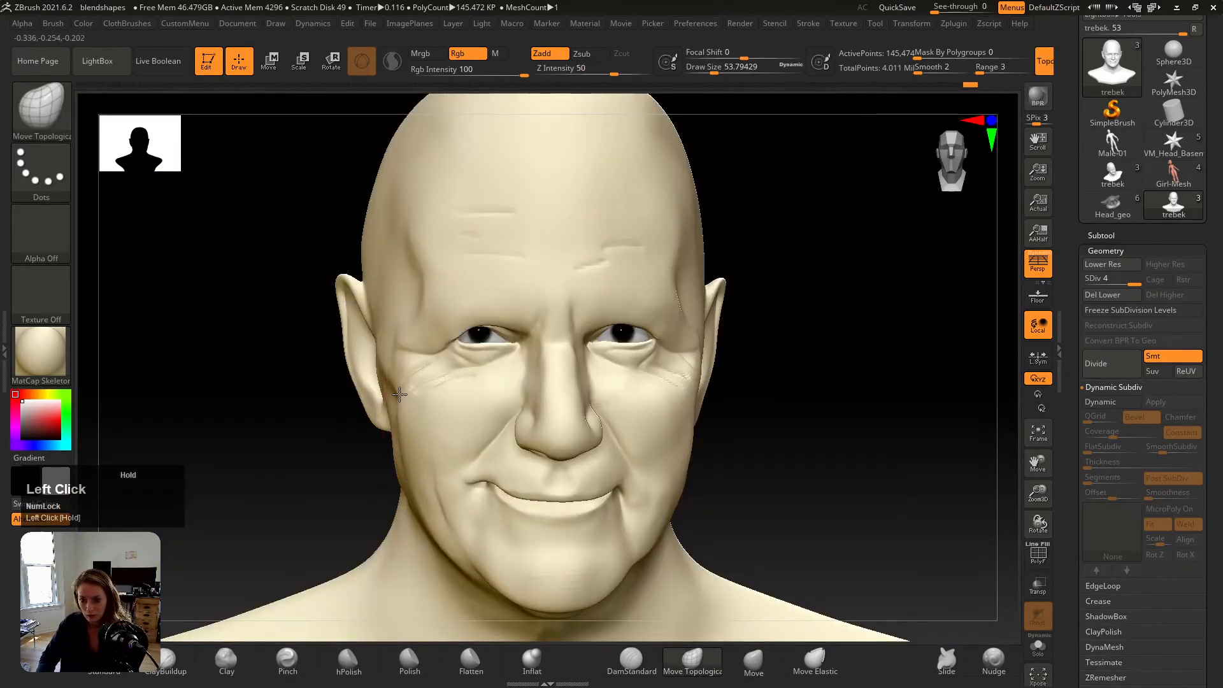
key(shift+z)
key(shift+z)
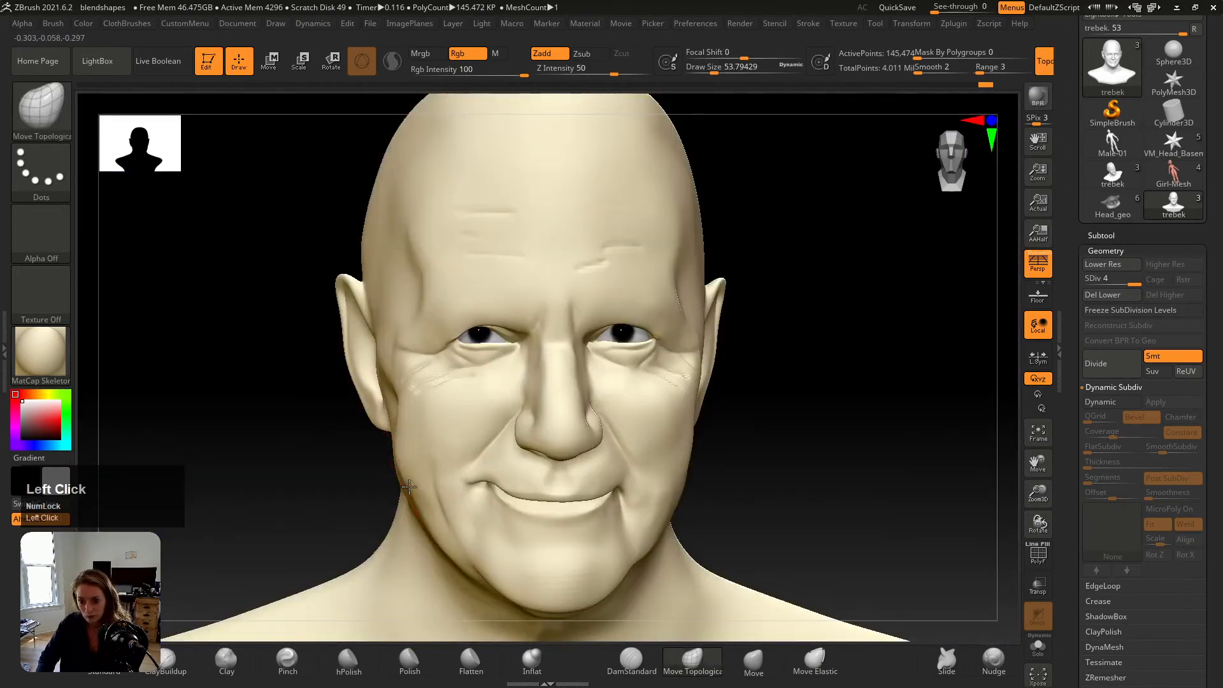
Step: Compare the jawline, cheeks and overall face shape with the reference photo
key(shift+z)
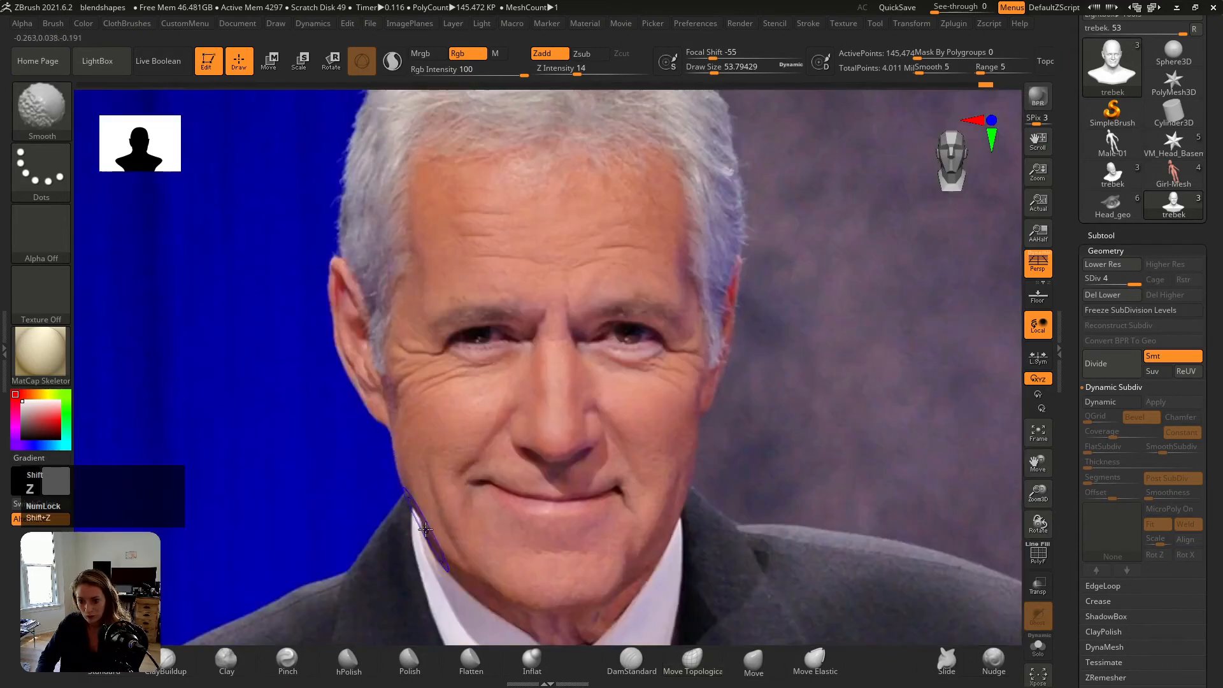
key(shift+z)
key(shift+z)
mouse_move(407, 475)
right_down()
mouse_move(427, 478)
mouse_move(464, 451)
mouse_move(404, 445)
mouse_move(414, 452)
right_up()
key(shift+z)
key(c)
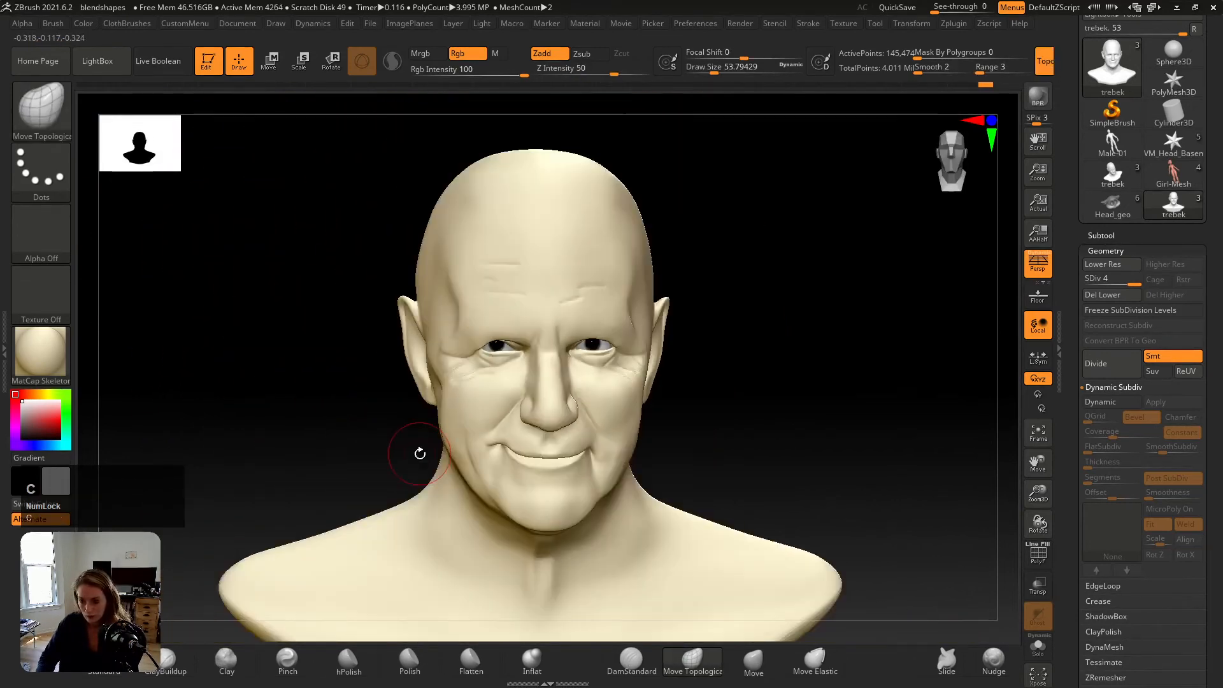
key(shift+z)
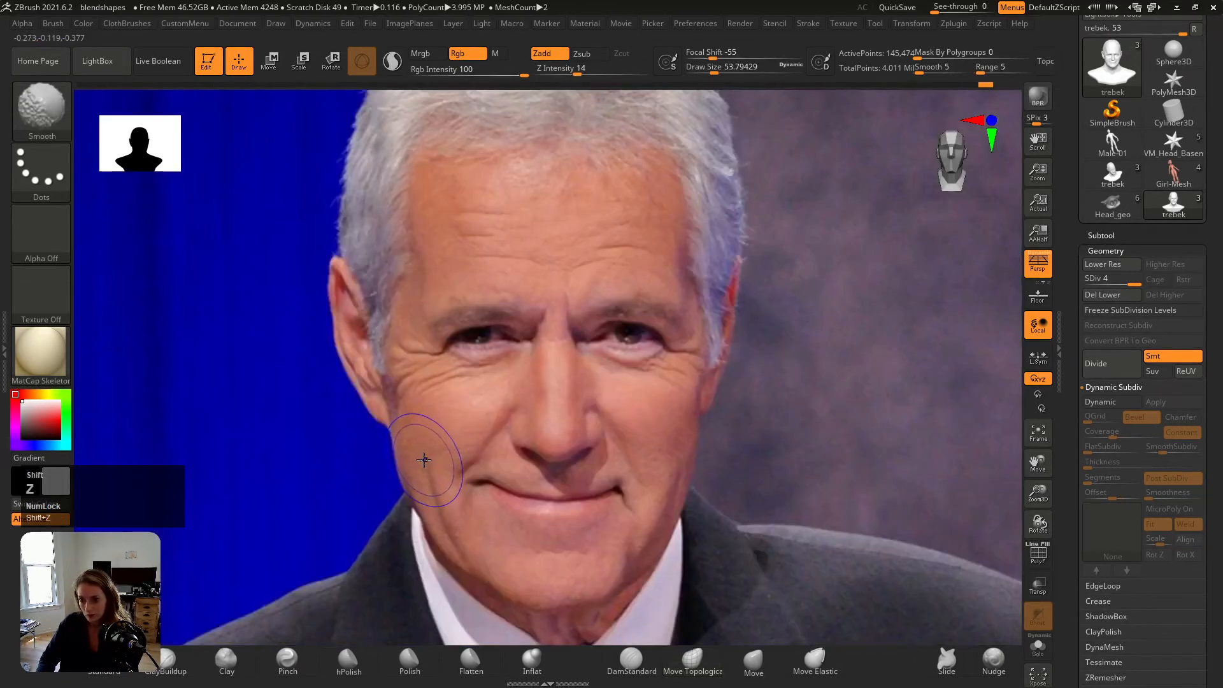
key(shift+z)
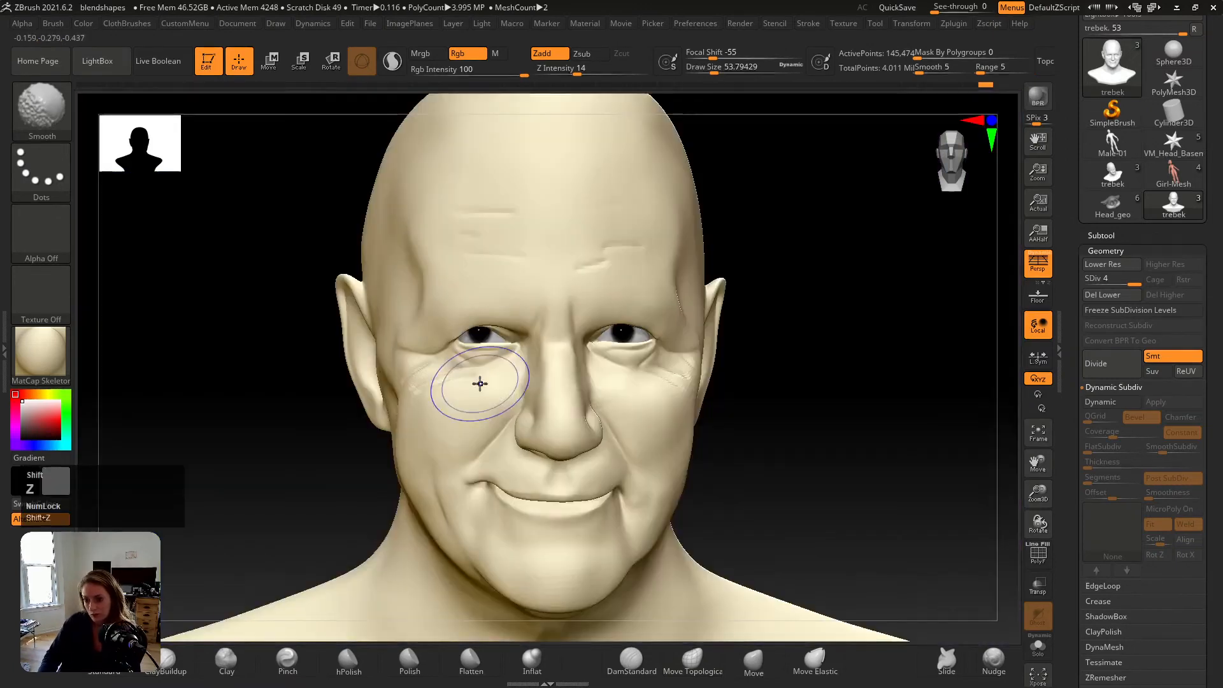
key(shift+z)
key(shift+z)
Step: Undo the first Move Topological adjustment on the nose bridge and nudge its side near the character's left inner eye instead
click(569, 339)
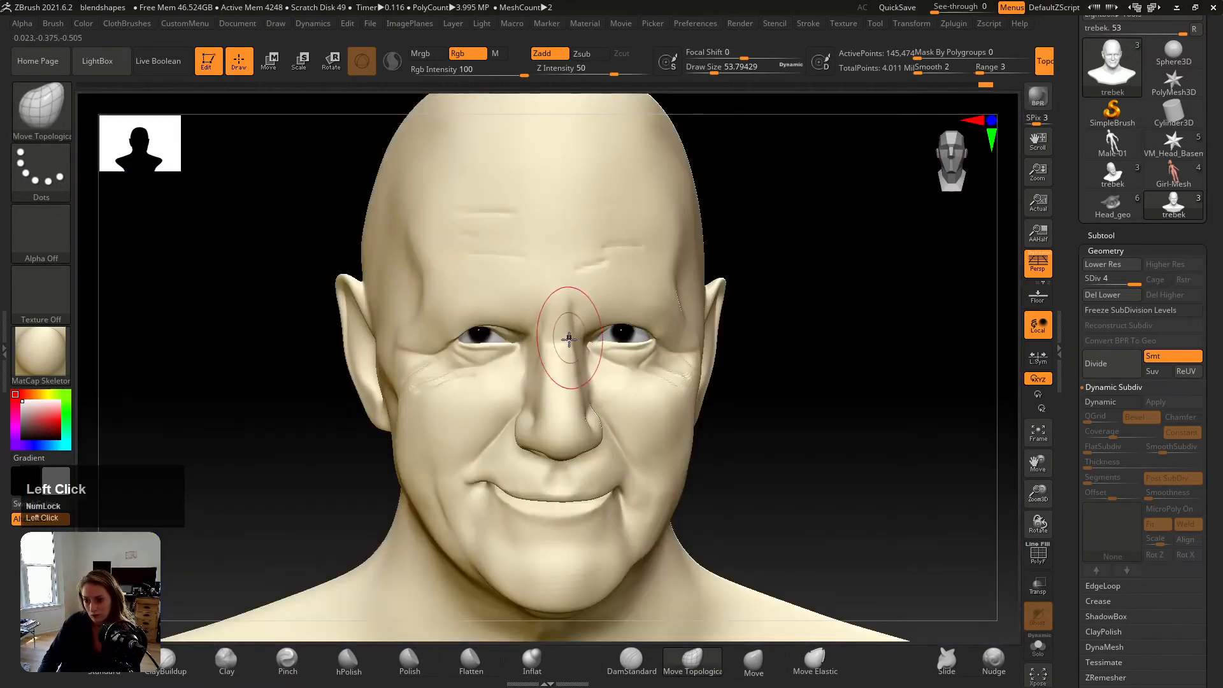
key(ctrl+z)
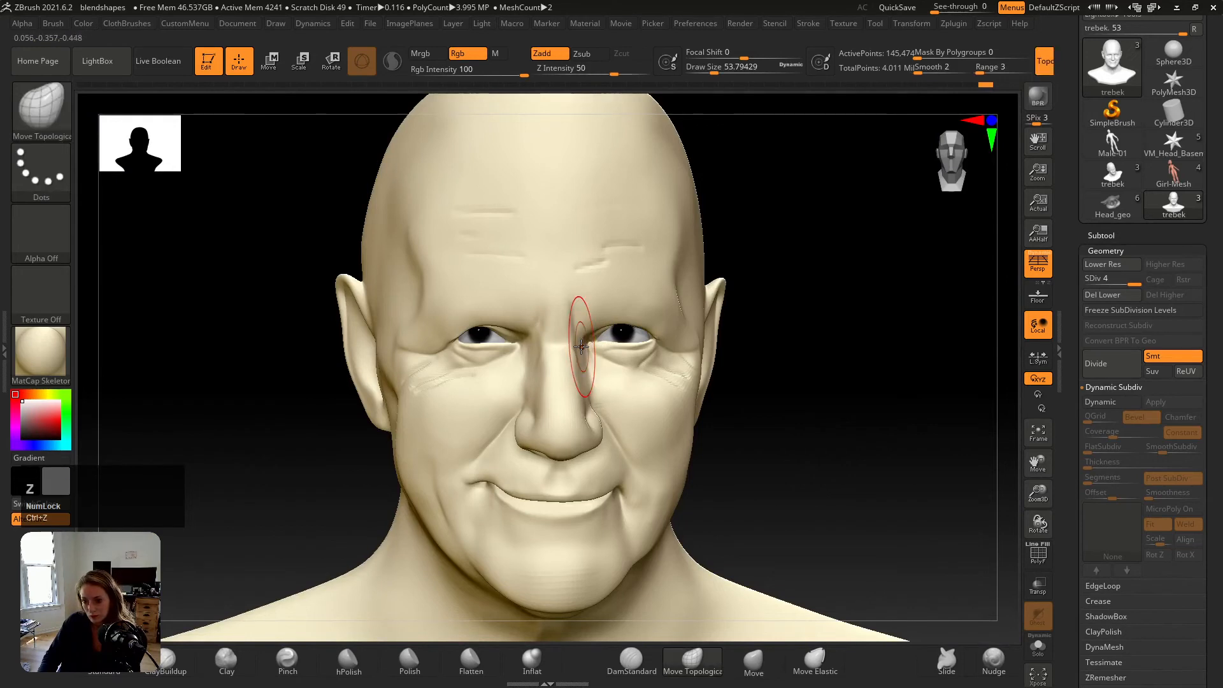
drag(580, 344, 579, 344)
key(v)
key(v)
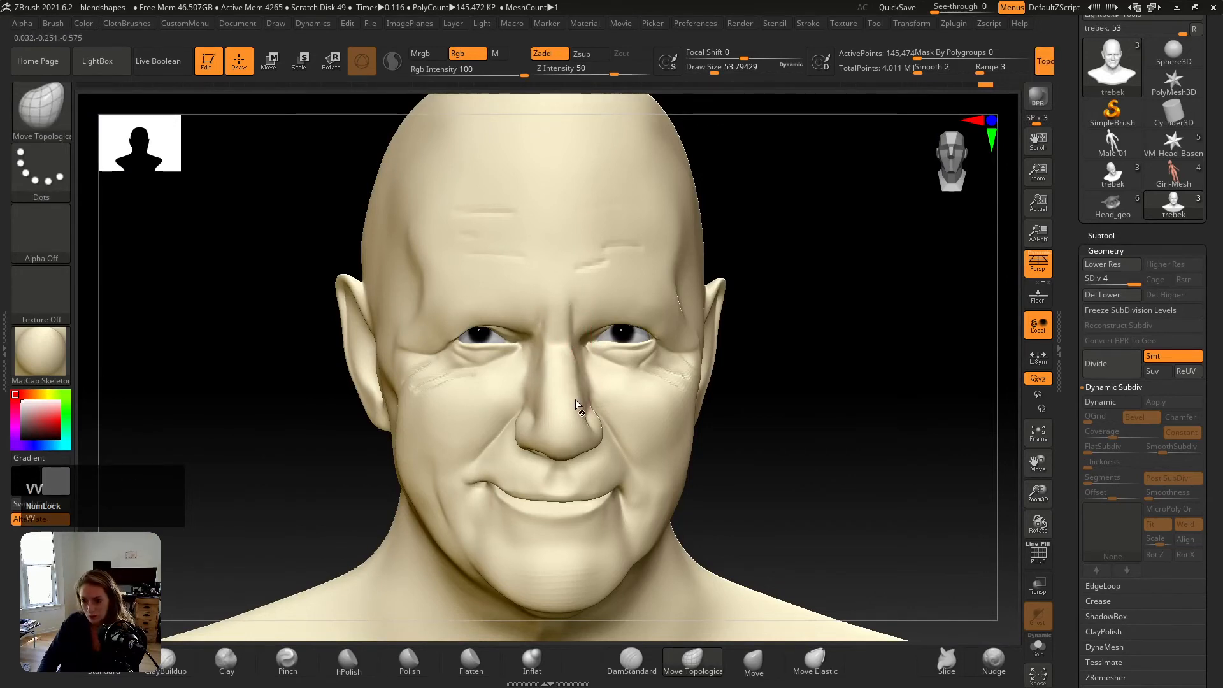
Step: Compare with the reference photo and nudge the side of the nose bridge by the character's left inner eye using Move Topological at draw size 32.7
key(shift)
key(shift+z)
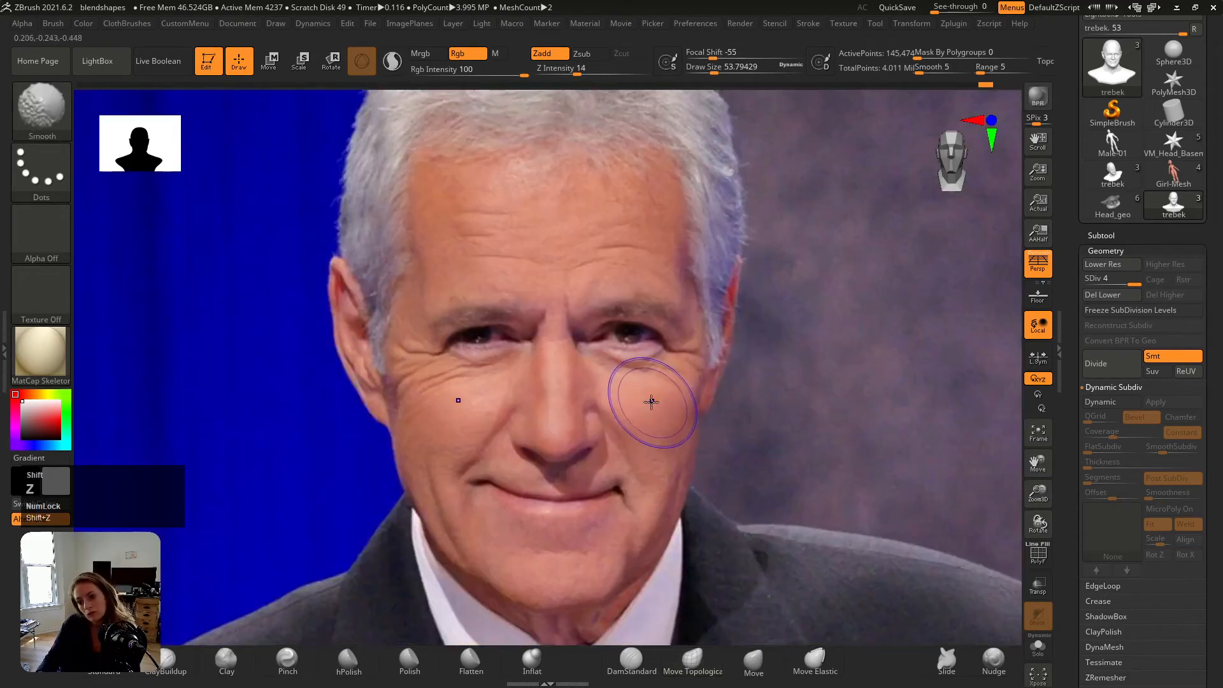
key(shift+z)
key(shift+z)
key(shift+z)
key(s)
click(577, 342)
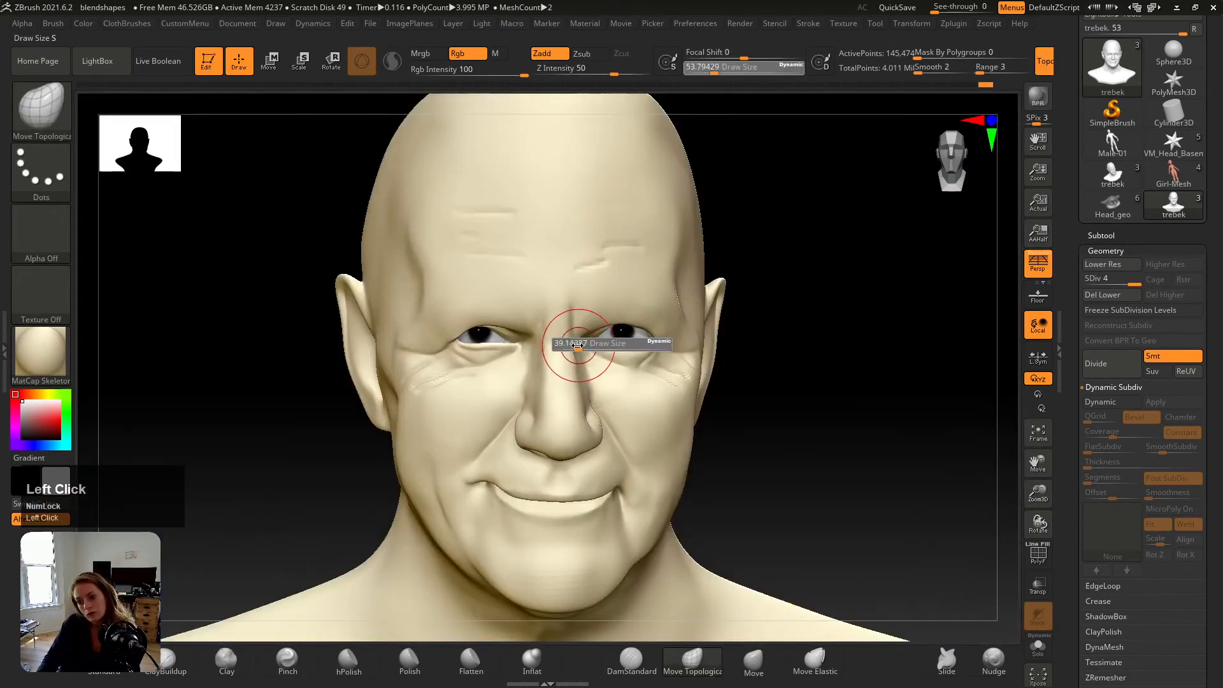
alt+right_drag(589, 353, 590, 370)
drag(589, 385, 572, 342)
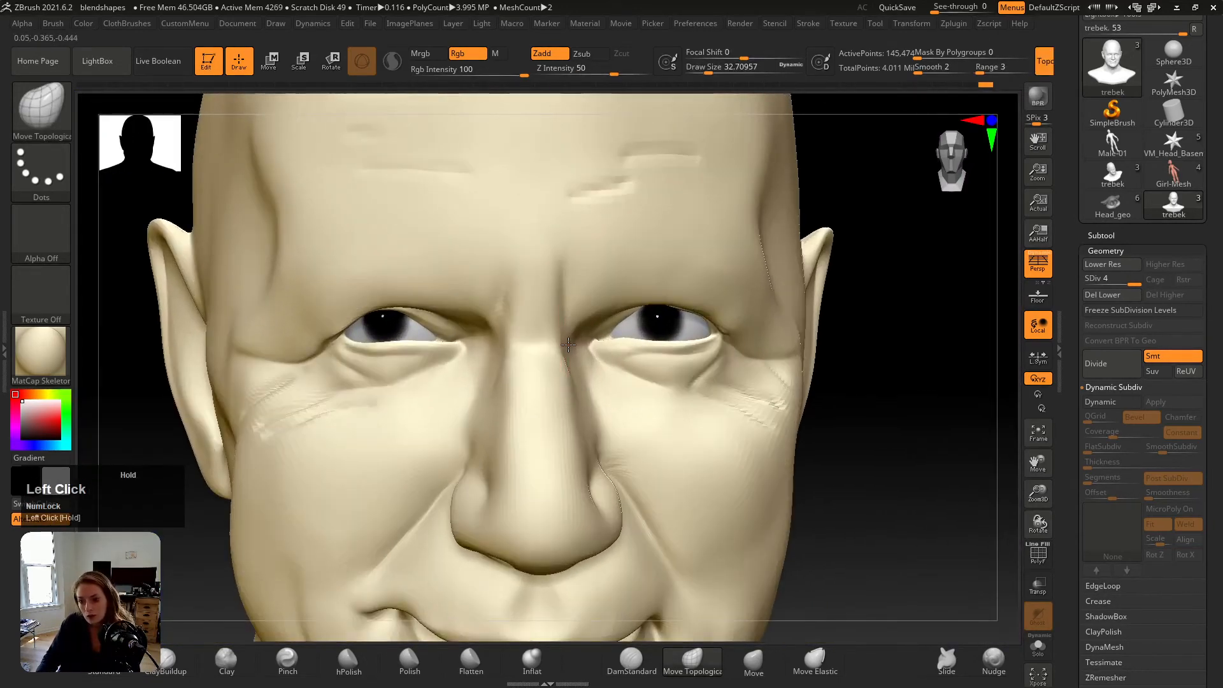
right_drag(574, 355, 569, 347)
click(570, 344)
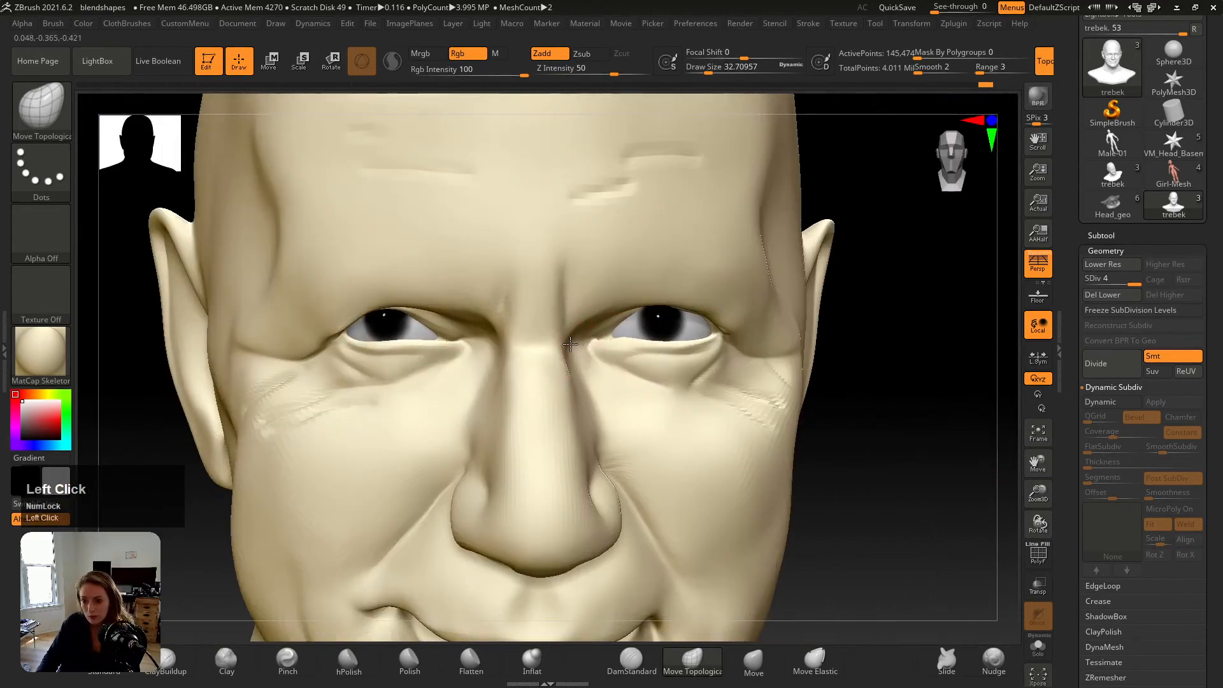
Step: Compare the nose bridge and inner eye corners with the reference photo
key(f)
key(shift+z)
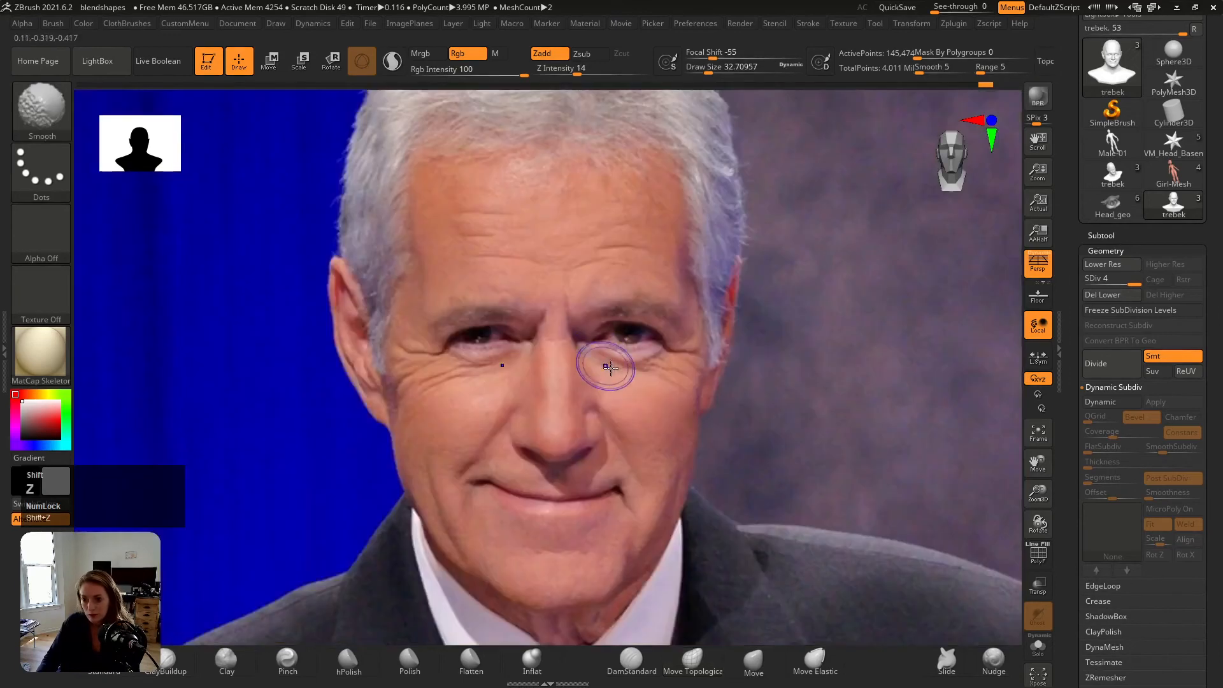
key(shift+z)
key(shift+z)
key(shift+z)
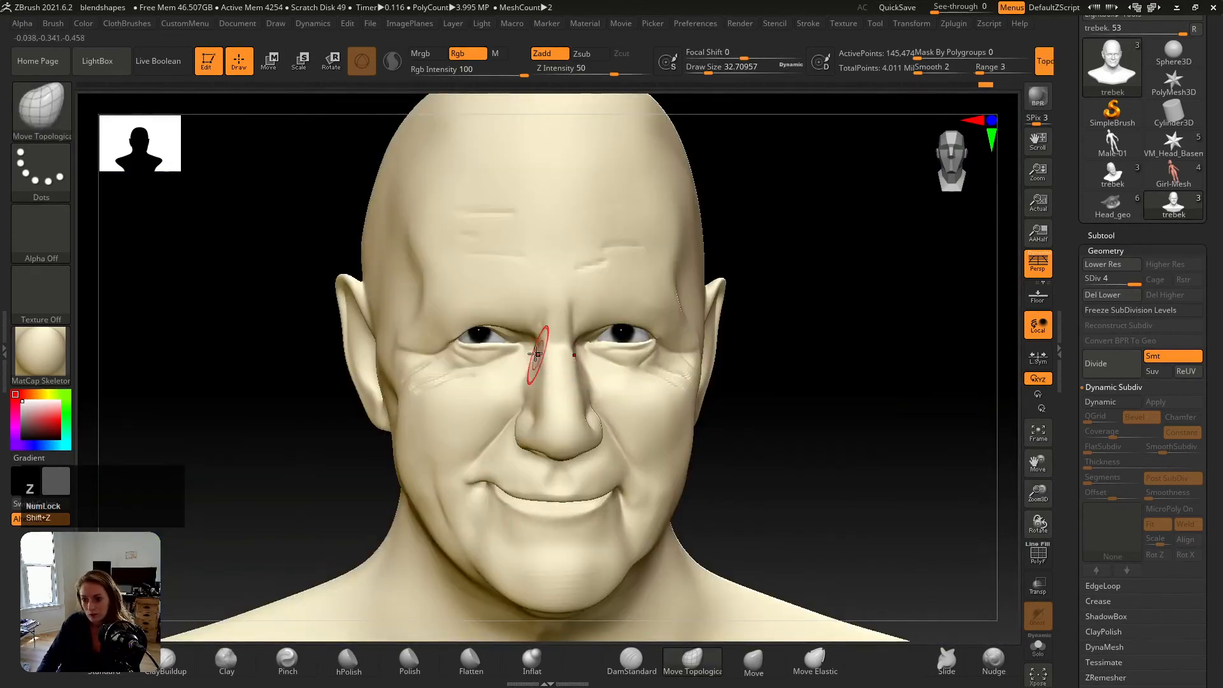
key(shift+z)
key(shift+z)
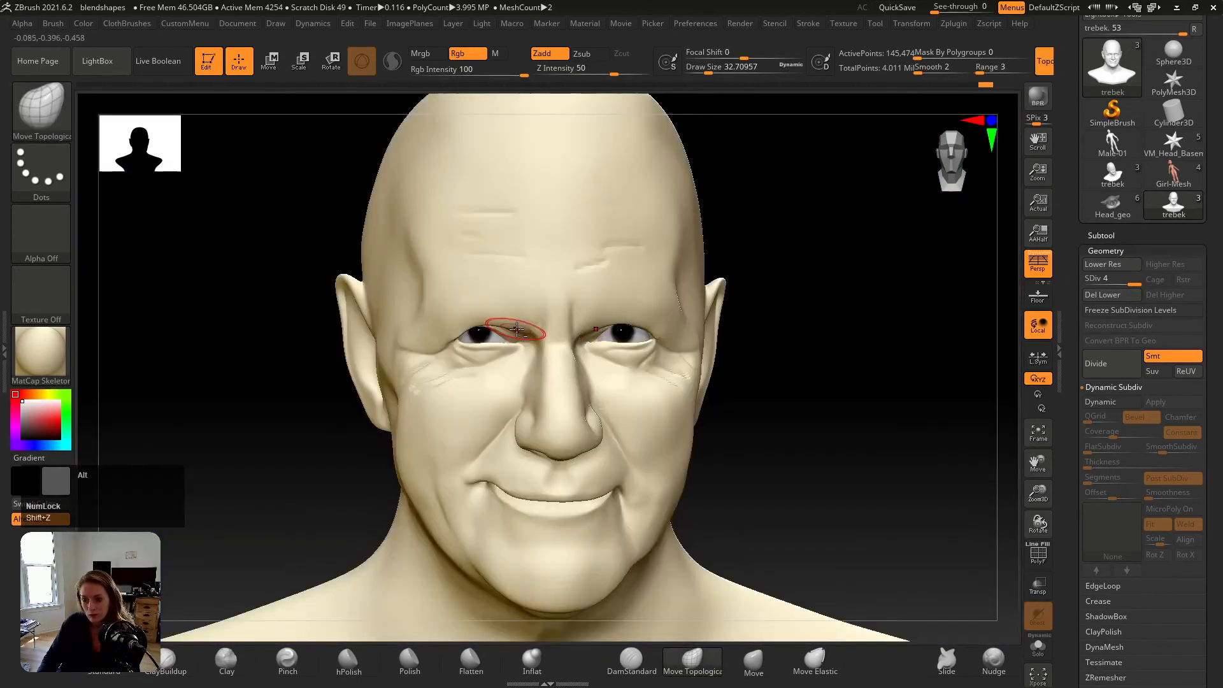
Step: Reshape the hollow between the character's right inner eye and nose bridge with Move Topological, undoing the first attempt
alt+right_drag(525, 333, 532, 327)
alt+drag(529, 332, 537, 328)
key(ctrl+z)
mouse_move(537, 329)
alt+right_down()
mouse_move(528, 354)
mouse_move(537, 331)
alt+right_up()
drag(537, 331, 537, 326)
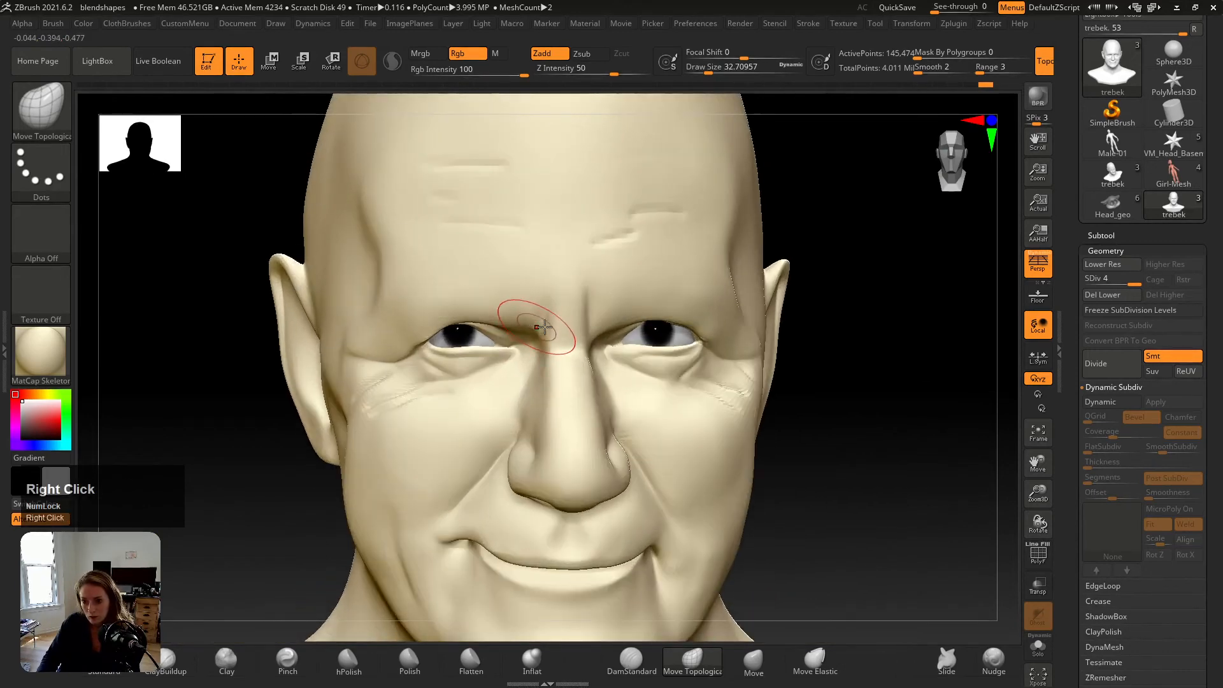
right_drag(543, 327, 528, 322)
drag(529, 322, 528, 321)
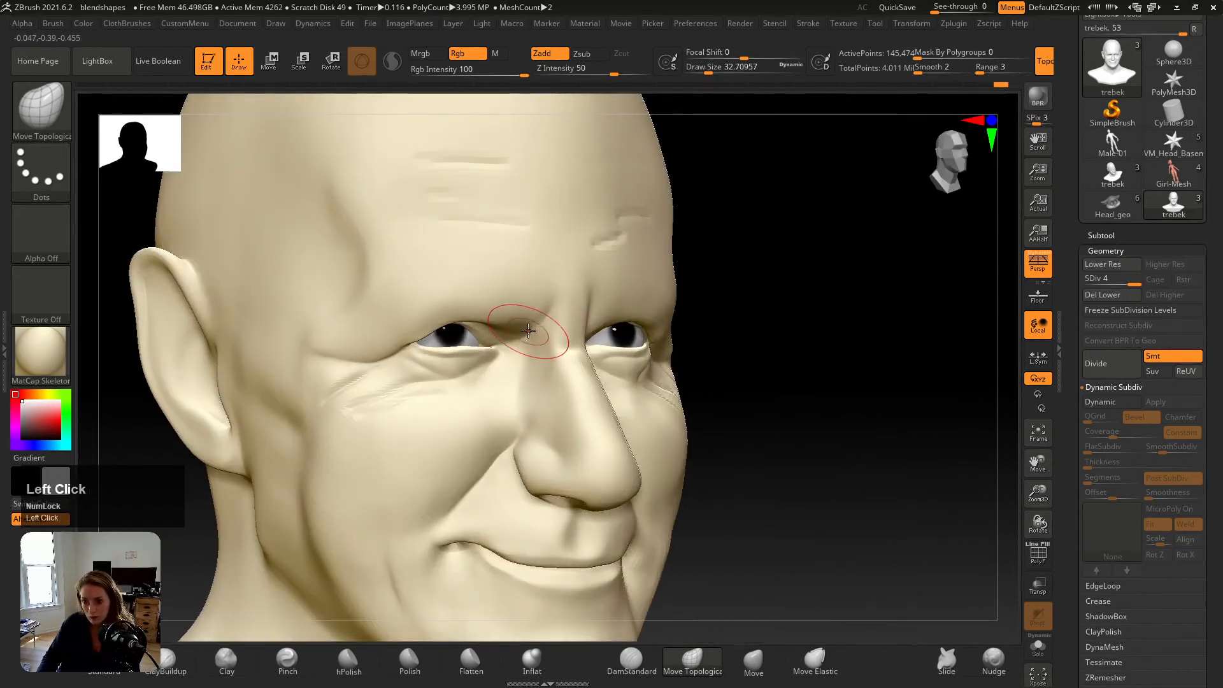
right_drag(528, 331, 558, 330)
drag(526, 334, 530, 331)
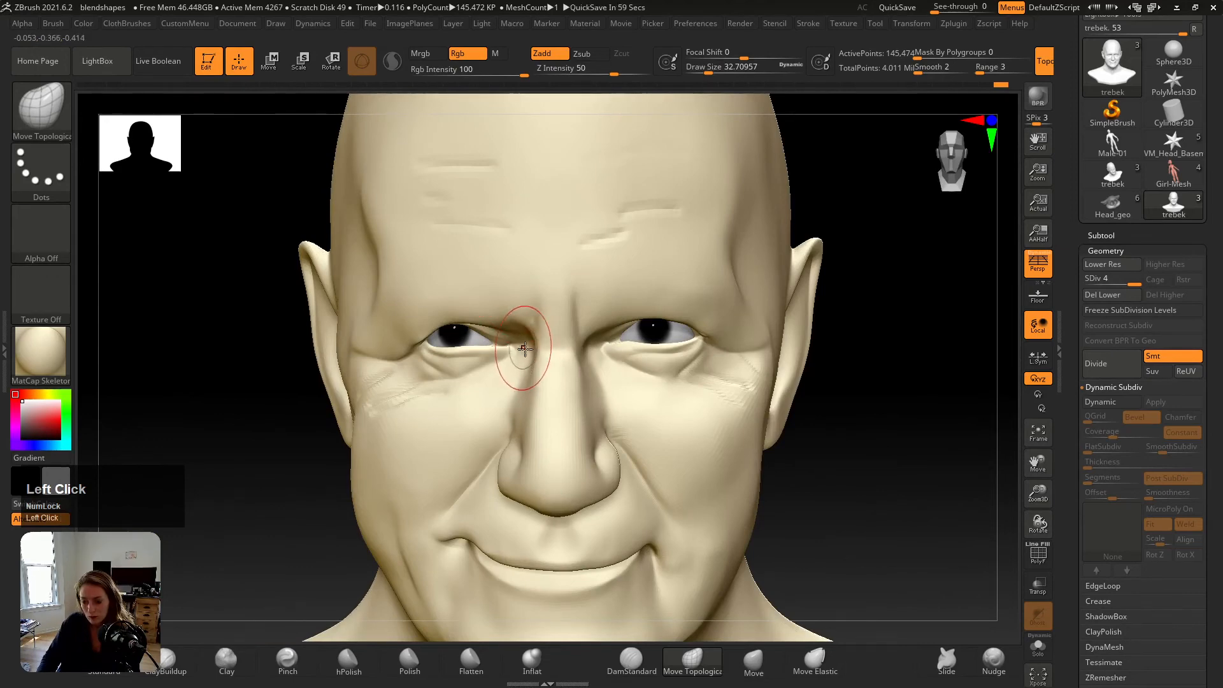
Step: Compare with the reference photo and carve the hollow beside the character's left inner eye with DamStandard at draw size 14.2
key(w)
key(shift+z)
key(shift+z)
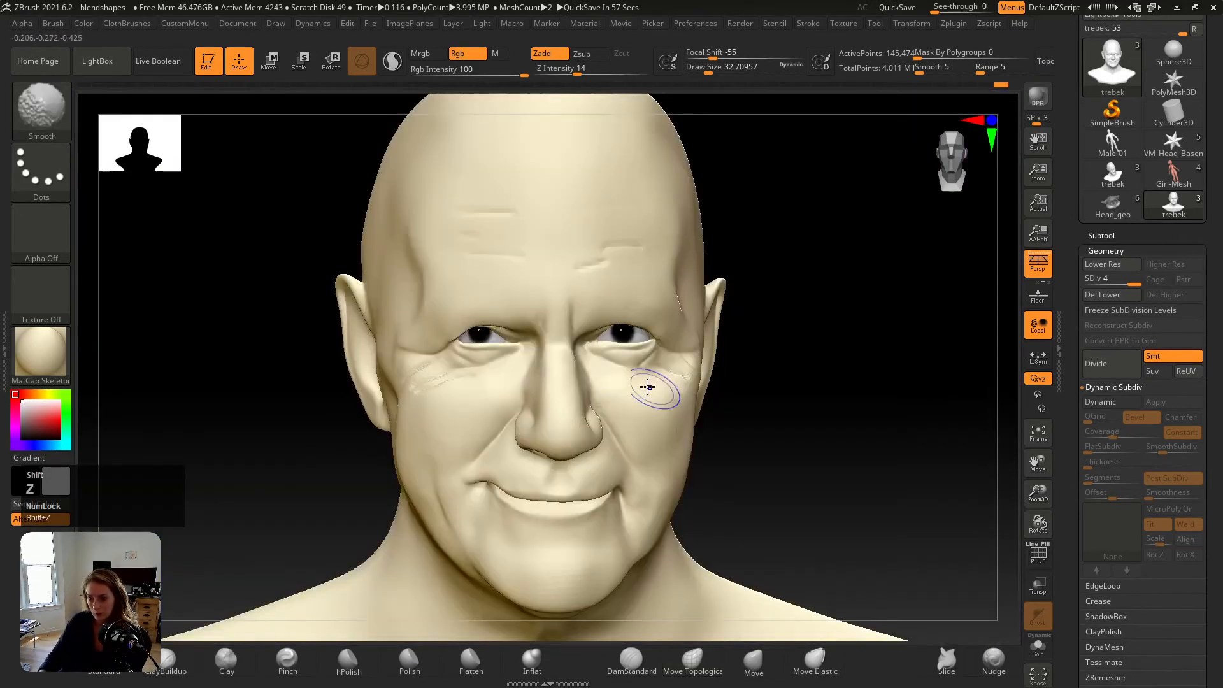
key(shift+z)
key(shift+z)
mouse_move(579, 344)
alt+right_down()
mouse_move(588, 364)
mouse_move(578, 334)
mouse_move(551, 319)
alt+right_up()
click(631, 660)
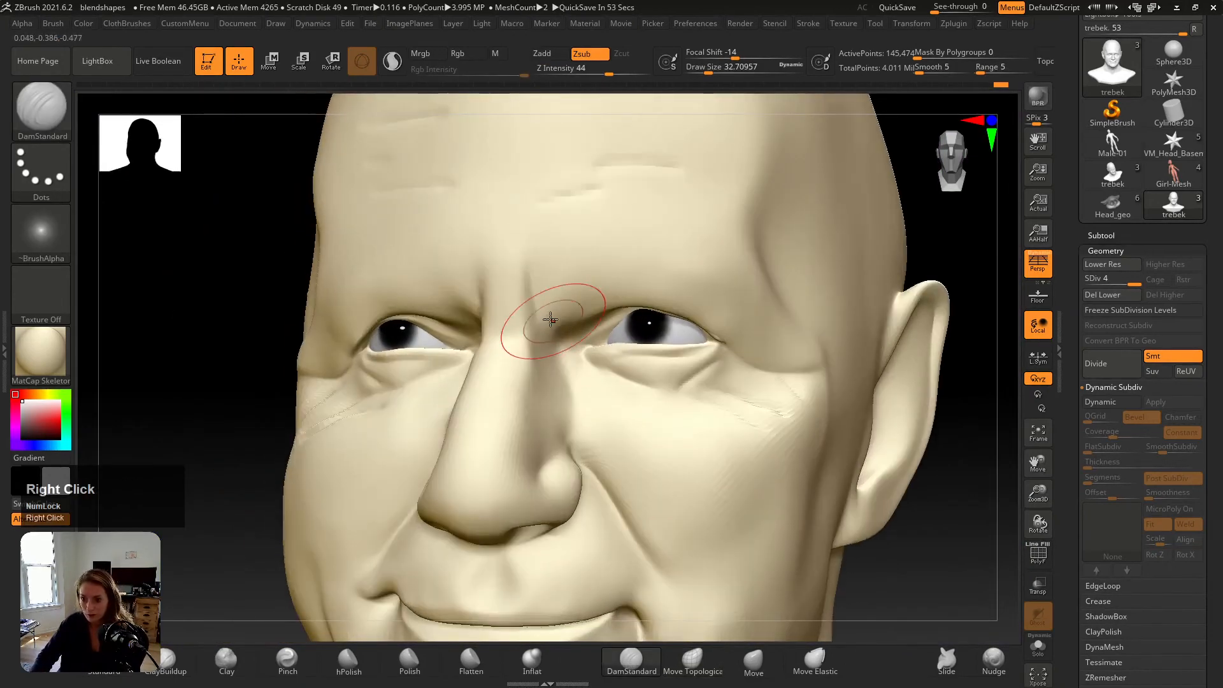
mouse_move(564, 337)
mouse_down()
mouse_move(540, 297)
mouse_move(560, 339)
mouse_move(534, 314)
mouse_move(556, 319)
mouse_up()
Step: Set the Smooth brush intensity to 80 and soften the carved crease between the character's left inner eye and brow
shift+click(635, 69)
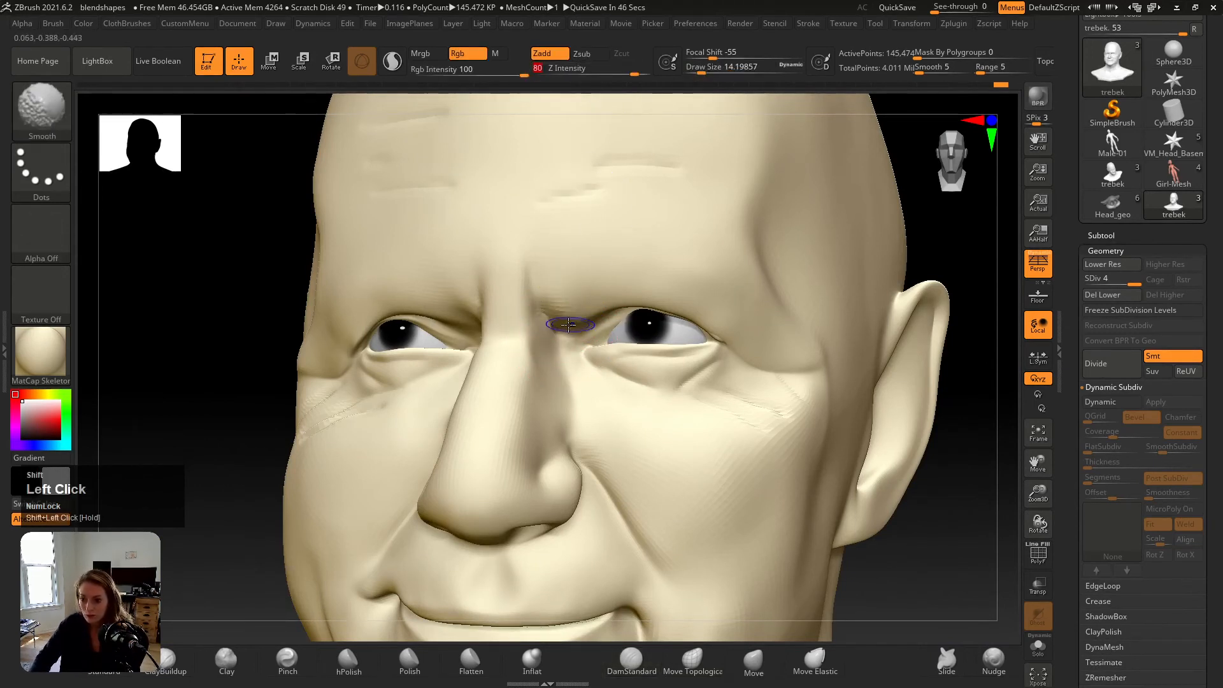
shift+drag(562, 331, 541, 305)
right_drag(567, 319, 550, 300)
shift+drag(559, 334, 541, 305)
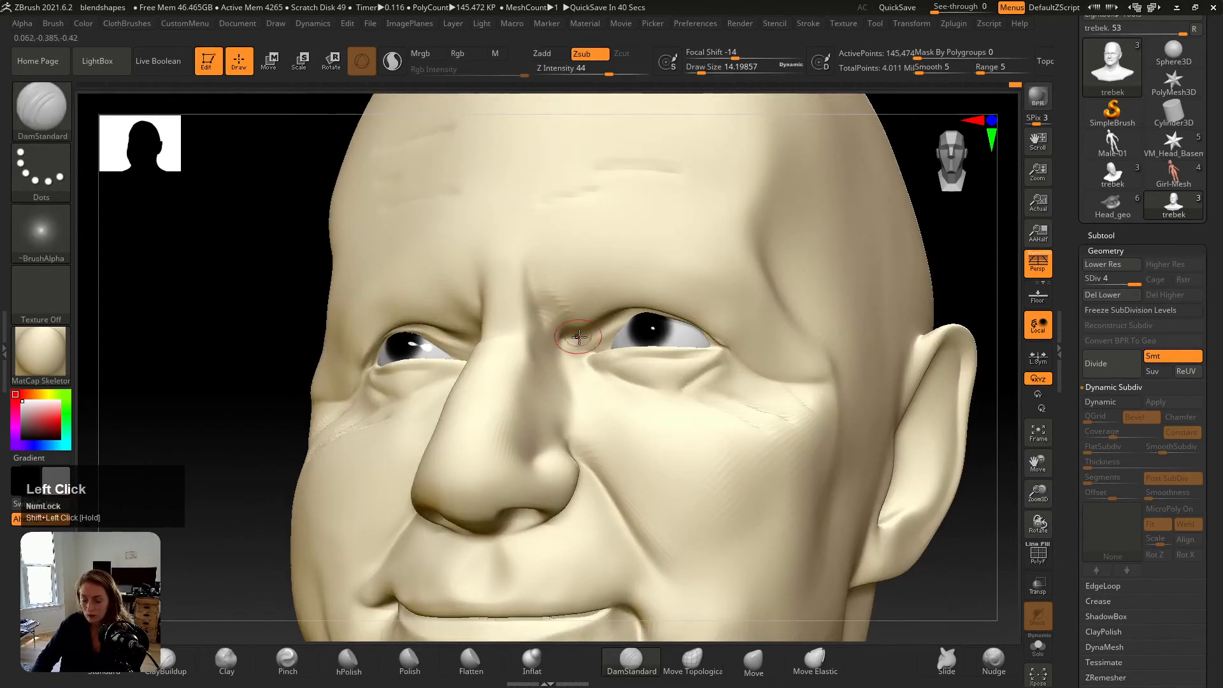
key(v)
key(v)
Step: Recheck the eyes against the reference photo and smooth the inner brow and socket above the character's left inner eye
key(shift+z)
key(shift+z)
key(shift+z)
key(shift+z)
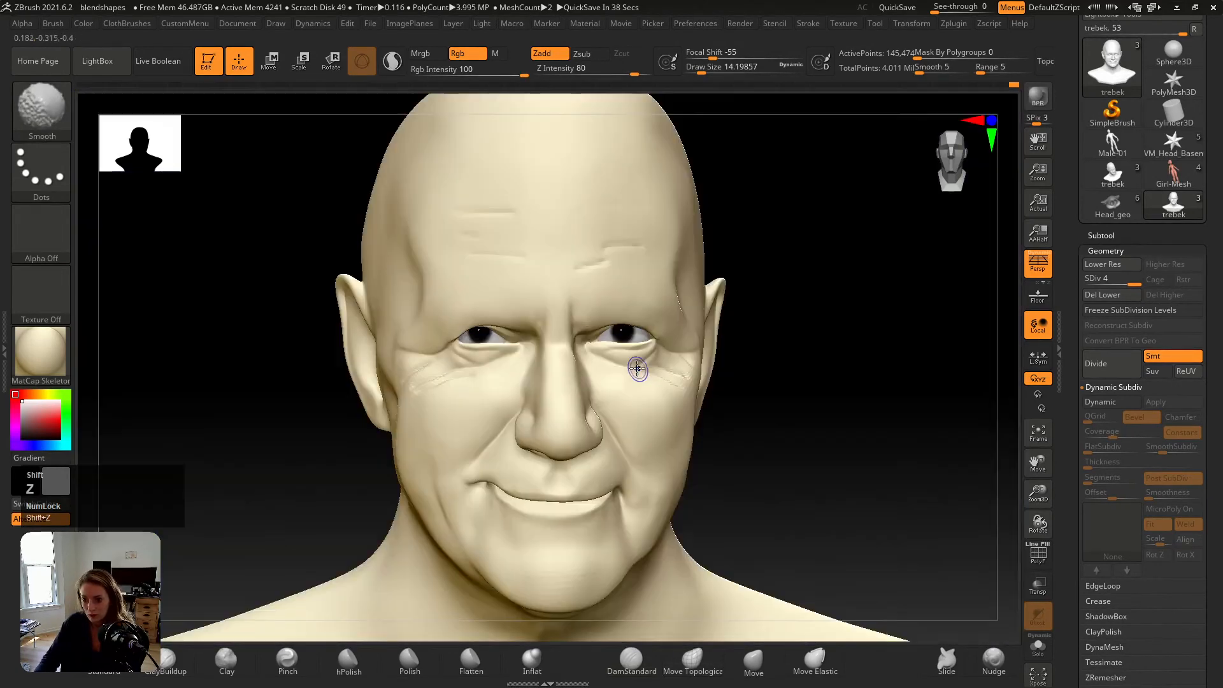
alt+right_drag(639, 370, 628, 432)
shift+drag(578, 302, 576, 298)
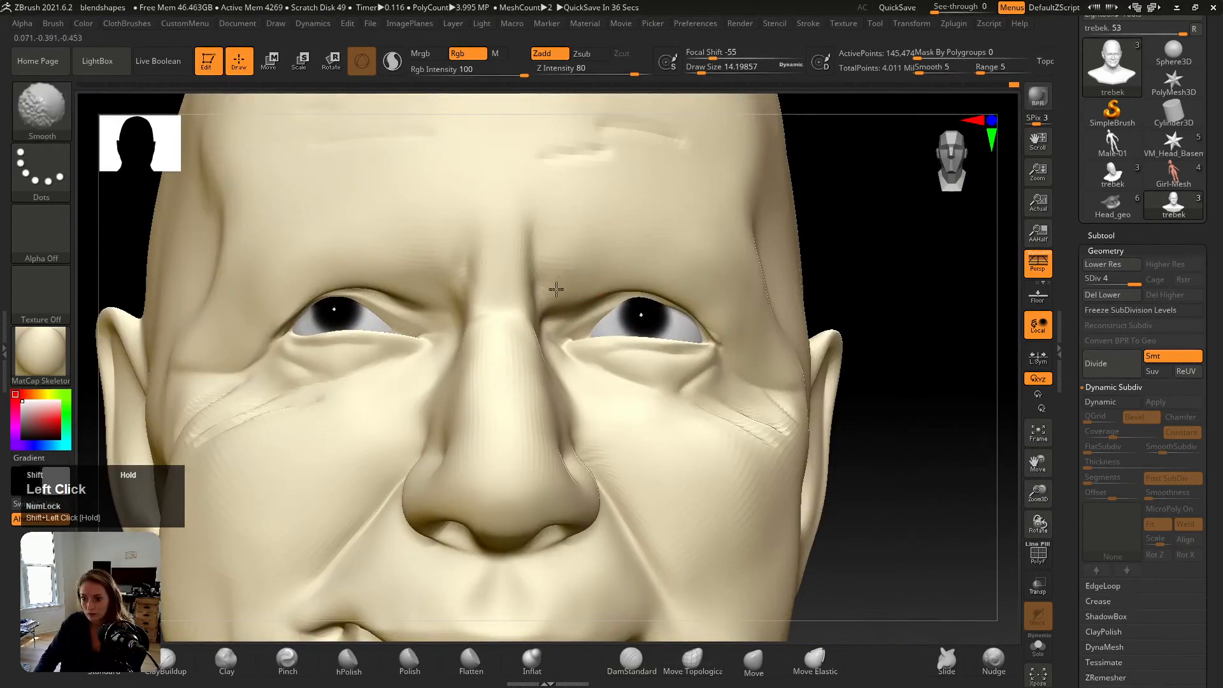
right_drag(557, 289, 559, 314)
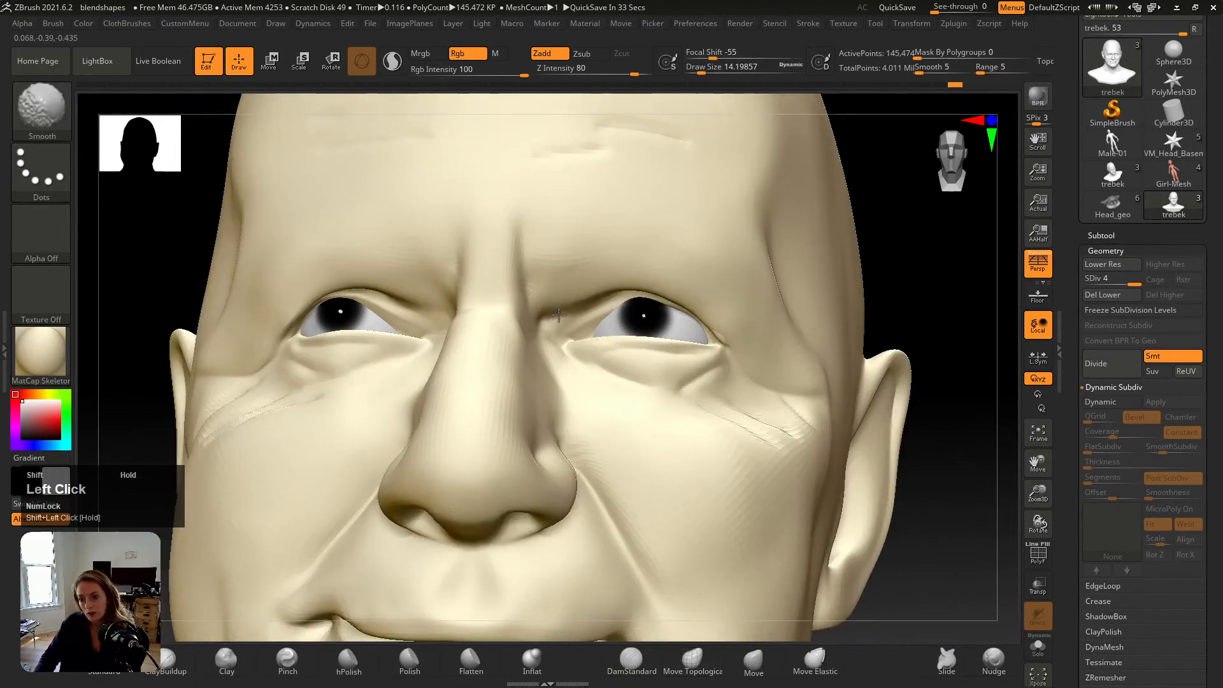
shift+drag(559, 315, 553, 305)
Step: Set the draw size to about 15.6, compare with the reference photo, and smooth the recess beside the character's left inner eye
key(s)
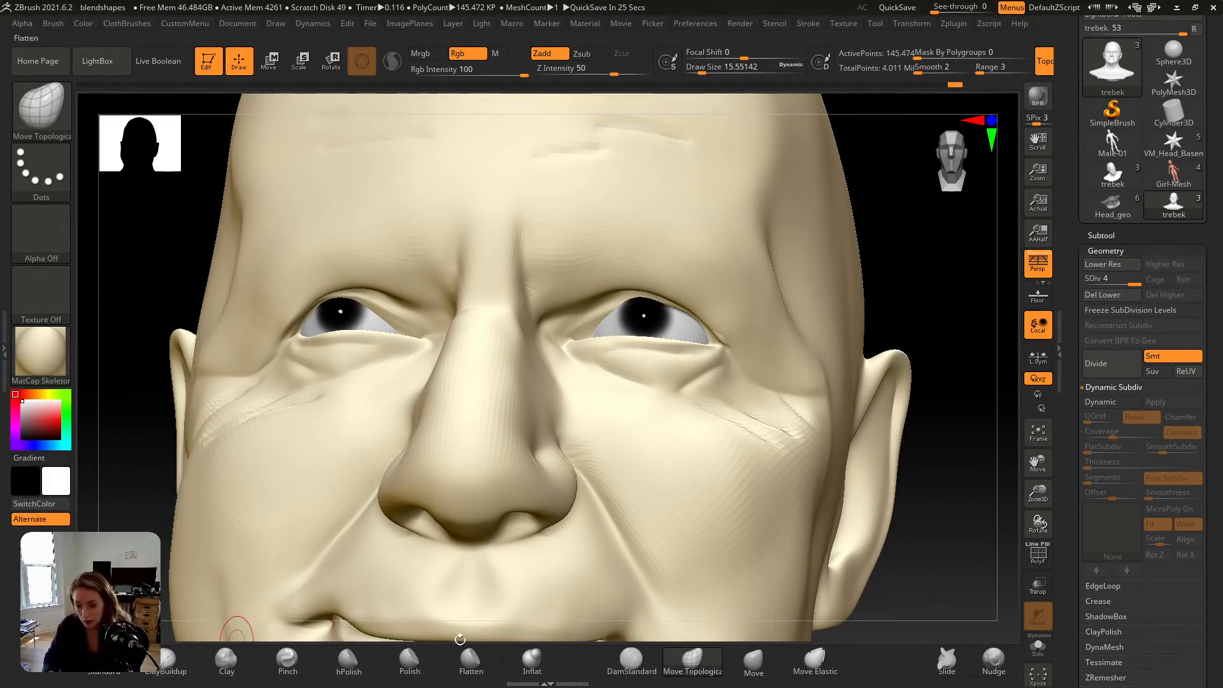
click(628, 656)
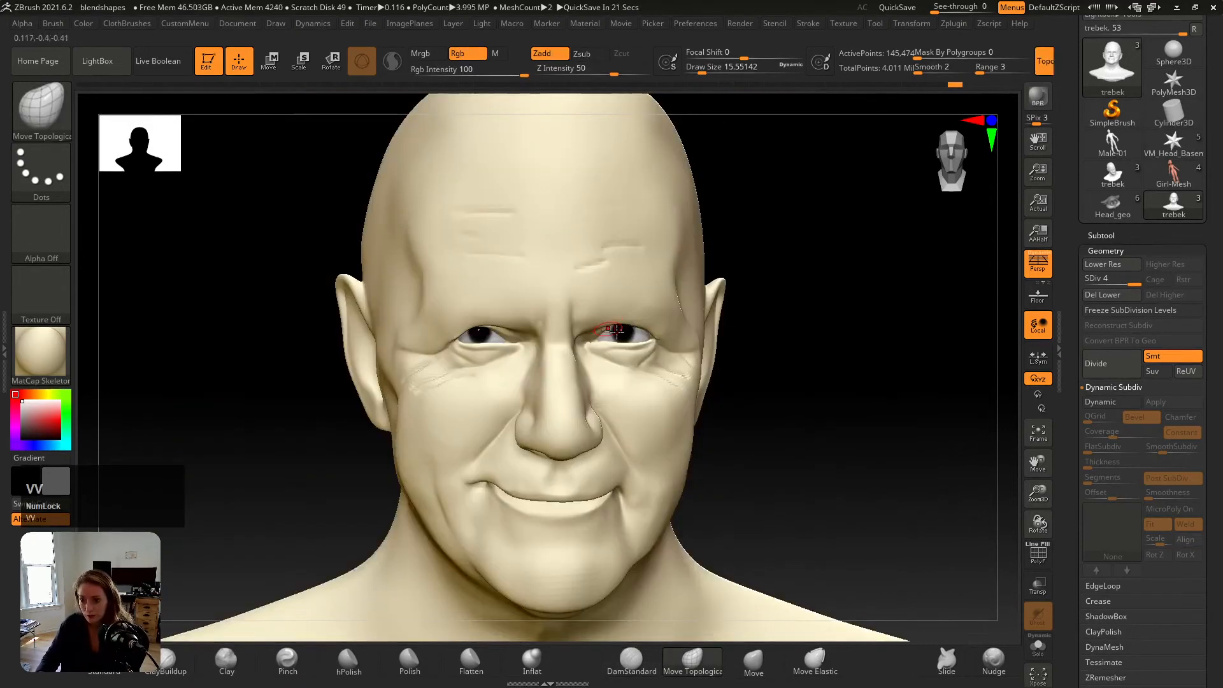
key(shift+z)
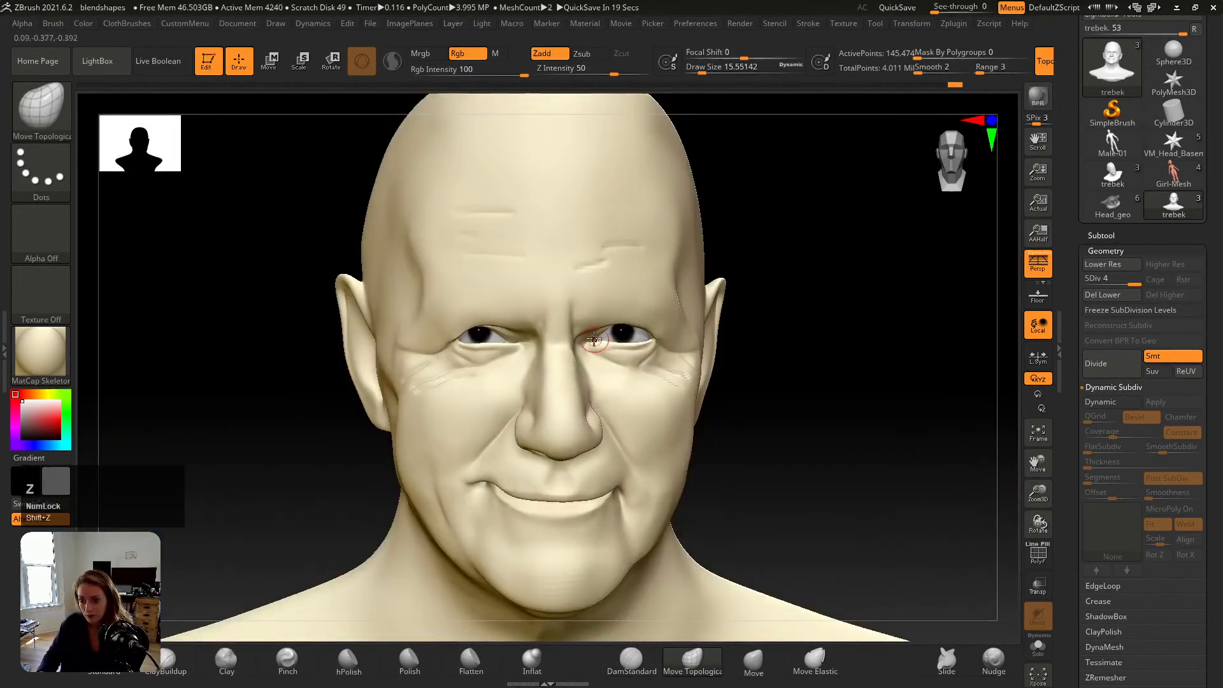
mouse_move(637, 383)
right_down()
mouse_move(628, 404)
mouse_move(579, 331)
right_up()
mouse_move(580, 332)
shift+mouse_down()
mouse_move(578, 319)
mouse_move(569, 331)
shift+mouse_up()
right_drag(568, 332, 579, 357)
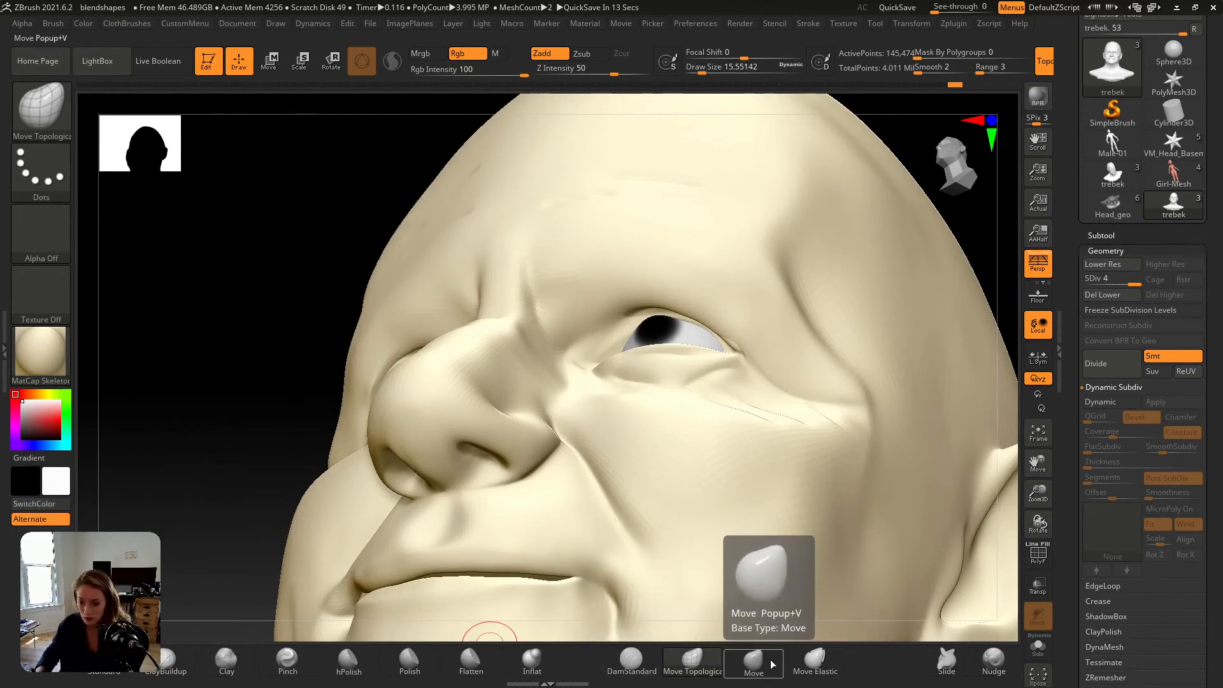
Step: Nudge the surface beside the character's left inner eye with Move Topological at draw size 20
key(s)
drag(573, 337, 577, 337)
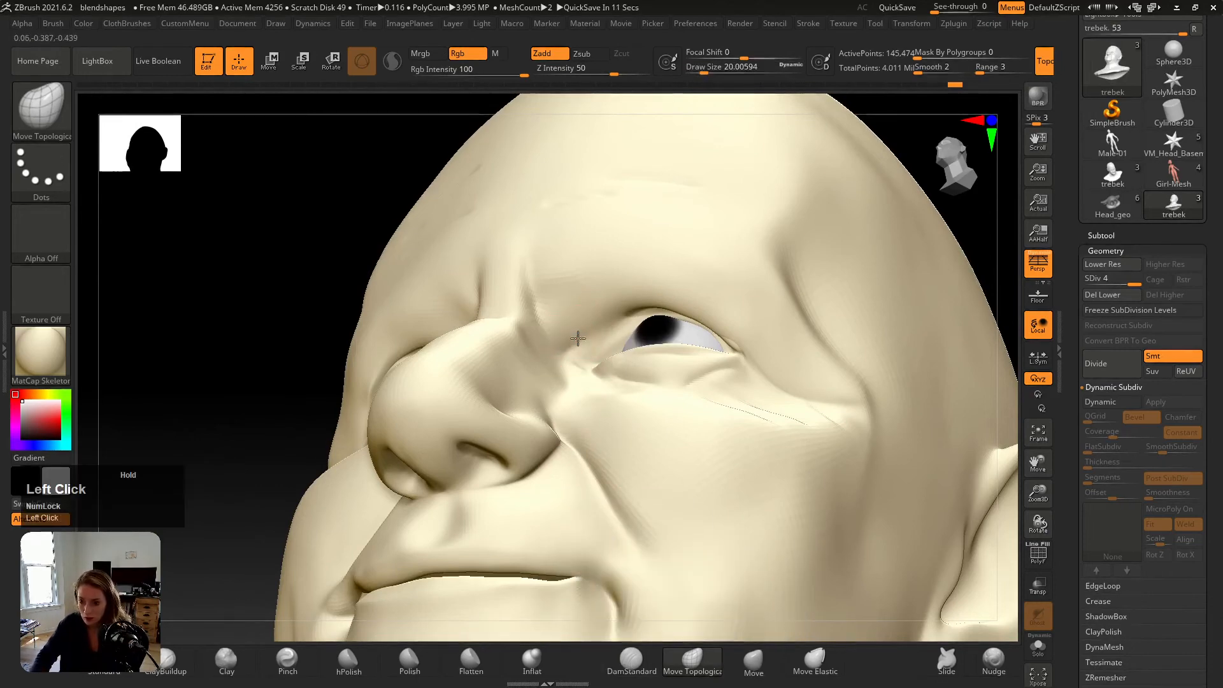
mouse_move(579, 341)
right_down()
mouse_move(611, 355)
mouse_move(582, 336)
right_up()
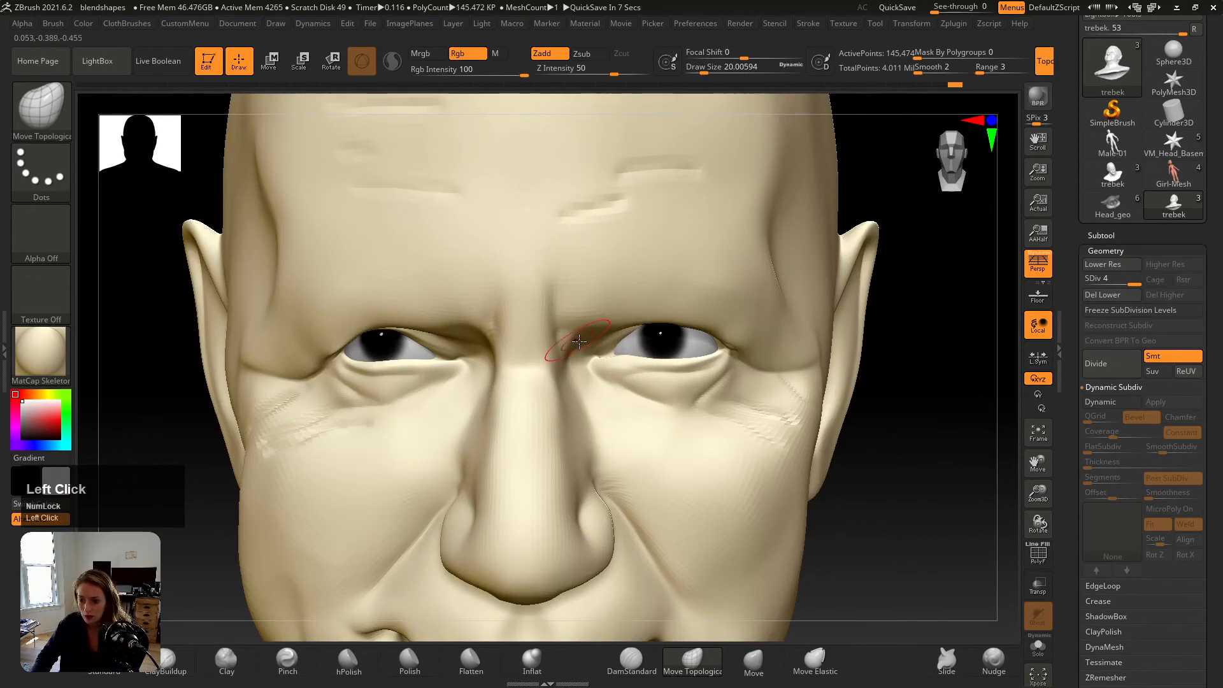
Step: Compare with the reference photo and shift the inner socket of the character's left eye toward the eyelid with Move Topological
key(v)
key(shift+z)
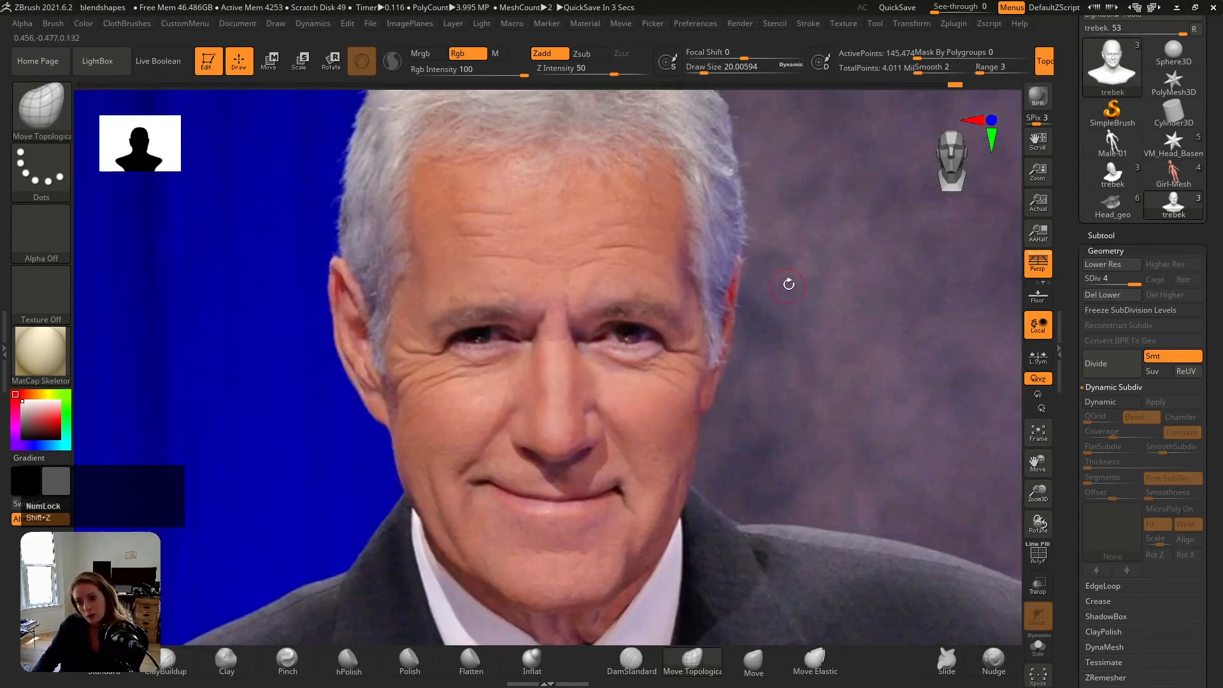
key(shift+z)
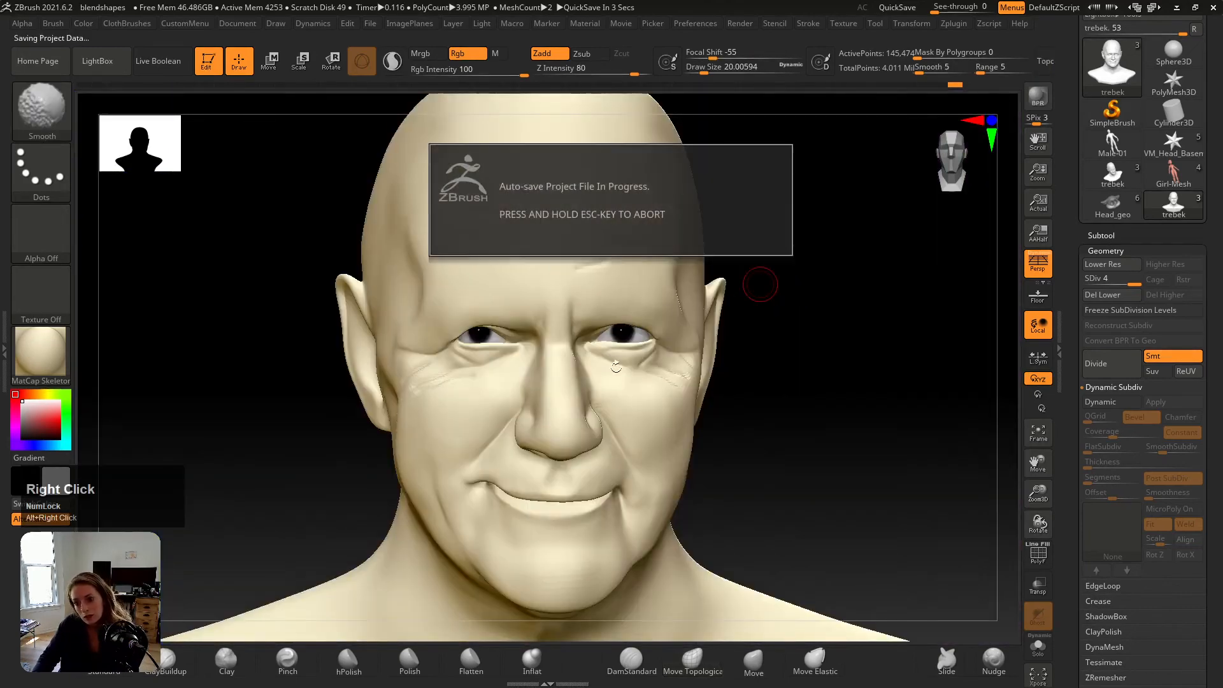
mouse_move(597, 299)
alt+right_down()
mouse_move(614, 395)
mouse_move(564, 317)
mouse_move(573, 329)
alt+right_up()
mouse_move(572, 330)
mouse_down()
mouse_move(576, 354)
mouse_move(600, 338)
mouse_up()
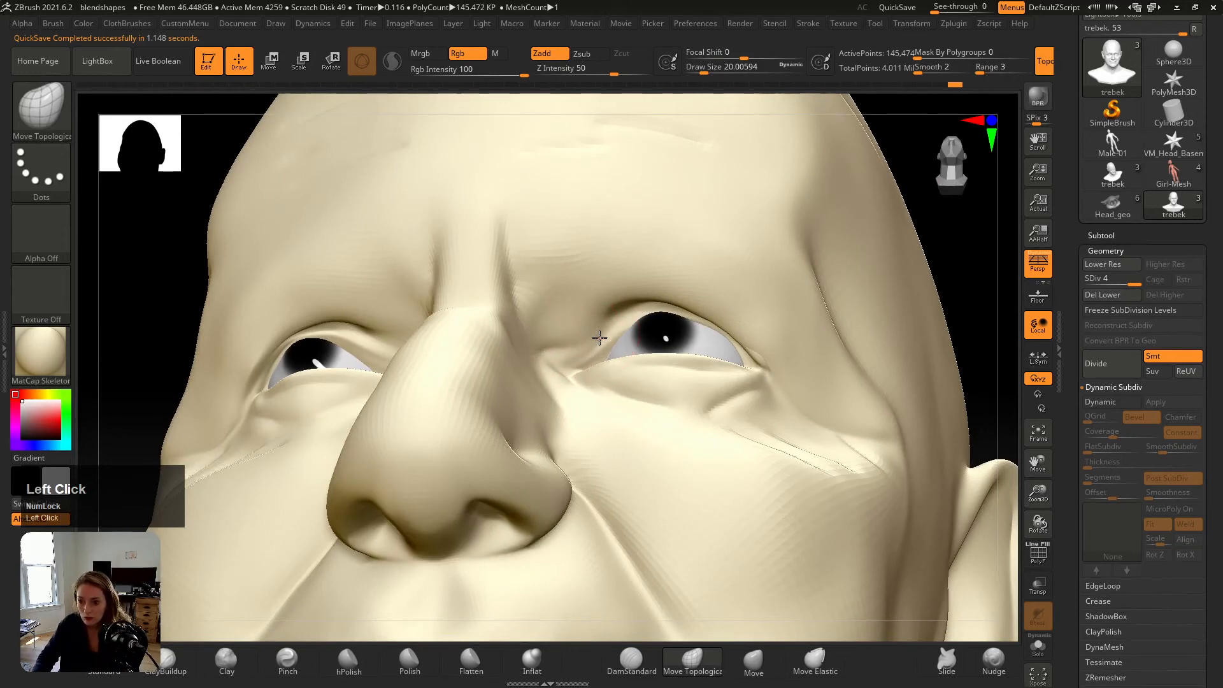
Step: Undo the stray edit at the character's left upper eyelid and adjust the lid's contour with Move Topological
mouse_move(653, 306)
right_down()
mouse_move(663, 335)
mouse_move(659, 323)
right_up()
alt+click(658, 317)
key(ctrl+z)
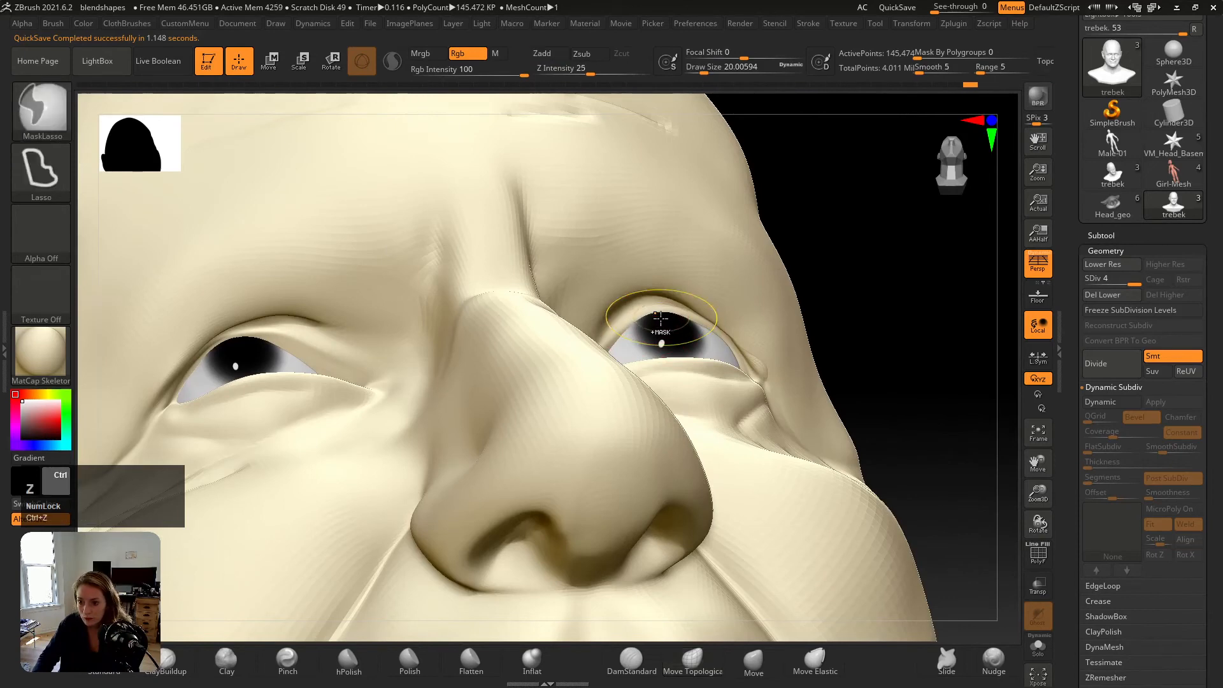
drag(631, 323, 670, 296)
right_drag(633, 302, 557, 331)
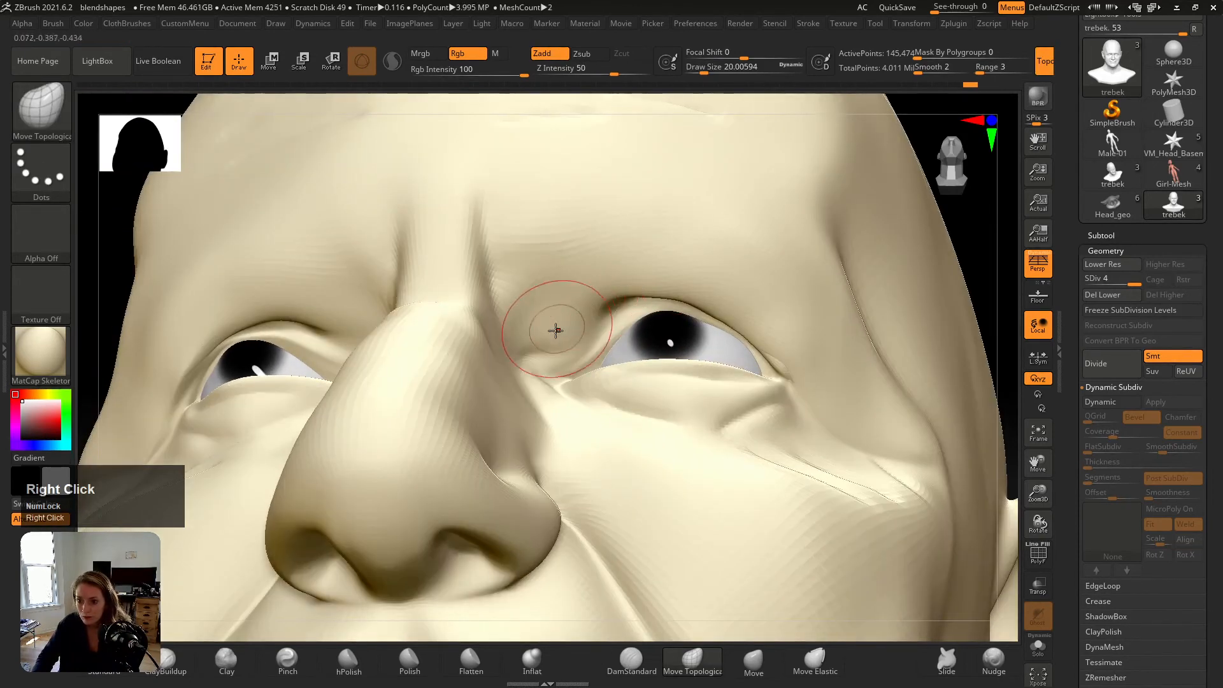
Step: Carve the hollow between the character's left inner eye and nose bridge deeper with the Standard brush
click(105, 663)
mouse_move(564, 319)
alt+mouse_down()
mouse_move(537, 341)
mouse_move(573, 316)
alt+mouse_up()
mouse_move(563, 336)
right_down()
mouse_move(558, 346)
mouse_move(533, 281)
mouse_move(538, 312)
right_up()
click(549, 338)
mouse_move(546, 323)
alt+mouse_down()
mouse_move(535, 312)
mouse_move(574, 288)
mouse_move(536, 327)
mouse_move(560, 312)
mouse_move(541, 312)
mouse_move(590, 347)
alt+mouse_up()
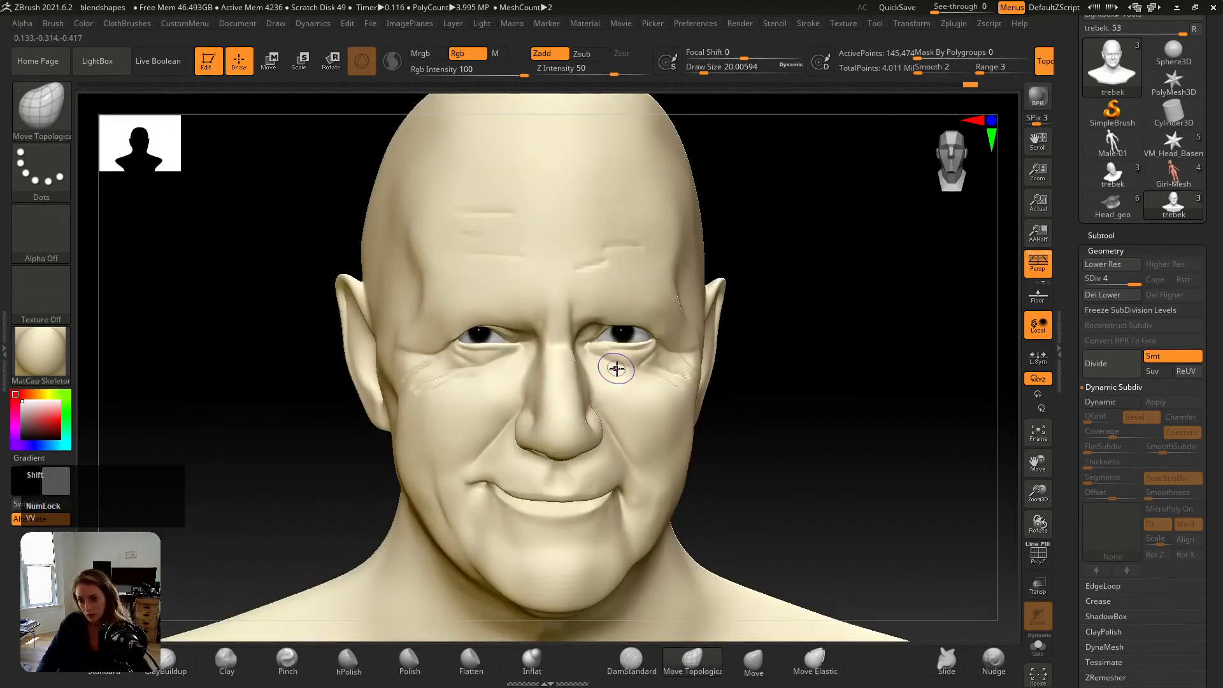
Step: Compare with the reference photo and smooth the area from the inner brow down to the character's left inner eye corner
key(shift+z)
key(shift+z)
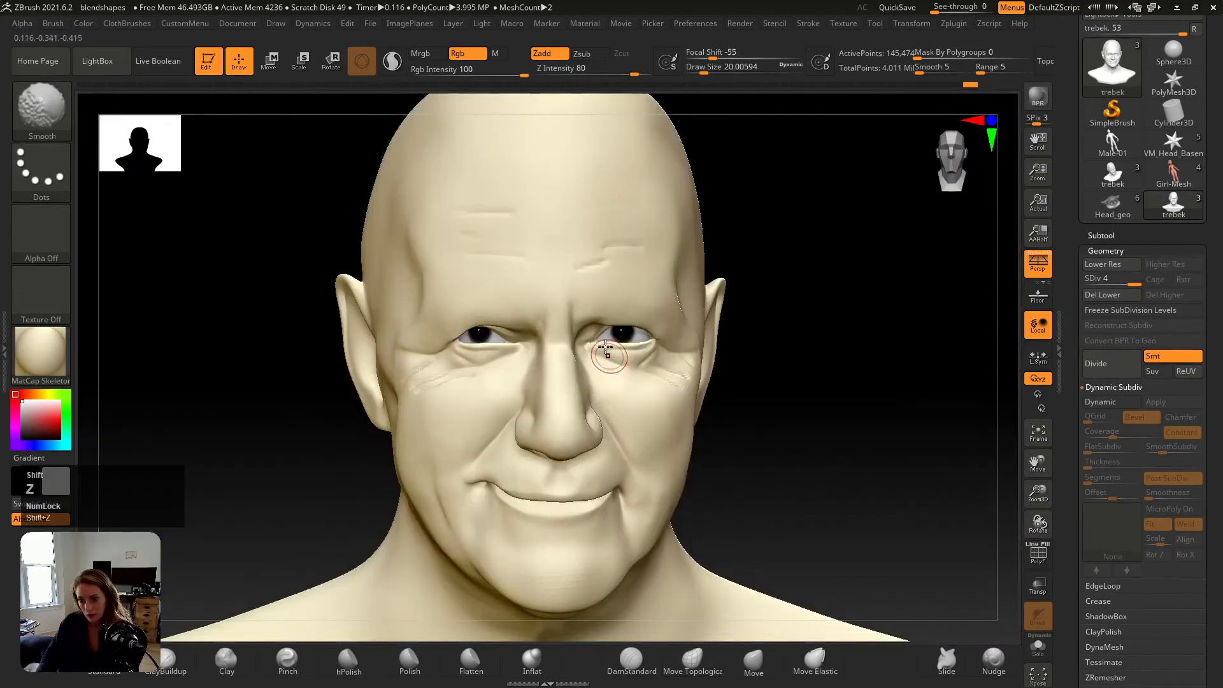
ctrl+right_drag(604, 353, 602, 354)
alt+right_drag(602, 353, 583, 324)
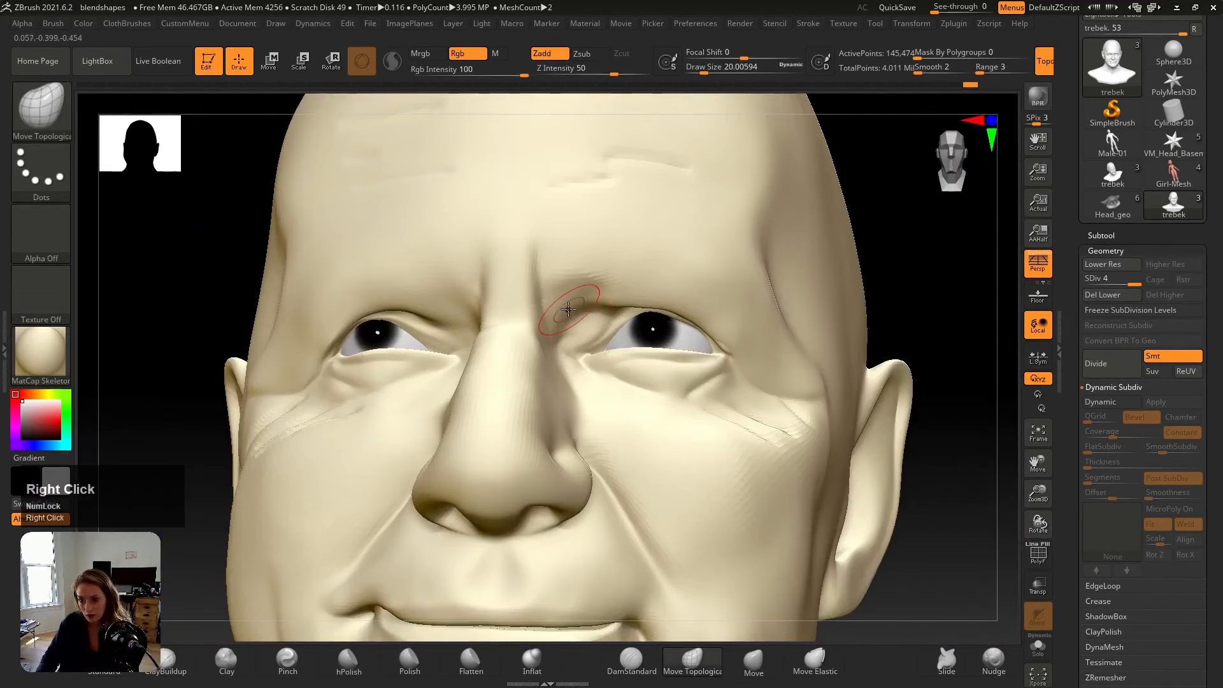
shift+drag(568, 309, 559, 284)
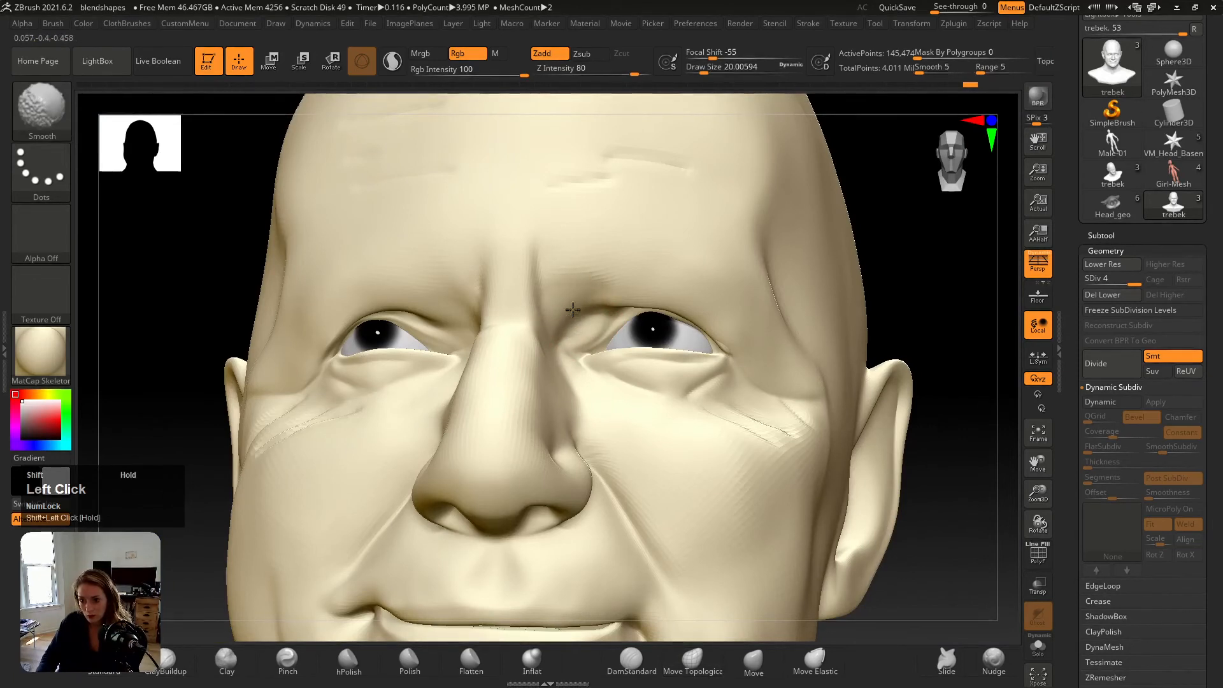
mouse_move(555, 299)
shift+mouse_down()
mouse_move(583, 325)
mouse_move(572, 329)
shift+mouse_up()
Step: Undo the last Move Topological nudge and build up the character's left inner eye socket with the Standard brush at draw size 12.9
key(s)
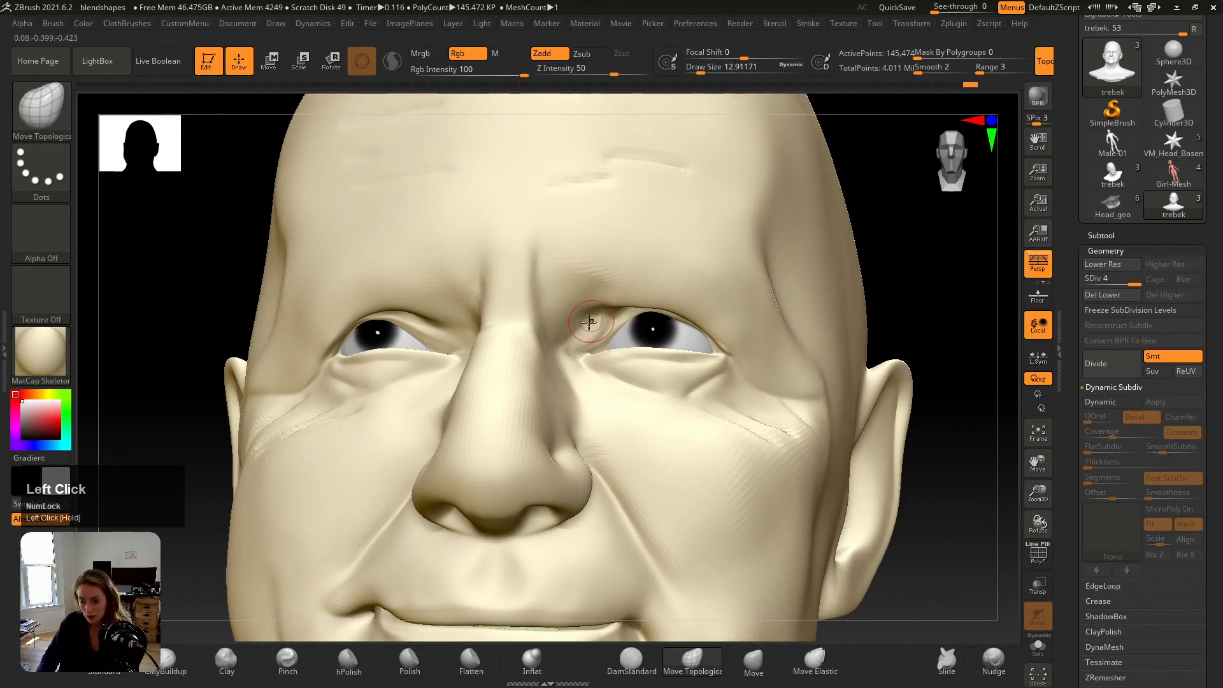
key(ctrl+z)
click(105, 662)
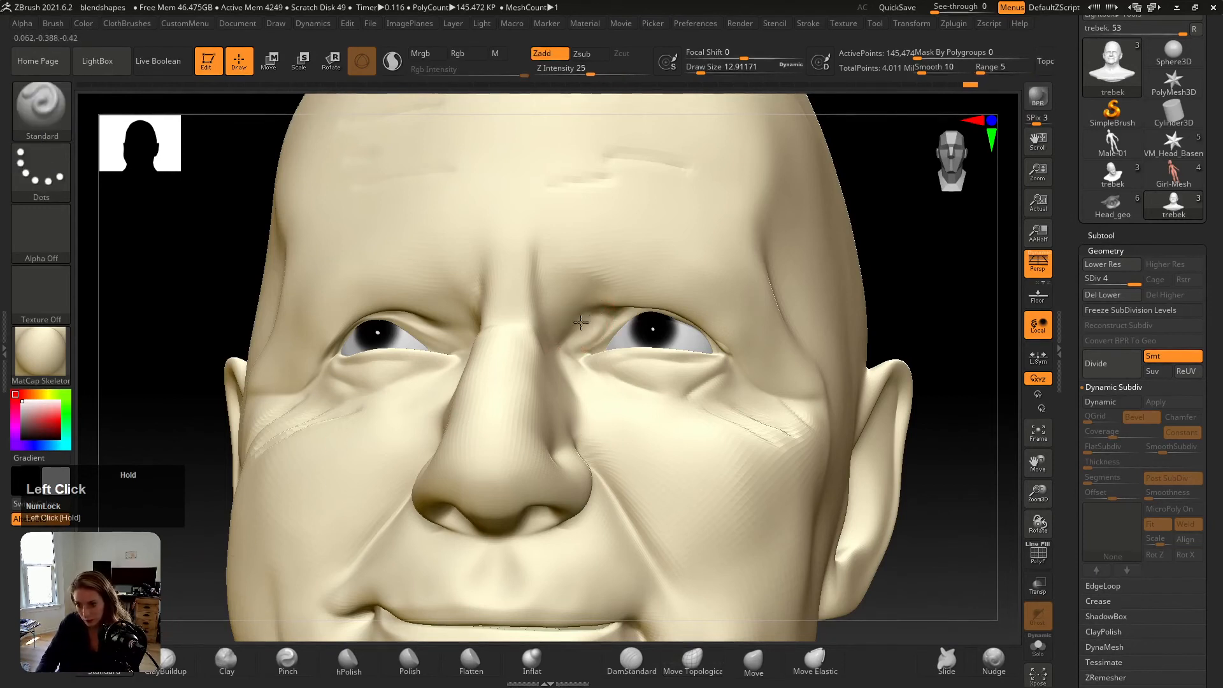
drag(569, 334, 610, 302)
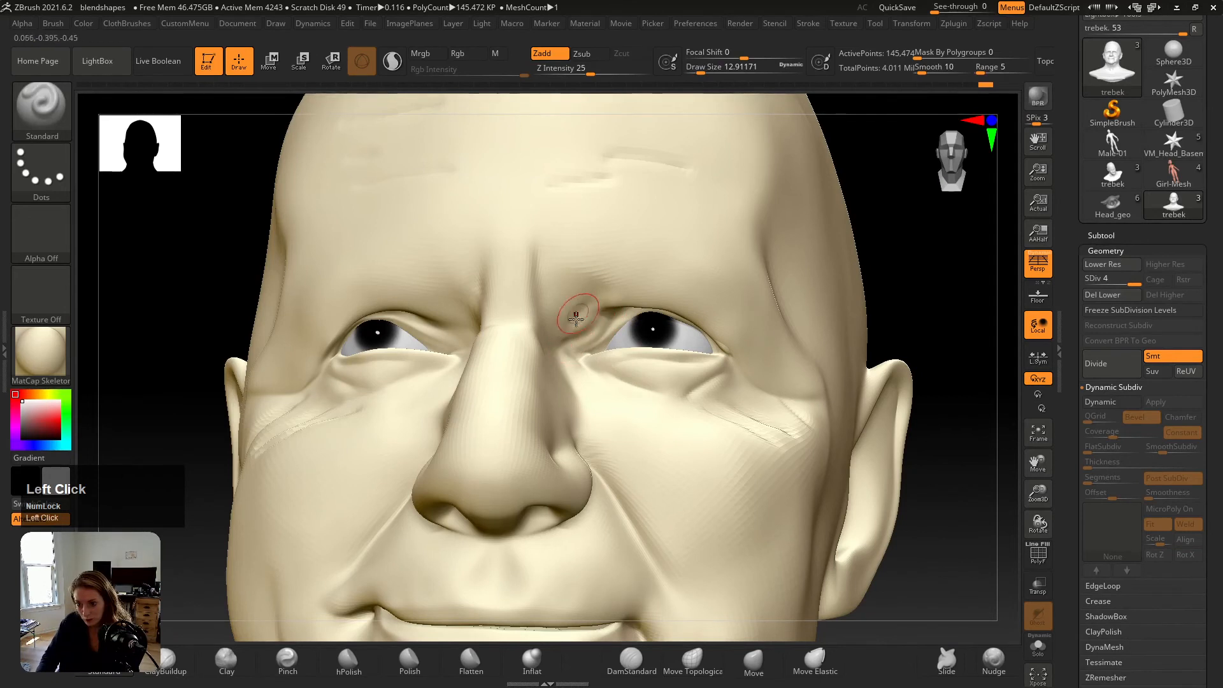
Step: Smooth the character's left inner eye socket and bring the subtools back together from the exploded Xpose view
shift+drag(576, 319, 610, 298)
key(v)
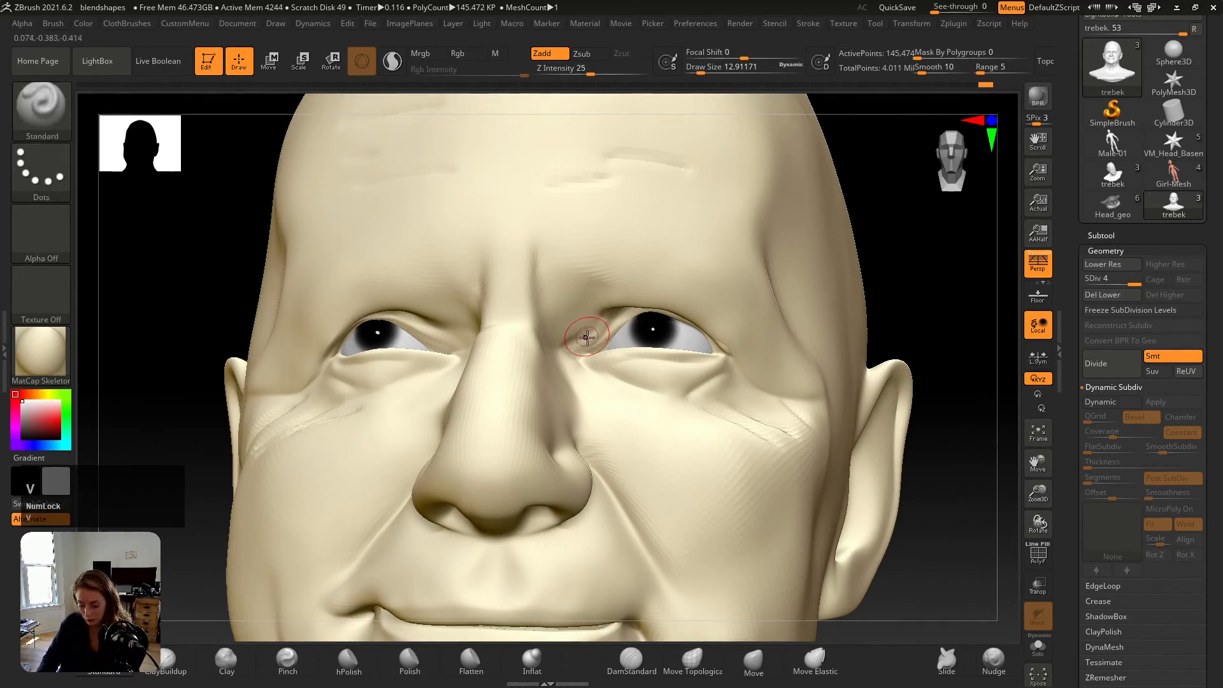
ctrl+right_drag(597, 360, 598, 366)
key(shift+x)
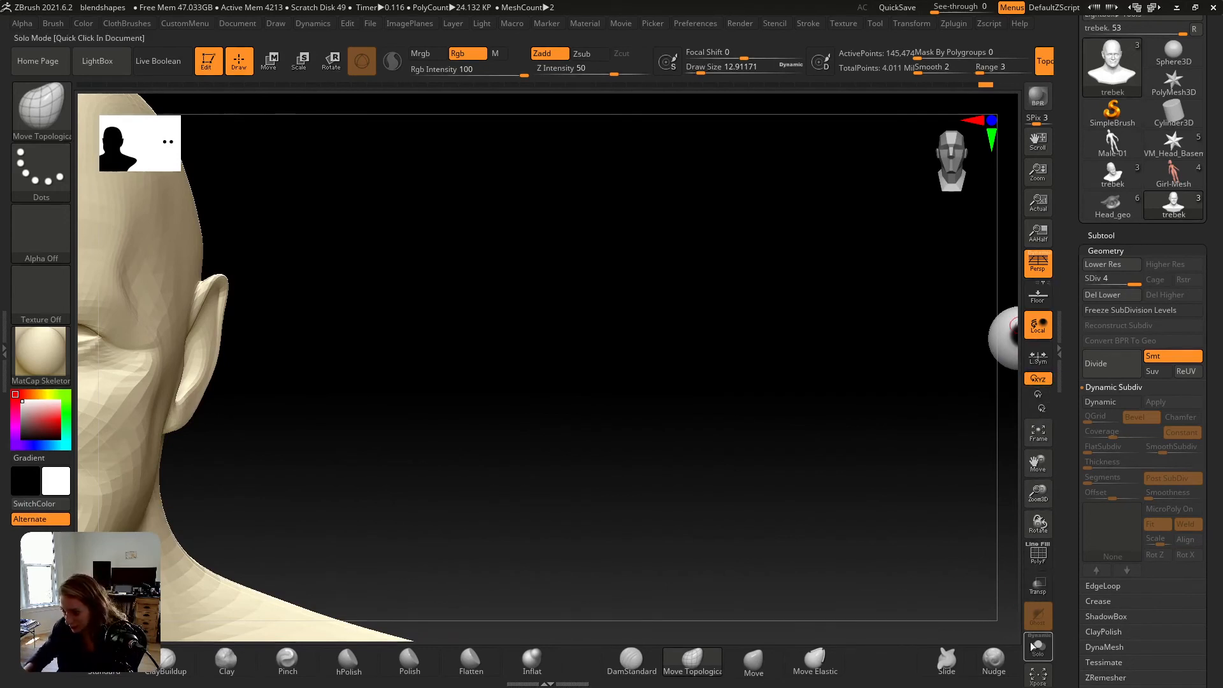
click(1037, 680)
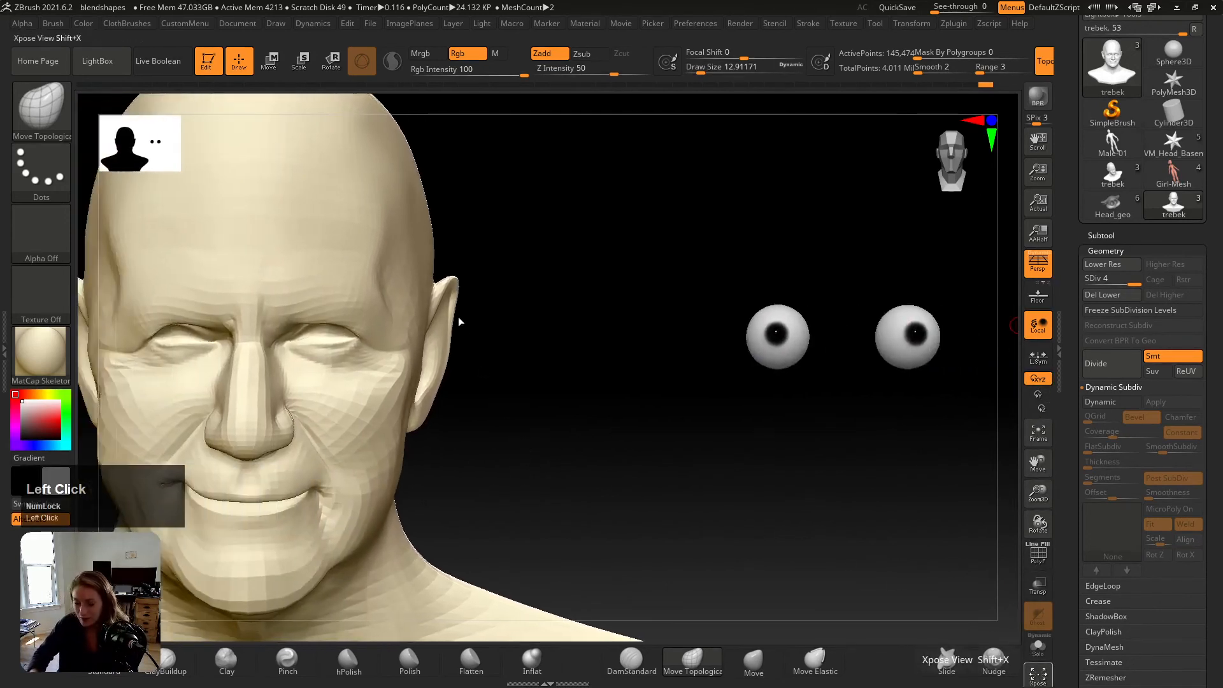
Step: Compare with the front reference photo and adjust the character's left inner upper eyelid with Move Topological at draw size about 17
alt+right_drag(731, 319, 736, 359)
key(v)
key(shift+z)
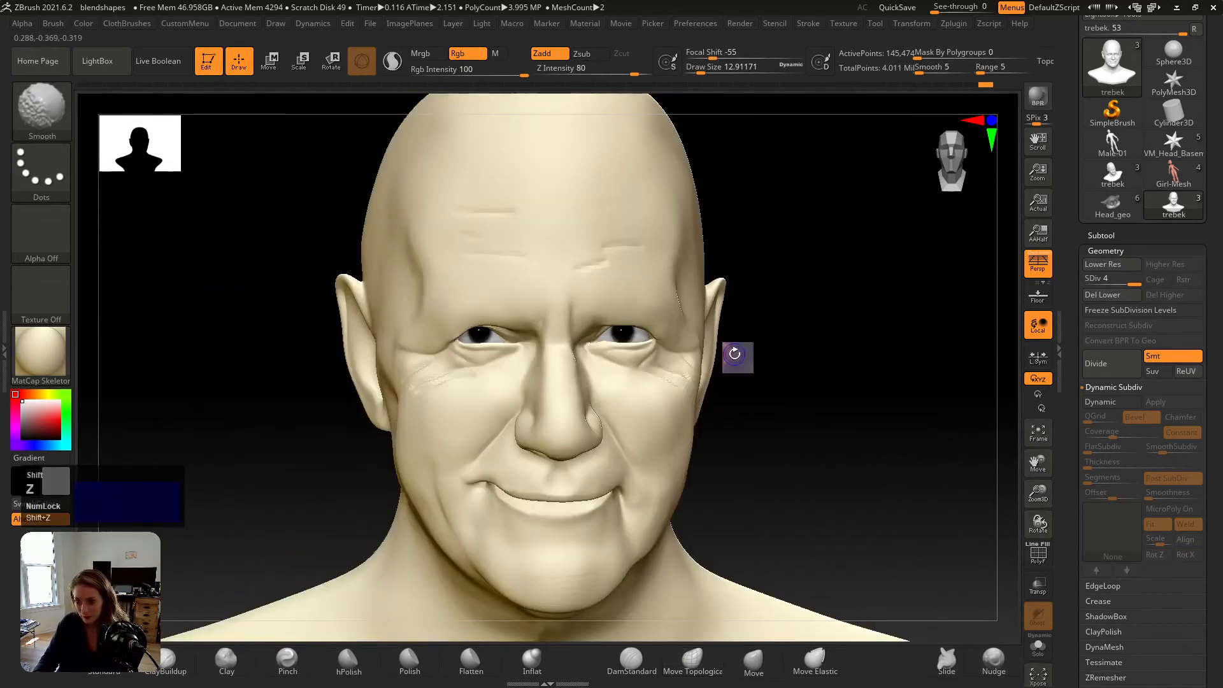
key(shift+z)
key(shift+z)
key(shift+z)
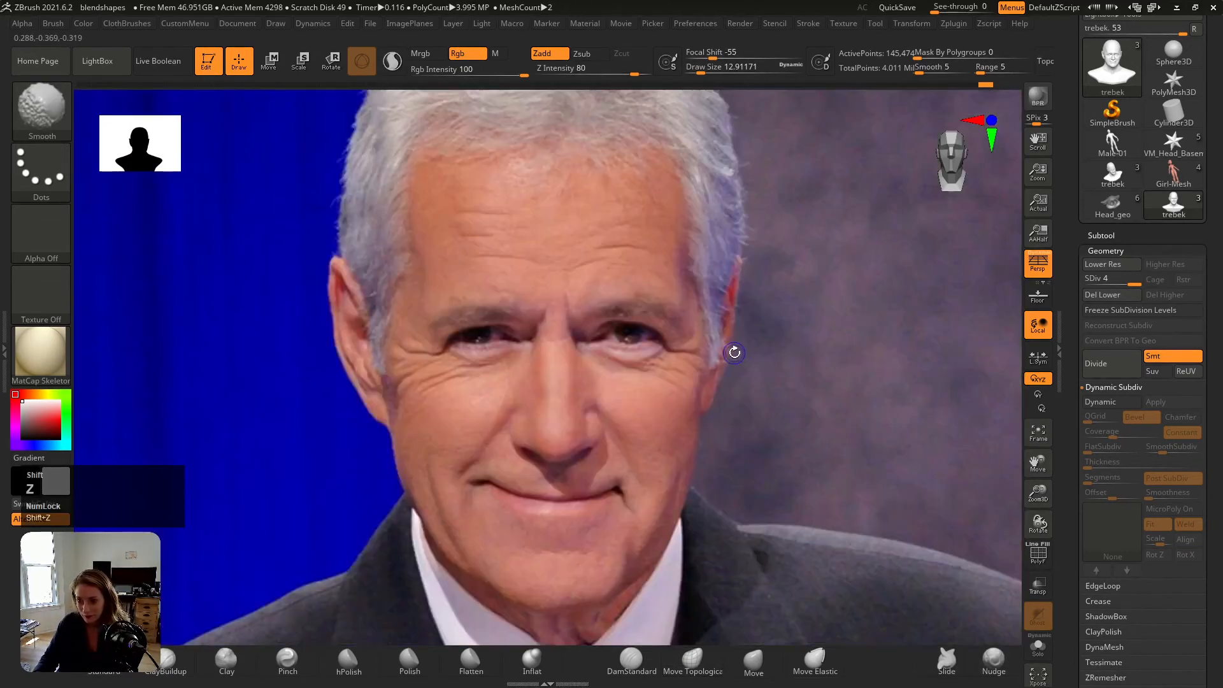
mouse_move(598, 344)
alt+right_down()
mouse_move(612, 360)
mouse_move(624, 325)
alt+right_up()
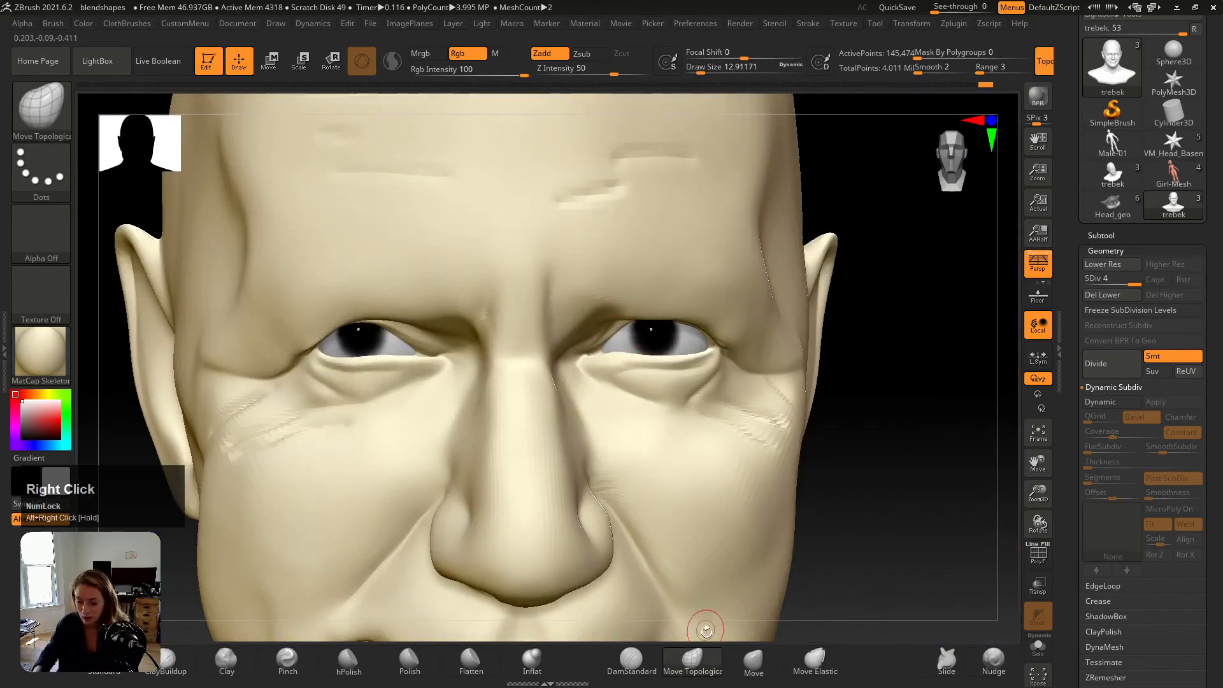
click(693, 659)
key(Escape)
key(s)
drag(587, 321, 600, 320)
key(s)
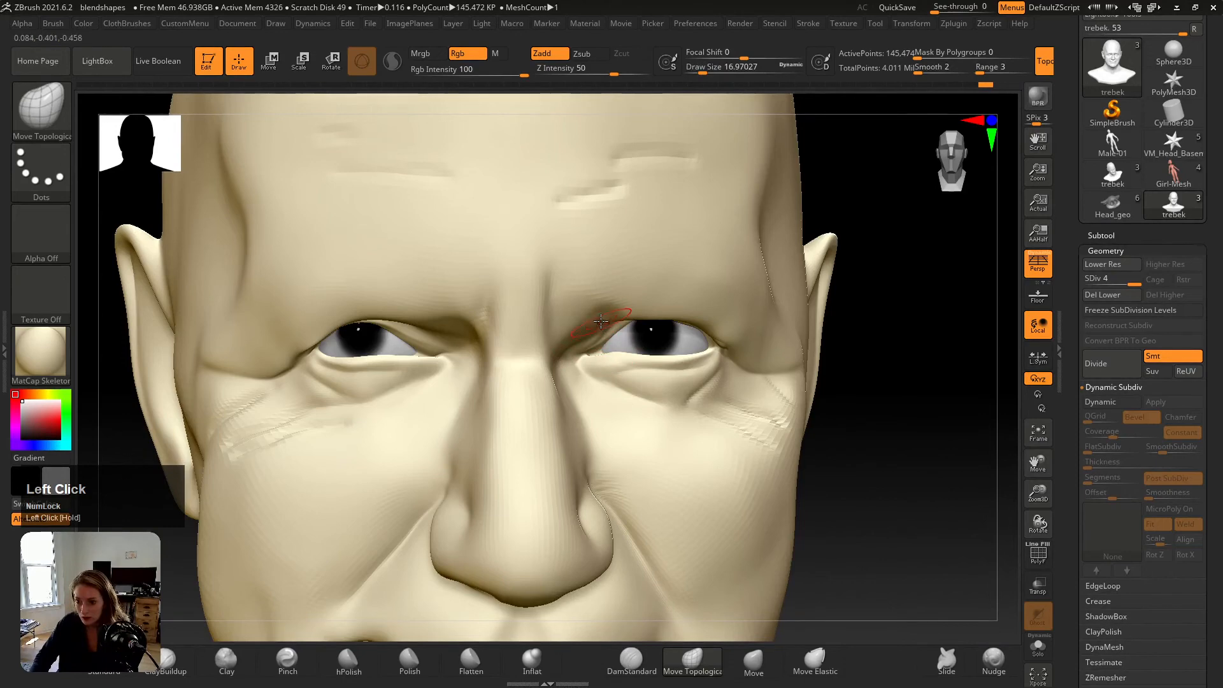
Step: Smooth the hollow between the character's left inner eye corner and the nose bridge
right_drag(606, 322, 617, 343)
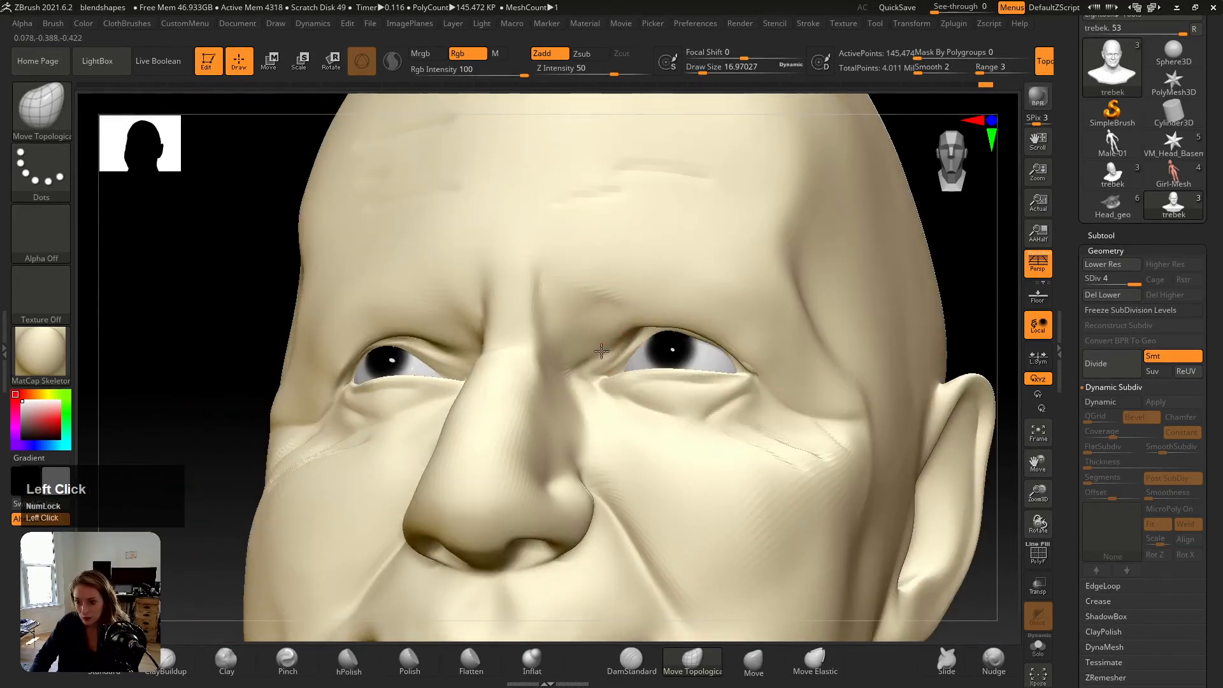
right_drag(611, 356, 604, 351)
shift+drag(603, 351, 588, 351)
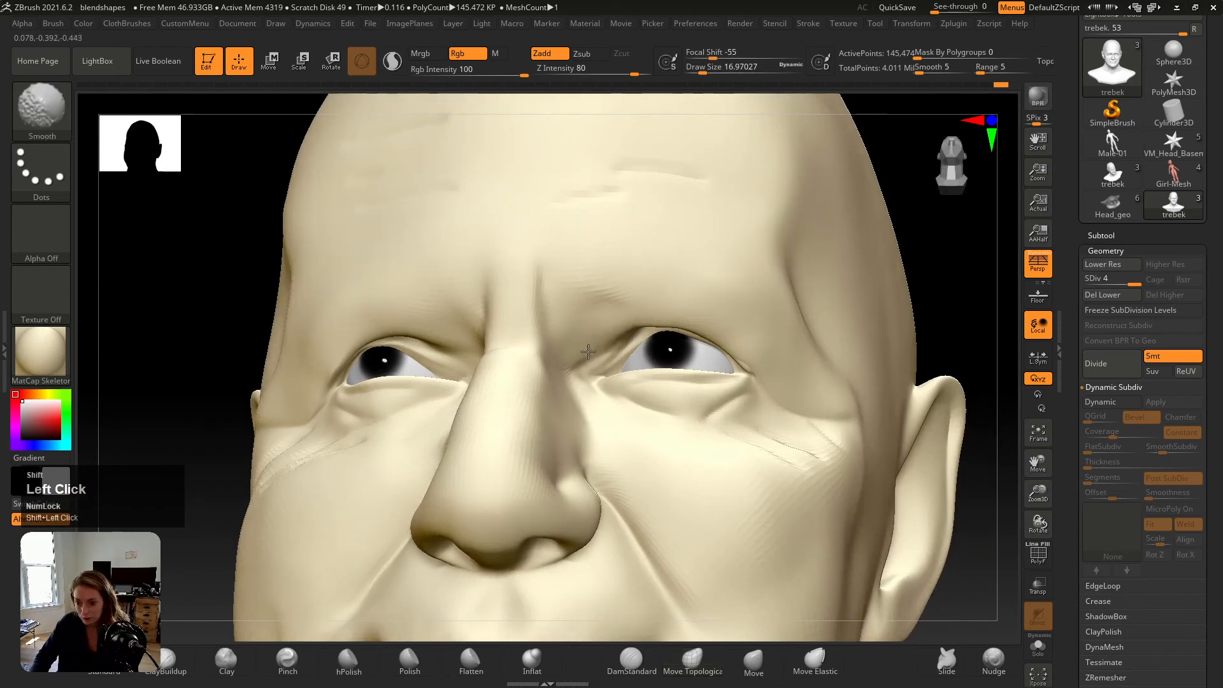
key(v)
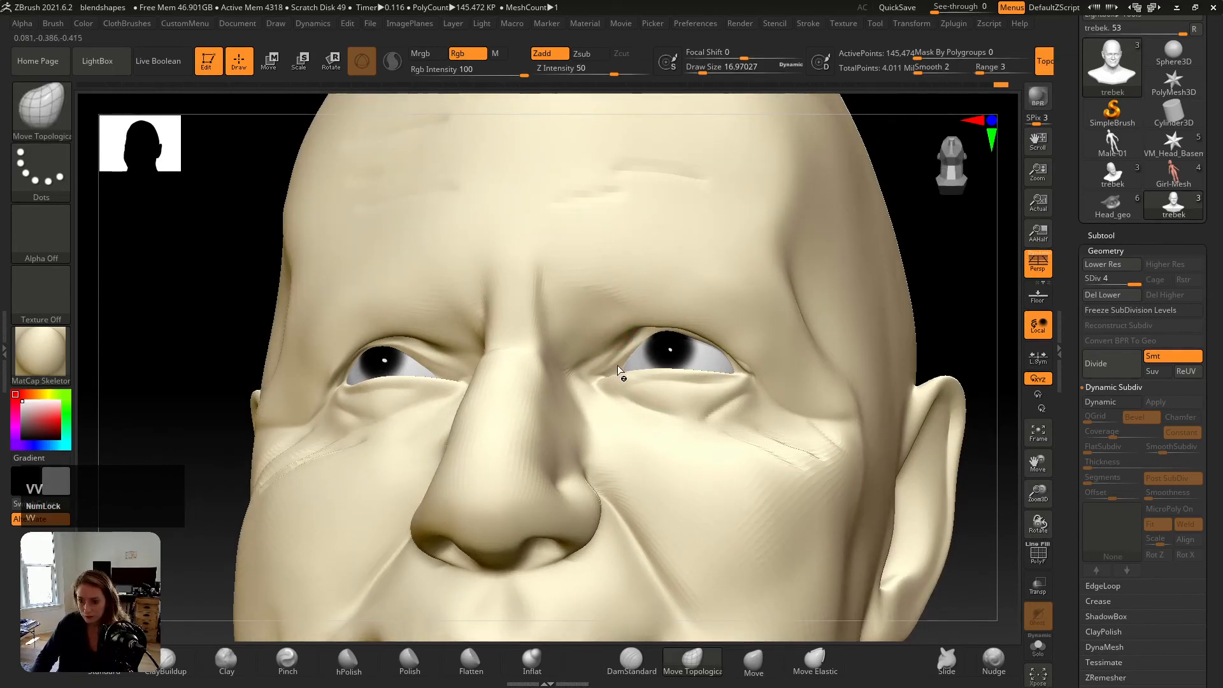
Step: Check the eyes against the reference photo and nudge the character's left inner brow with Move Topological at draw size about 21.6
key(shift+z)
key(shift+z)
key(shift+z)
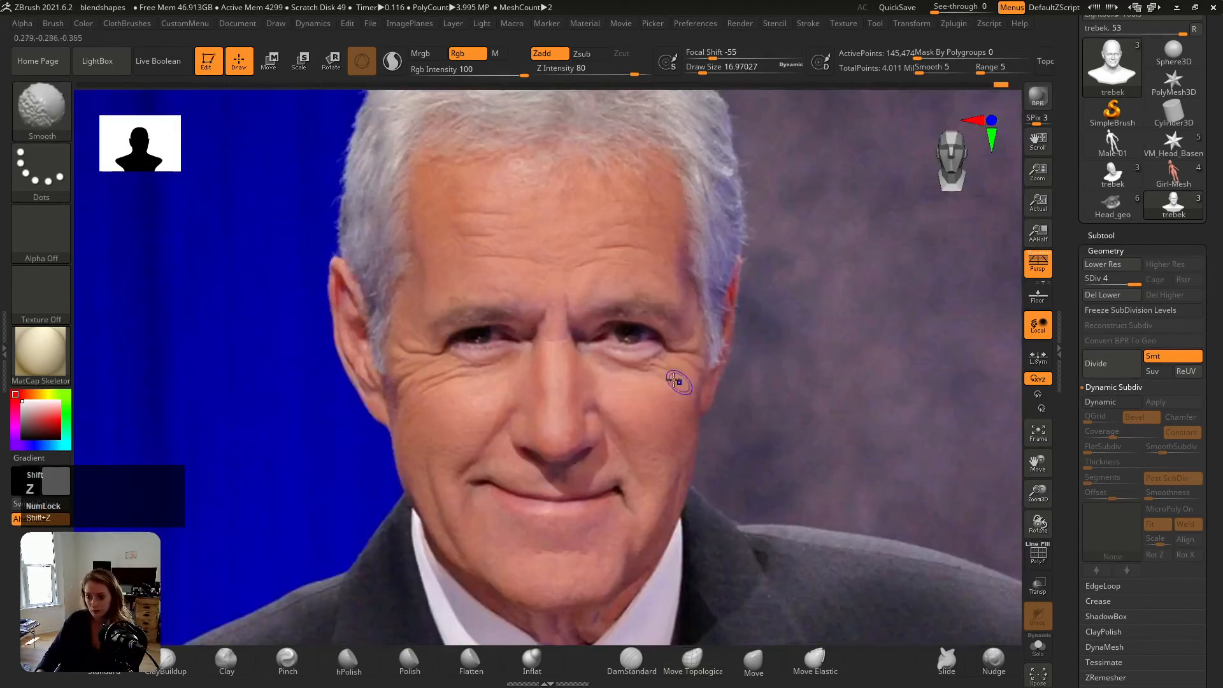
key(shift+z)
click(584, 330)
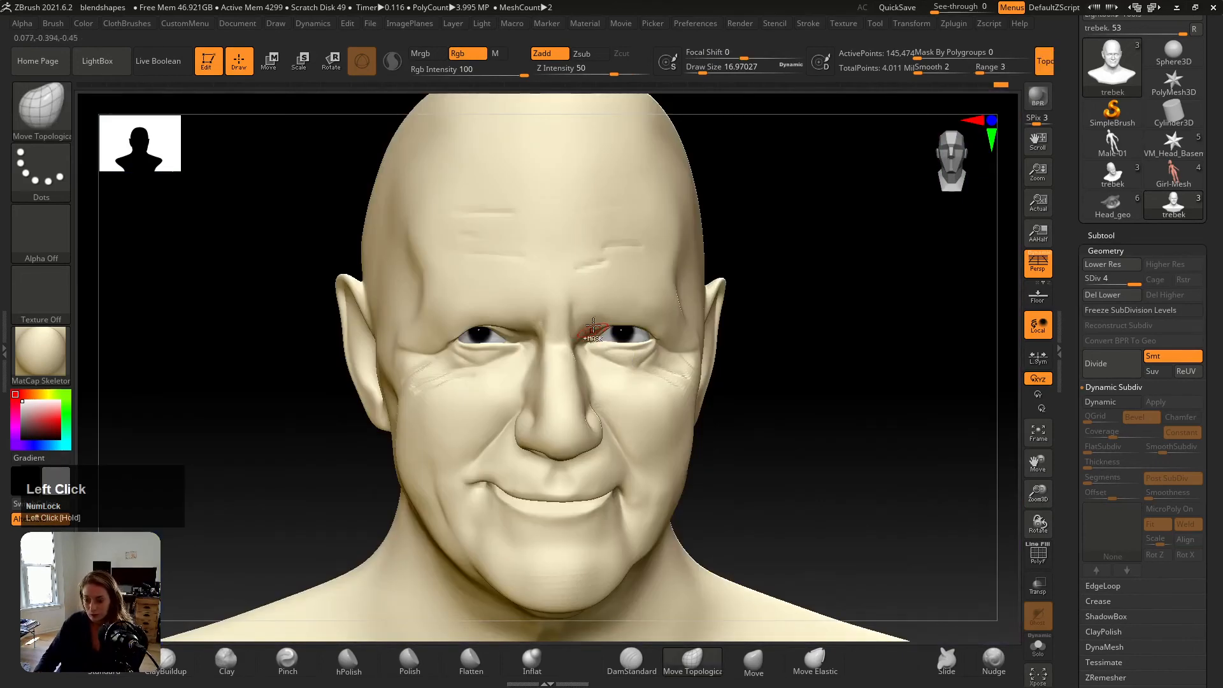
key(s)
drag(587, 320, 589, 320)
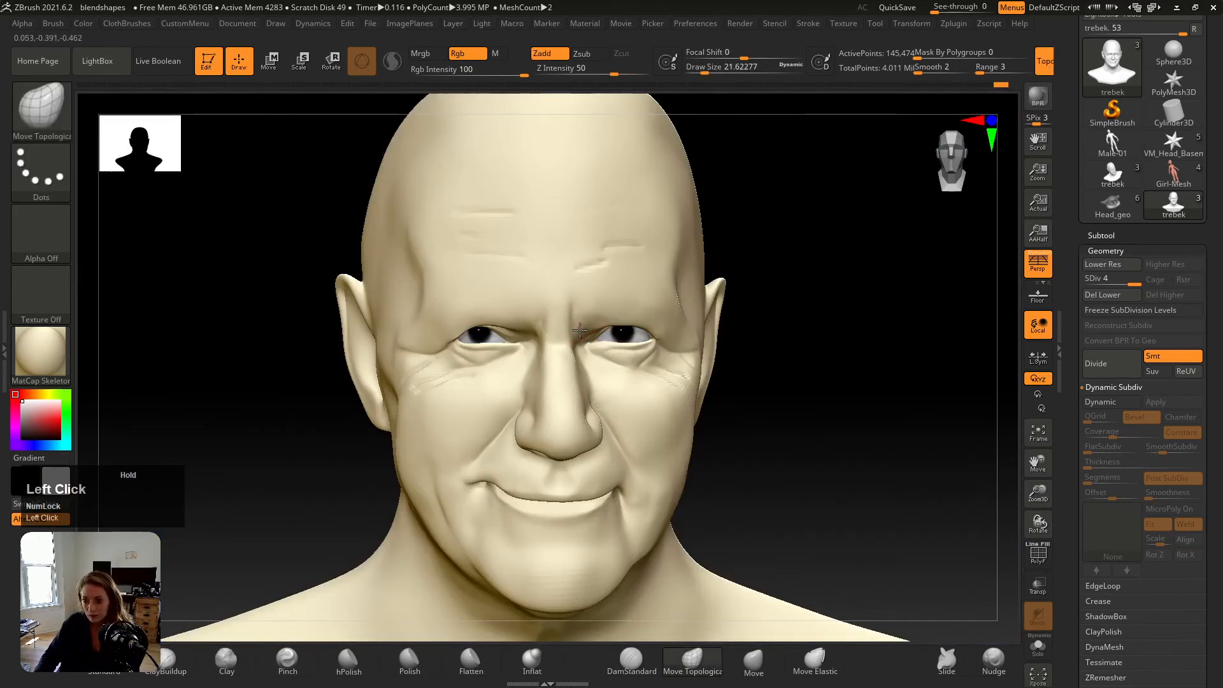
Step: Compare the bust's face and lower jaw contour with the front reference photo
key(shift+z)
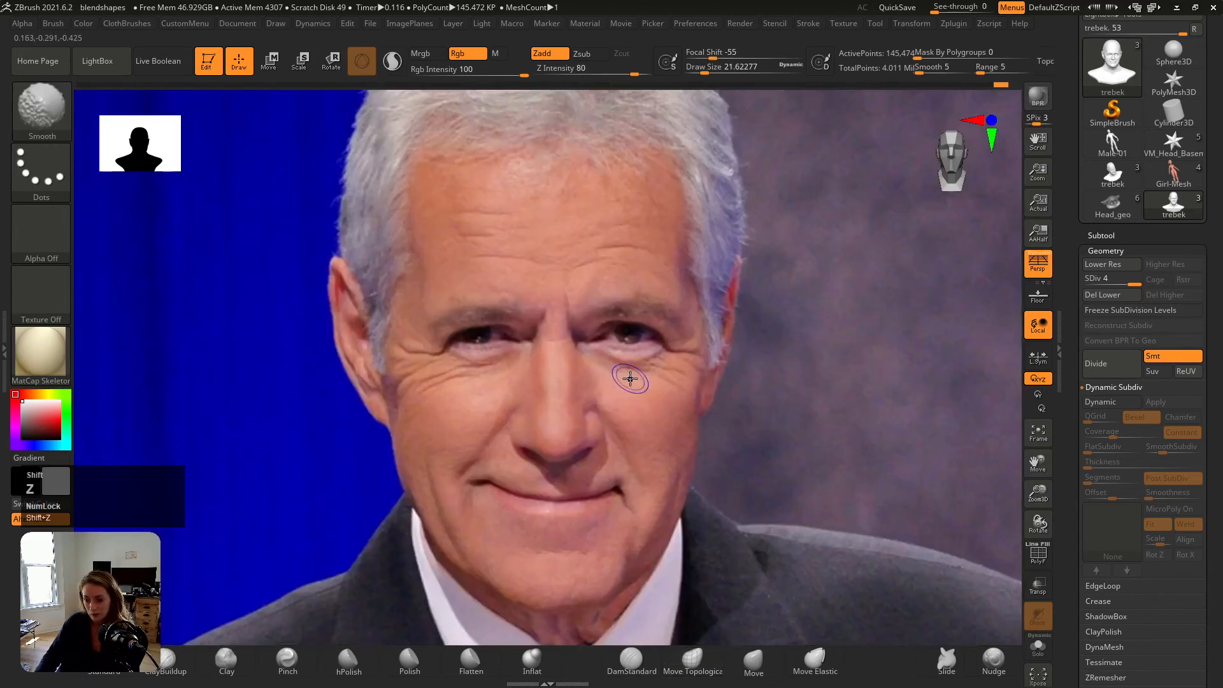
key(shift+z)
key(shift+z)
key(shift+z)
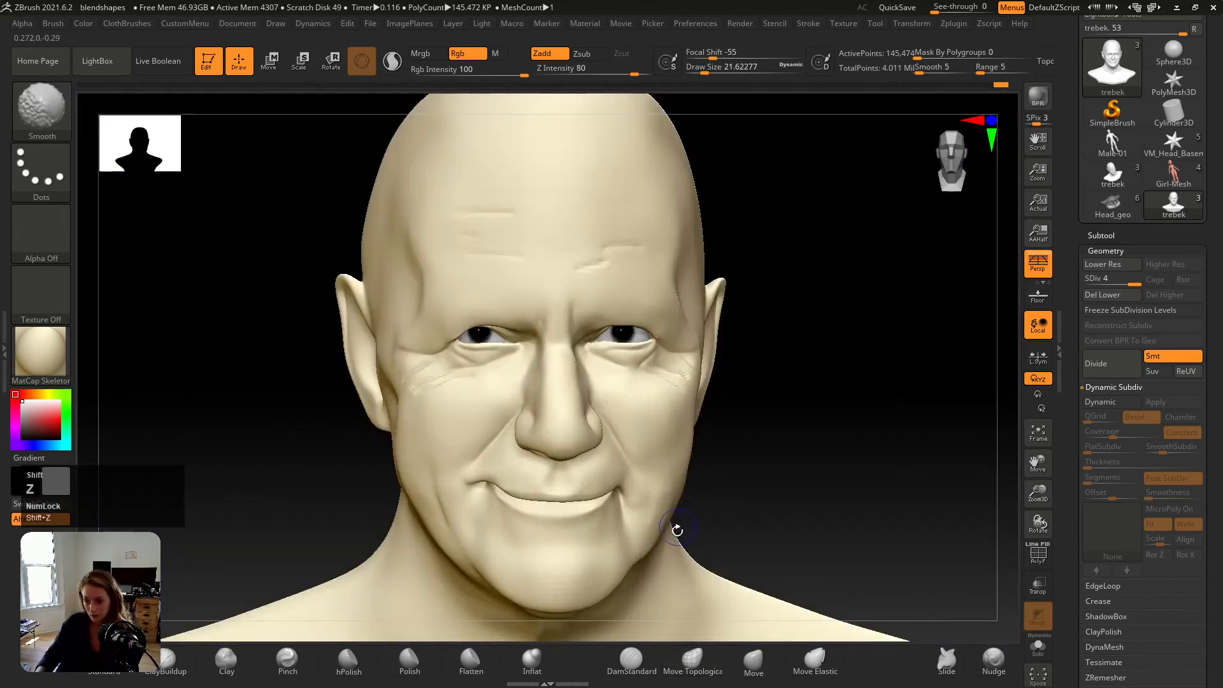
key(shift+z)
key(shift+z)
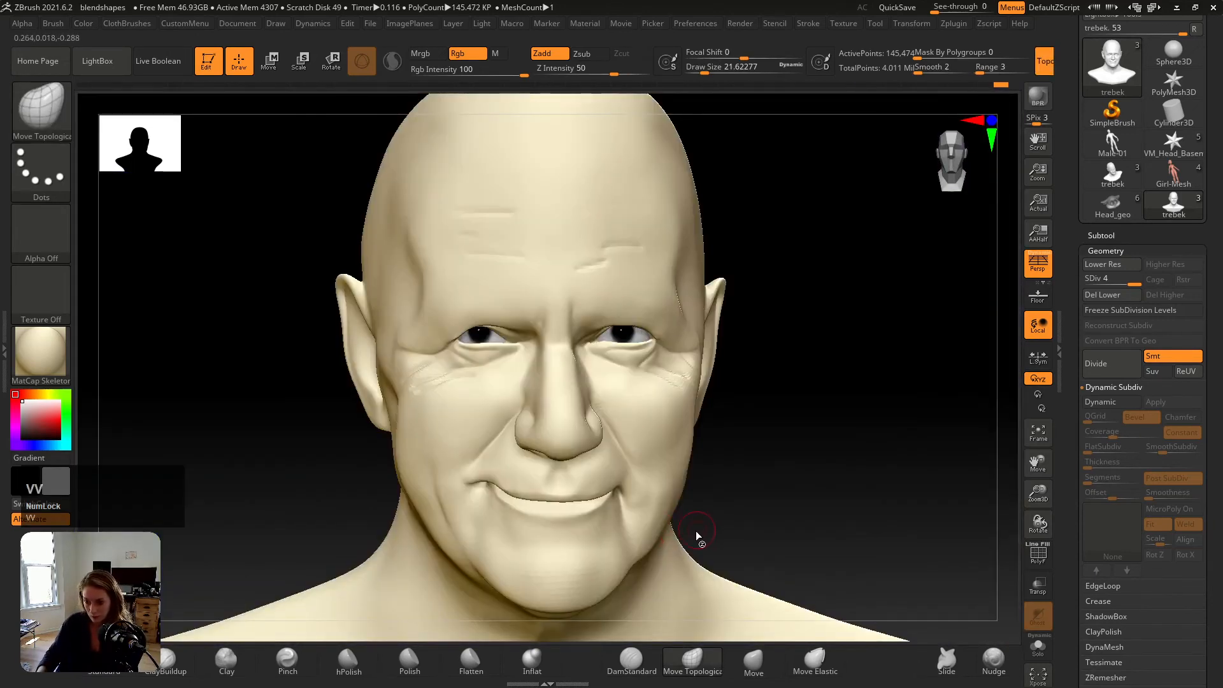
key(shift+z)
key(shift+z)
Step: Adjust the character's left jawline with Move Topological at draw size about 36.9 and check it against the reference photo
key(s)
drag(644, 540, 645, 540)
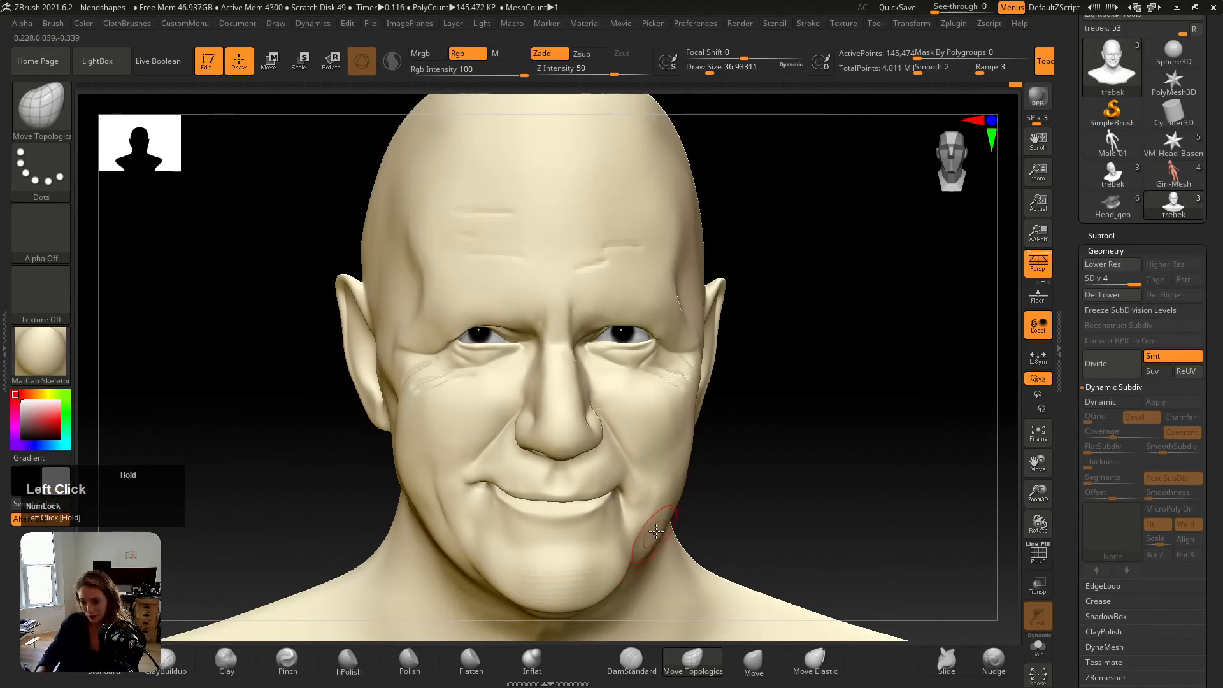
right_drag(656, 531, 683, 510)
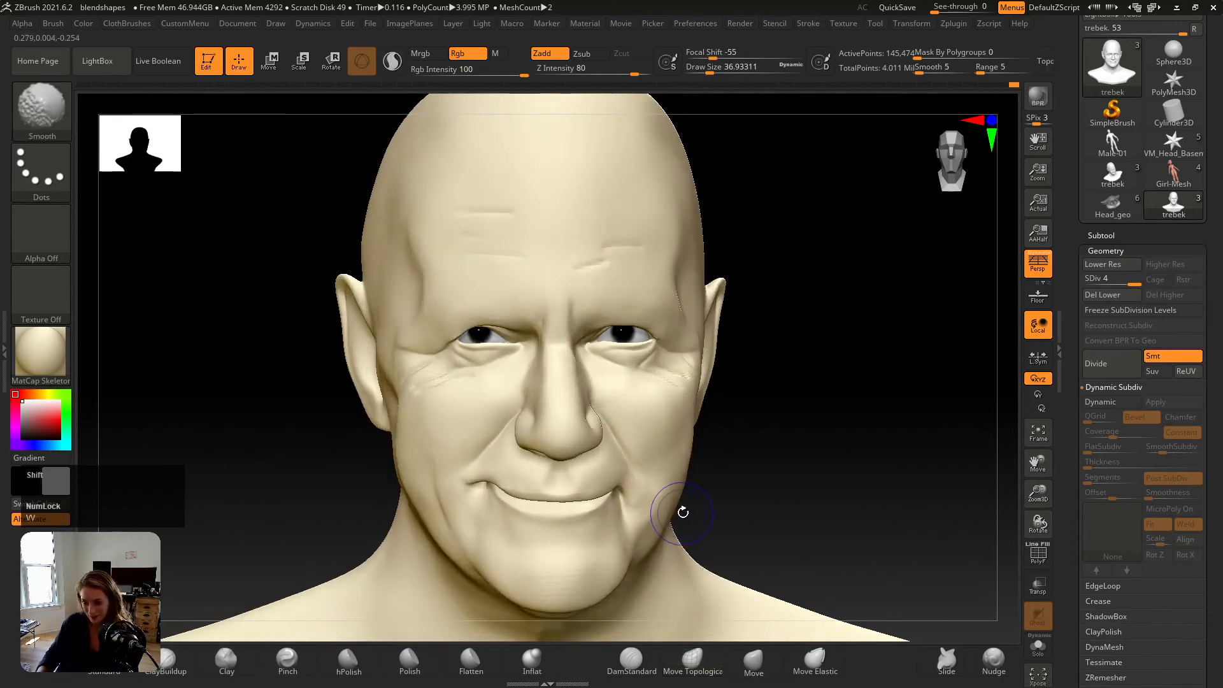
key(shift+z)
key(shift+z)
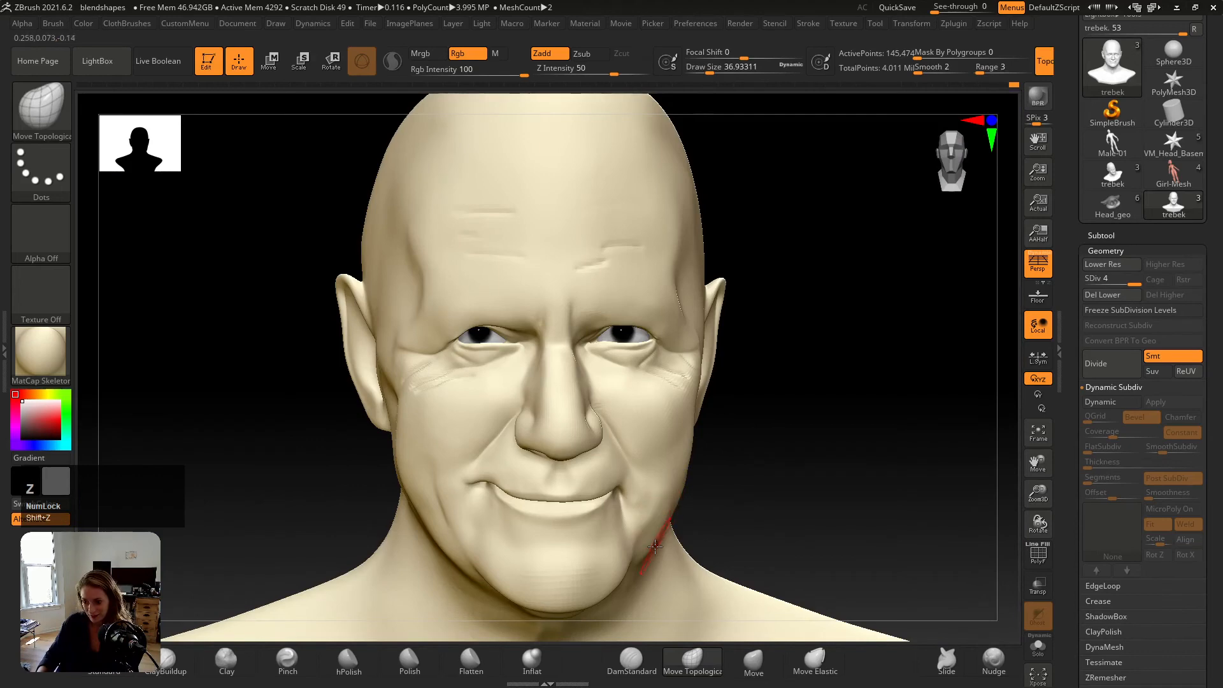
Step: Reshape the chin in profile with Move Topological, enlarging the draw size to about 116 and about 132
right_drag(649, 542, 647, 493)
key(s)
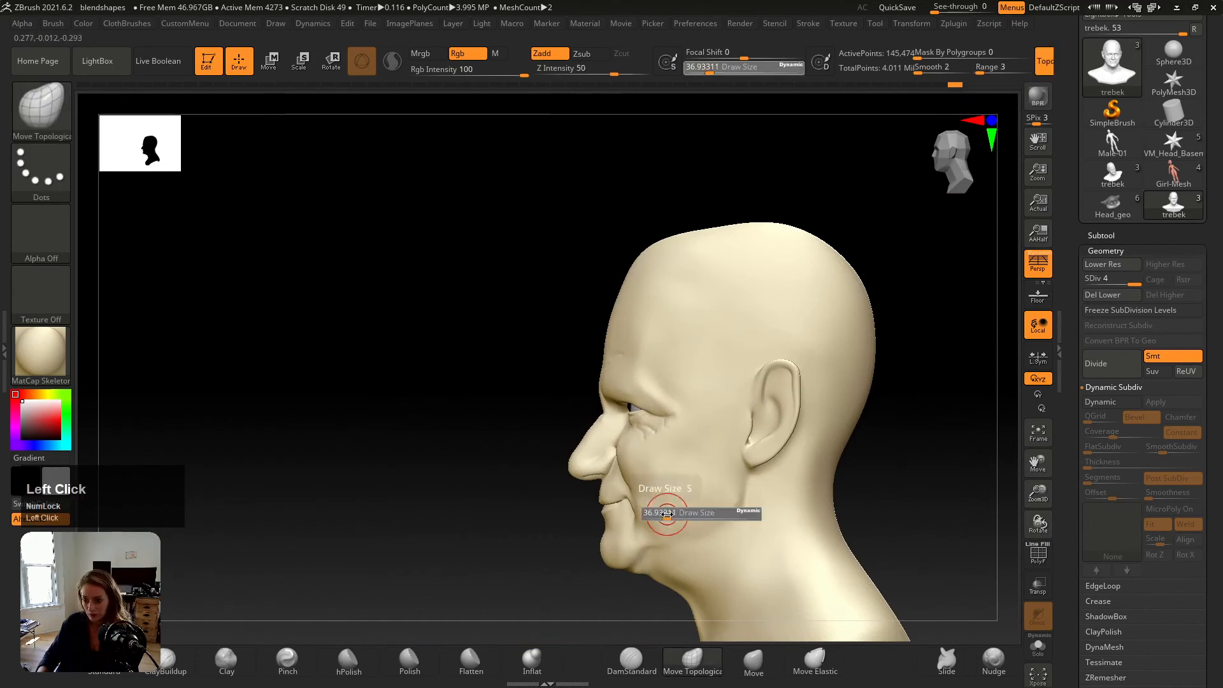
drag(678, 513, 641, 537)
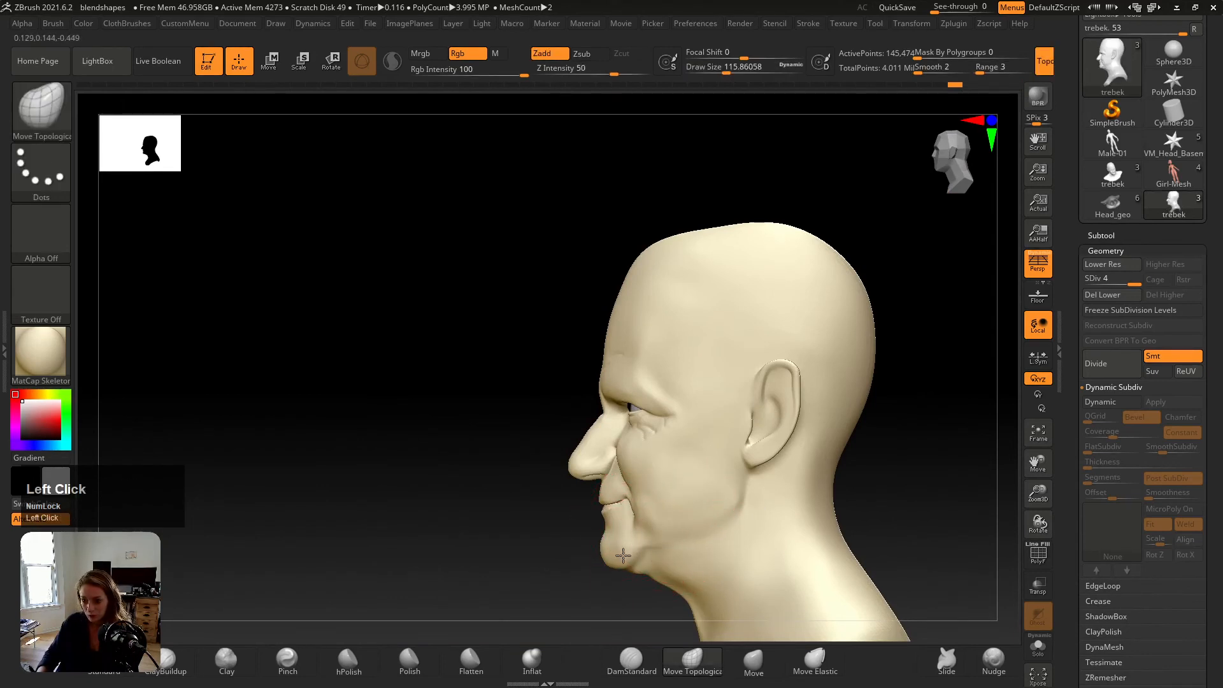
key(s)
drag(631, 553, 639, 552)
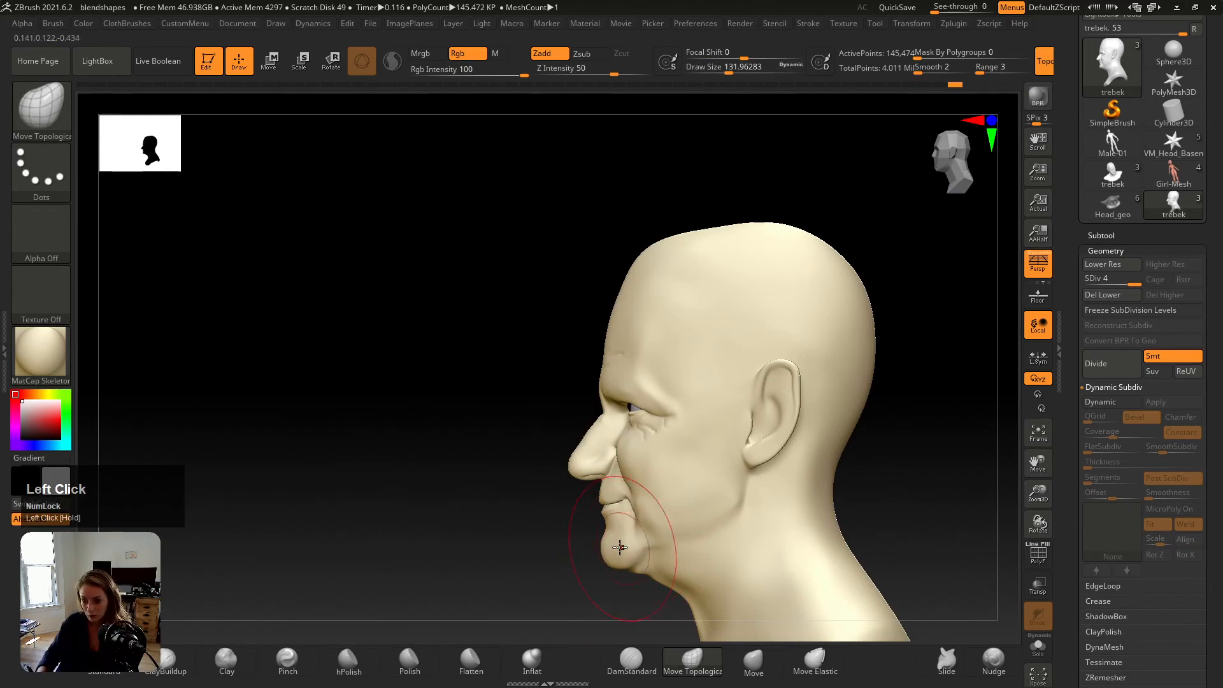
Step: Switch to Photoshop, examine the chin and jaw in the profile and front portraits of trebek_ref.psd, and return to ZBrush
key(alt+Tab)
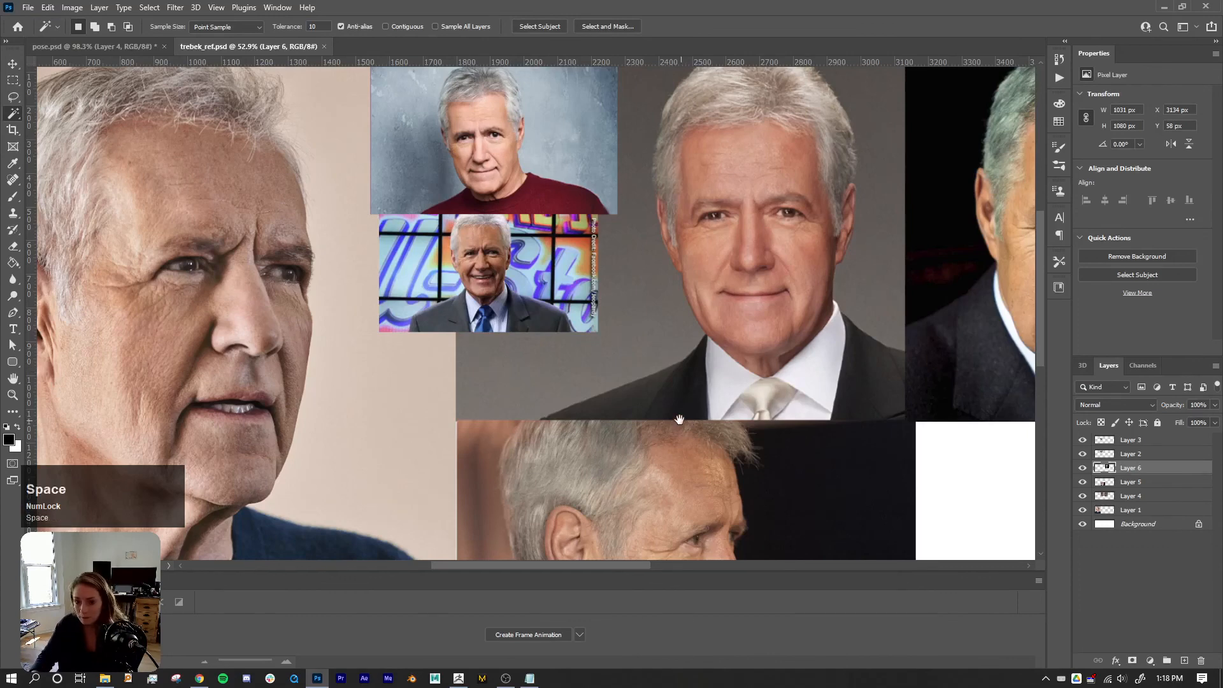
drag(680, 419, 737, 250)
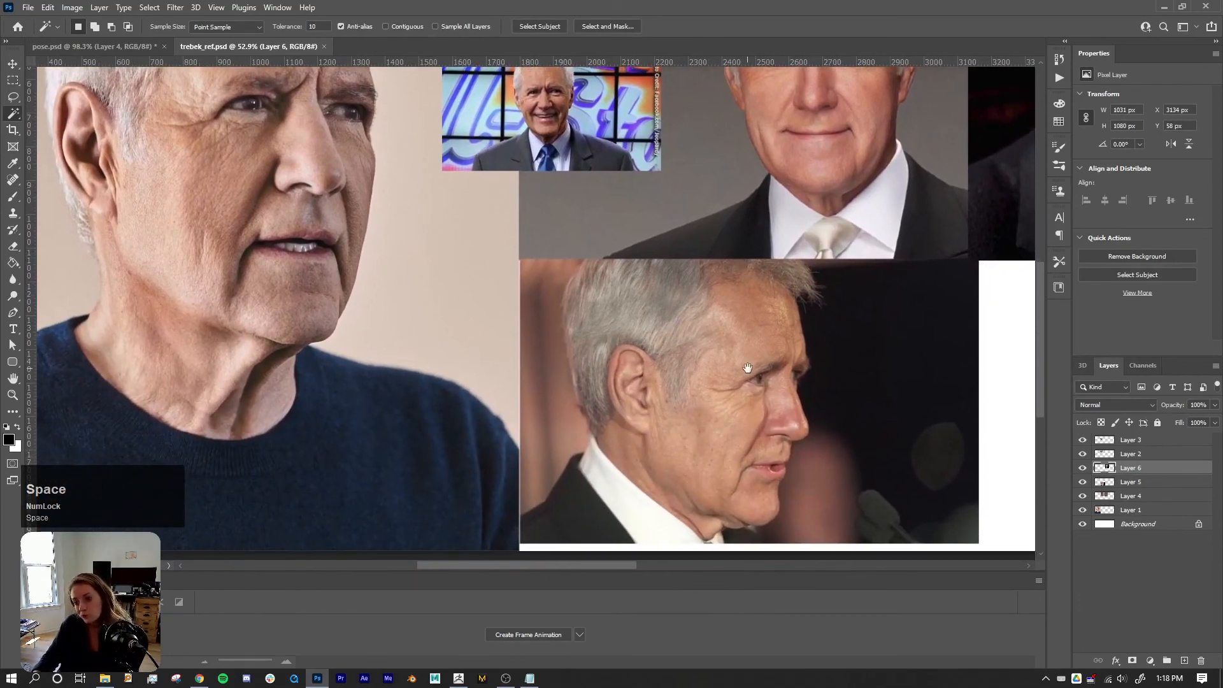
drag(757, 354, 587, 463)
drag(819, 311, 790, 361)
key(z)
mouse_move(777, 358)
mouse_down()
mouse_move(786, 383)
mouse_move(748, 377)
mouse_move(797, 370)
mouse_up()
key(z)
key(z)
drag(603, 357, 661, 432)
key(z)
drag(642, 413, 654, 414)
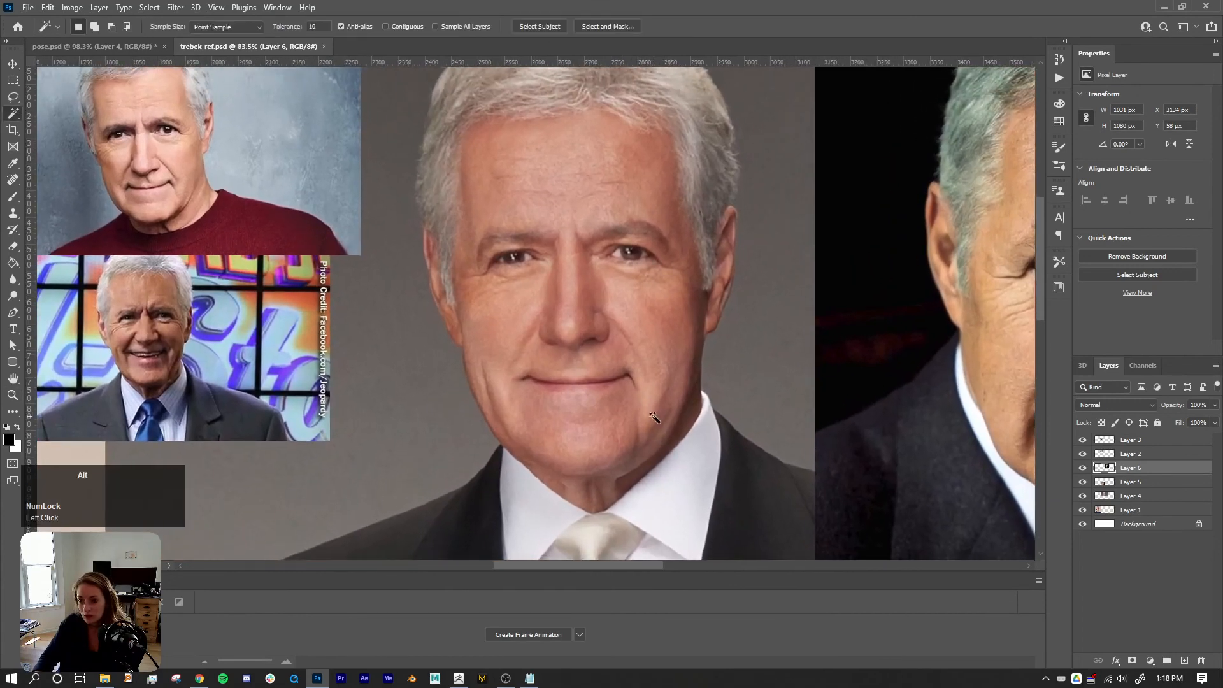
key(alt+Tab)
key(alt+Tab)
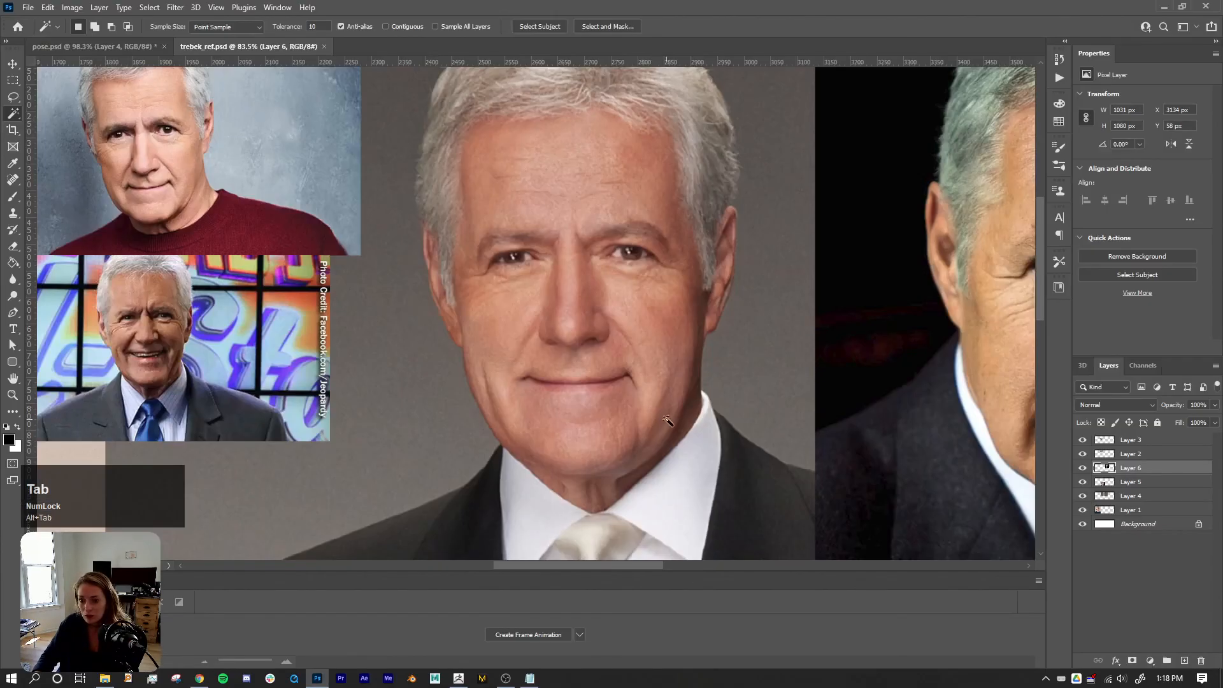
key(alt+Tab)
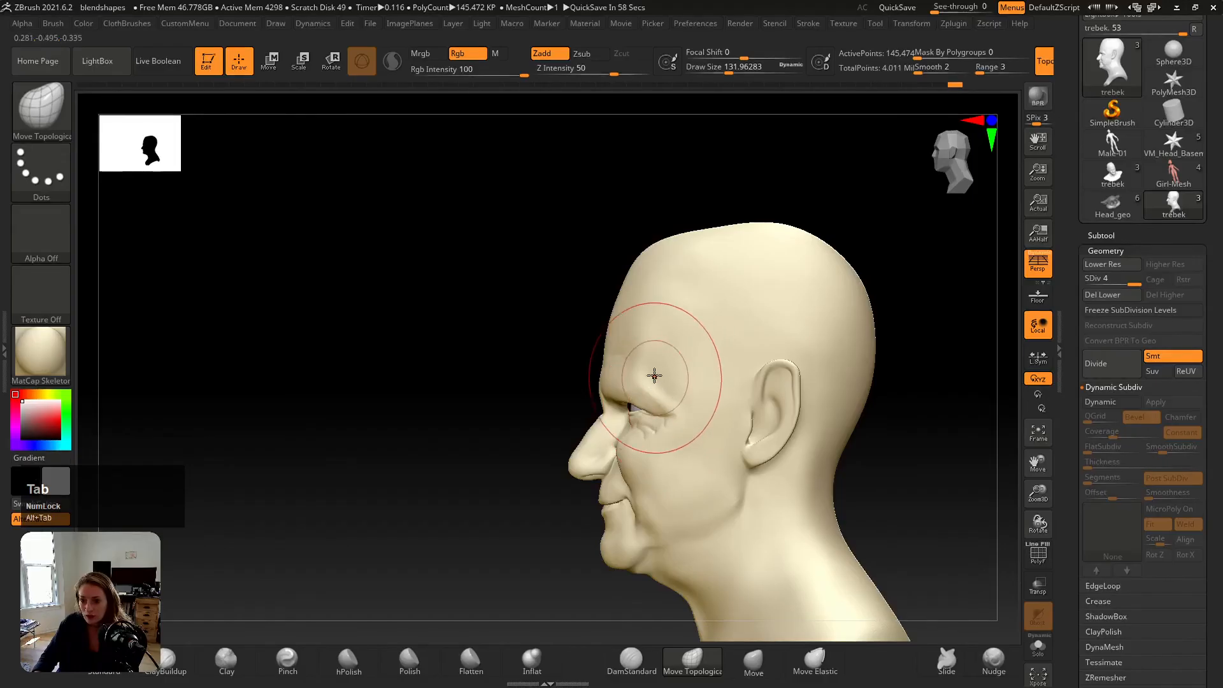
Step: Undo the last chin edit and reshape the upper forehead's profile with Move Topological at draw size about 119.8
key(ctrl+z)
key(s)
click(601, 414)
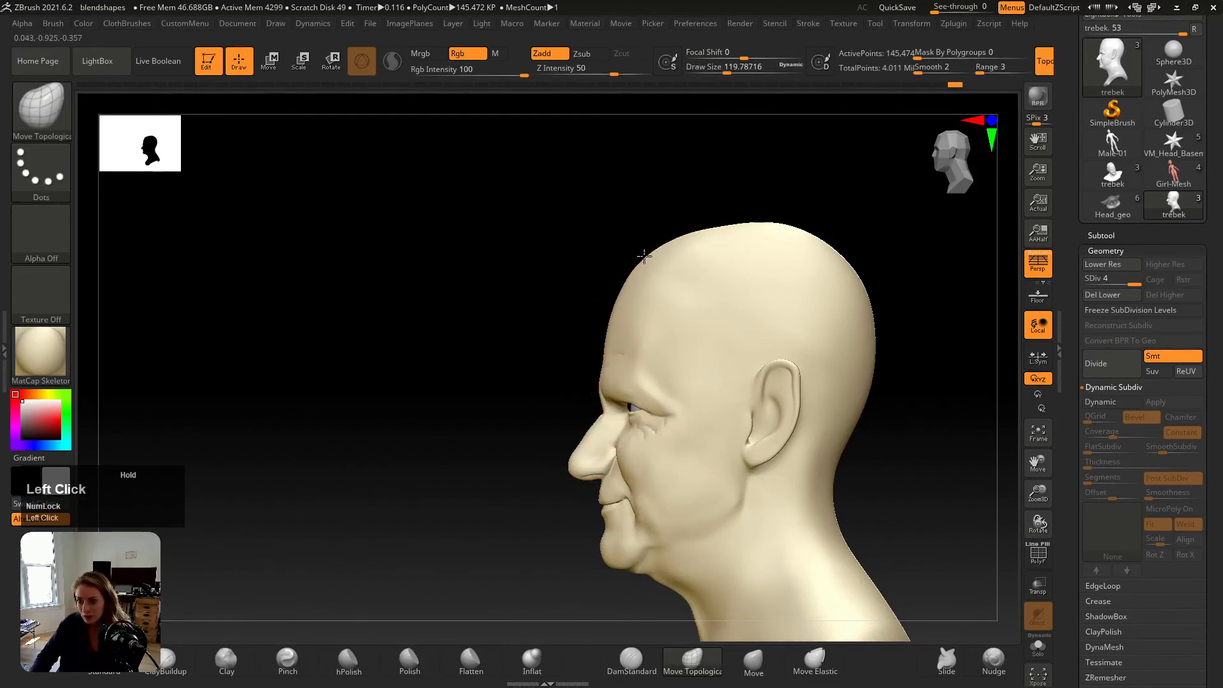
drag(644, 257, 676, 235)
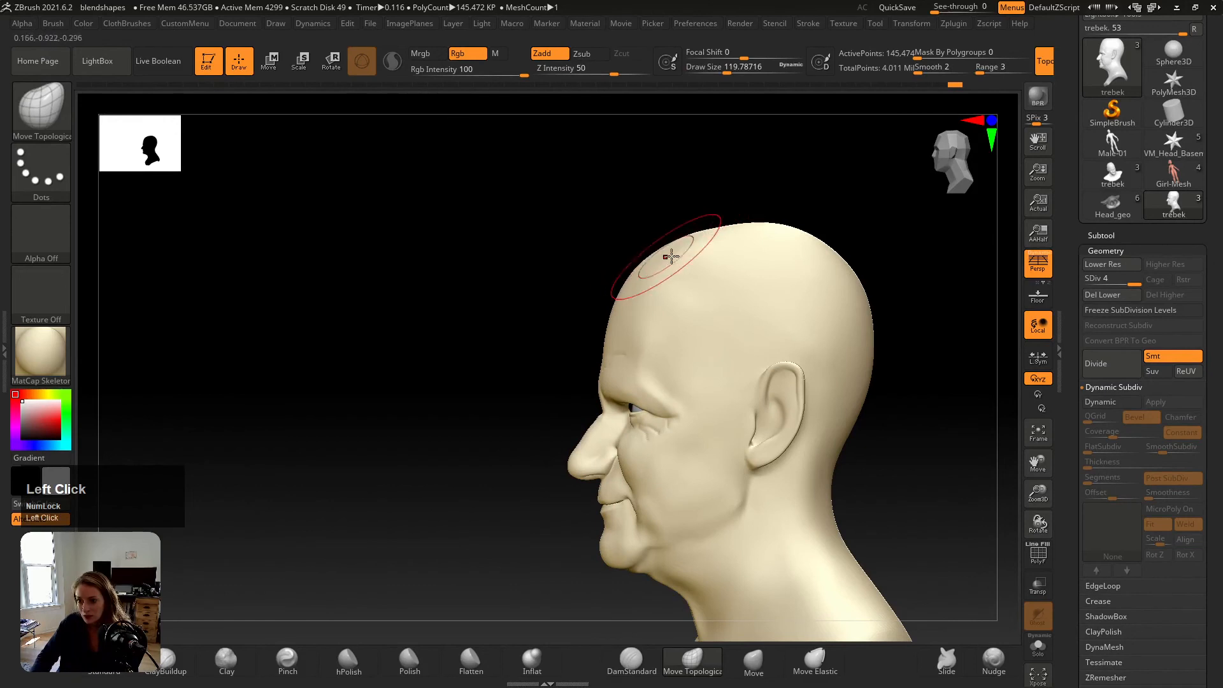
Step: Nudge and smooth the character's left upper forehead and the front of the crown
right_drag(707, 231, 773, 265)
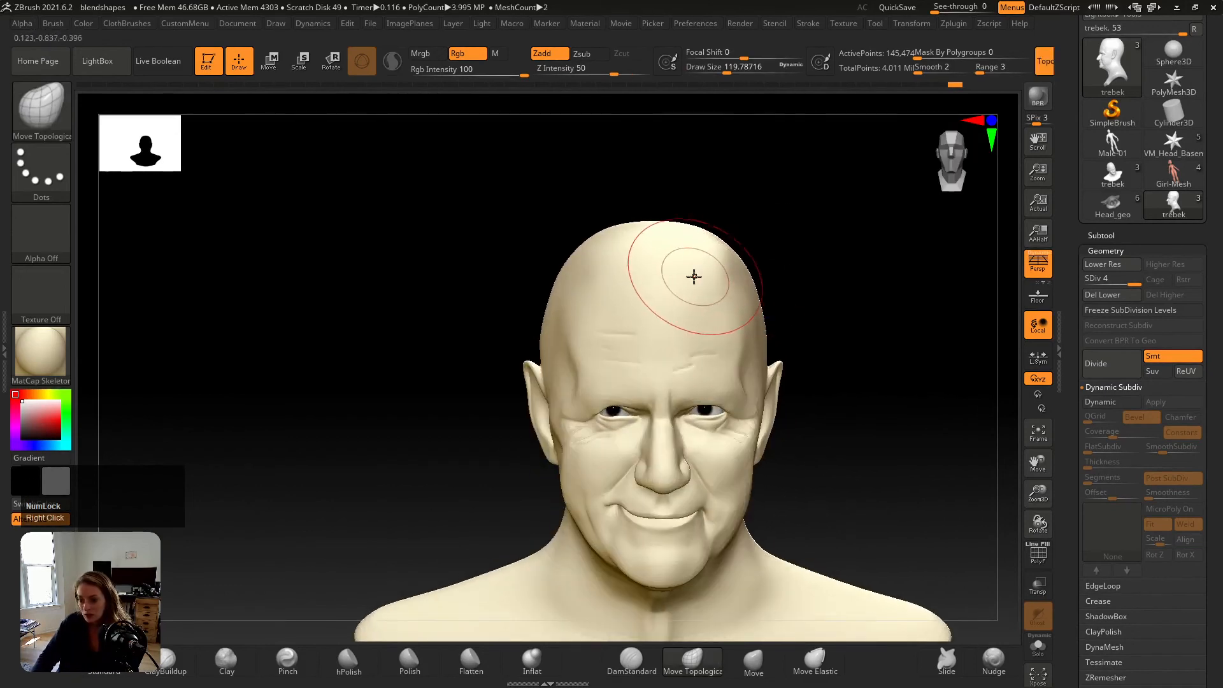
click(715, 260)
click(714, 259)
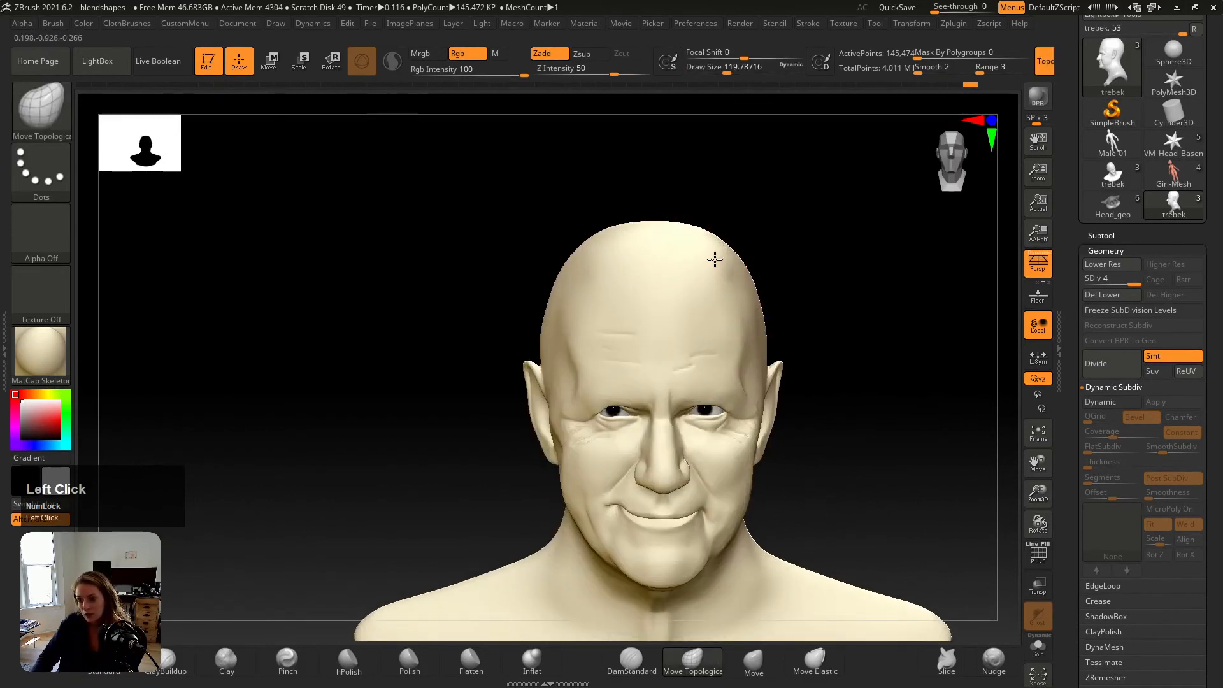
shift+drag(720, 261, 698, 258)
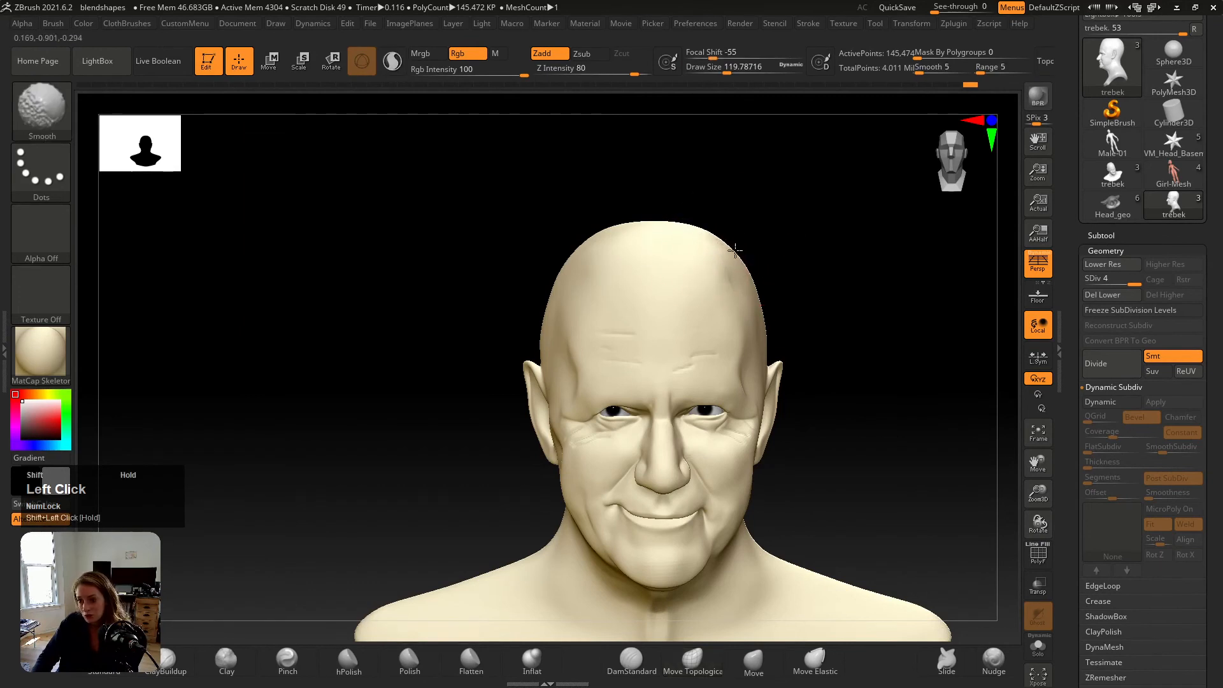
right_drag(735, 250, 729, 251)
shift+drag(719, 251, 773, 249)
right_drag(770, 249, 710, 254)
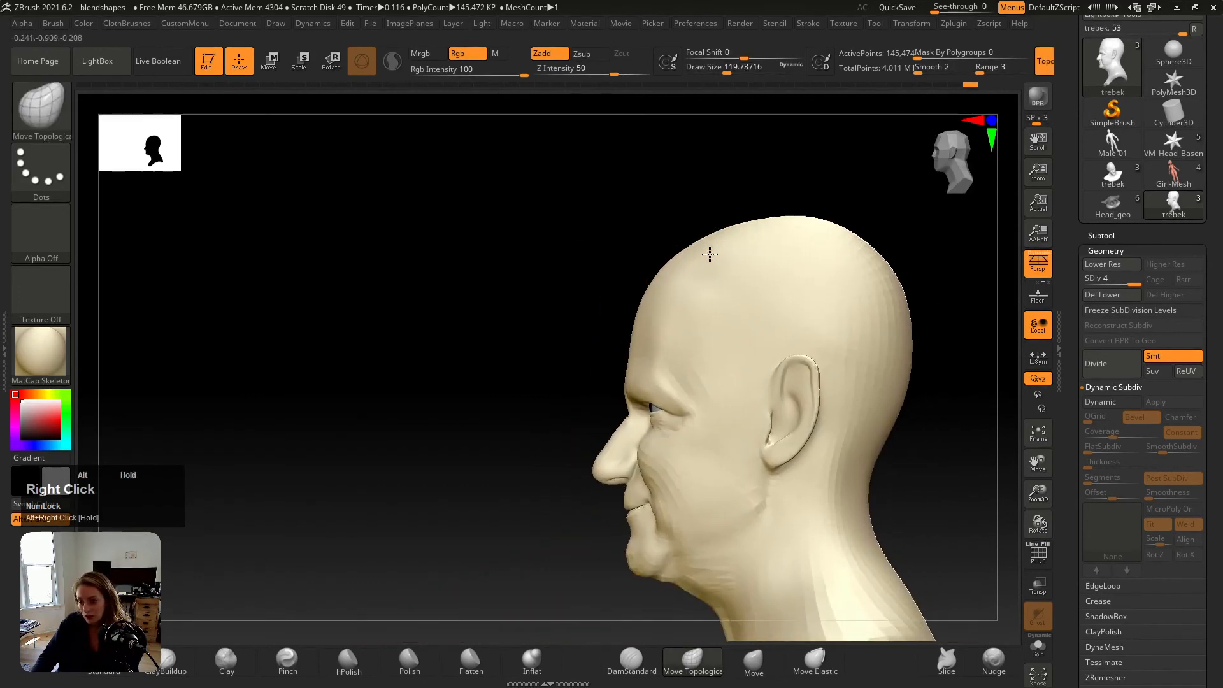
Step: Compare the head's overall shape with the front reference photo from the matching front view
mouse_move(786, 355)
shift+right_down()
mouse_move(792, 365)
mouse_move(759, 311)
shift+right_up()
key(v)
key(shift+z)
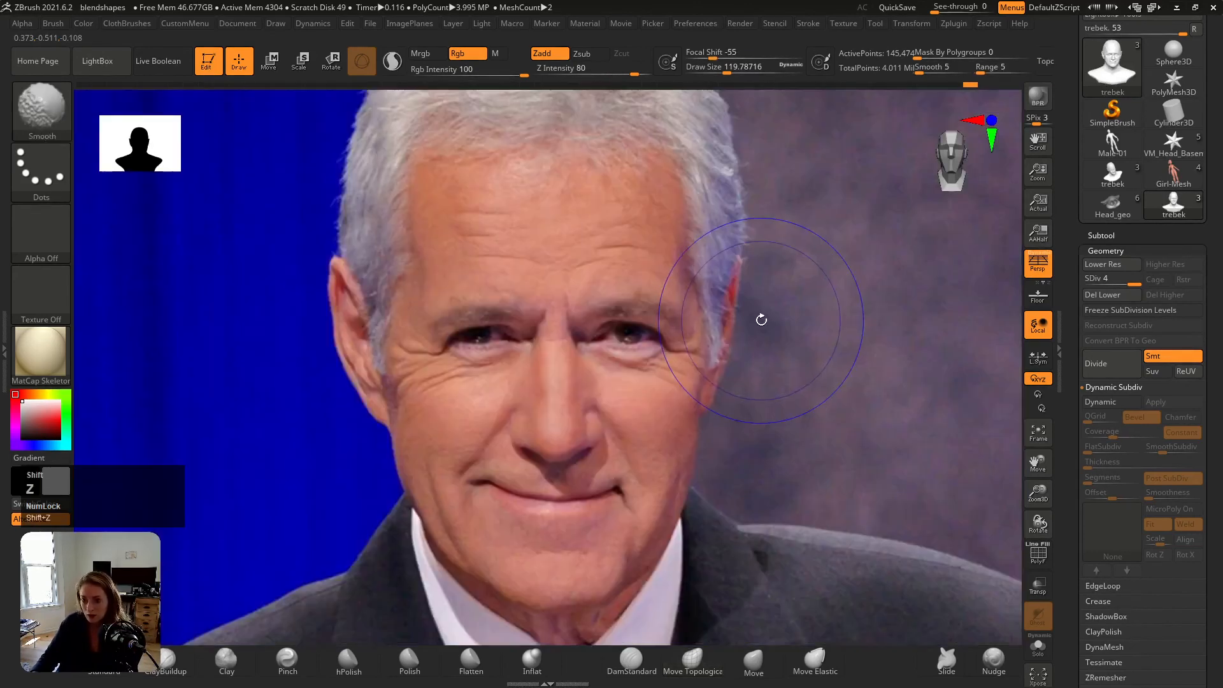
key(shift+z)
key(shift+z)
key(shift+z)
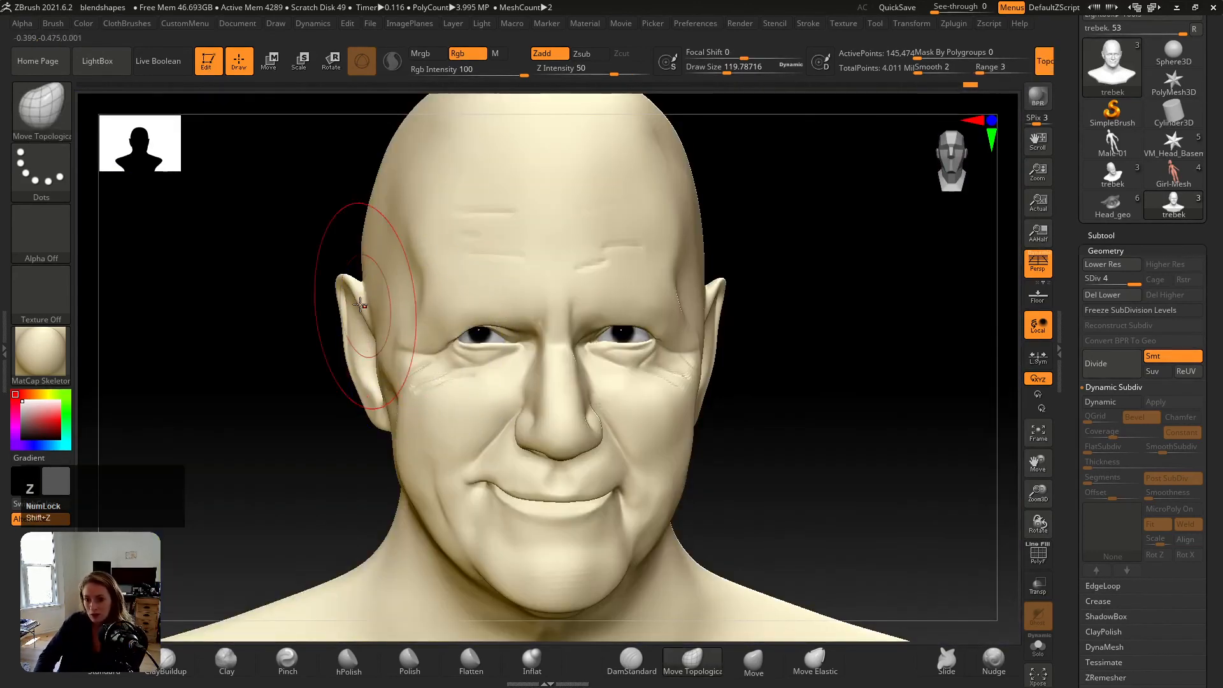
Step: Pull the upper part of the character's right ear outward with Move Topological at draw size about 93.7, checking against the front photo
drag(356, 303, 333, 290)
key(s)
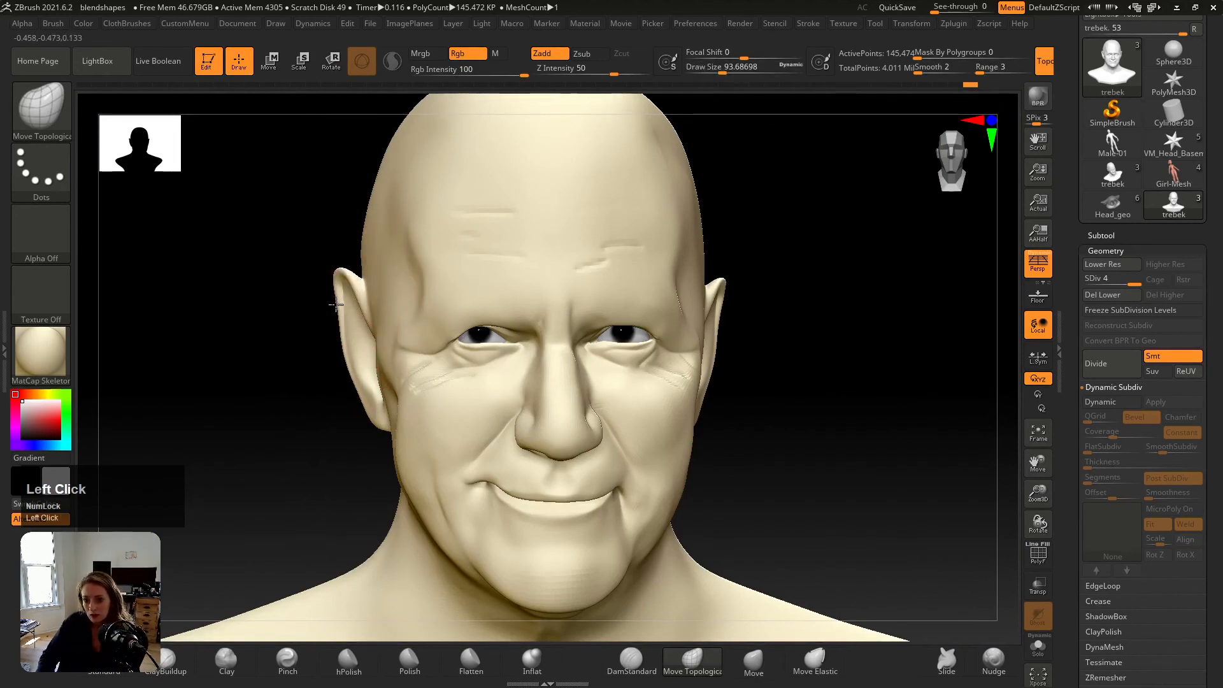
key(shift+z)
key(shift+z)
click(335, 301)
key(v)
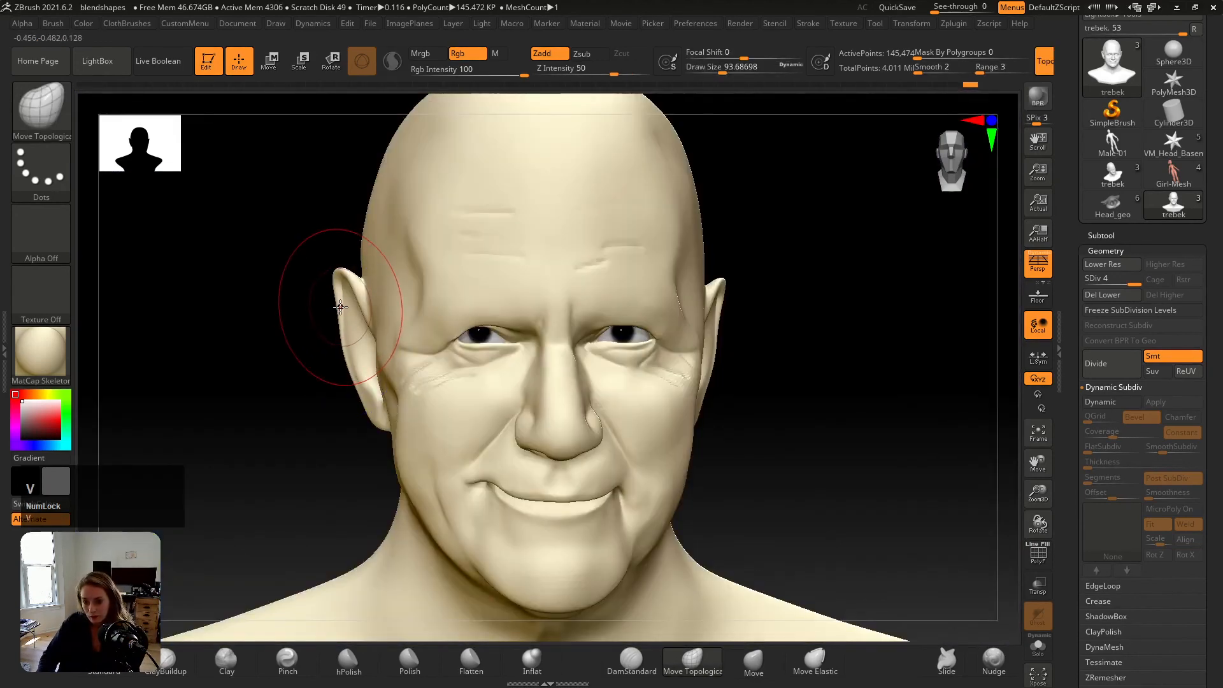
Step: Bring back the front reference photo and lower its Spotlight opacity so the sculpted head shows through
key(shift+z)
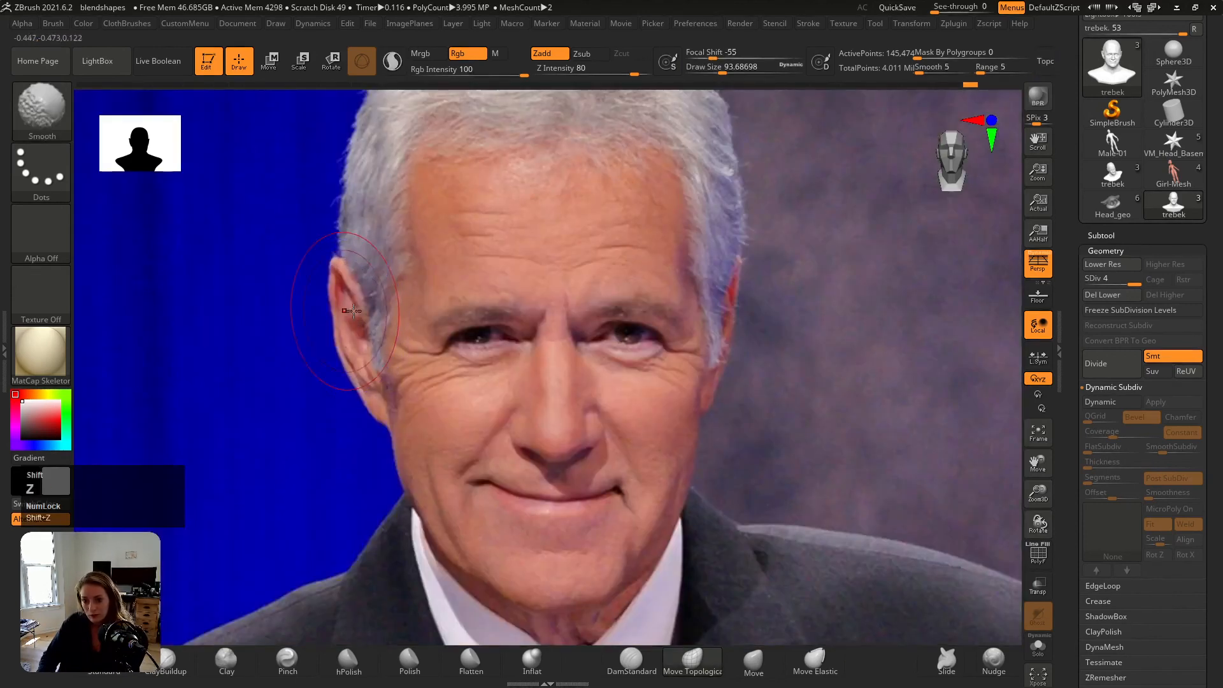
key(z)
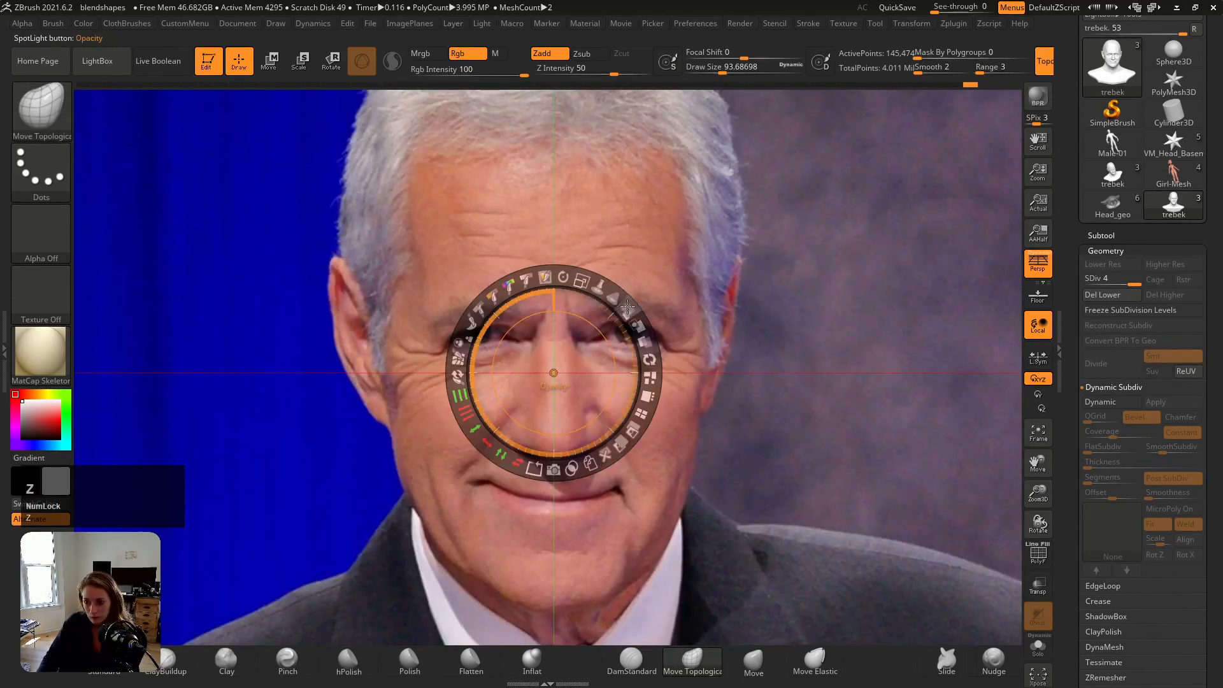
drag(627, 306, 577, 286)
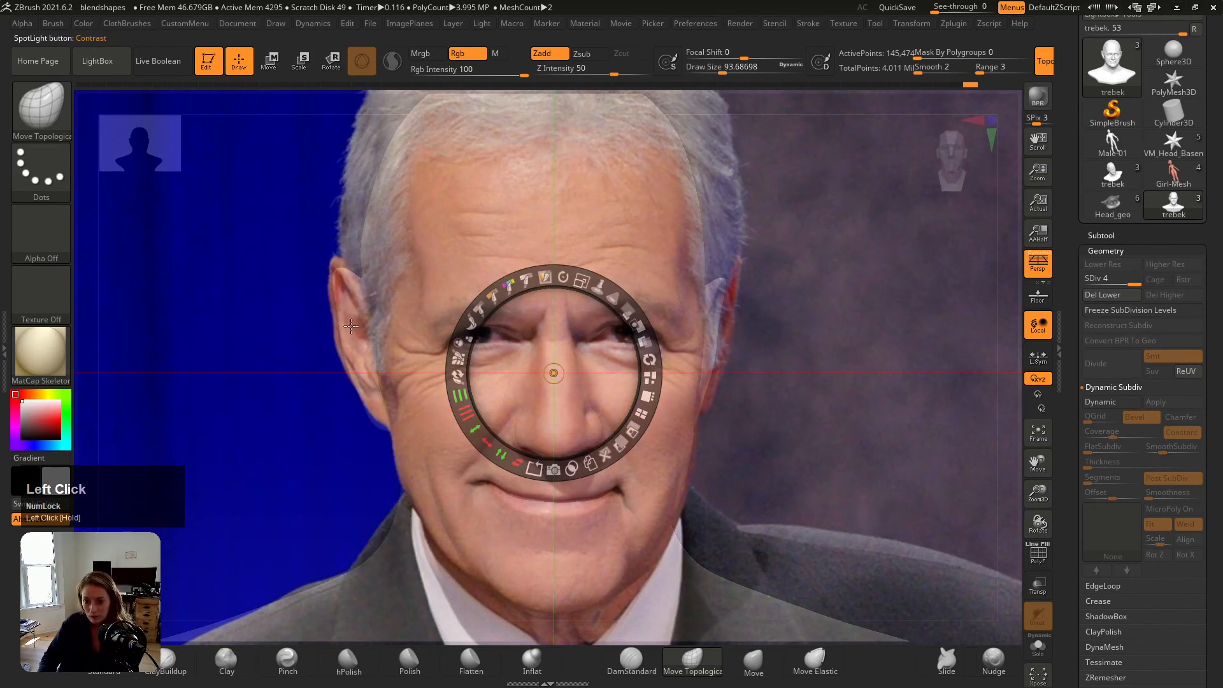
alt+click(385, 326)
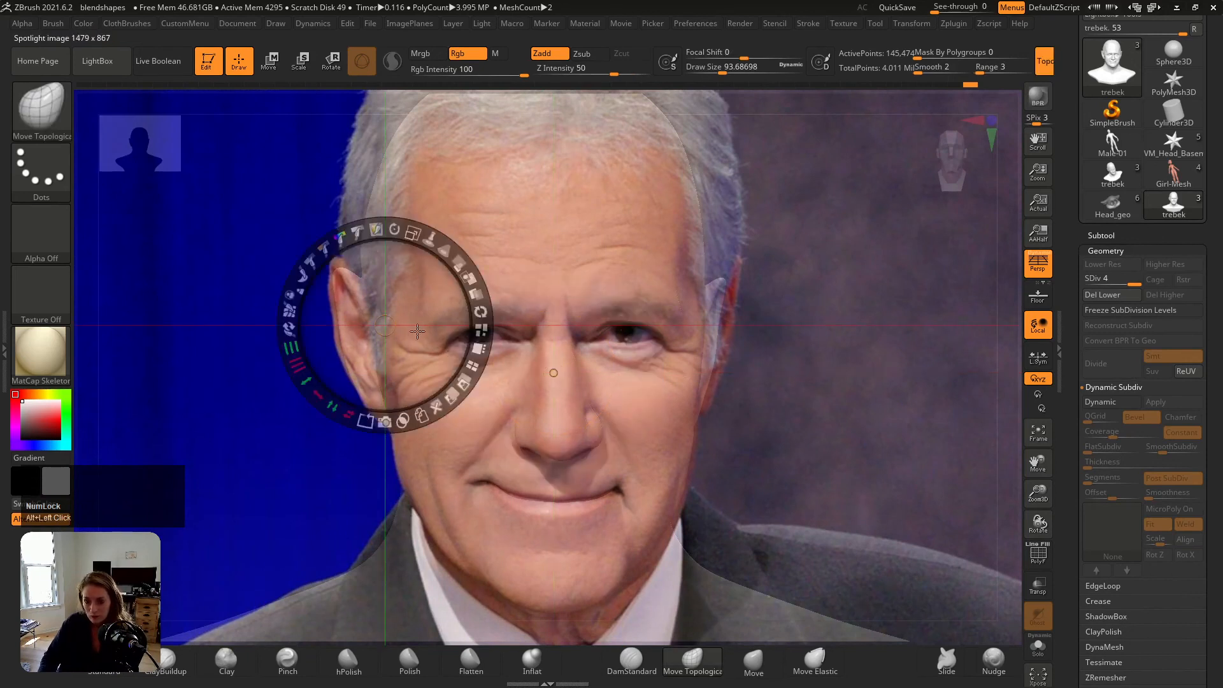
key(z)
Step: Fit the character's right ear to the overlaid photo at draw sizes about 104.5 and 64.9, and undo the last edit
key(s)
click(334, 326)
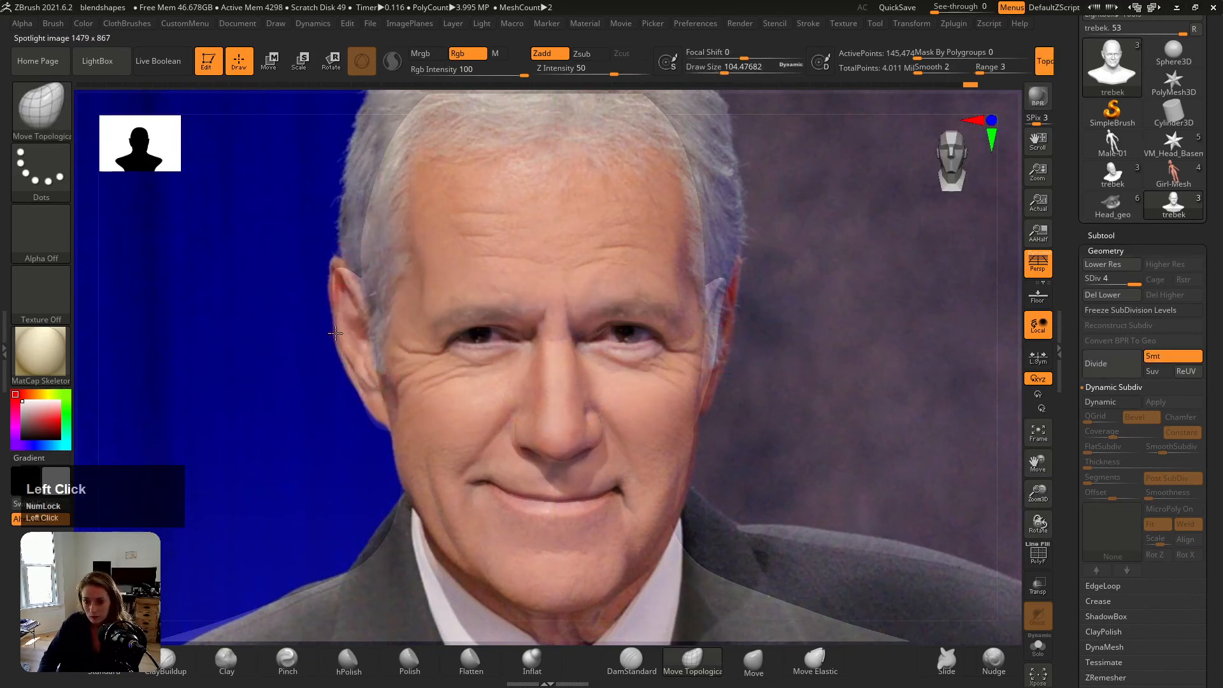
key(s)
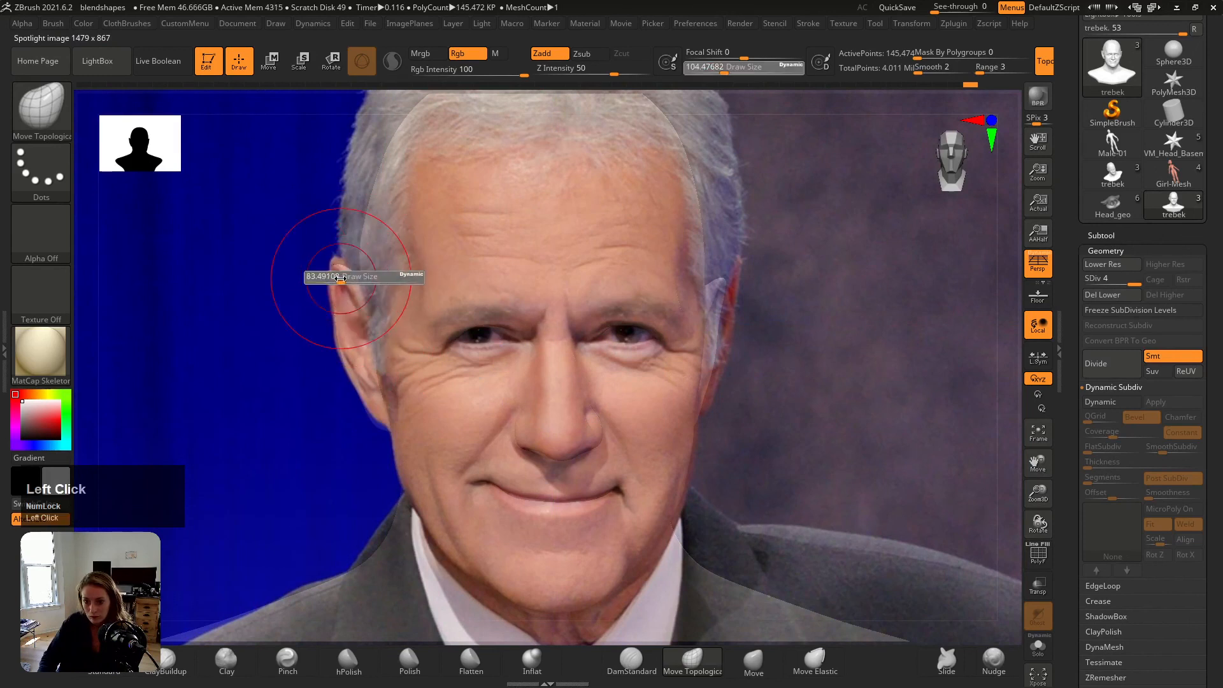
click(334, 275)
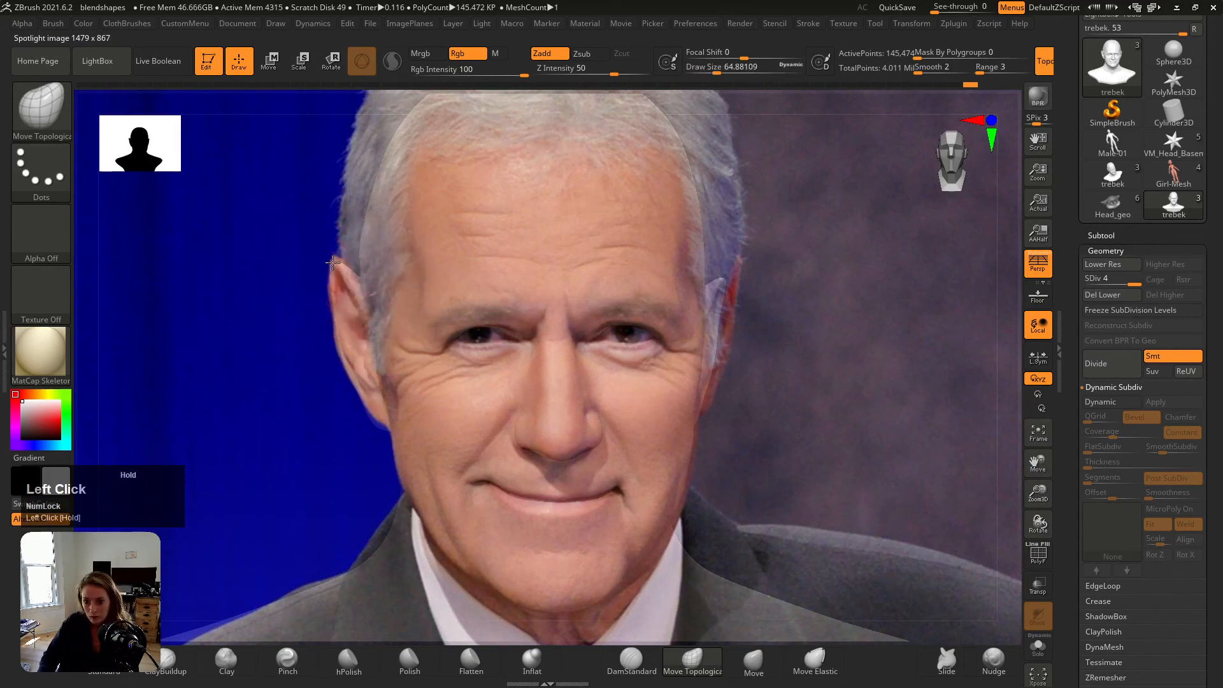
key(s)
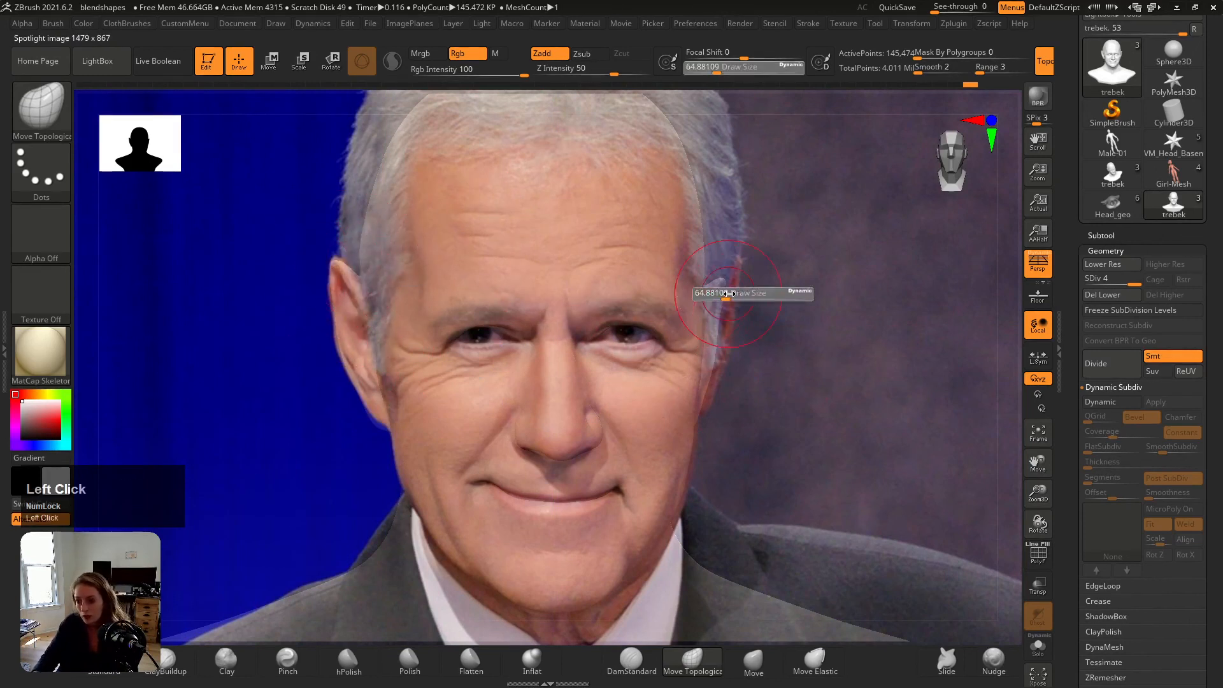
click(733, 300)
key(ctrl+z)
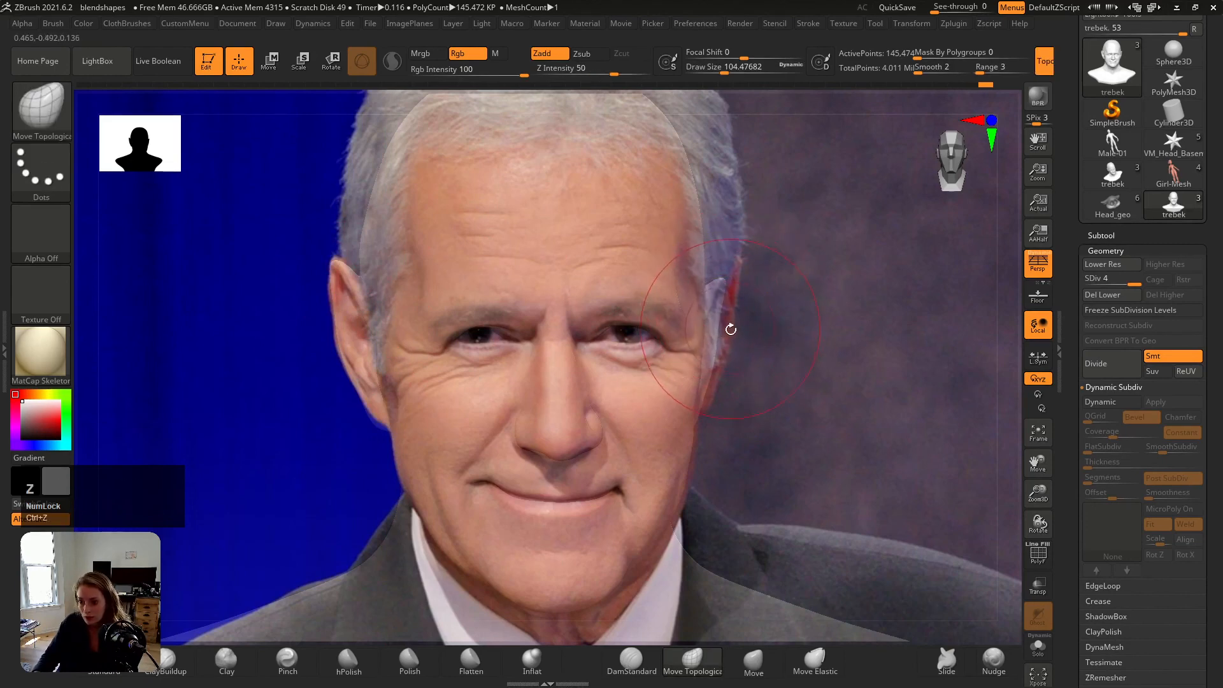
Step: Reshape the character's left ear, side of the head and jaw to the overlaid photo, using draw sizes up to about 268
alt+right_drag(732, 329, 737, 360)
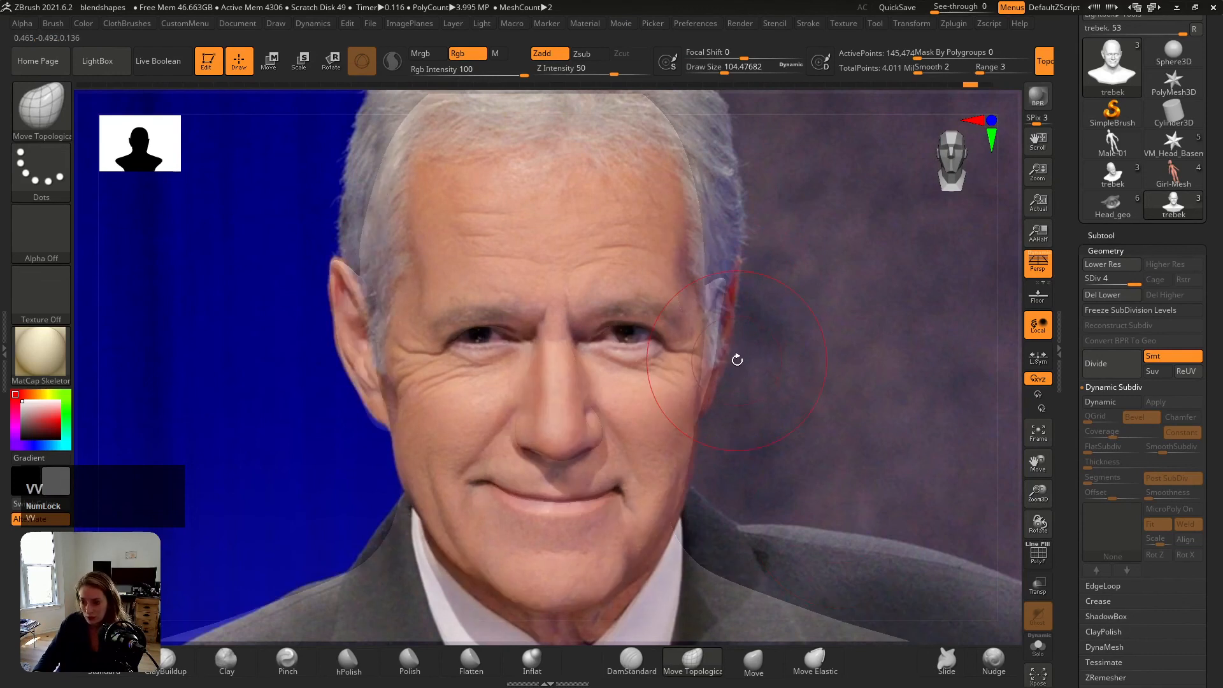
key(w)
mouse_move(717, 334)
mouse_down()
mouse_move(739, 338)
mouse_move(729, 338)
mouse_up()
alt+right_drag(717, 352, 722, 347)
key(v)
key(v)
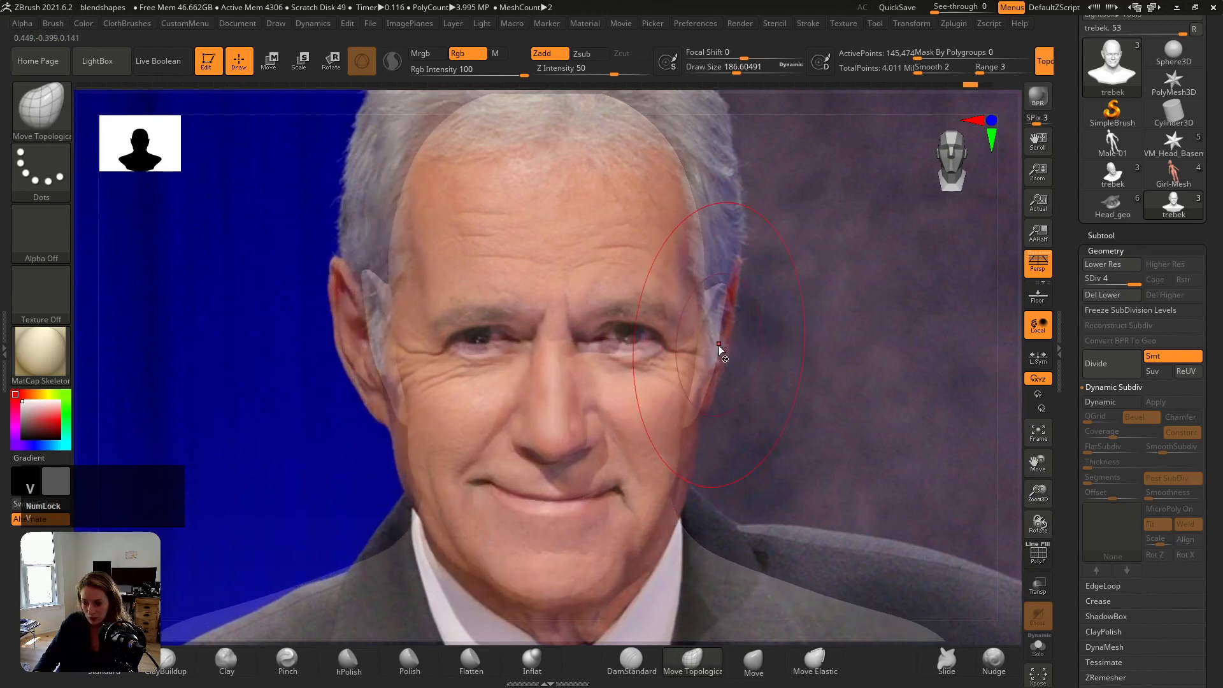
mouse_move(719, 326)
mouse_down()
mouse_move(733, 323)
mouse_move(714, 296)
mouse_up()
drag(696, 179, 706, 185)
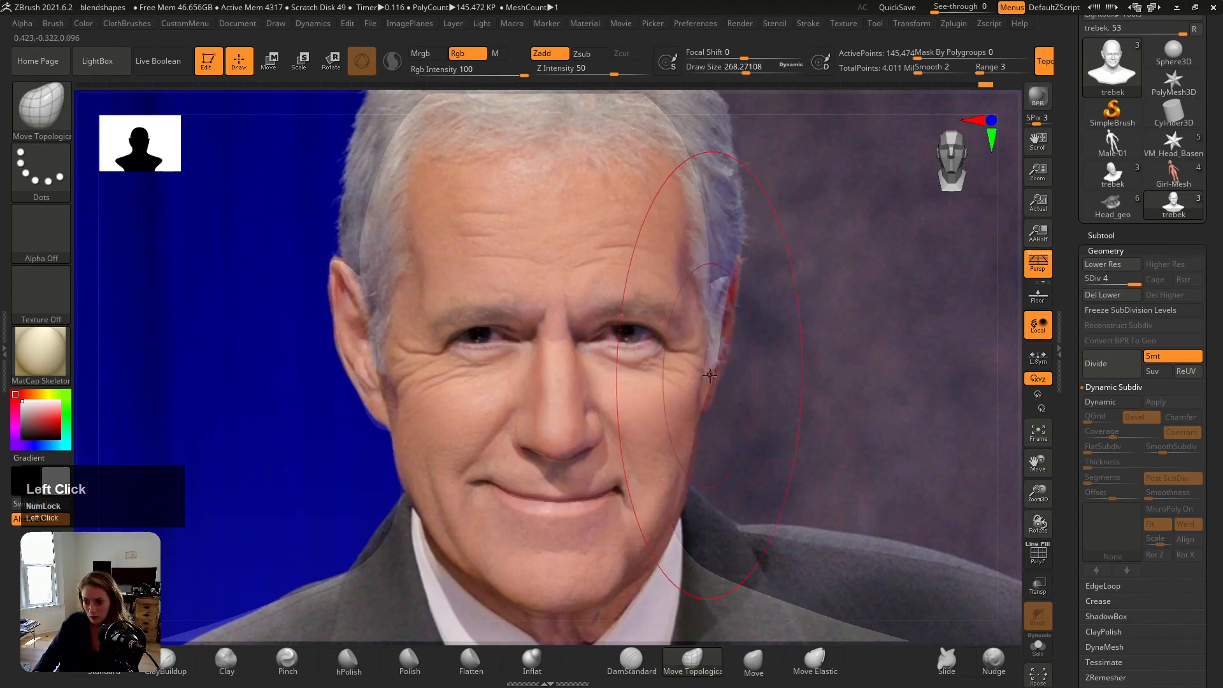
drag(682, 468, 674, 469)
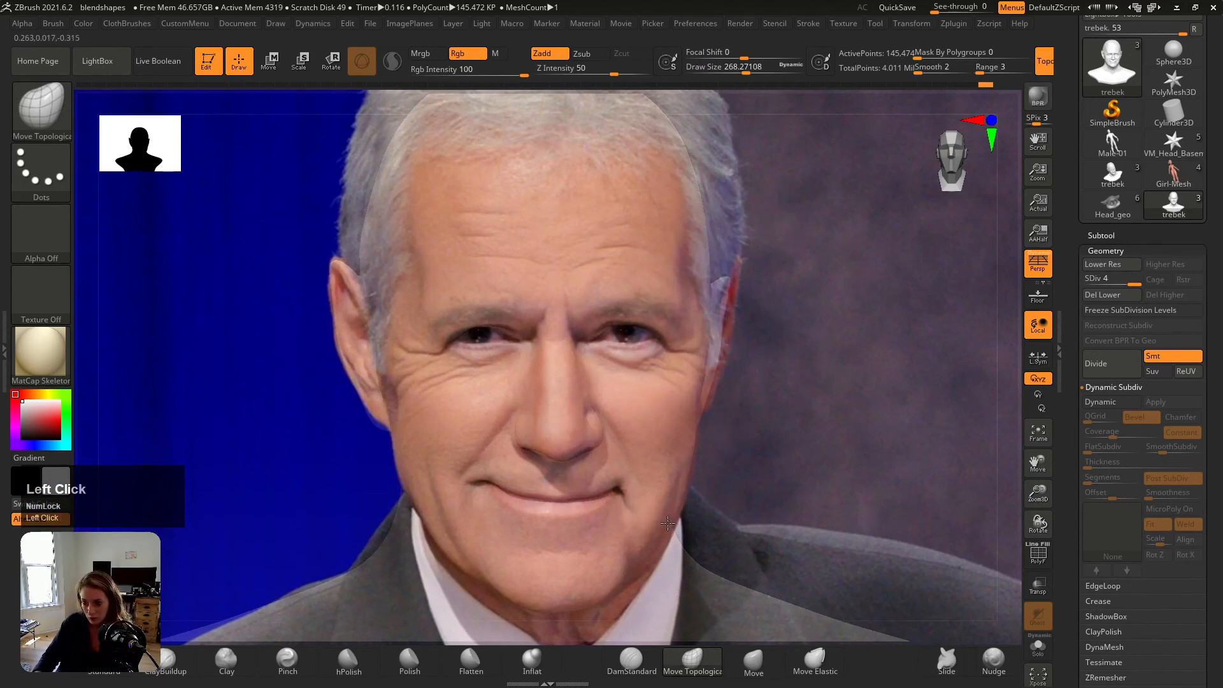
Step: Reshape the crown and back of the skull in profile with Move Topological, finishing at draw size about 212
mouse_move(639, 391)
alt+right_down()
mouse_move(615, 371)
mouse_move(647, 396)
mouse_move(699, 391)
mouse_move(683, 349)
alt+right_up()
key(s)
drag(445, 350, 449, 350)
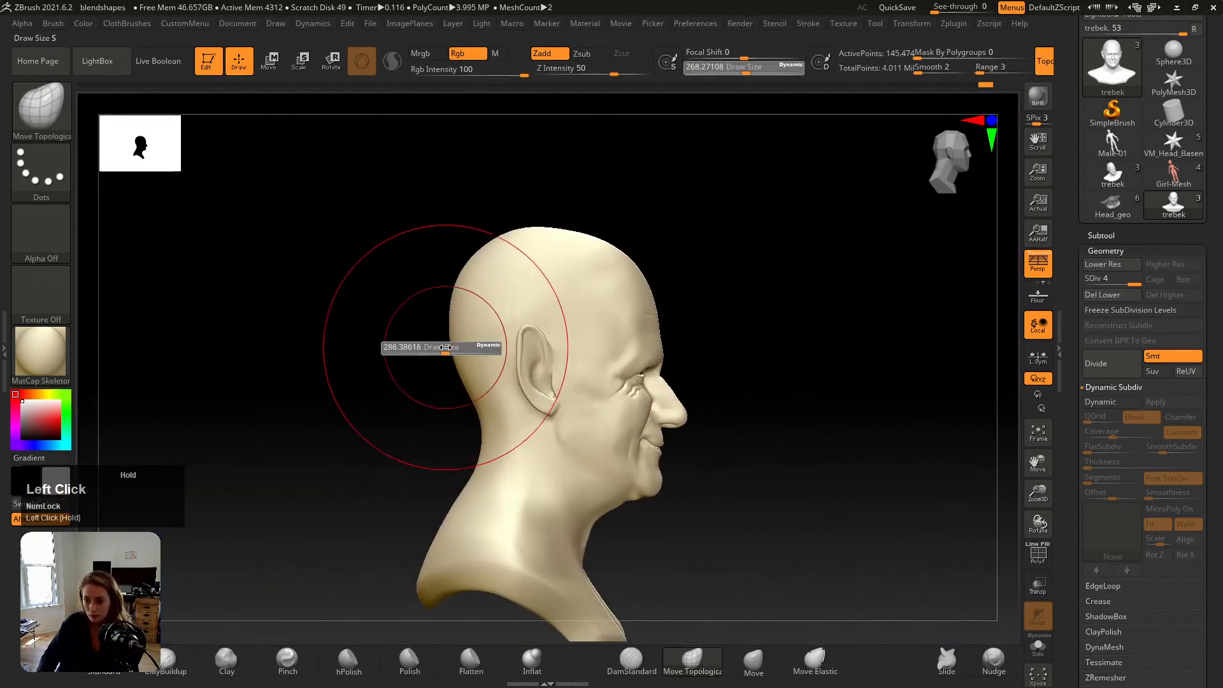
drag(475, 249, 494, 235)
drag(503, 237, 490, 245)
key(s)
drag(490, 248, 494, 245)
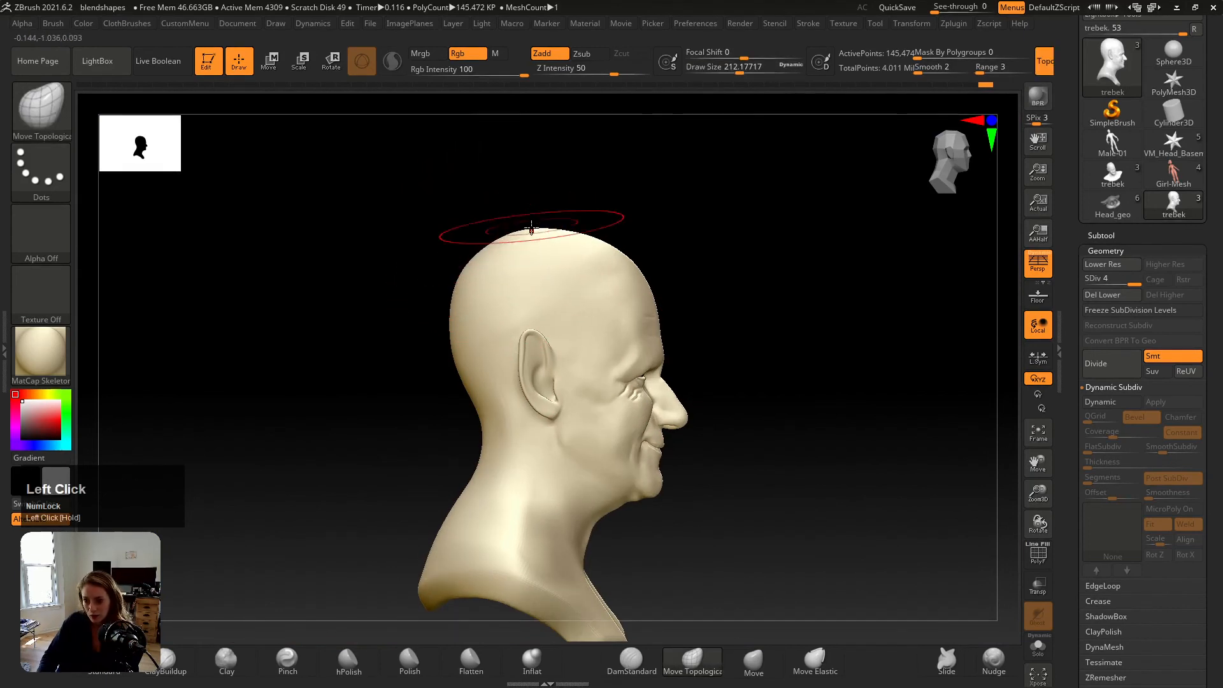
right_drag(502, 453, 459, 437)
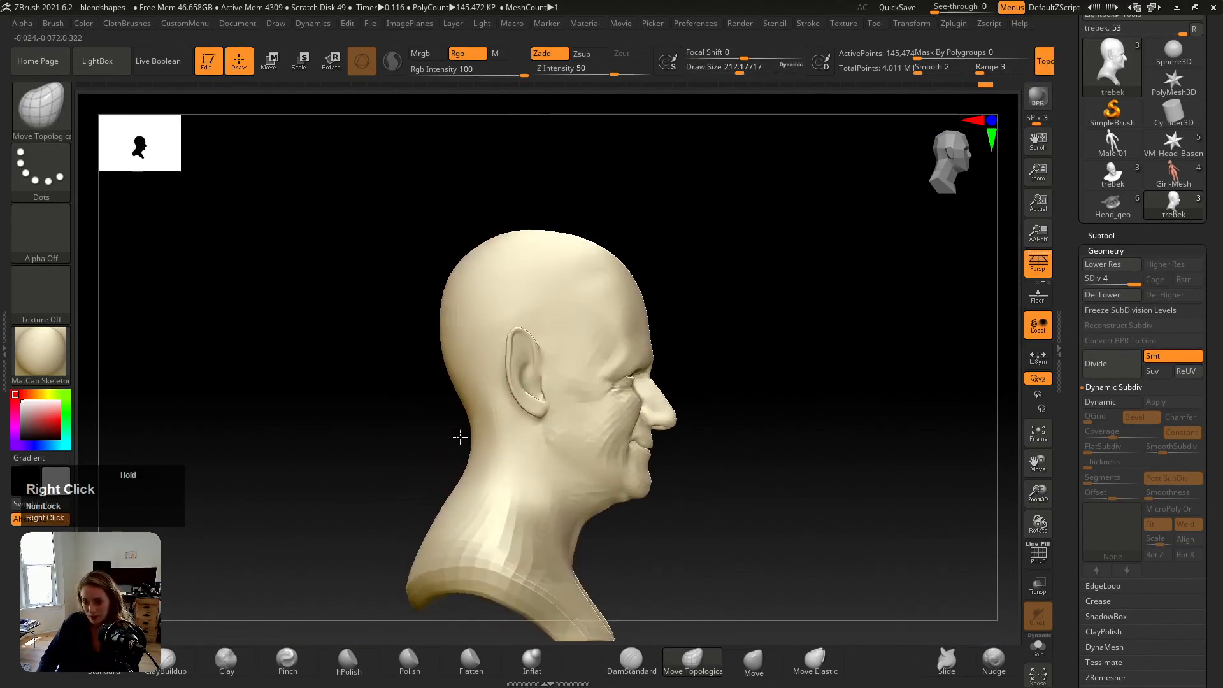
drag(483, 451, 481, 450)
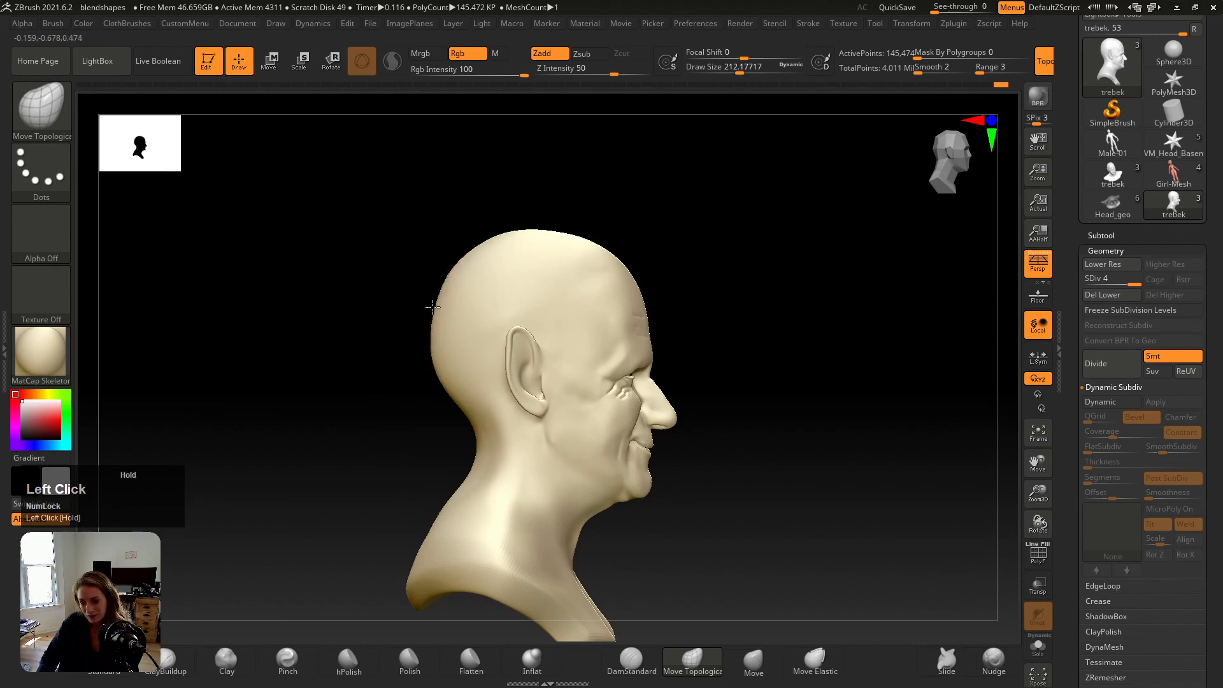
Step: Undo the one-sided neck edit, turn on X symmetry and reshape both sides of the neck from behind
right_drag(433, 307, 468, 349)
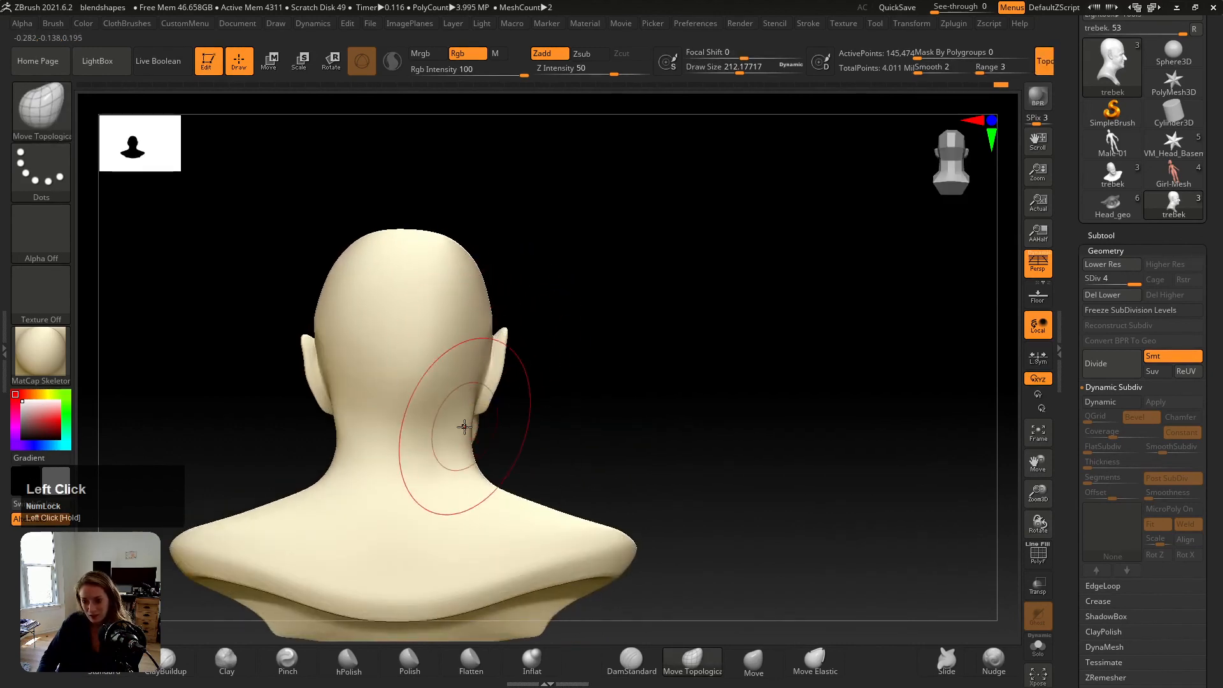
drag(451, 433, 455, 438)
key(ctrl+z)
key(x)
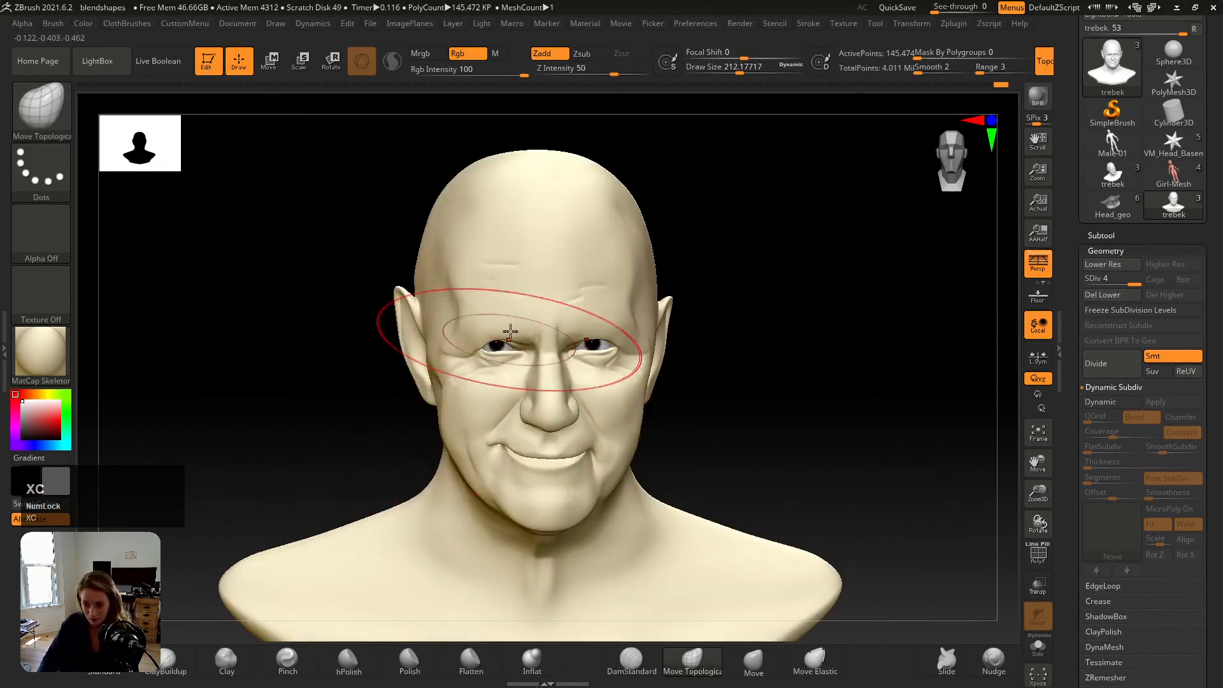
mouse_move(515, 372)
alt+right_down()
mouse_move(497, 345)
mouse_move(548, 328)
alt+right_up()
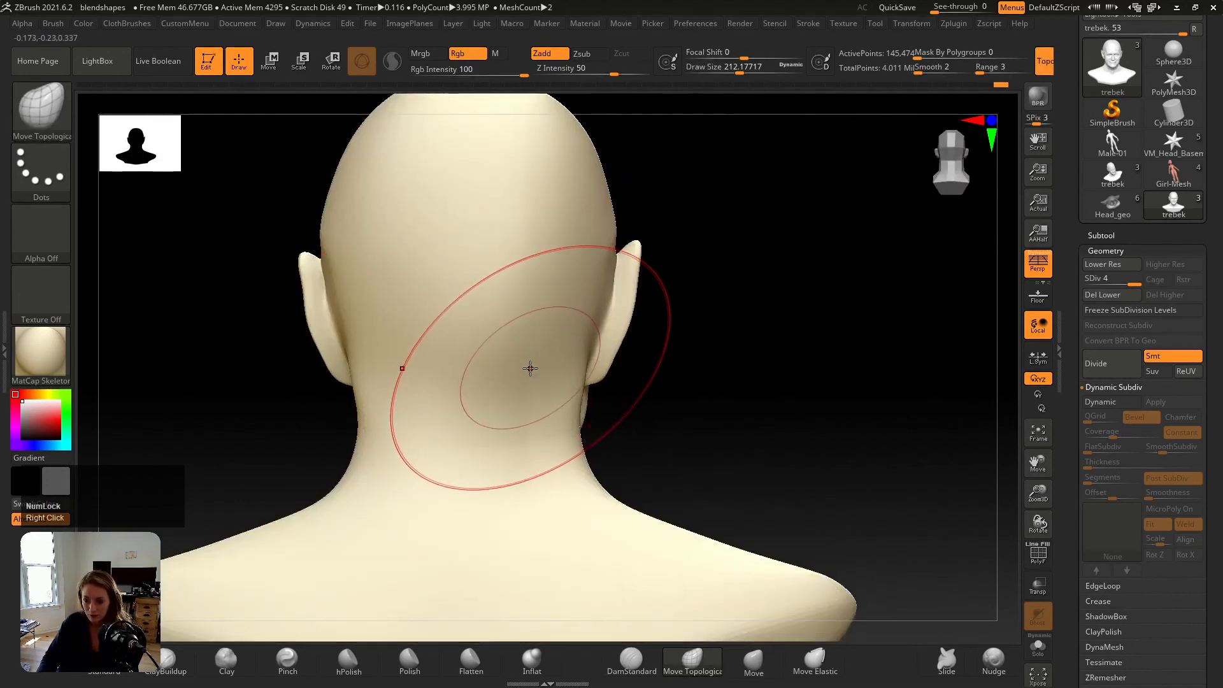
ctrl+right_drag(536, 386, 514, 374)
mouse_move(552, 415)
mouse_down()
mouse_move(531, 423)
mouse_move(546, 385)
mouse_move(574, 367)
mouse_up()
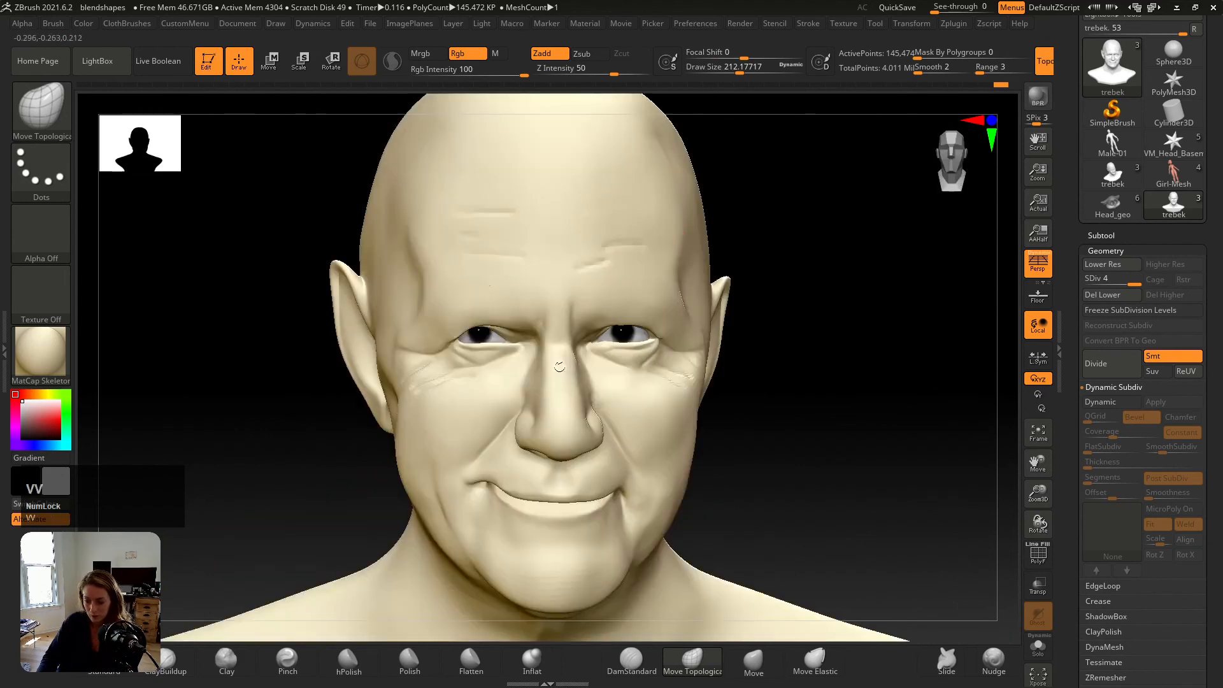
Step: Nudge the ears and sides of the head symmetrically from the front, and undo the last temple edit
mouse_move(524, 354)
right_down()
mouse_move(503, 328)
mouse_move(515, 333)
right_up()
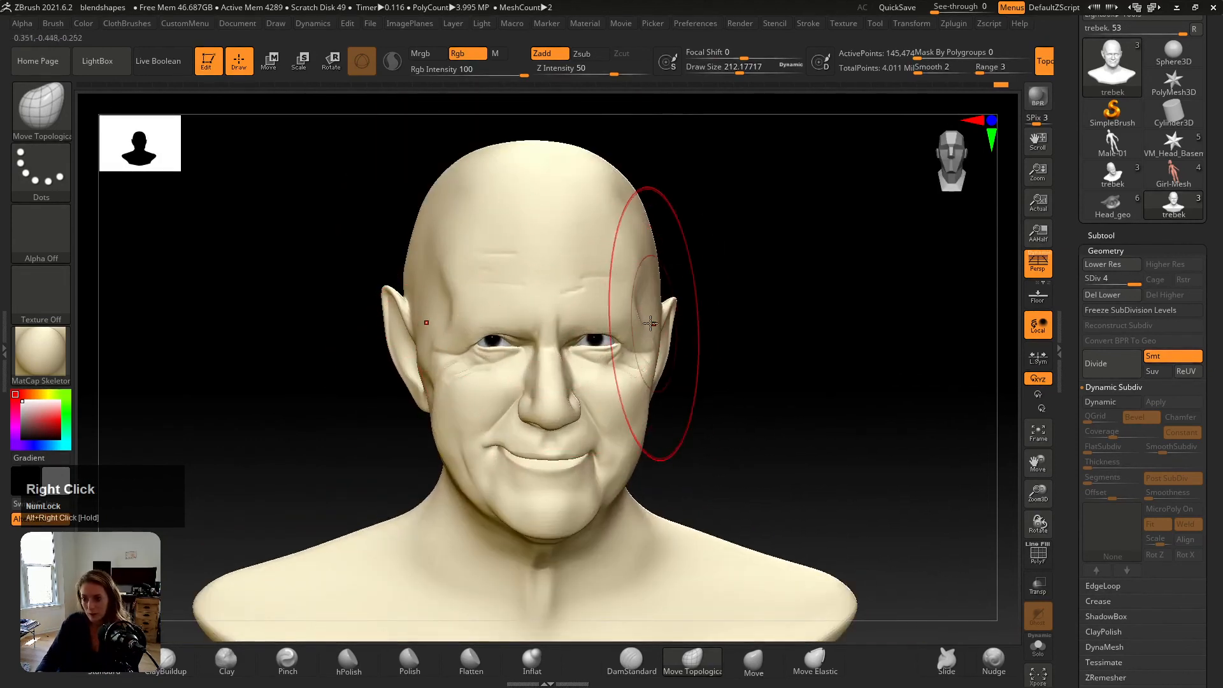
drag(674, 314, 664, 306)
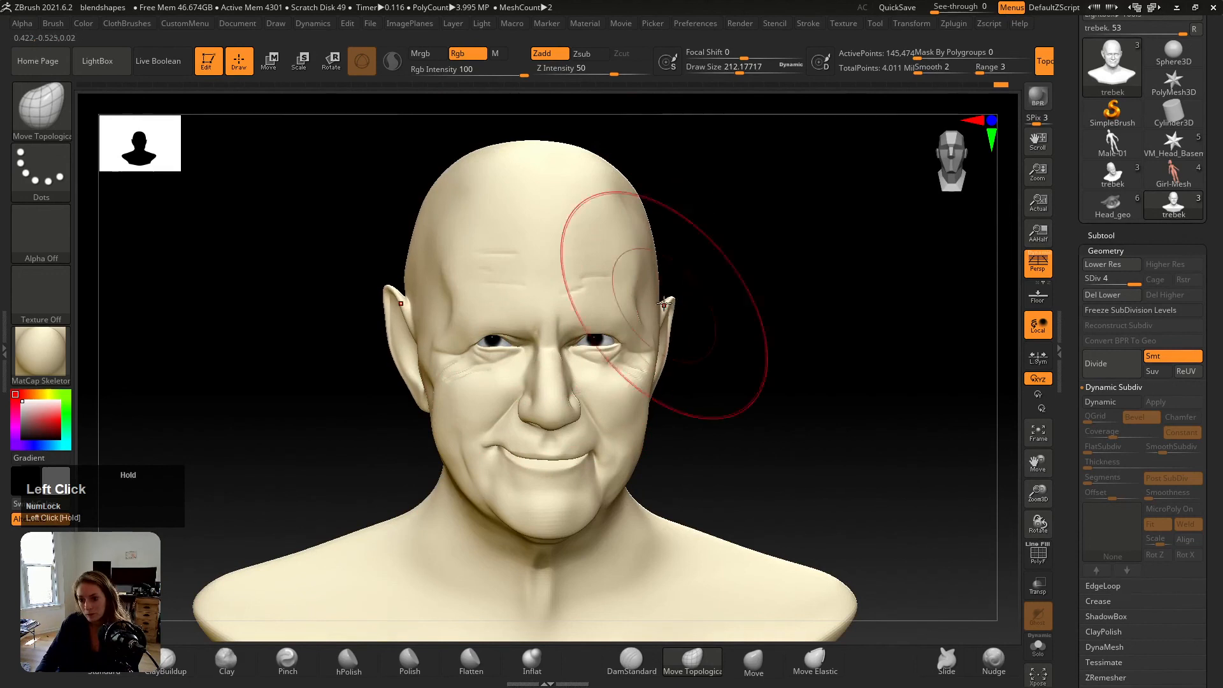
drag(645, 242, 643, 241)
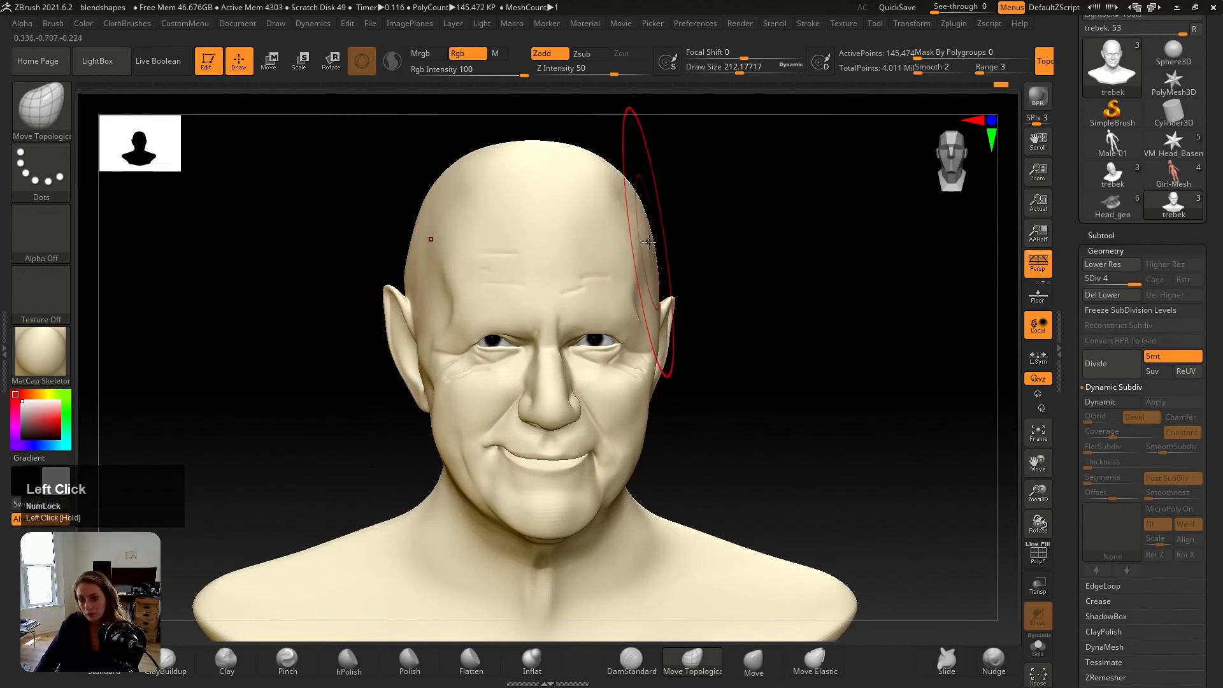
drag(648, 251, 649, 254)
key(ctrl+z)
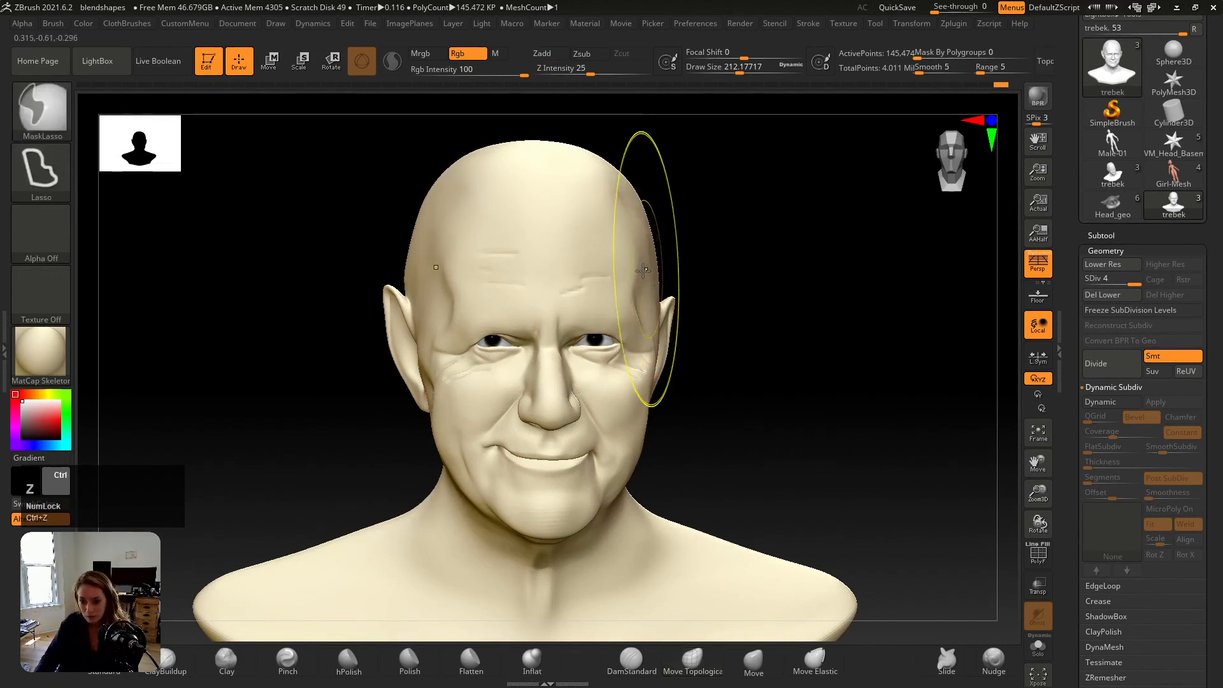
alt+right_drag(686, 327, 692, 340)
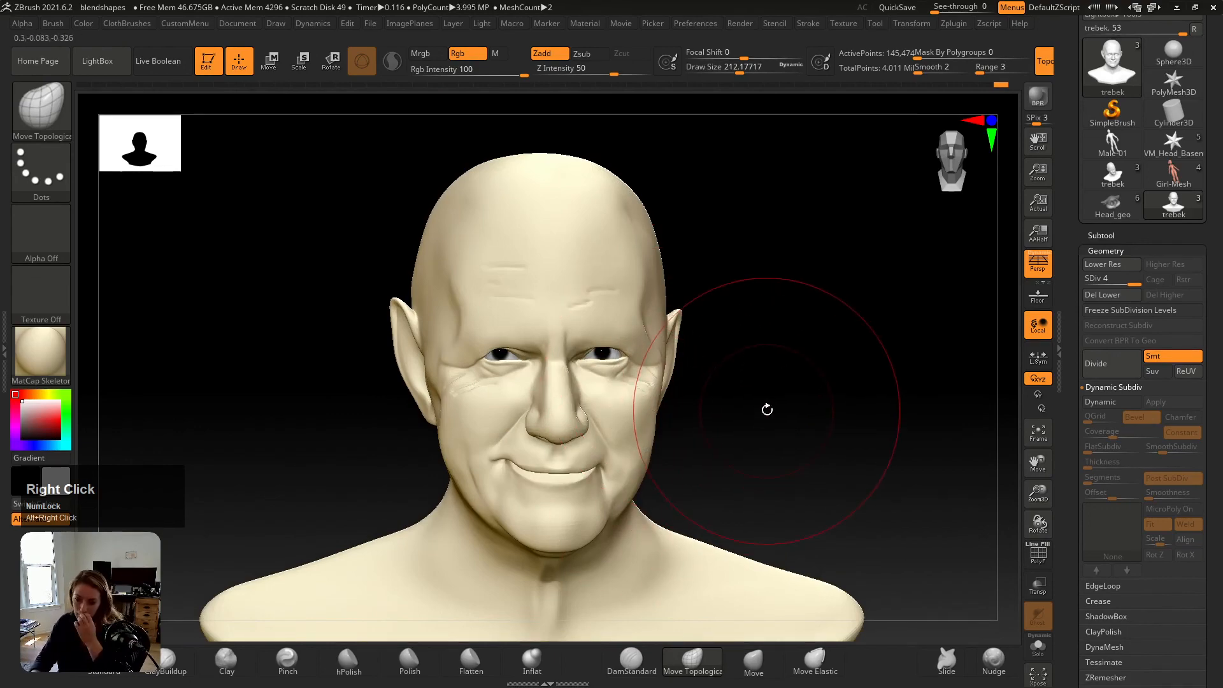